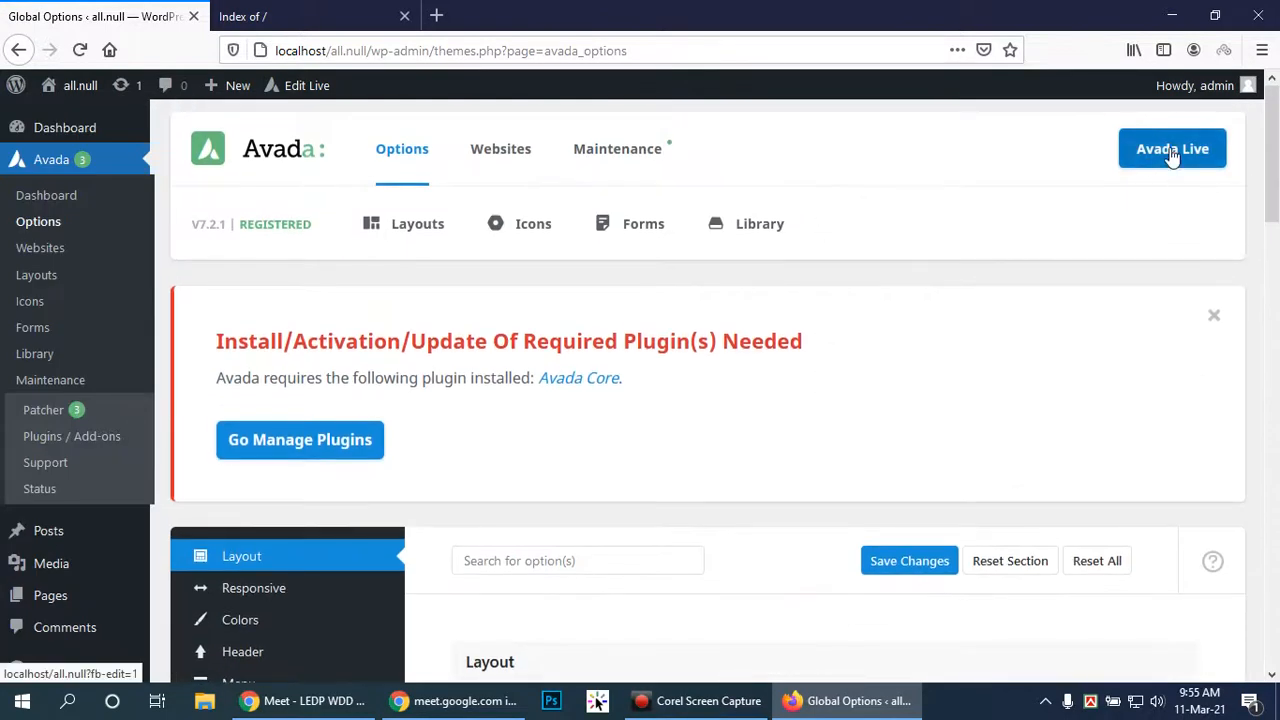
# Launch Avada Live from the top of the Avada Options page to edit the blog page
pyautogui.click(1172, 152)
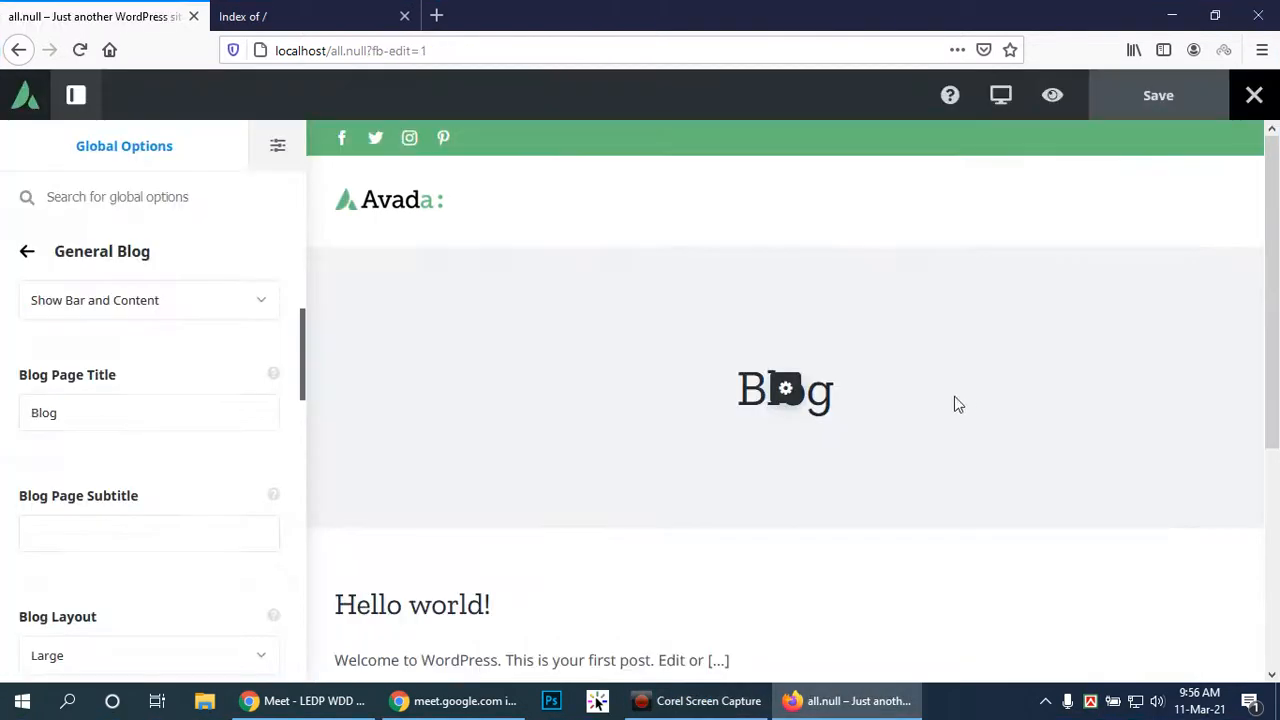
# Set the General Blog title bar option to Hide in Avada Live and save
pyautogui.moveTo(1272, 284); pyautogui.dragTo(1279, 205)
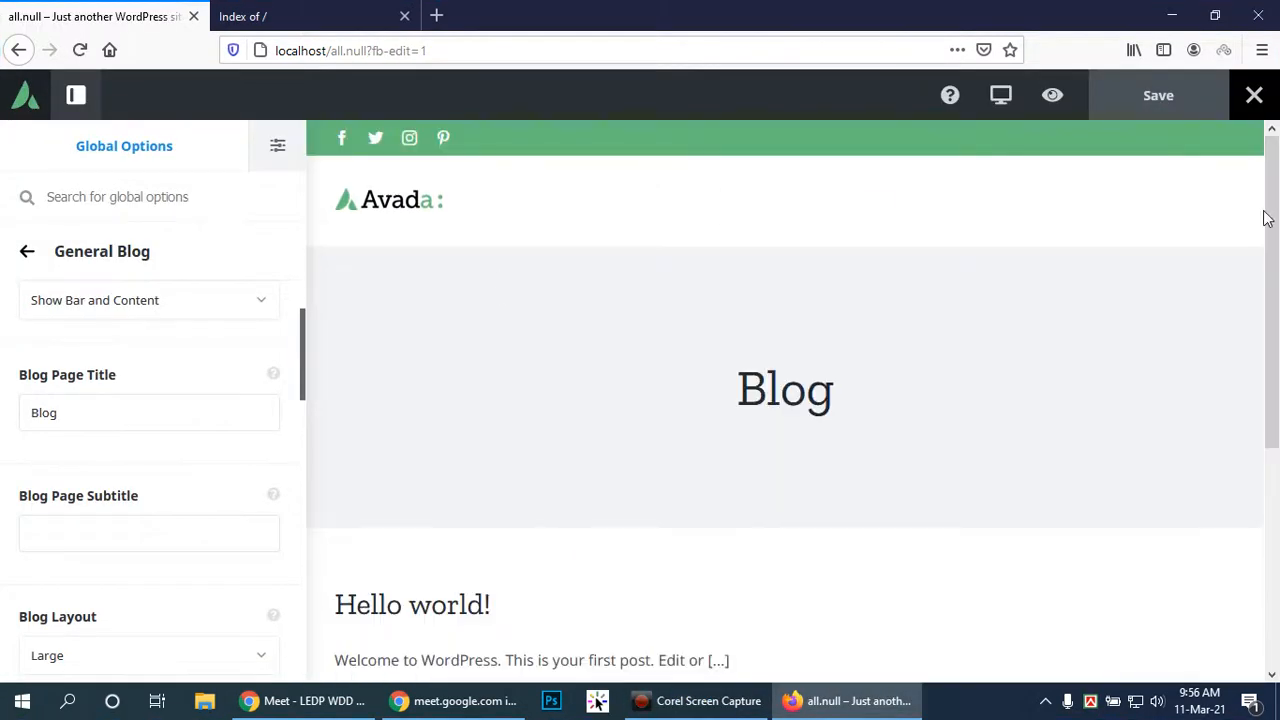
pyautogui.moveTo(828, 217)
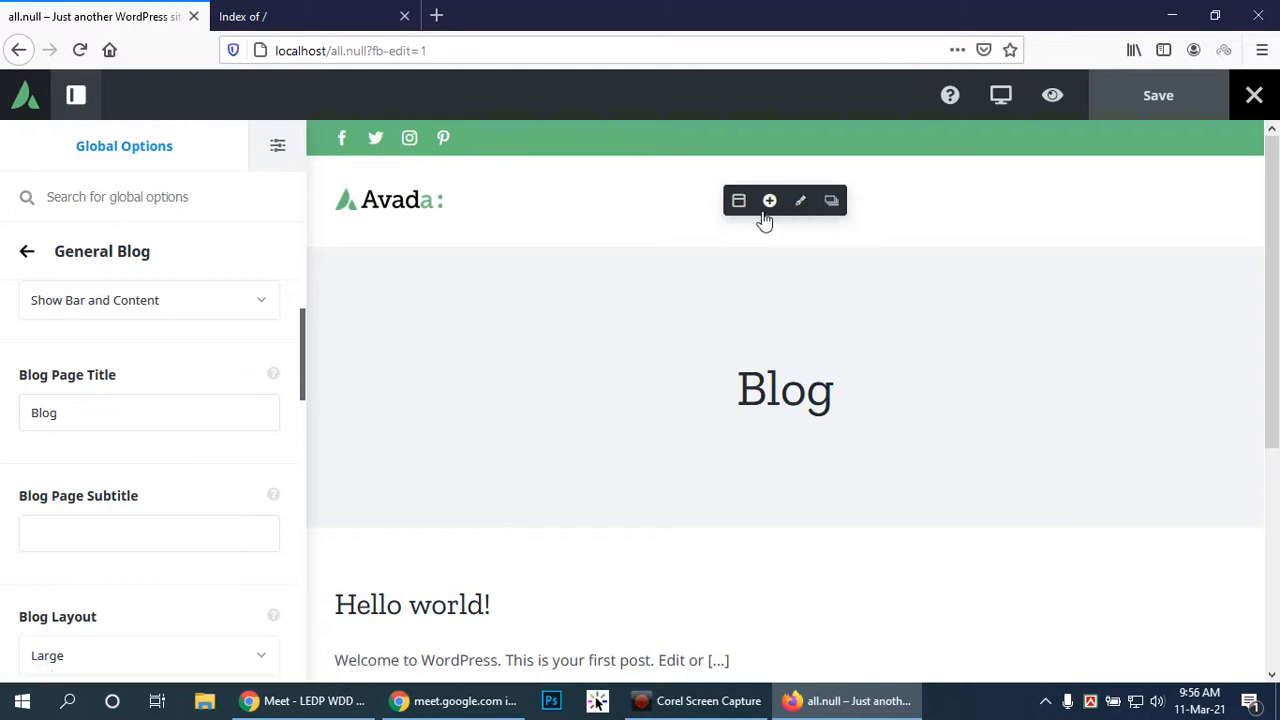
pyautogui.moveTo(748, 343)
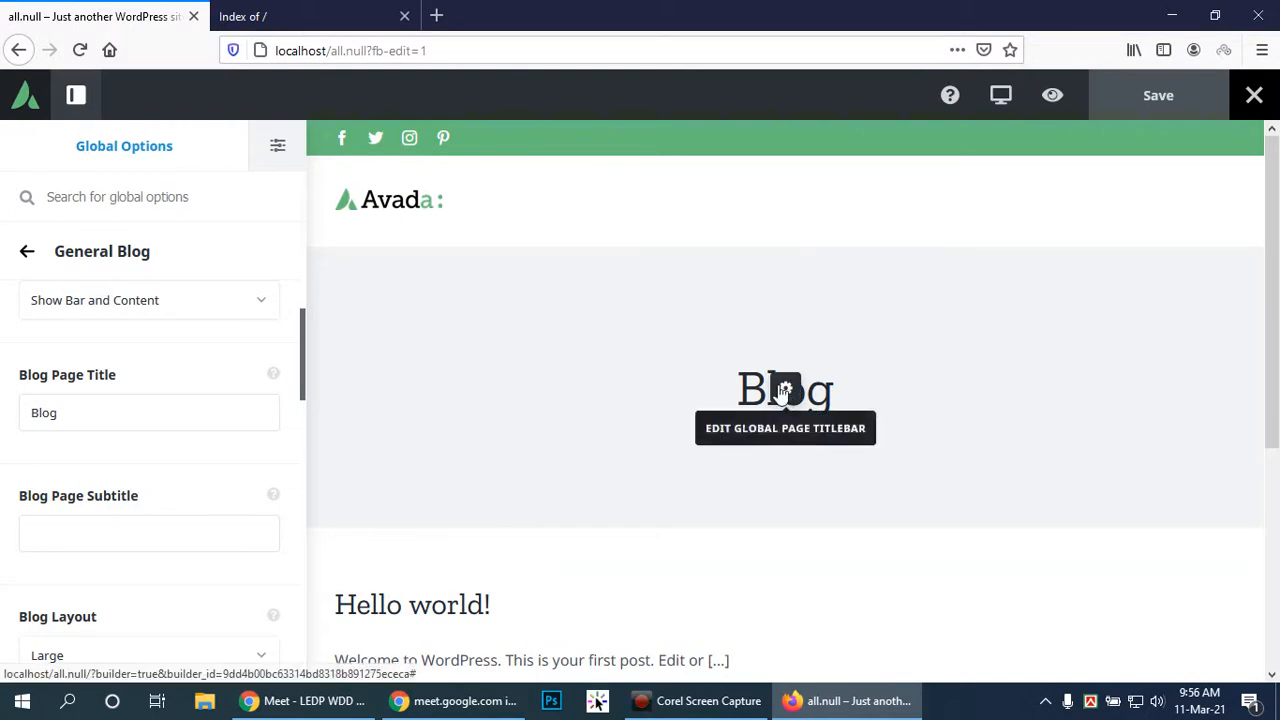
pyautogui.click(257, 300)
pyautogui.click(40, 407)
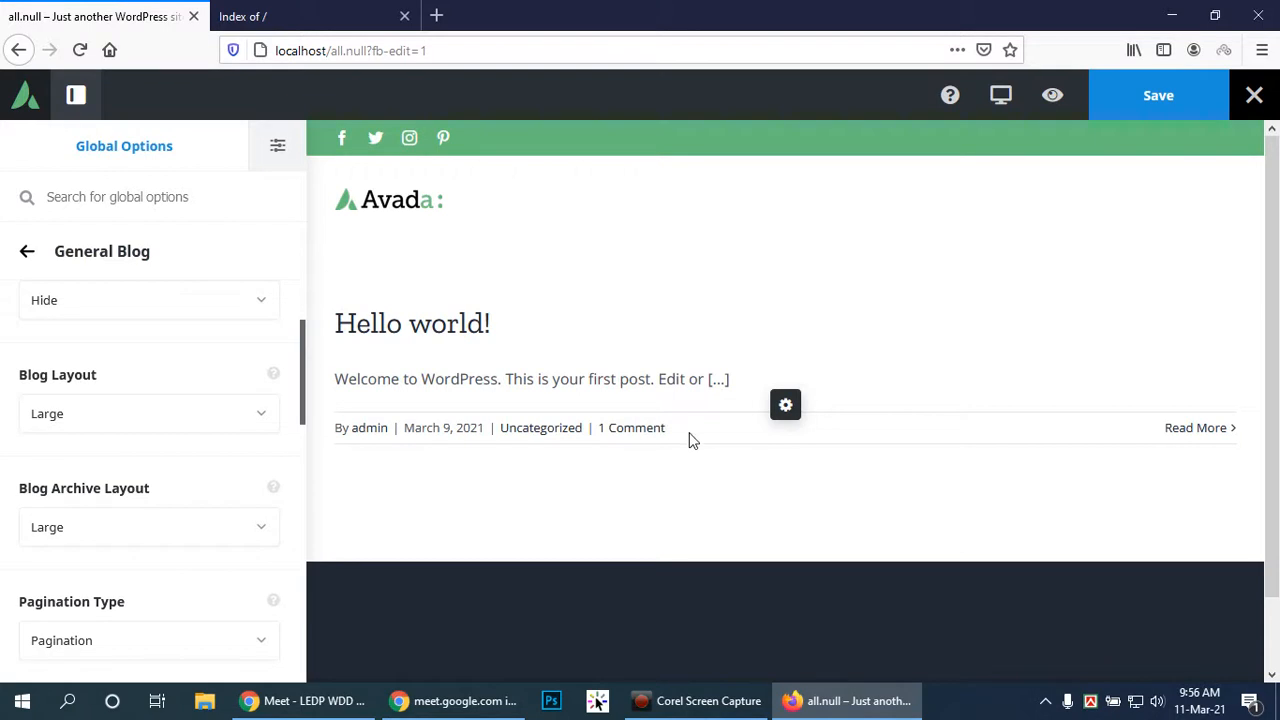
pyautogui.click(1170, 106)
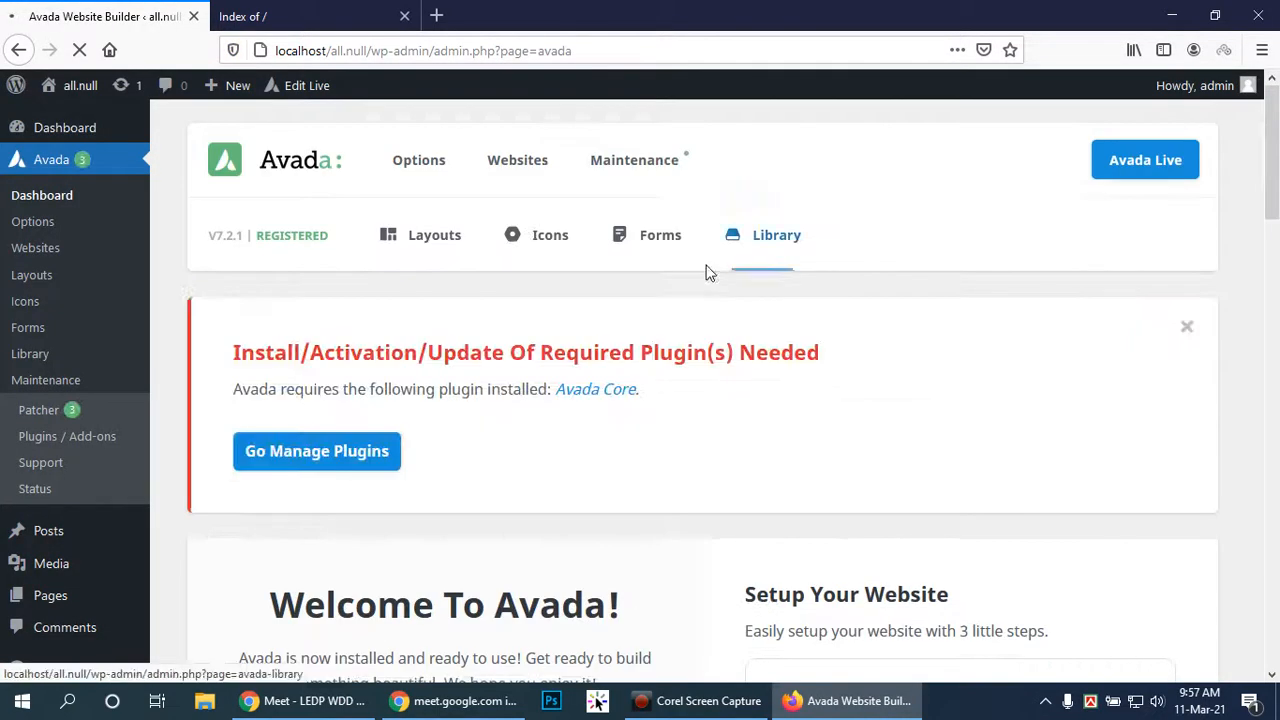
# Go to Options > Global Options and scroll to the Layout section (Wide, 1200px width, 60px padding)
pyautogui.moveTo(426, 241)
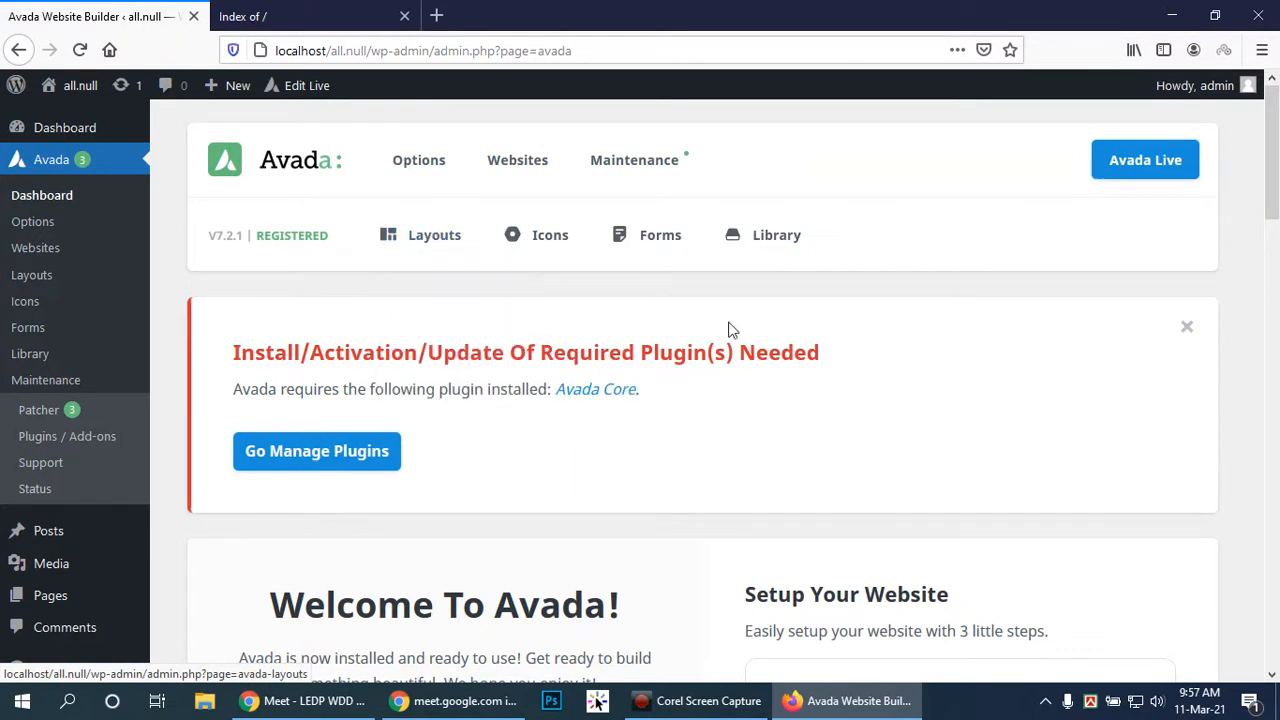
pyautogui.click(426, 162)
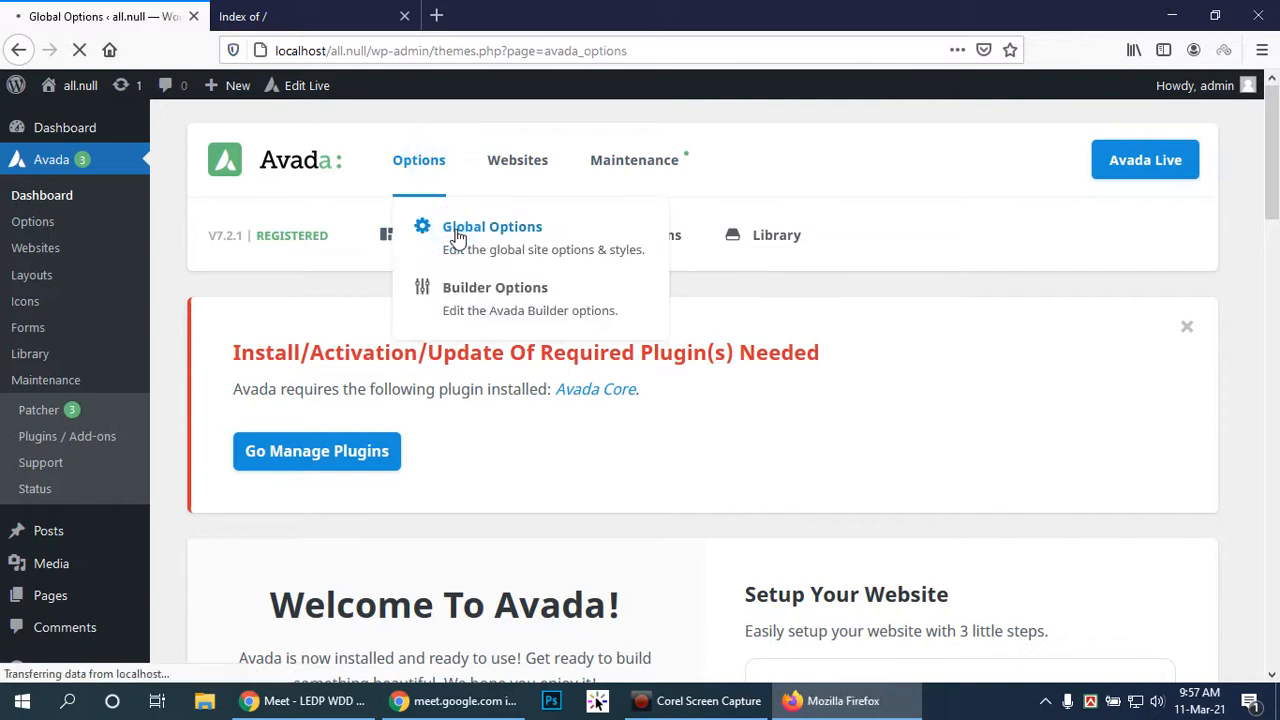
pyautogui.scroll(-3, 897, 412)
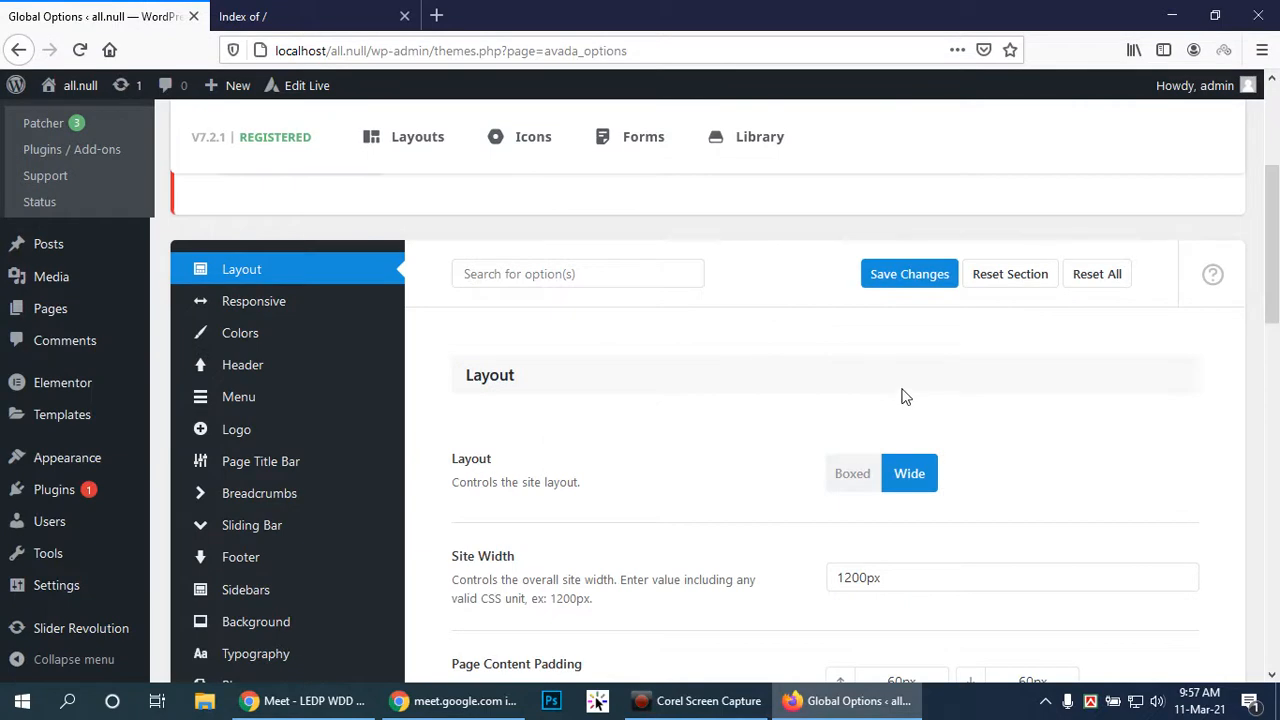
pyautogui.scroll(-3, 903, 390)
pyautogui.scroll(-2, 905, 382)
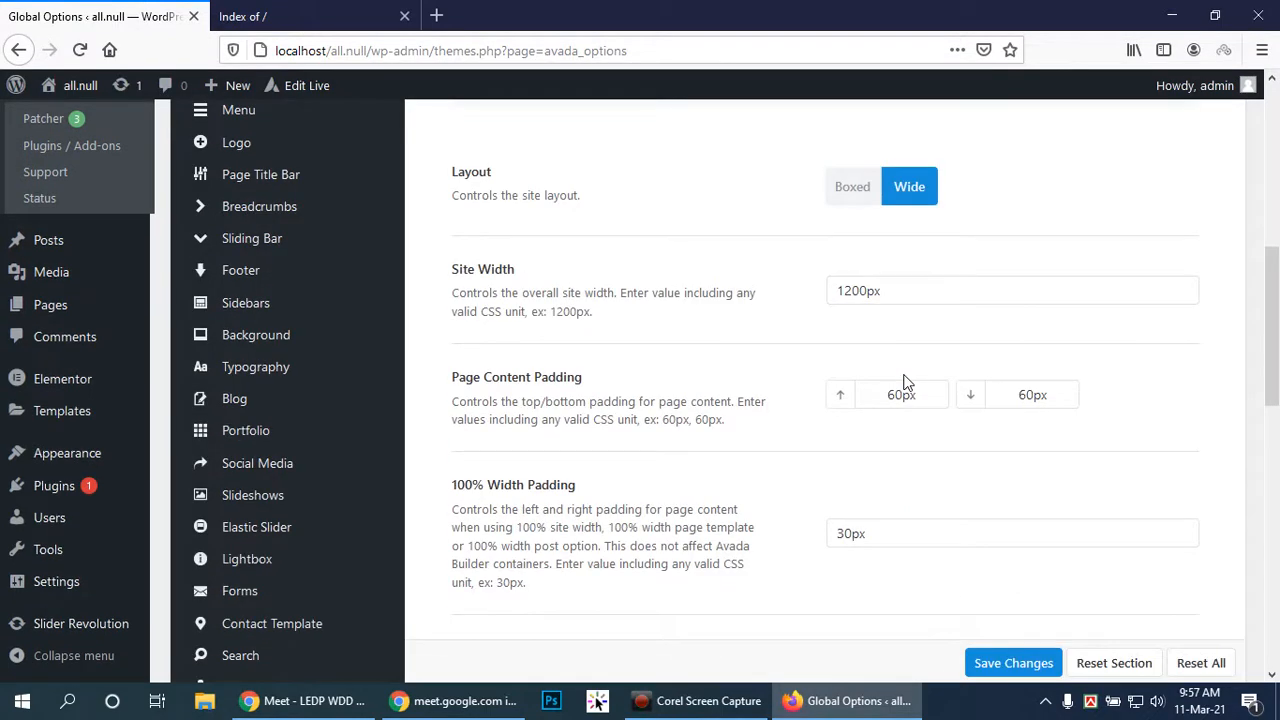
pyautogui.scroll(-4, 1014, 350)
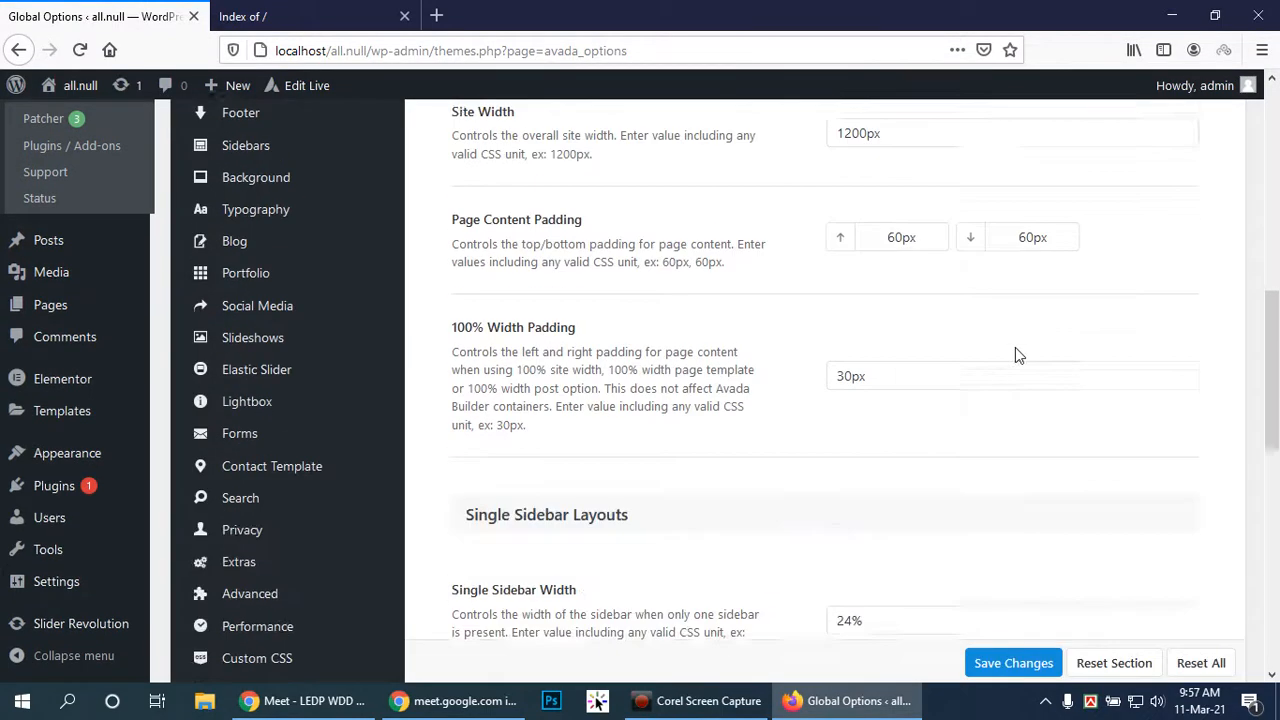
pyautogui.scroll(7, 951, 421)
pyautogui.scroll(2, 945, 415)
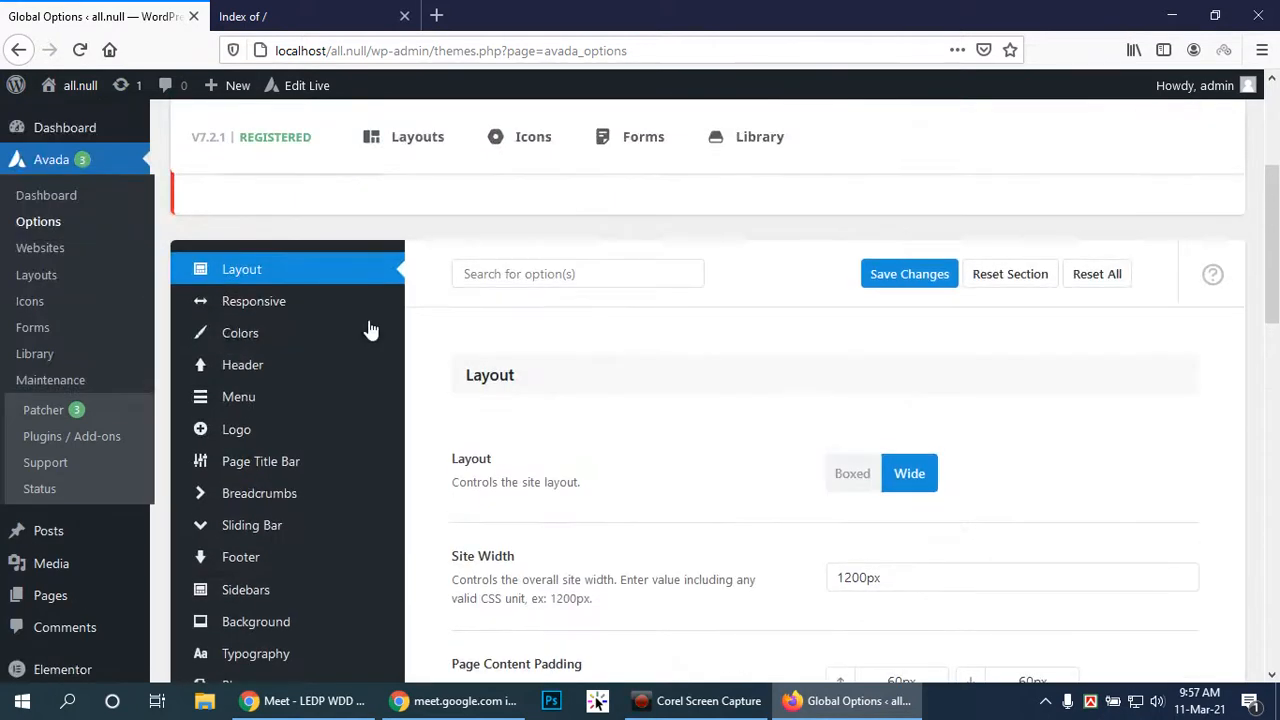
pyautogui.moveTo(1272, 215); pyautogui.dragTo(1272, 222)
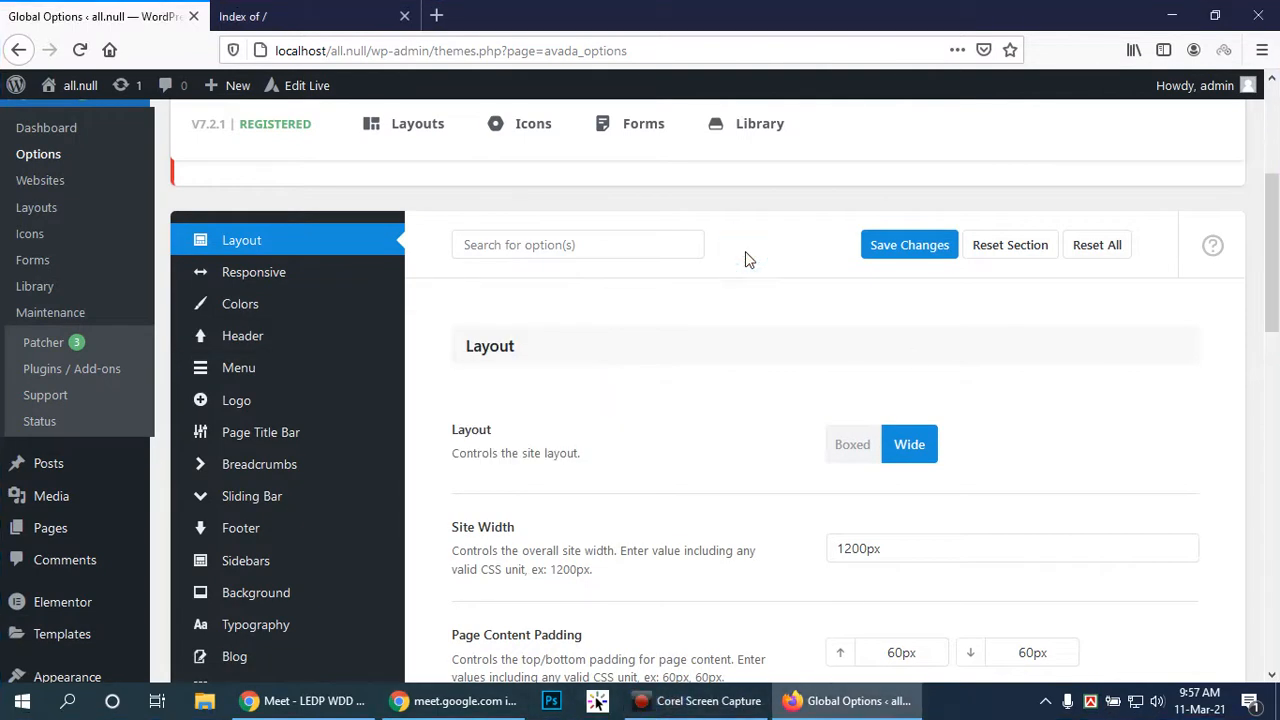
pyautogui.moveTo(1272, 285); pyautogui.dragTo(1276, 345)
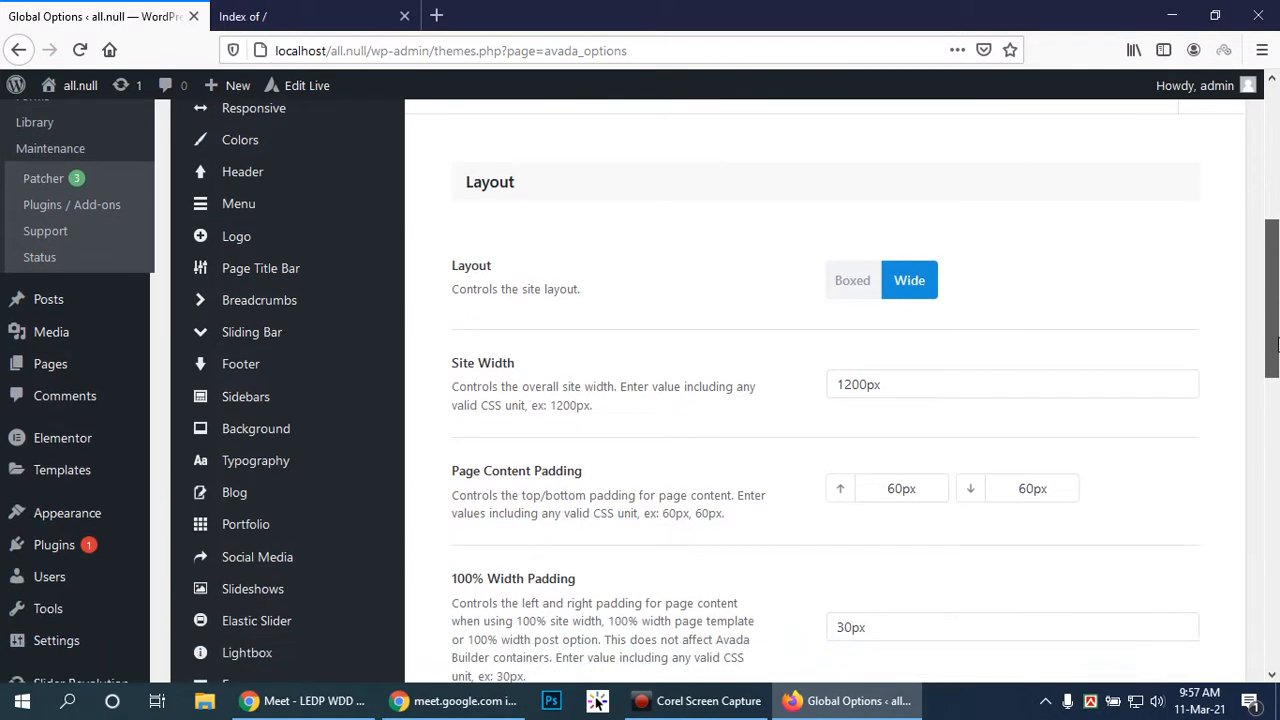
# Preview the Boxed site layout, then set the layout back to Wide
pyautogui.click(860, 286)
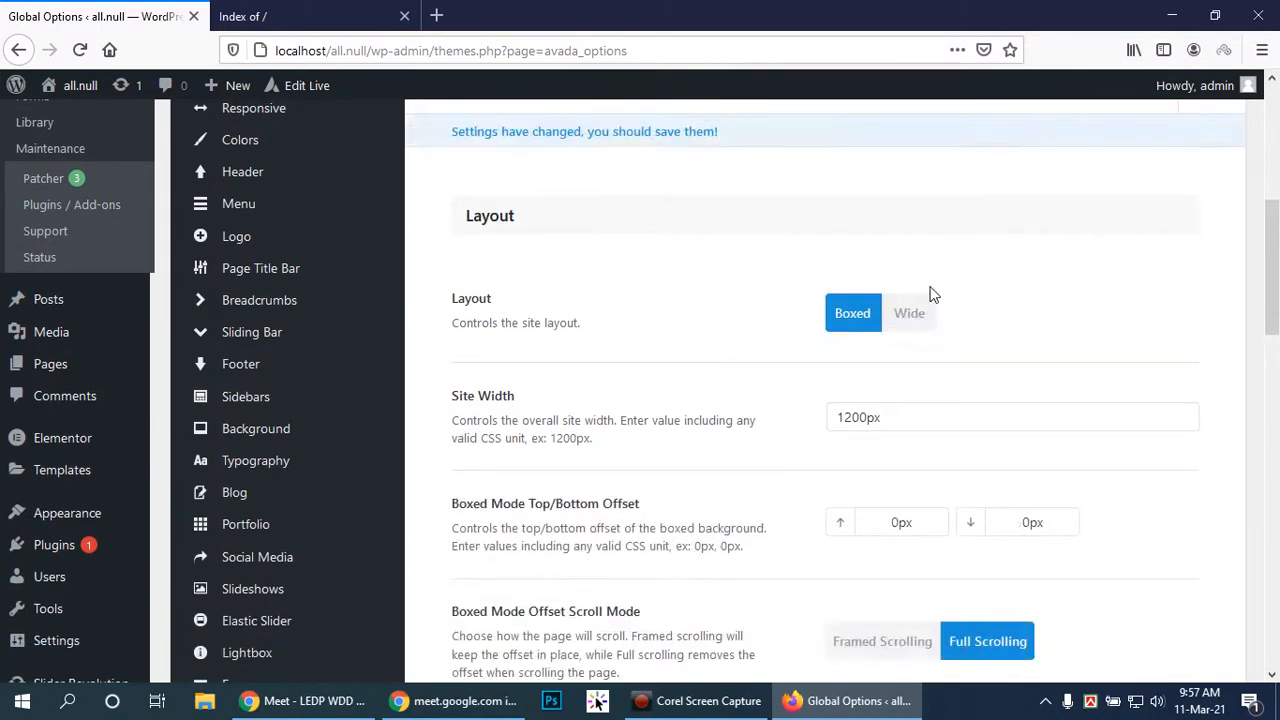
pyautogui.click(911, 316)
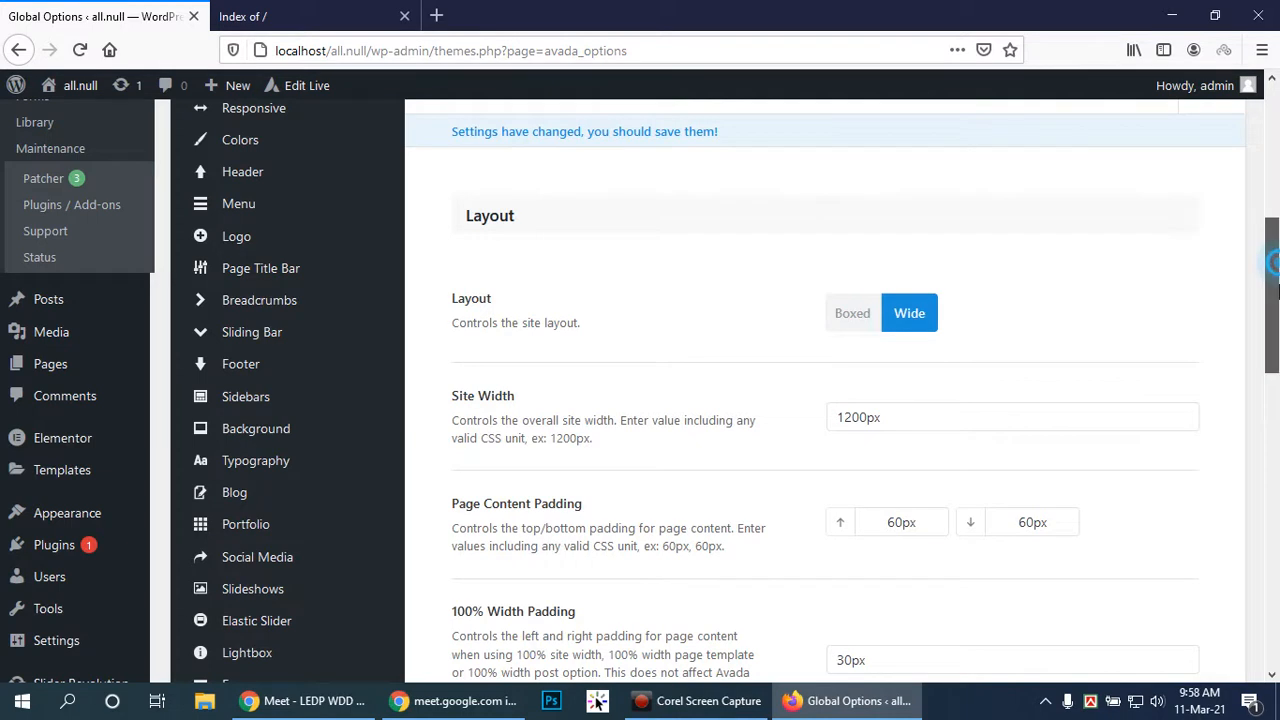
pyautogui.moveTo(1275, 266); pyautogui.dragTo(1277, 245)
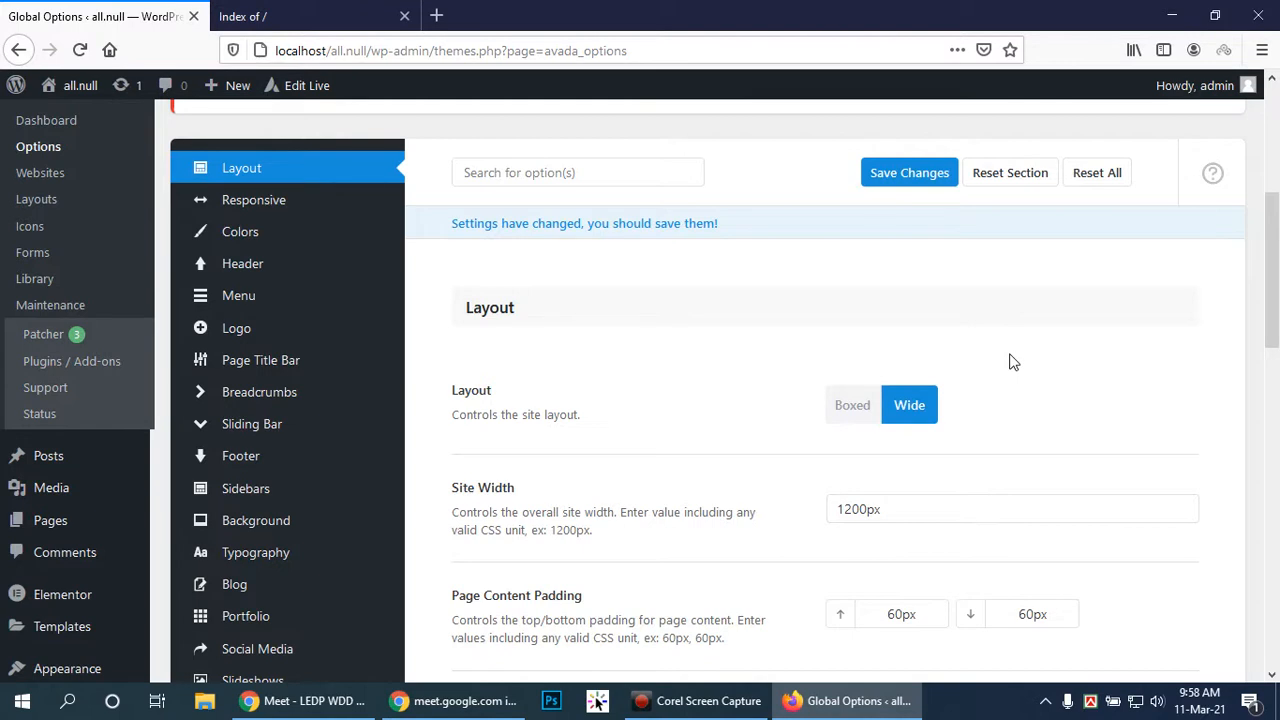
pyautogui.scroll(-2, 878, 381)
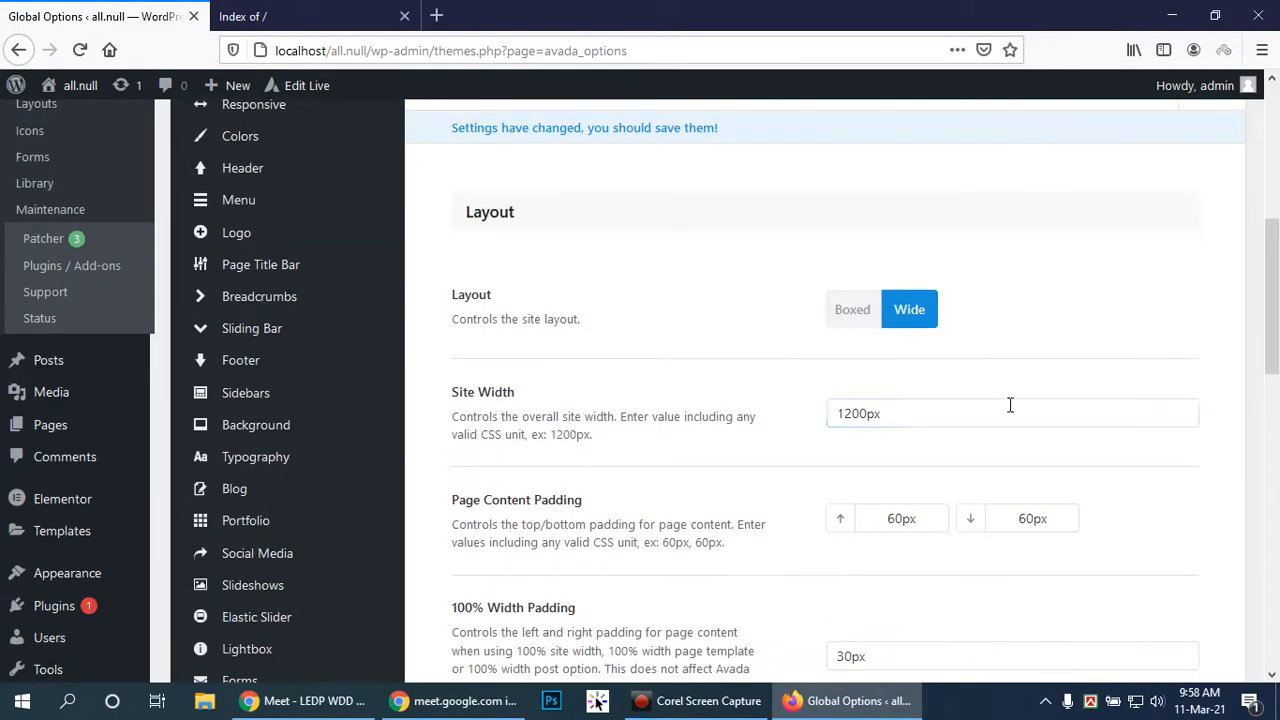
pyautogui.scroll(-1, 1010, 410)
pyautogui.scroll(-2, 1010, 410)
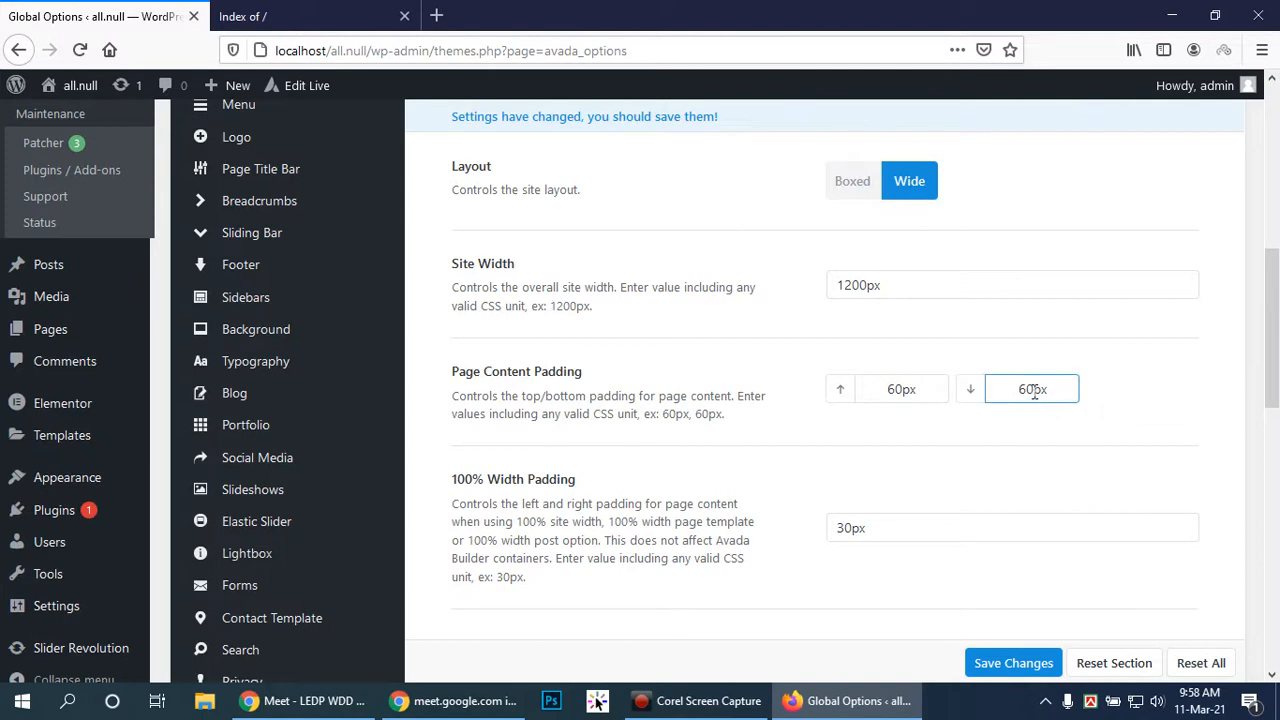
pyautogui.scroll(-3, 990, 300)
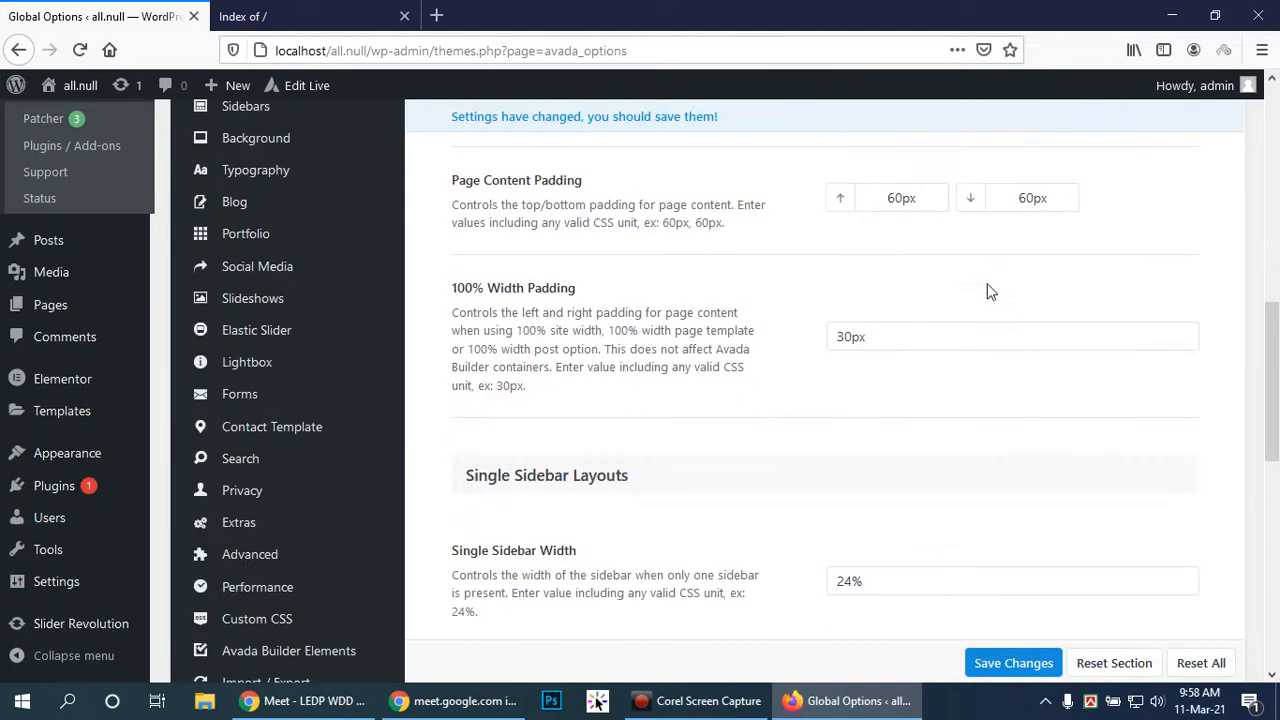
# Review the padding and sidebar width fields (24% single, 20% dual) and save the Global Options
pyautogui.click(846, 339)
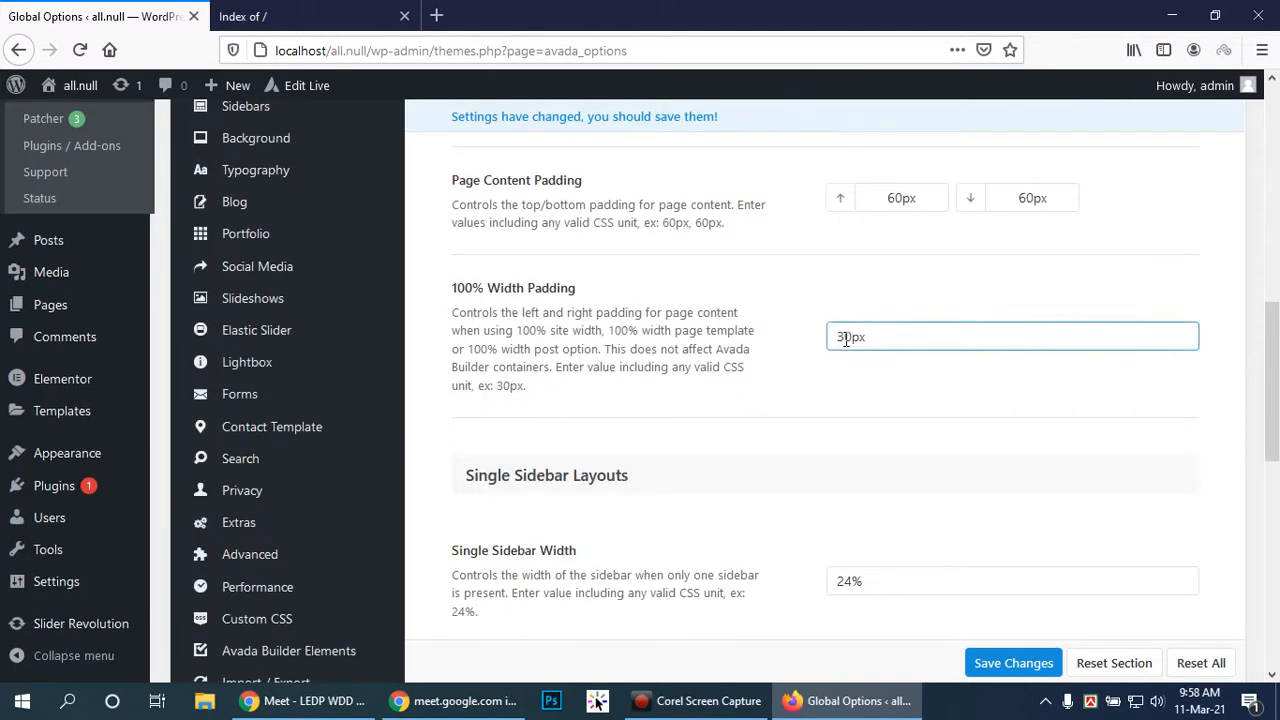
pyautogui.scroll(-3, 1078, 333)
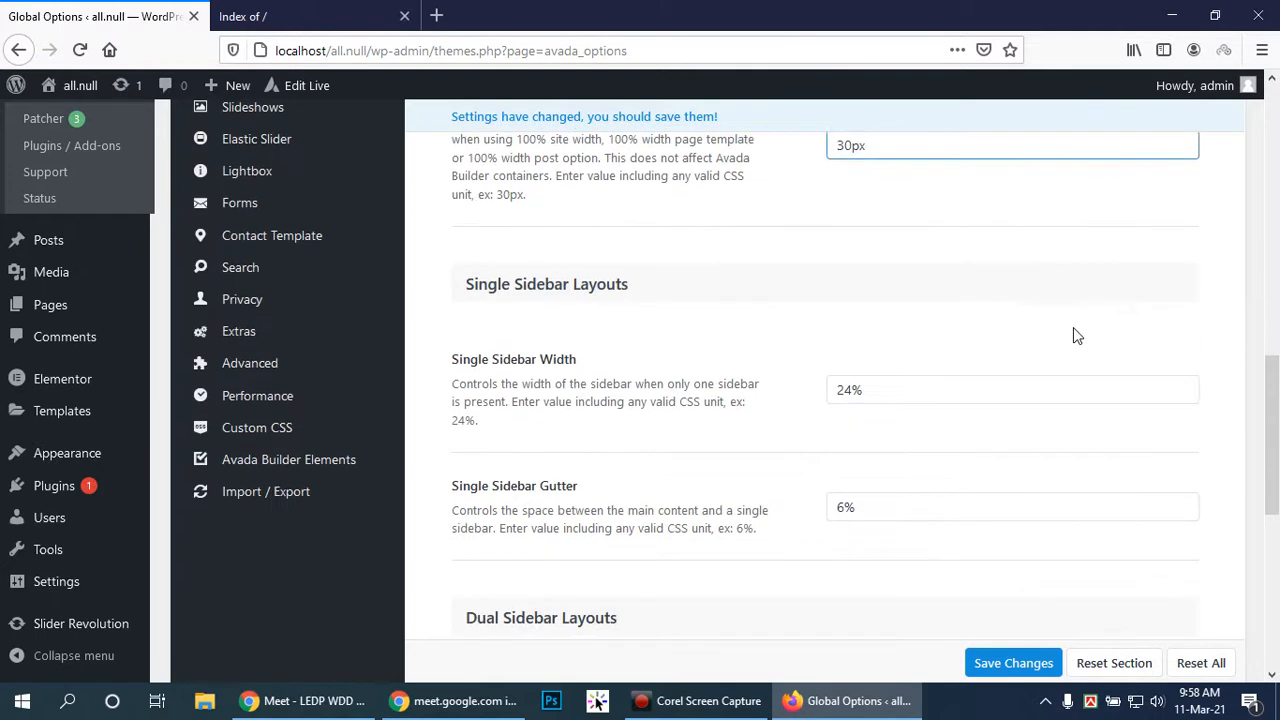
pyautogui.click(969, 391)
pyautogui.scroll(-2, 969, 391)
pyautogui.click(968, 384)
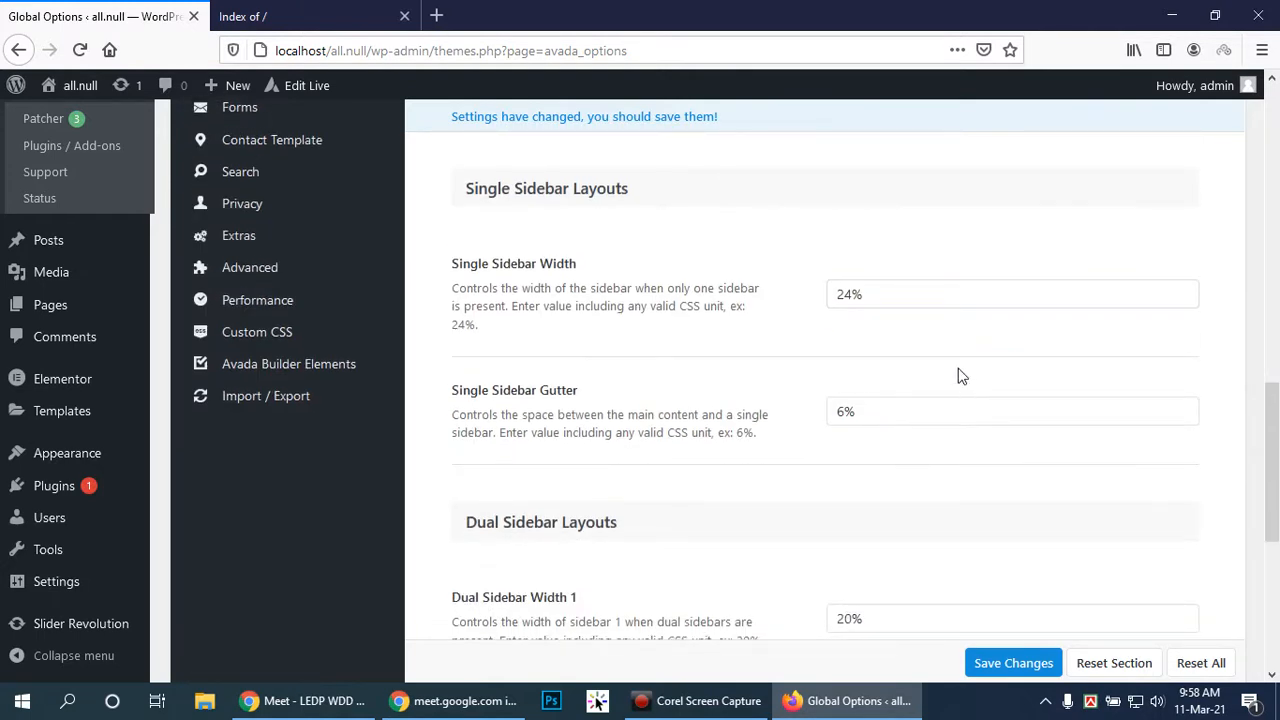
pyautogui.scroll(-2, 958, 376)
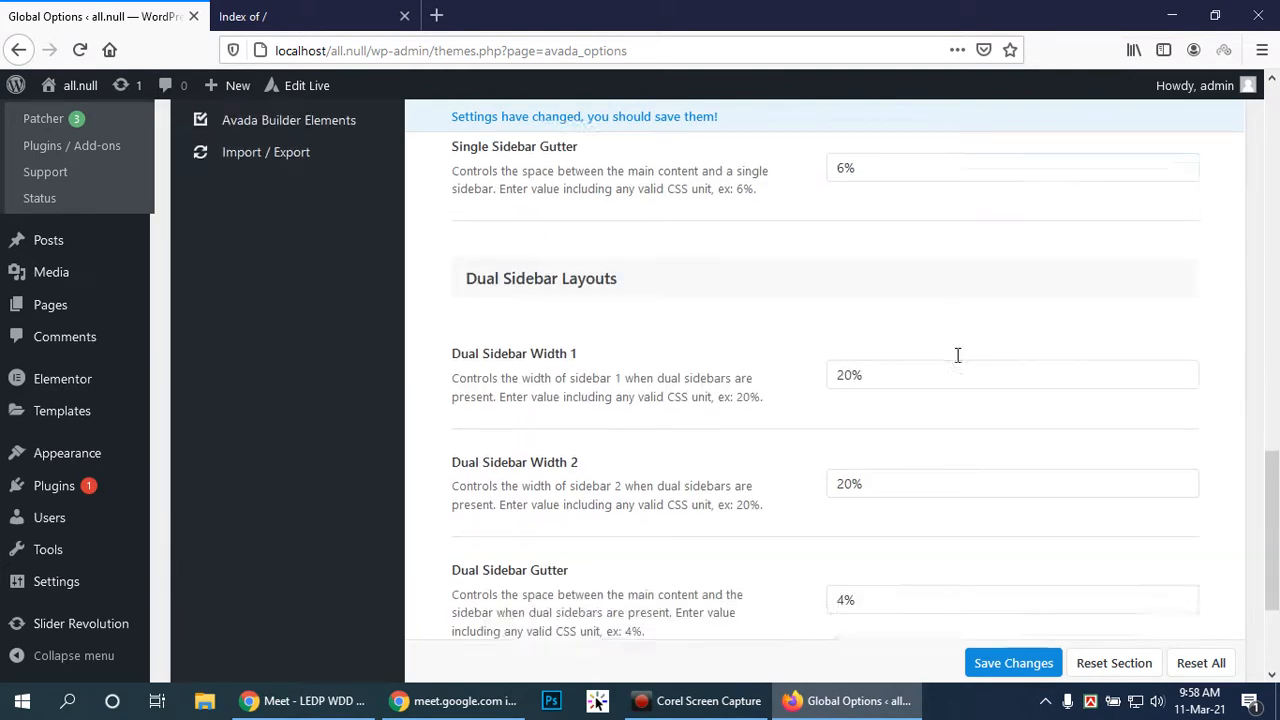
pyautogui.scroll(-3, 958, 363)
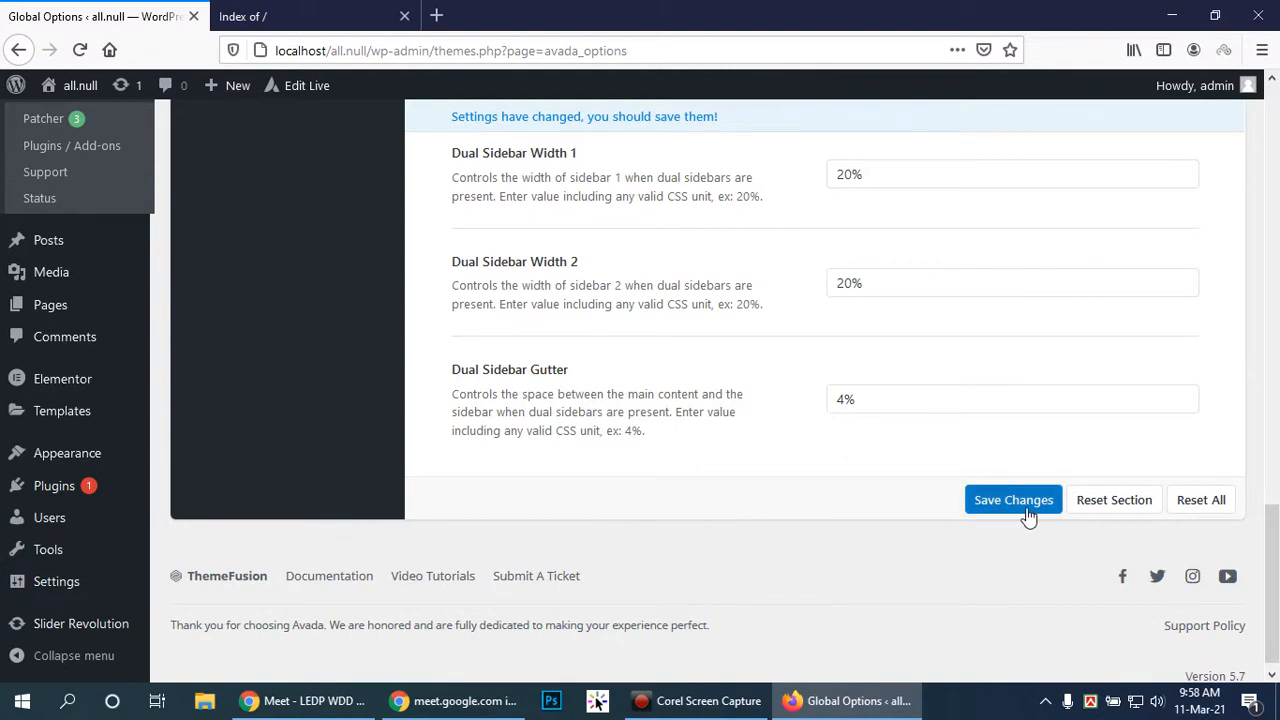
pyautogui.click(998, 502)
pyautogui.scroll(4, 912, 465)
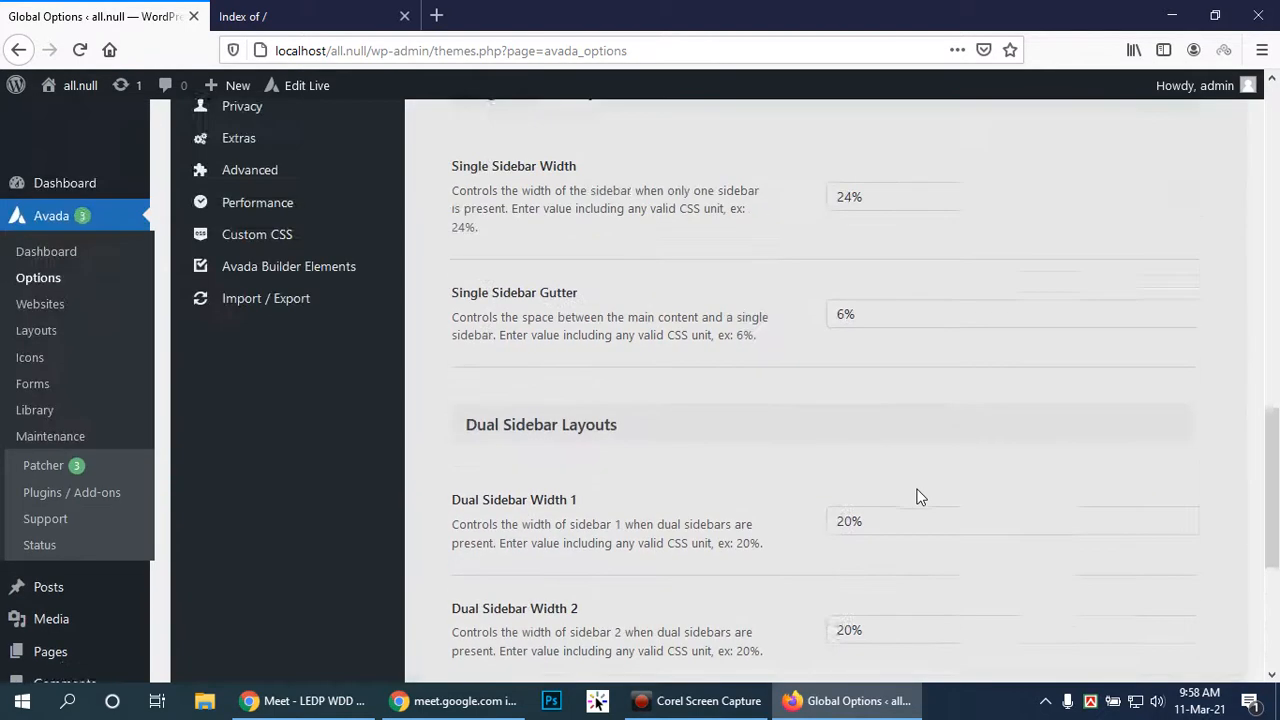
pyautogui.scroll(5, 903, 497)
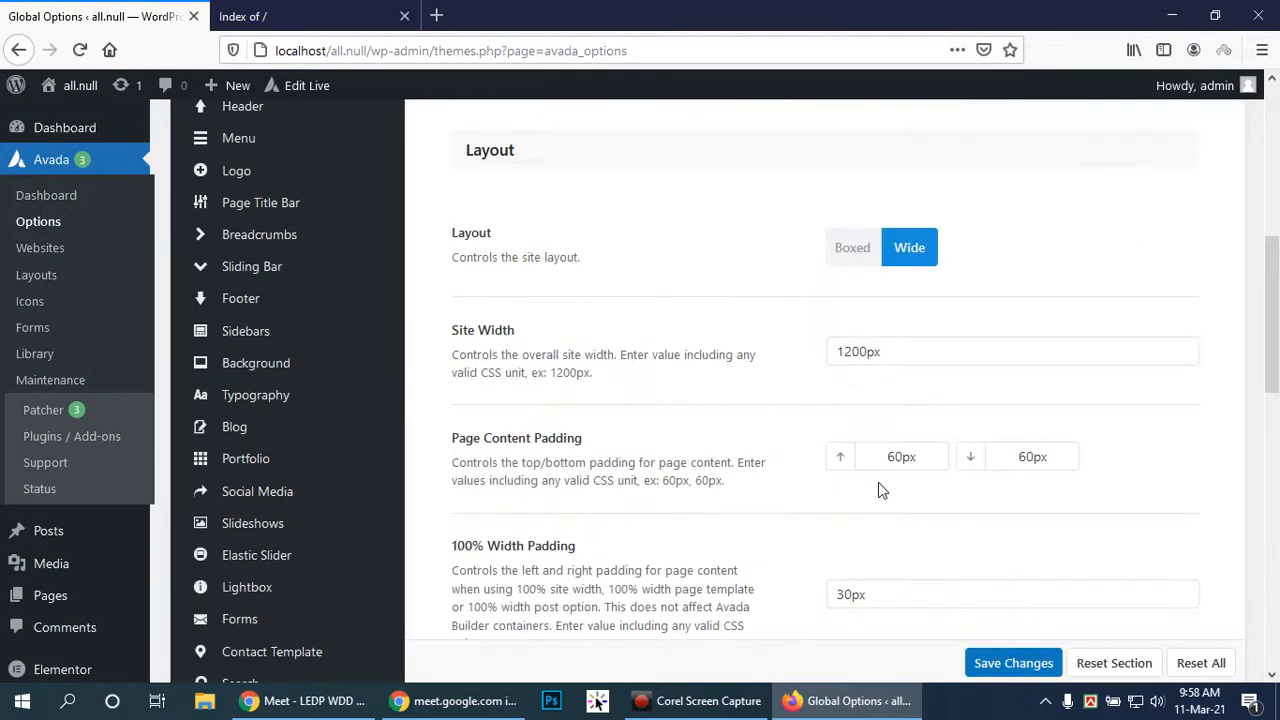
pyautogui.scroll(4, 885, 485)
pyautogui.scroll(-3, 846, 492)
pyautogui.scroll(2, 709, 471)
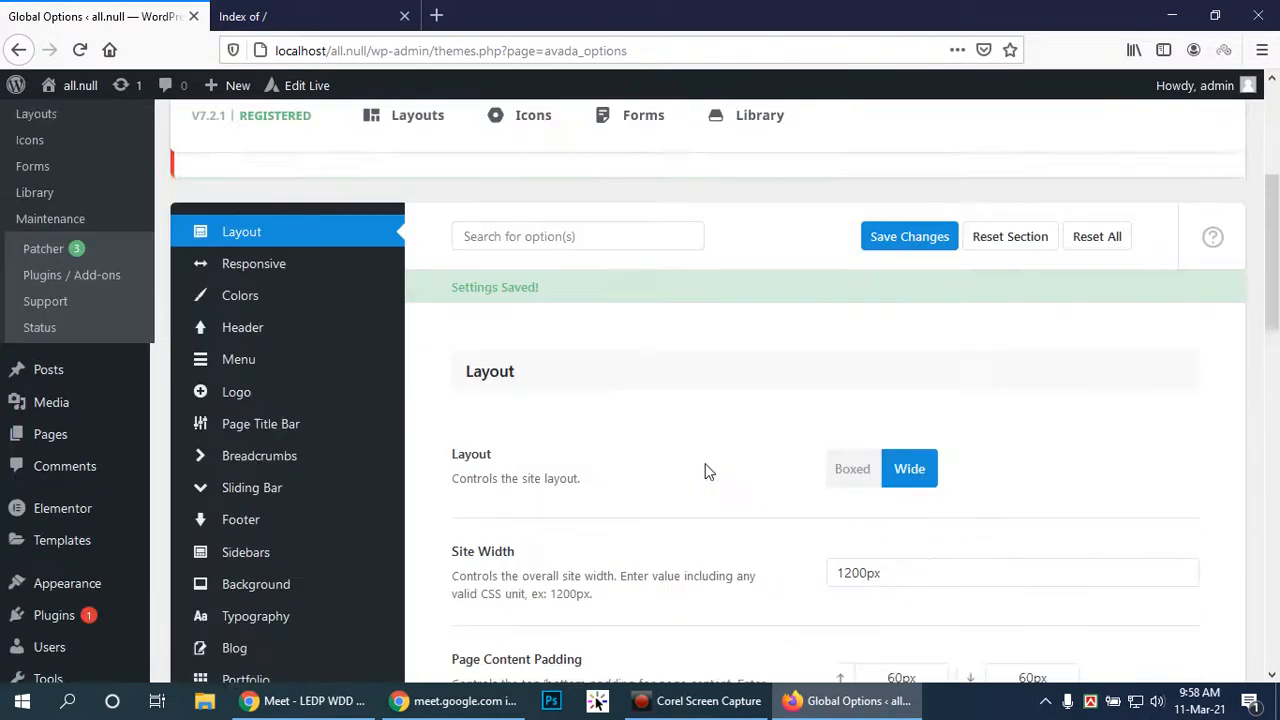
pyautogui.click(236, 331)
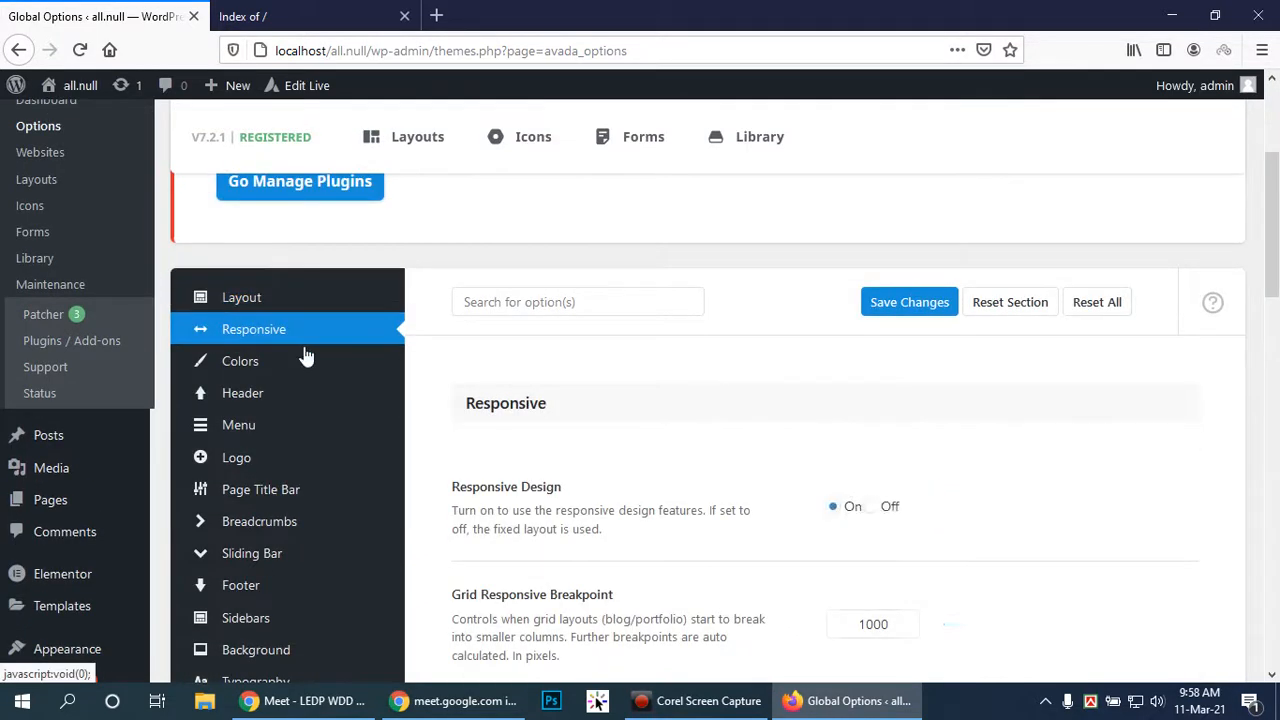
pyautogui.scroll(2, 1025, 420)
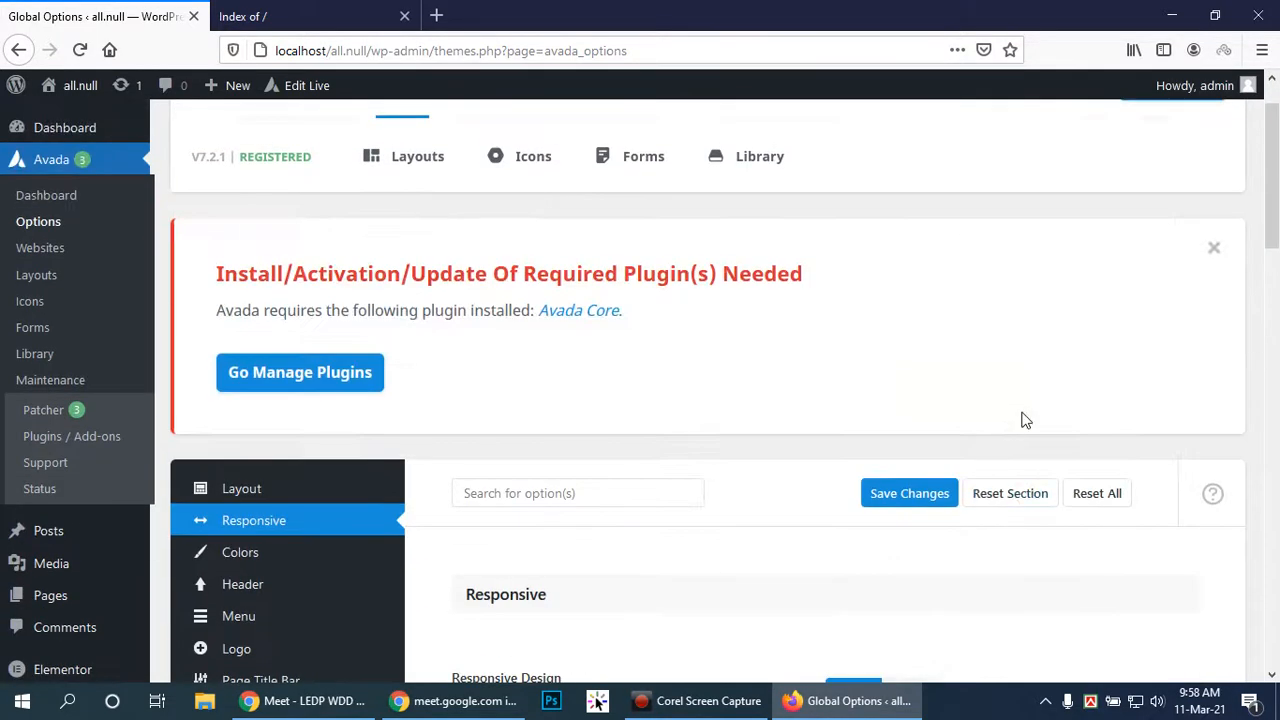
pyautogui.scroll(-3, 1025, 420)
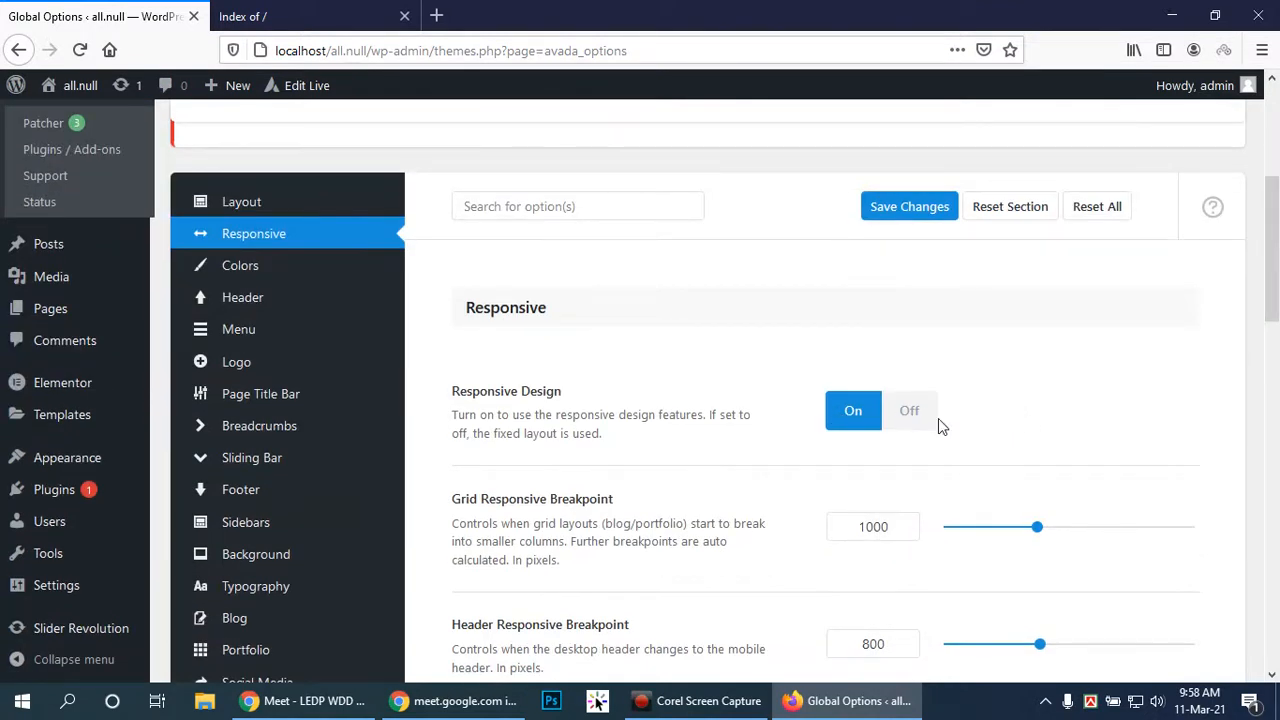
pyautogui.scroll(-2, 938, 418)
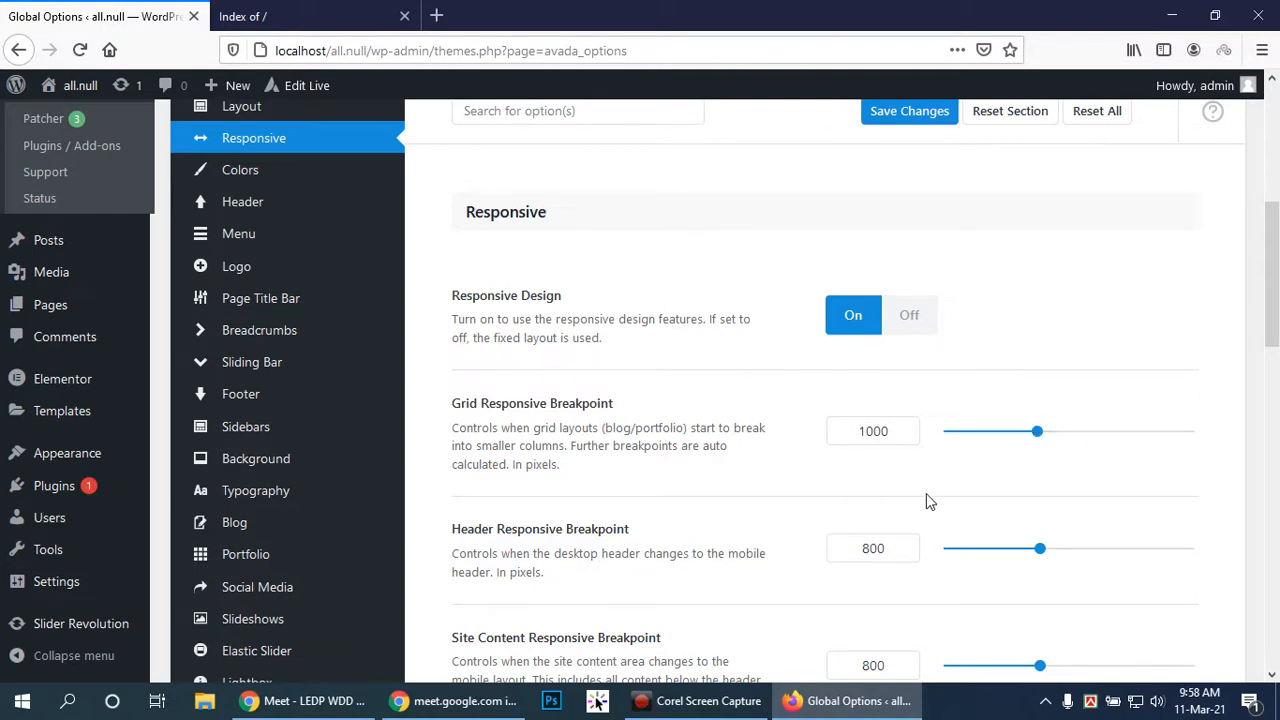
pyautogui.scroll(-2, 910, 505)
pyautogui.scroll(-4, 1149, 478)
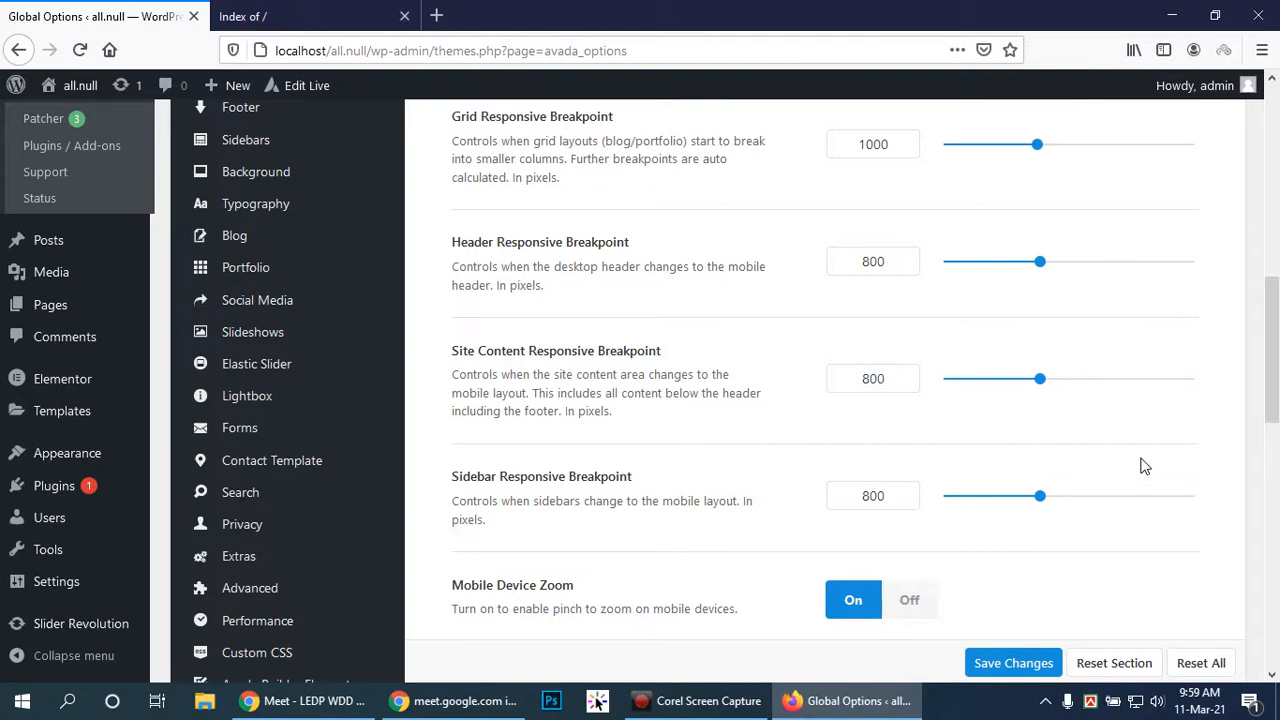
pyautogui.moveTo(1274, 335); pyautogui.dragTo(1277, 323)
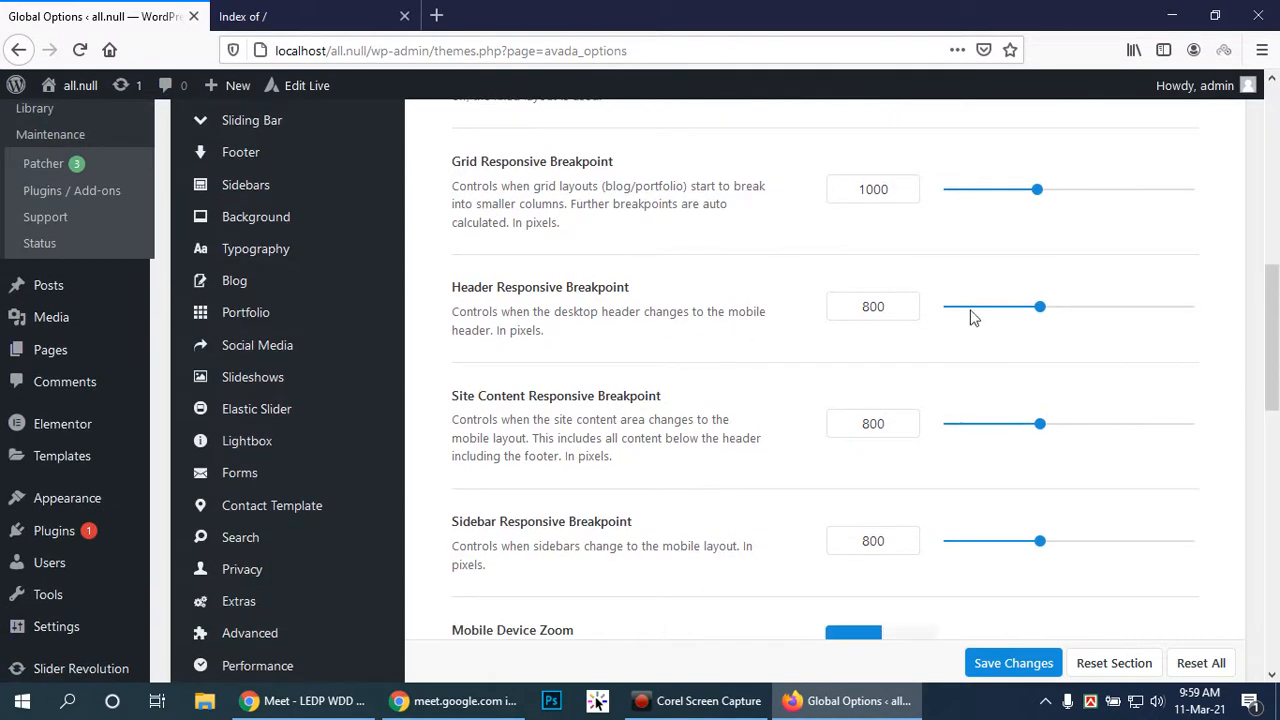
pyautogui.scroll(2, 937, 297)
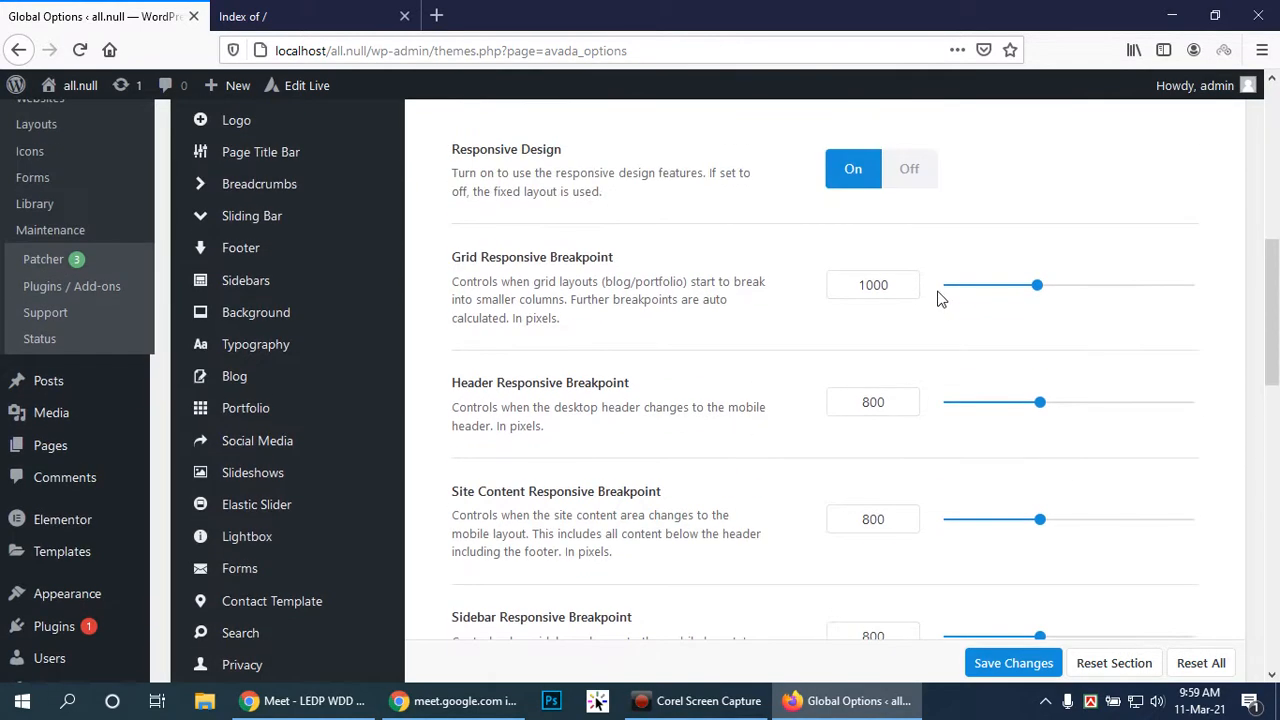
pyautogui.scroll(-2, 938, 298)
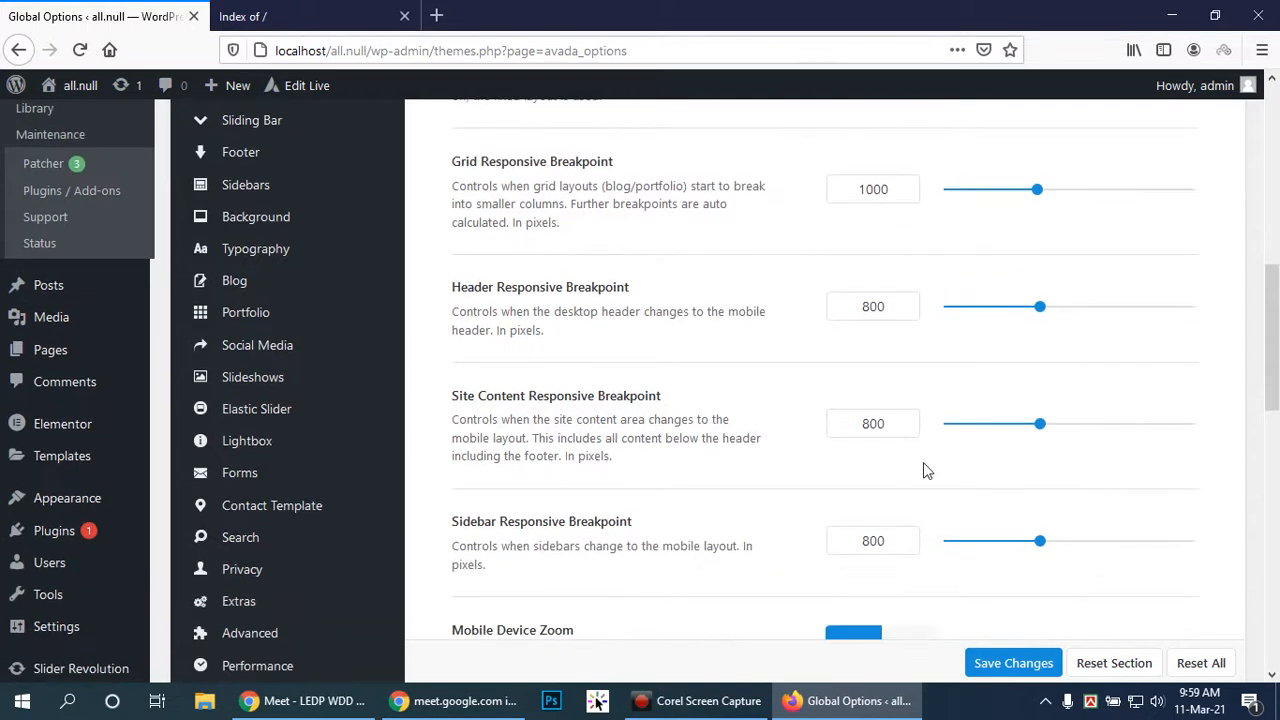
pyautogui.scroll(-2, 946, 411)
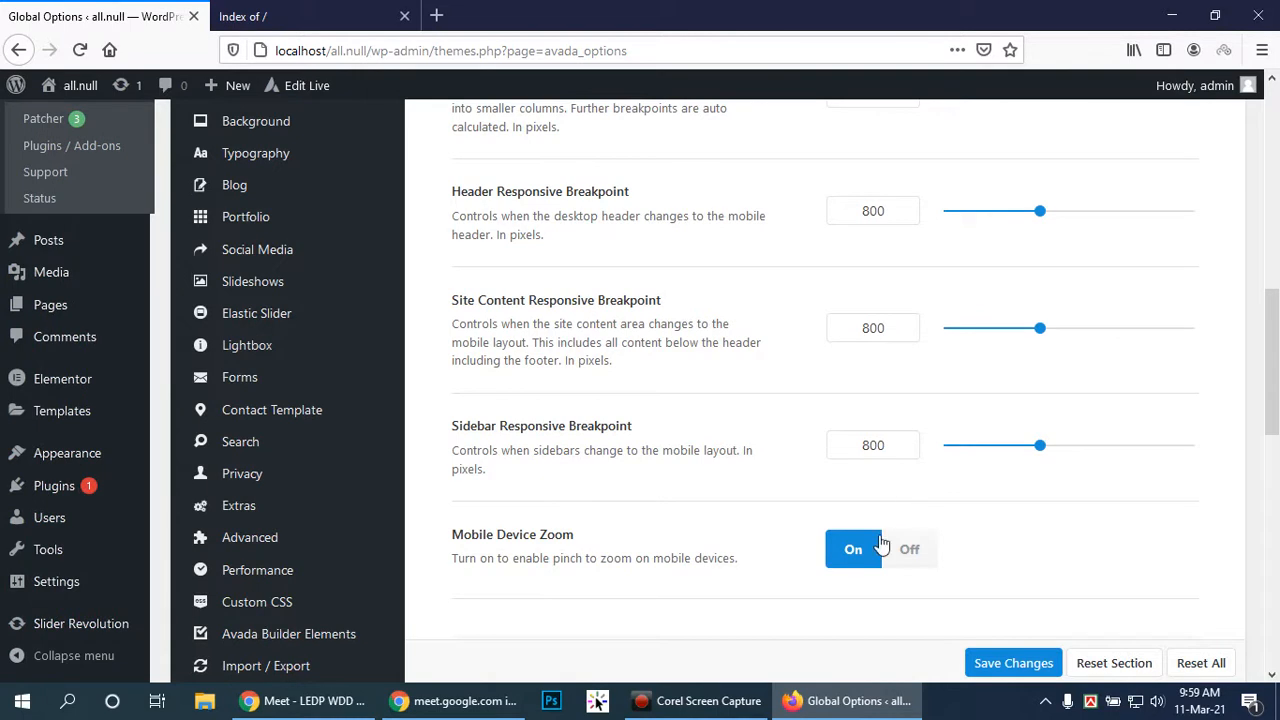
pyautogui.scroll(-4, 1110, 528)
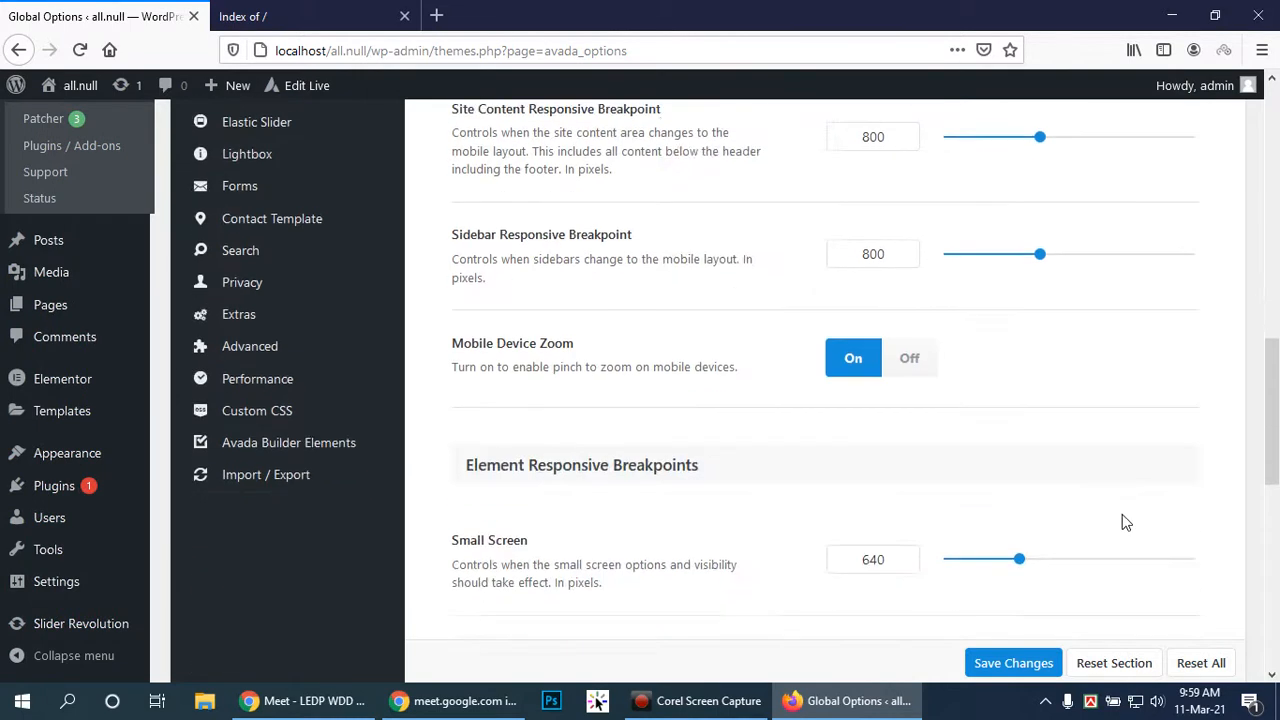
pyautogui.scroll(-2, 1133, 513)
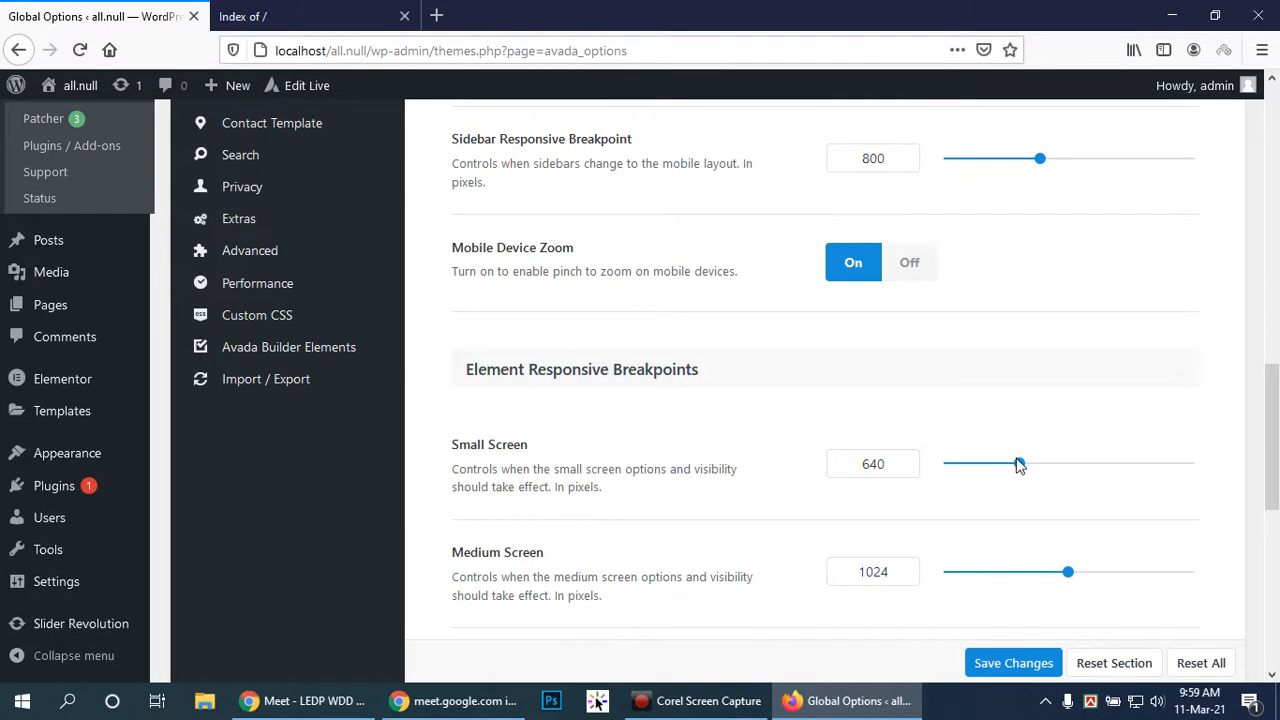
# Set the Small Screen breakpoint to 335 px and Medium Screen to 733 px, then save
pyautogui.moveTo(1019, 464); pyautogui.dragTo(980, 460)
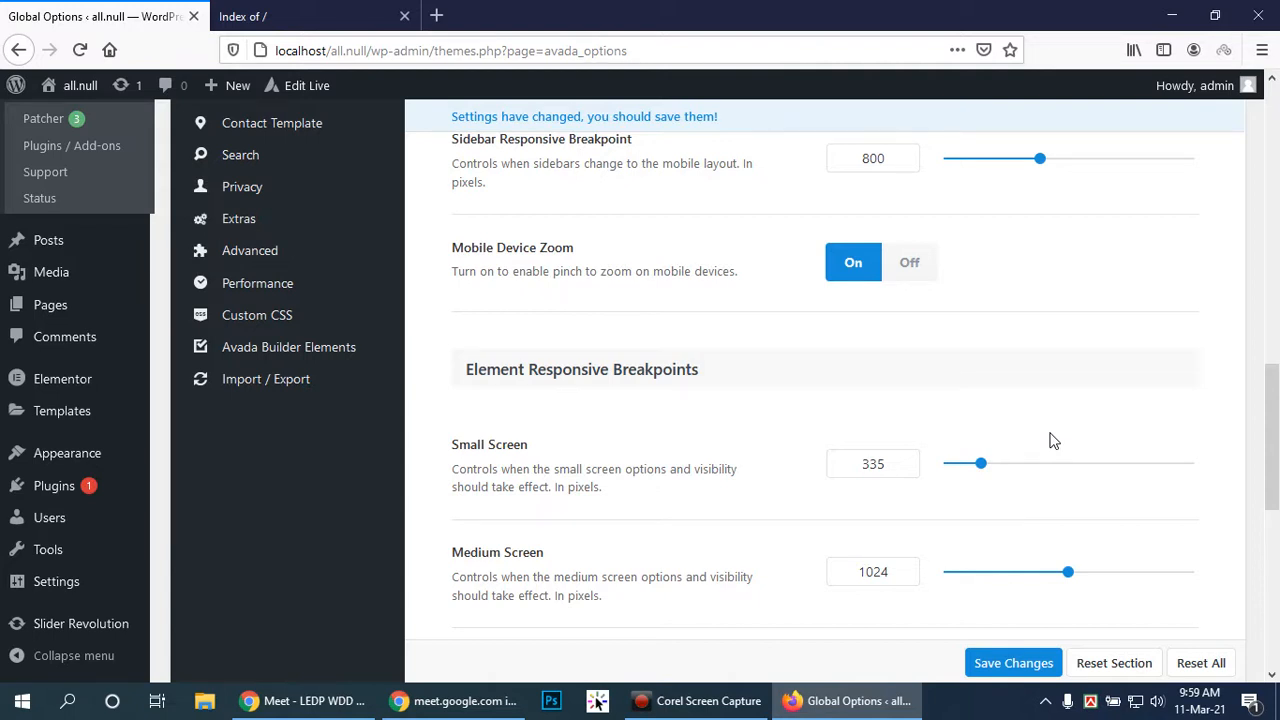
pyautogui.scroll(-2, 1020, 514)
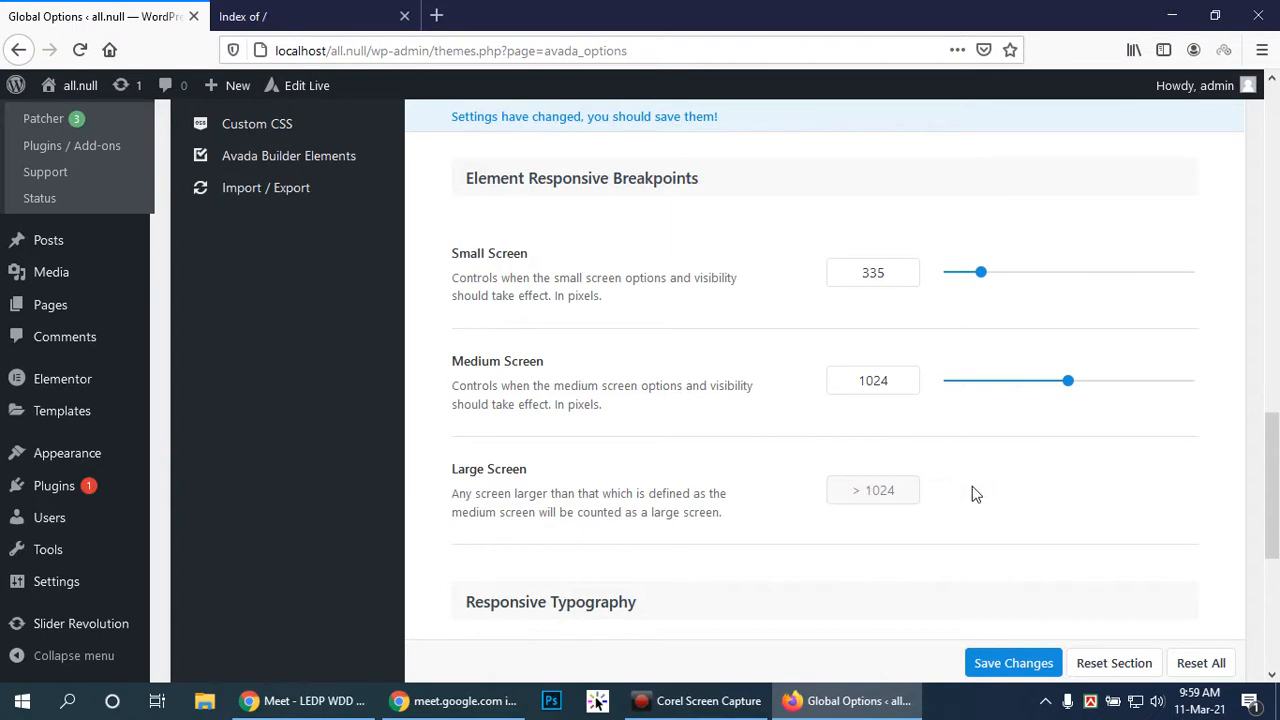
pyautogui.moveTo(1066, 381); pyautogui.dragTo(1032, 378)
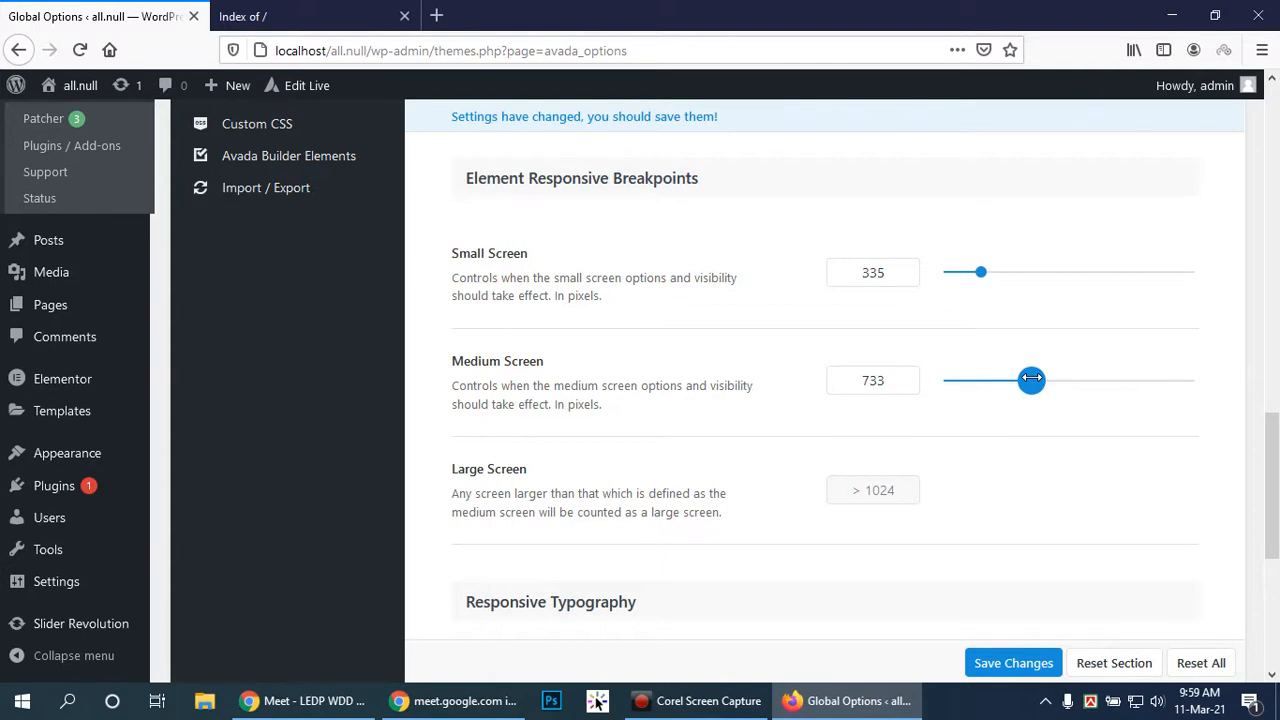
pyautogui.moveTo(1032, 378); pyautogui.dragTo(1032, 378)
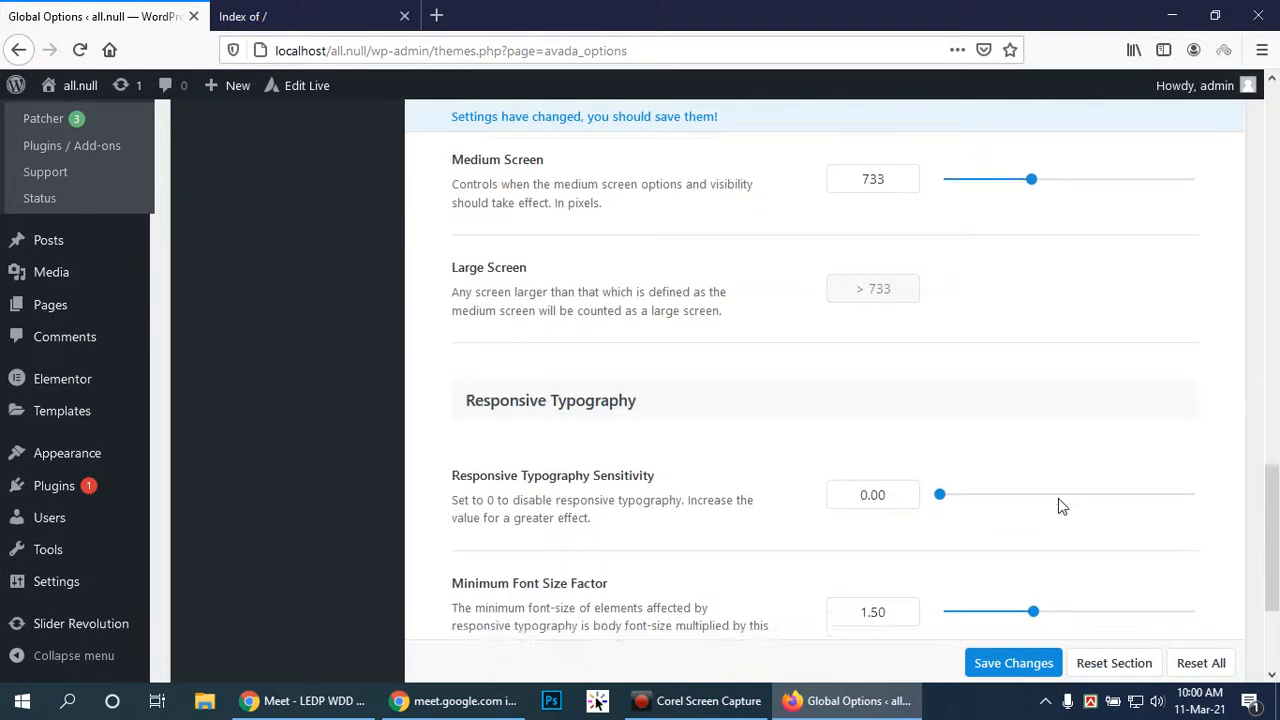
pyautogui.scroll(-3, 1062, 506)
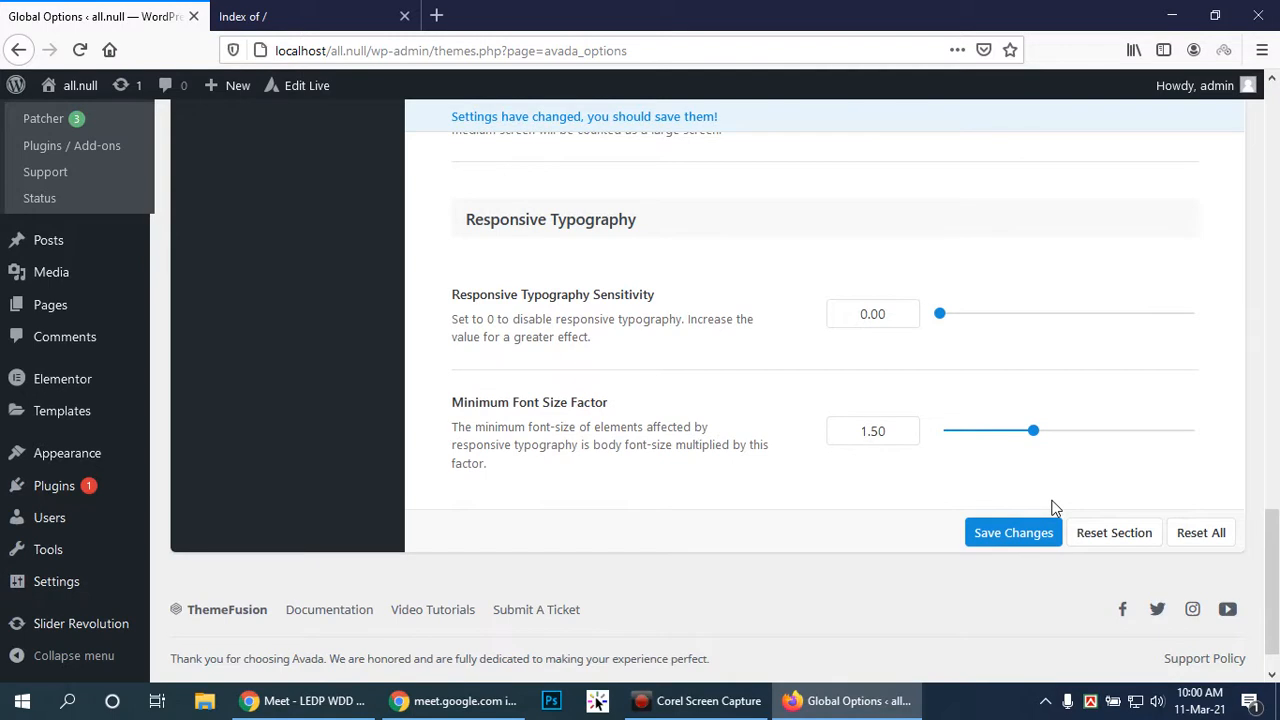
pyautogui.click(1013, 532)
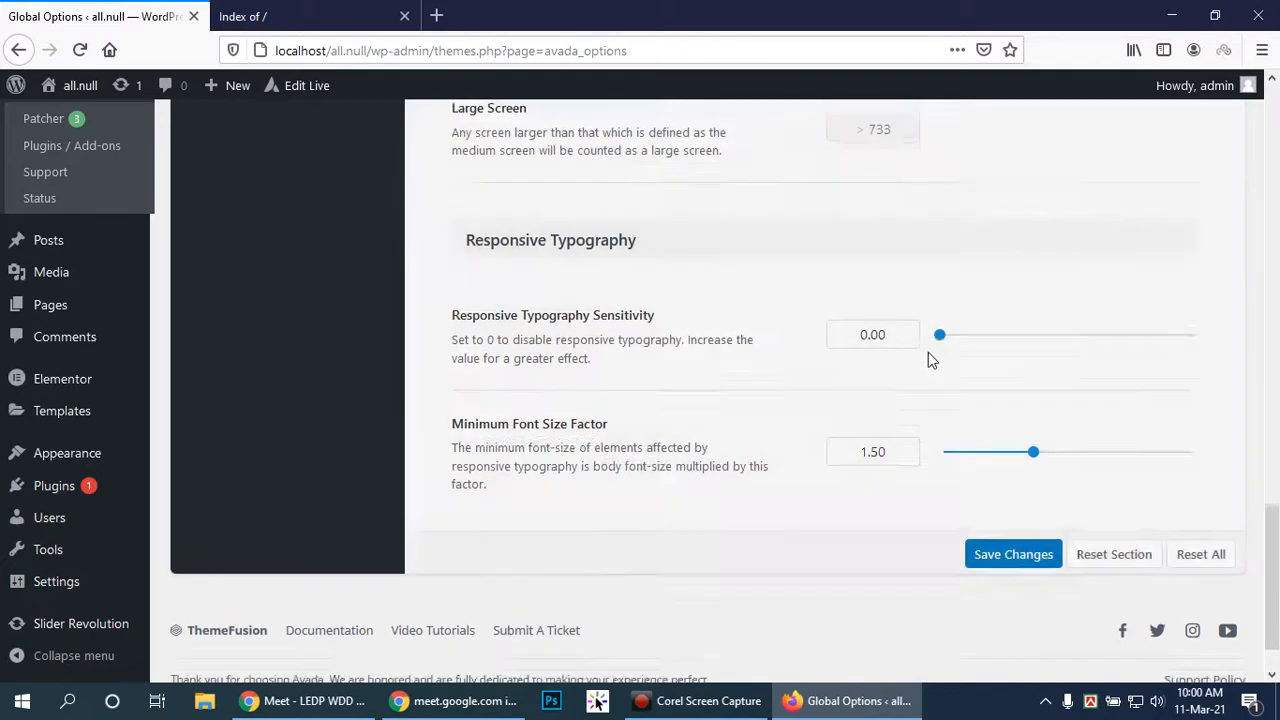
pyautogui.scroll(15, 928, 352)
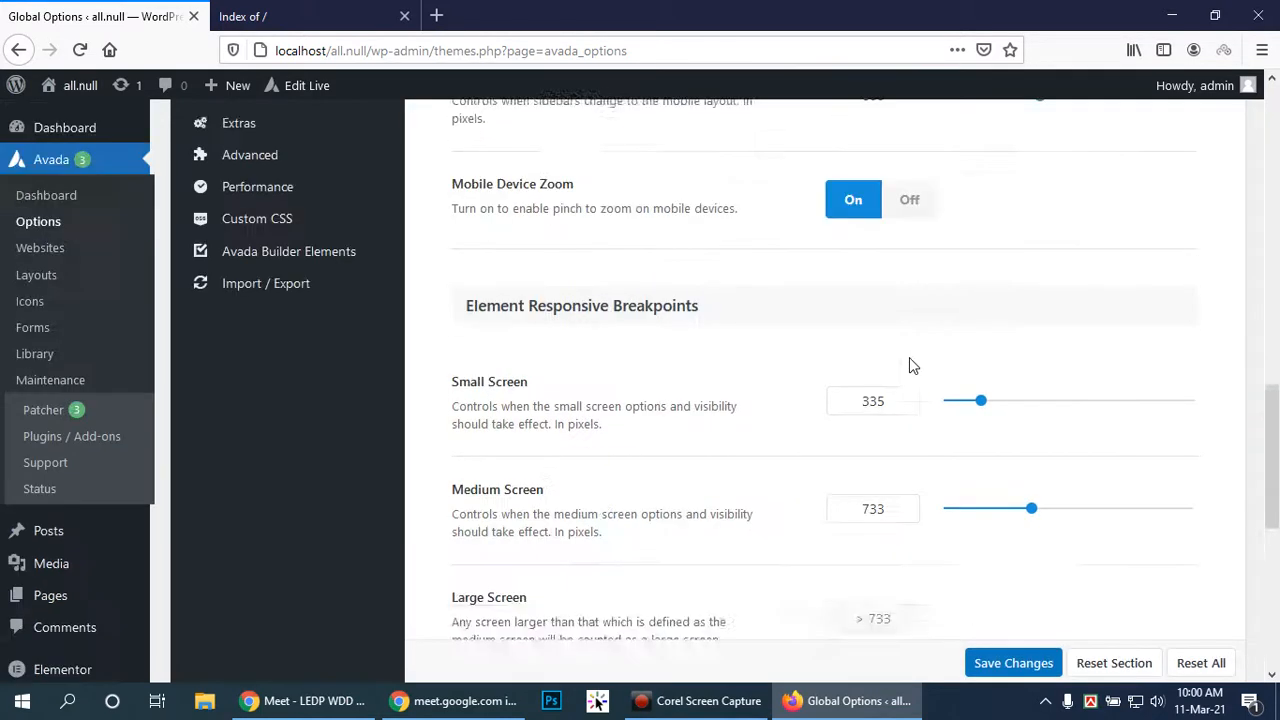
pyautogui.scroll(-3, 688, 405)
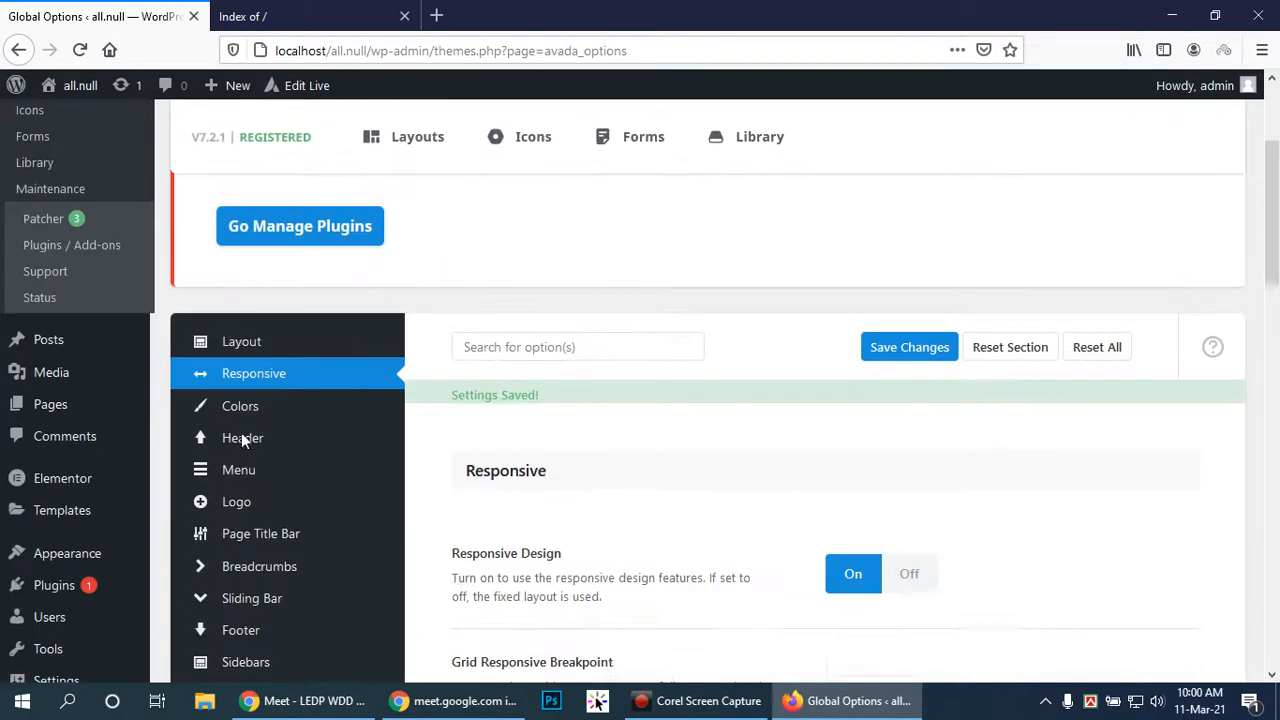
# Show the Colors section and look through the primary color, theme skin and color scheme settings
pyautogui.click(245, 410)
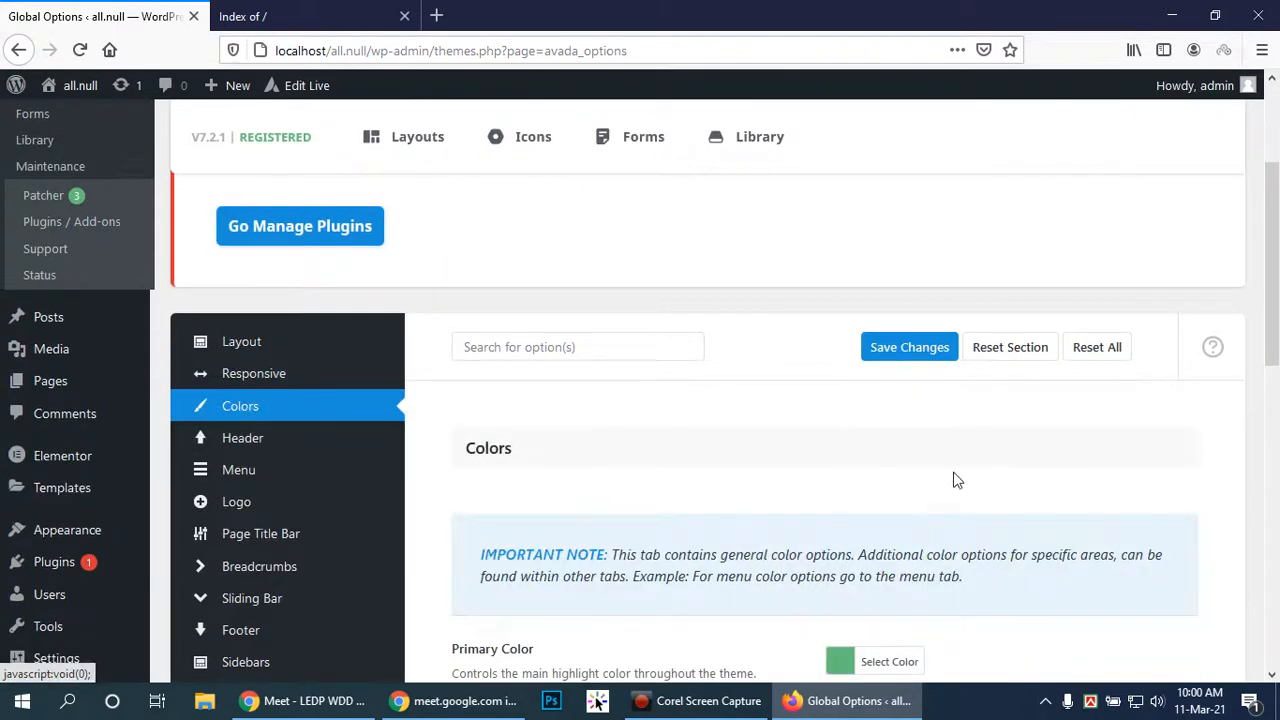
pyautogui.scroll(-3, 955, 480)
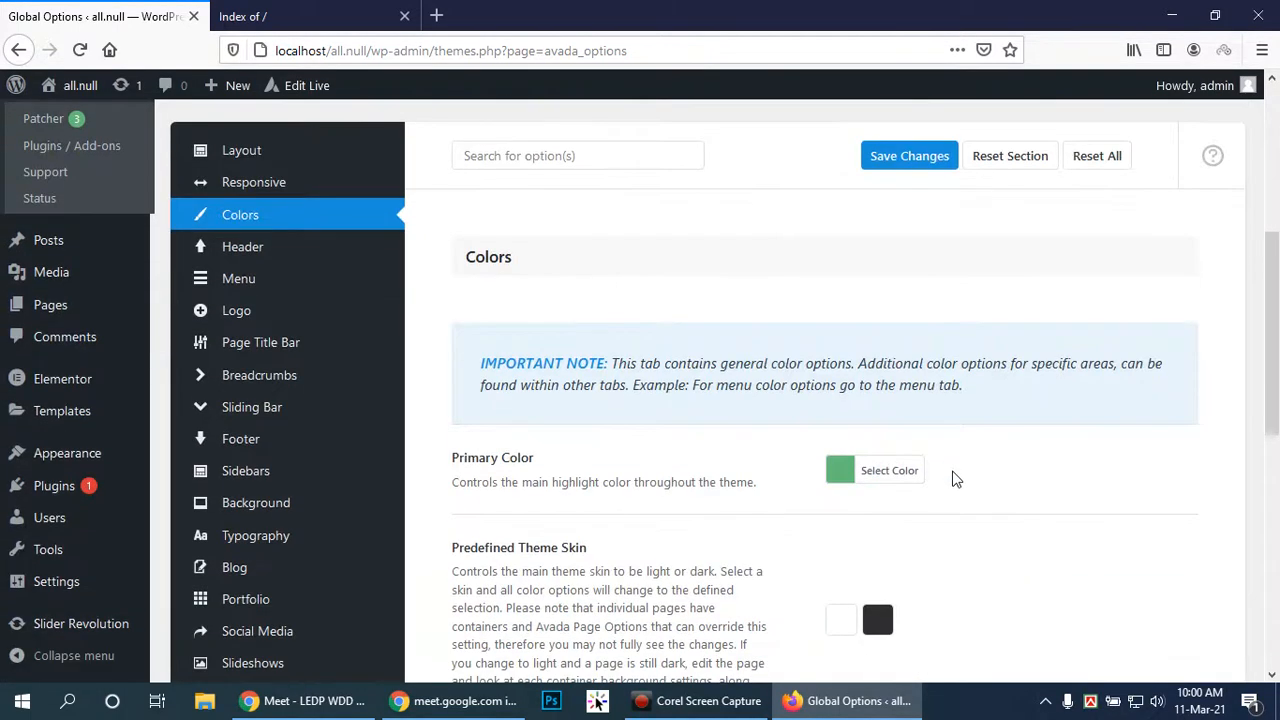
pyautogui.scroll(-3, 955, 480)
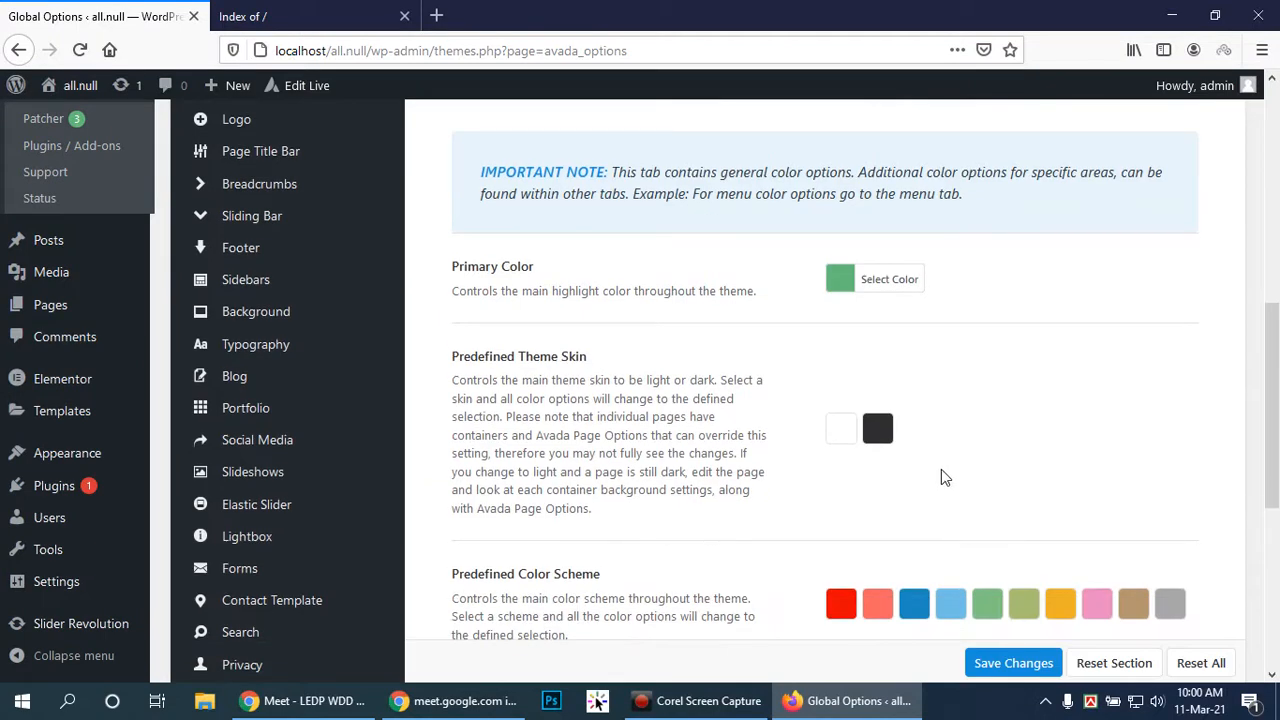
pyautogui.scroll(-3, 952, 459)
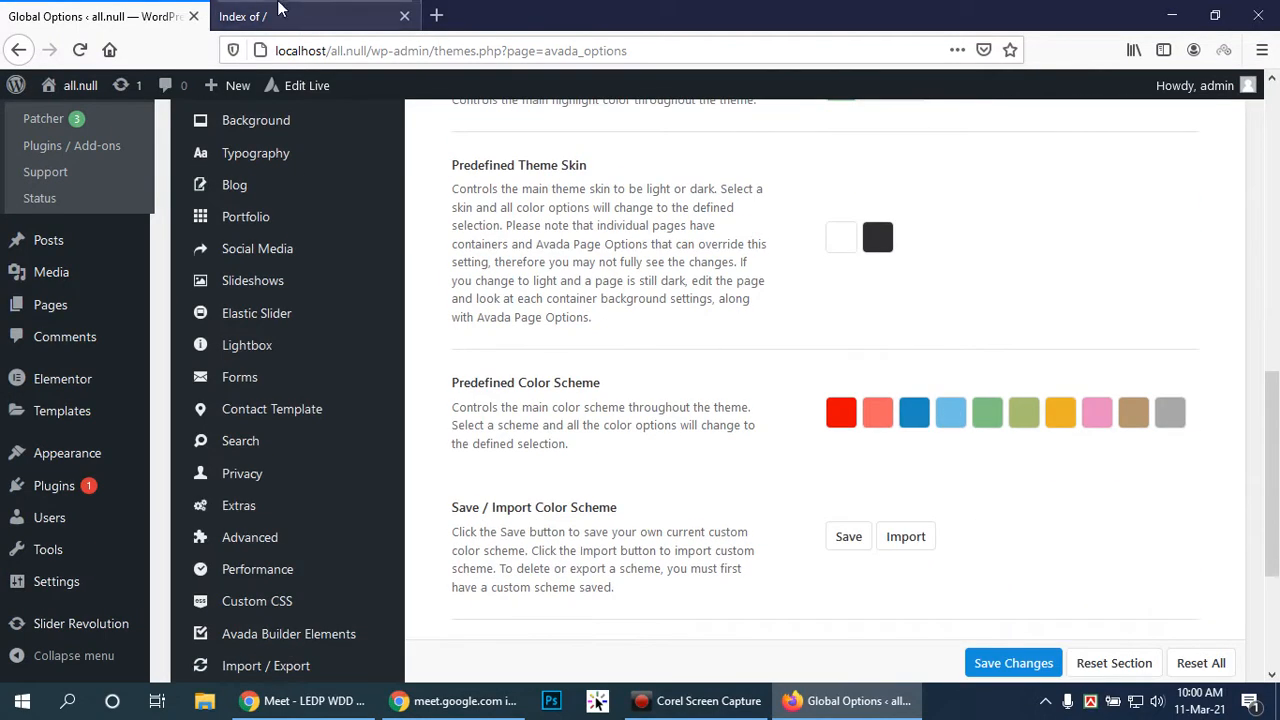
pyautogui.click(312, 16)
pyautogui.click(117, 10)
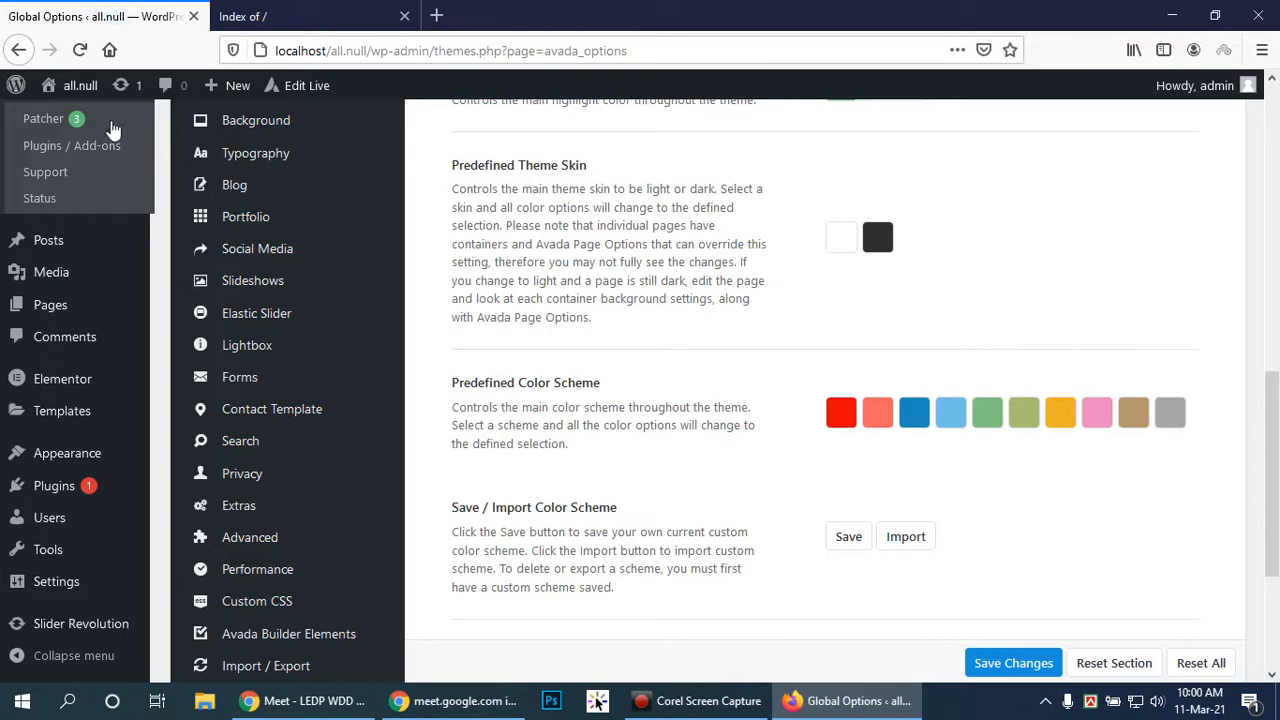
# Open all.null from the localhost Index of / listing in a new tab, then return to Global Options
pyautogui.click(310, 14)
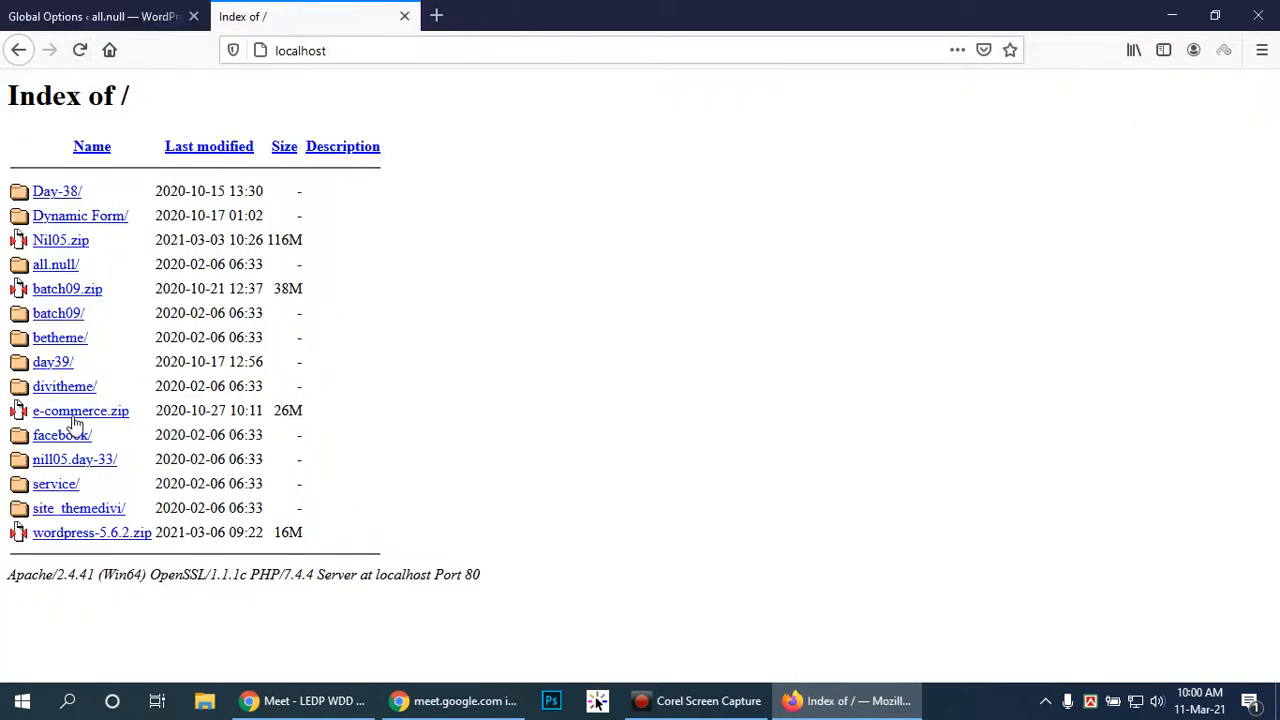
pyautogui.rightClick(68, 266)
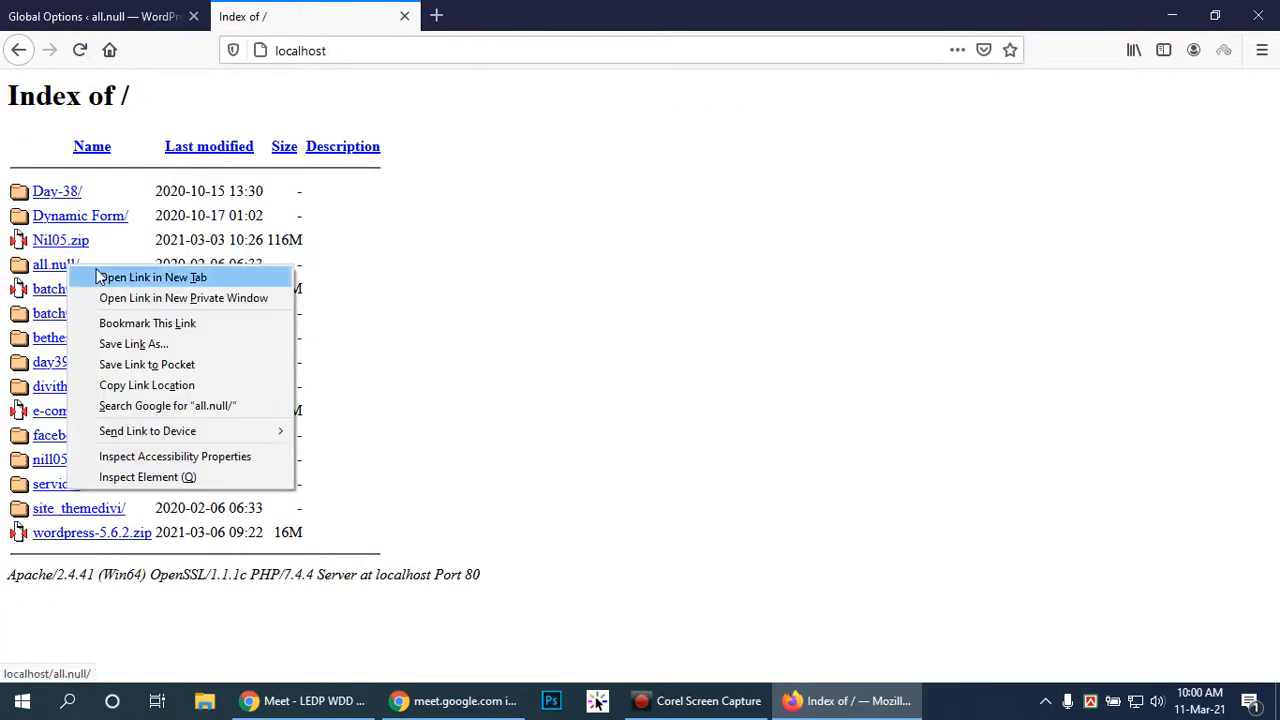
pyautogui.click(44, 266)
pyautogui.click(44, 266)
pyautogui.click(88, 10)
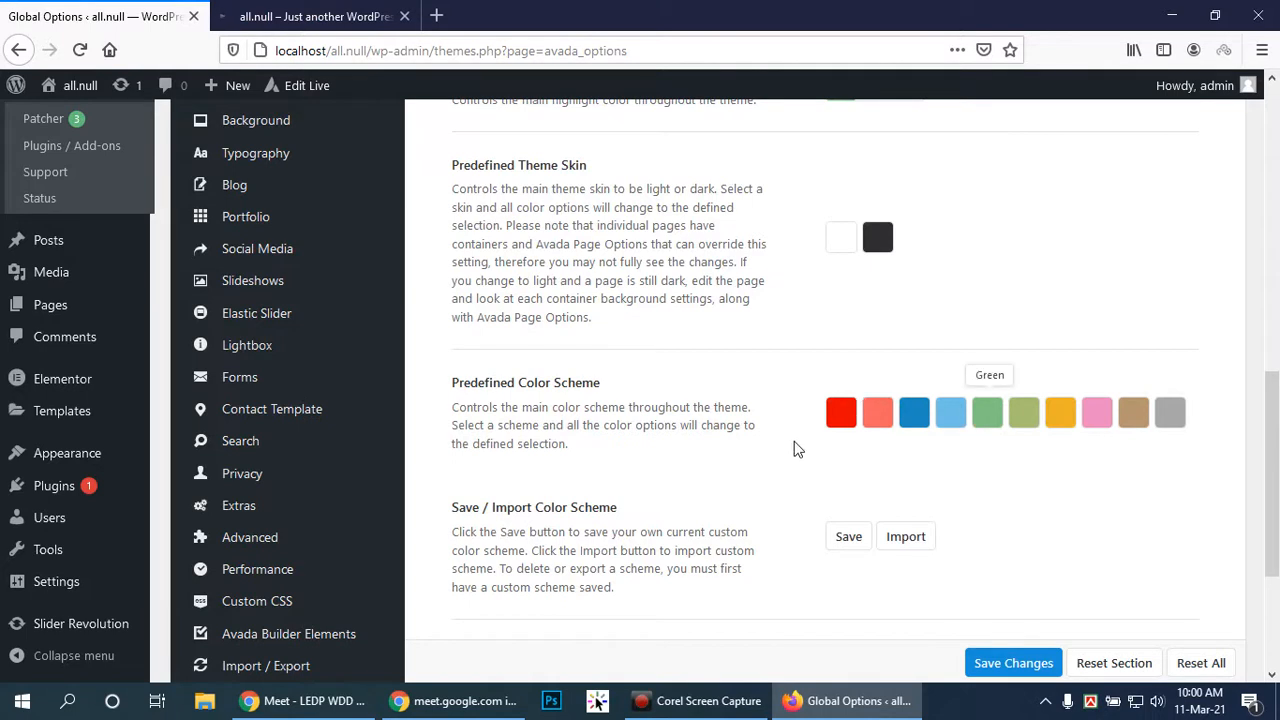
pyautogui.scroll(-3, 795, 447)
pyautogui.scroll(6, 797, 440)
pyautogui.scroll(3, 797, 440)
pyautogui.scroll(-4, 797, 440)
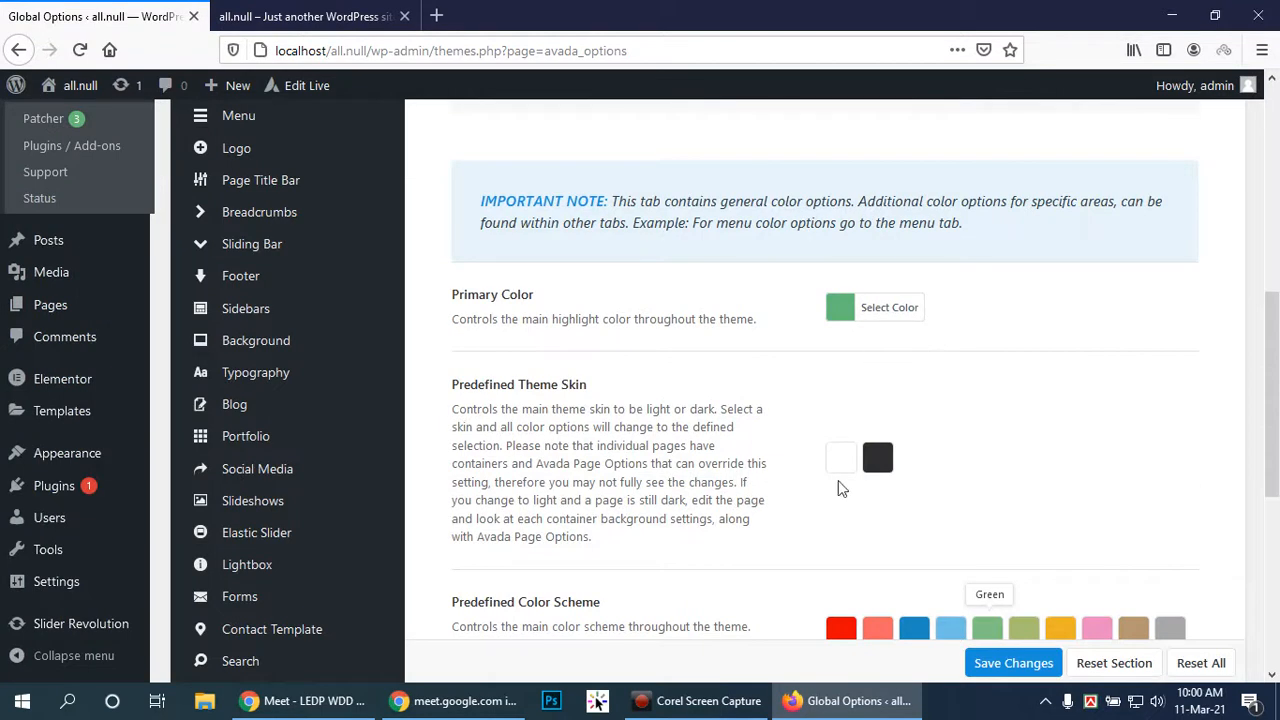
pyautogui.scroll(-1, 945, 445)
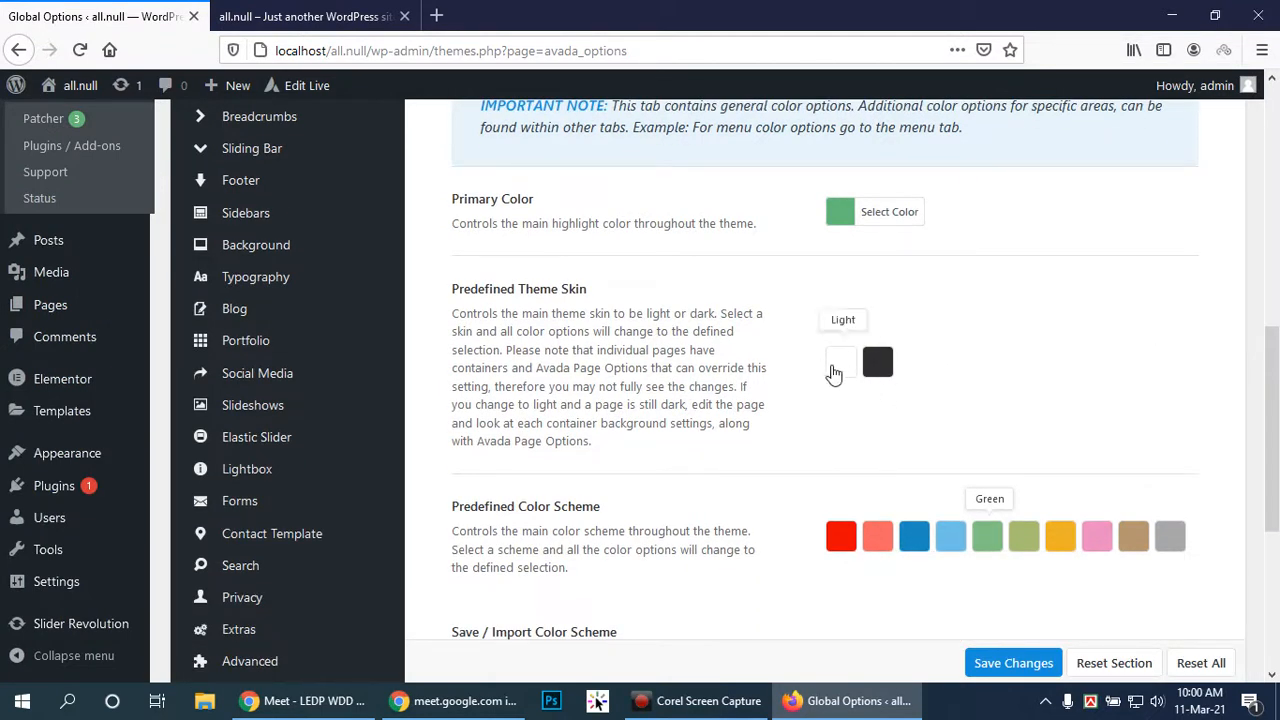
pyautogui.hotkey('ctrl', 'Tab')
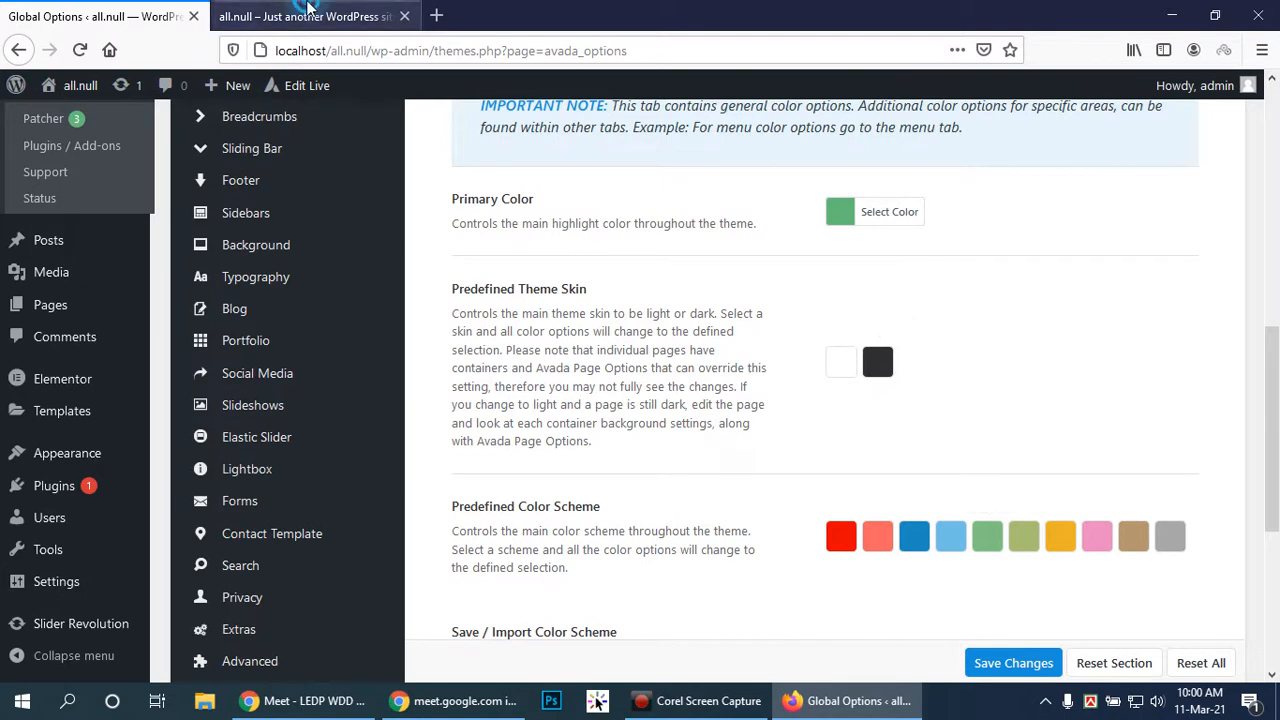
pyautogui.scroll(-3, 785, 455)
pyautogui.scroll(3, 780, 440)
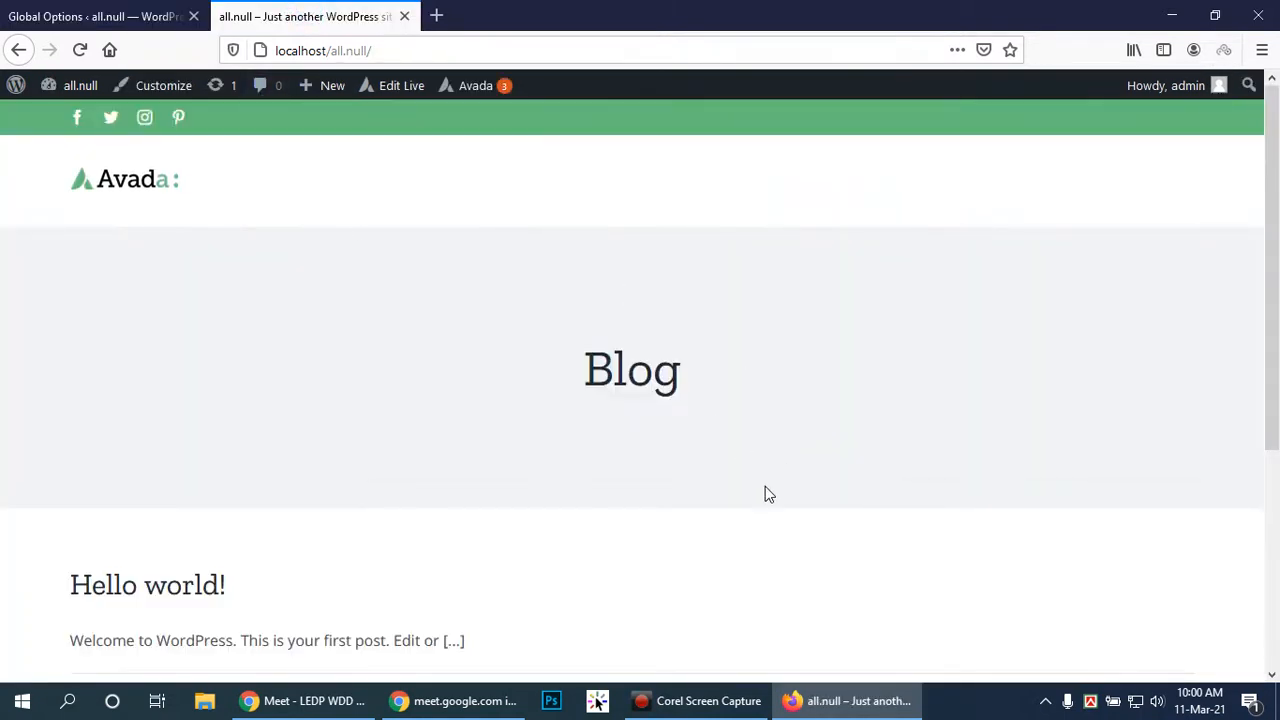
pyautogui.click(100, 14)
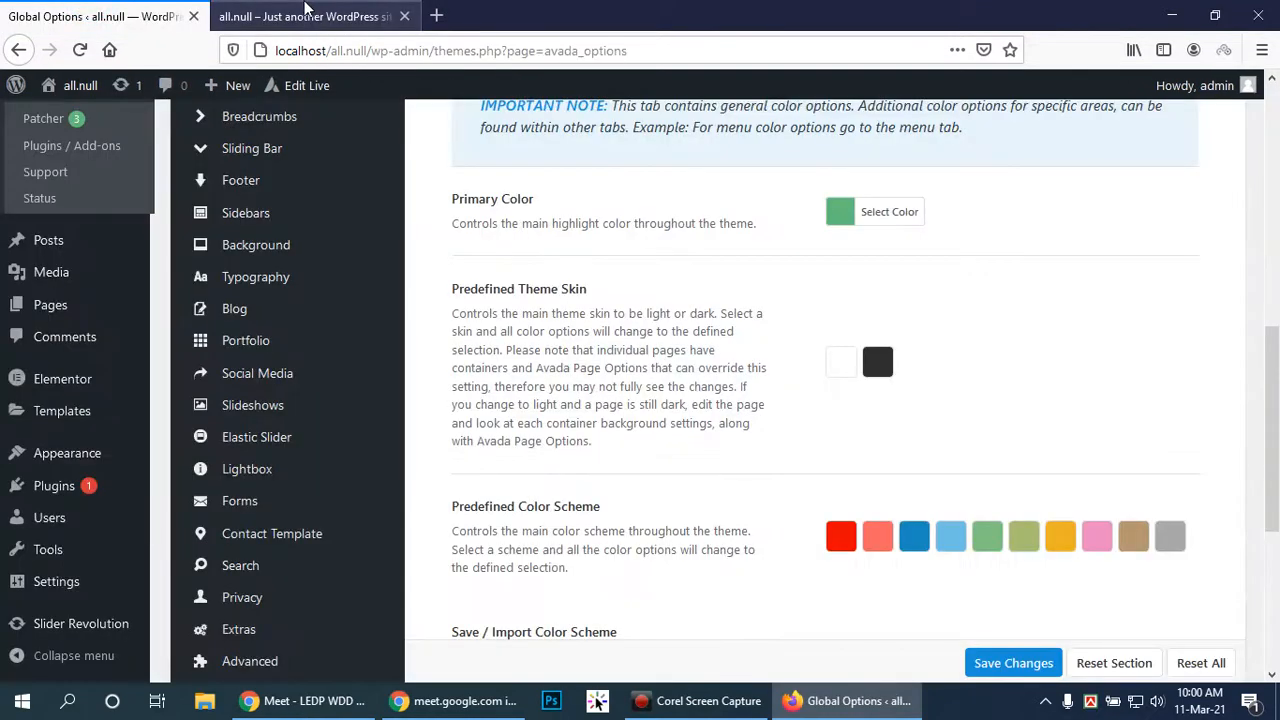
pyautogui.click(306, 10)
pyautogui.click(100, 16)
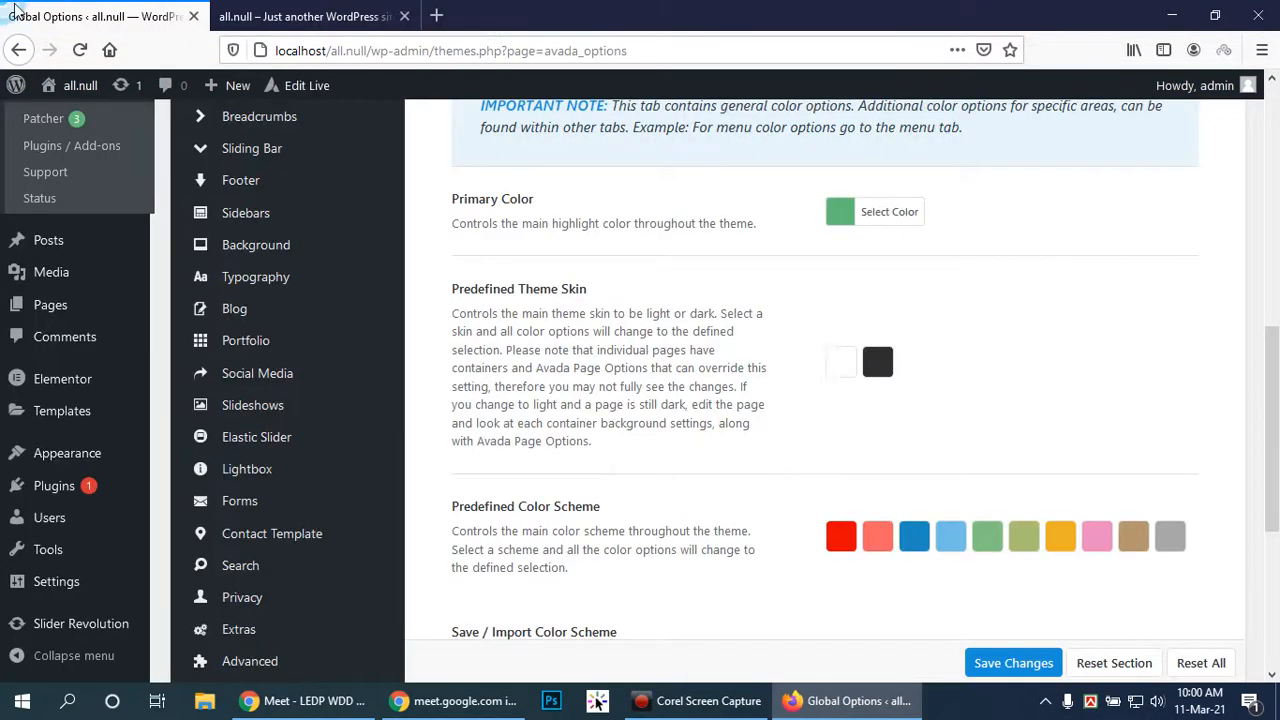
pyautogui.scroll(-3, 798, 347)
pyautogui.scroll(6, 798, 347)
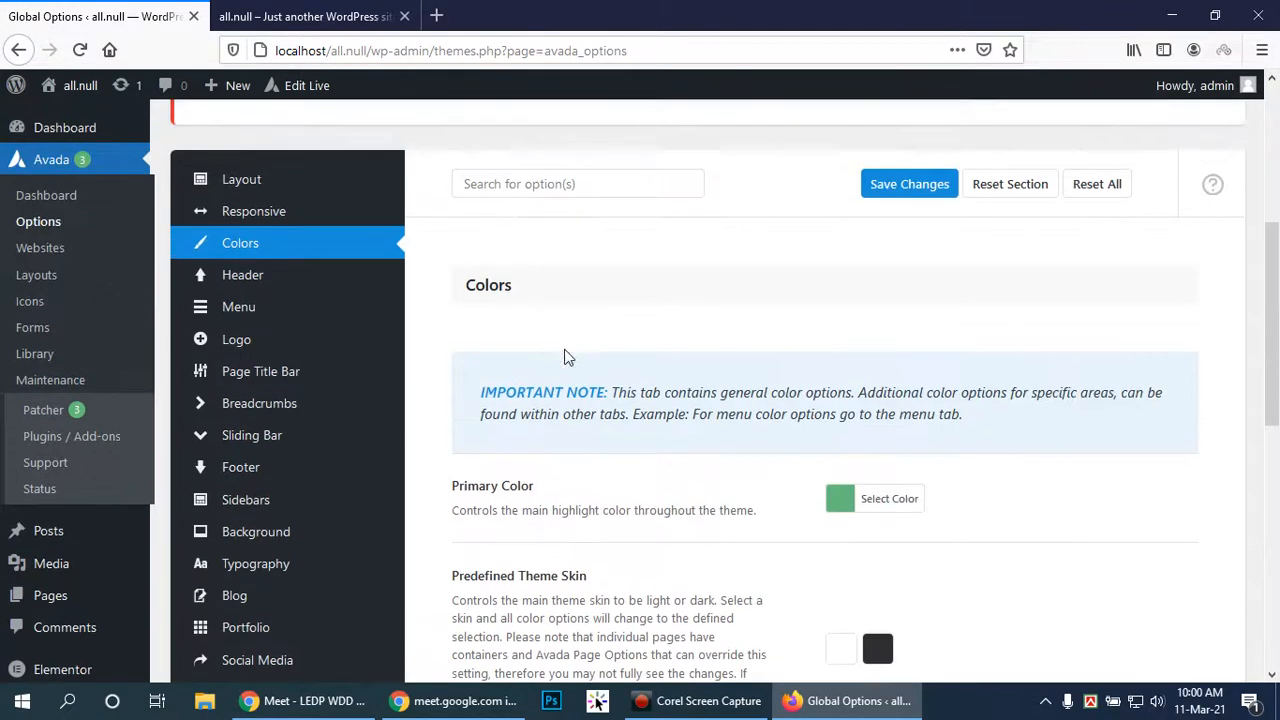
pyautogui.click(247, 284)
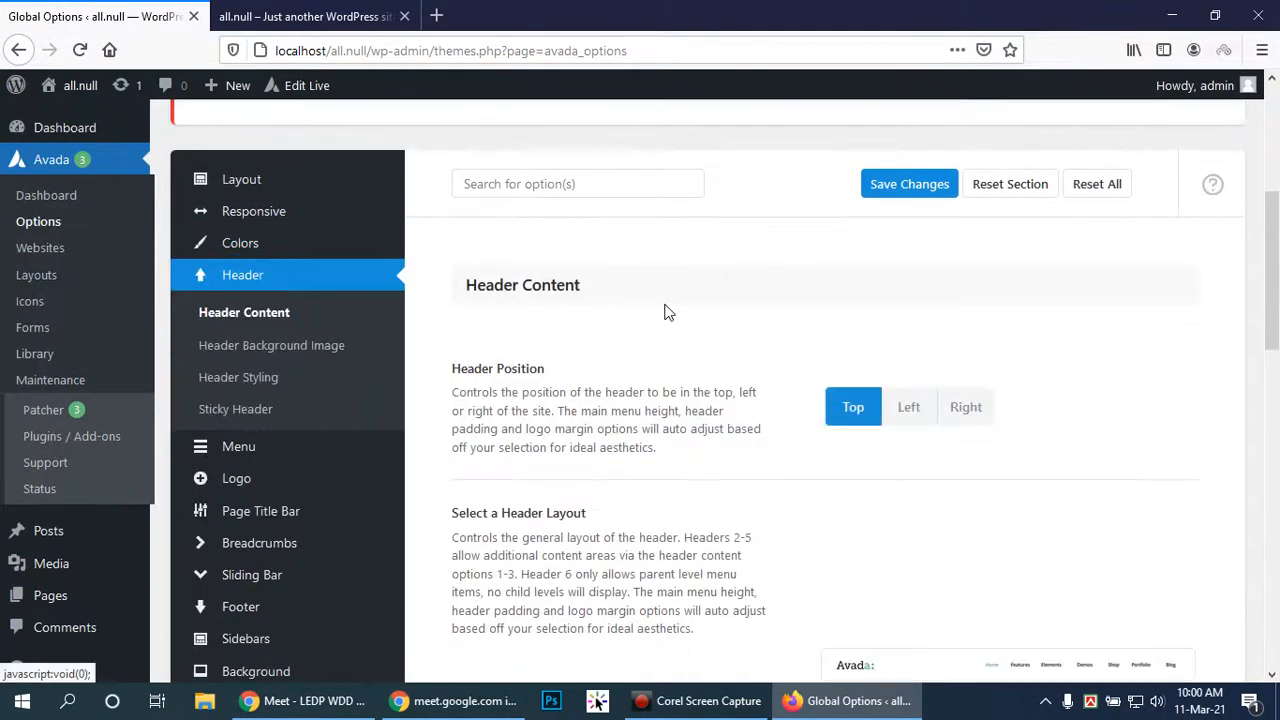
pyautogui.scroll(-3, 1052, 410)
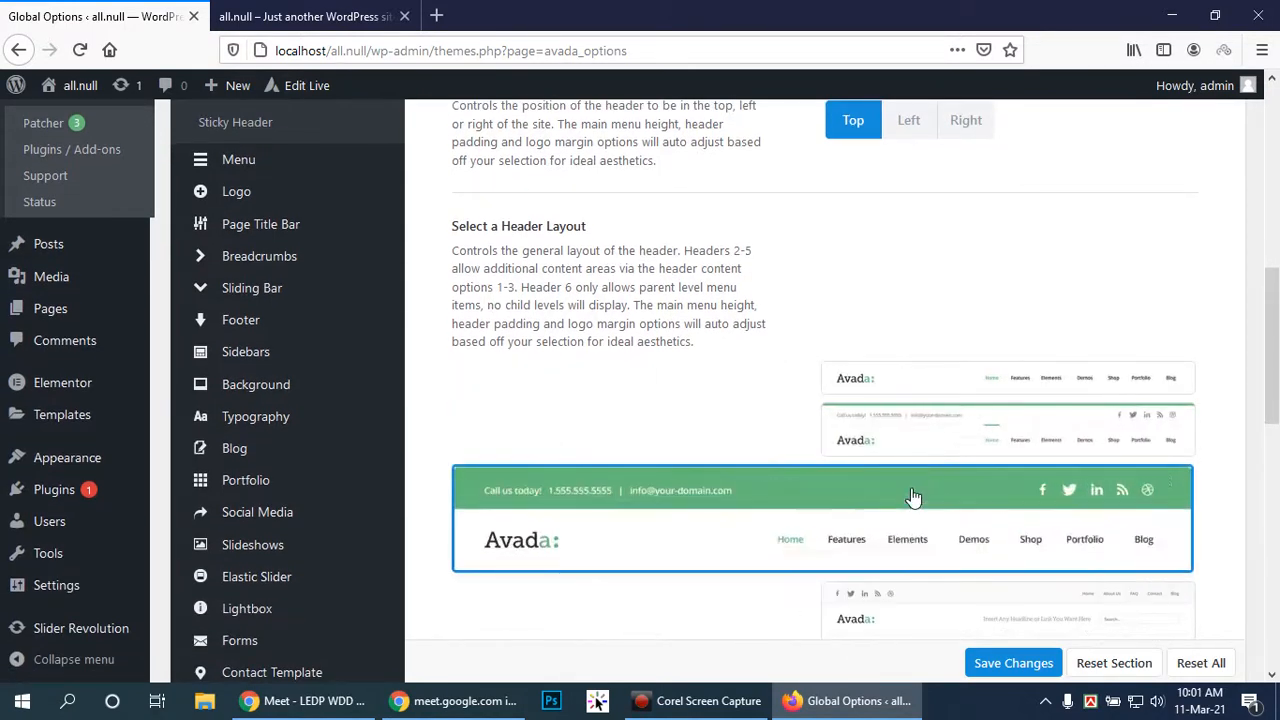
pyautogui.scroll(-2, 912, 497)
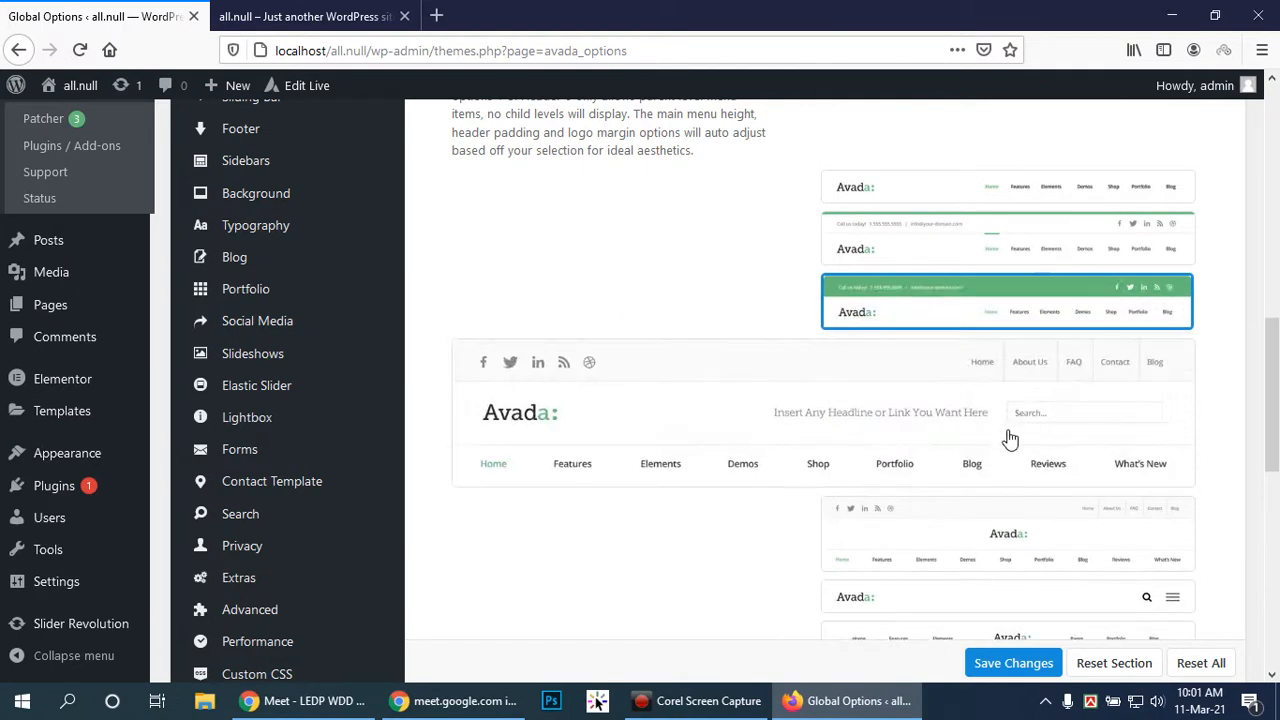
pyautogui.scroll(-1, 1010, 438)
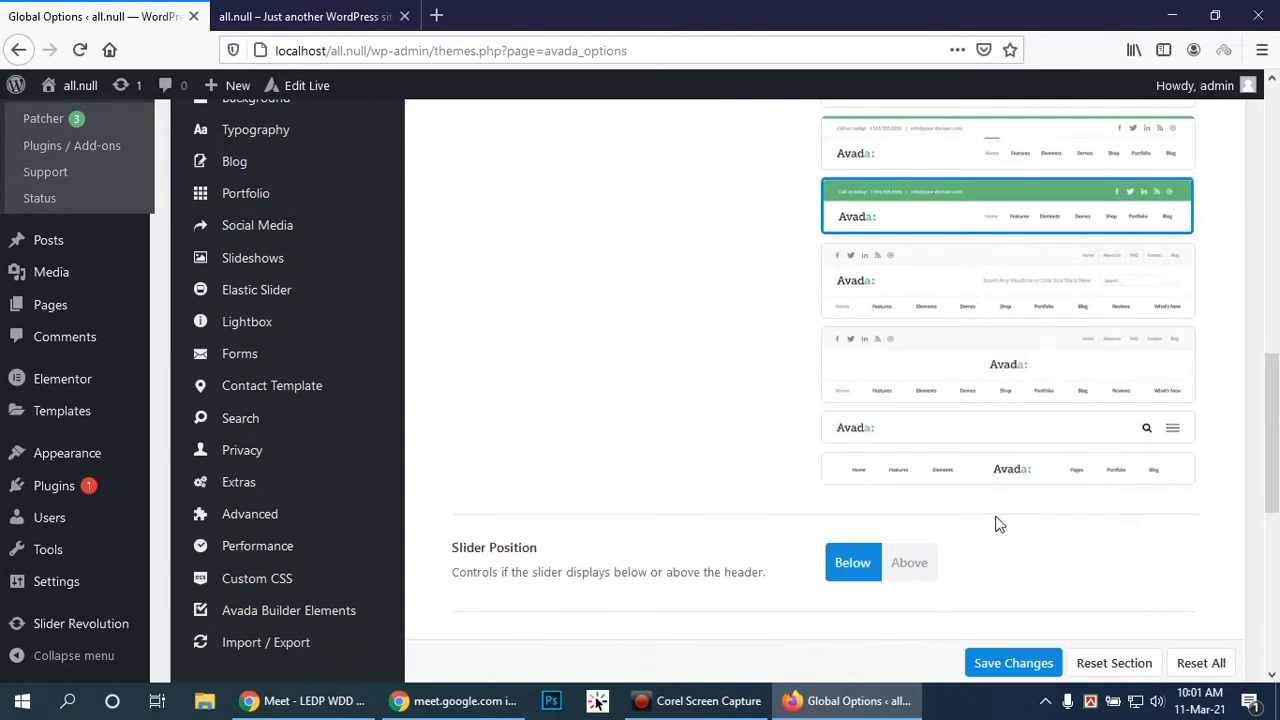
pyautogui.scroll(1, 1025, 391)
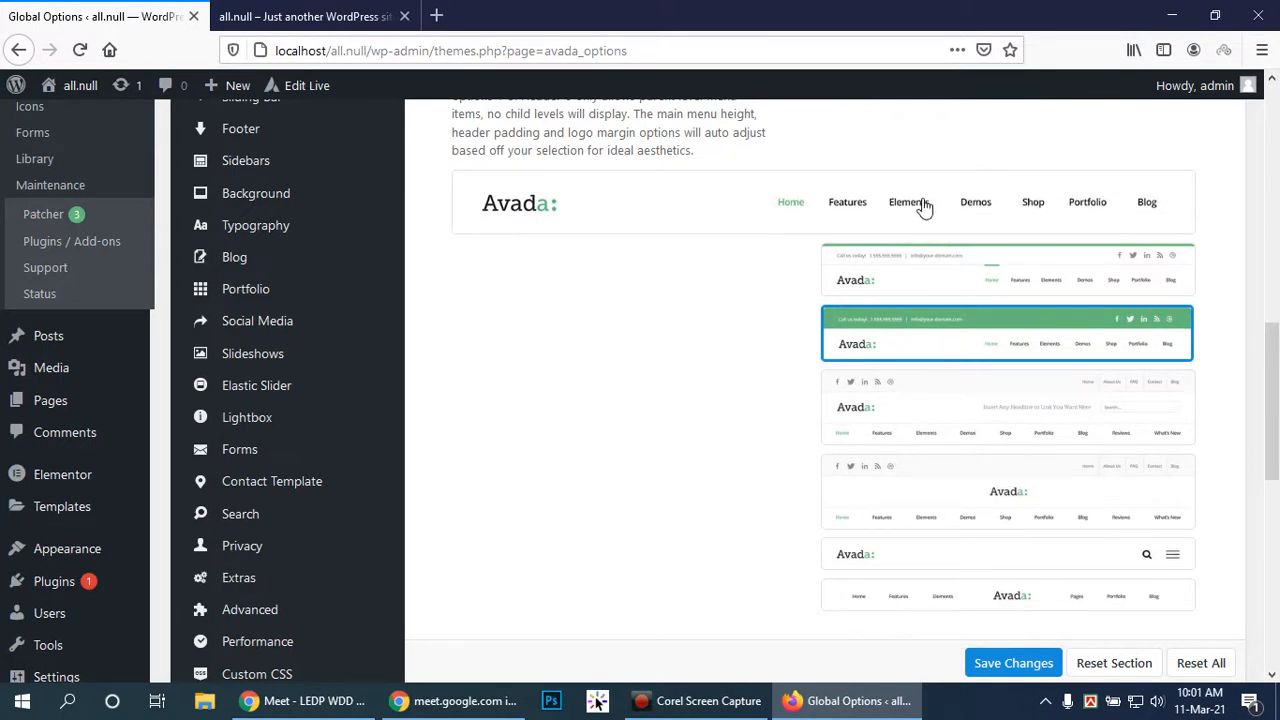
pyautogui.scroll(1, 920, 206)
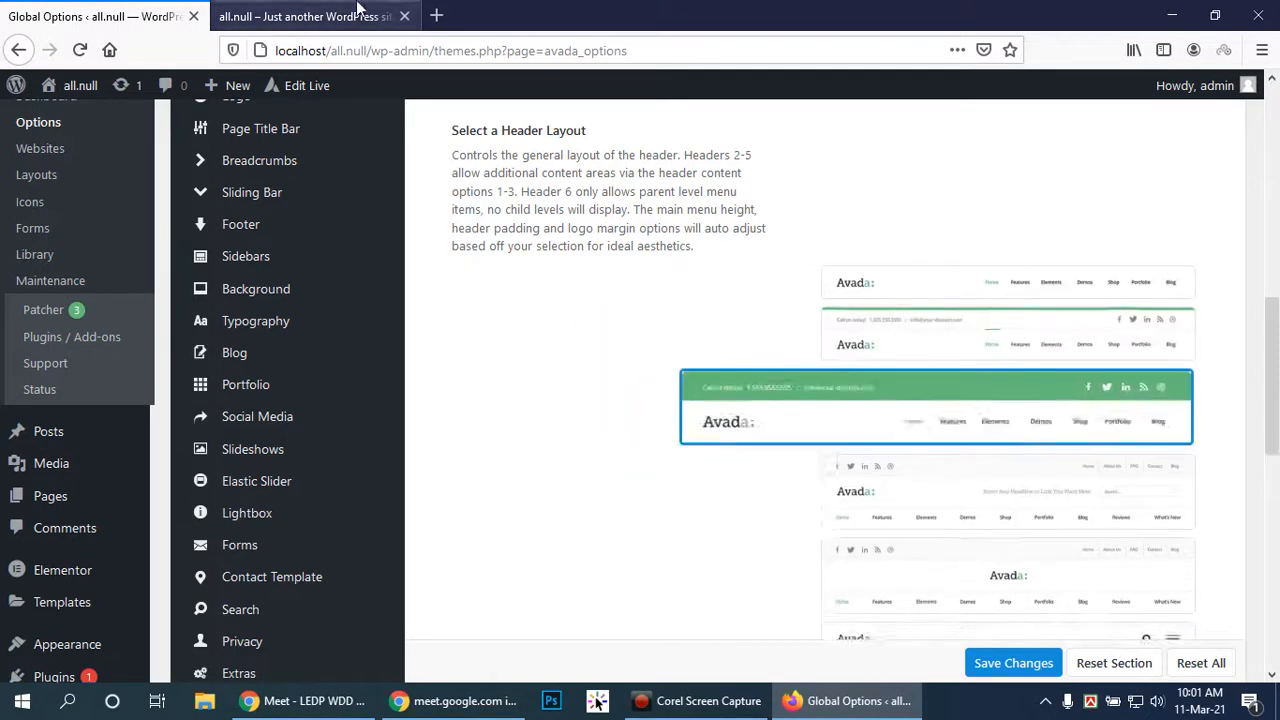
pyautogui.click(305, 16)
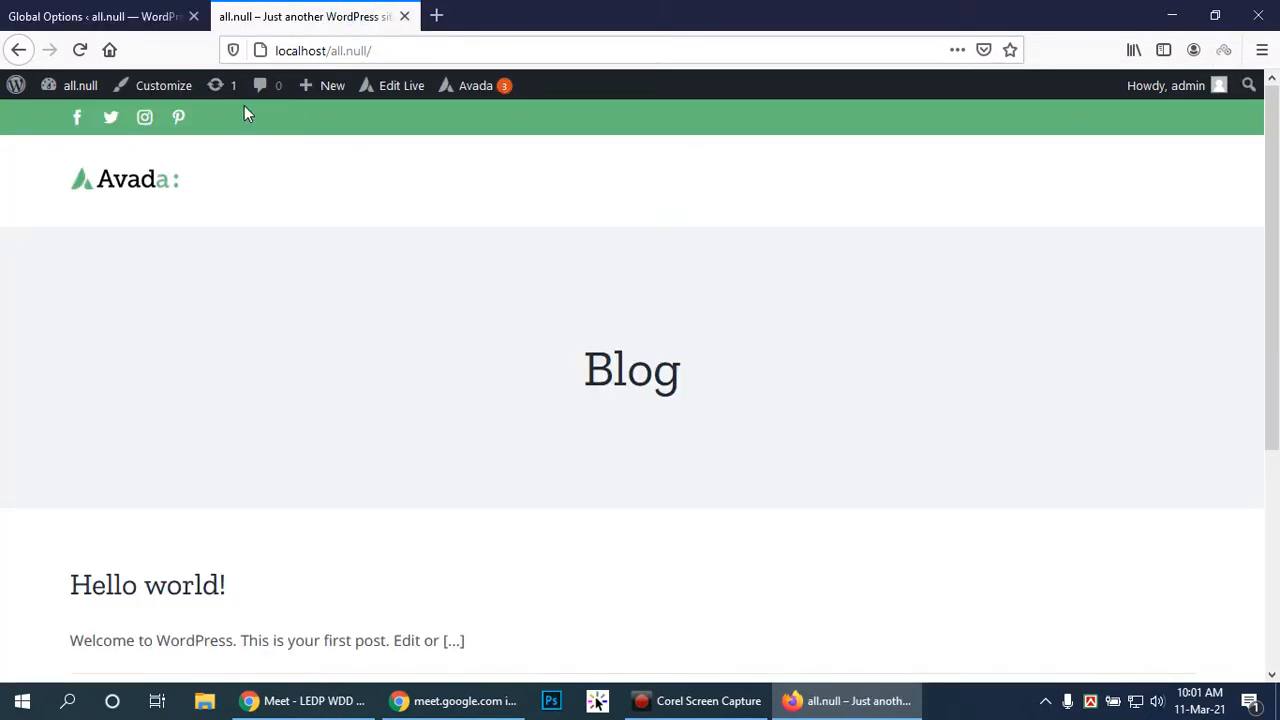
pyautogui.click(100, 14)
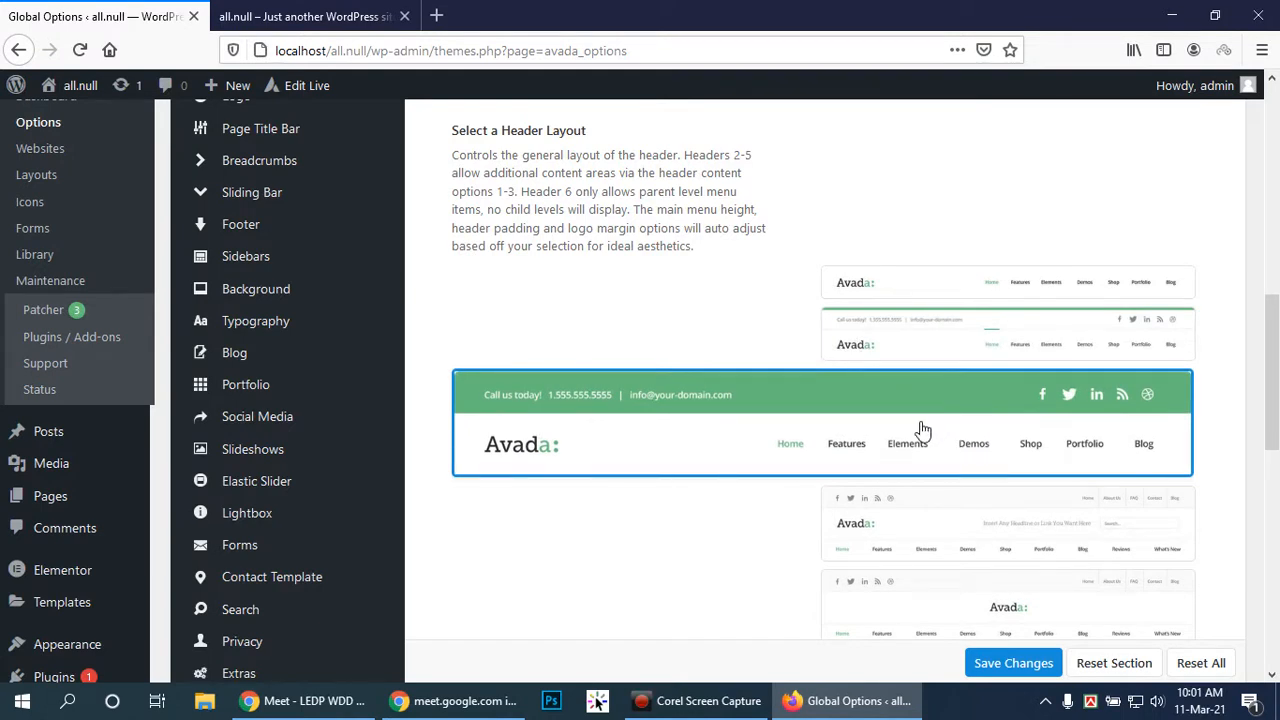
pyautogui.click(310, 16)
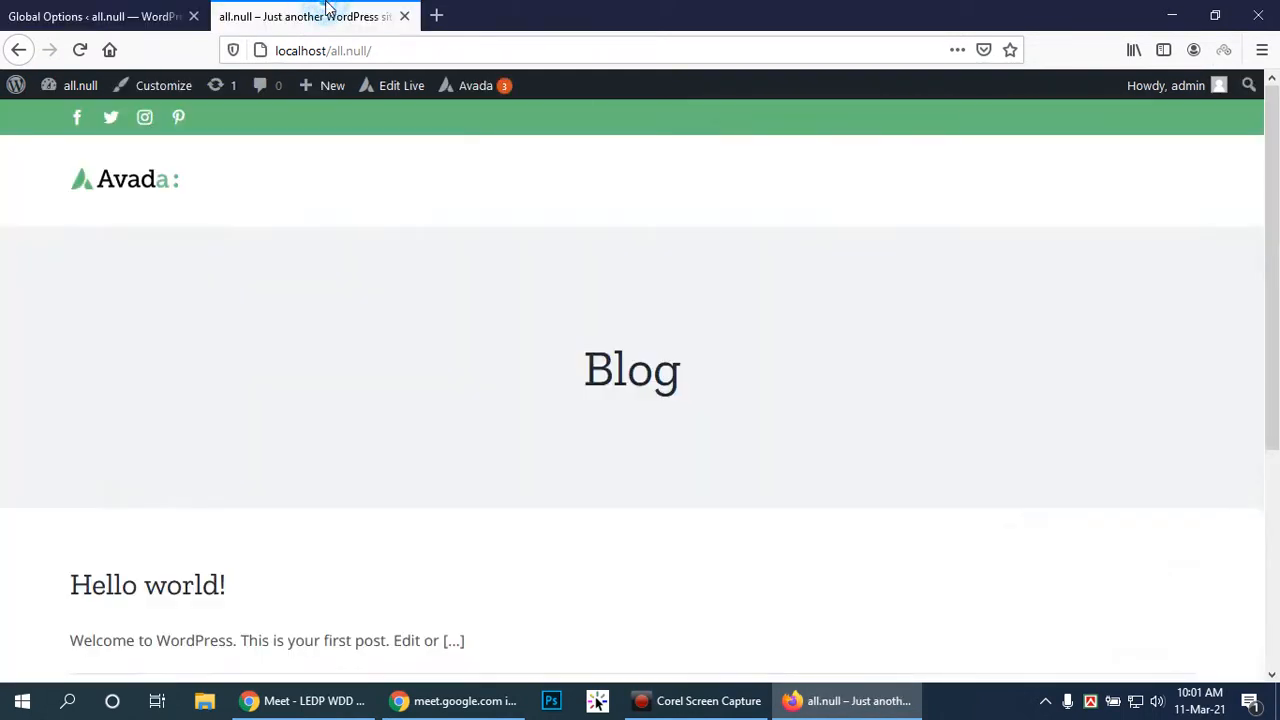
pyautogui.click(12, 12)
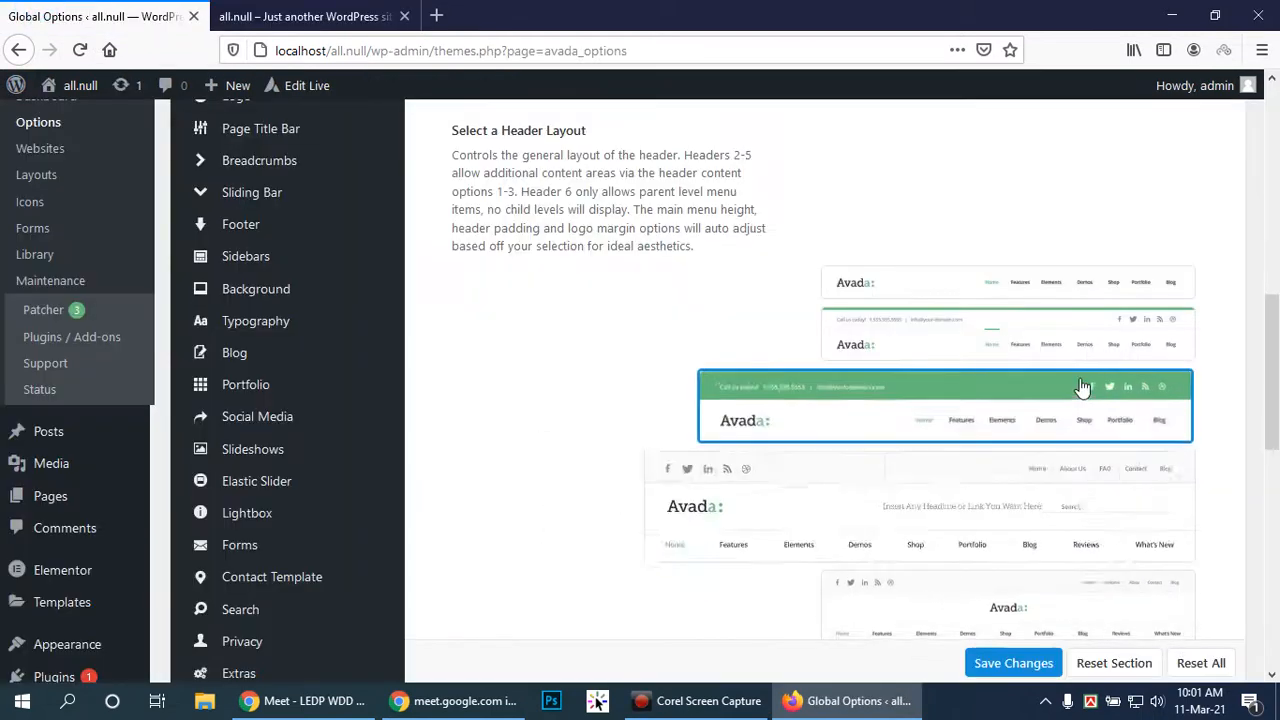
pyautogui.moveTo(894, 486)
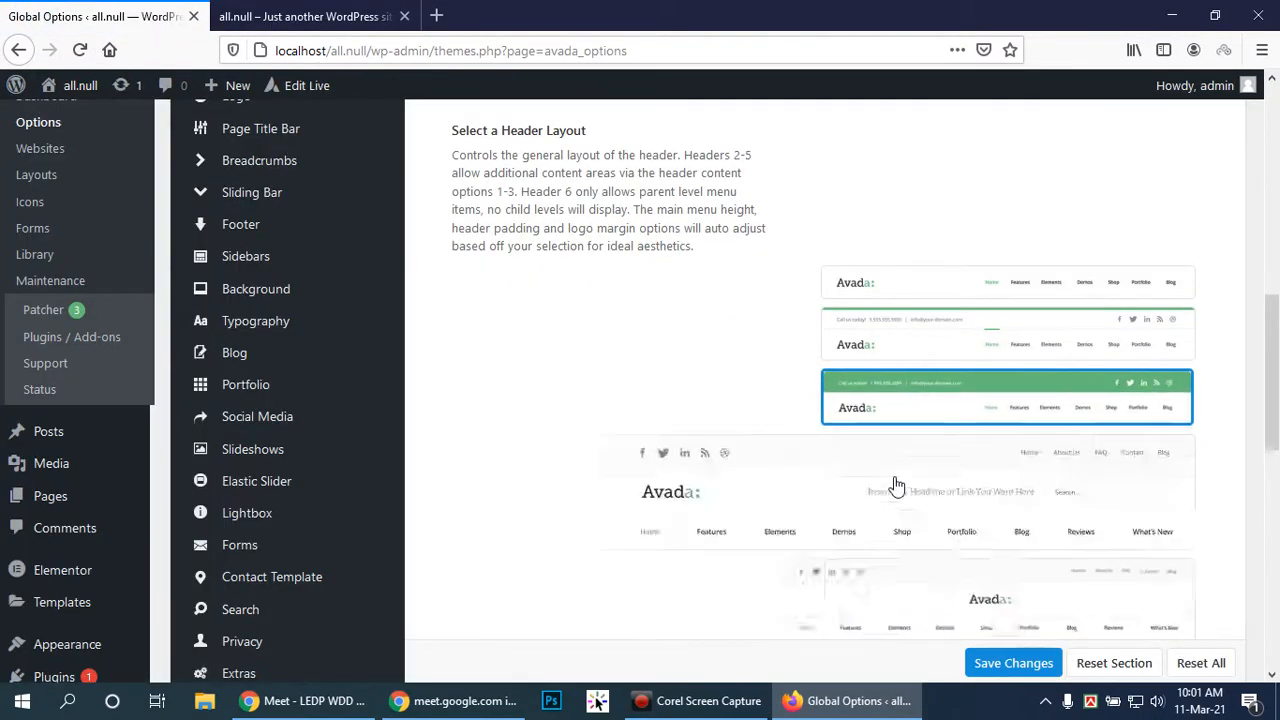
pyautogui.scroll(-2, 895, 484)
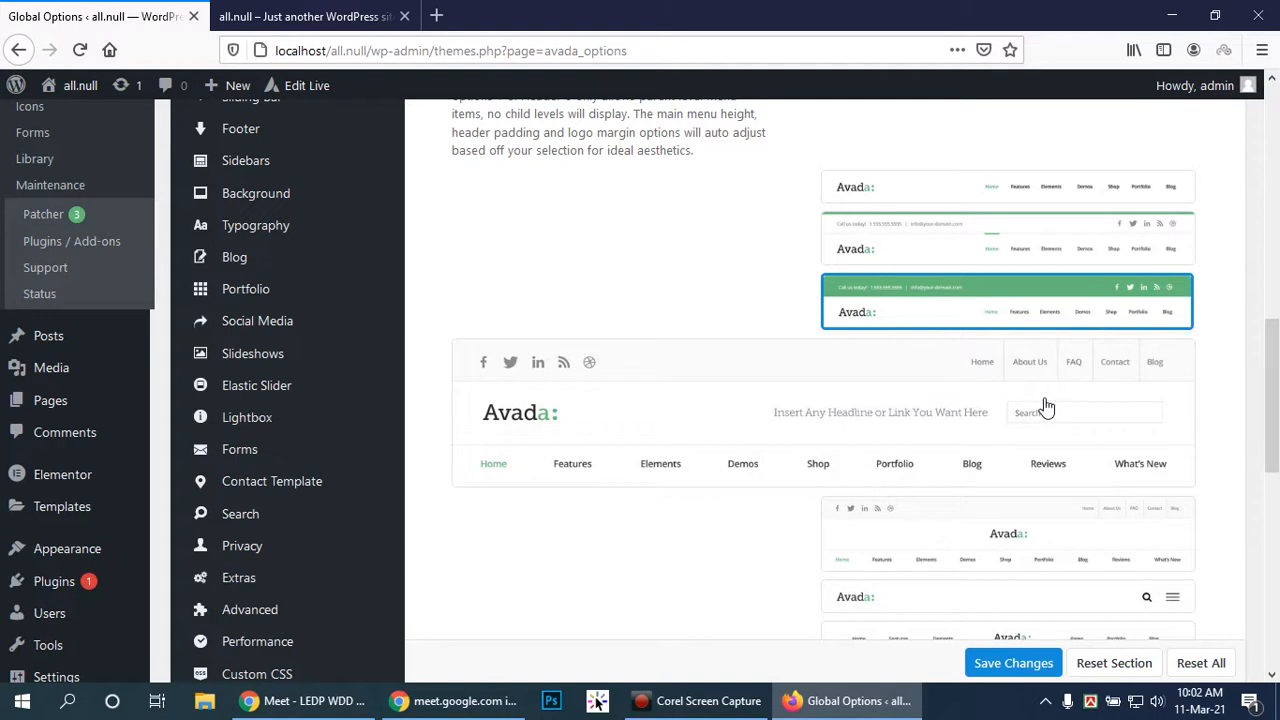
pyautogui.scroll(-2, 1084, 413)
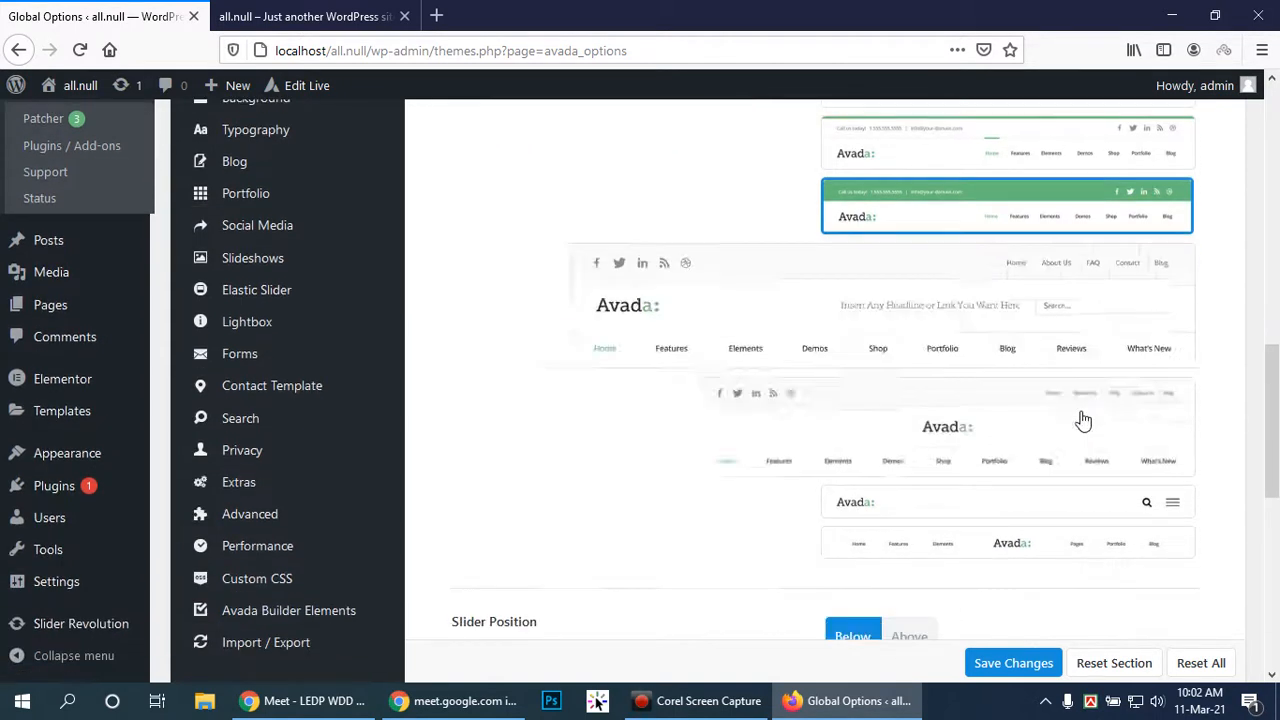
pyautogui.scroll(-2, 1080, 414)
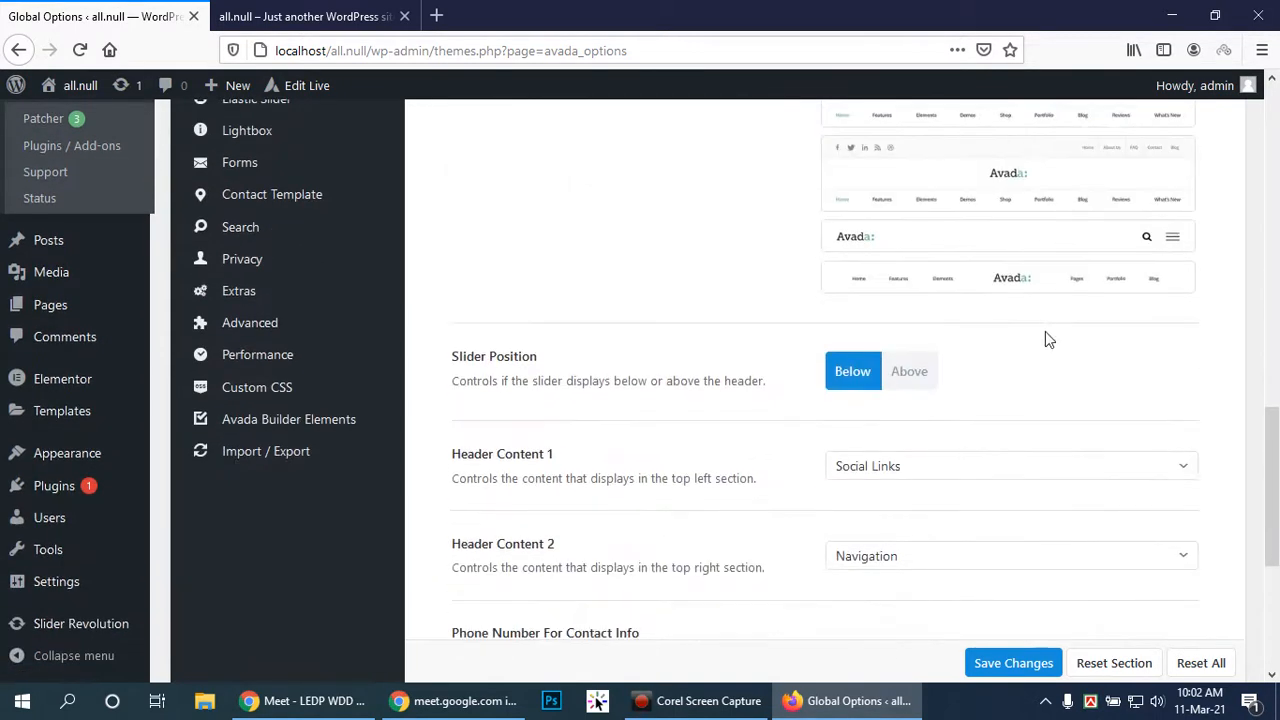
# Check the header content fields and keep Header Content 2 set to Navigation
pyautogui.scroll(-1, 1012, 334)
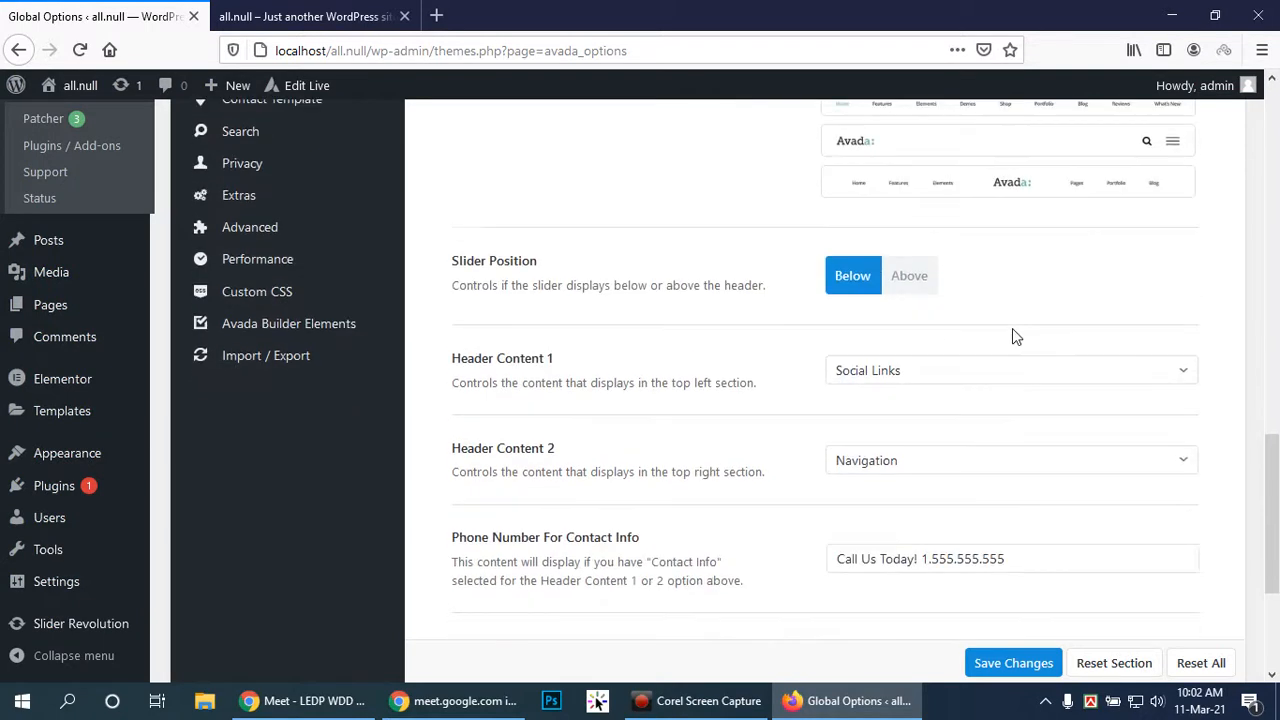
pyautogui.scroll(-2, 1003, 336)
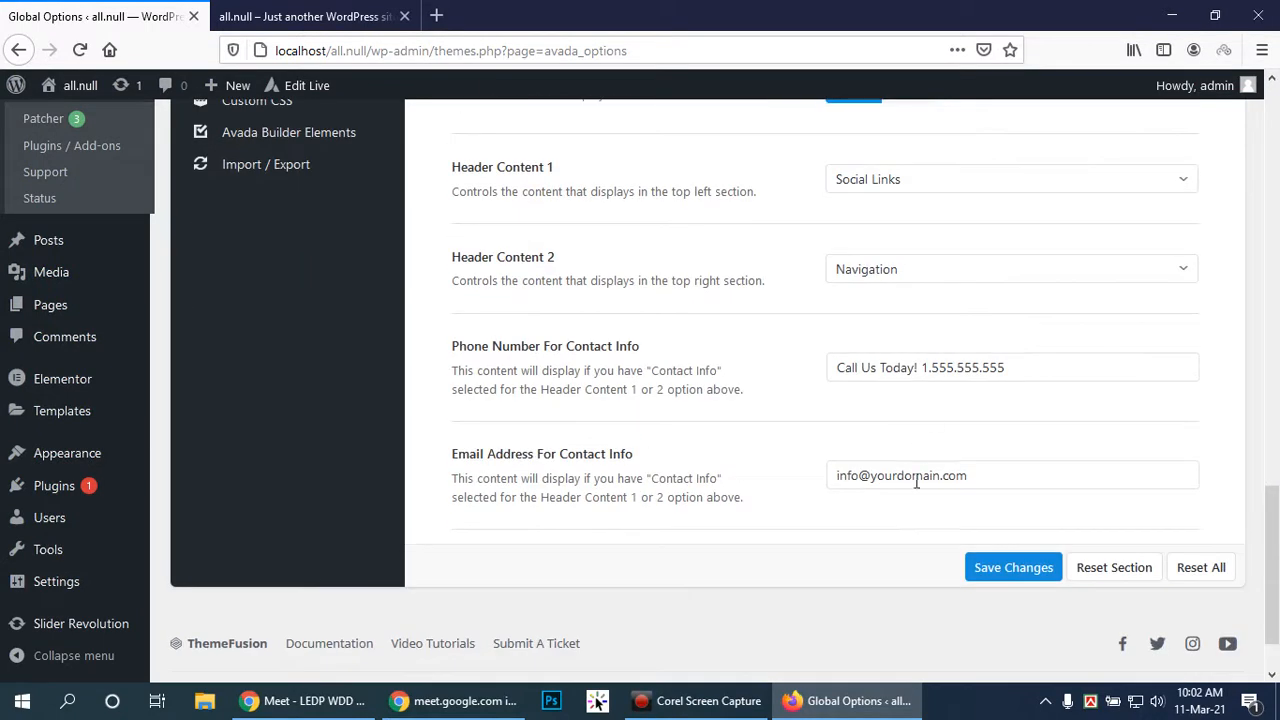
pyautogui.click(1004, 476)
pyautogui.scroll(1, 1005, 468)
pyautogui.scroll(1, 1005, 465)
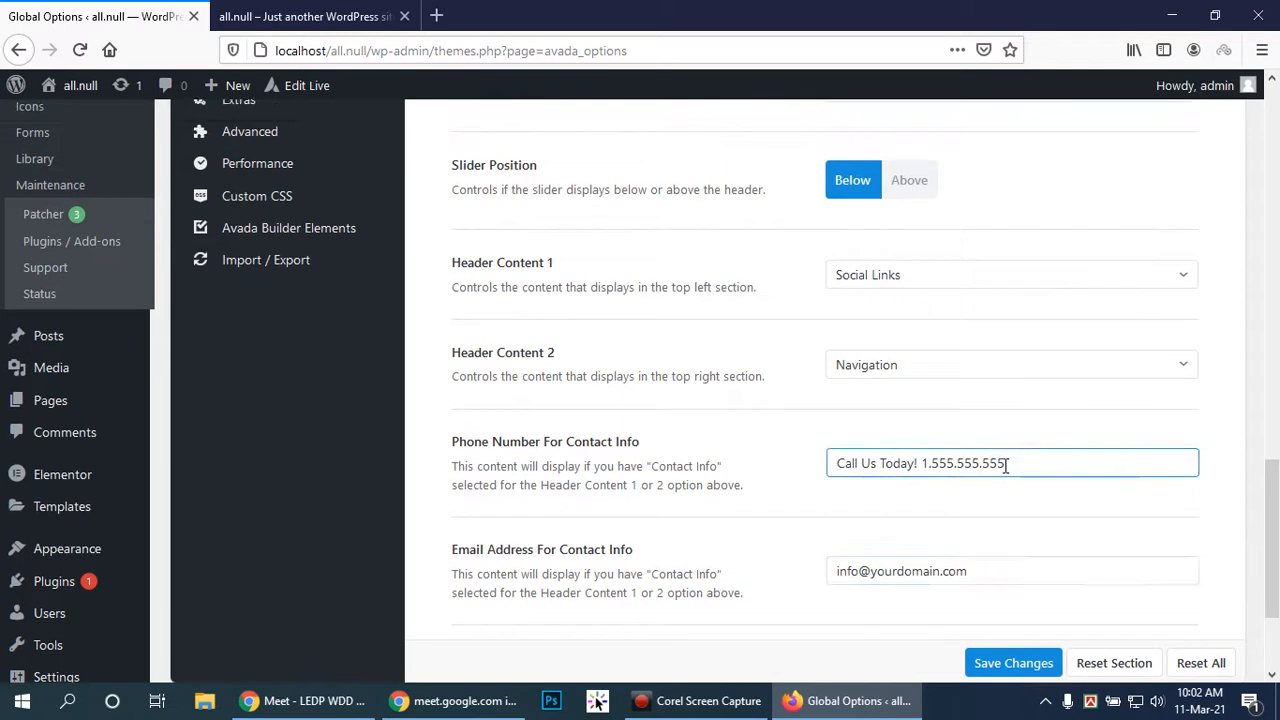
pyautogui.click(995, 372)
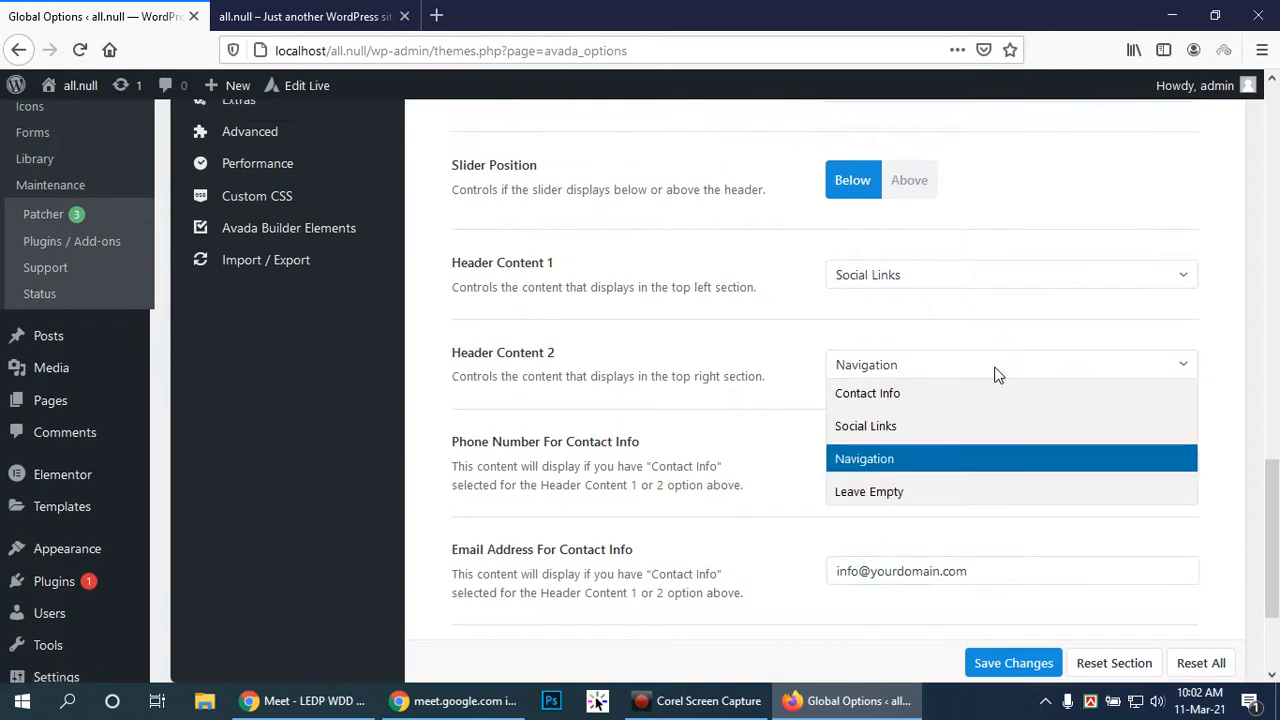
pyautogui.click(995, 372)
# Bring up the Header Styling and Header Background Image settings from the Header submenu
pyautogui.scroll(2, 984, 372)
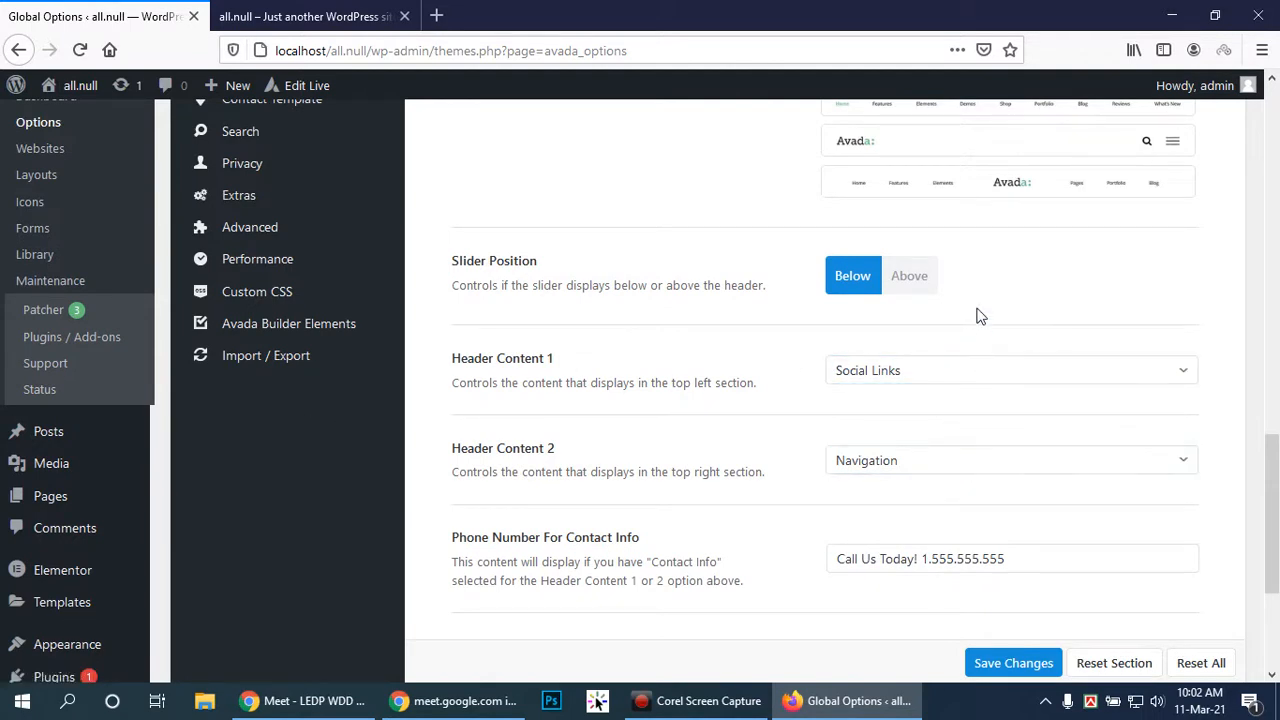
pyautogui.scroll(3, 976, 315)
pyautogui.scroll(3, 976, 315)
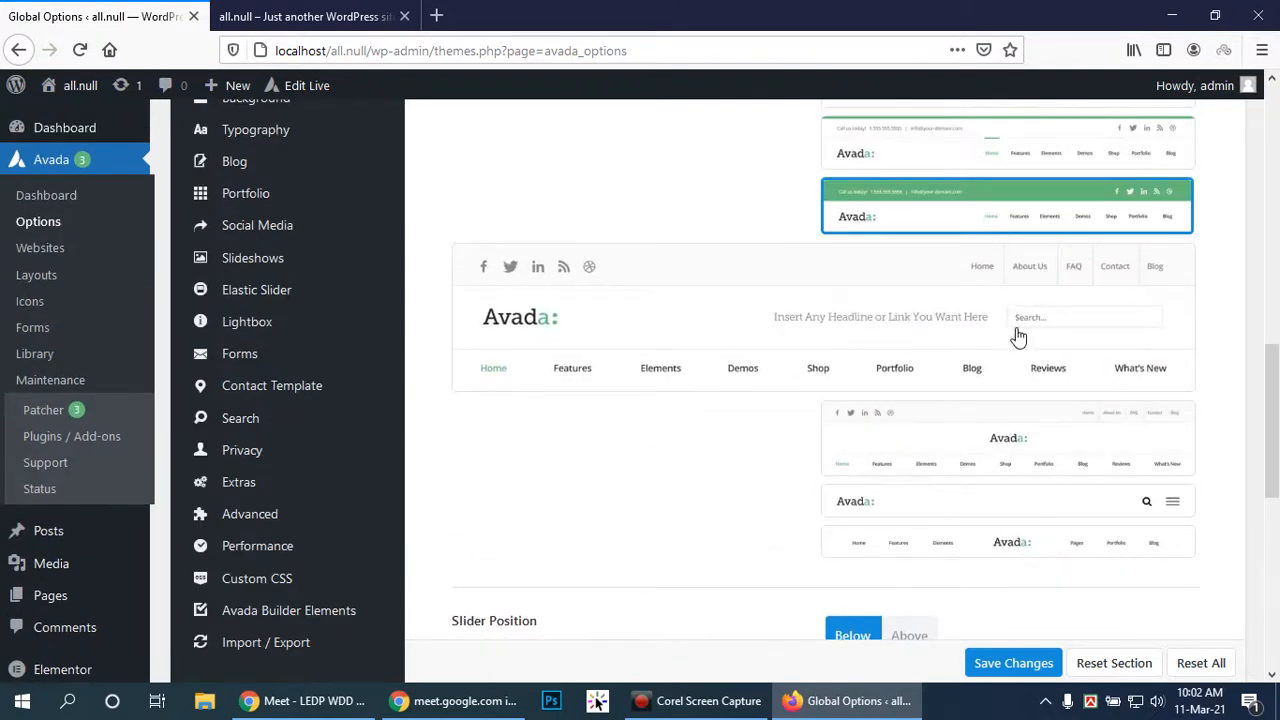
pyautogui.scroll(1, 1125, 413)
pyautogui.scroll(5, 1125, 413)
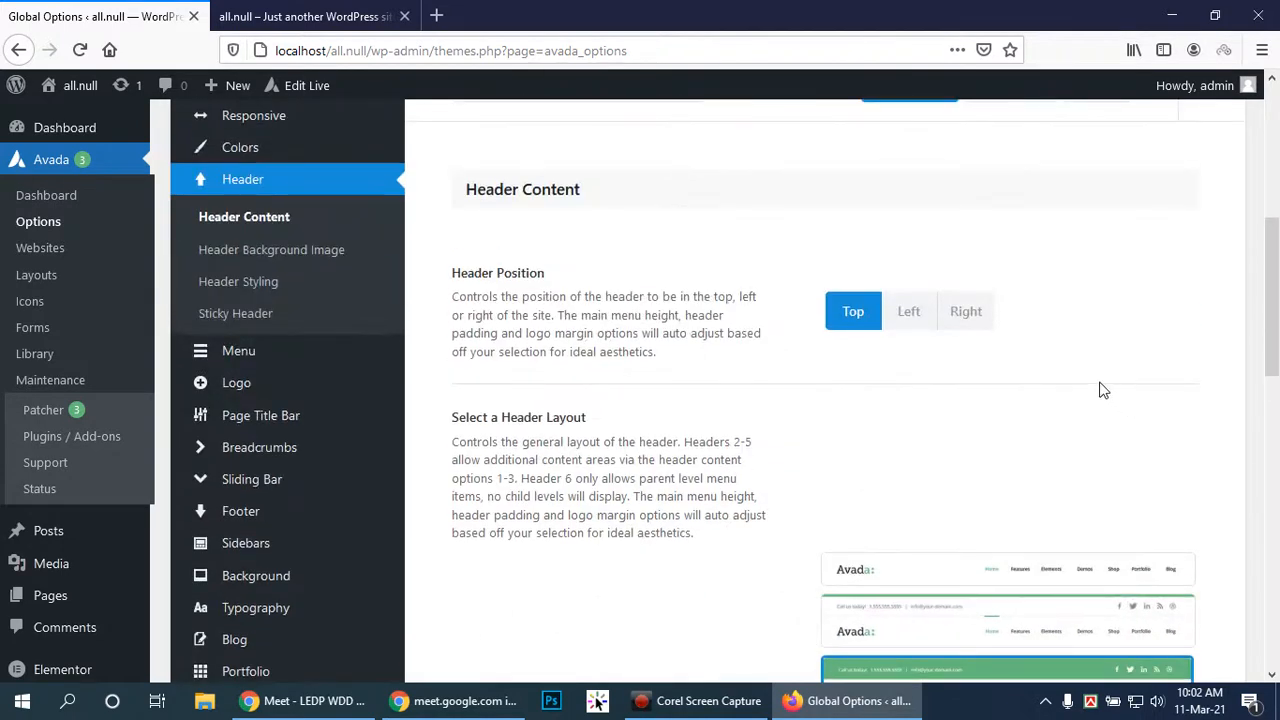
pyautogui.scroll(3, 1031, 329)
pyautogui.scroll(-1, 1031, 329)
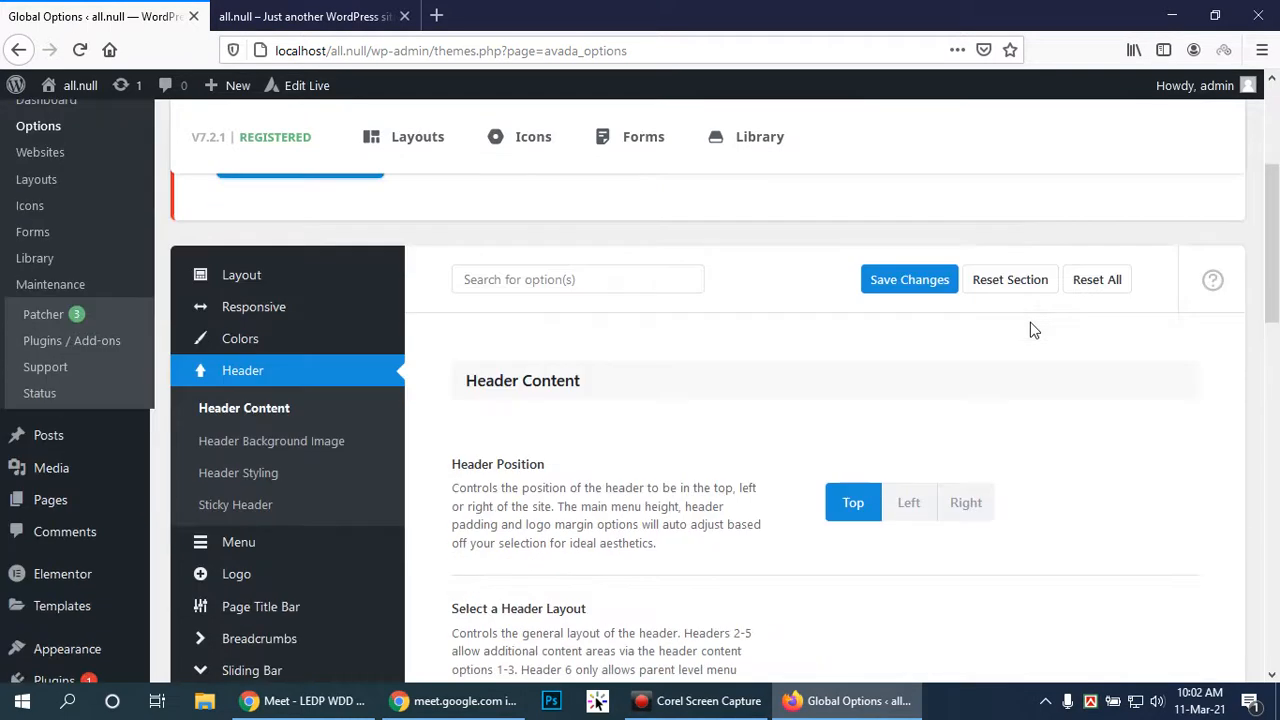
pyautogui.click(251, 478)
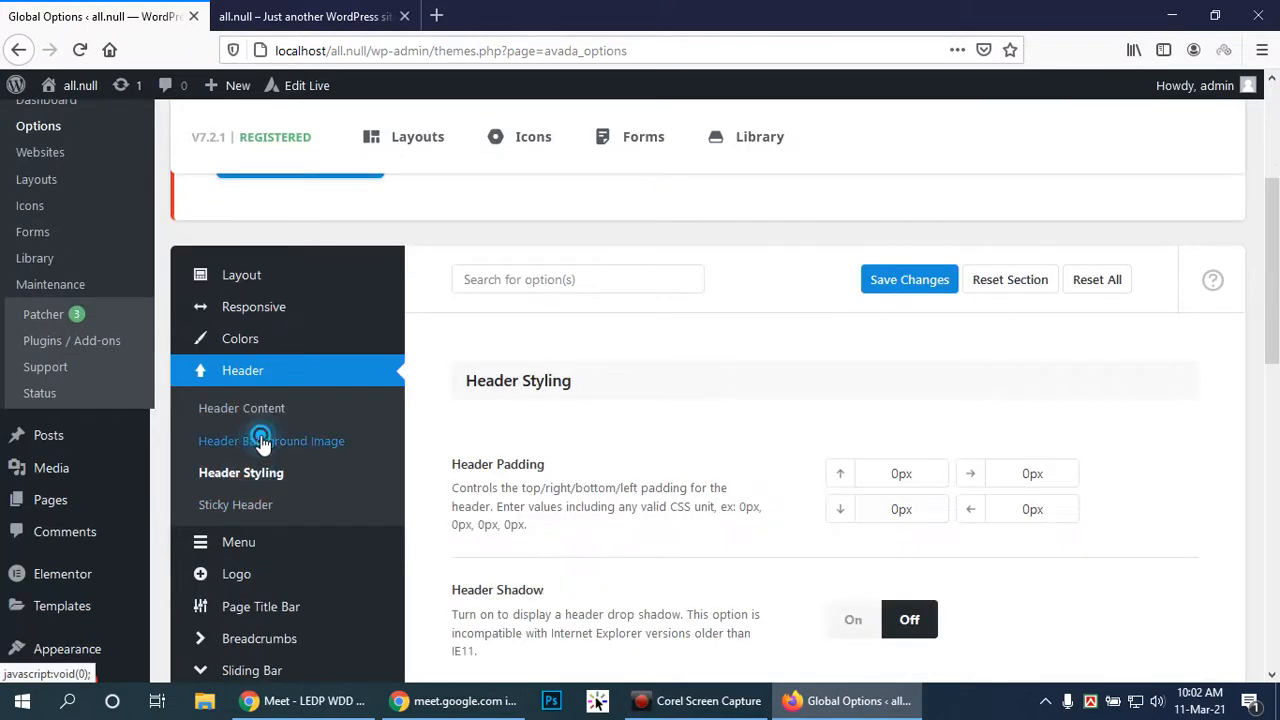
pyautogui.click(263, 442)
# Choose the mirror photo from the media library as the header background image
pyautogui.scroll(-3, 900, 462)
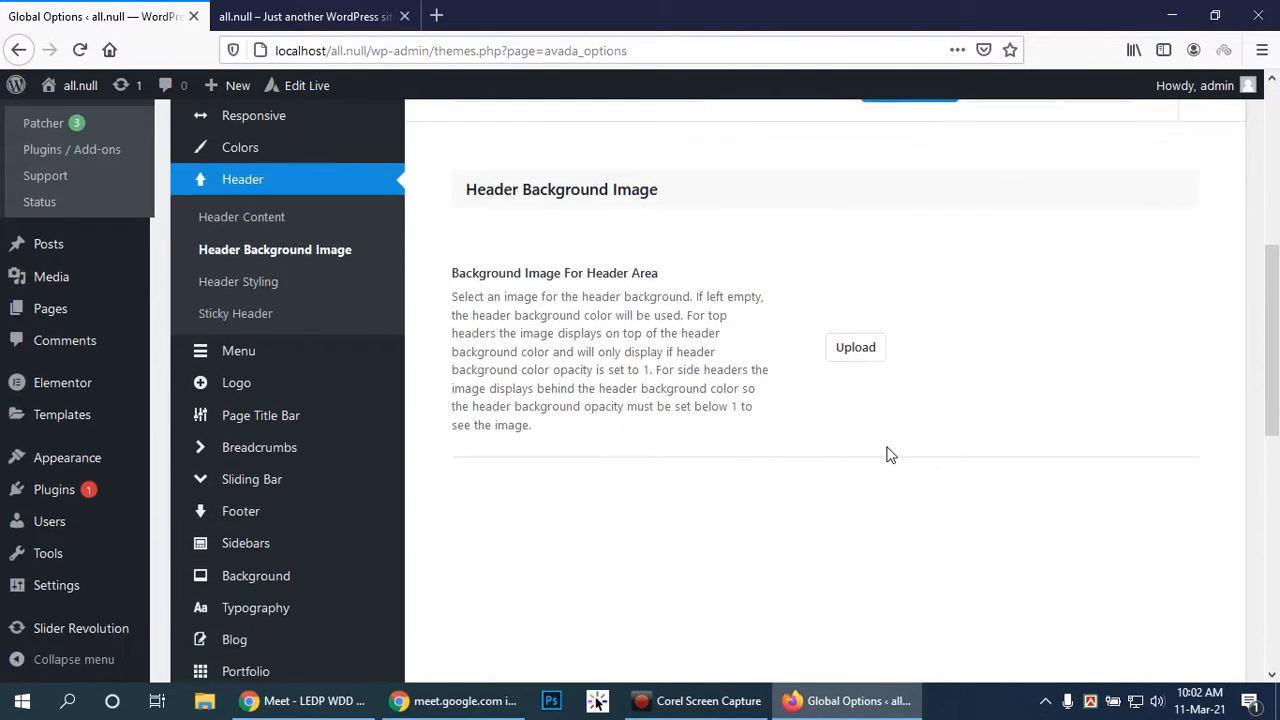
pyautogui.scroll(4, 866, 436)
pyautogui.scroll(-7, 860, 437)
pyautogui.scroll(8, 852, 434)
pyautogui.scroll(-2, 850, 440)
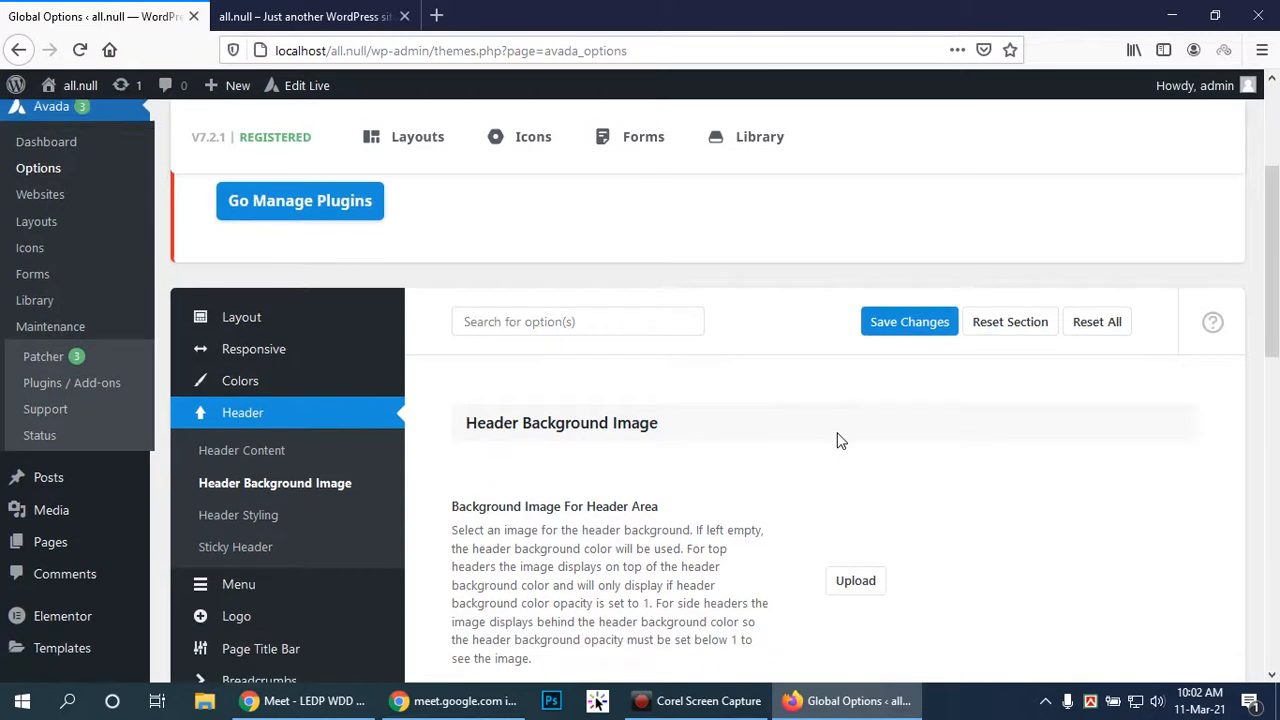
pyautogui.scroll(-2, 837, 437)
pyautogui.click(850, 344)
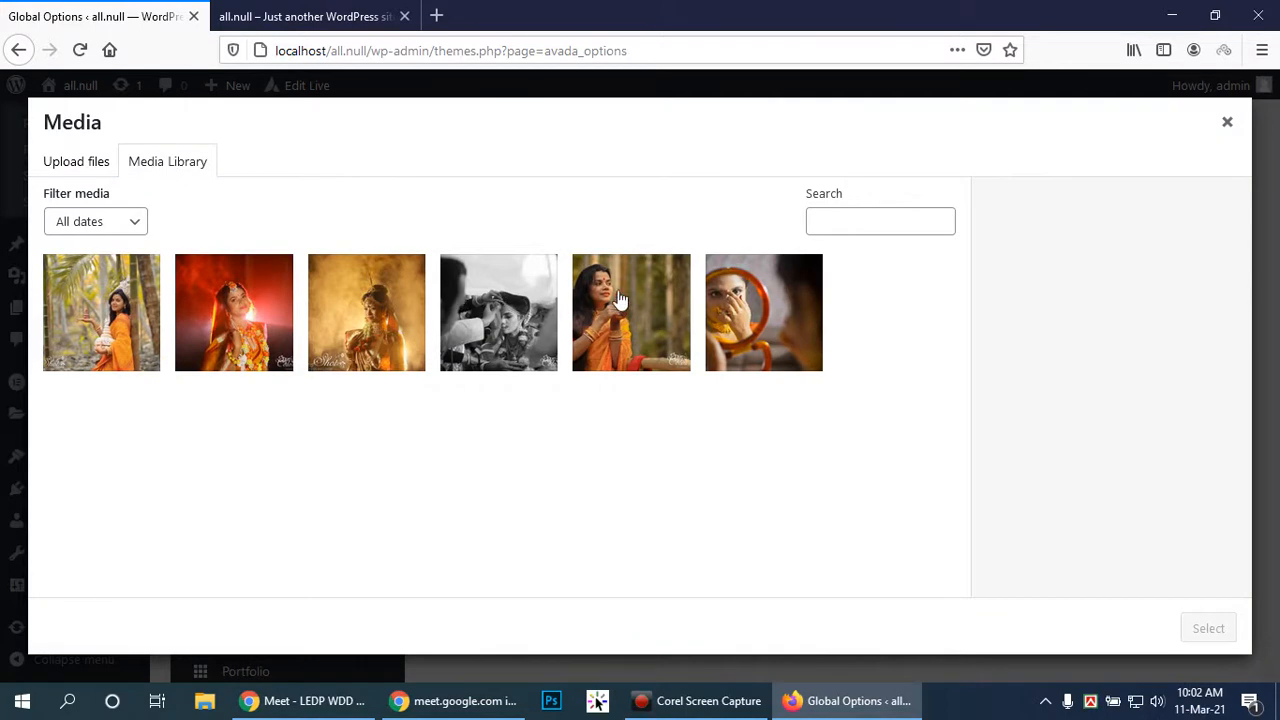
pyautogui.click(622, 300)
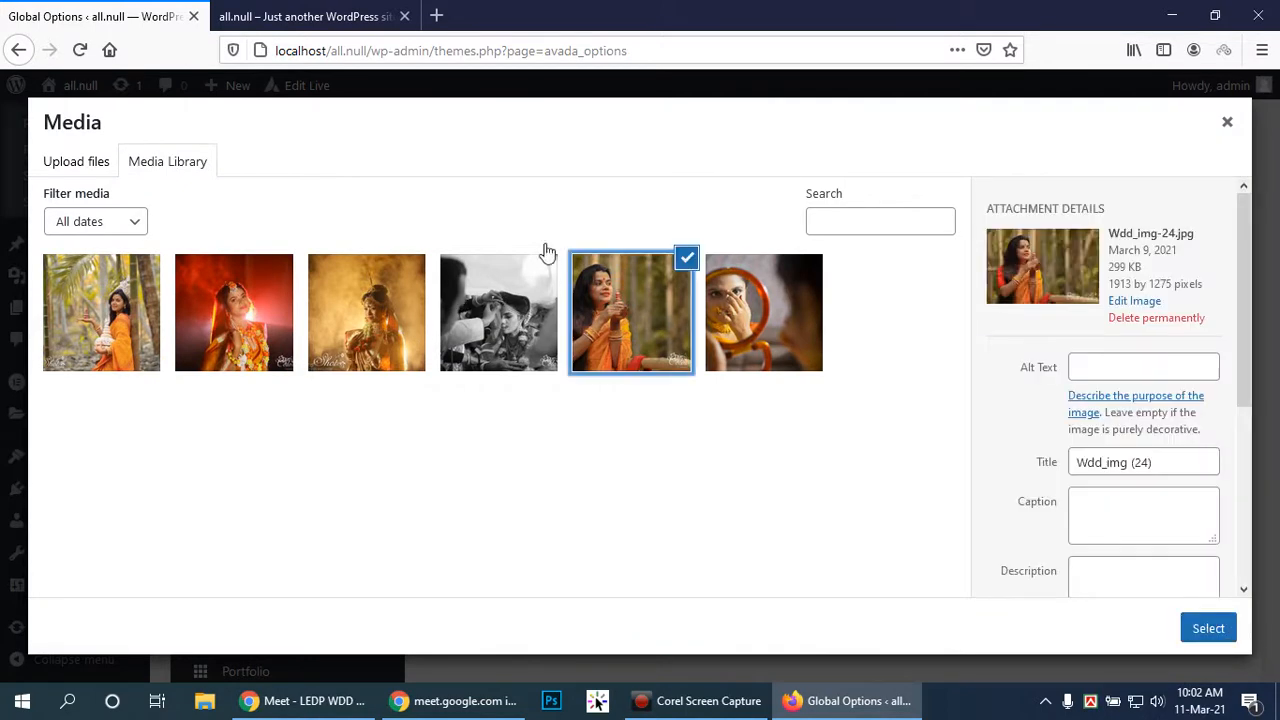
pyautogui.click(760, 318)
pyautogui.click(1209, 630)
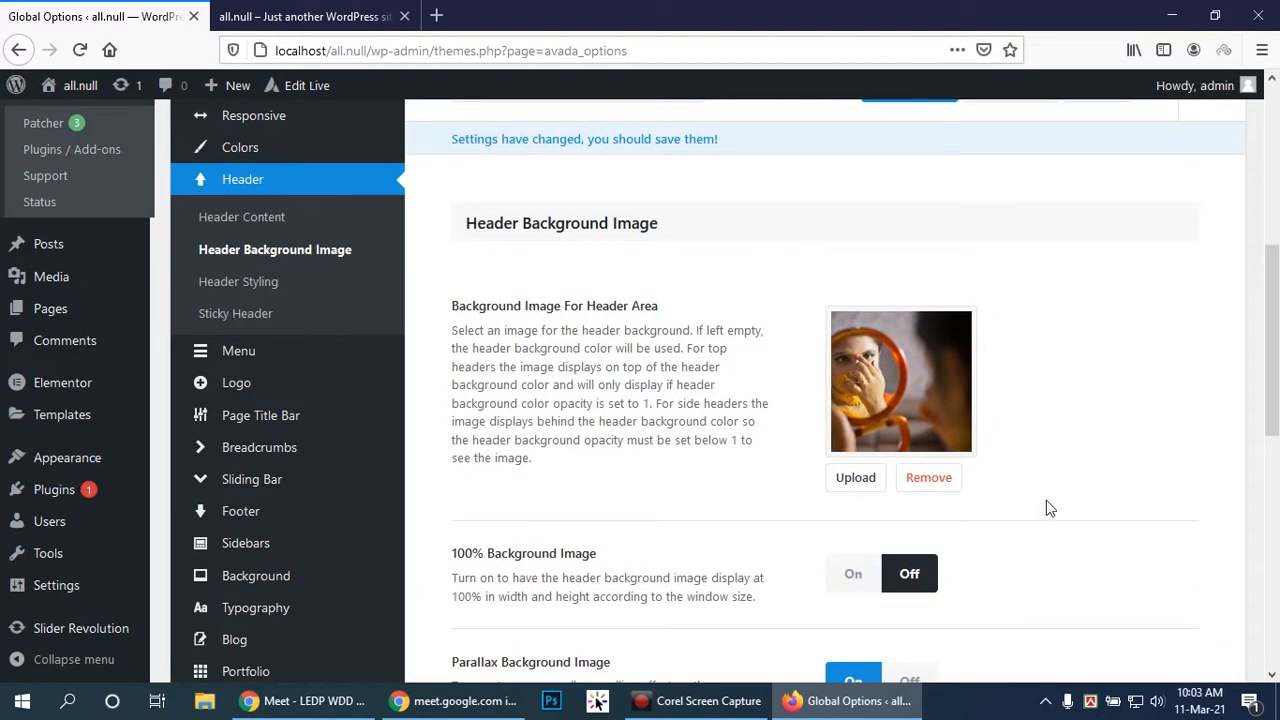
# Make the header background image display at 100% with No Repeat, and save the settings
pyautogui.scroll(-2, 1050, 450)
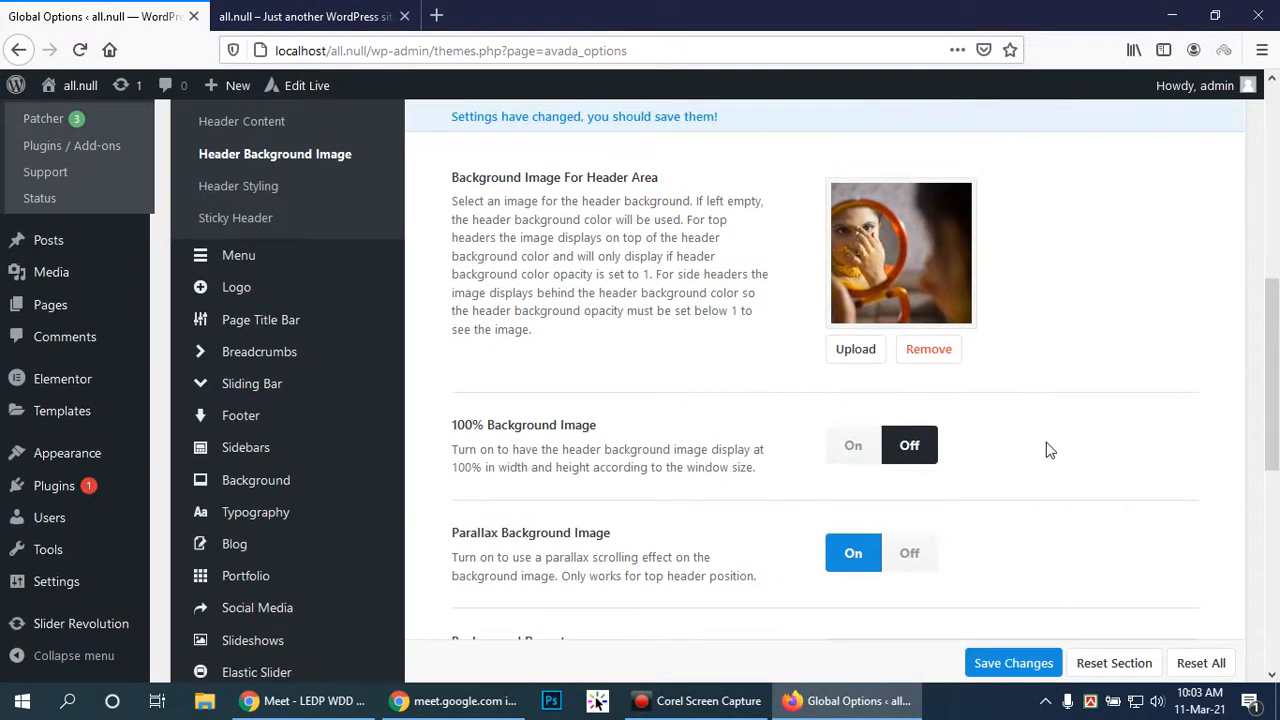
pyautogui.click(852, 449)
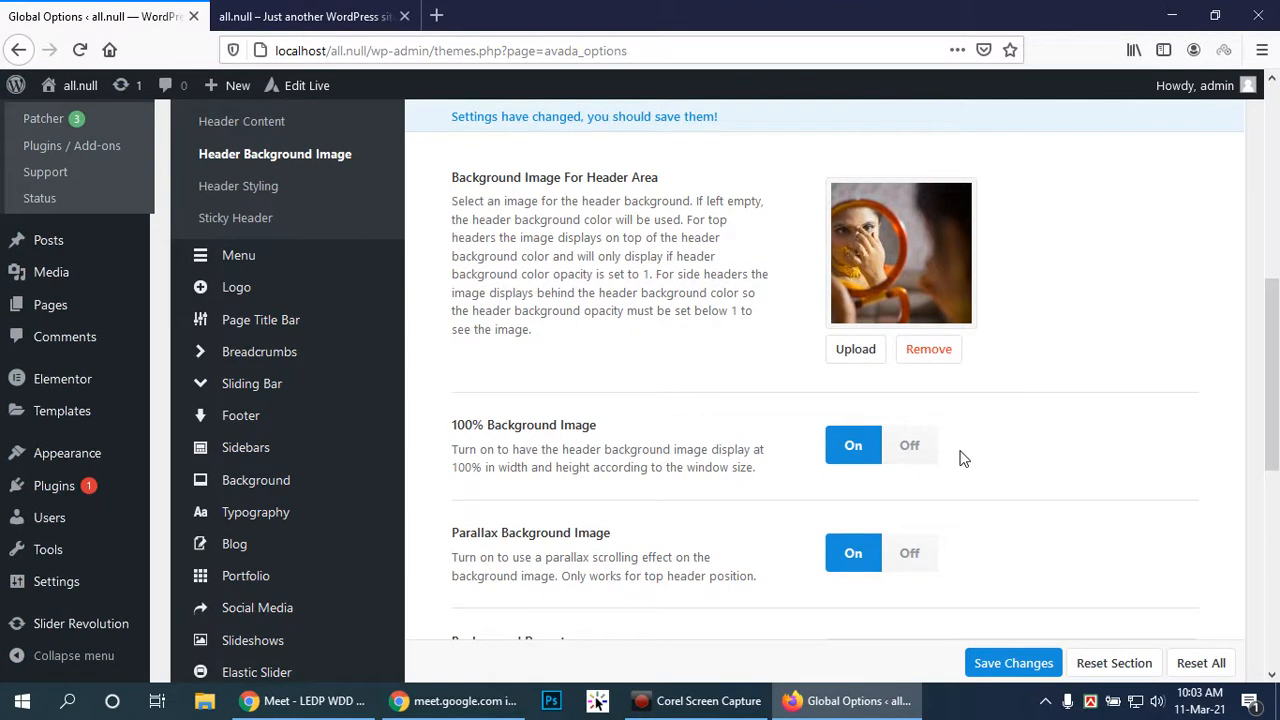
pyautogui.scroll(-3, 961, 457)
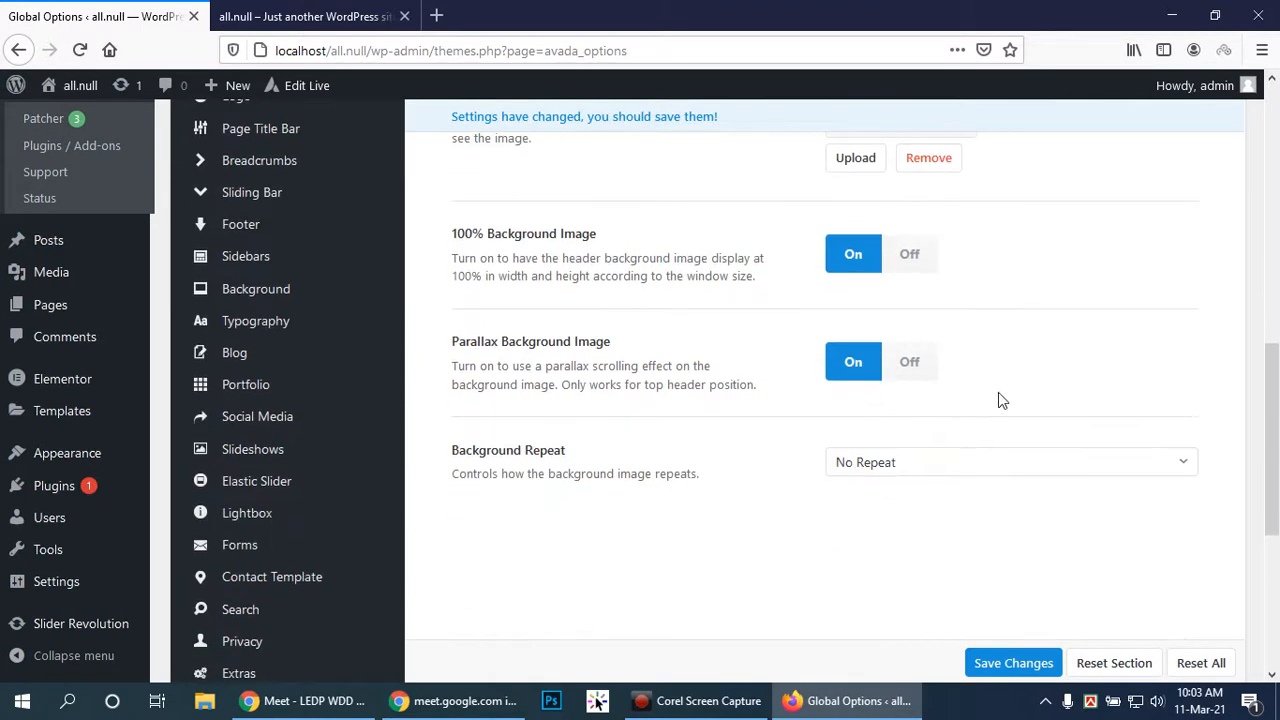
pyautogui.click(980, 463)
pyautogui.click(981, 463)
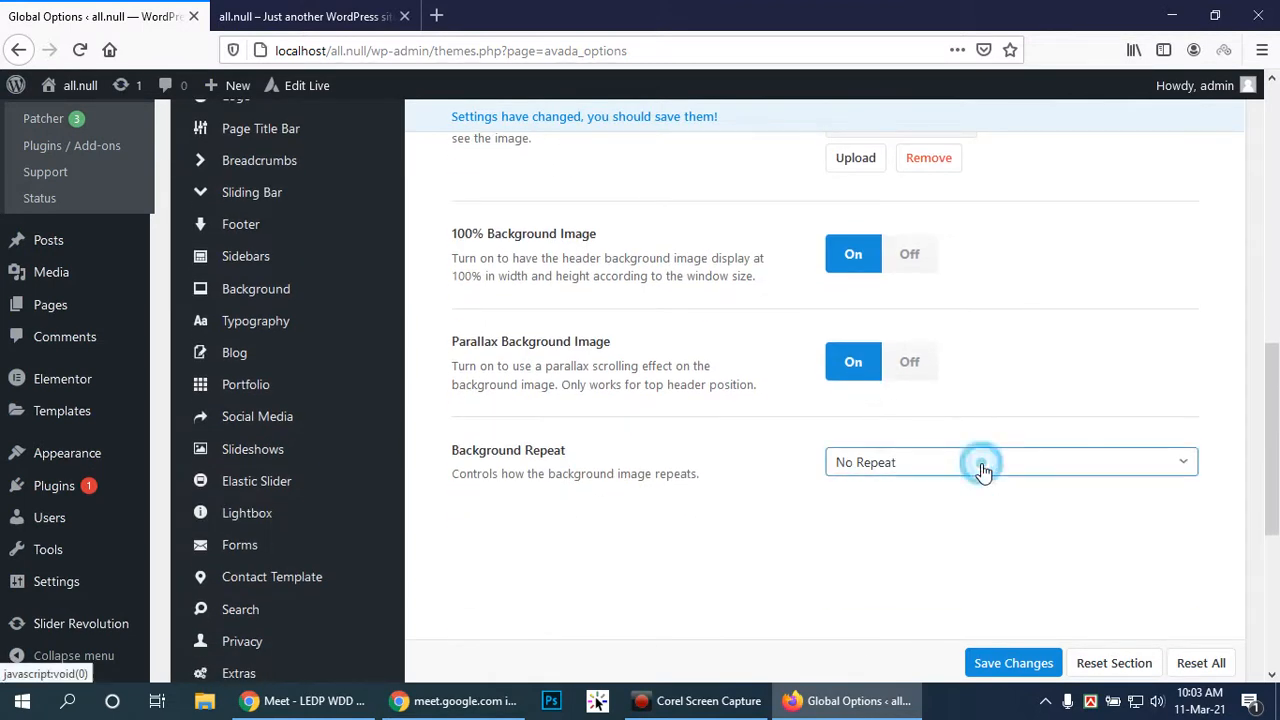
pyautogui.scroll(-2, 975, 475)
pyautogui.click(996, 668)
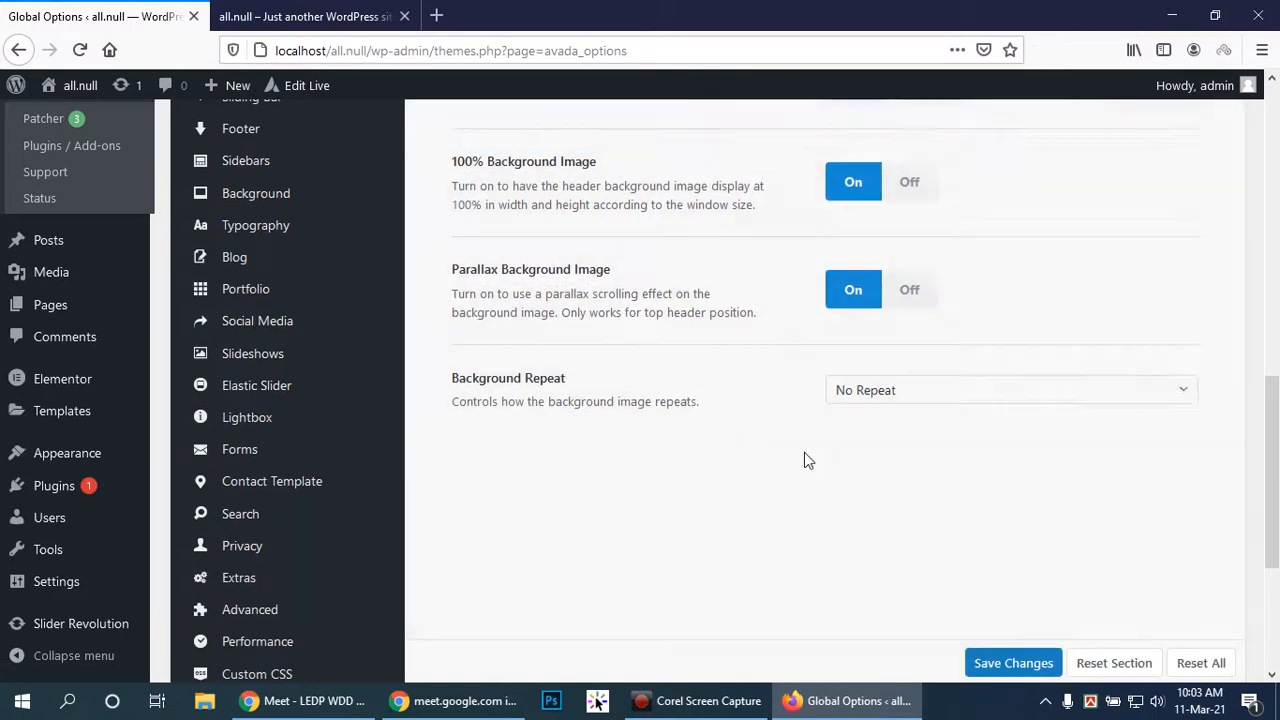
# Review the Header Styling options, then reload the site's front-end tab with F5 to preview
pyautogui.scroll(5, 369, 281)
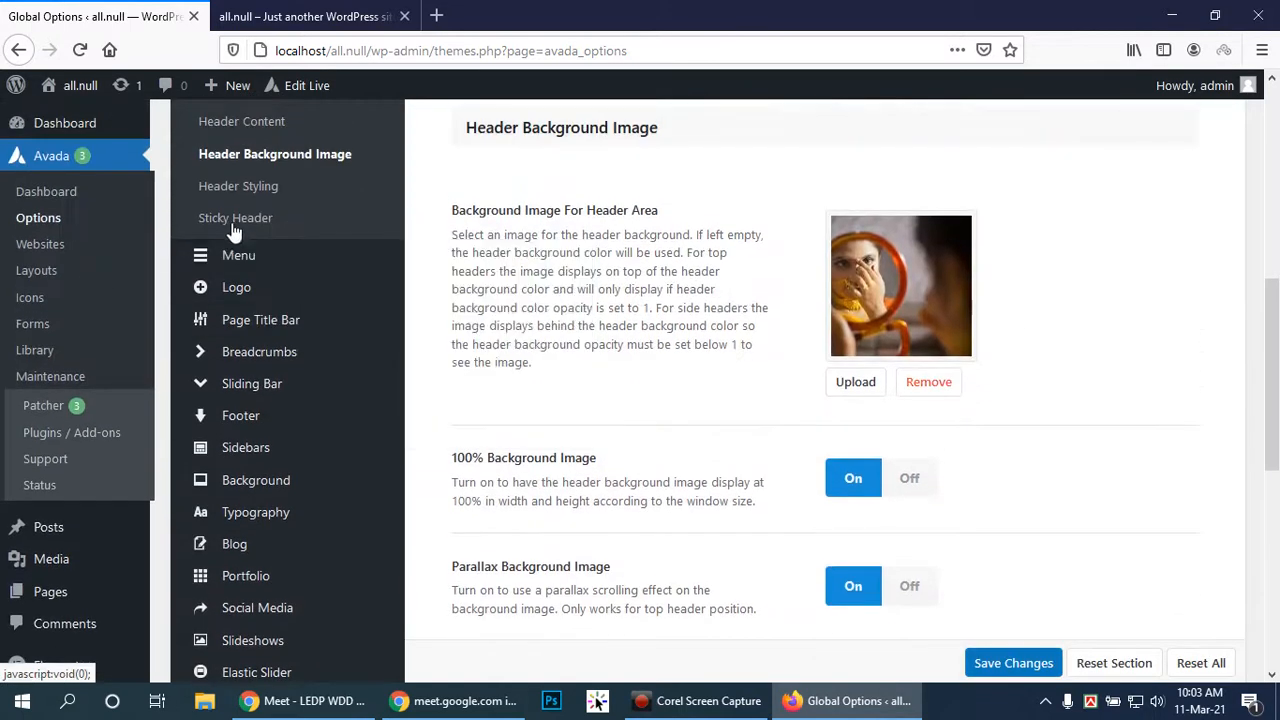
pyautogui.click(255, 186)
pyautogui.scroll(-1, 1040, 295)
pyautogui.scroll(-1, 1050, 300)
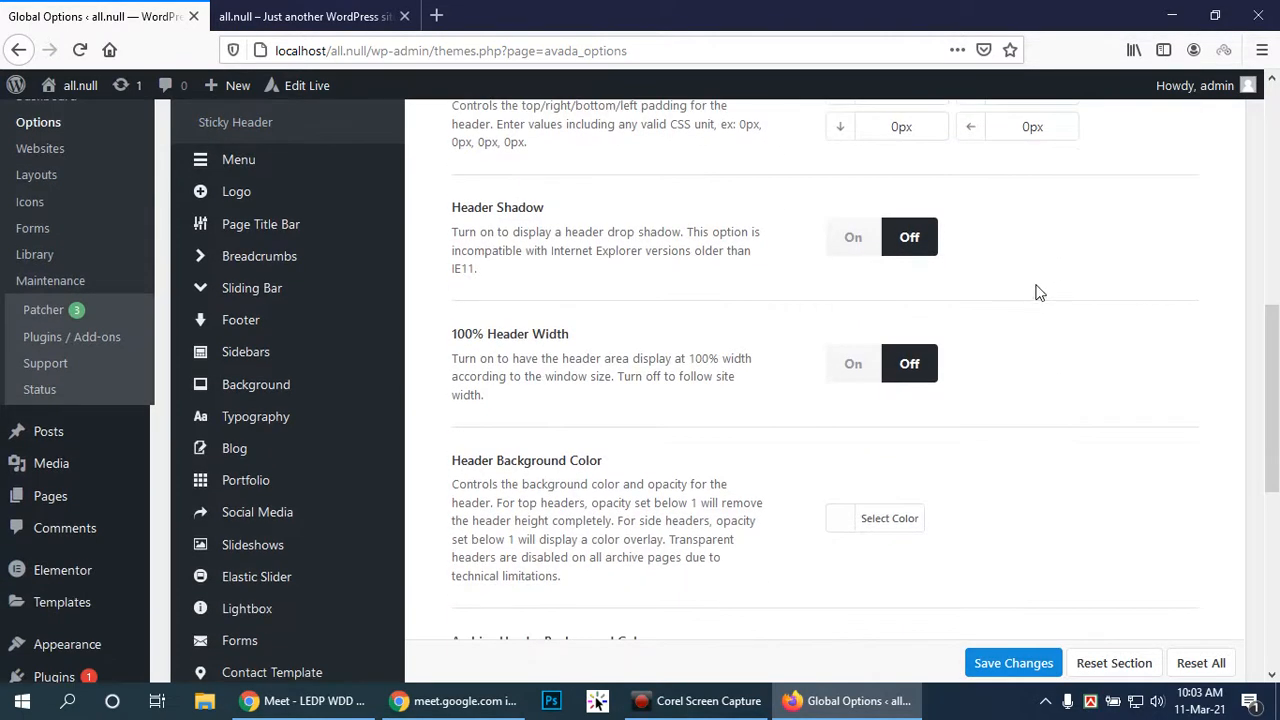
pyautogui.scroll(-2, 1034, 290)
pyautogui.scroll(-3, 1007, 304)
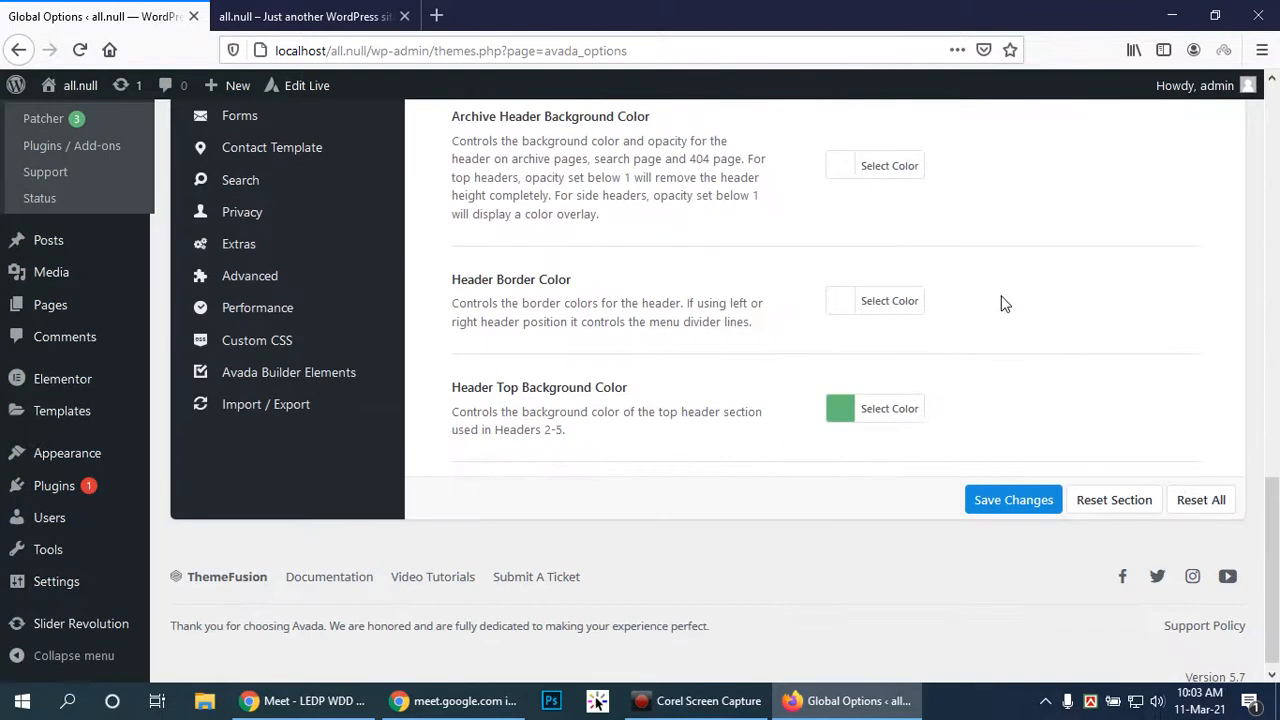
pyautogui.click(300, 16)
pyautogui.press('F5')
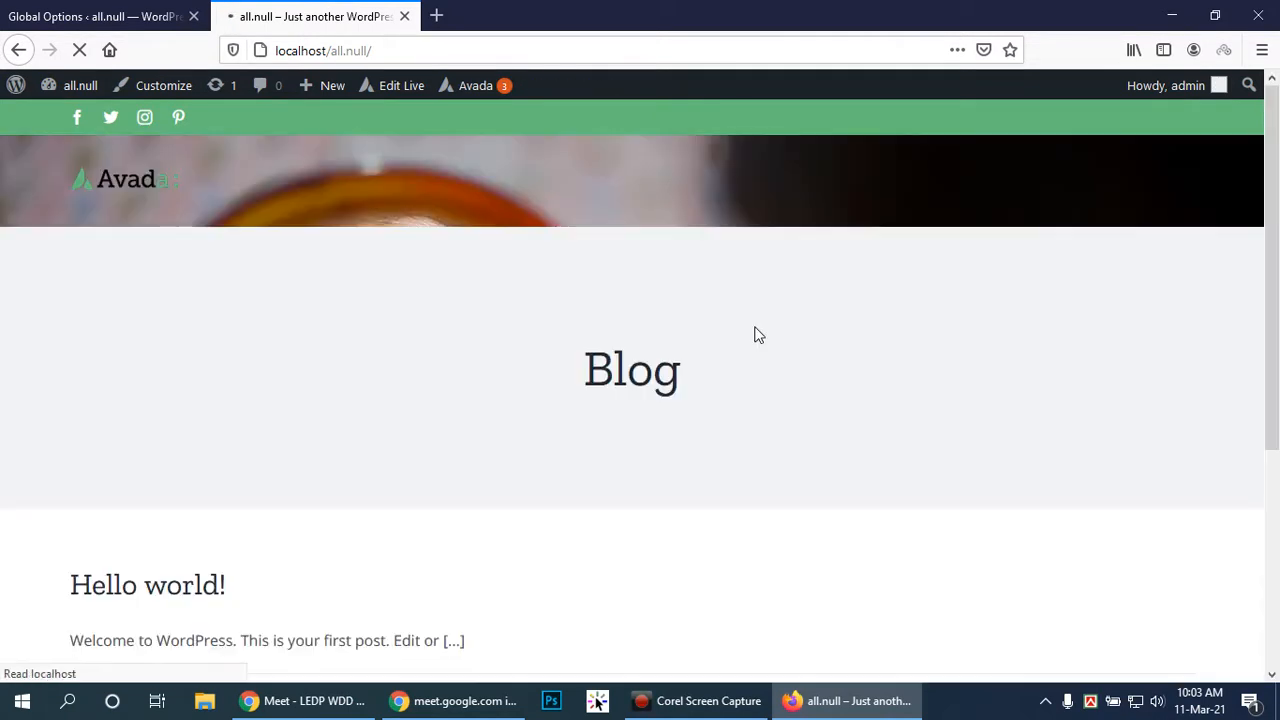
# Scroll the reloaded blog page to inspect the new header photo, then return to Avada's Global Options
pyautogui.moveTo(1273, 272); pyautogui.dragTo(1260, 189)
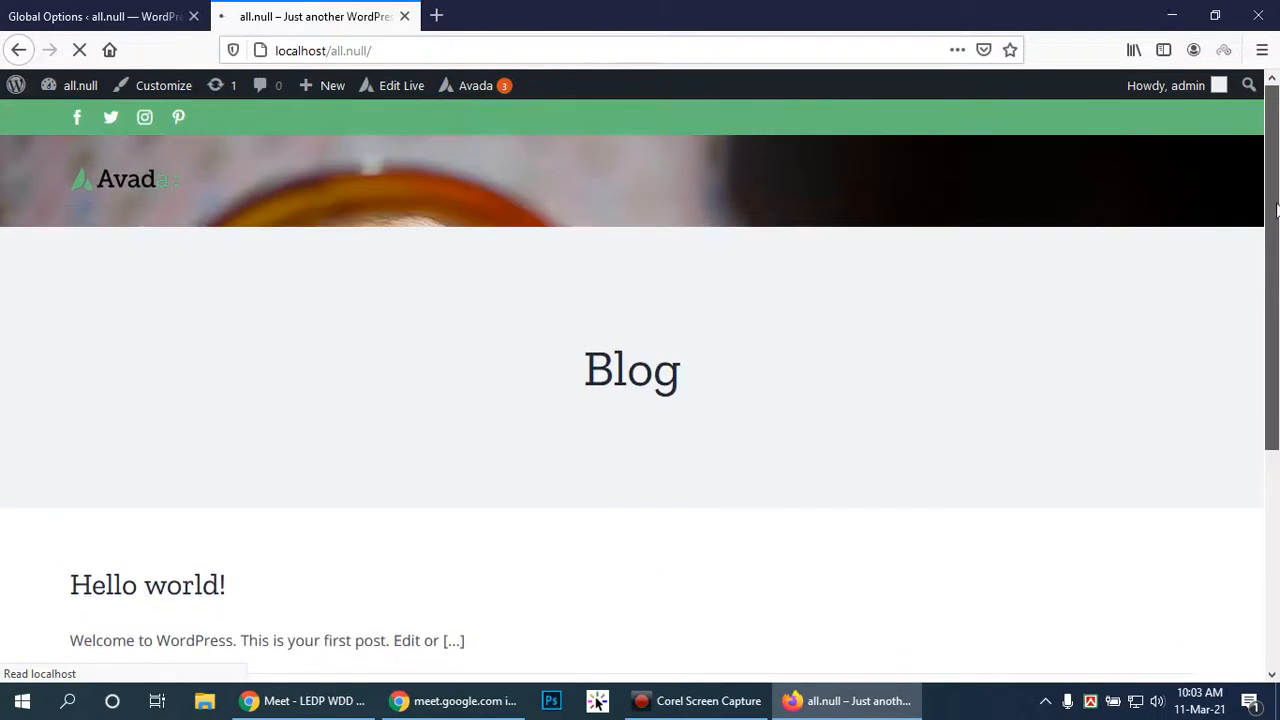
pyautogui.moveTo(1278, 230); pyautogui.dragTo(1278, 152)
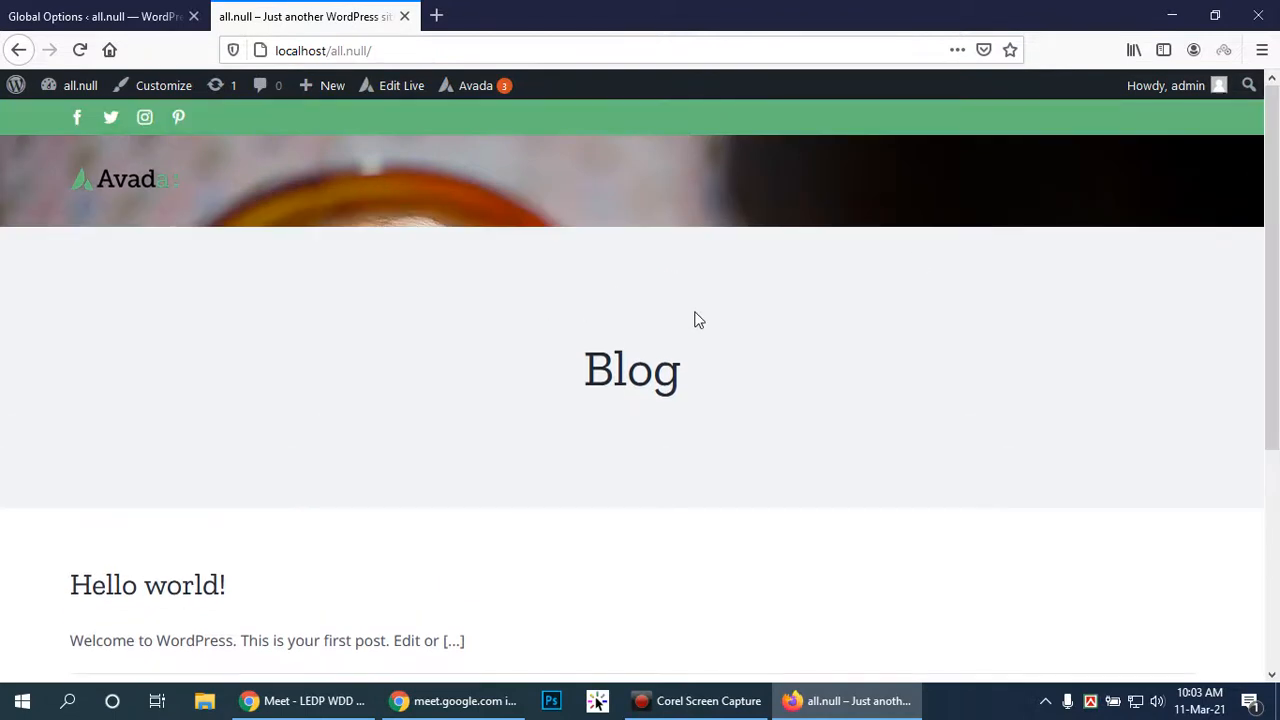
pyautogui.moveTo(1273, 203); pyautogui.dragTo(1277, 270)
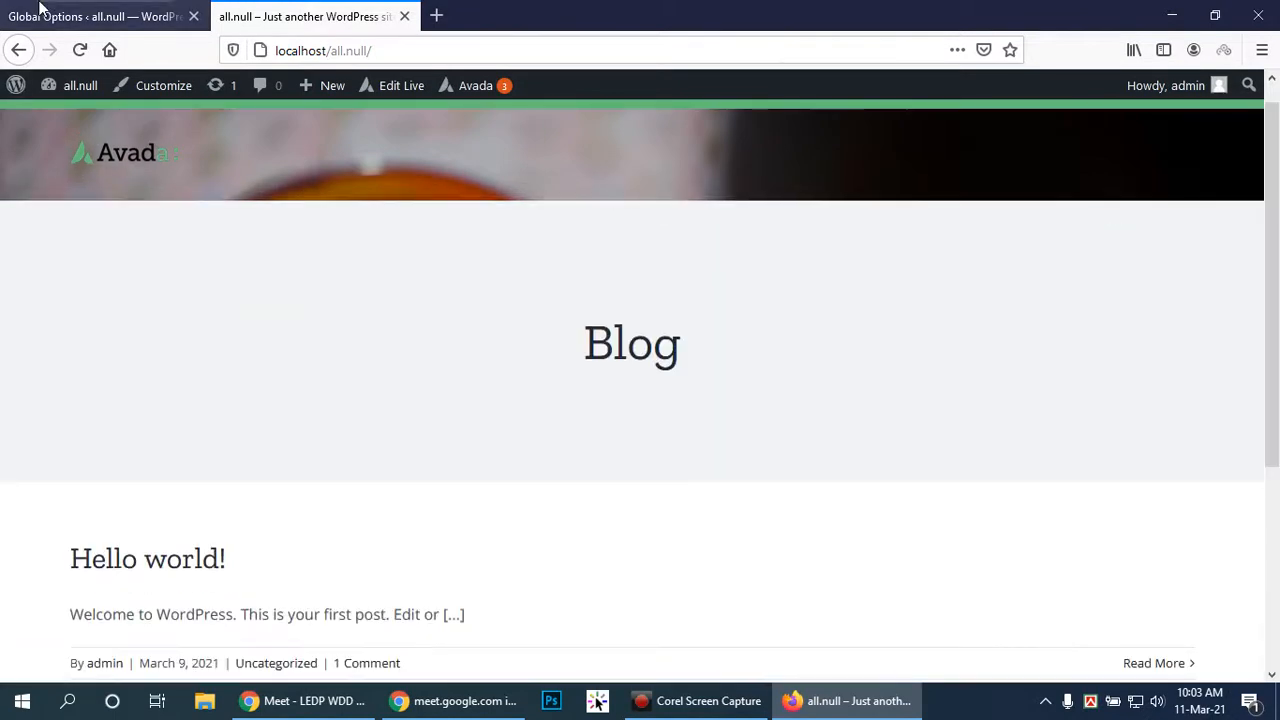
pyautogui.click(78, 8)
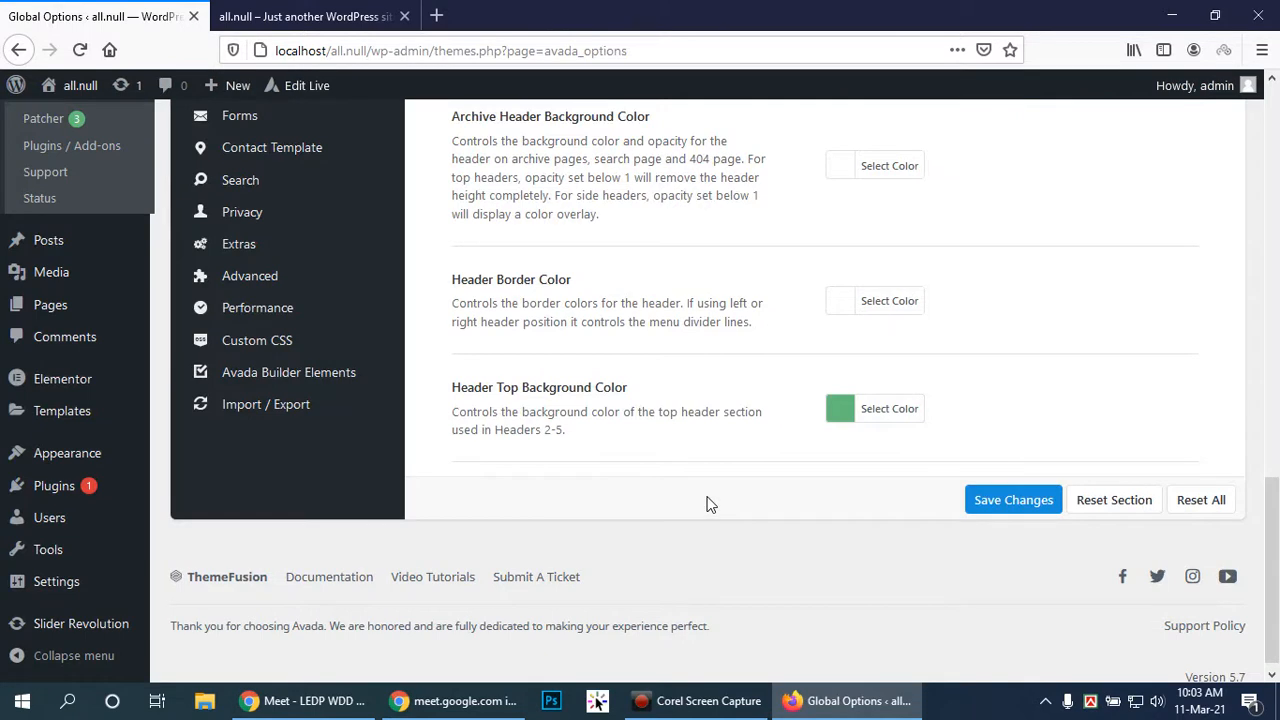
# Scroll up the sidebar and open the Header > Sticky Header options
pyautogui.scroll(2, 707, 503)
pyautogui.scroll(6, 701, 492)
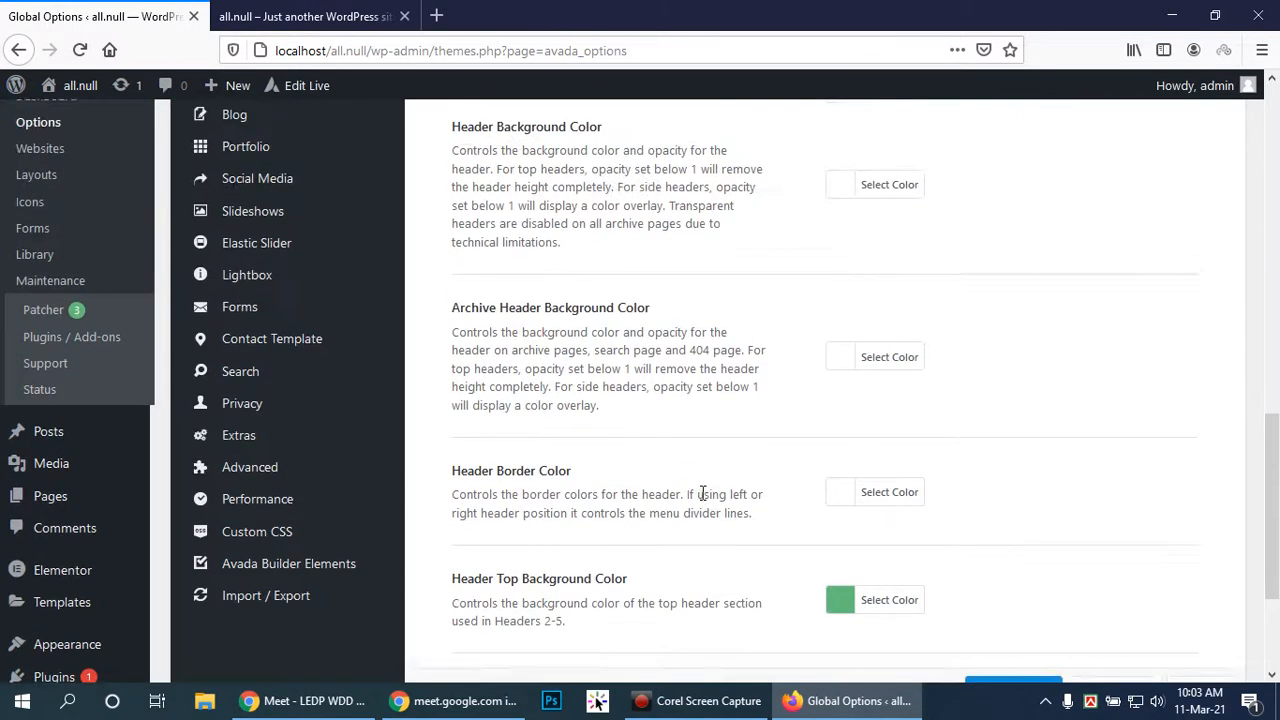
pyautogui.scroll(2, 703, 492)
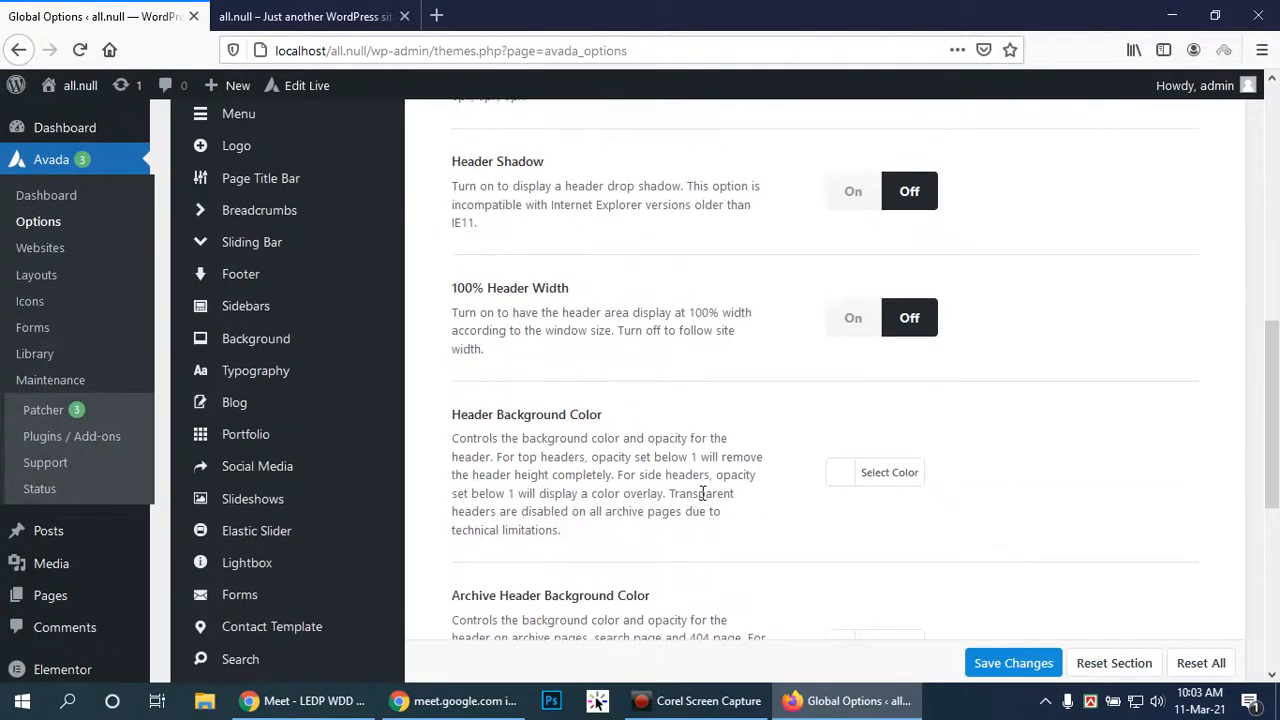
pyautogui.scroll(2, 703, 495)
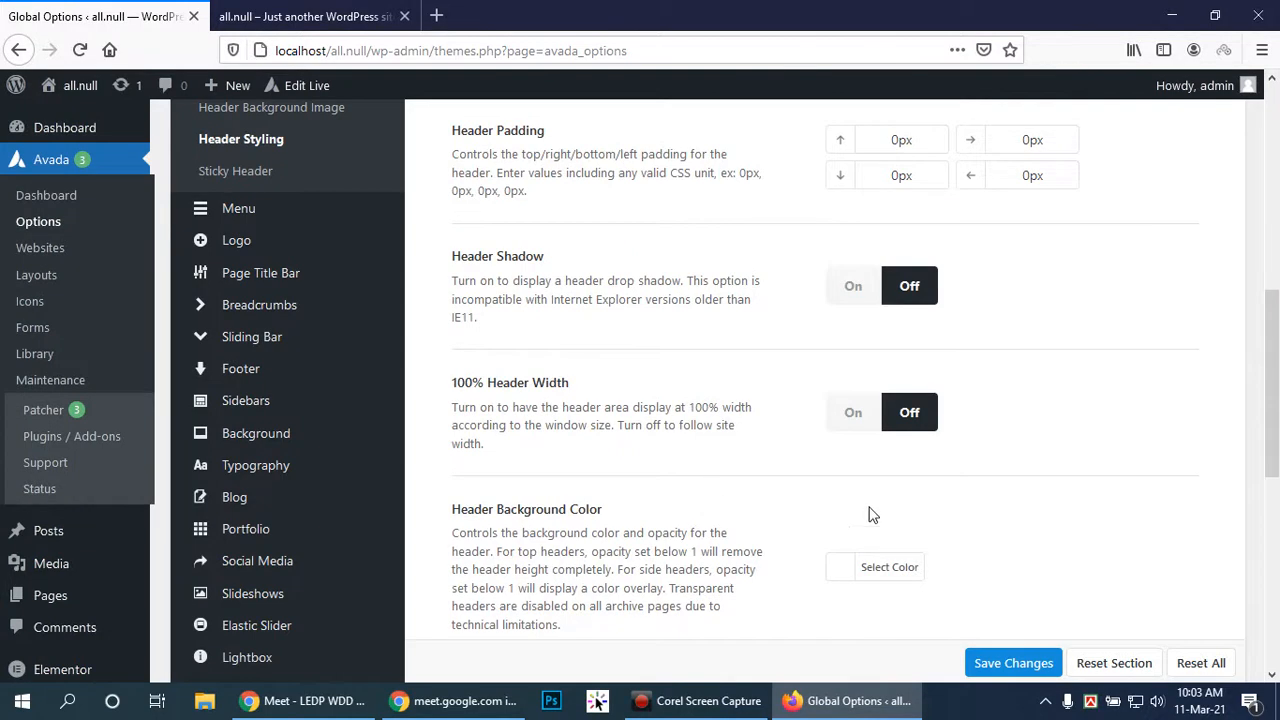
pyautogui.scroll(4, 930, 450)
pyautogui.scroll(4, 966, 449)
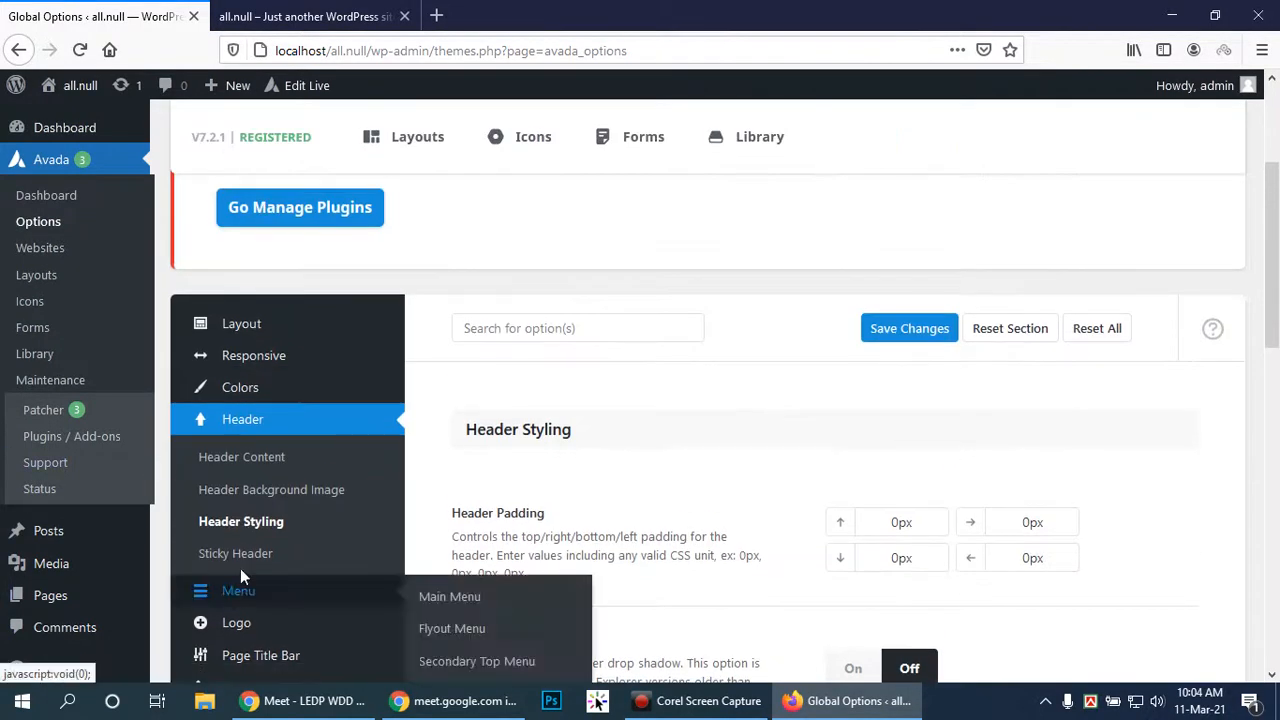
pyautogui.click(240, 556)
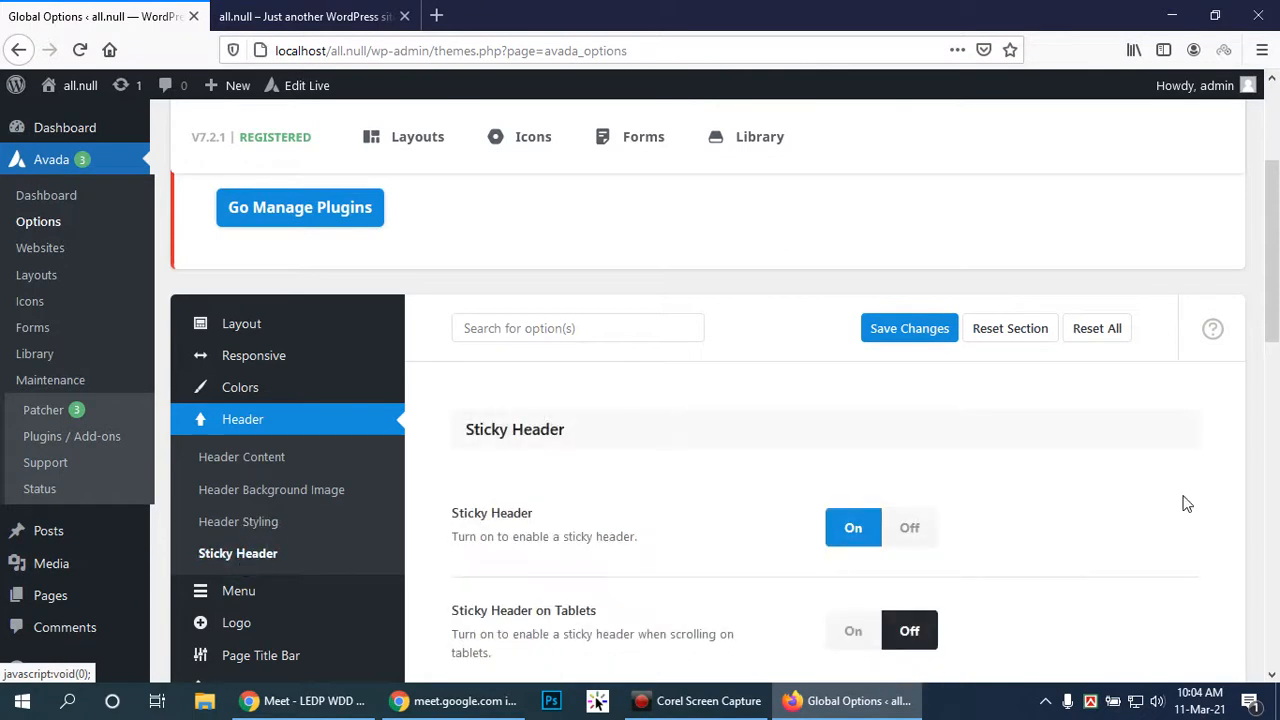
# Switch Sticky Header Animation on and review the remaining sticky header settings
pyautogui.scroll(-4, 1175, 487)
pyautogui.scroll(-4, 1171, 490)
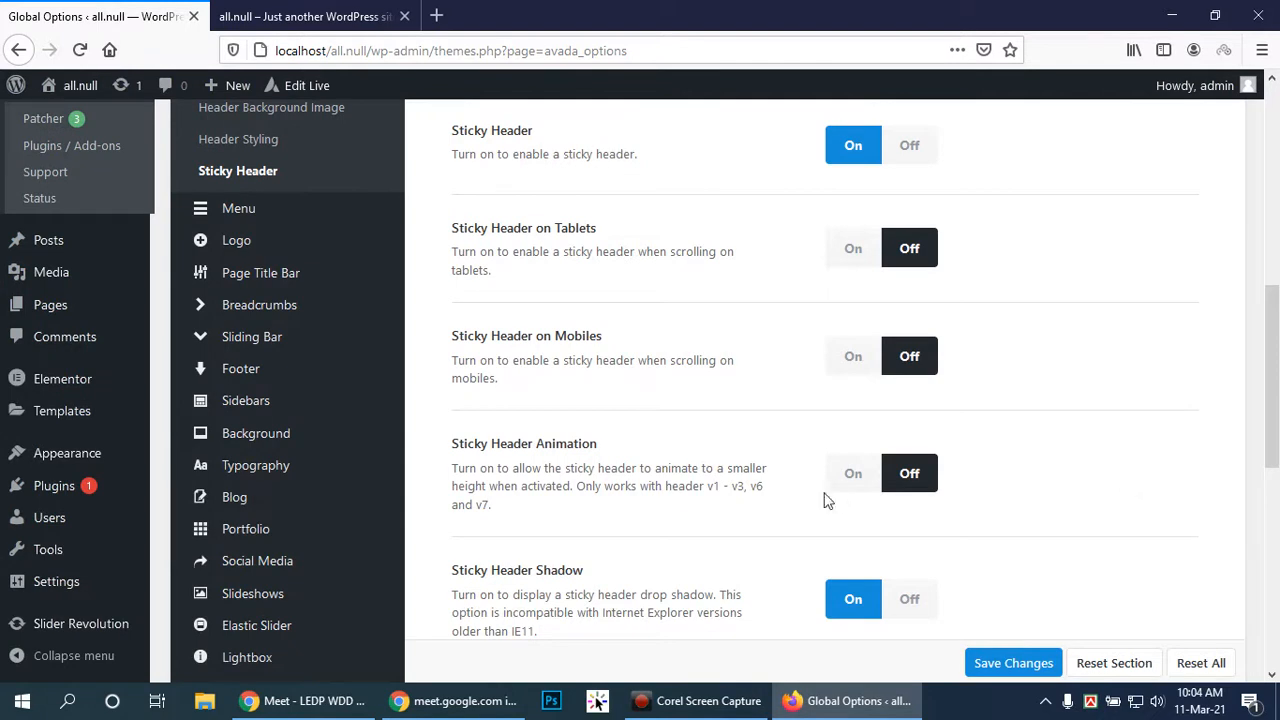
pyautogui.click(853, 478)
pyautogui.scroll(-4, 1012, 444)
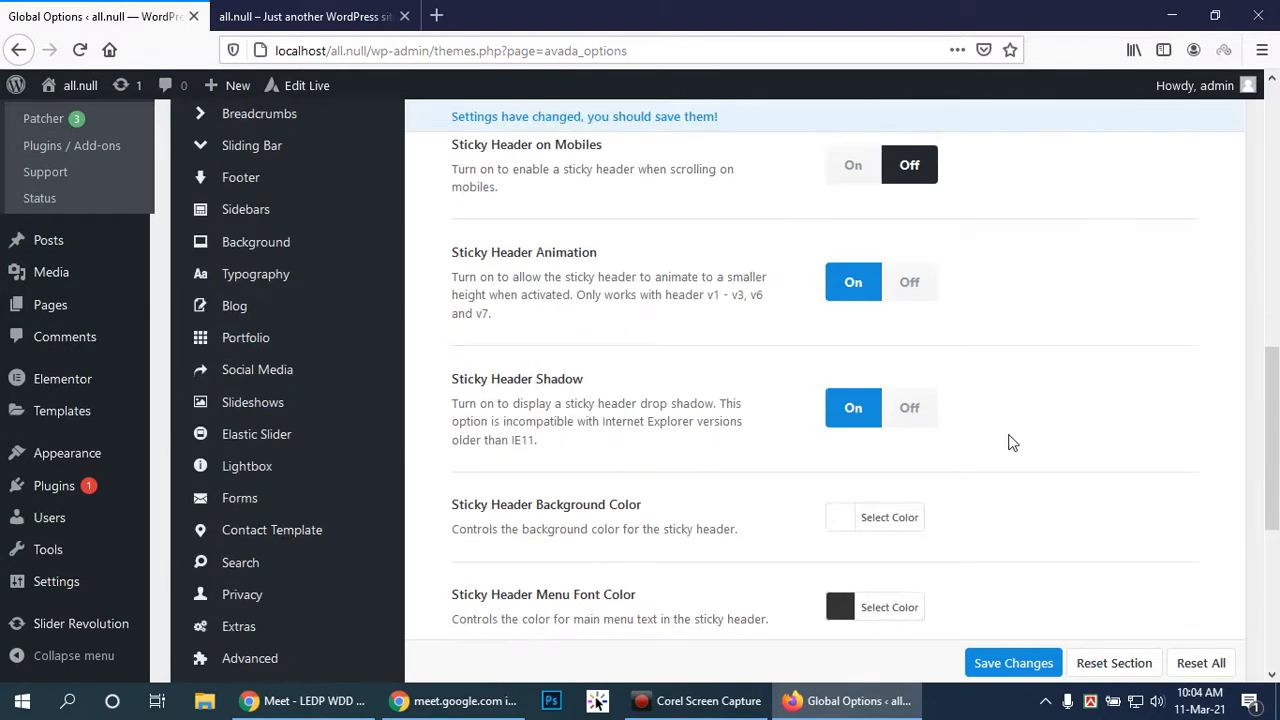
pyautogui.scroll(-2, 1012, 441)
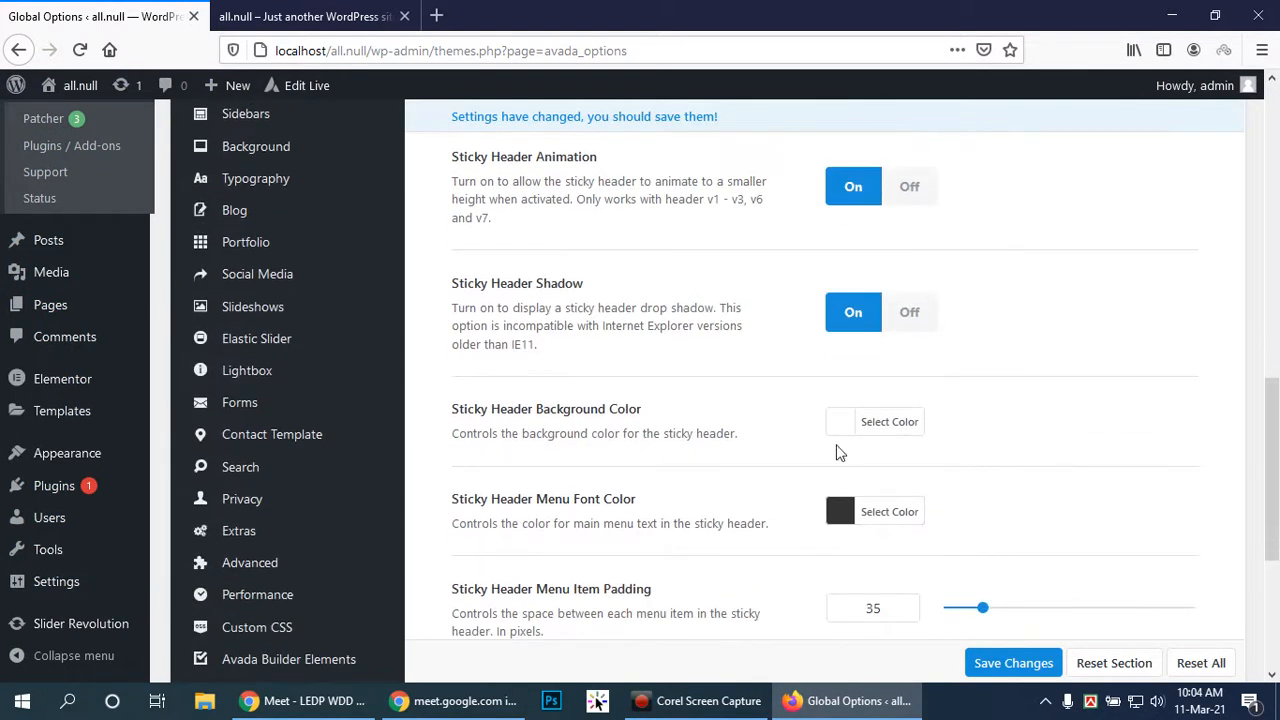
pyautogui.scroll(-2, 983, 409)
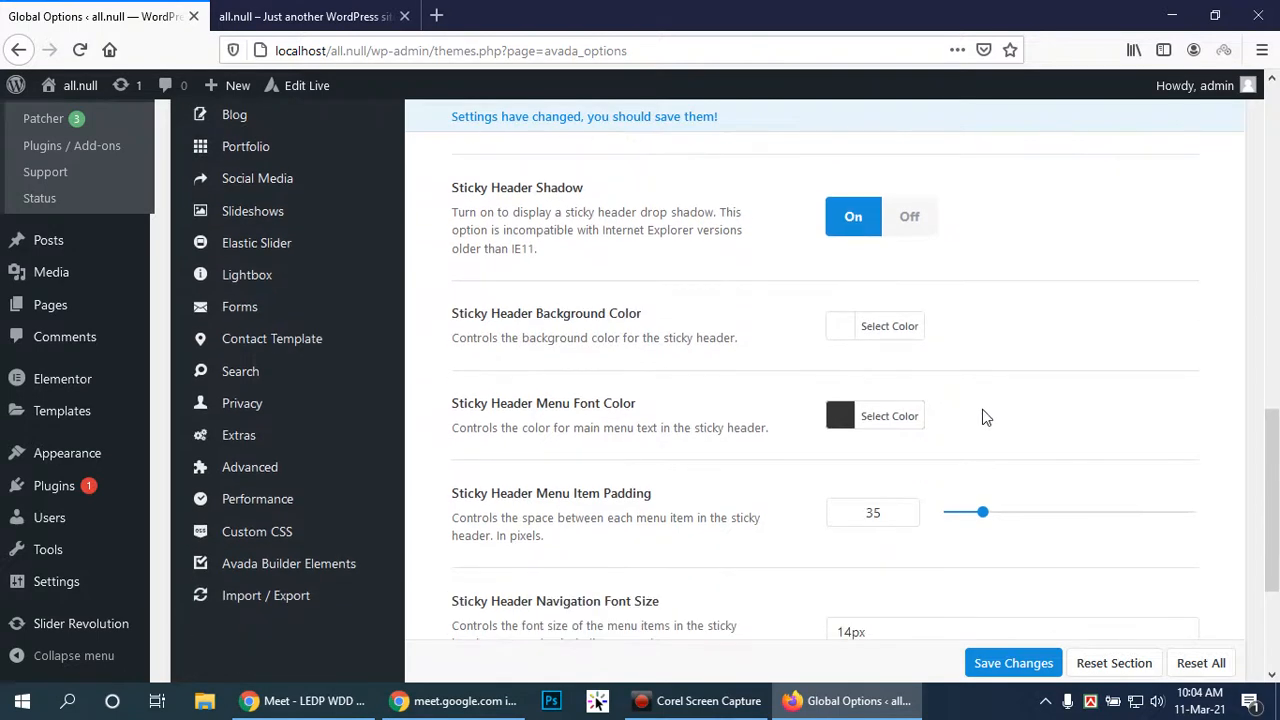
pyautogui.scroll(-2, 979, 419)
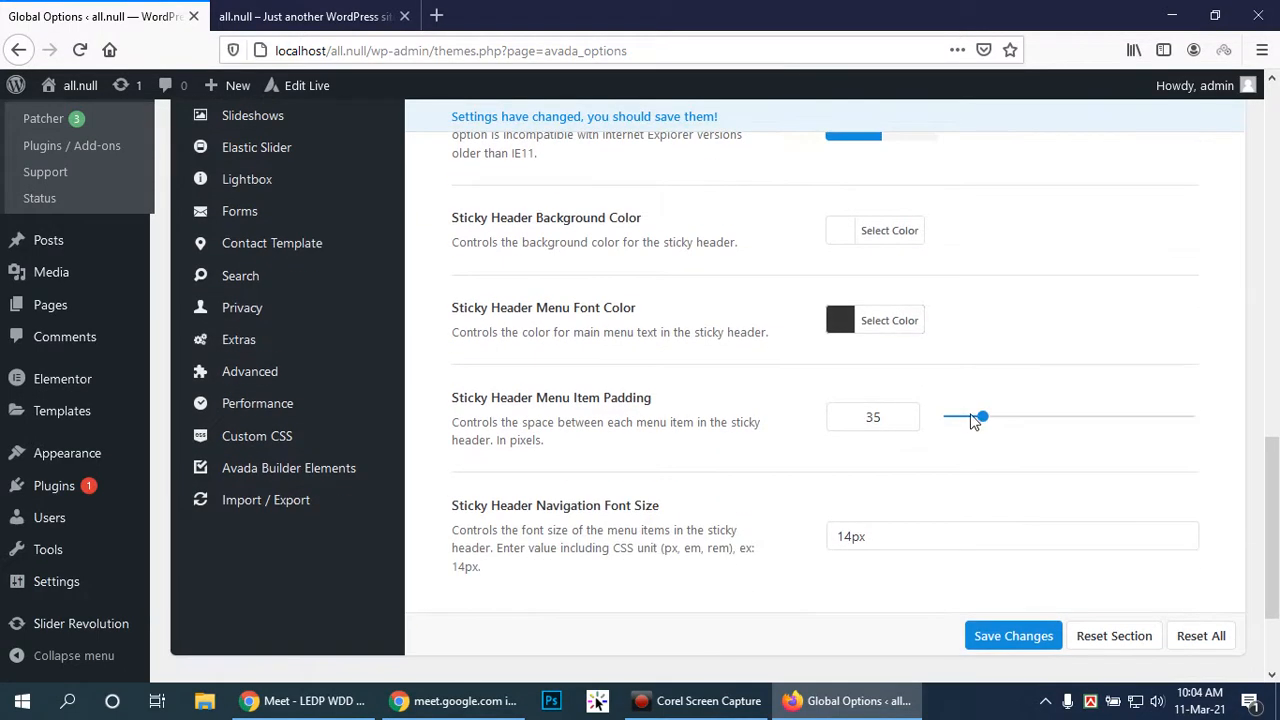
pyautogui.scroll(-2, 967, 418)
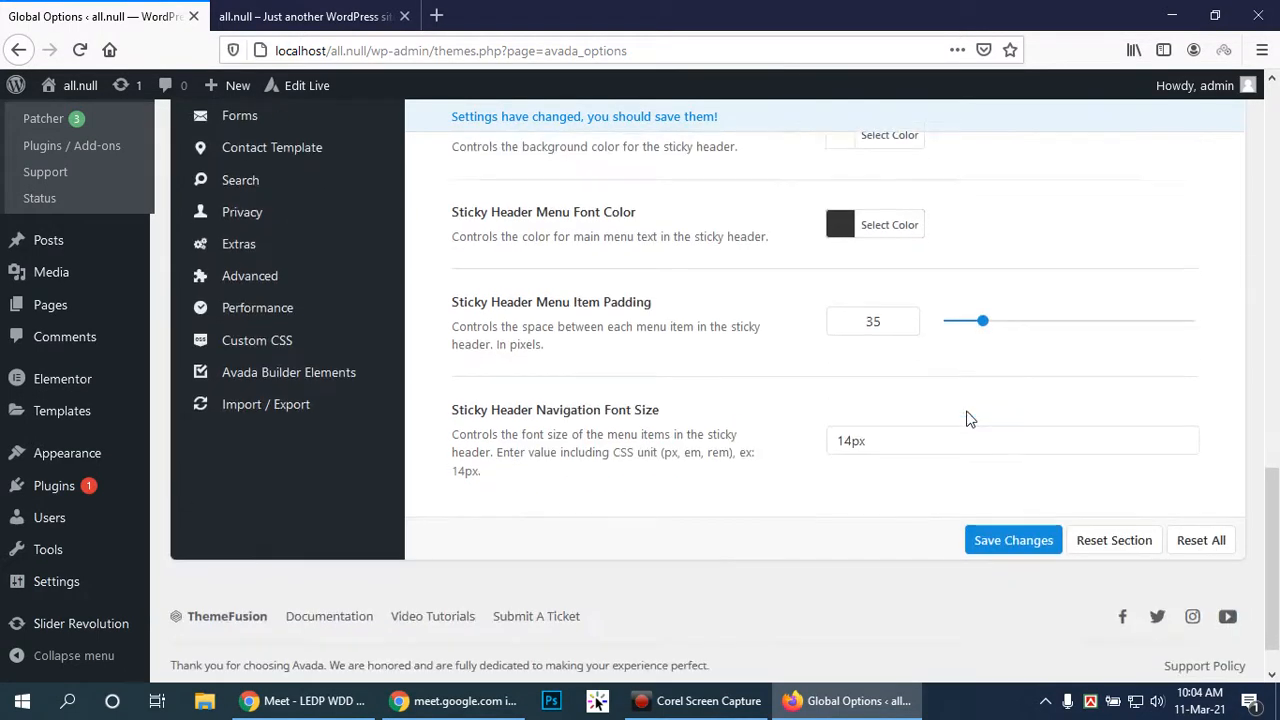
pyautogui.scroll(4, 960, 418)
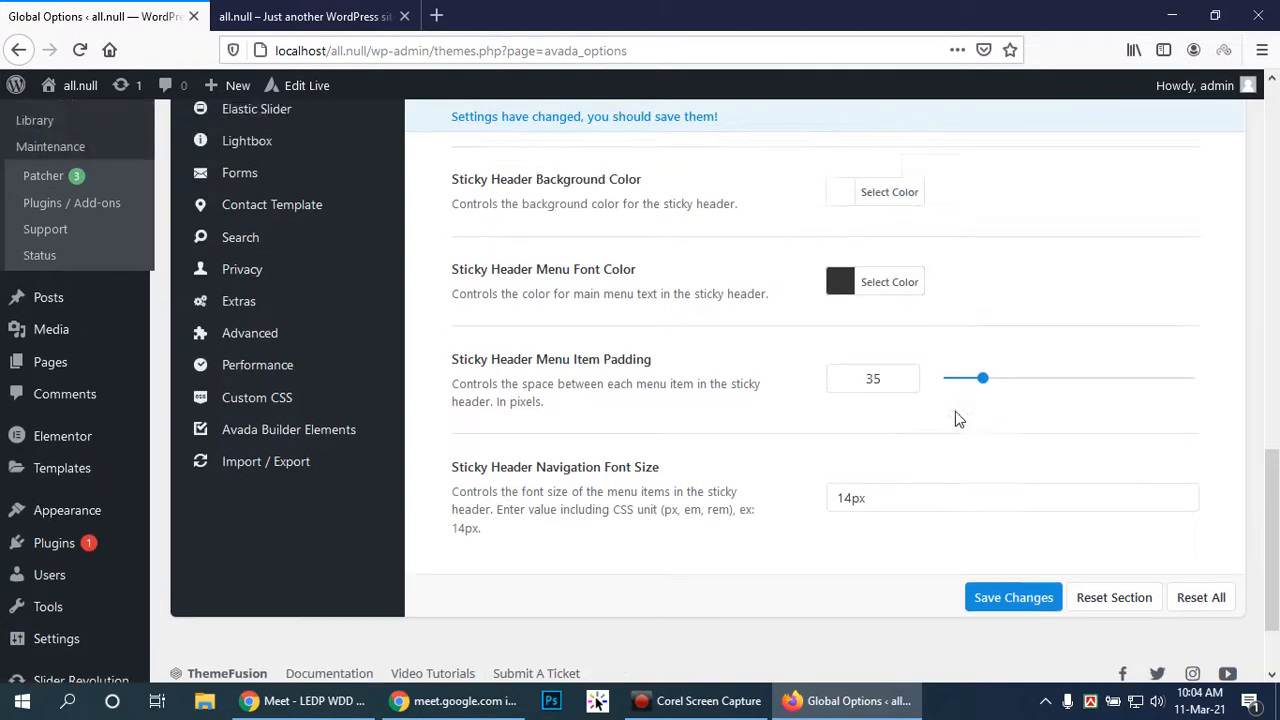
pyautogui.scroll(12, 955, 420)
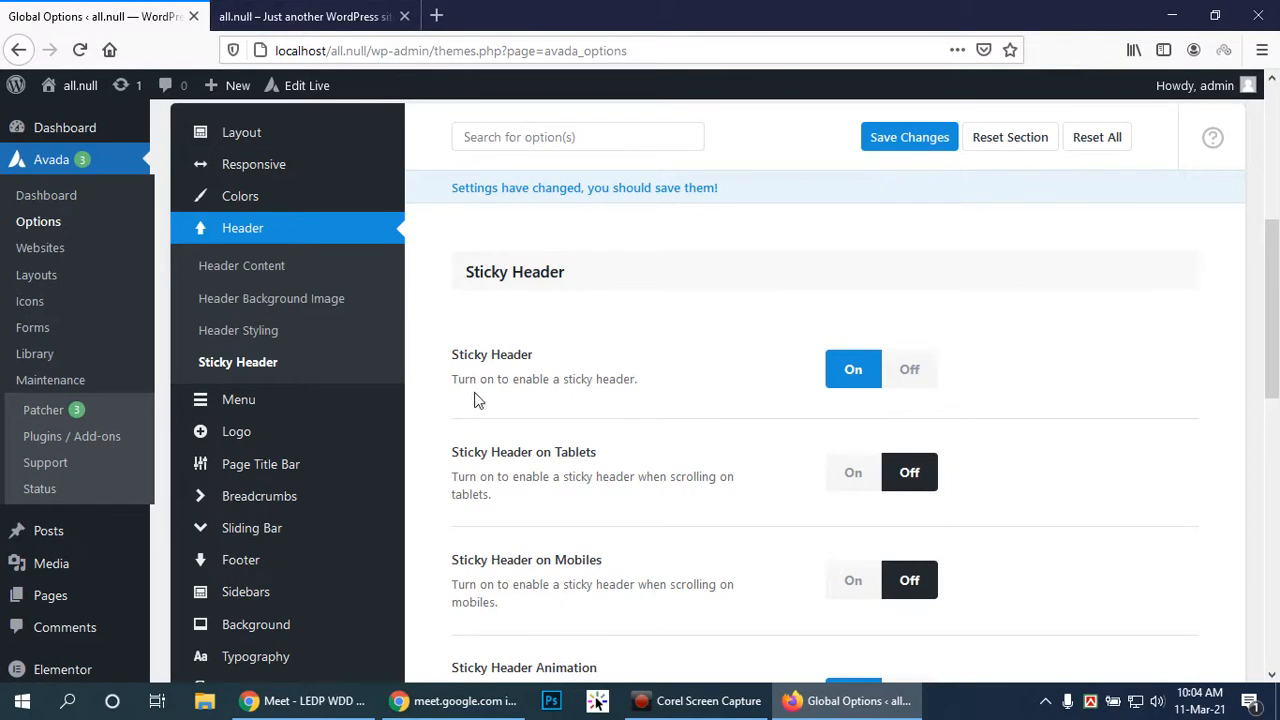
# Remove the header background image and save the changes
pyautogui.click(252, 298)
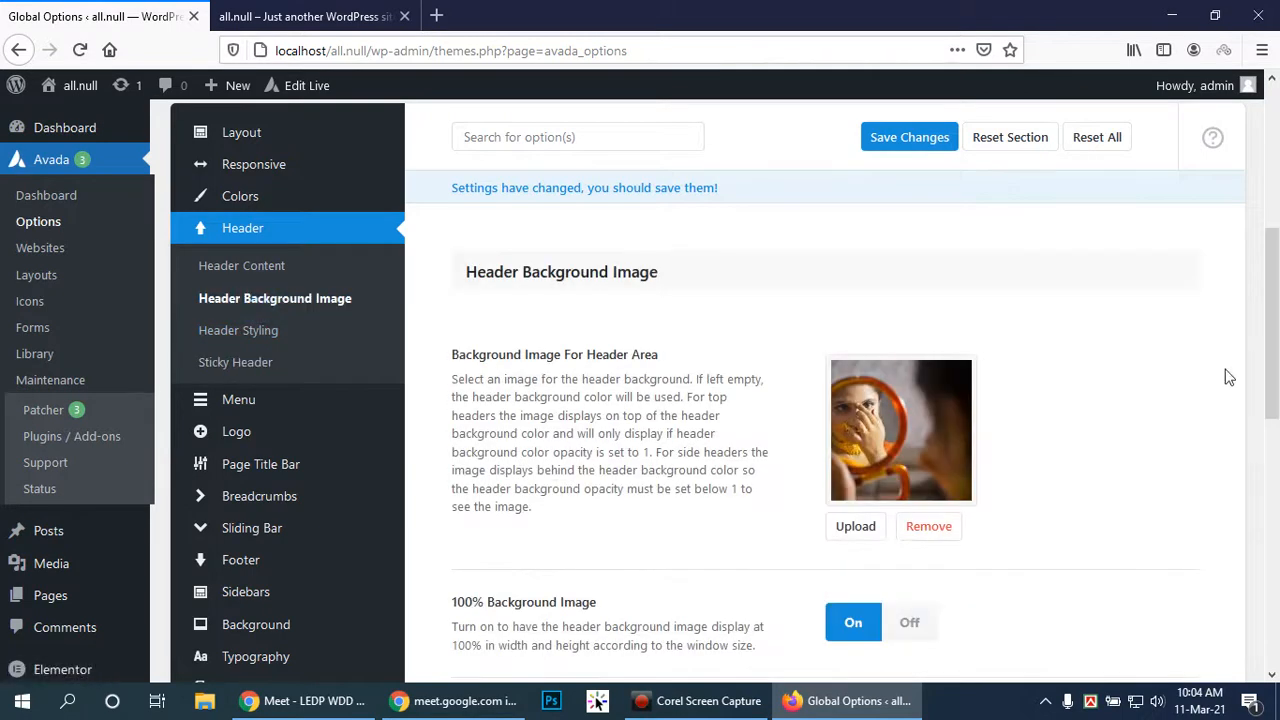
pyautogui.click(924, 532)
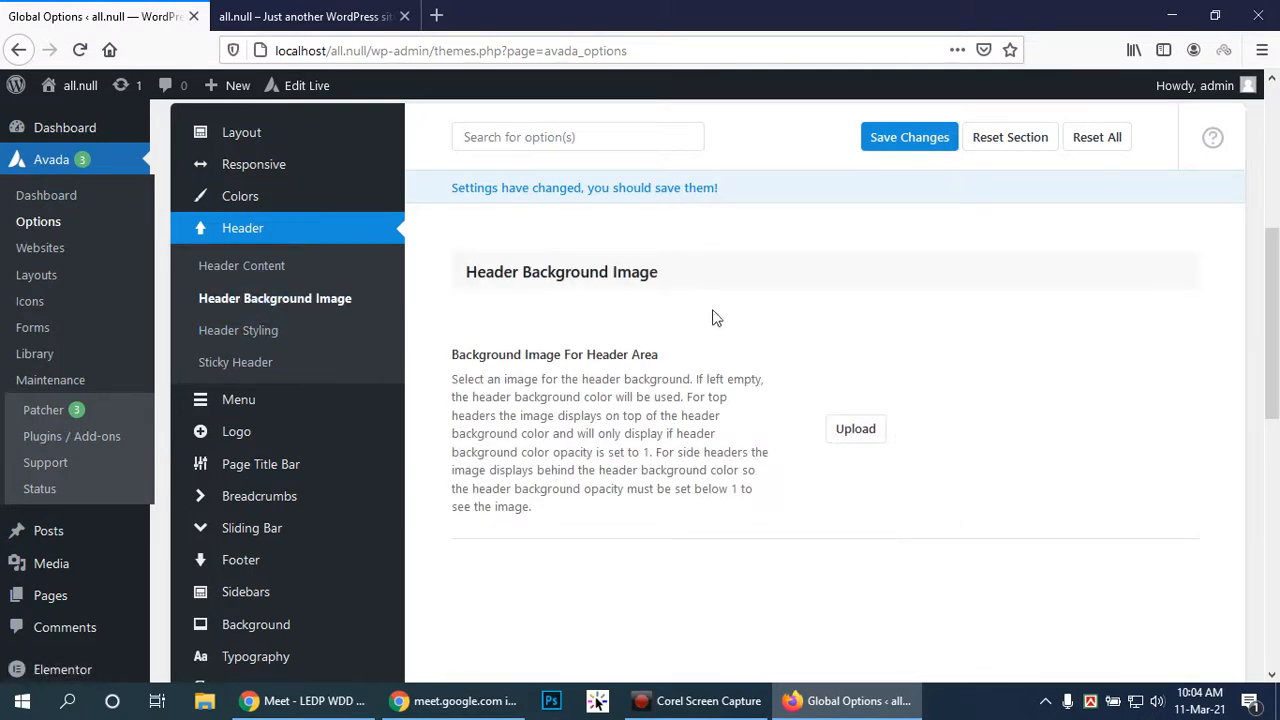
pyautogui.click(940, 138)
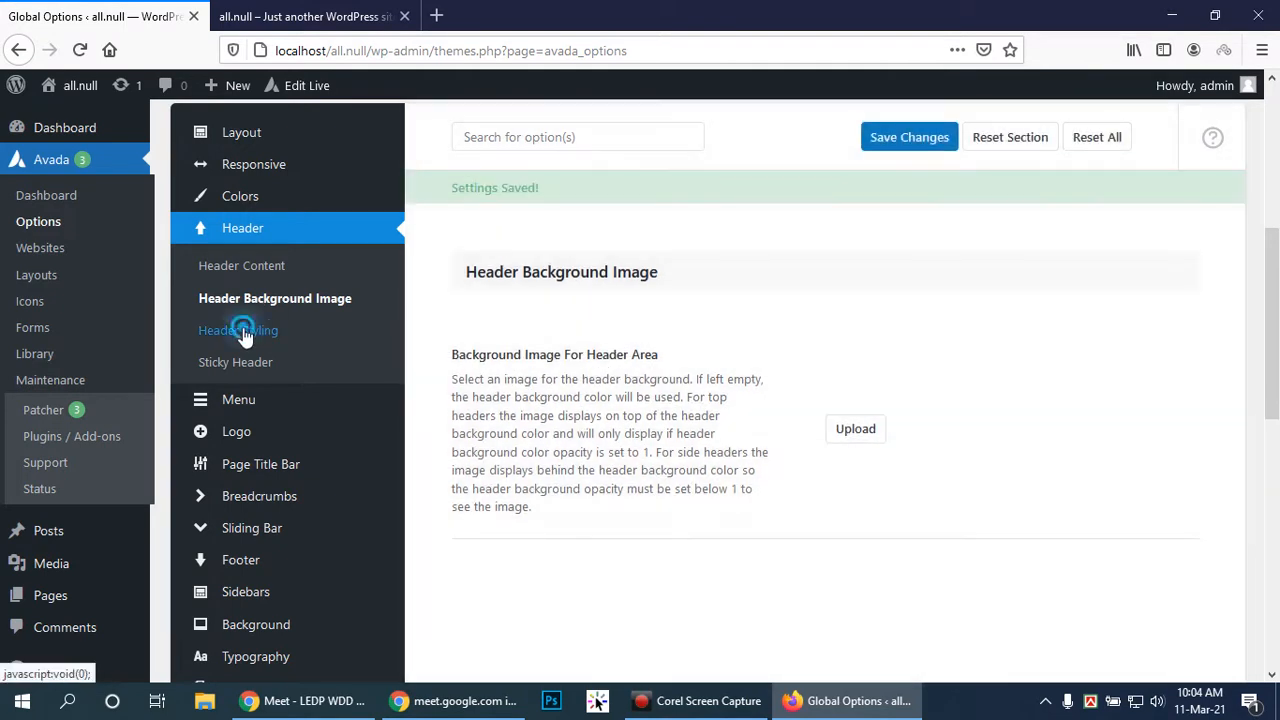
# Open the Header Styling options and scroll through them
pyautogui.click(248, 333)
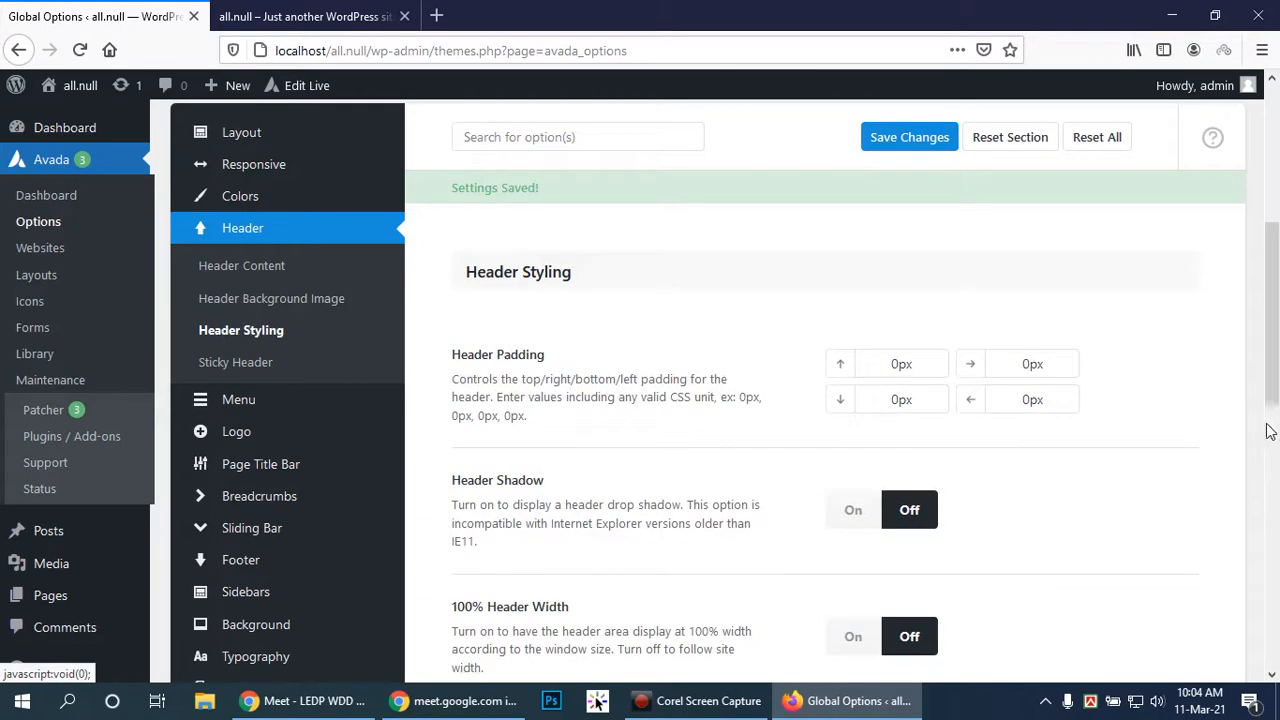
pyautogui.scroll(-2, 1237, 421)
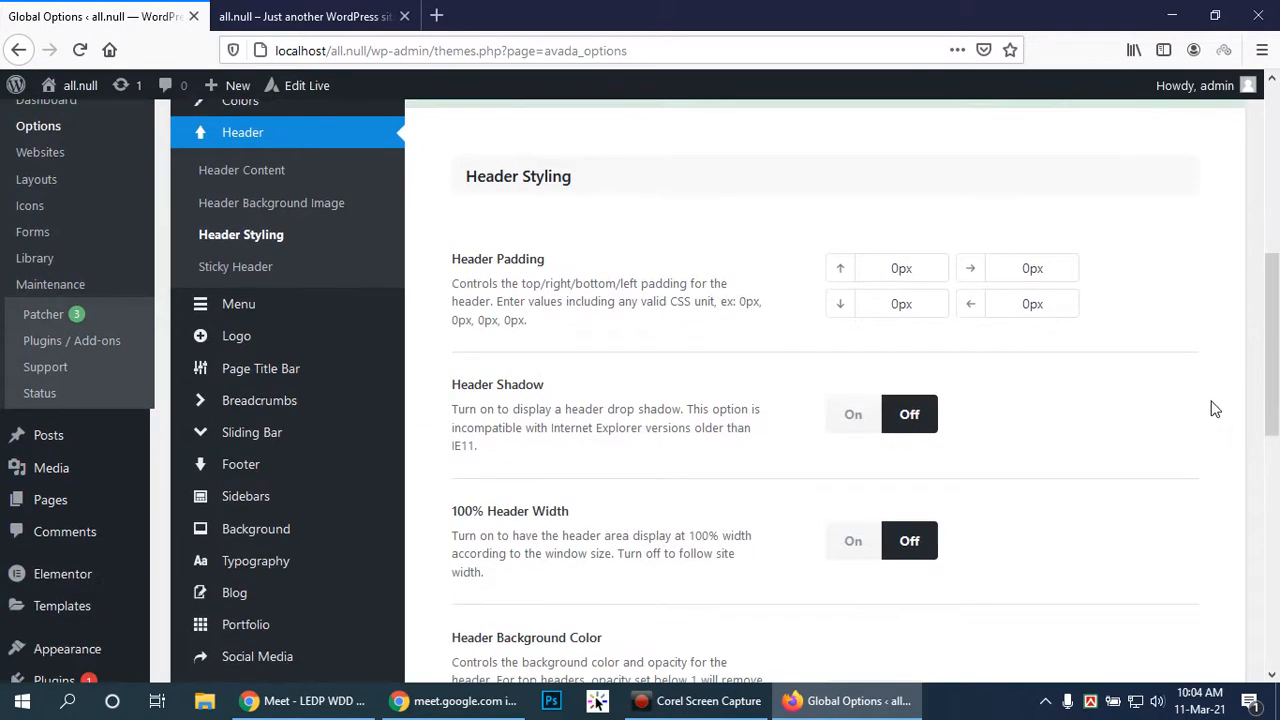
pyautogui.scroll(-3, 1215, 409)
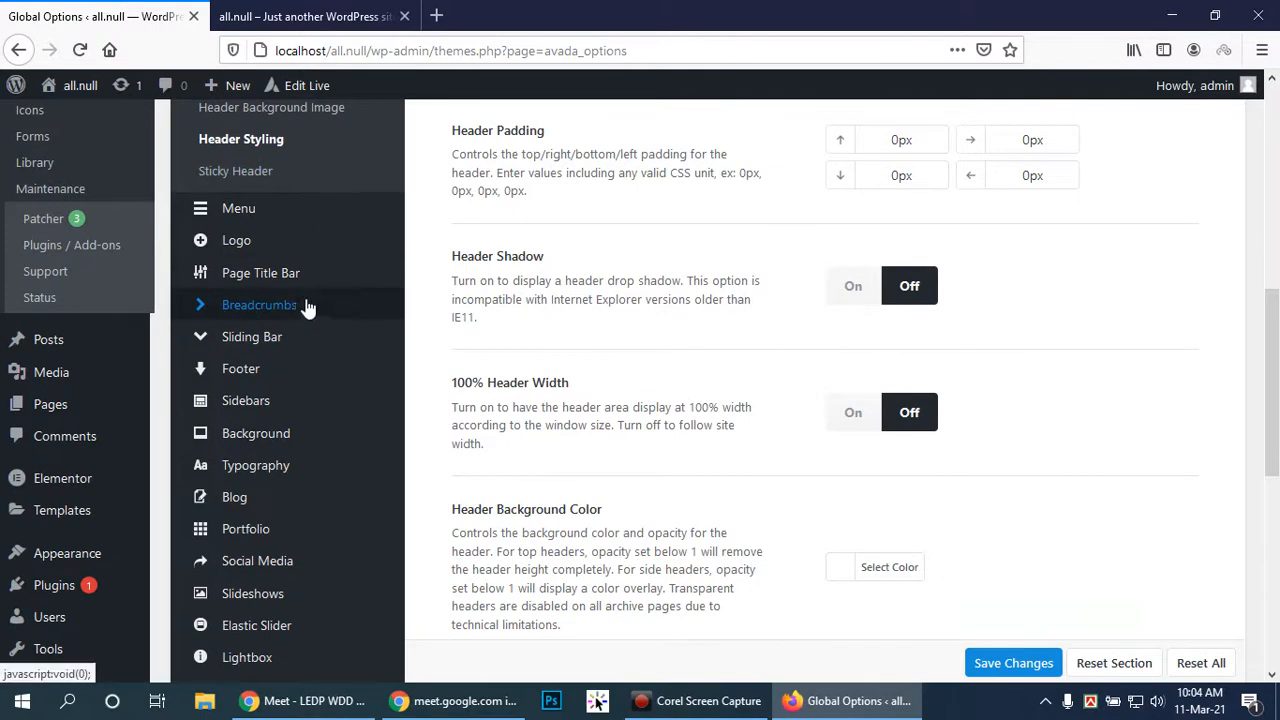
pyautogui.scroll(2, 290, 310)
# In the Main Menu settings, reduce Main Menu Height from 94 to about 60
pyautogui.click(238, 304)
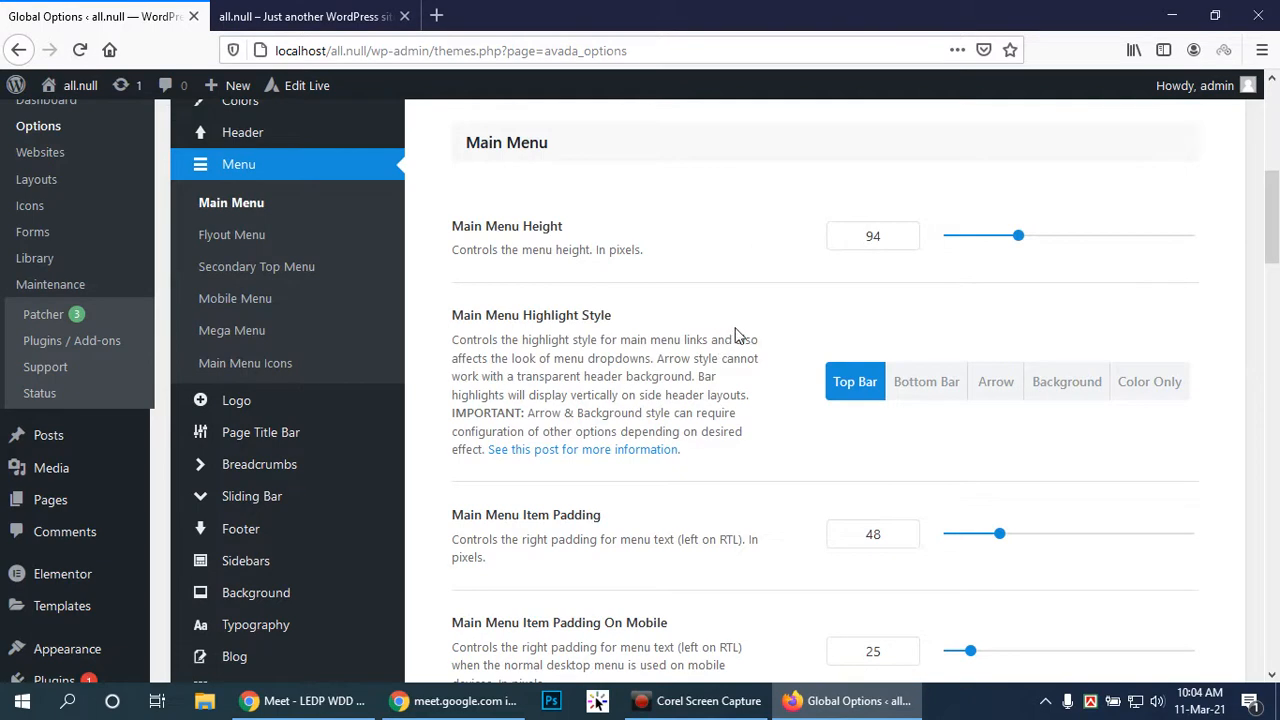
pyautogui.scroll(-2, 737, 335)
pyautogui.scroll(2, 710, 317)
pyautogui.moveTo(1016, 235); pyautogui.dragTo(989, 264)
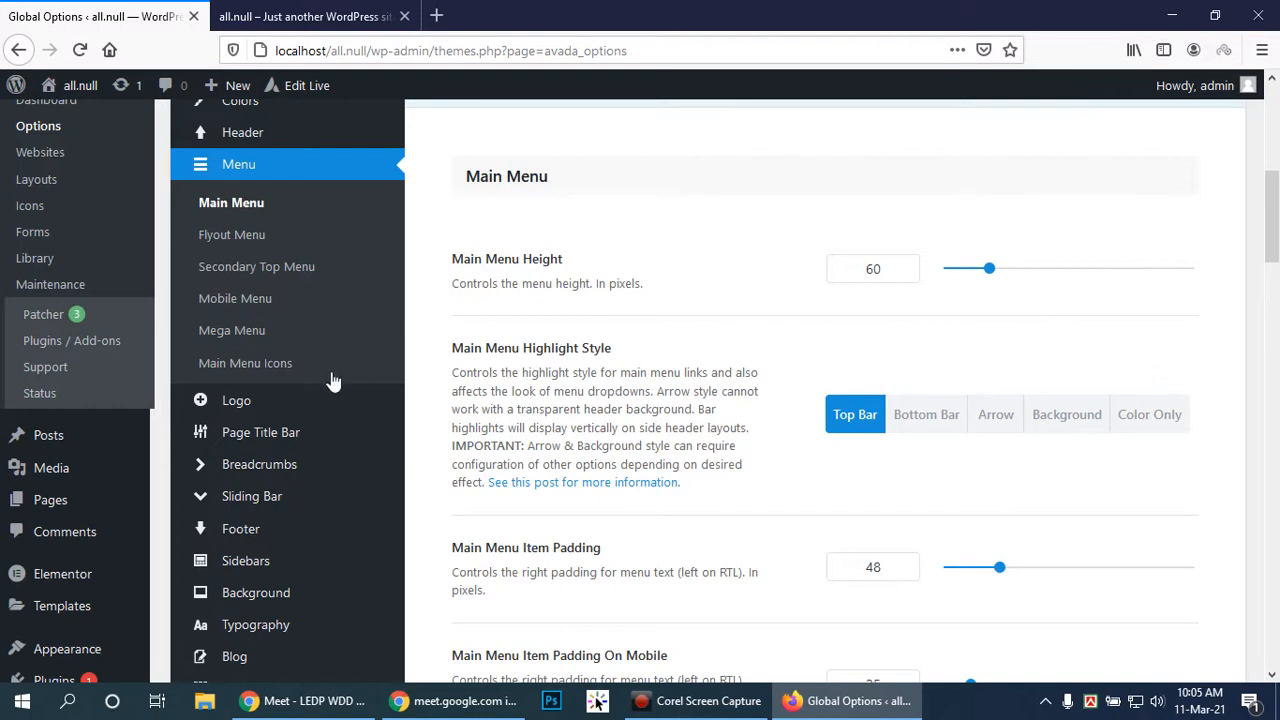
# Save the main menu changes and switch to the site's Blog page tab
pyautogui.scroll(-2, 1076, 375)
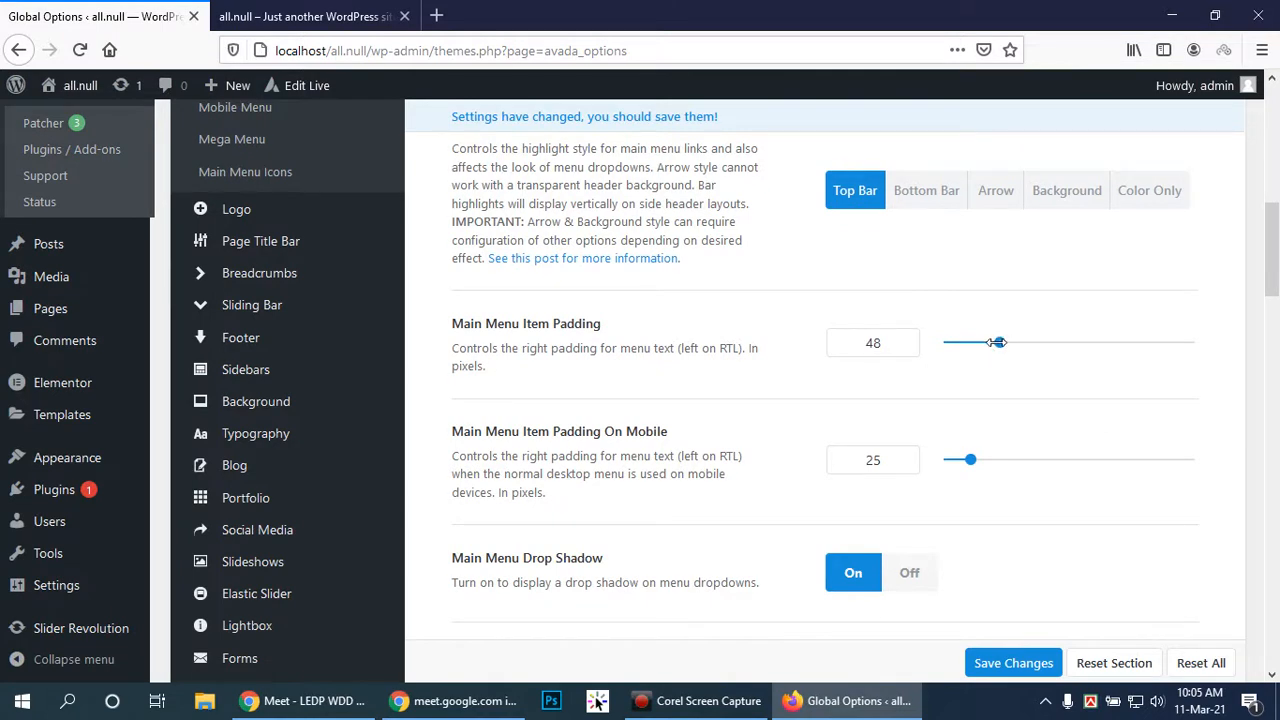
pyautogui.scroll(-1, 997, 342)
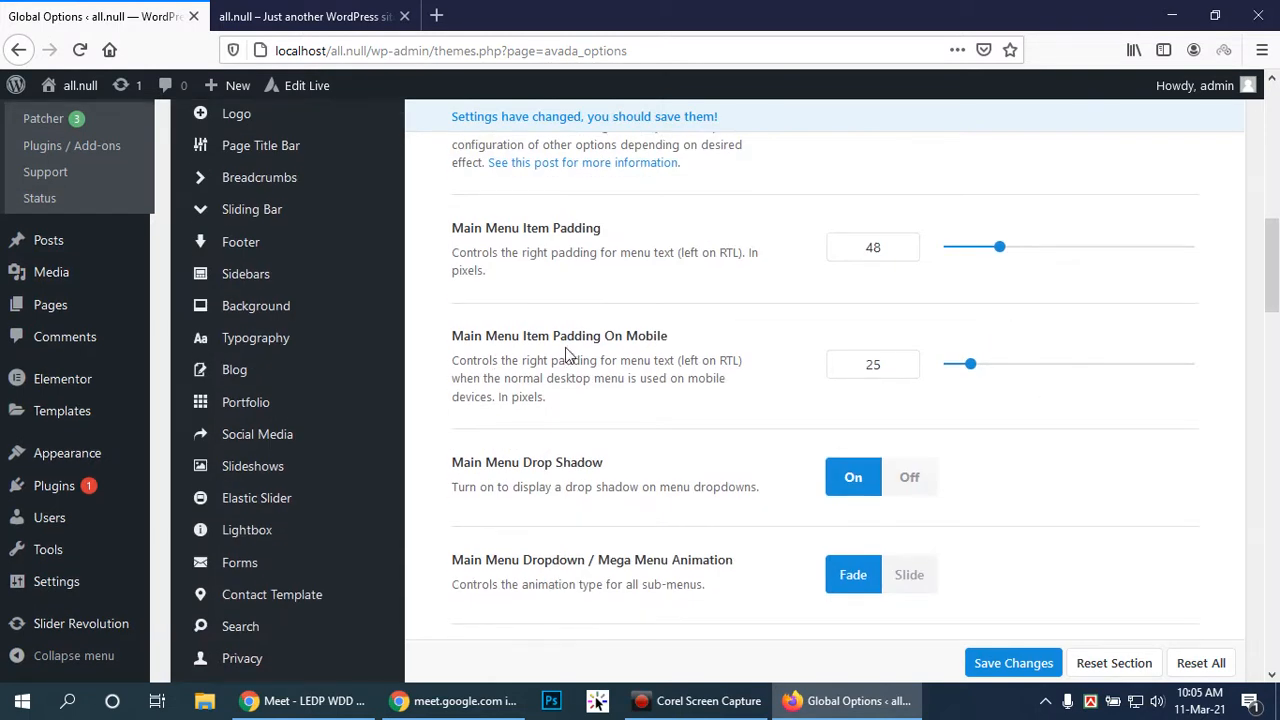
pyautogui.scroll(-1, 980, 408)
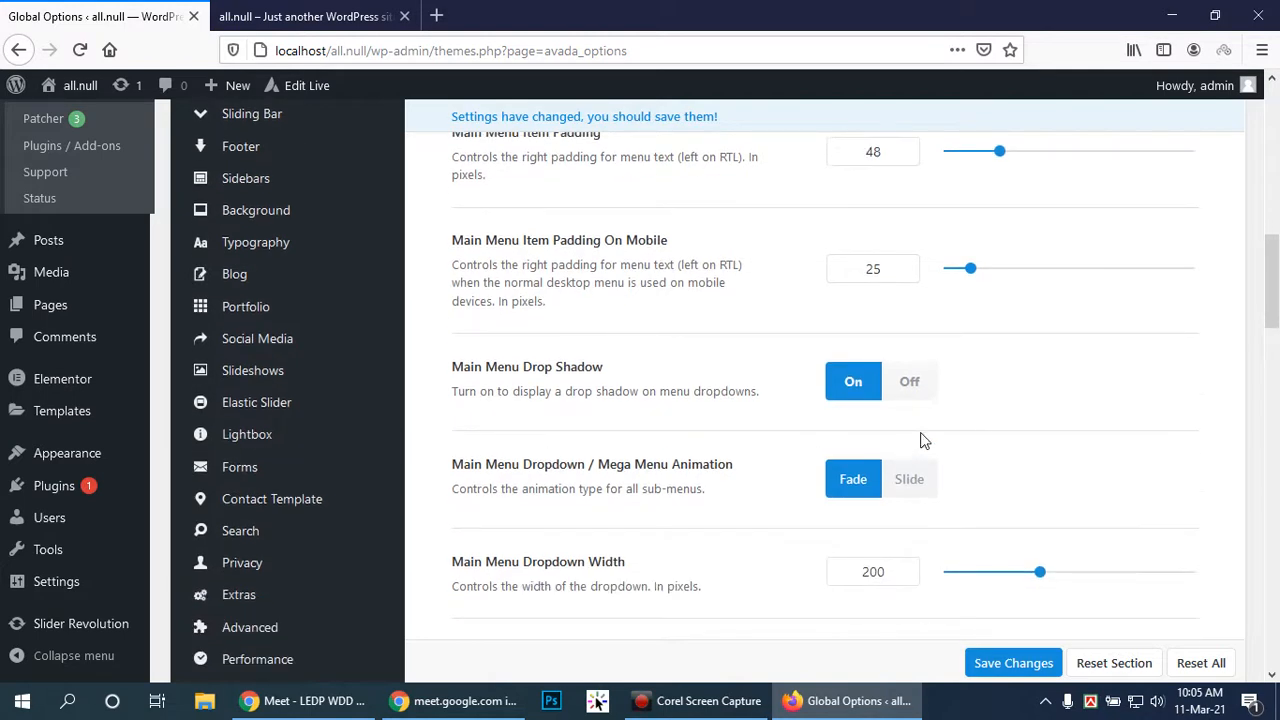
pyautogui.scroll(-1, 923, 433)
pyautogui.scroll(-5, 1007, 443)
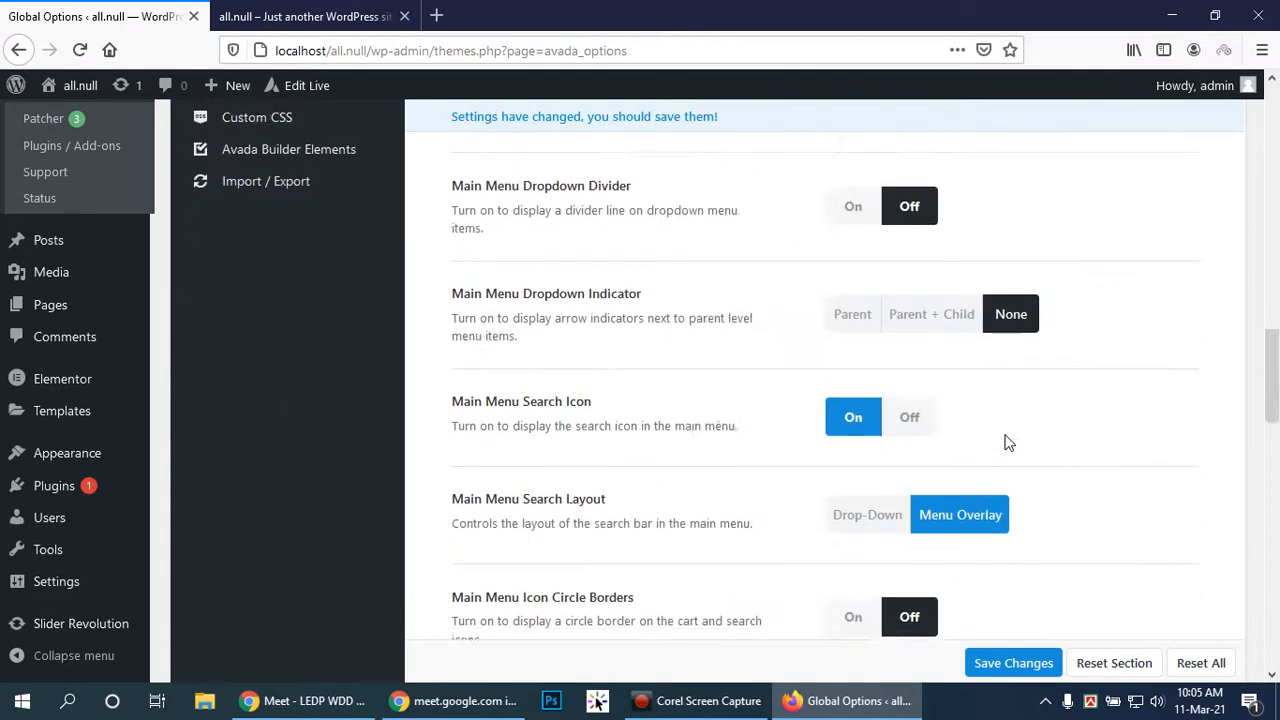
pyautogui.scroll(-3, 1008, 443)
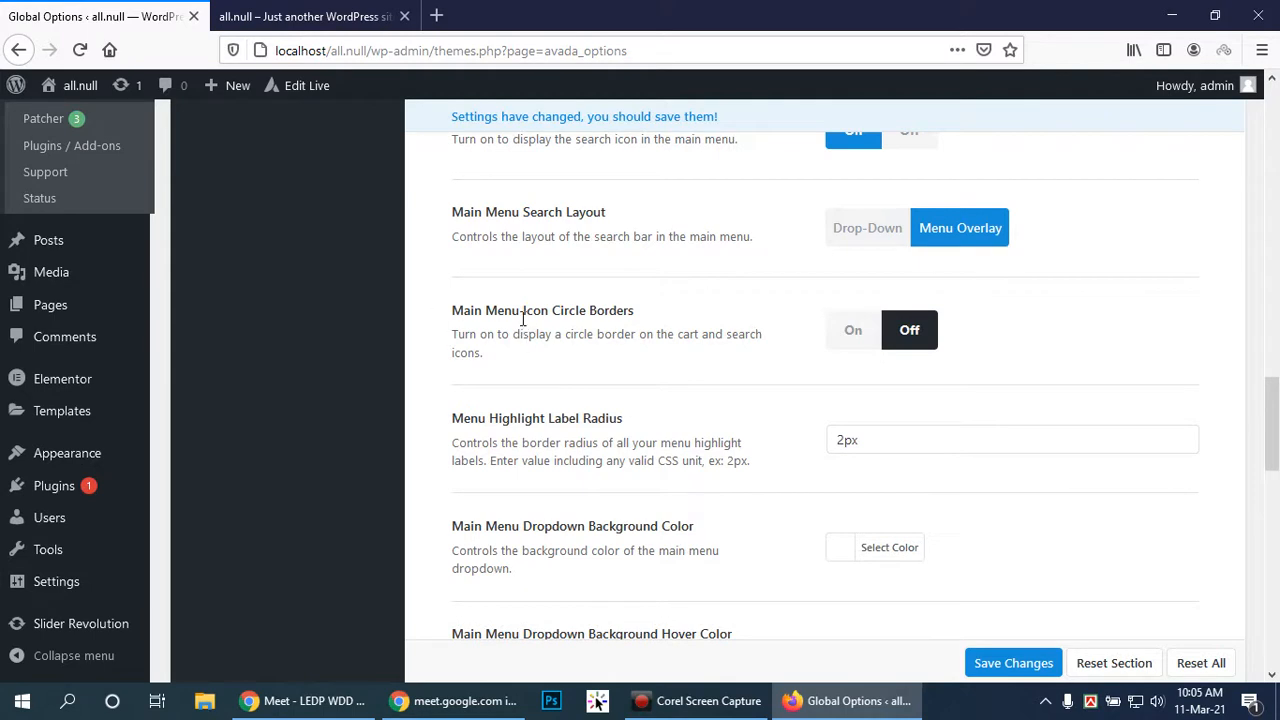
pyautogui.scroll(-2, 1106, 333)
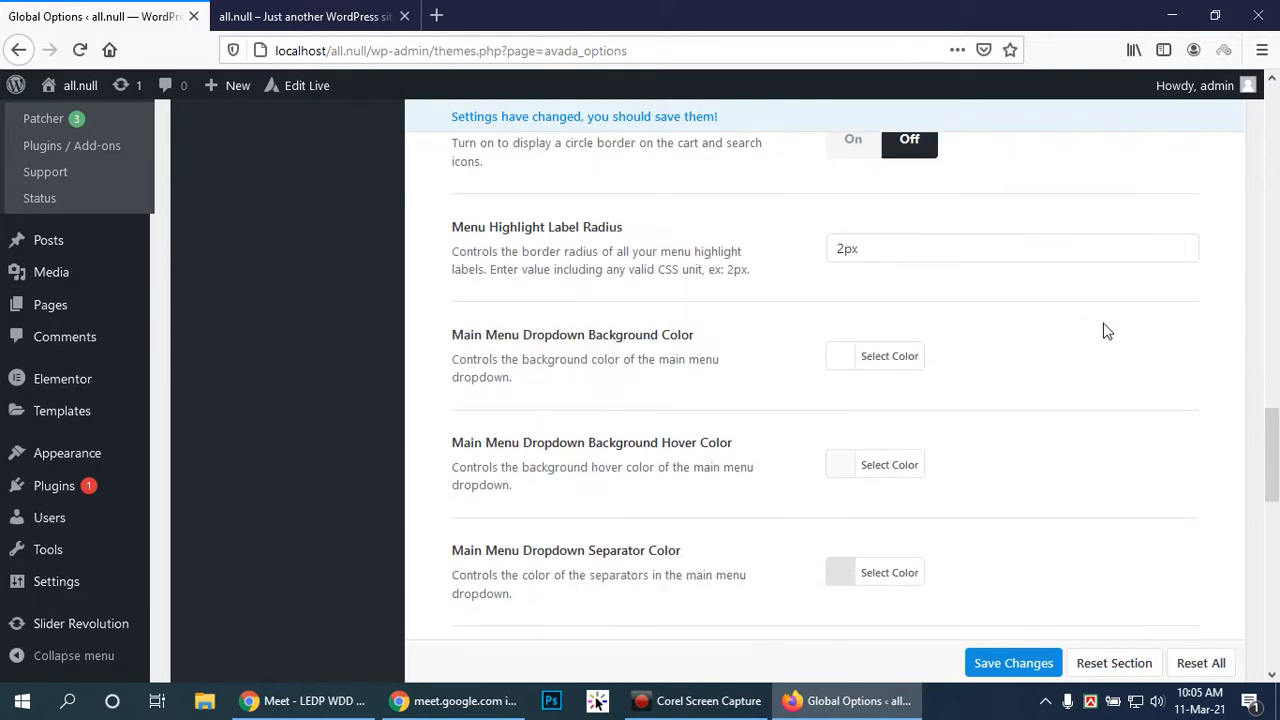
pyautogui.scroll(-4, 1106, 332)
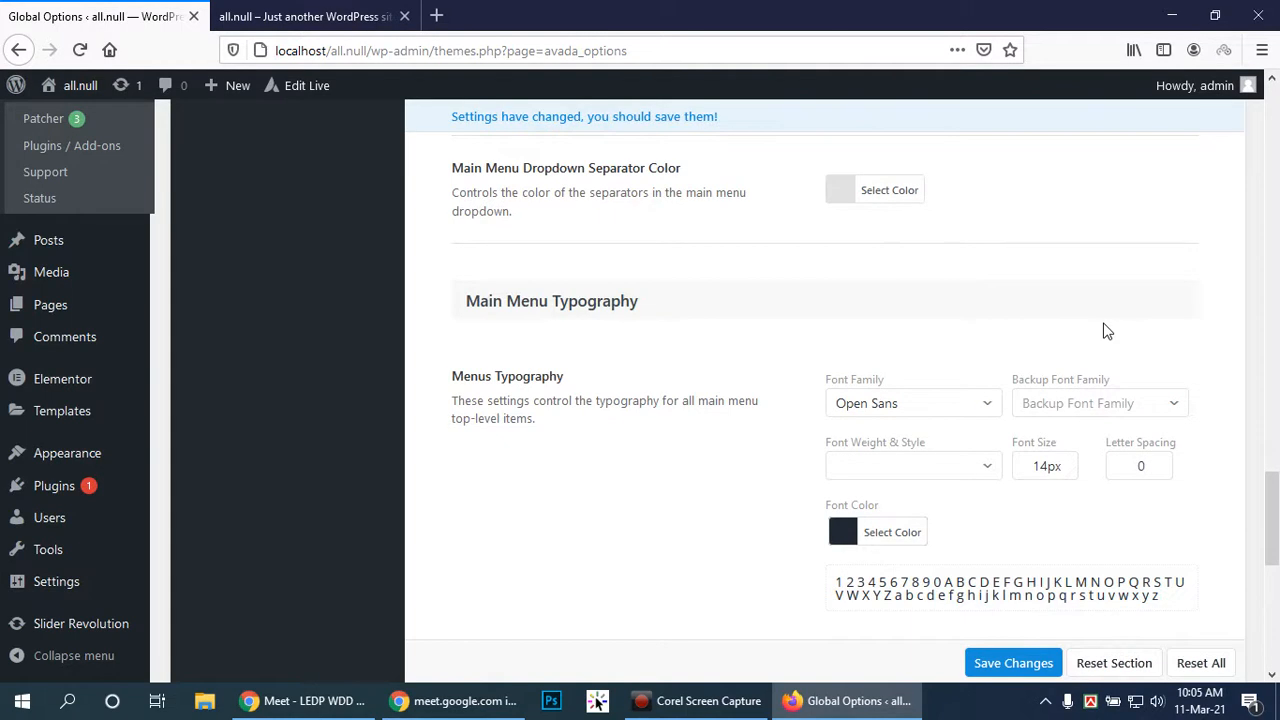
pyautogui.scroll(-3, 1003, 450)
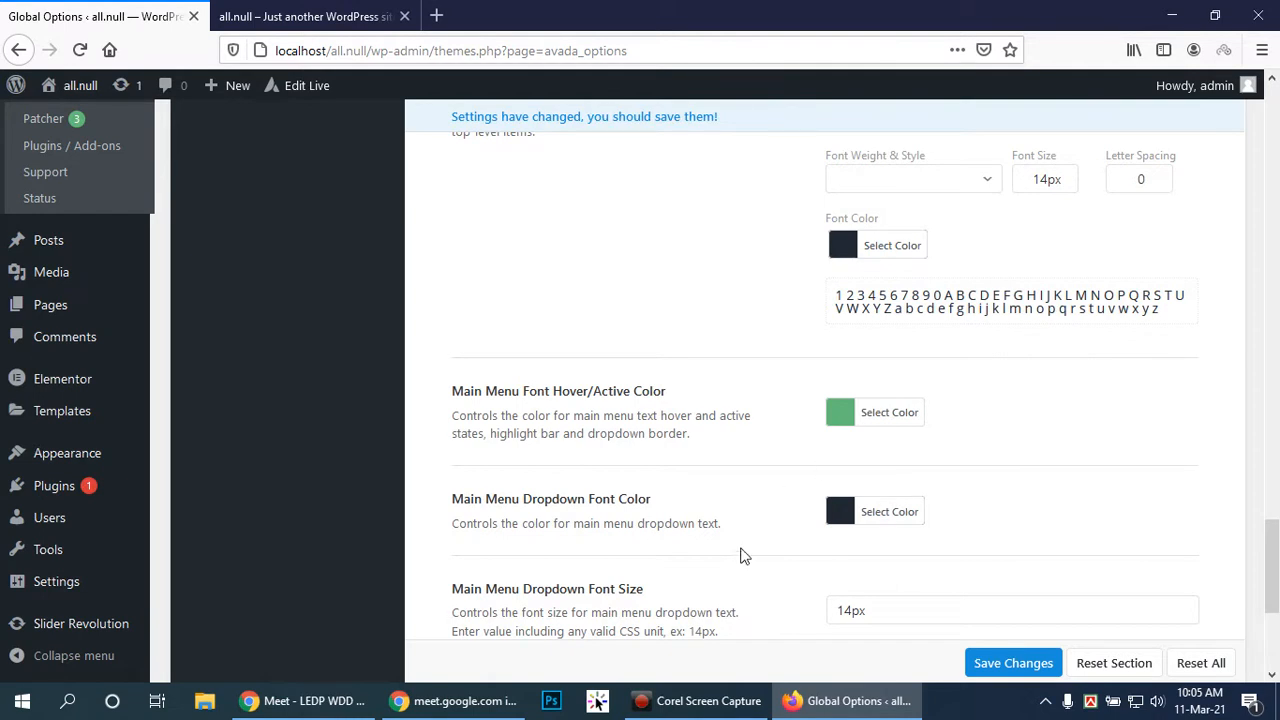
pyautogui.scroll(-2, 948, 534)
pyautogui.click(1010, 638)
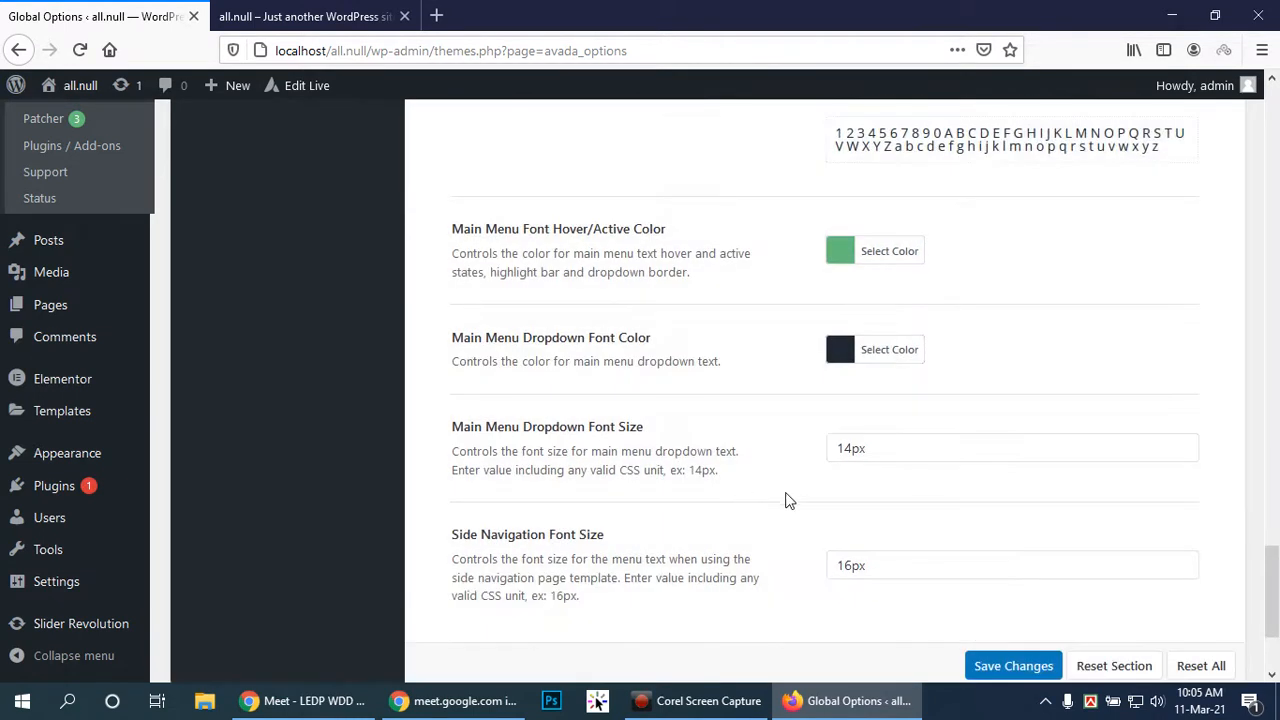
pyautogui.click(280, 17)
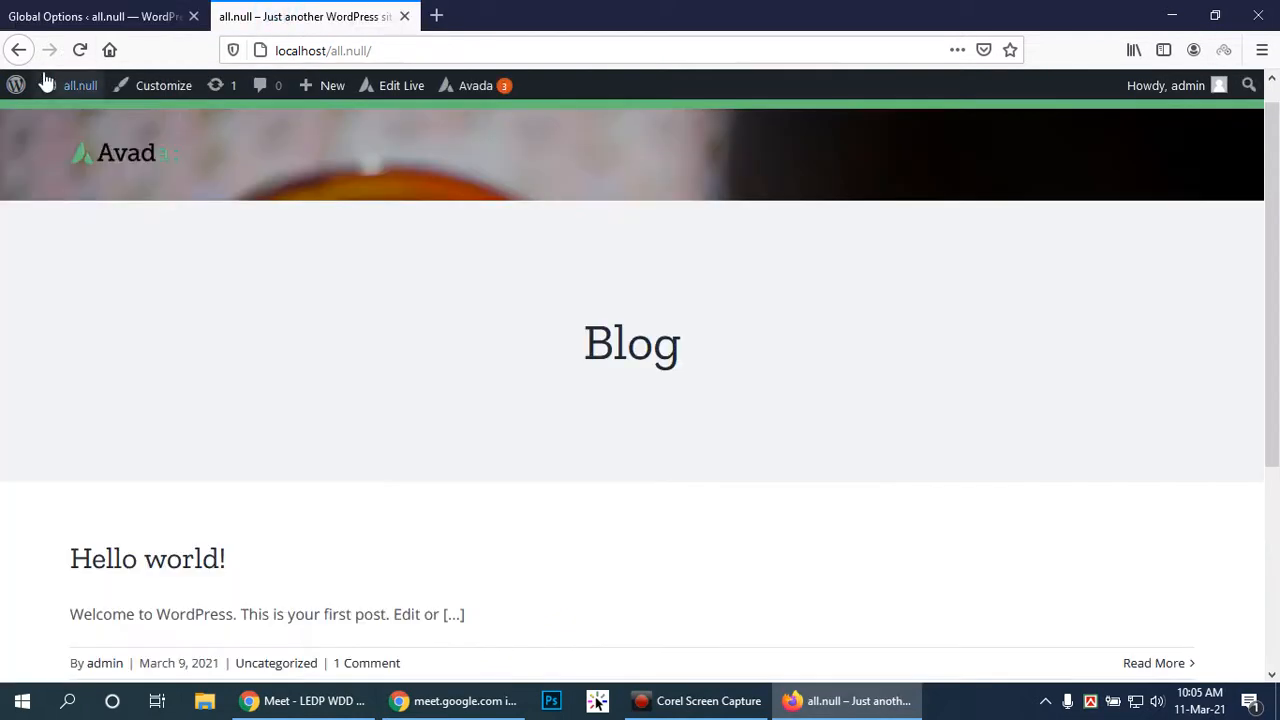
# Reload the Blog page to preview the header changes, then return to the Global Options tab
pyautogui.click(79, 51)
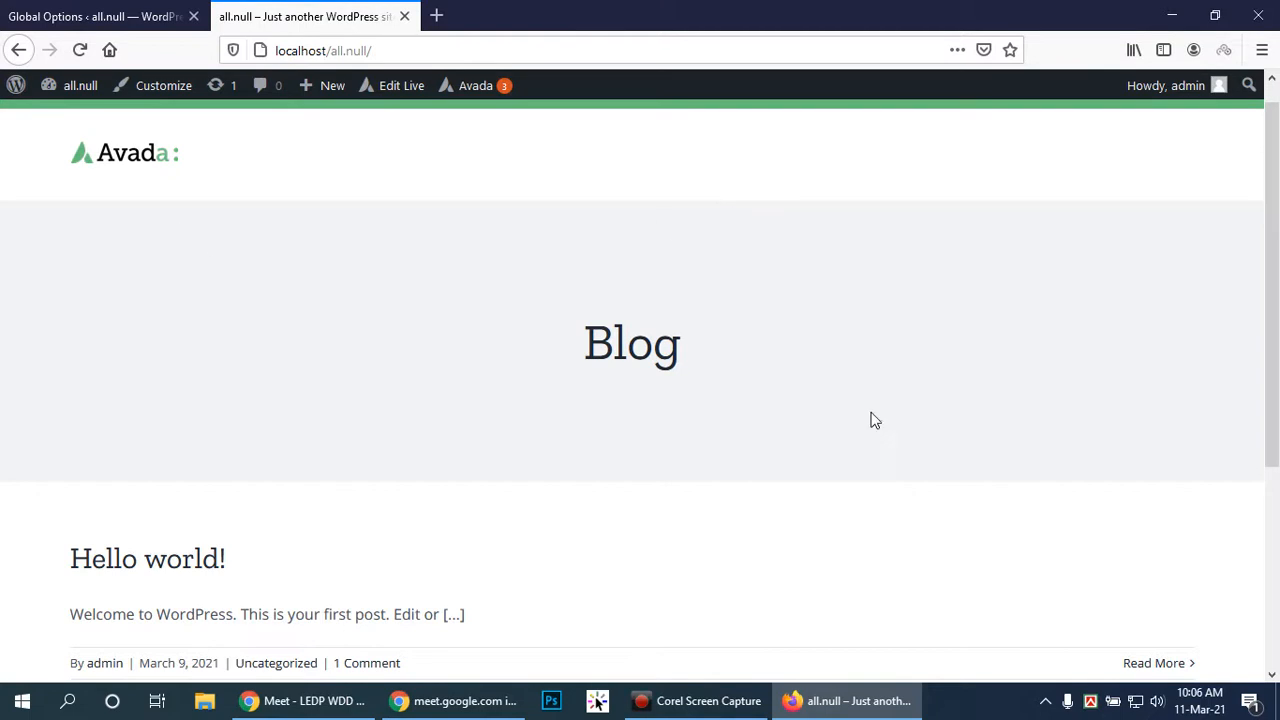
pyautogui.scroll(-5, 1175, 462)
pyautogui.scroll(5, 1175, 463)
pyautogui.scroll(-5, 1175, 459)
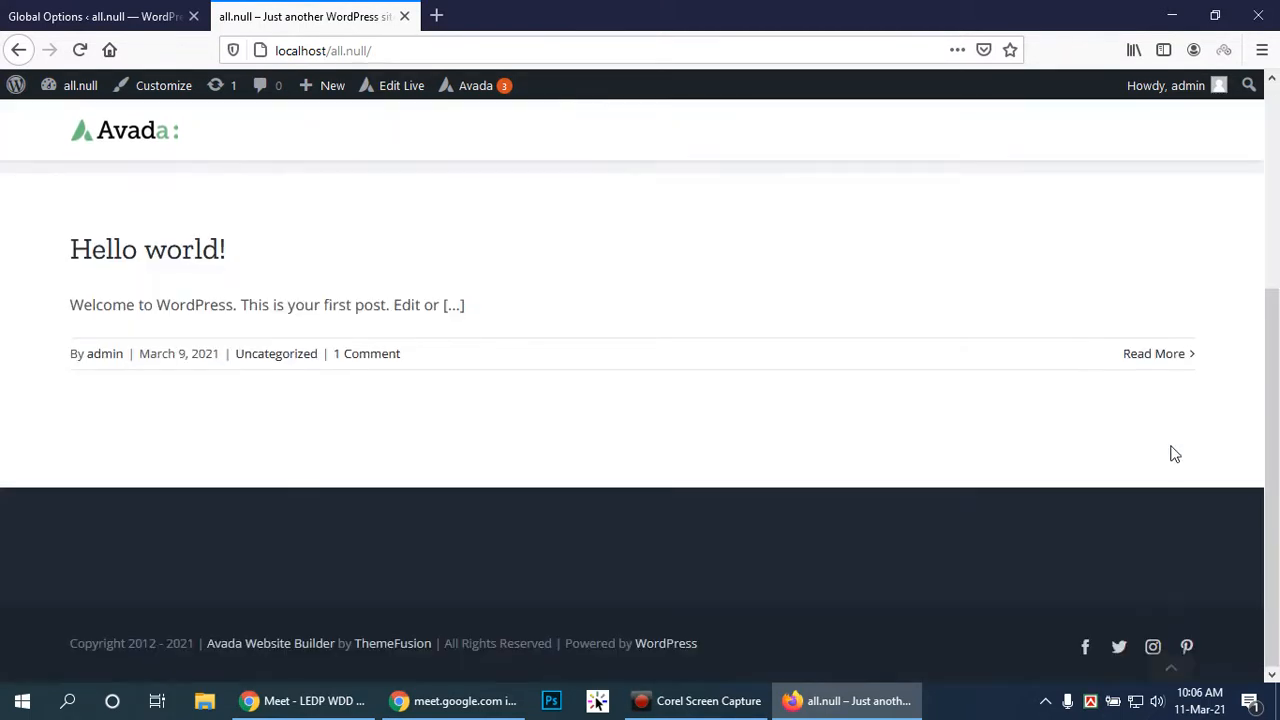
pyautogui.scroll(1, 1175, 455)
pyautogui.scroll(5, 1175, 455)
pyautogui.scroll(-5, 1175, 455)
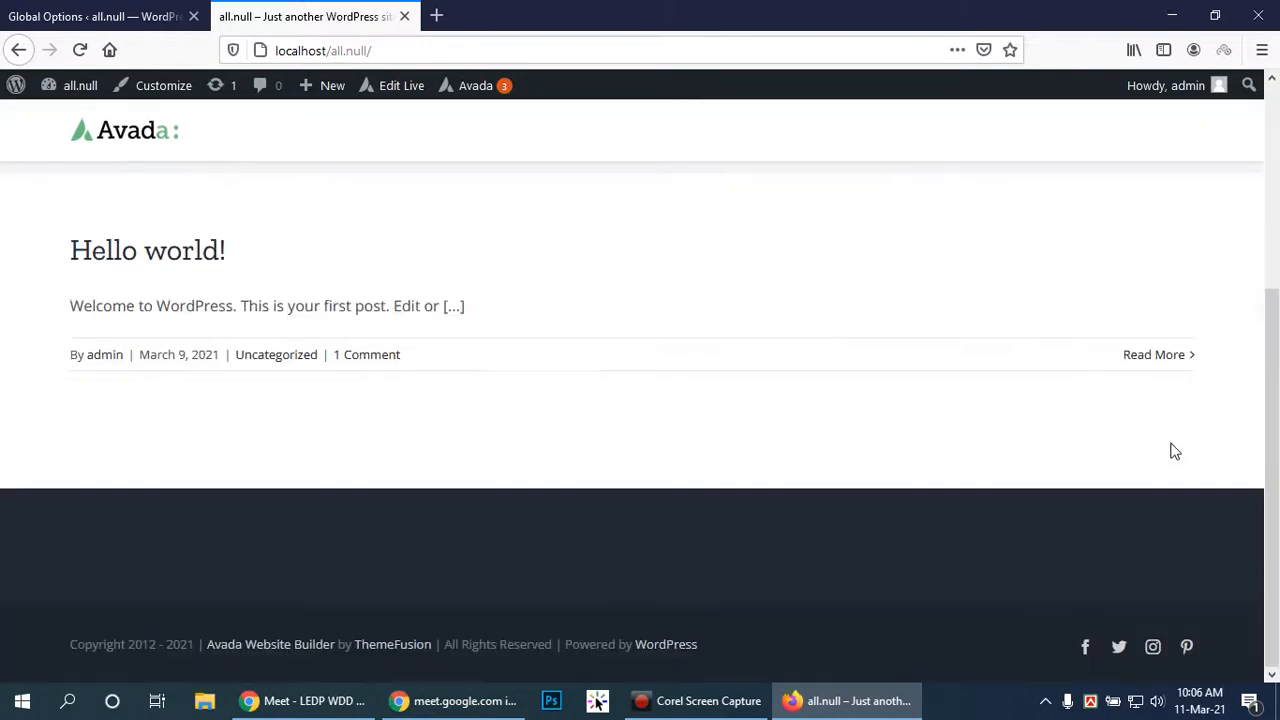
pyautogui.scroll(5, 1175, 452)
pyautogui.scroll(-5, 1189, 452)
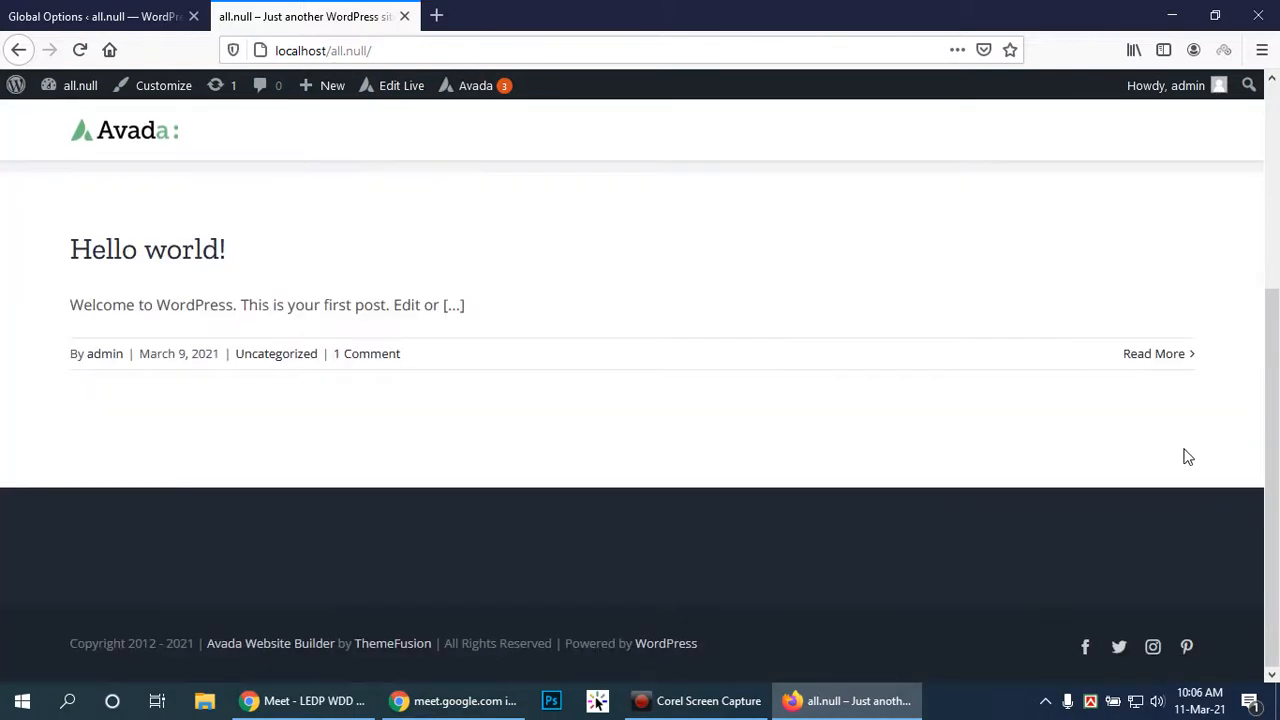
pyautogui.click(95, 16)
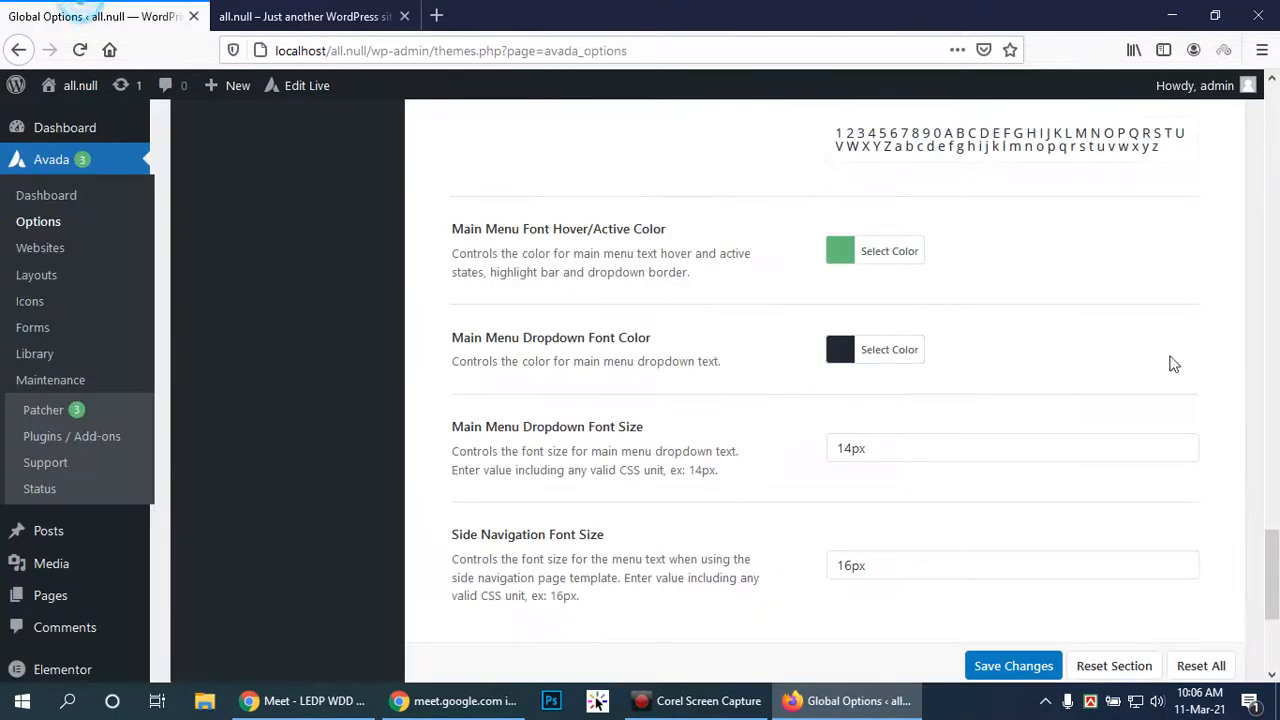
# Open Menu > Flyout Menu in the options sidebar
pyautogui.scroll(-3, 1003, 394)
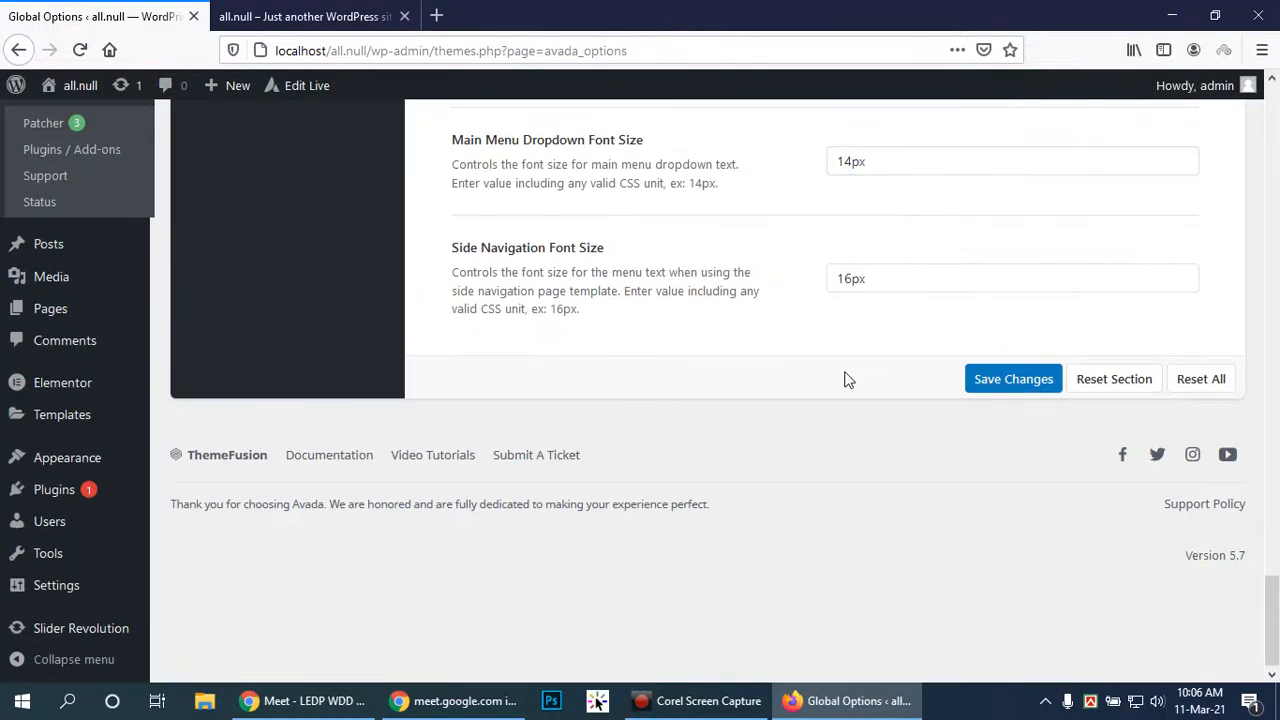
pyautogui.scroll(10, 846, 374)
pyautogui.scroll(15, 815, 383)
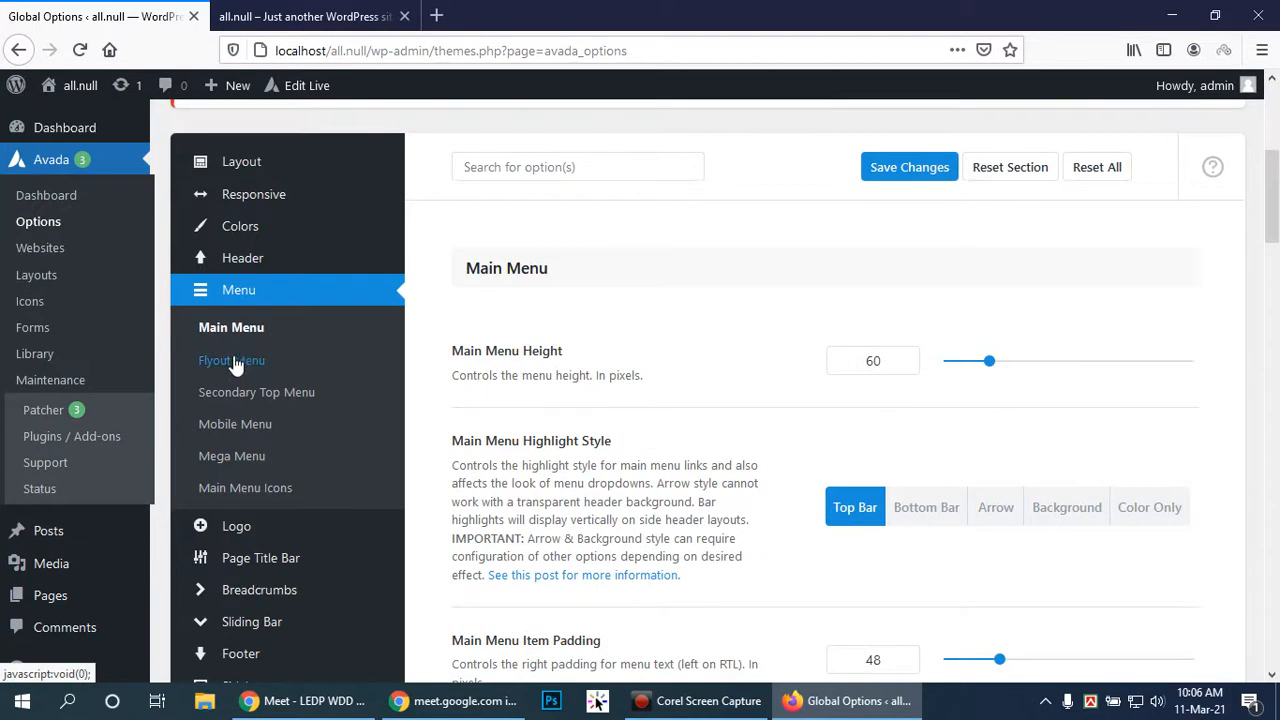
pyautogui.click(232, 362)
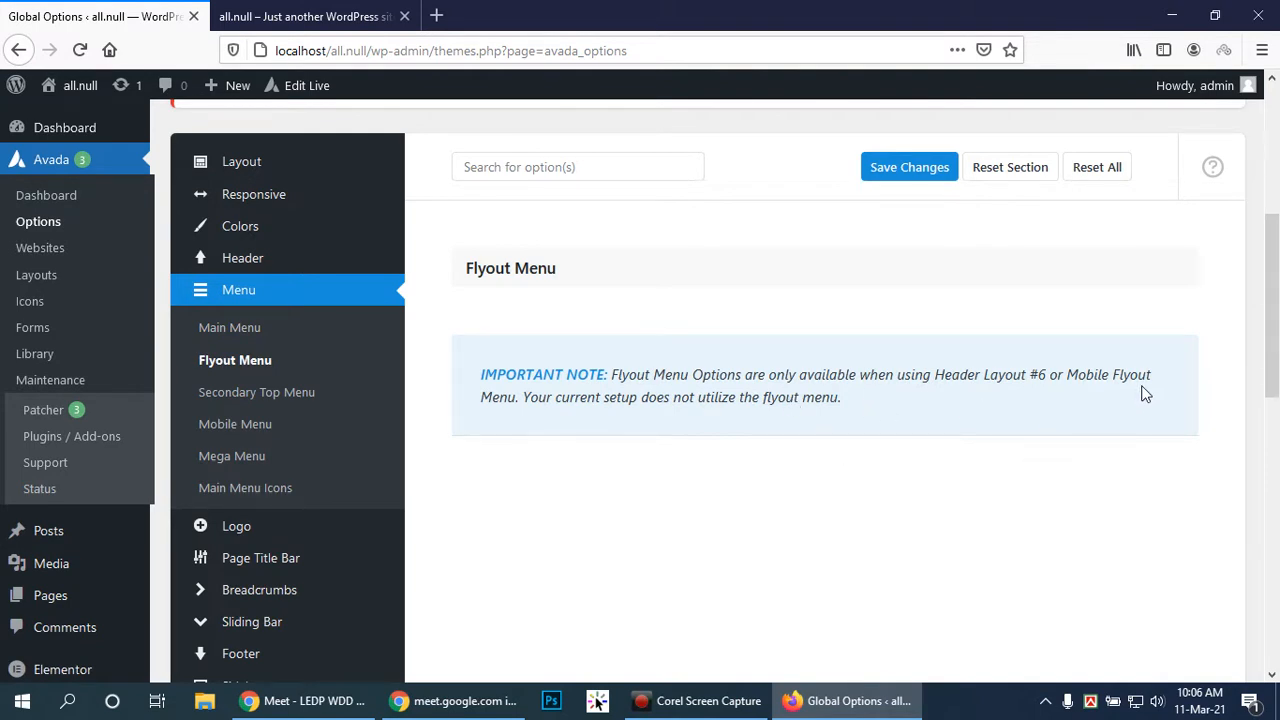
# Open Menu > Secondary Top Menu and review its dropdown width, colour and typography settings
pyautogui.click(234, 393)
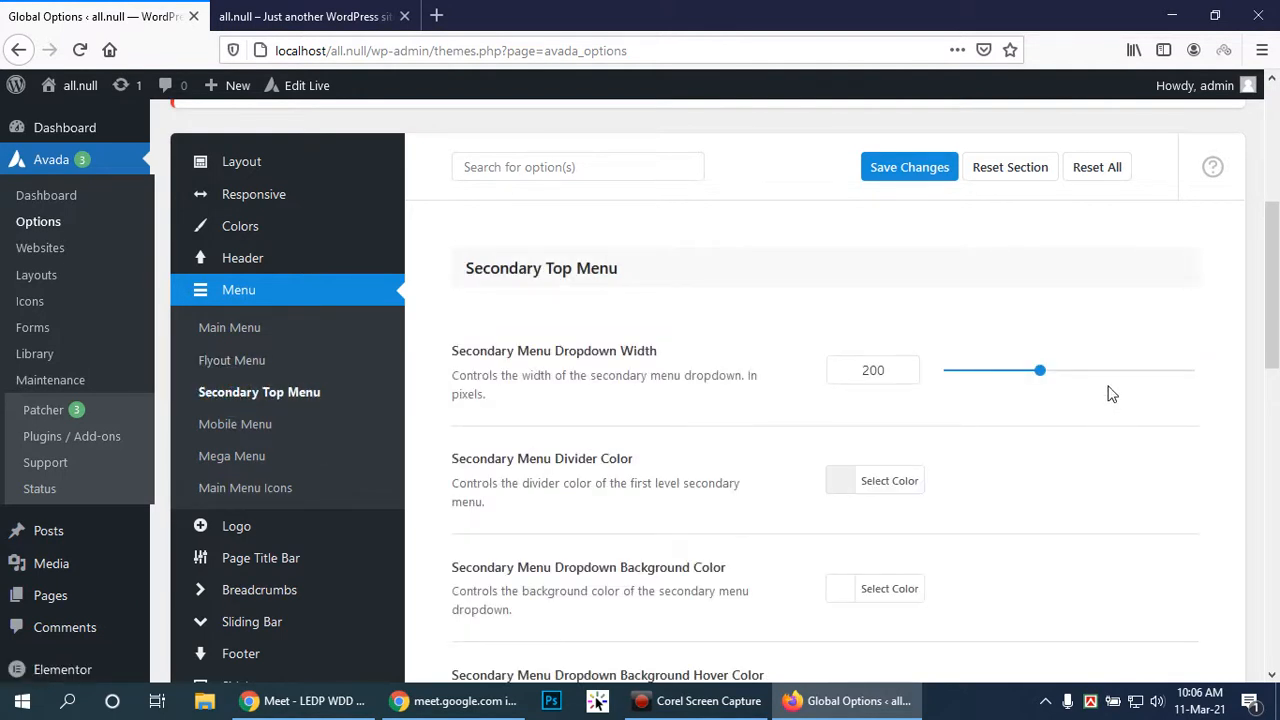
pyautogui.scroll(-5, 1120, 420)
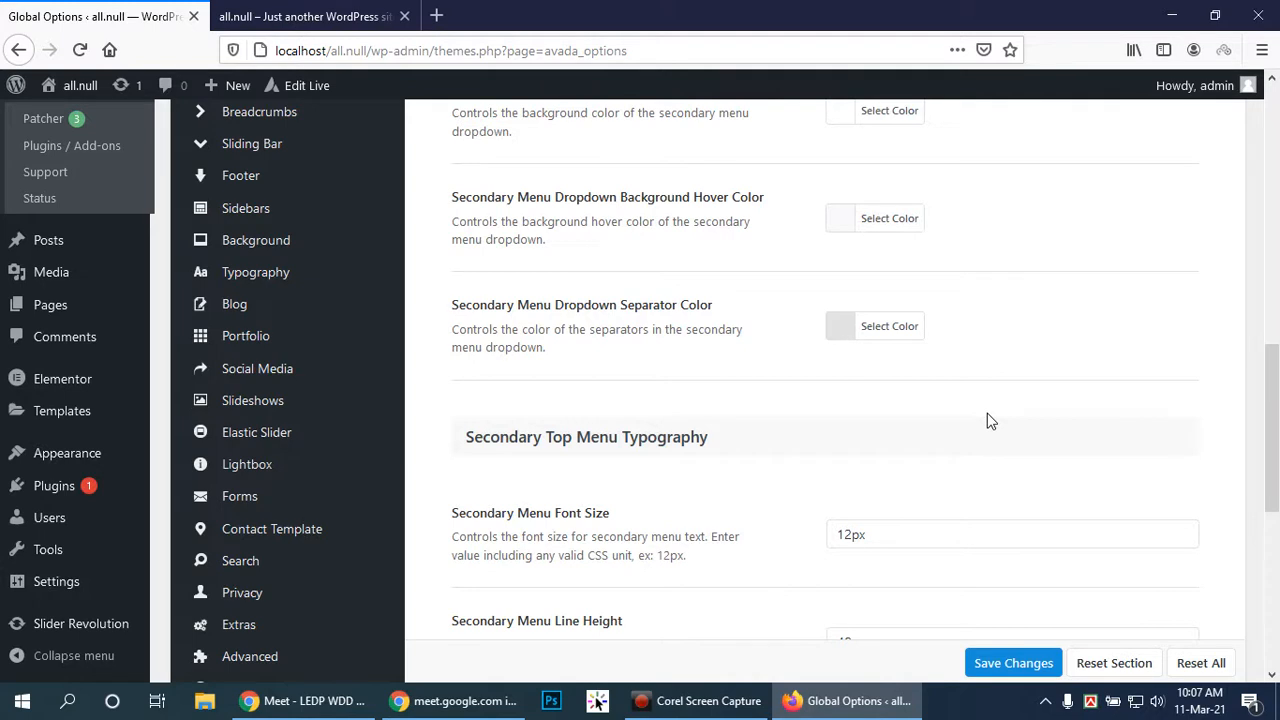
pyautogui.scroll(4, 934, 386)
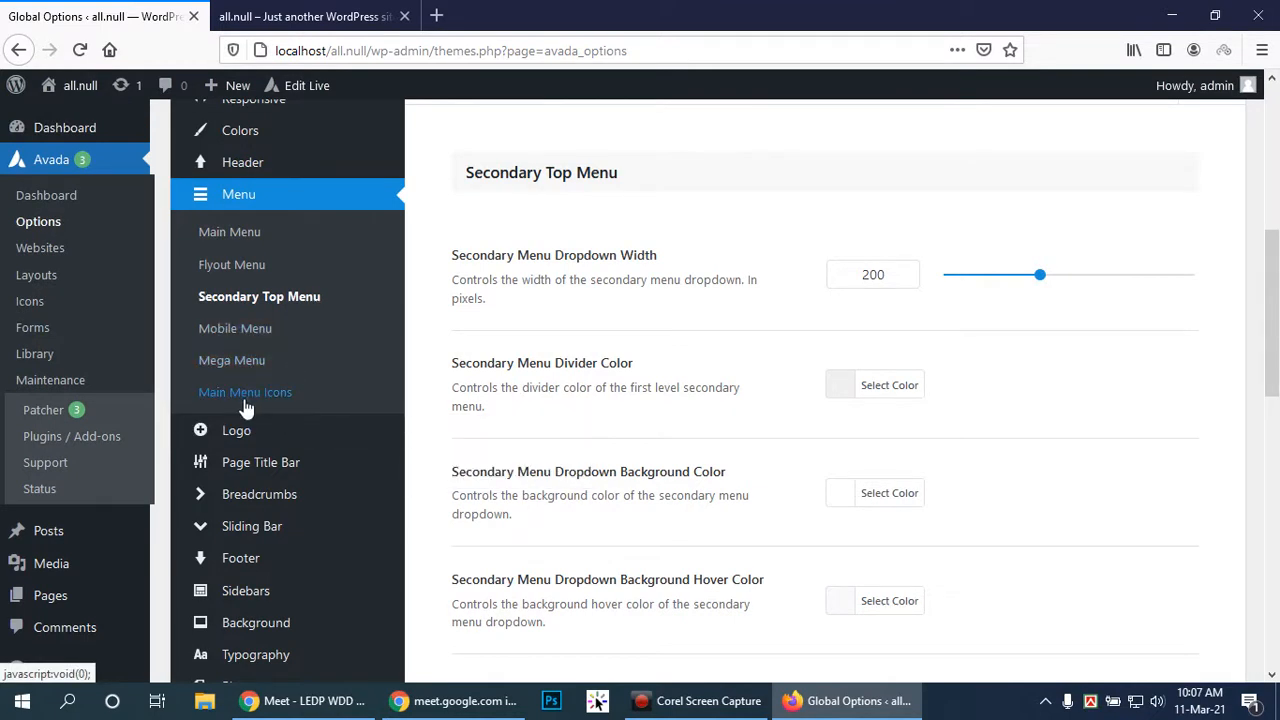
# Open the Logo options and review alignment, margins, and the default, retina, sticky and mobile logos
pyautogui.moveTo(243, 444)
pyautogui.click(230, 430)
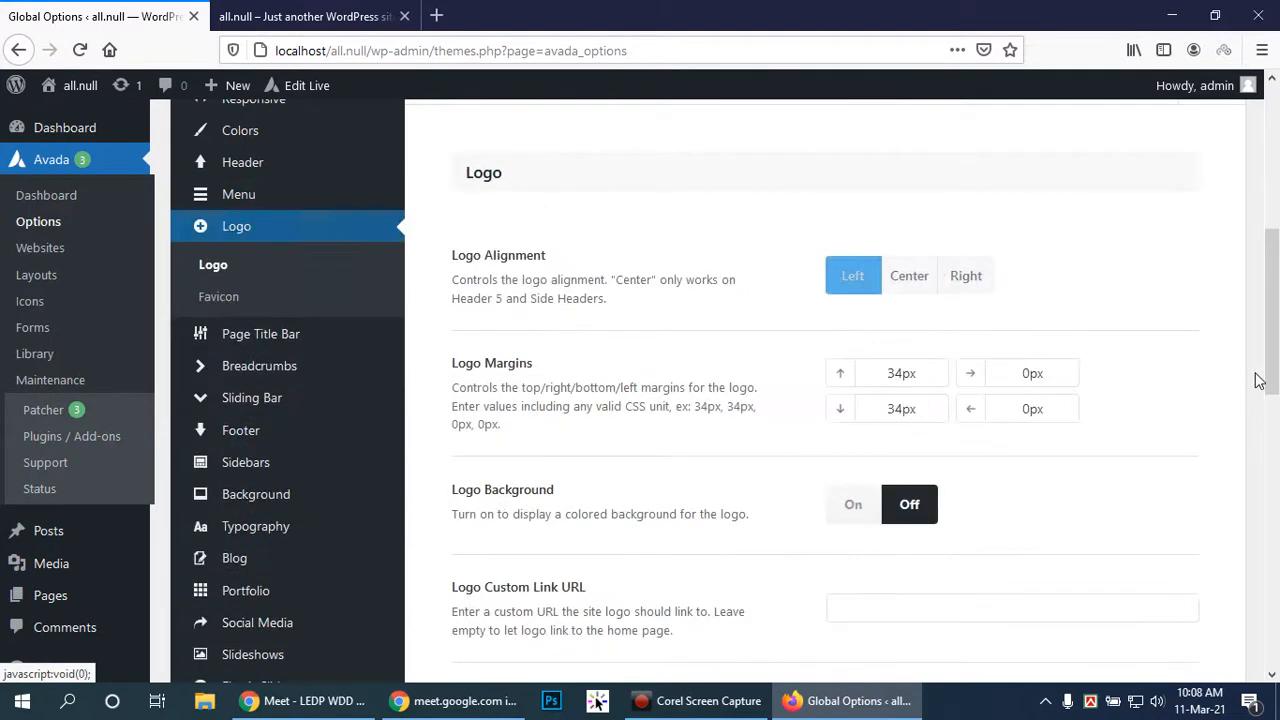
pyautogui.scroll(-2, 1234, 274)
pyautogui.scroll(2, 1234, 274)
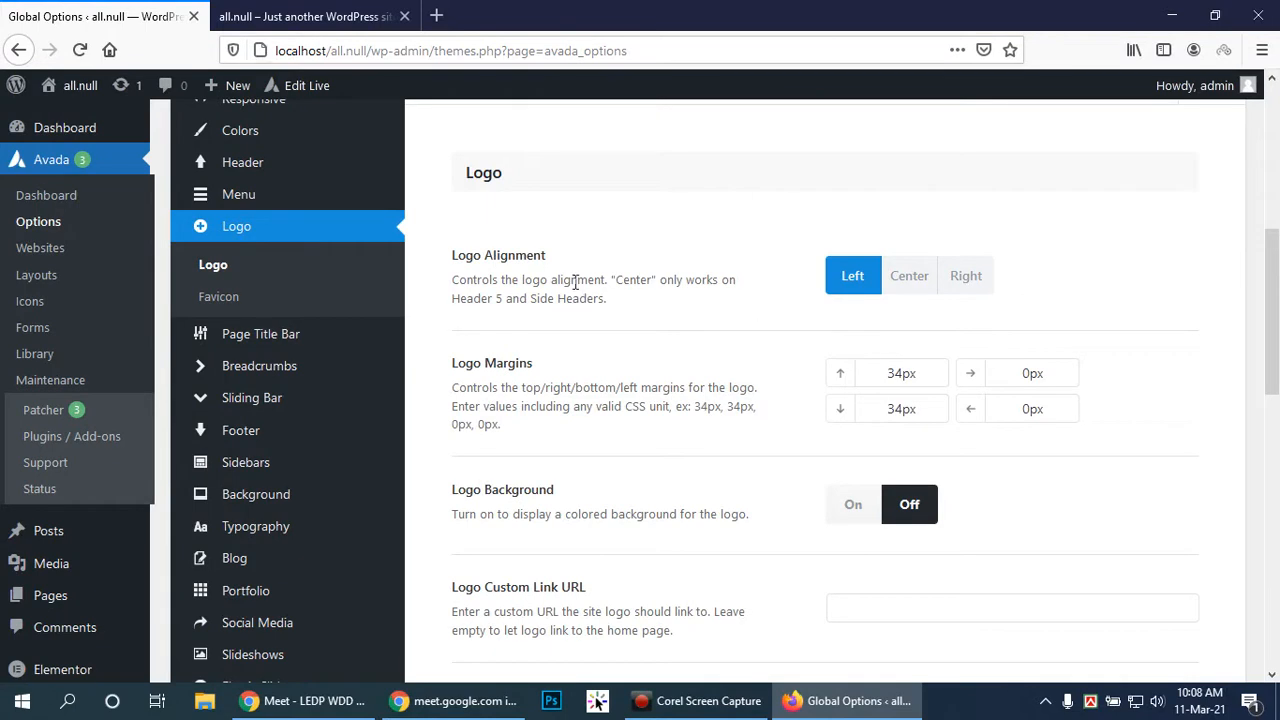
pyautogui.scroll(-1, 970, 312)
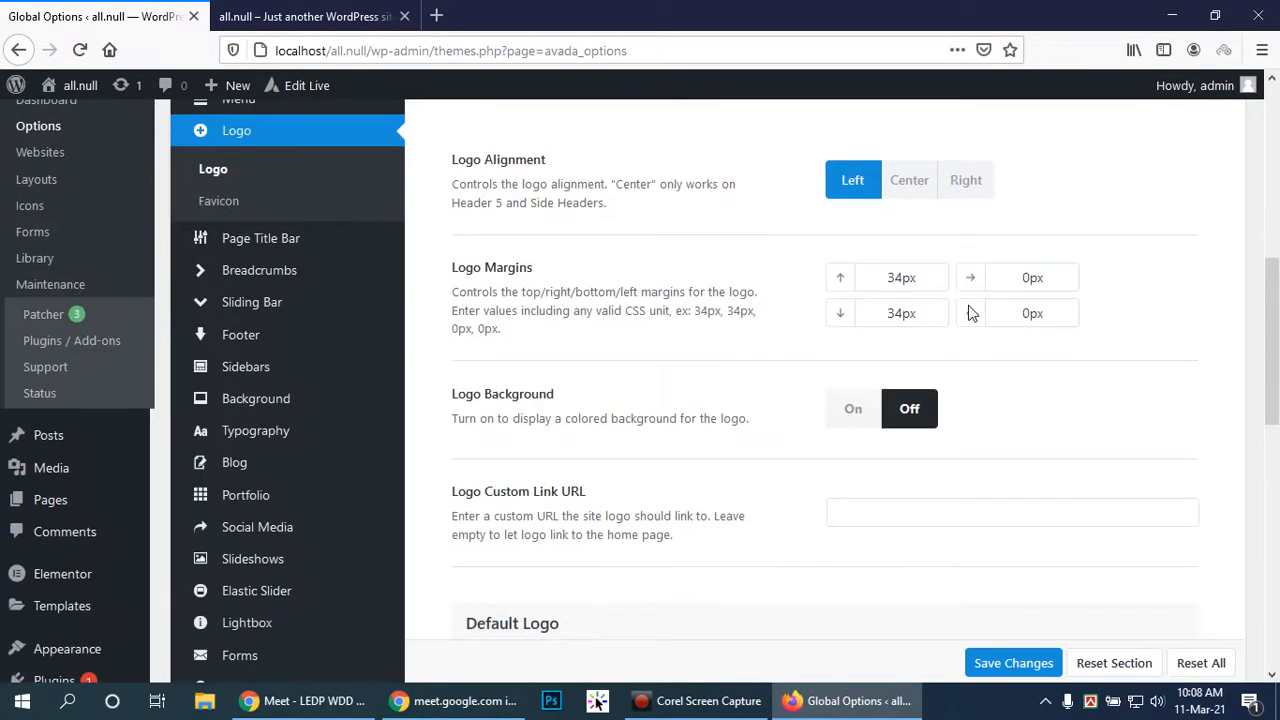
pyautogui.scroll(-1, 1026, 357)
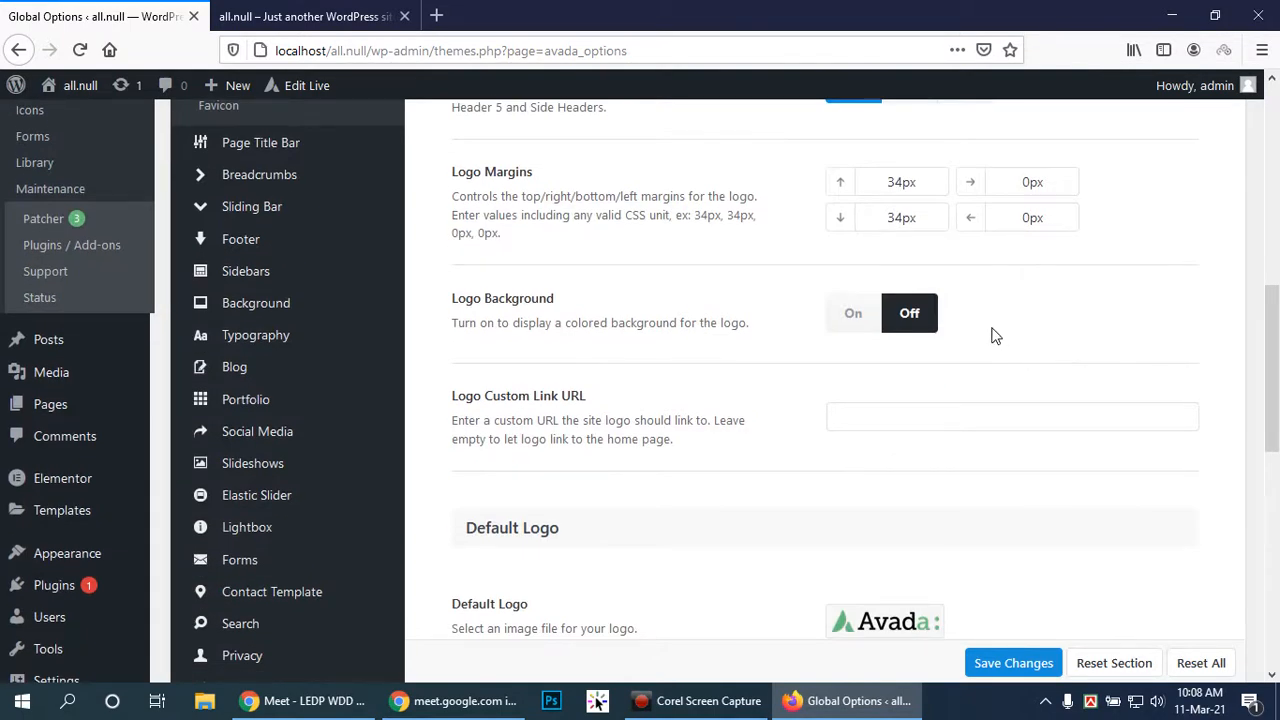
pyautogui.scroll(-2, 991, 334)
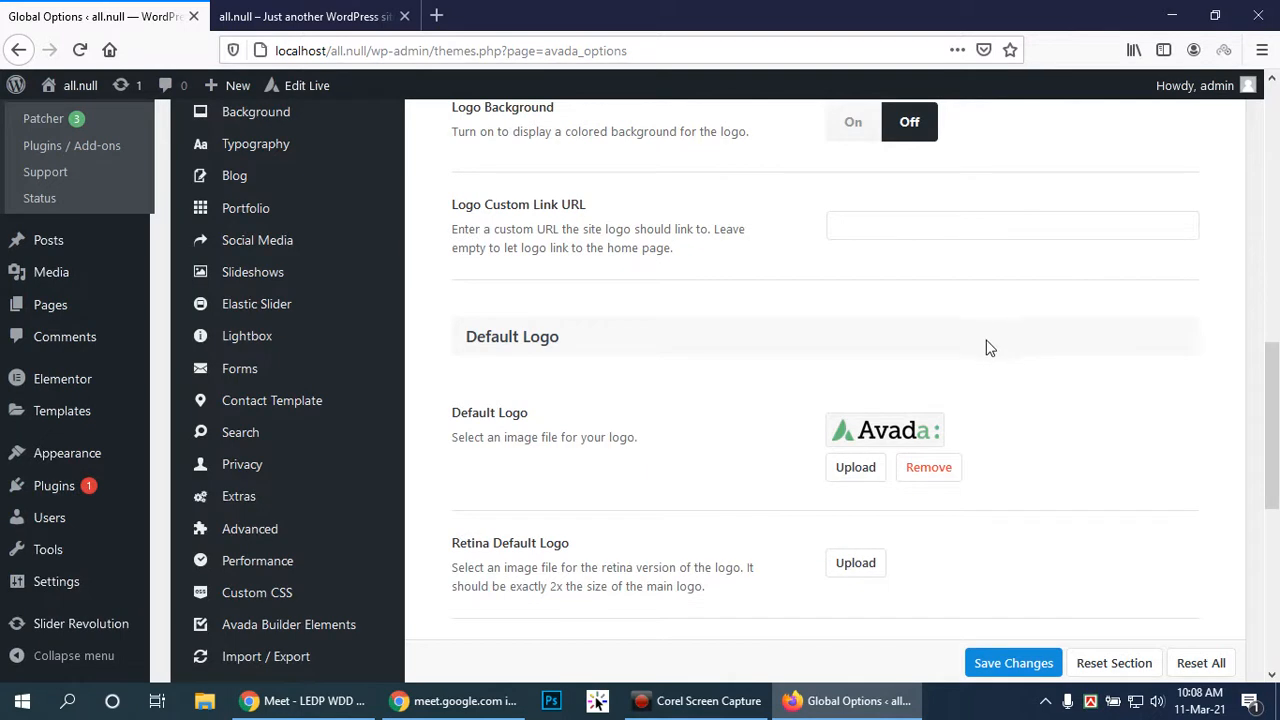
pyautogui.scroll(-2, 986, 345)
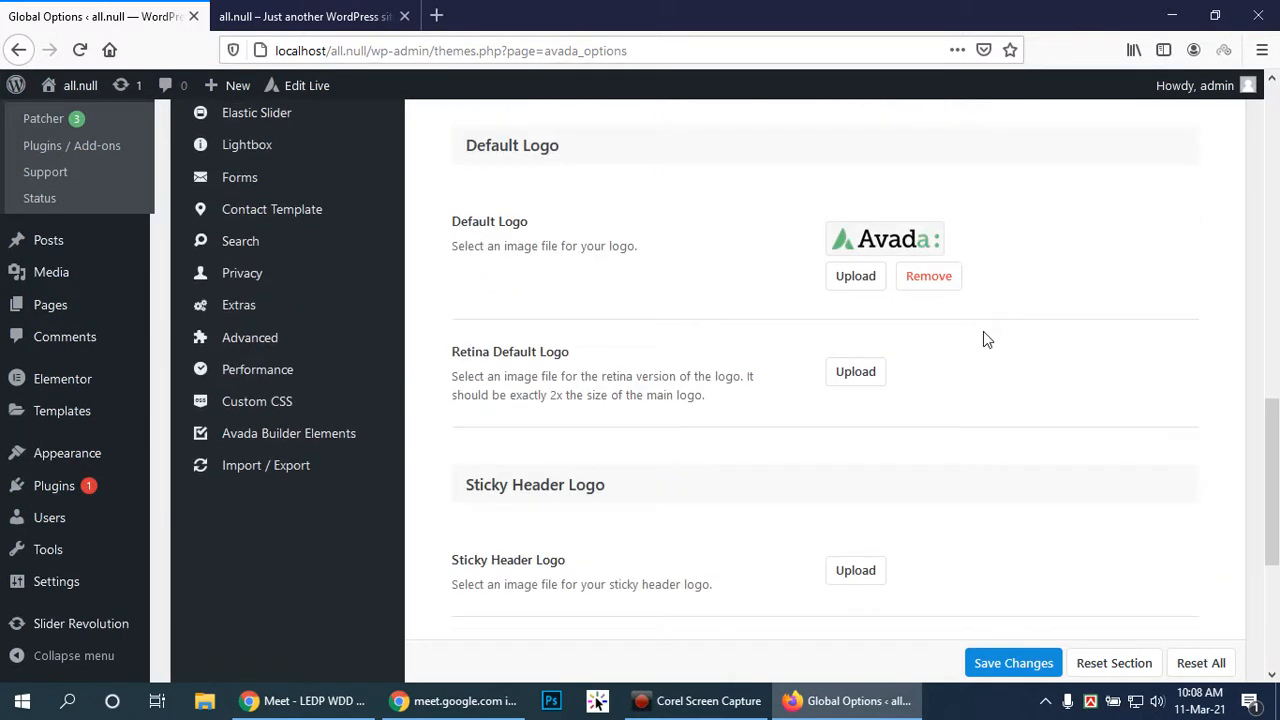
pyautogui.scroll(-2, 984, 331)
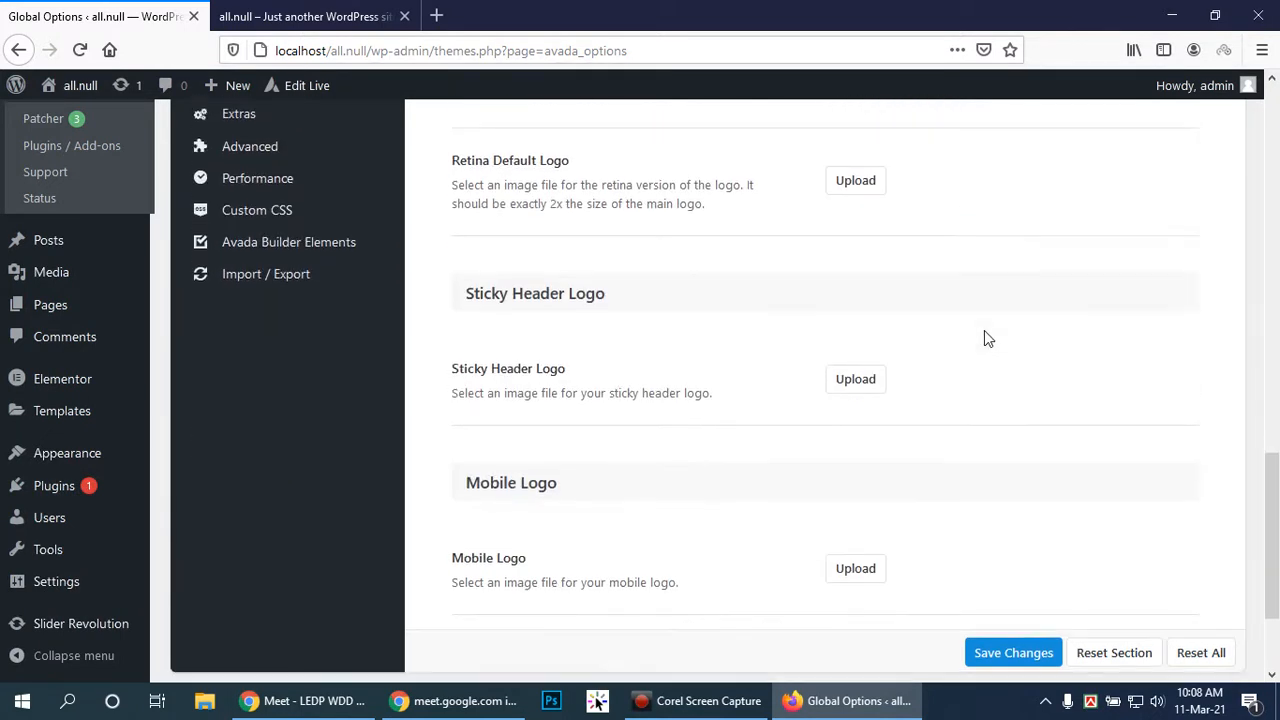
pyautogui.scroll(-2, 983, 331)
pyautogui.scroll(4, 983, 345)
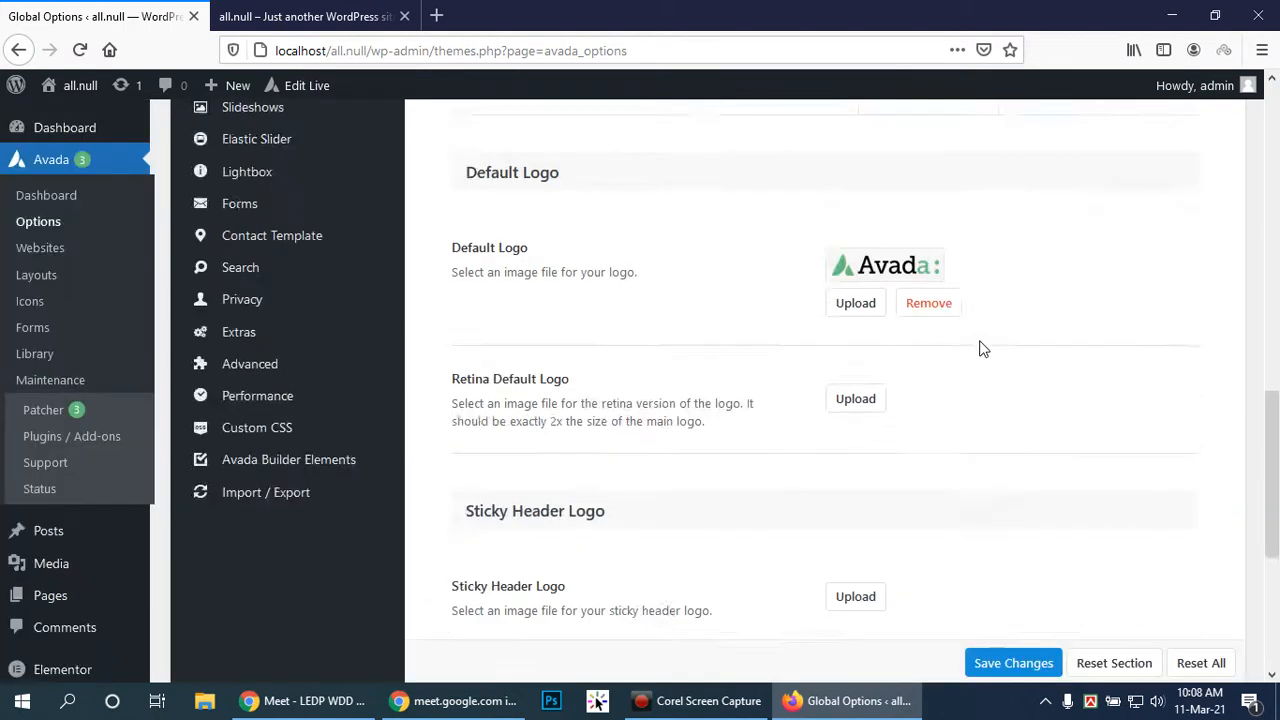
pyautogui.scroll(7, 646, 357)
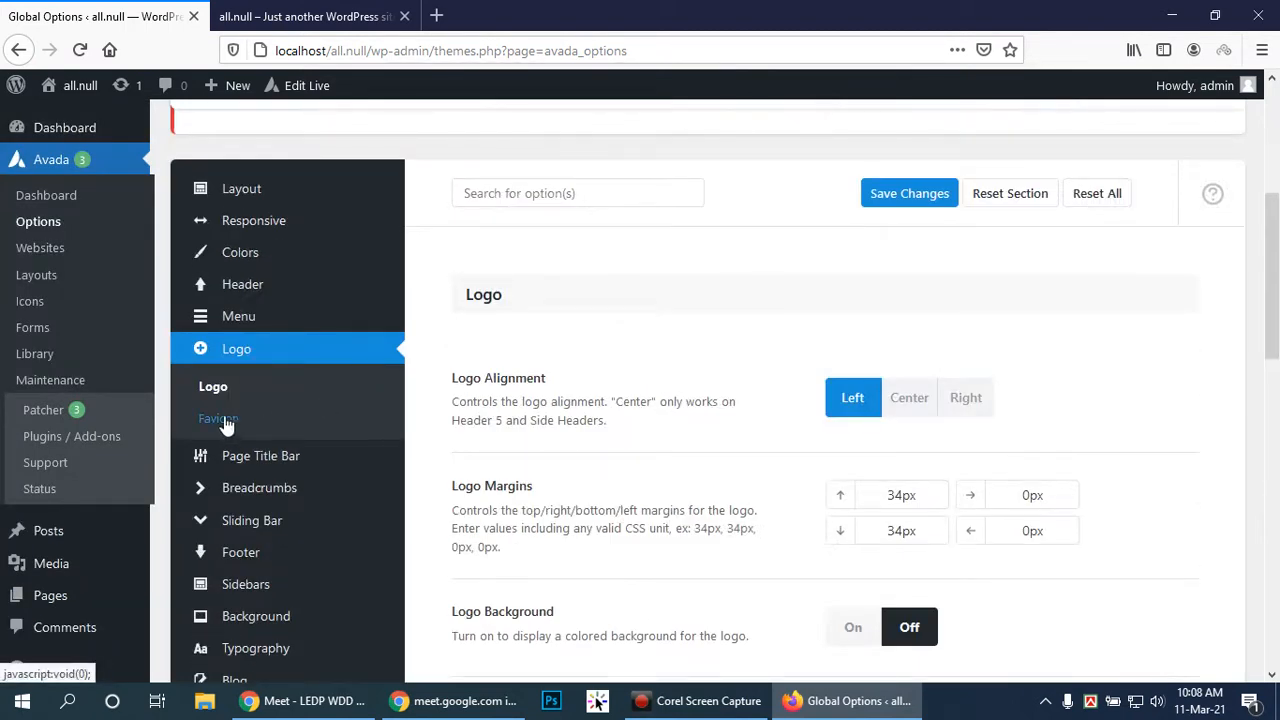
# Open Logo > Favicon to view the unset Favicon, Apple iPhone and Apple iPad icons
pyautogui.click(219, 419)
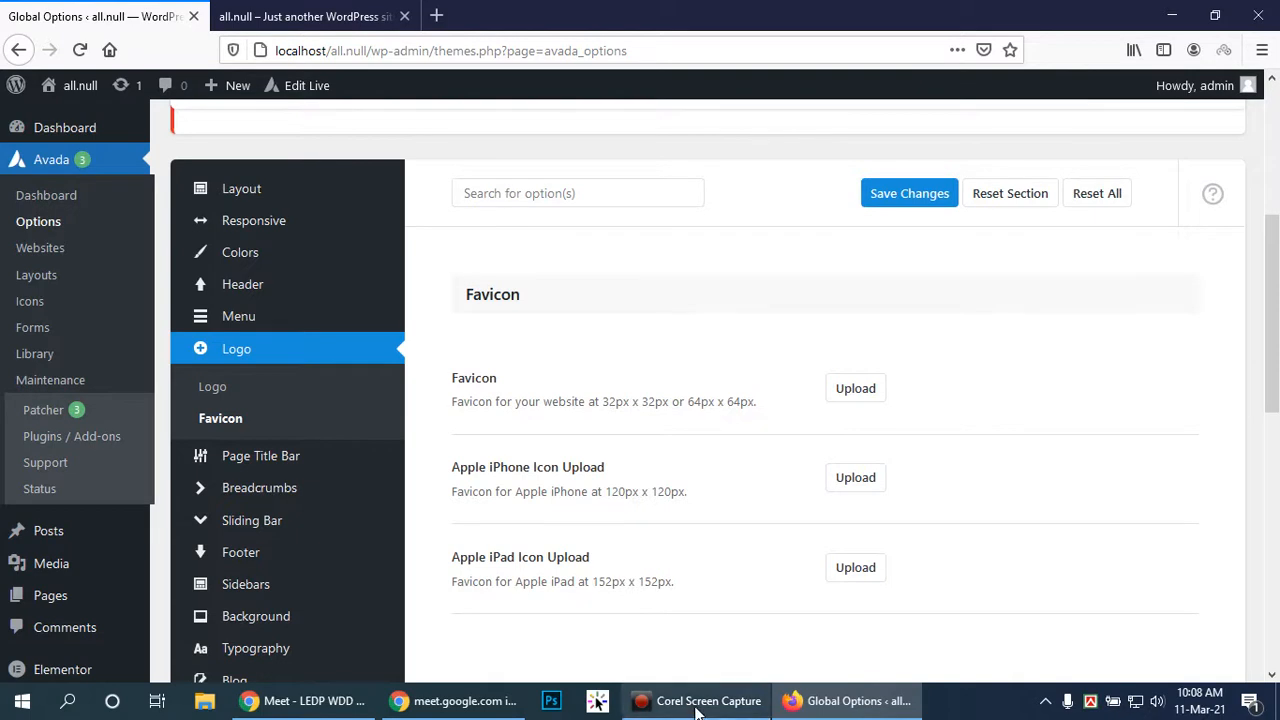
pyautogui.scroll(-1, 939, 455)
pyautogui.scroll(-1, 939, 456)
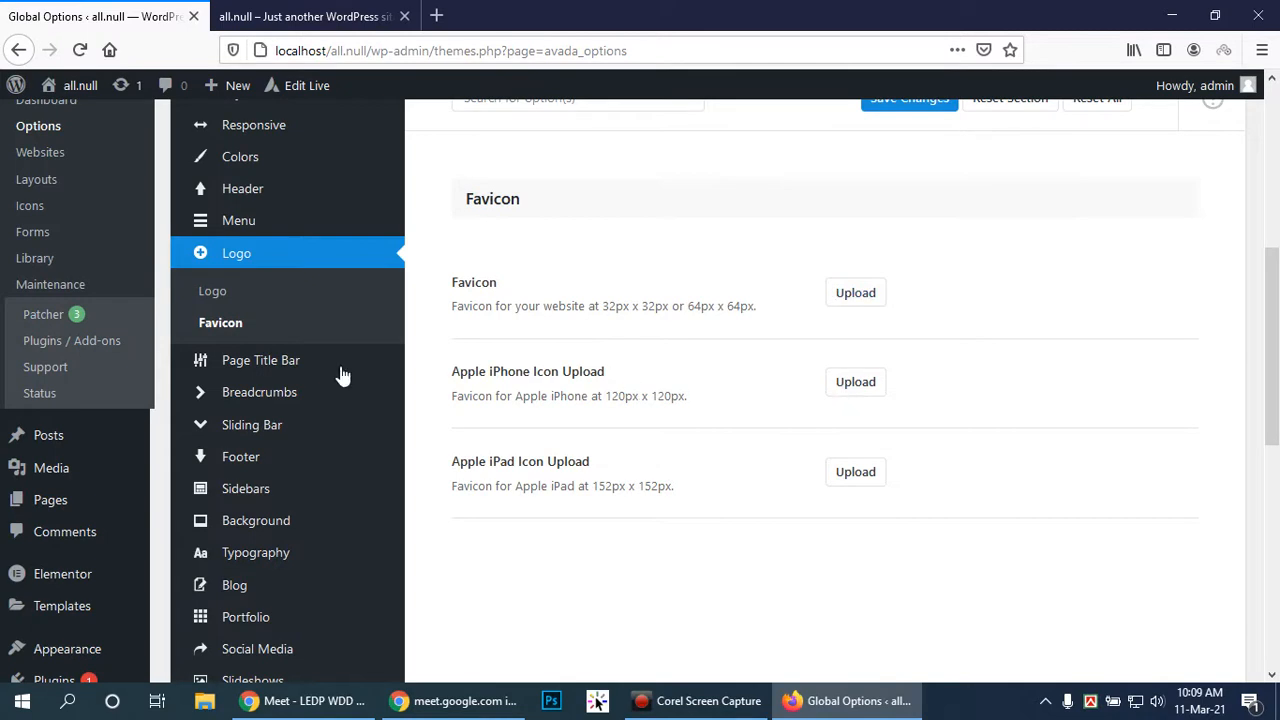
# In the Page Title Bar options, turn off the page title bar headings
pyautogui.click(262, 362)
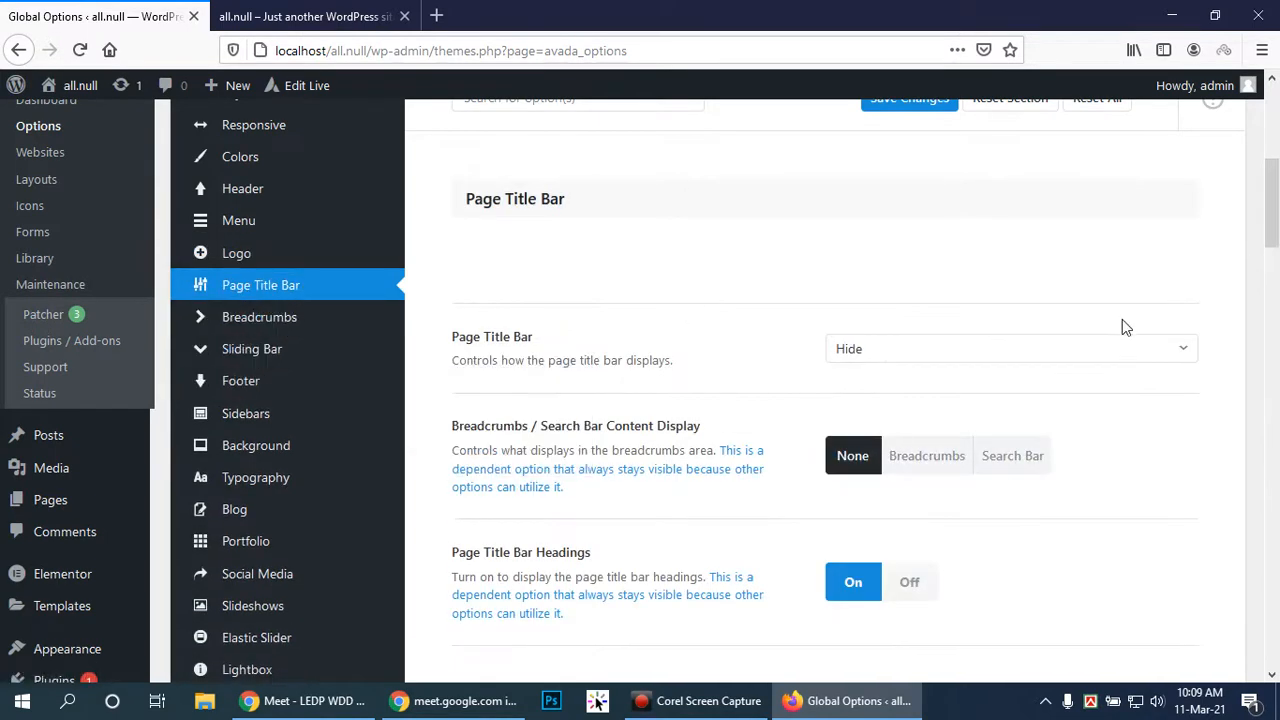
pyautogui.scroll(-2, 1120, 316)
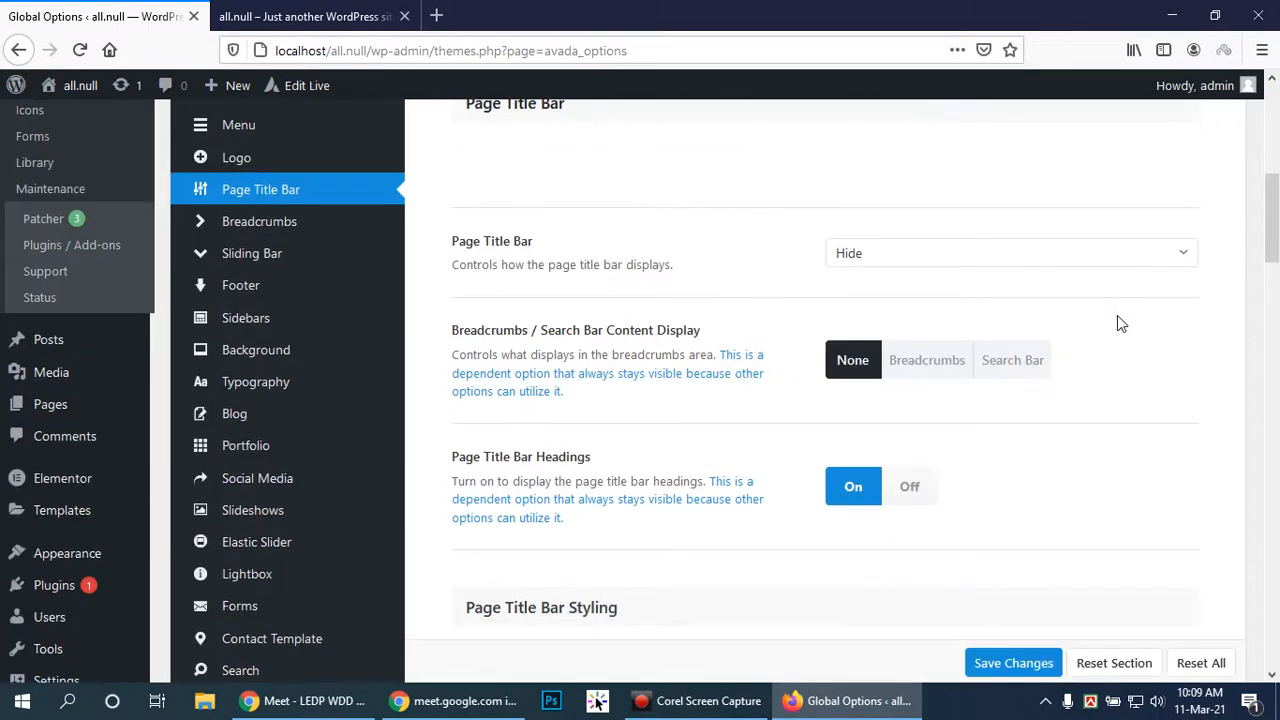
pyautogui.click(905, 494)
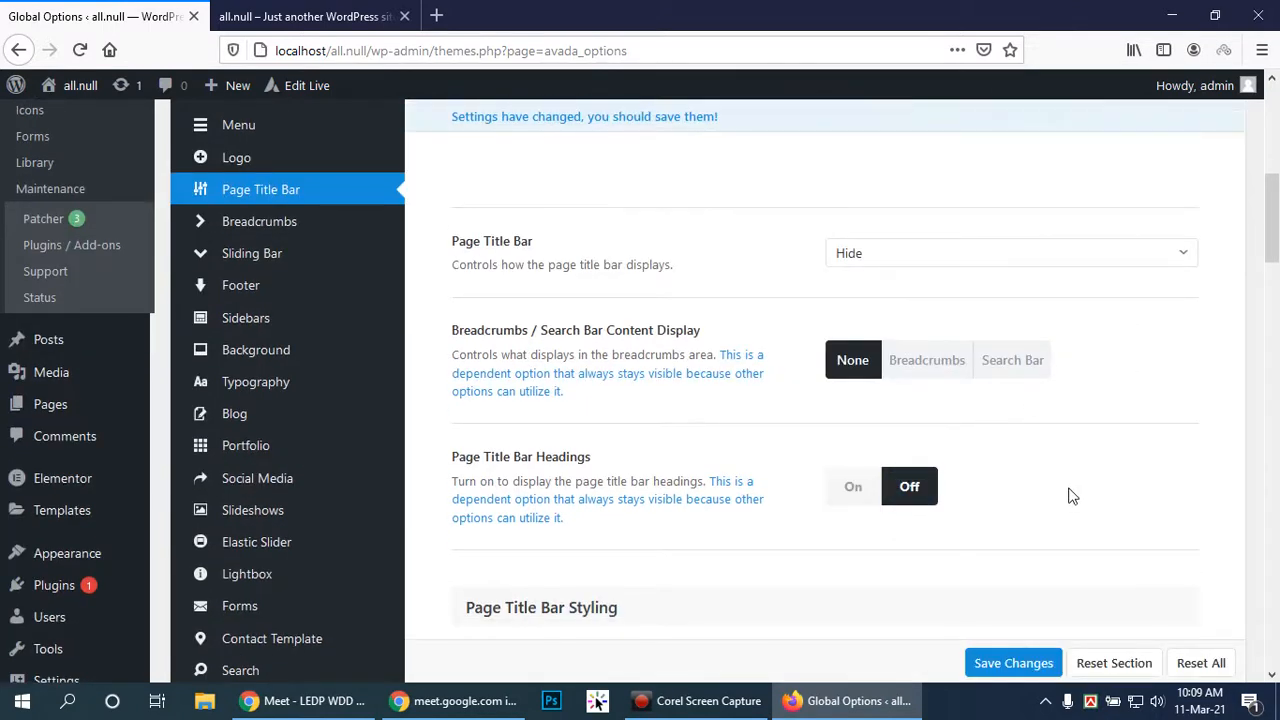
pyautogui.scroll(4, 1040, 432)
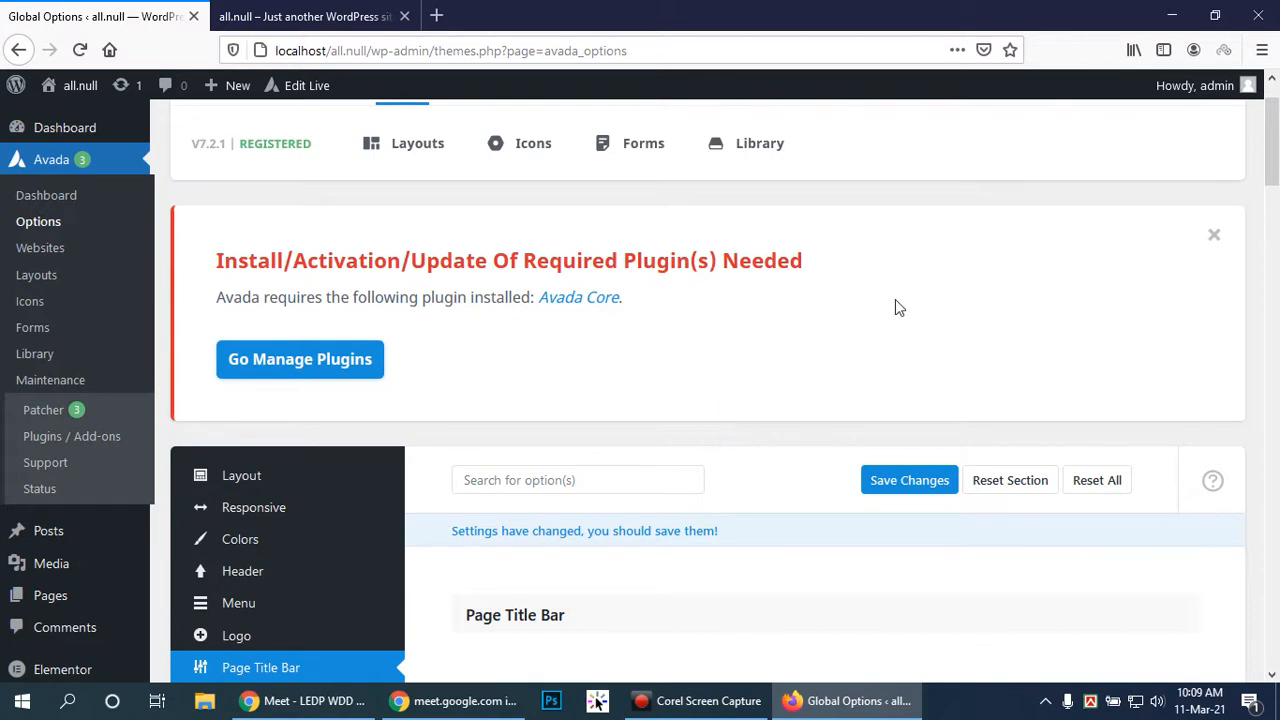
pyautogui.scroll(-3, 905, 305)
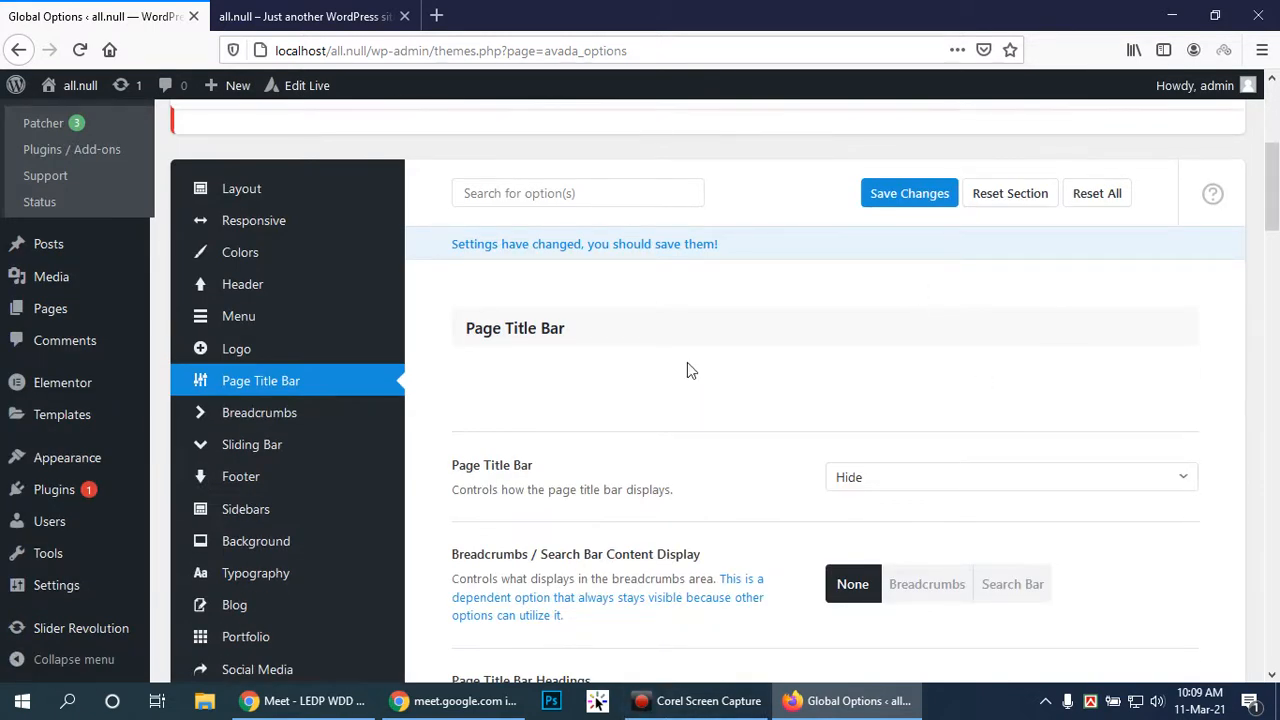
pyautogui.scroll(-1, 885, 372)
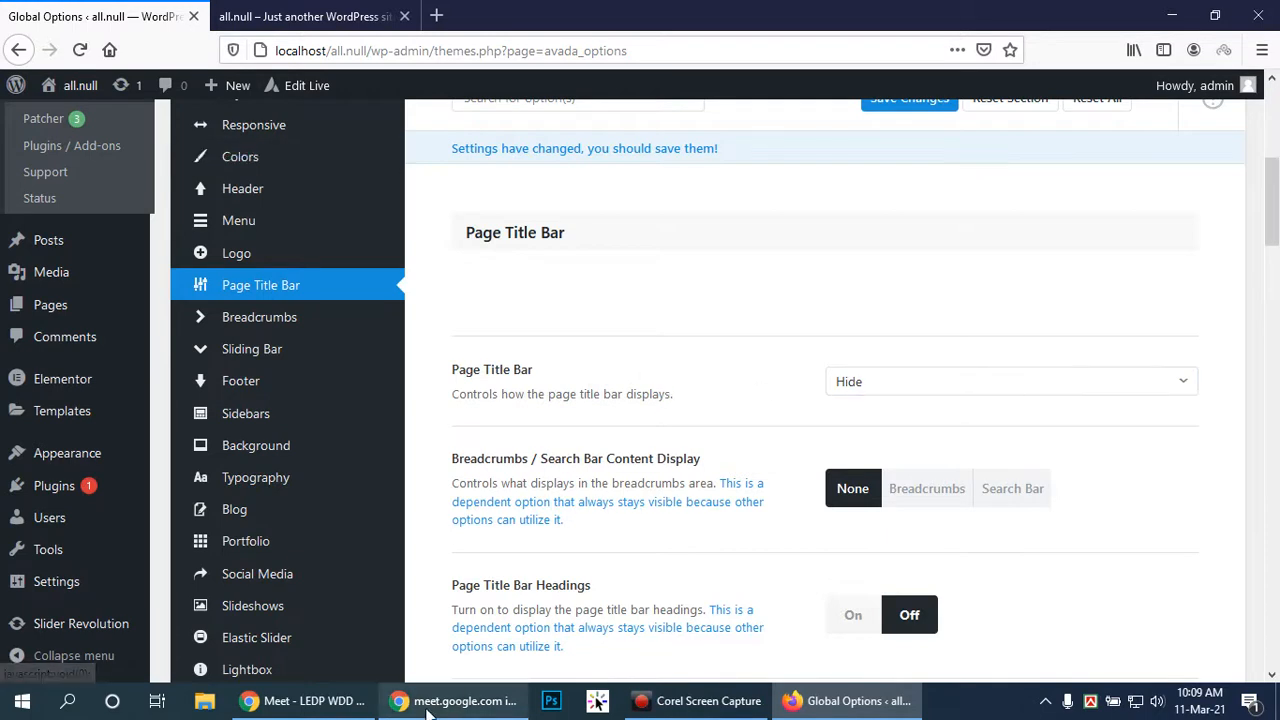
# Dismiss the video call prompt and set Breadcrumbs / Search Bar Content Display to Search Bar
pyautogui.click(320, 706)
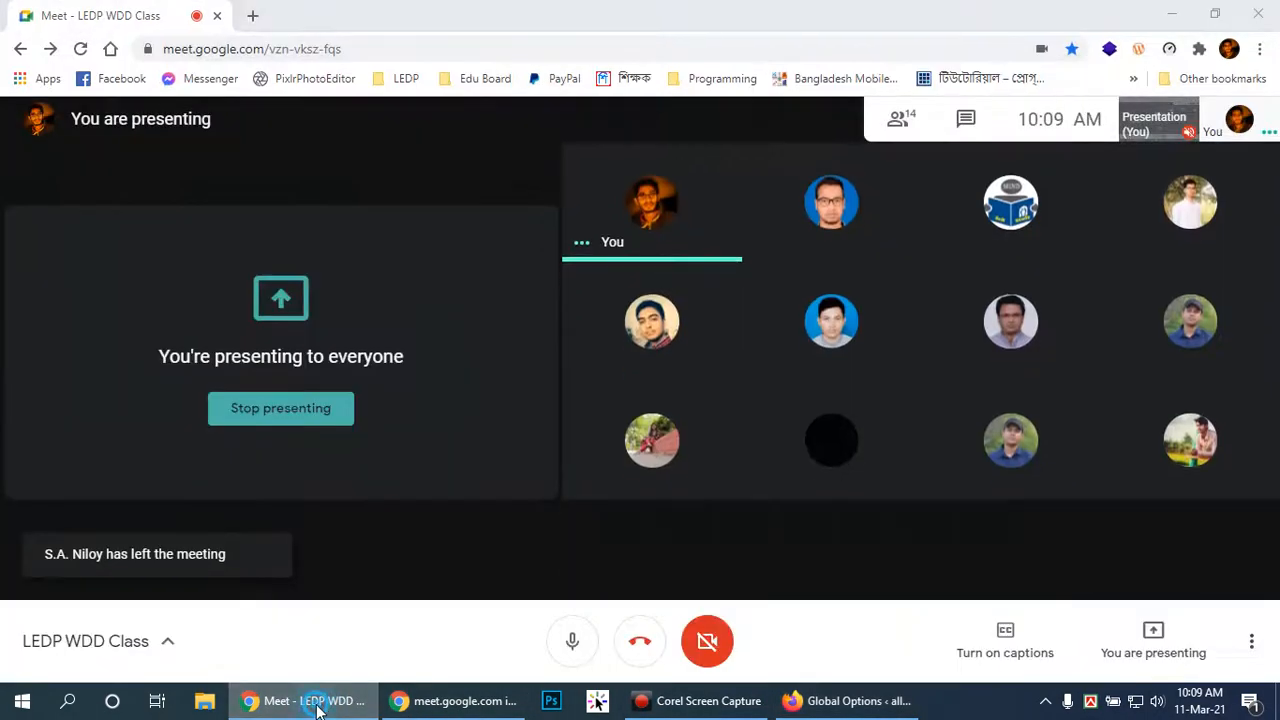
pyautogui.click(320, 700)
pyautogui.scroll(-1, 1063, 379)
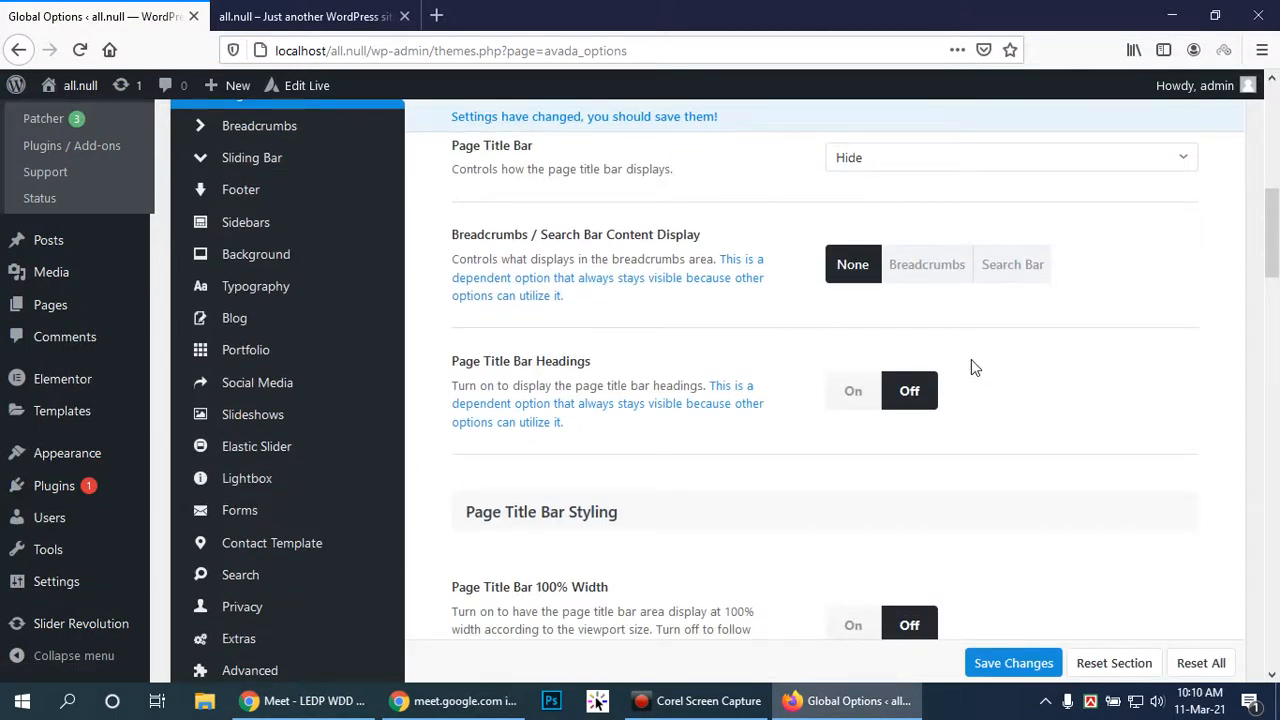
pyautogui.click(1010, 270)
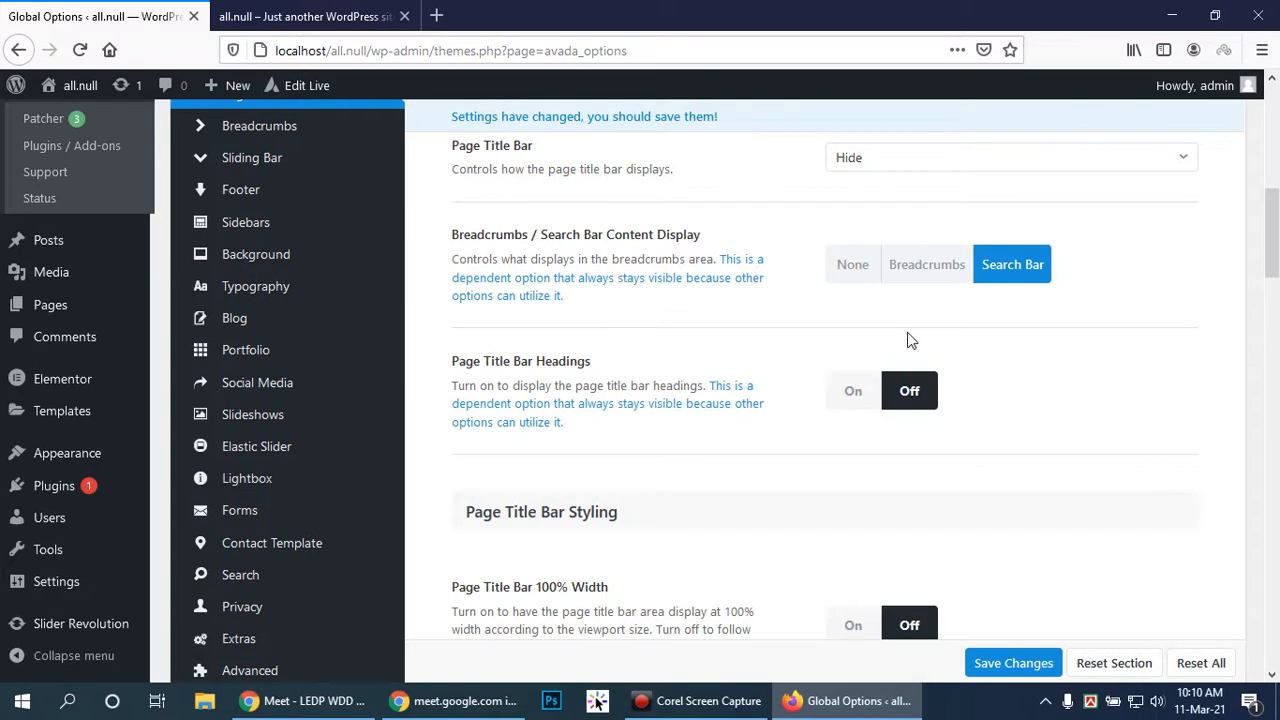
# Switch to the all.null site's front page tab
pyautogui.scroll(2, 1035, 375)
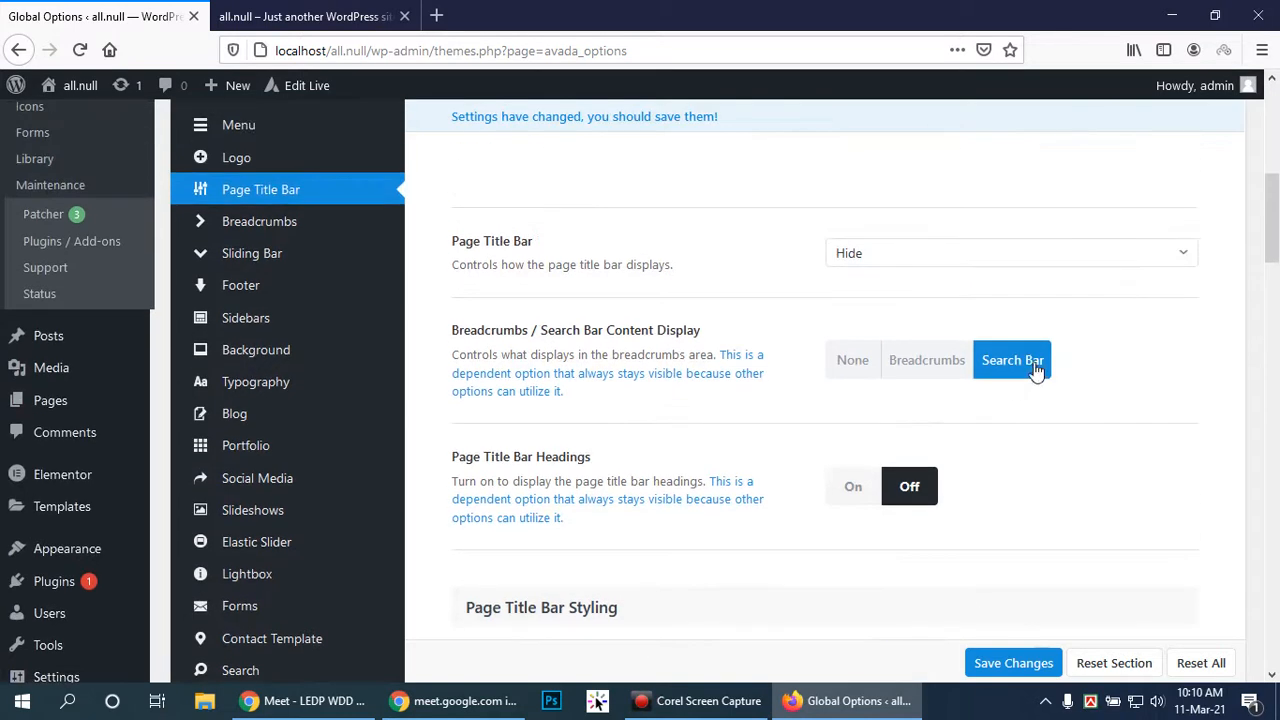
pyautogui.click(298, 10)
pyautogui.scroll(4, 874, 271)
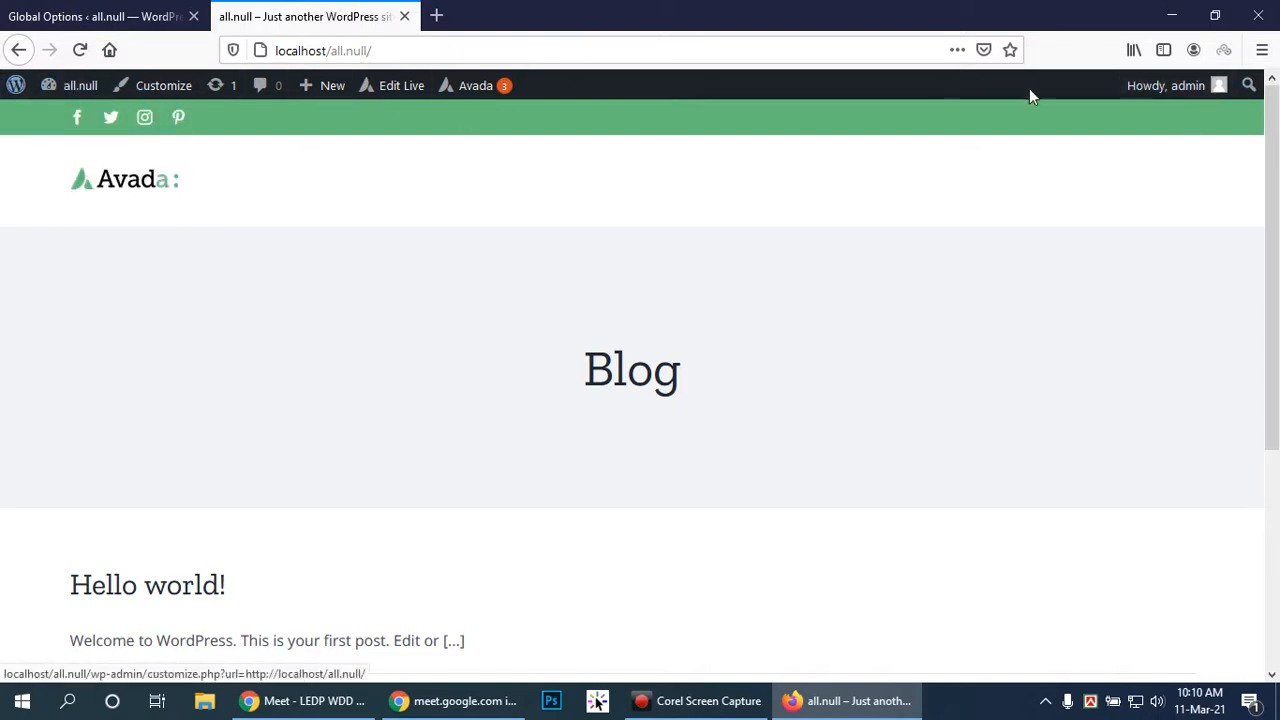
# Back in Global Options, change Page Title Bar Height to 30px
pyautogui.click(101, 20)
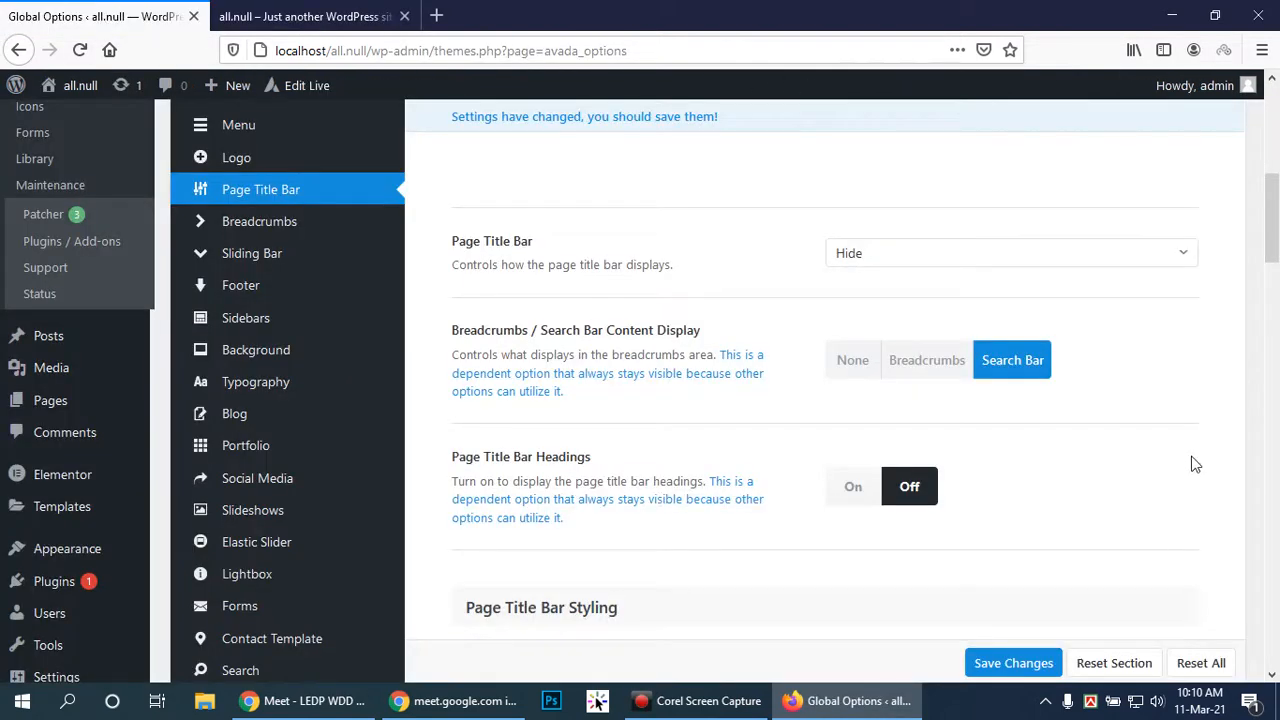
pyautogui.moveTo(1274, 238); pyautogui.dragTo(1277, 245)
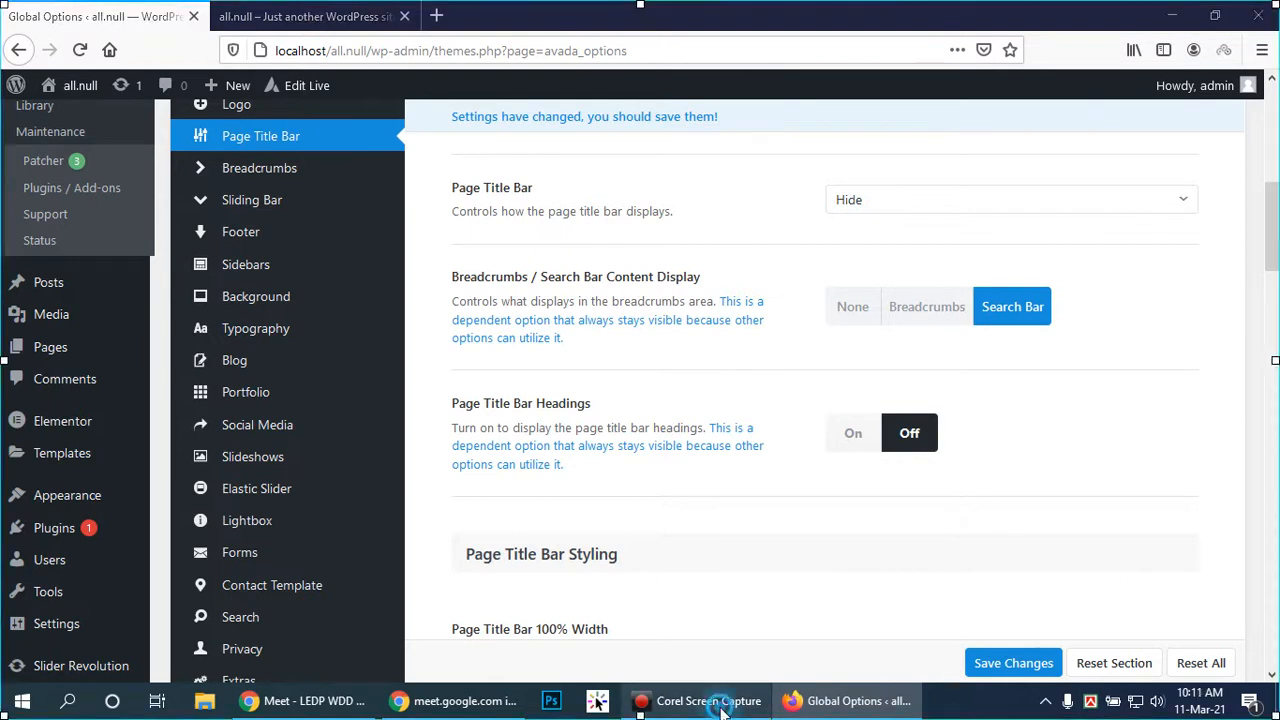
pyautogui.scroll(-4, 874, 460)
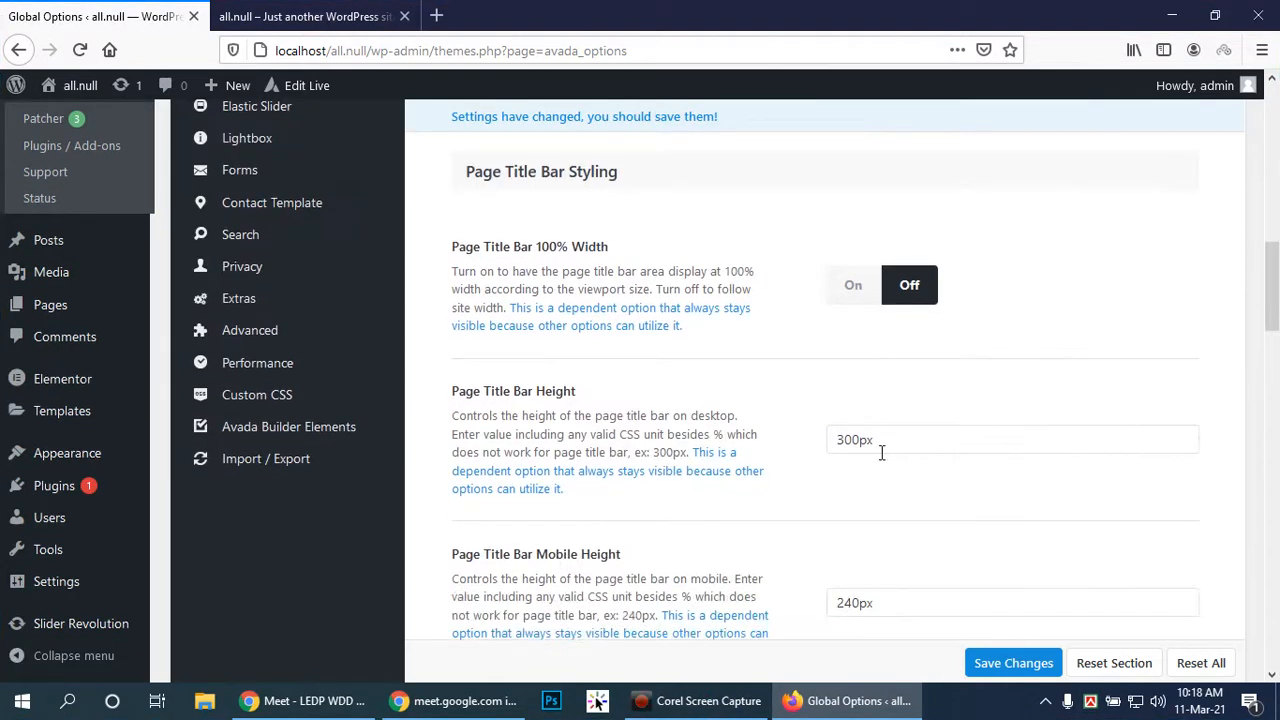
pyautogui.click(882, 453)
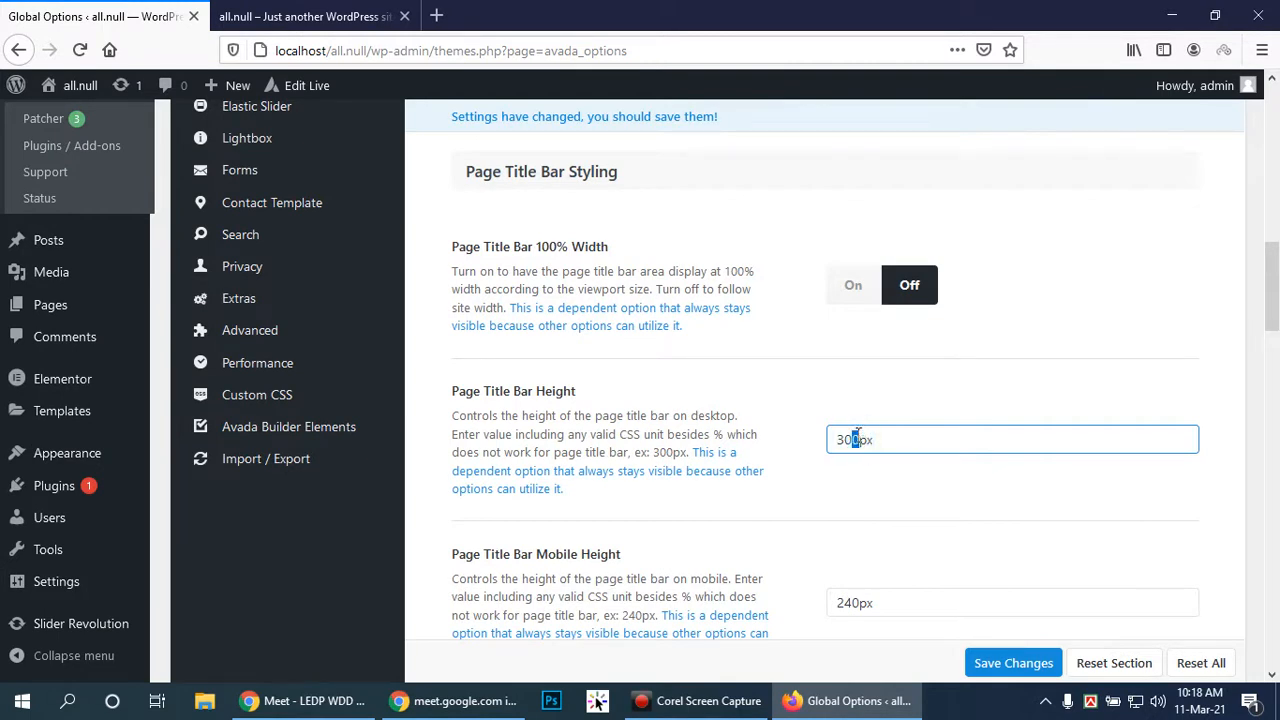
pyautogui.click(892, 472)
# Change Page Title Bar Mobile Height from 240px to 20px
pyautogui.scroll(-2, 912, 466)
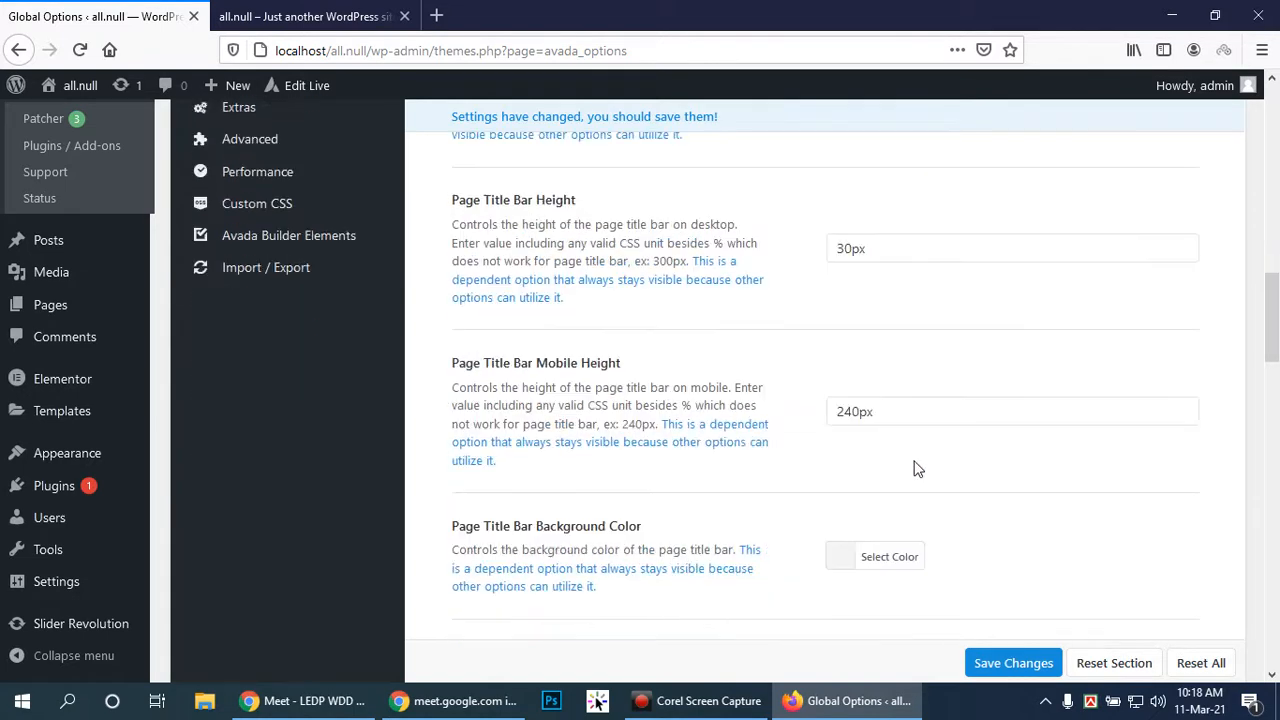
pyautogui.scroll(-1, 900, 468)
pyautogui.click(858, 316)
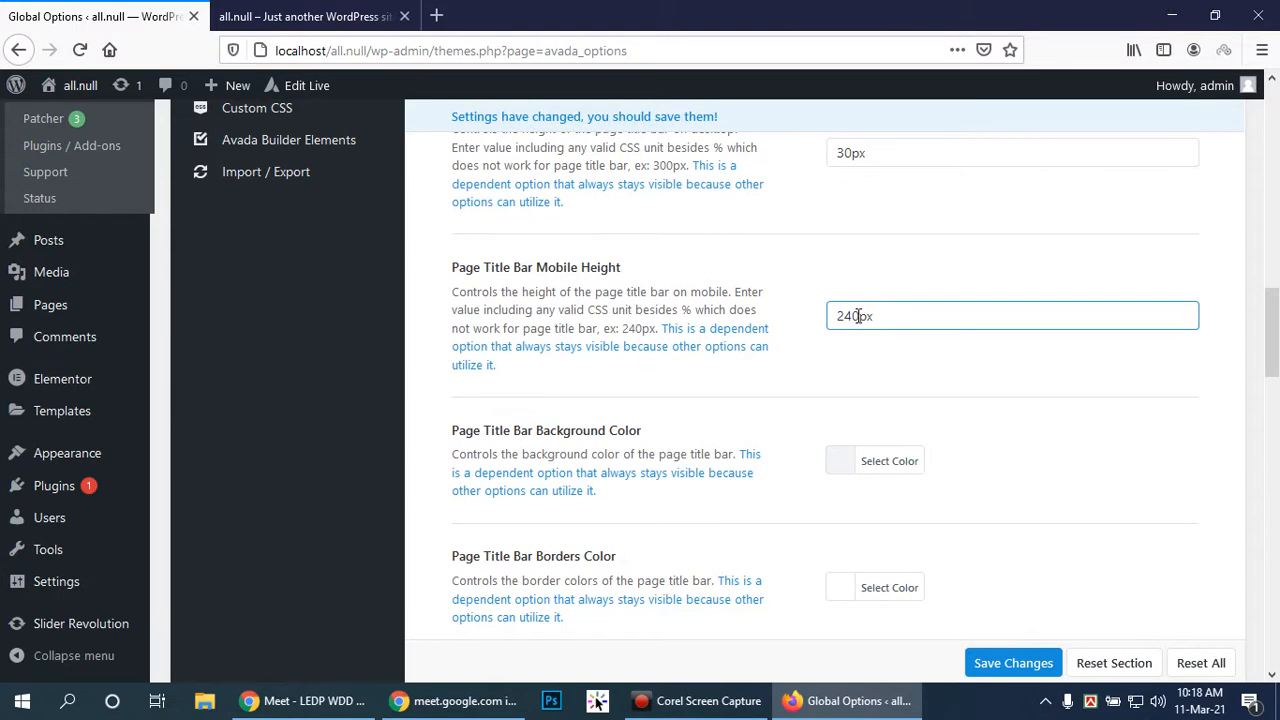
pyautogui.moveTo(858, 316); pyautogui.dragTo(848, 320)
# Set the title bar Mobile Height to 20px and Heading Font Size to 18px
pyautogui.write('0')
pyautogui.scroll(-3, 976, 379)
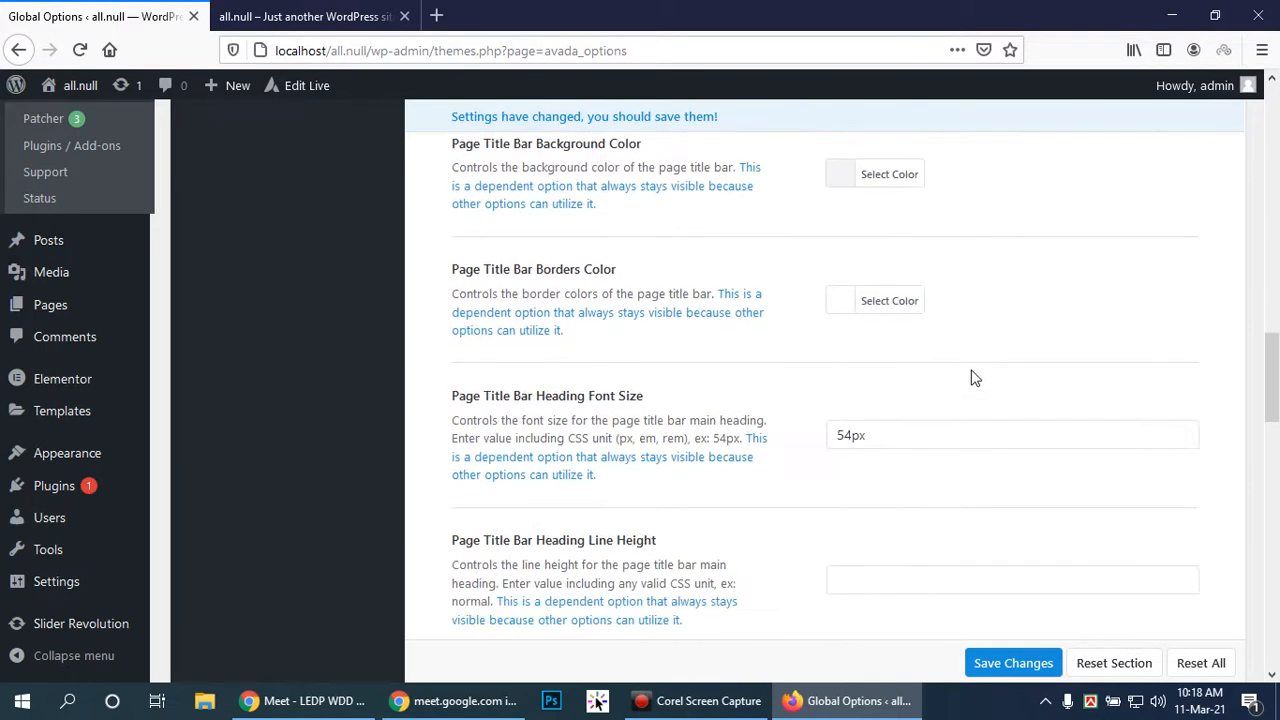
pyautogui.click(851, 435)
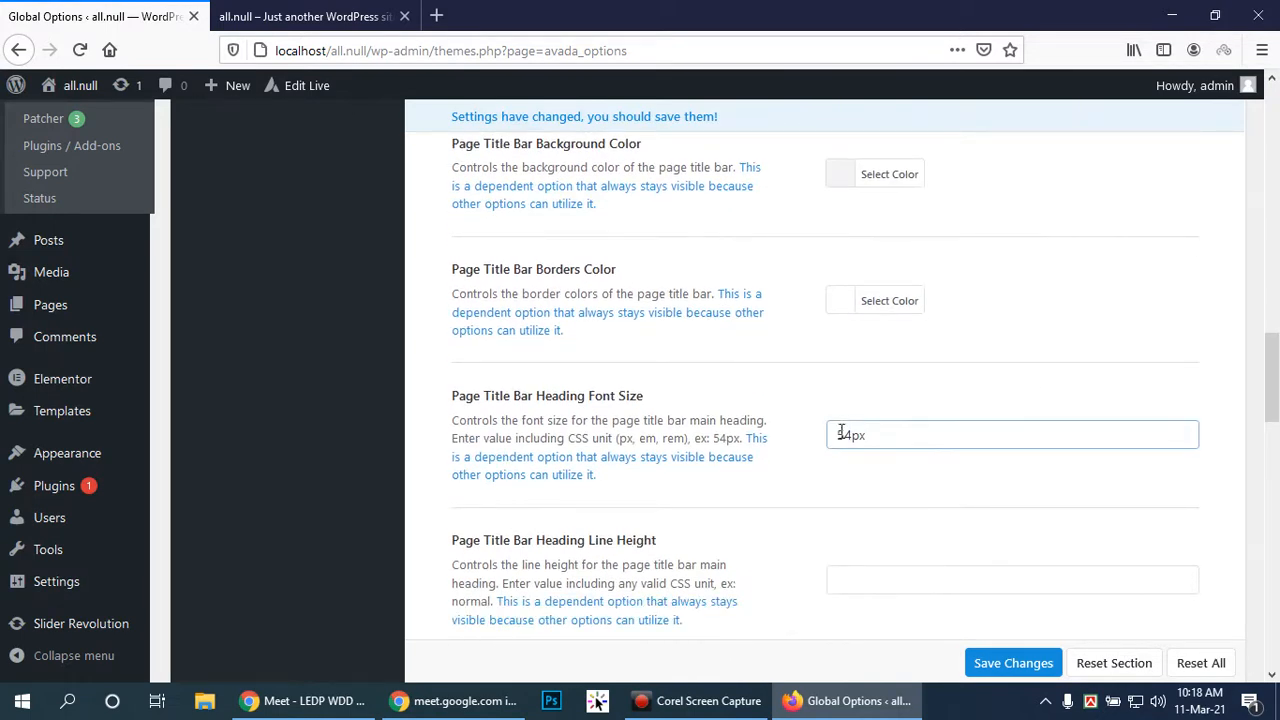
pyautogui.moveTo(851, 435); pyautogui.dragTo(833, 443)
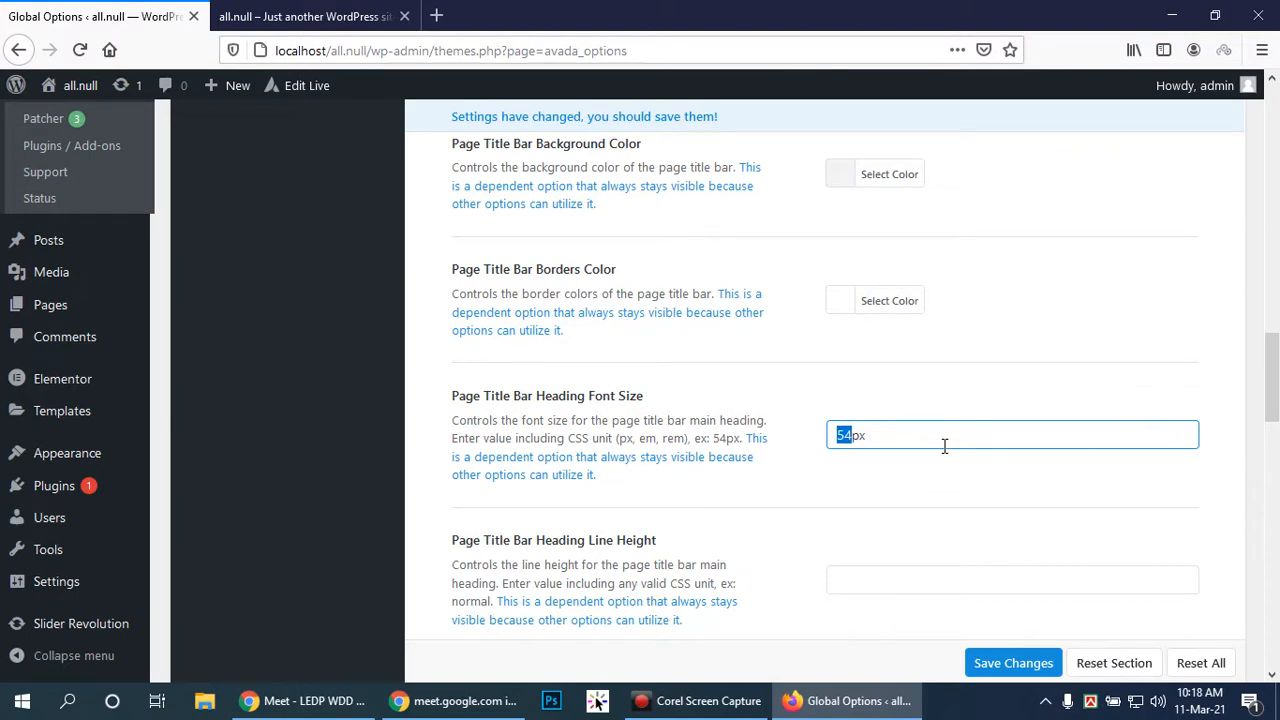
pyautogui.write('18')
pyautogui.click(928, 501)
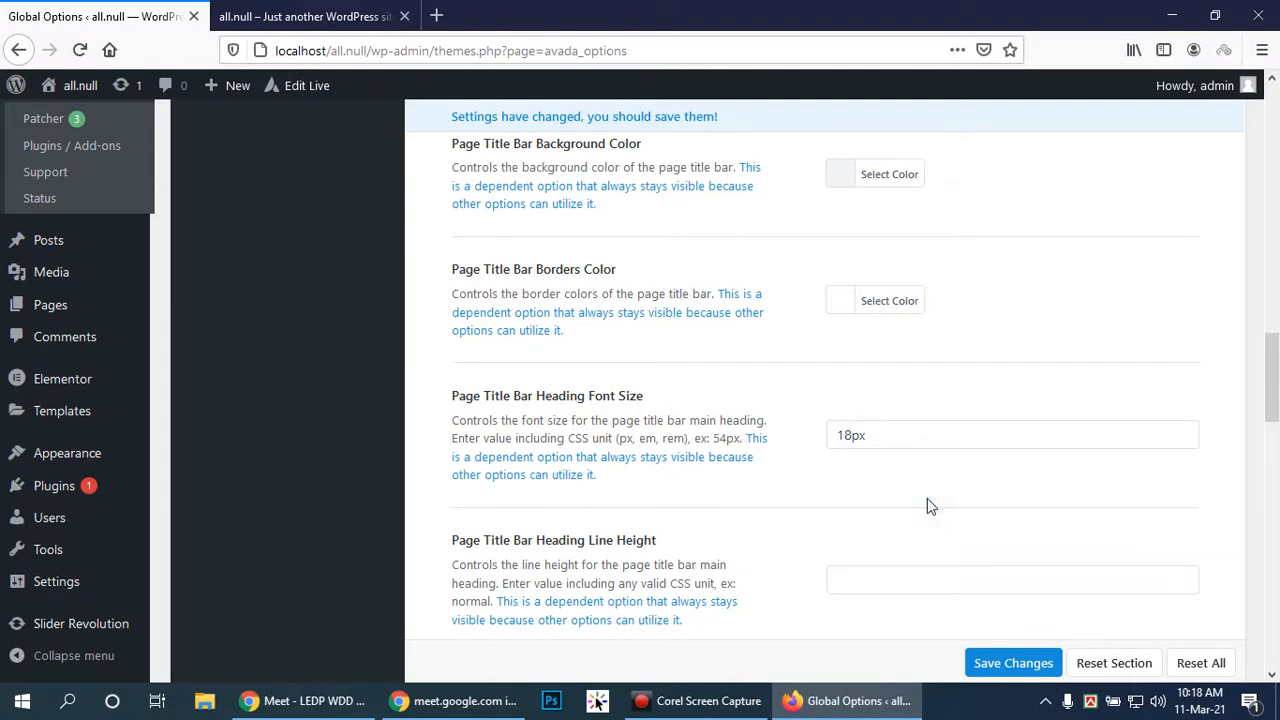
# Toggle Parallax Background Image on and back off, then save the theme options
pyautogui.scroll(-5, 927, 500)
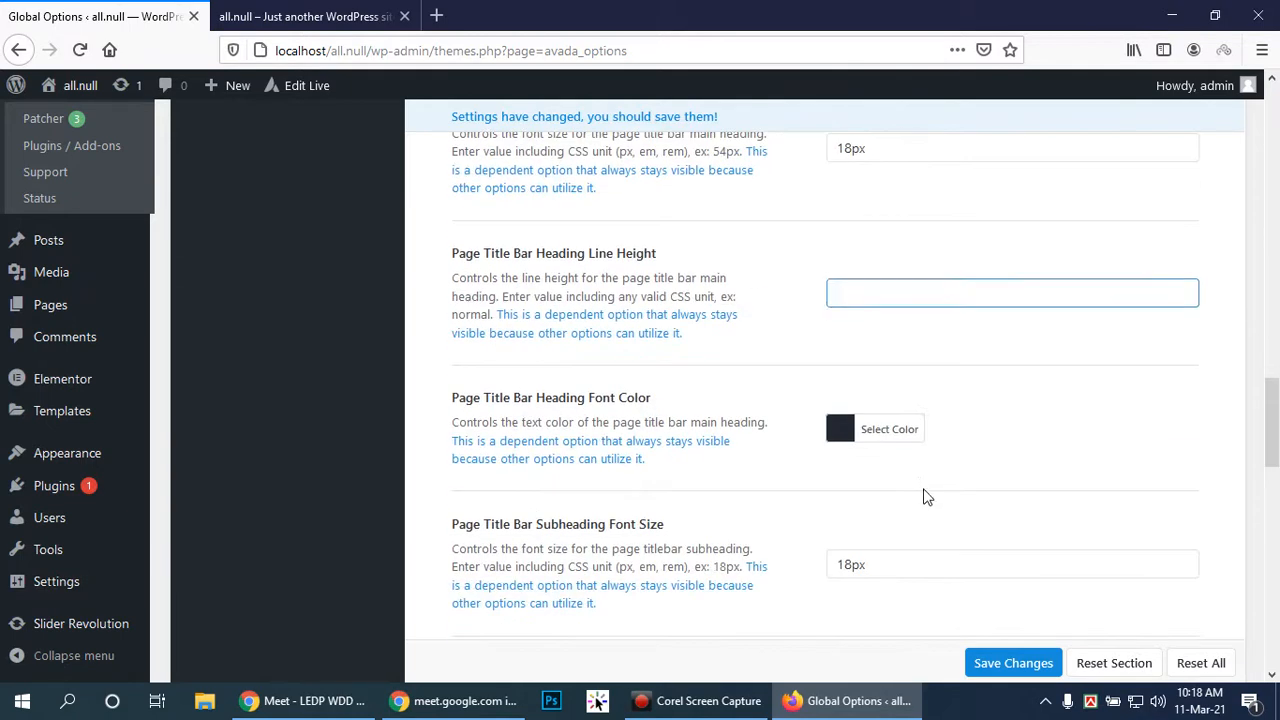
pyautogui.scroll(-20, 922, 487)
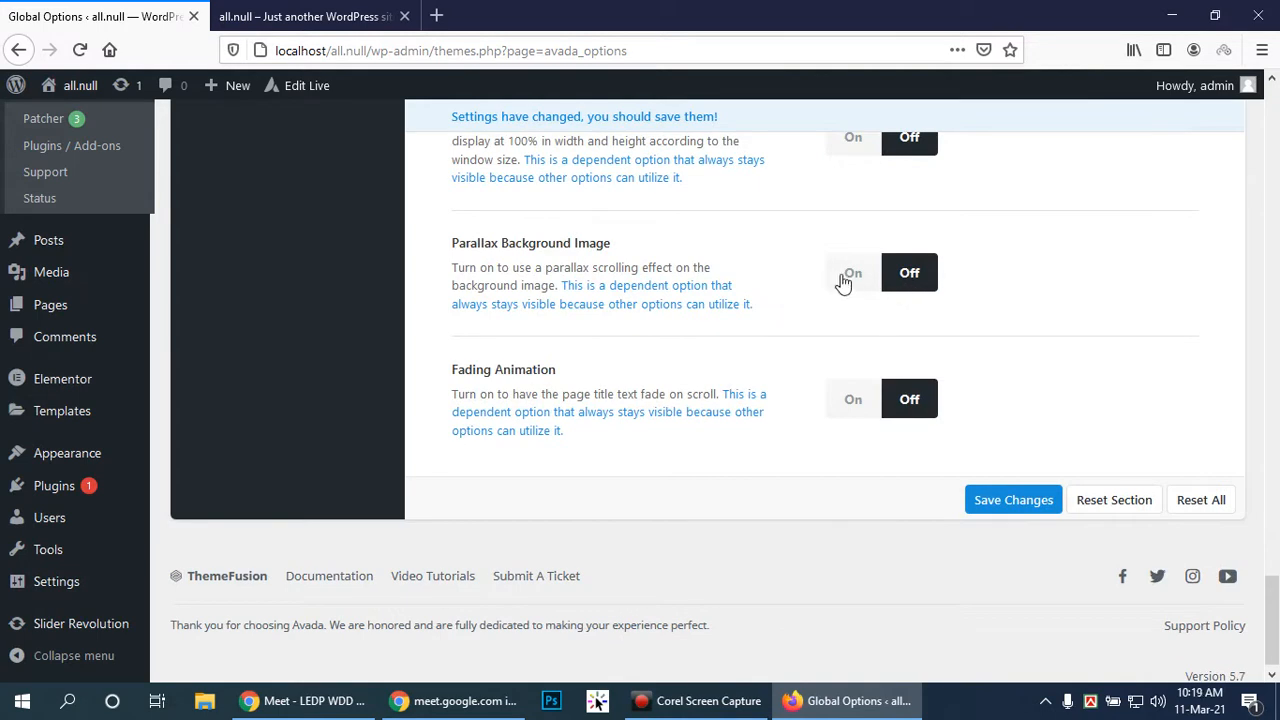
pyautogui.click(849, 279)
pyautogui.click(918, 277)
pyautogui.click(1009, 502)
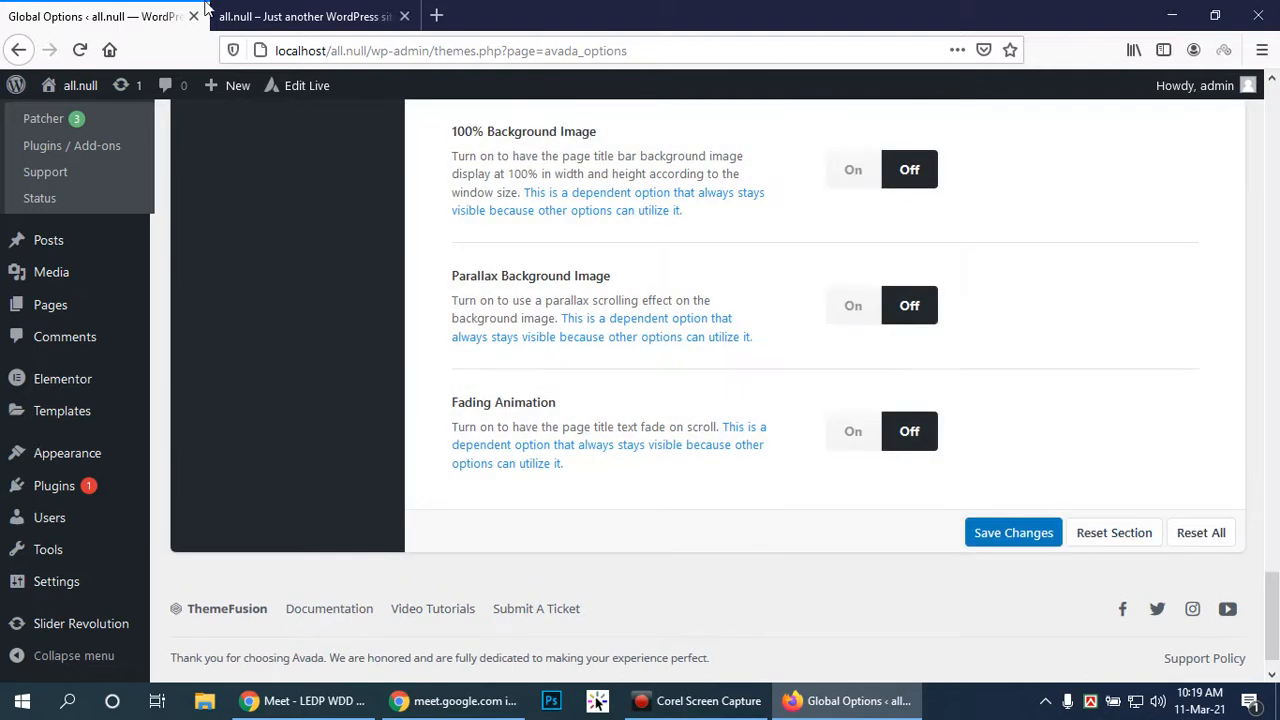
pyautogui.click(290, 16)
# Reload the front page to check the slim search-only title bar, then return to the theme options
pyautogui.click(79, 49)
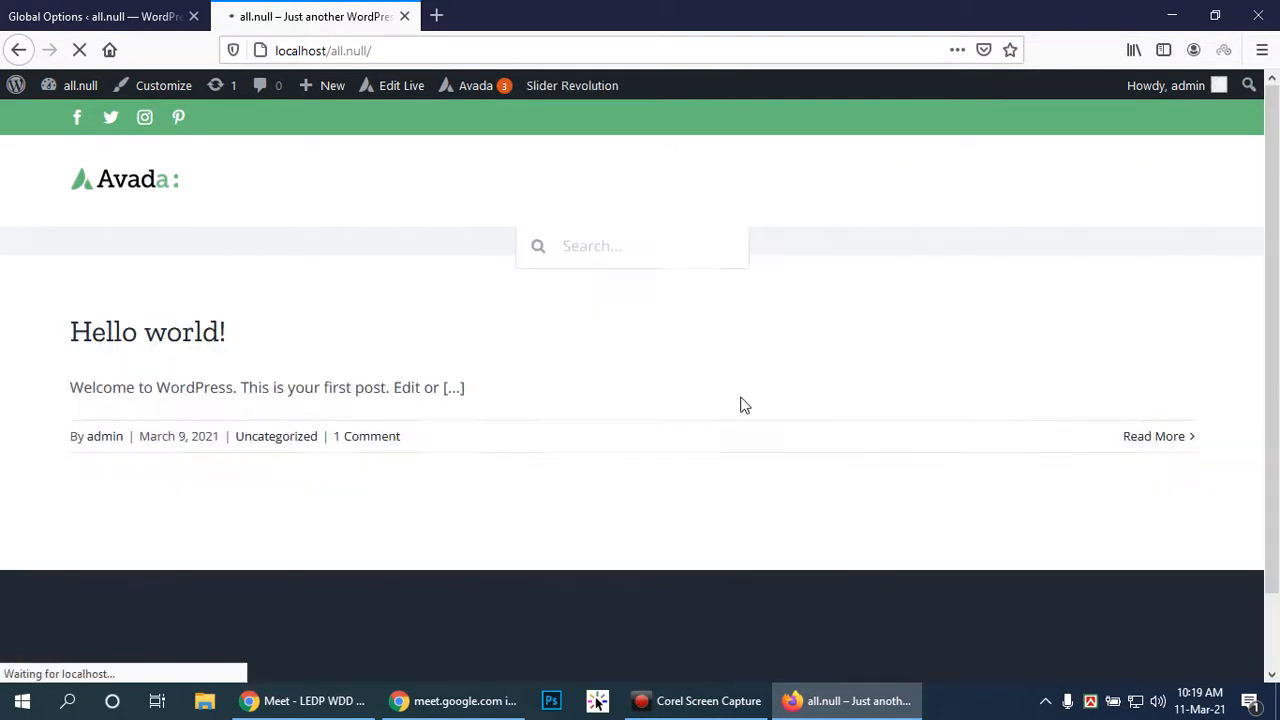
pyautogui.moveTo(1276, 309); pyautogui.dragTo(1275, 265)
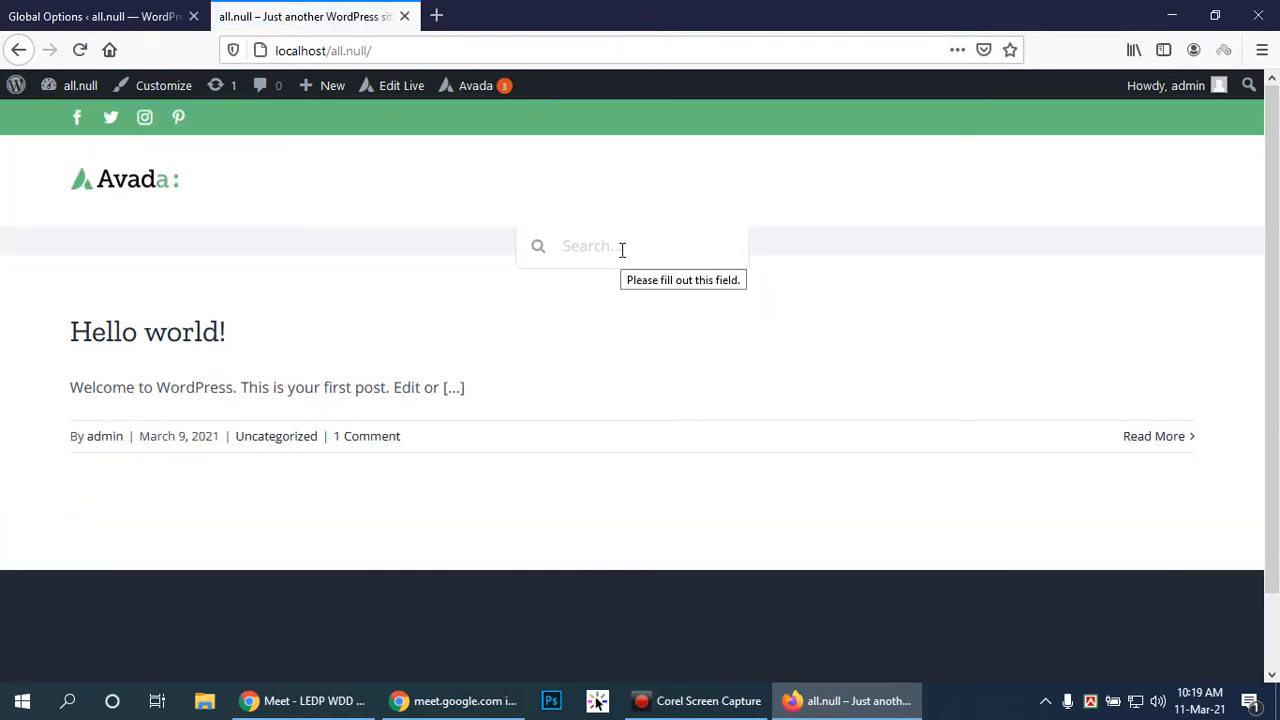
pyautogui.click(319, 690)
pyautogui.click(848, 700)
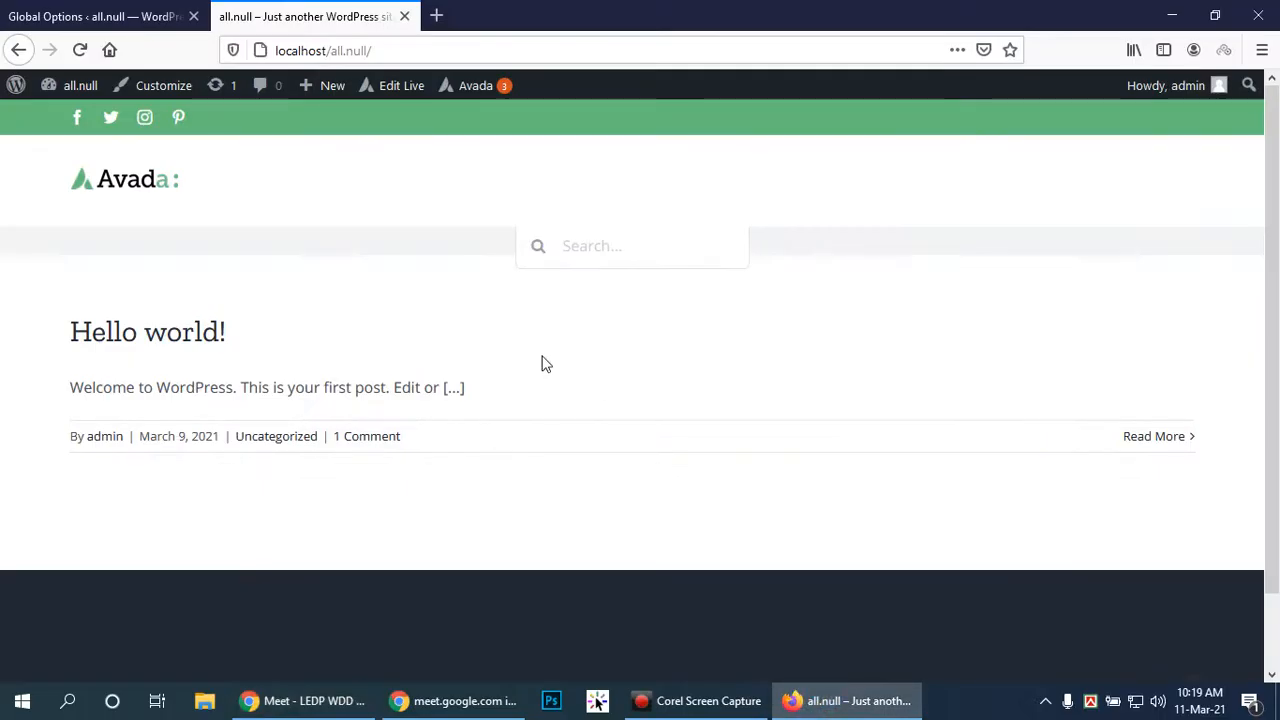
pyautogui.click(175, 8)
# Set Breadcrumbs / Search Bar Content Display to None and save the options
pyautogui.scroll(10, 1021, 396)
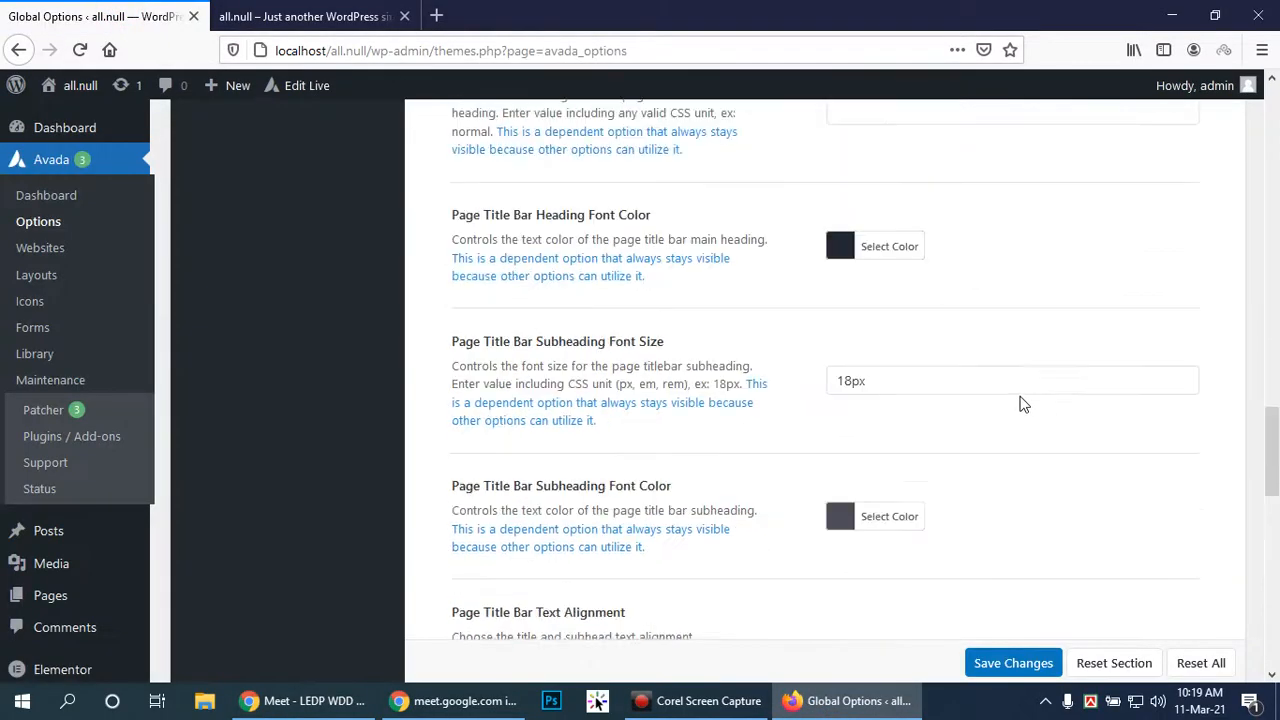
pyautogui.scroll(15, 1021, 396)
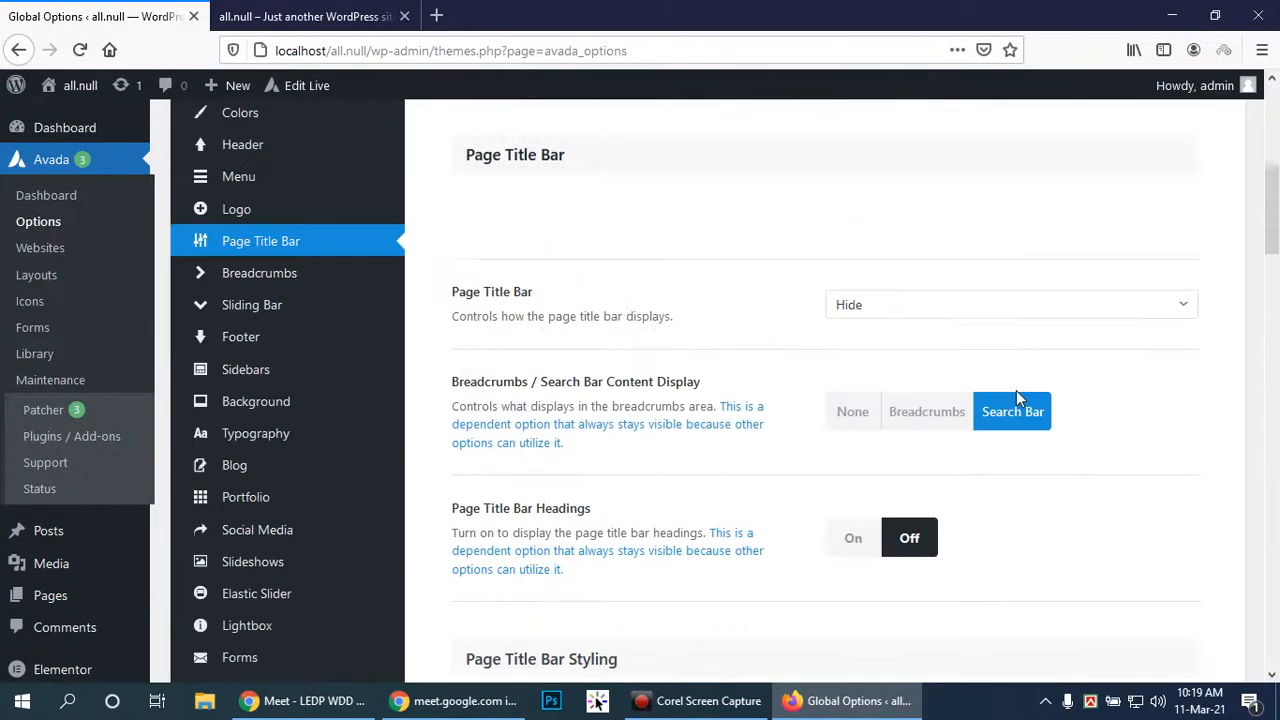
pyautogui.click(851, 411)
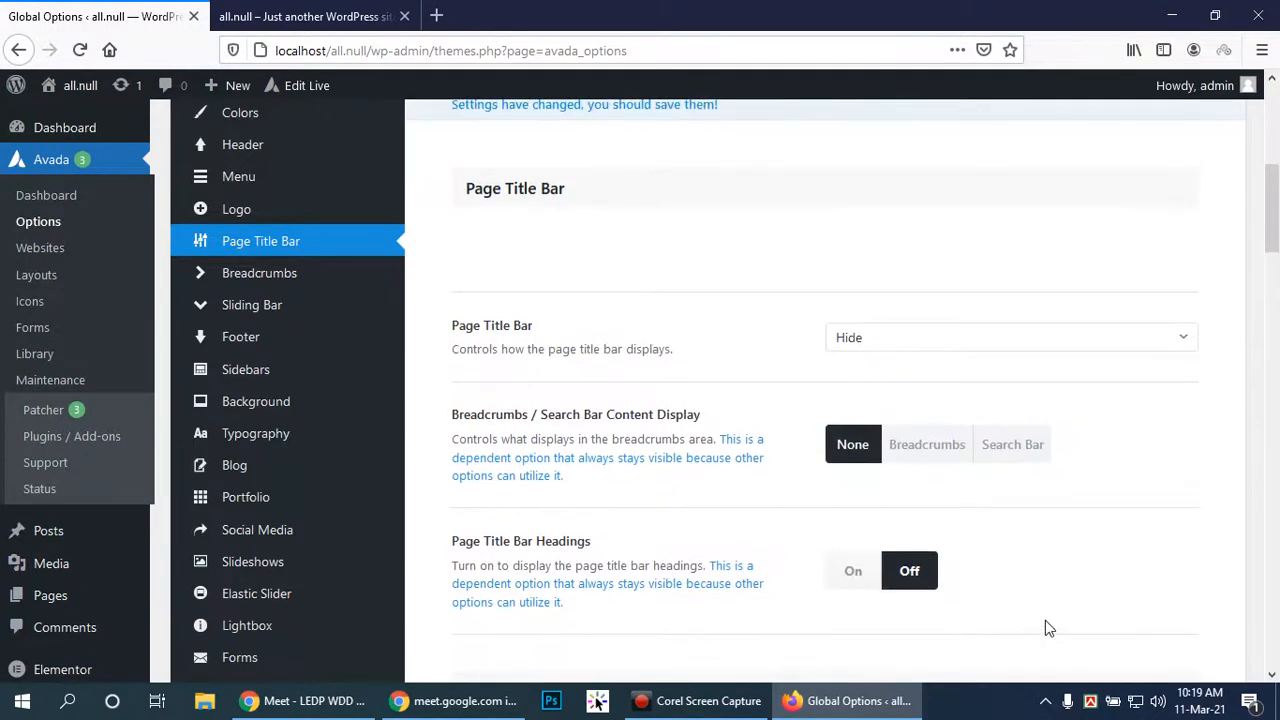
pyautogui.scroll(-10, 1194, 477)
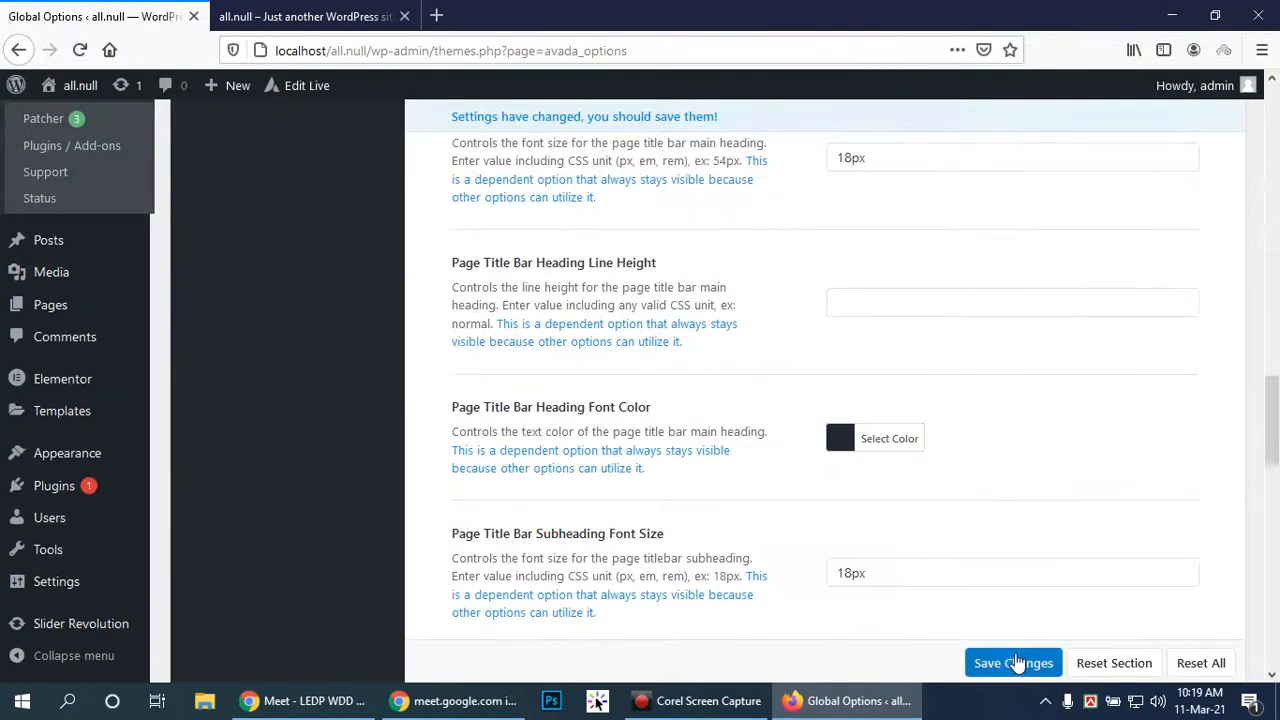
pyautogui.click(1013, 663)
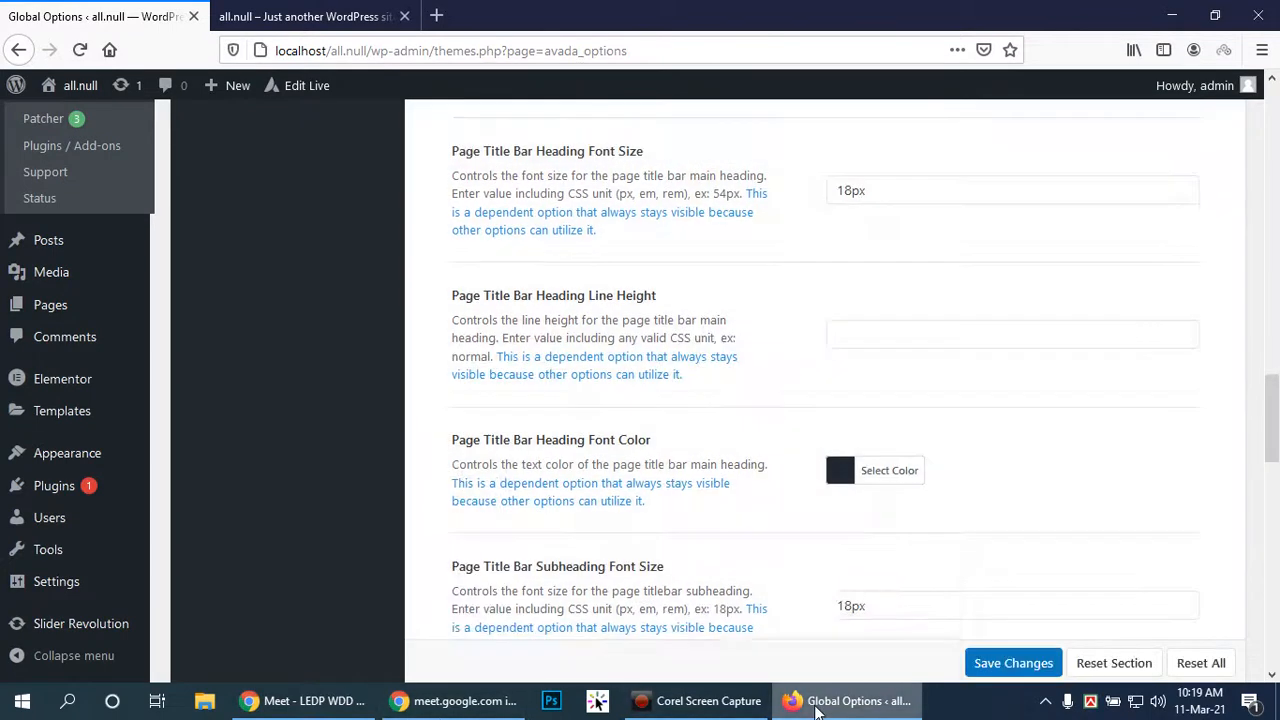
pyautogui.click(300, 16)
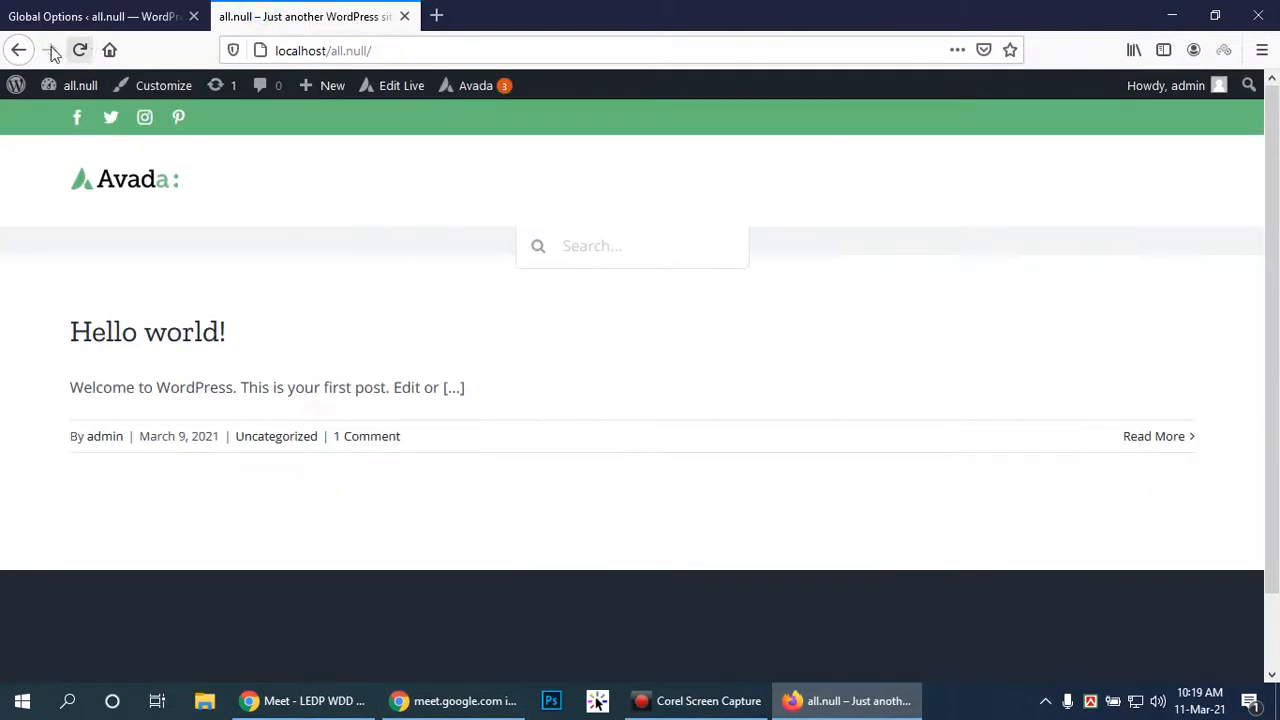
pyautogui.click(81, 50)
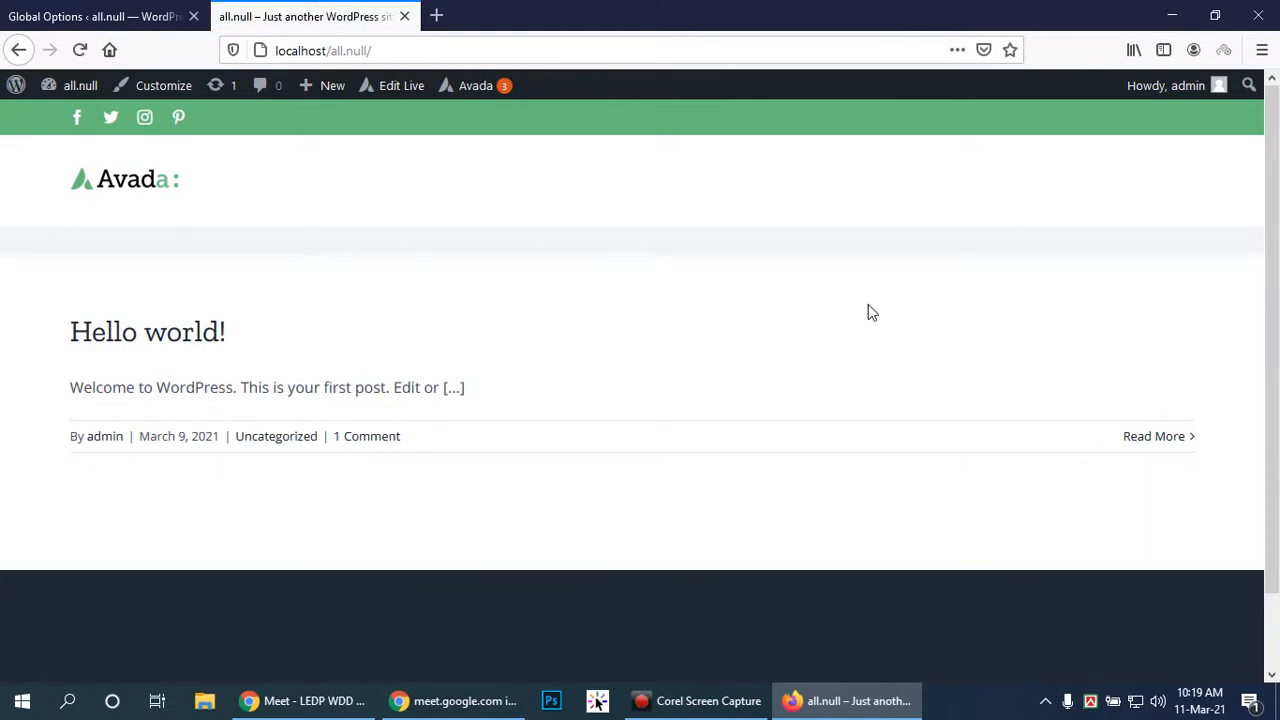
pyautogui.click(68, 5)
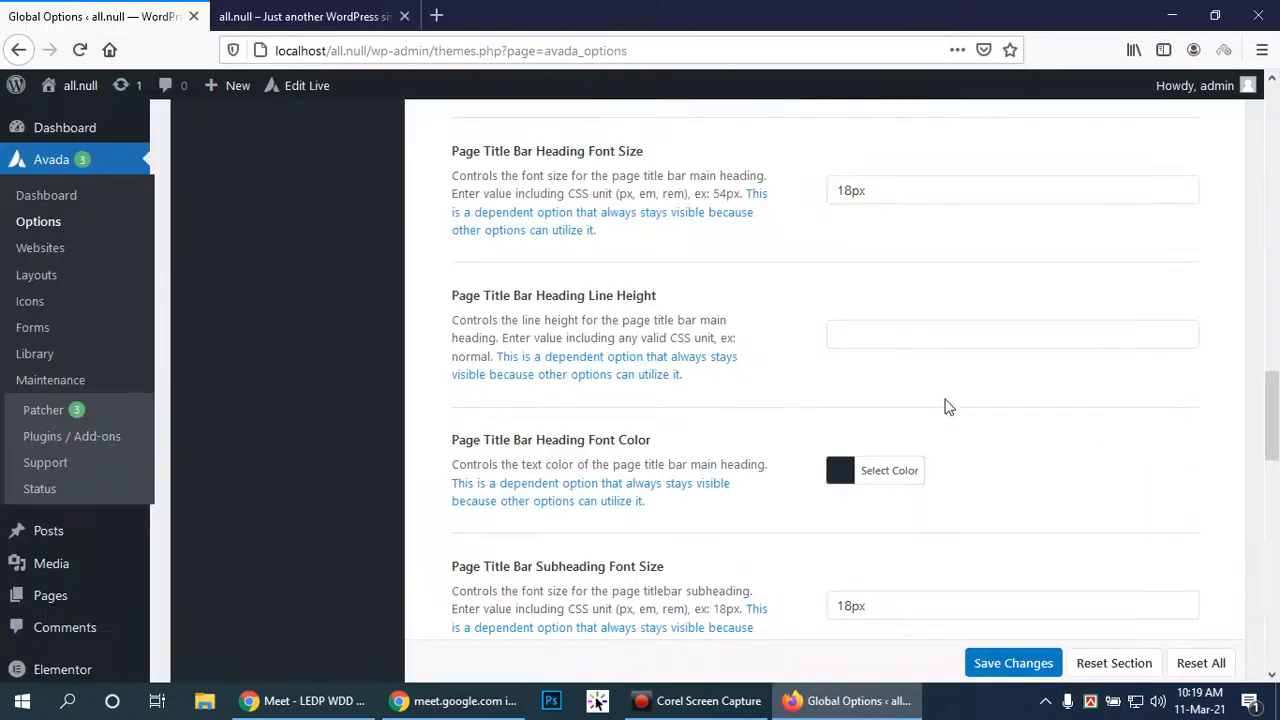
# Open the Sliding Bar section from the Global Options menu
pyautogui.scroll(-5, 940, 390)
pyautogui.scroll(10, 937, 385)
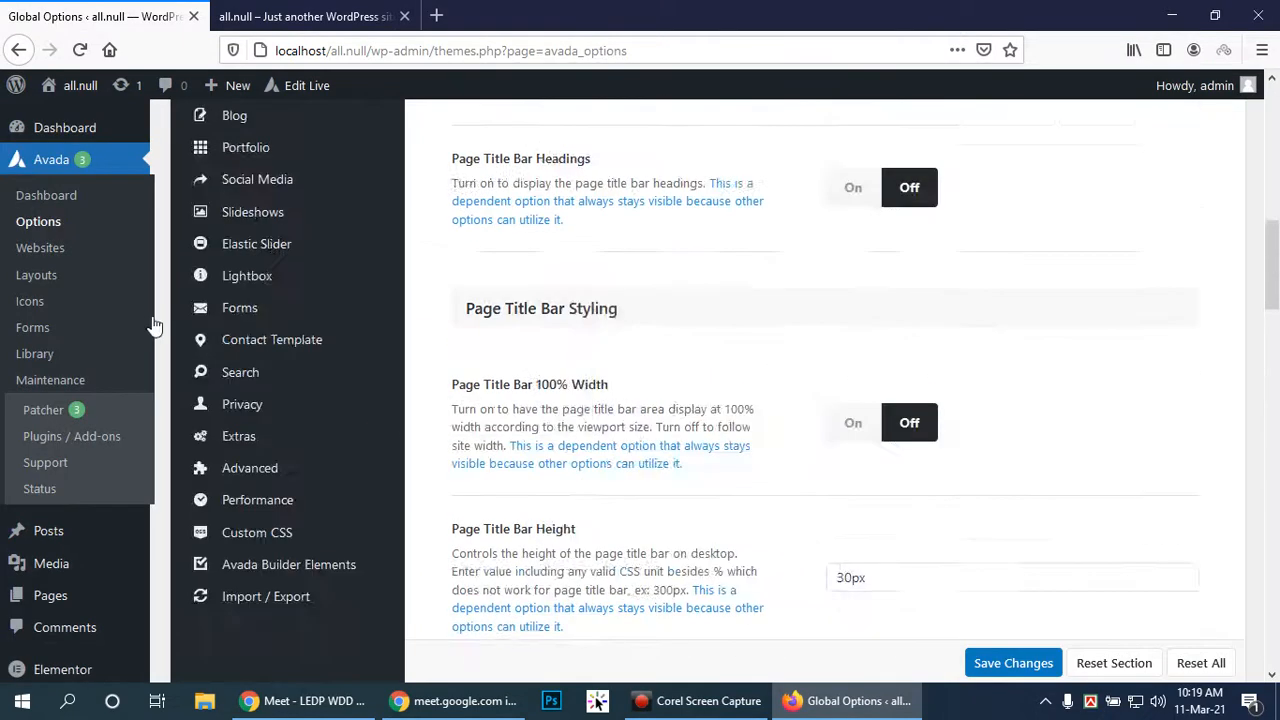
pyautogui.scroll(5, 543, 346)
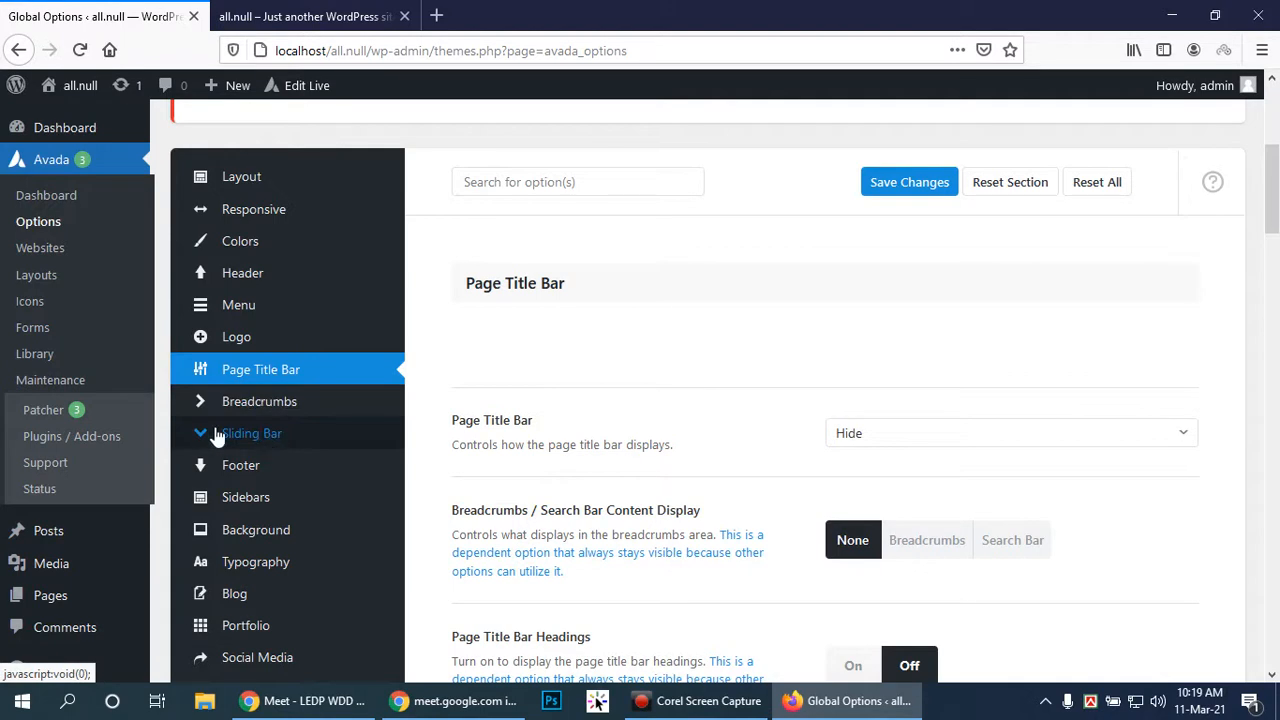
pyautogui.click(252, 440)
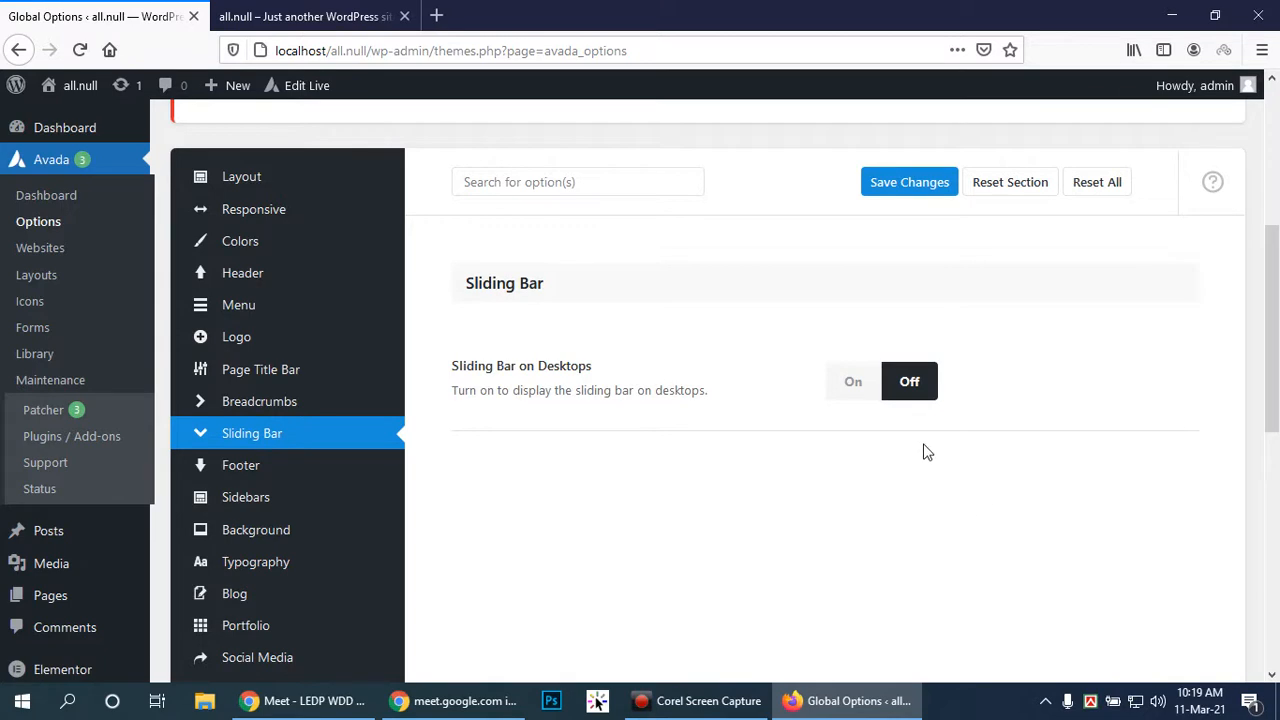
# Turn Sliding Bar on Desktops on
pyautogui.click(224, 10)
pyautogui.scroll(-2, 1277, 334)
pyautogui.scroll(2, 1278, 334)
pyautogui.hotkey('ctrl', 'Tab')
pyautogui.click(852, 384)
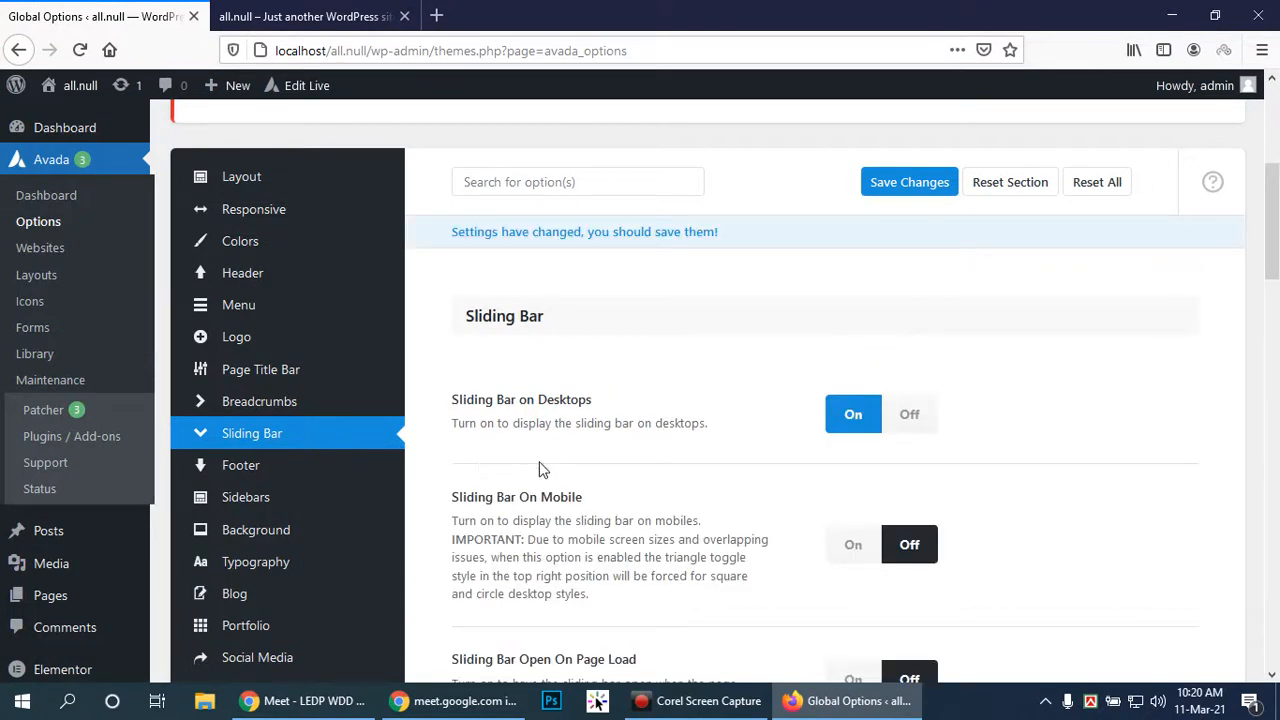
# Set Open On Page Load to On and save the sliding bar settings
pyautogui.scroll(-3, 955, 462)
pyautogui.scroll(-1, 955, 462)
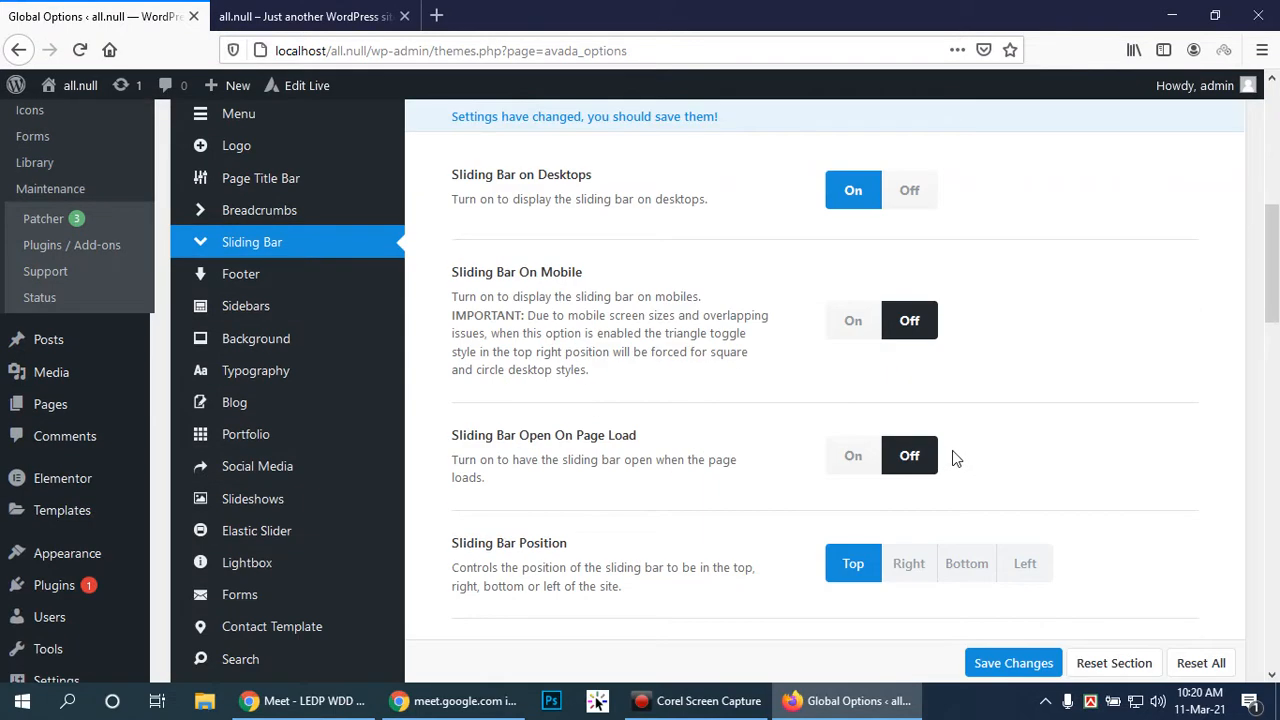
pyautogui.click(862, 457)
pyautogui.scroll(-3, 1099, 474)
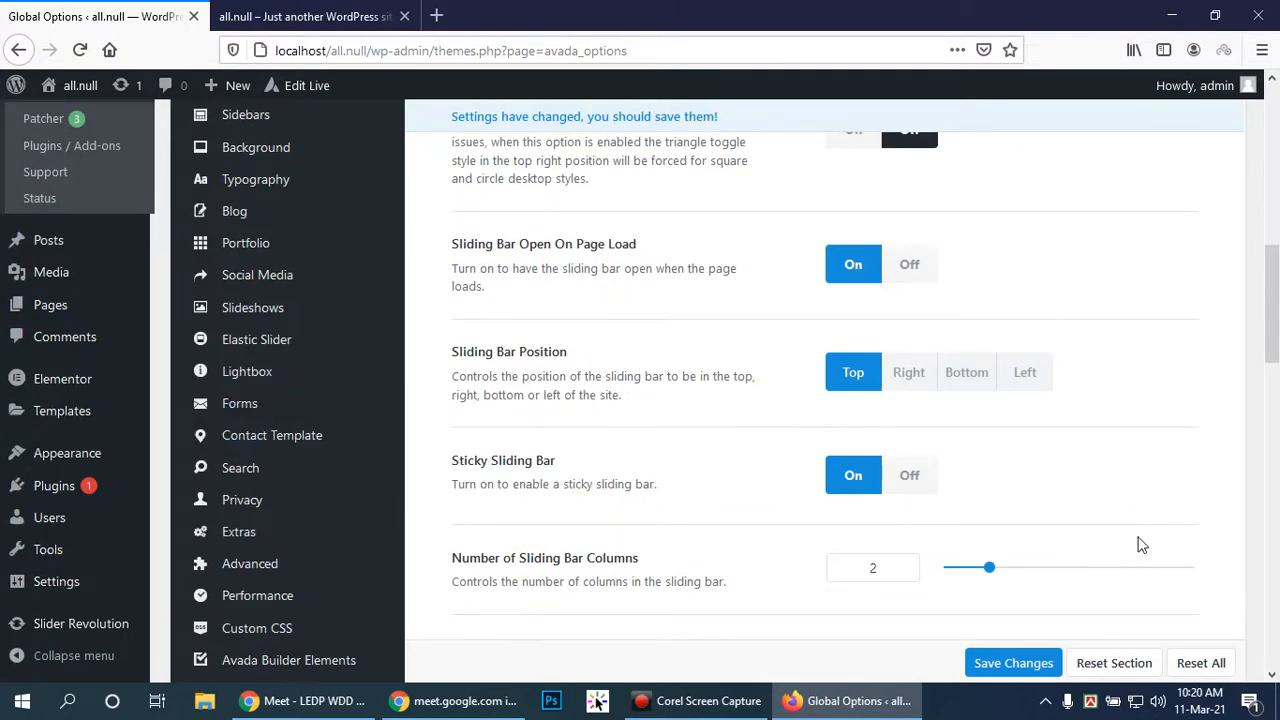
pyautogui.scroll(-2, 1117, 507)
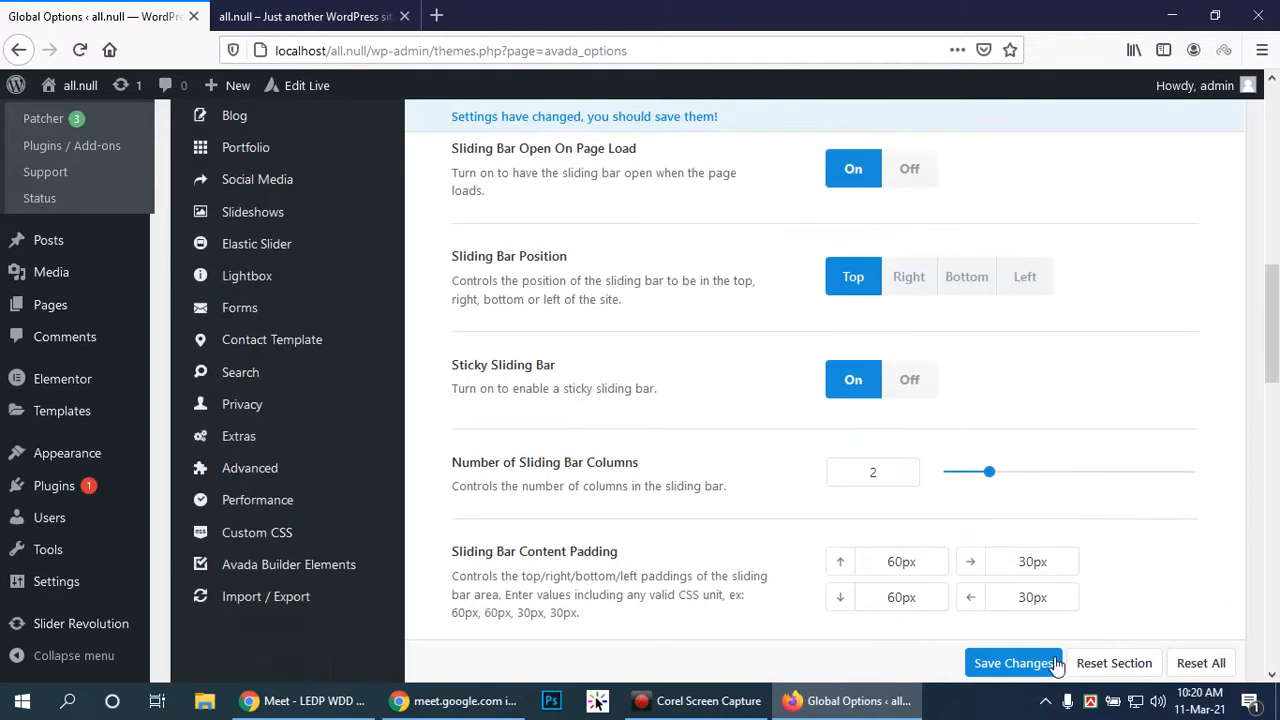
pyautogui.scroll(-2, 1110, 487)
pyautogui.click(1010, 665)
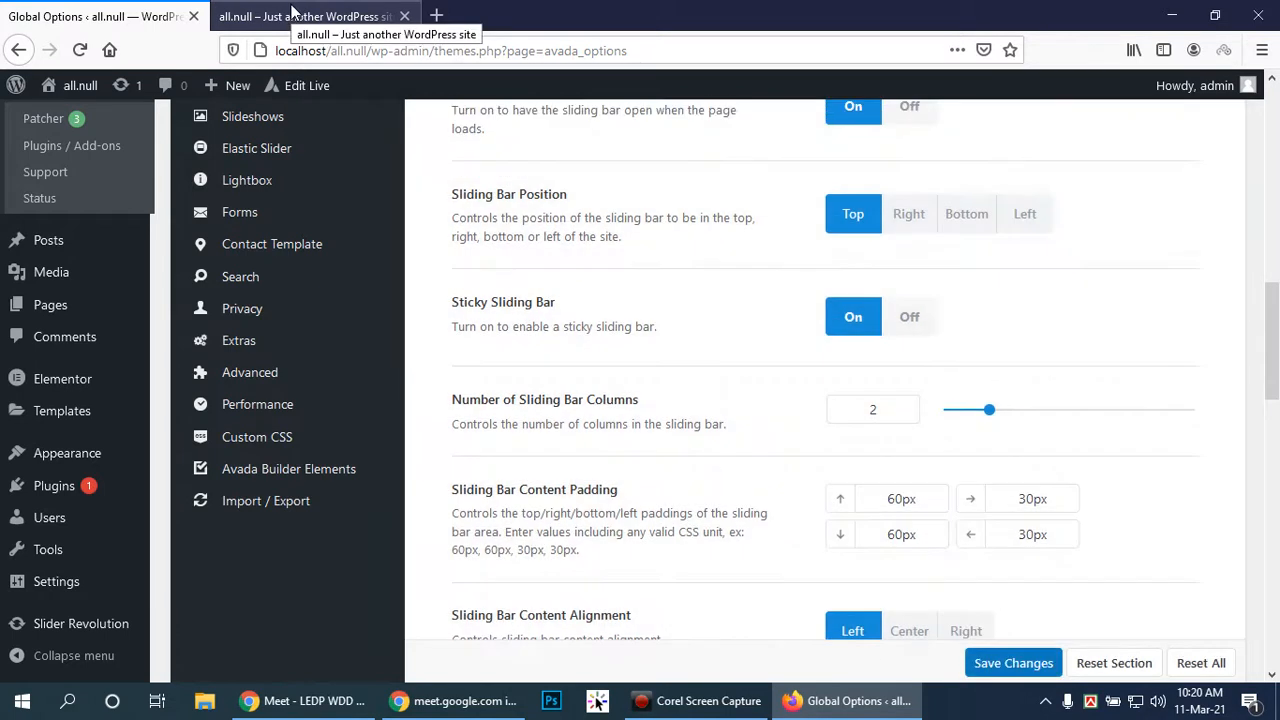
pyautogui.click(292, 12)
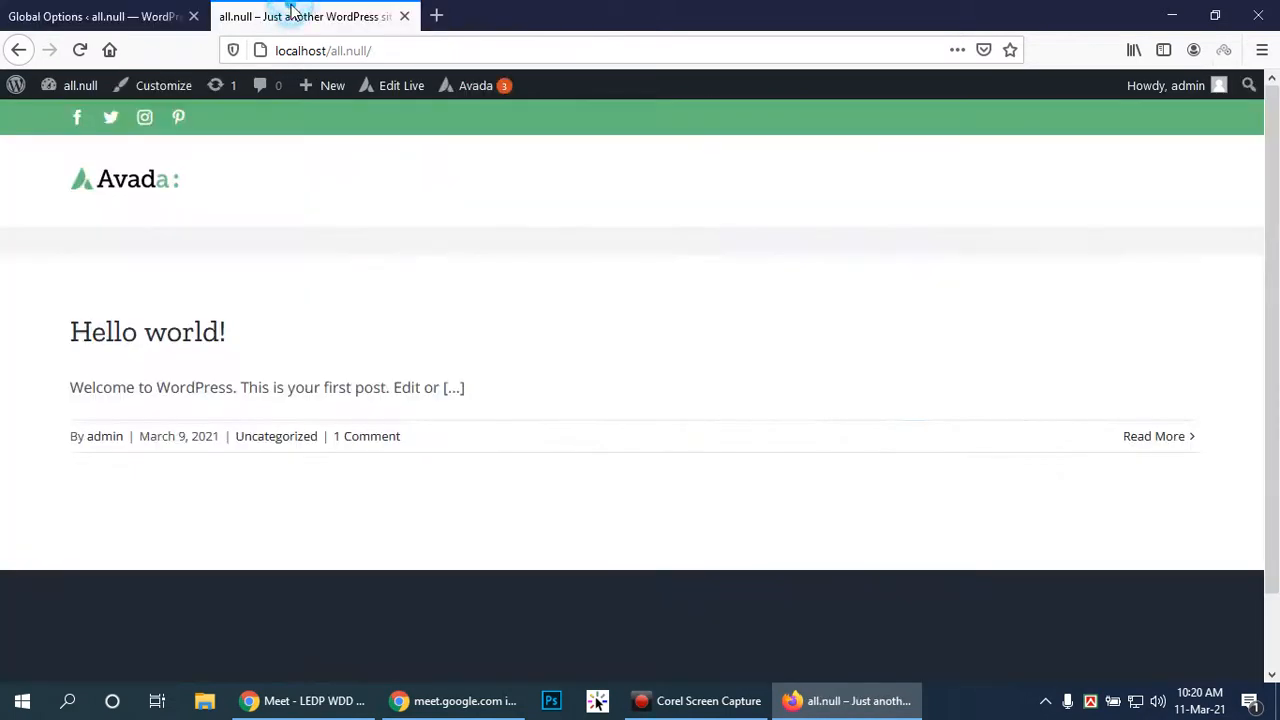
# Reload the front page and repeatedly open and close the top sliding bar with its round toggle
pyautogui.click(78, 50)
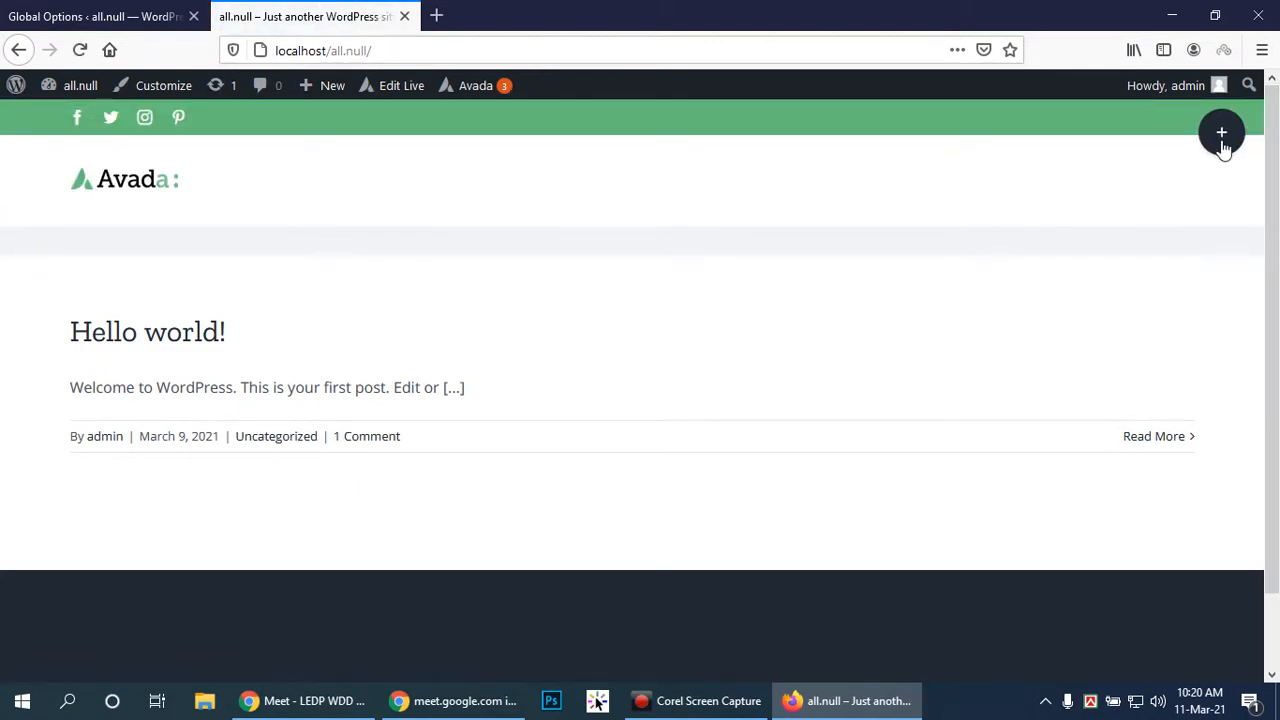
pyautogui.click(1221, 135)
pyautogui.click(1228, 261)
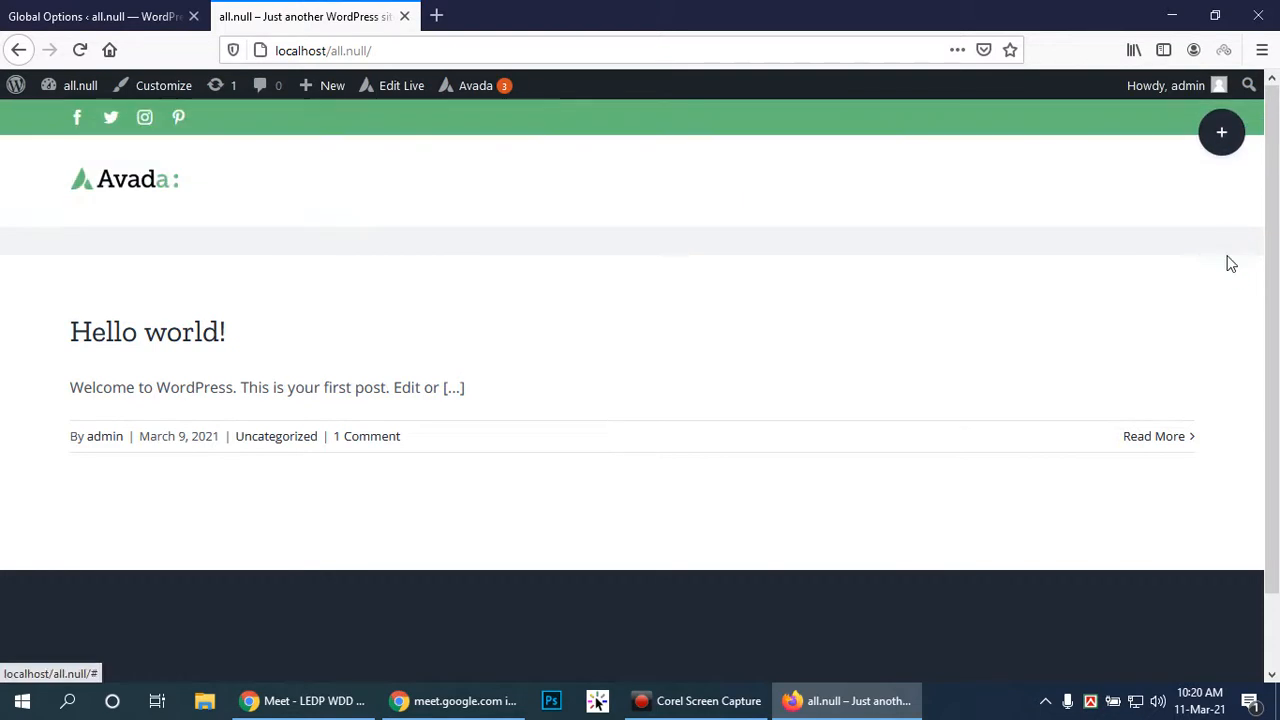
pyautogui.click(1221, 145)
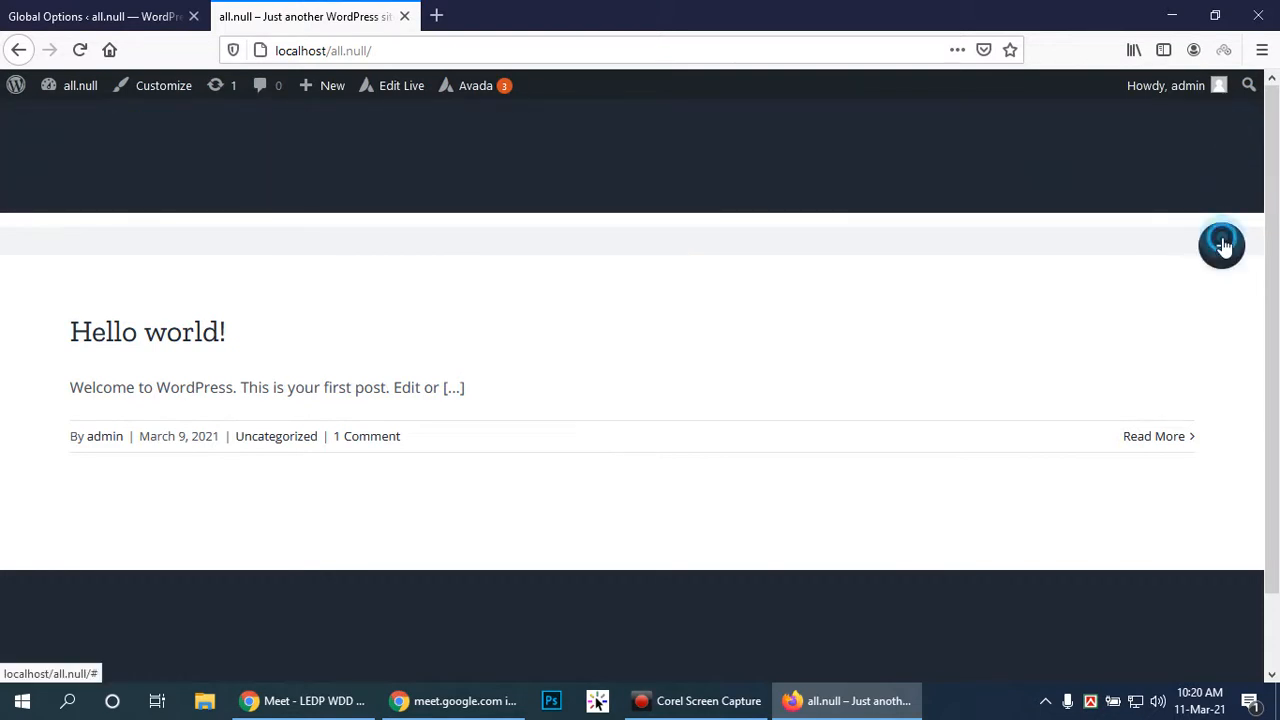
pyautogui.click(1222, 244)
pyautogui.click(1222, 133)
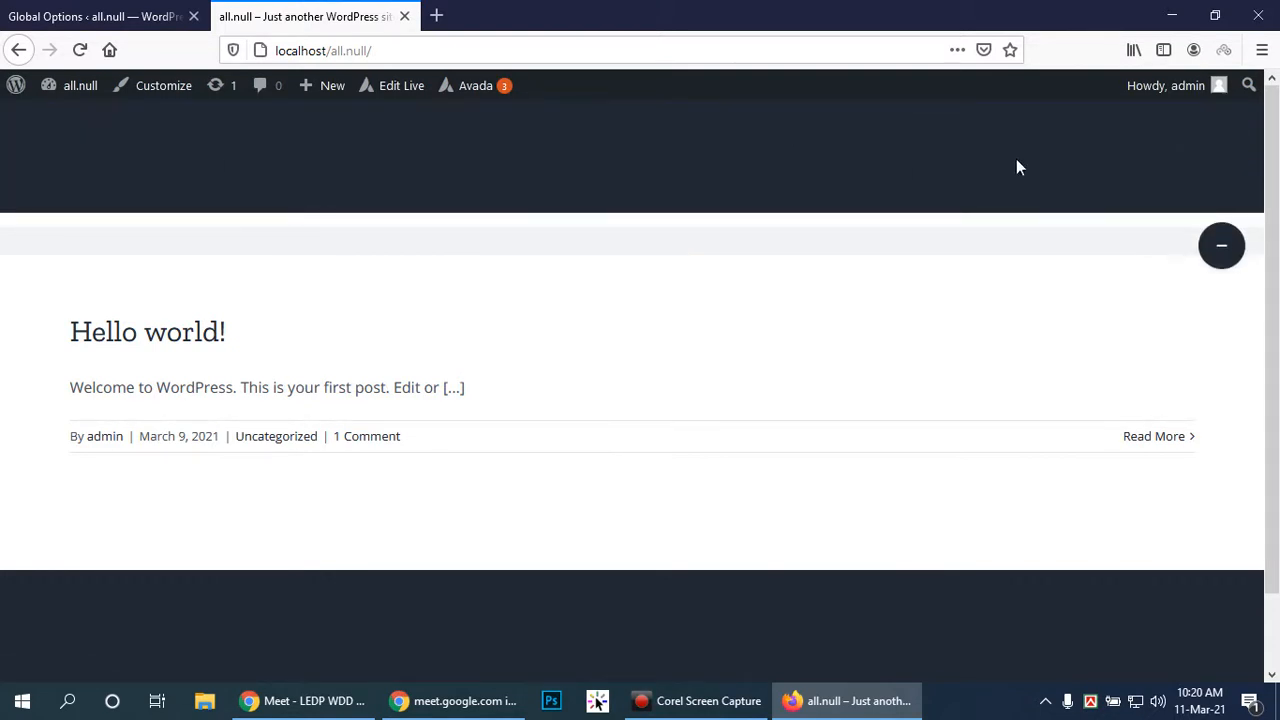
pyautogui.click(1221, 245)
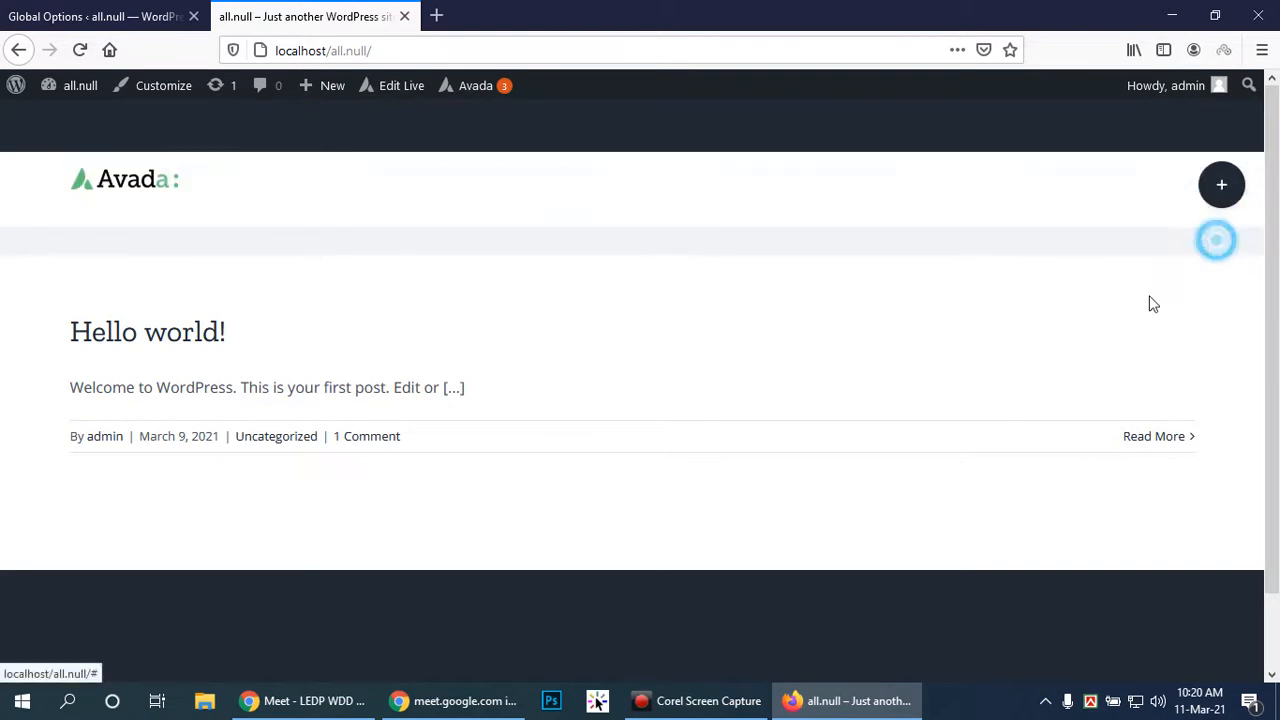
pyautogui.scroll(-2, 1066, 294)
pyautogui.scroll(2, 1066, 294)
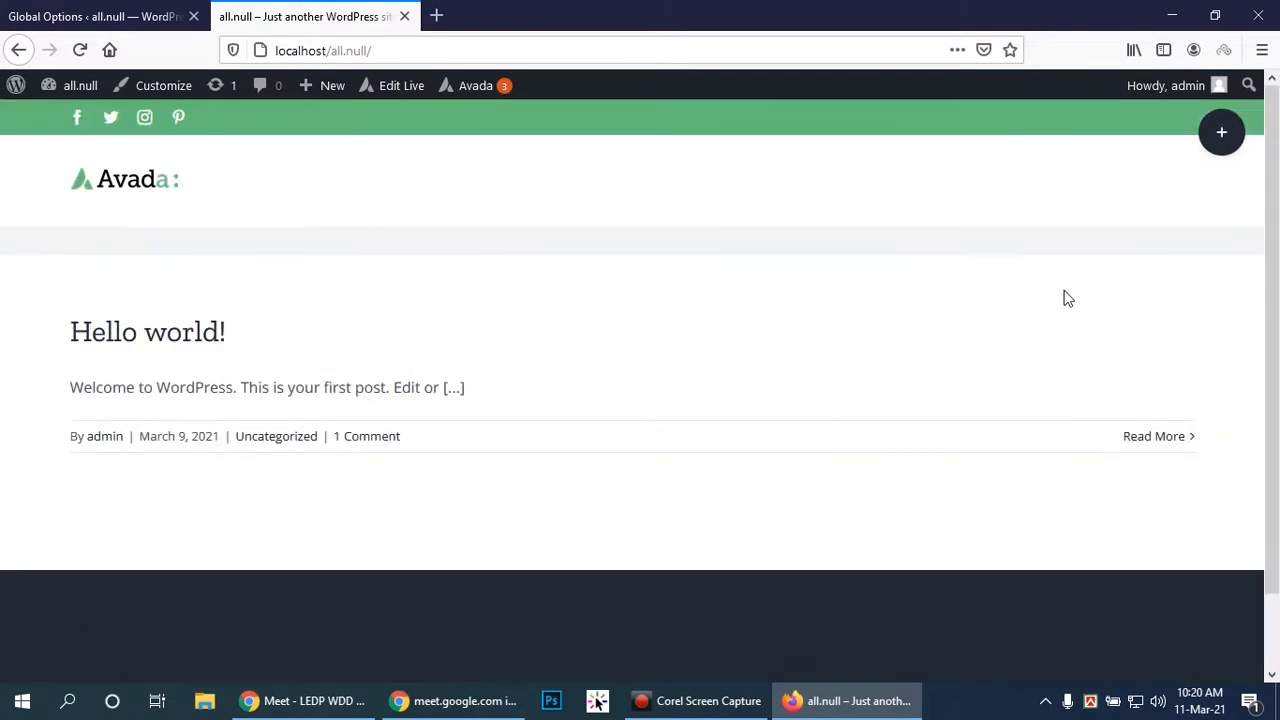
pyautogui.click(1222, 129)
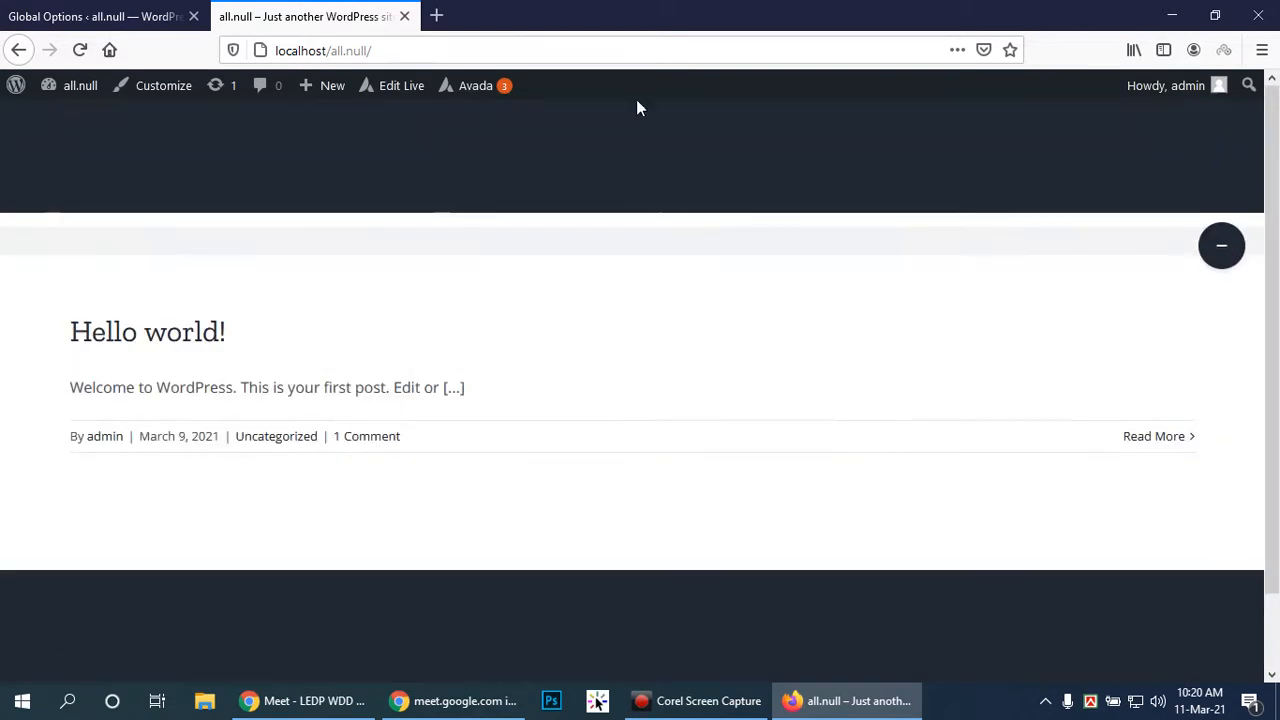
pyautogui.click(1221, 248)
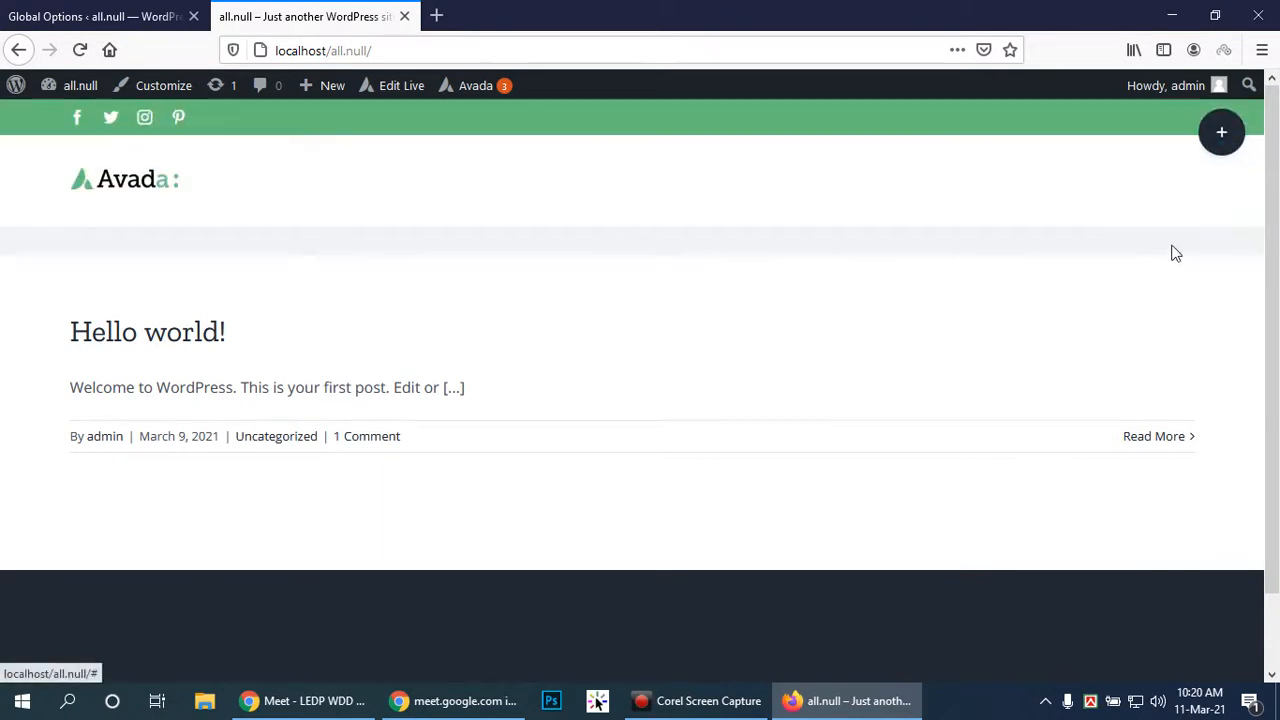
pyautogui.click(1222, 134)
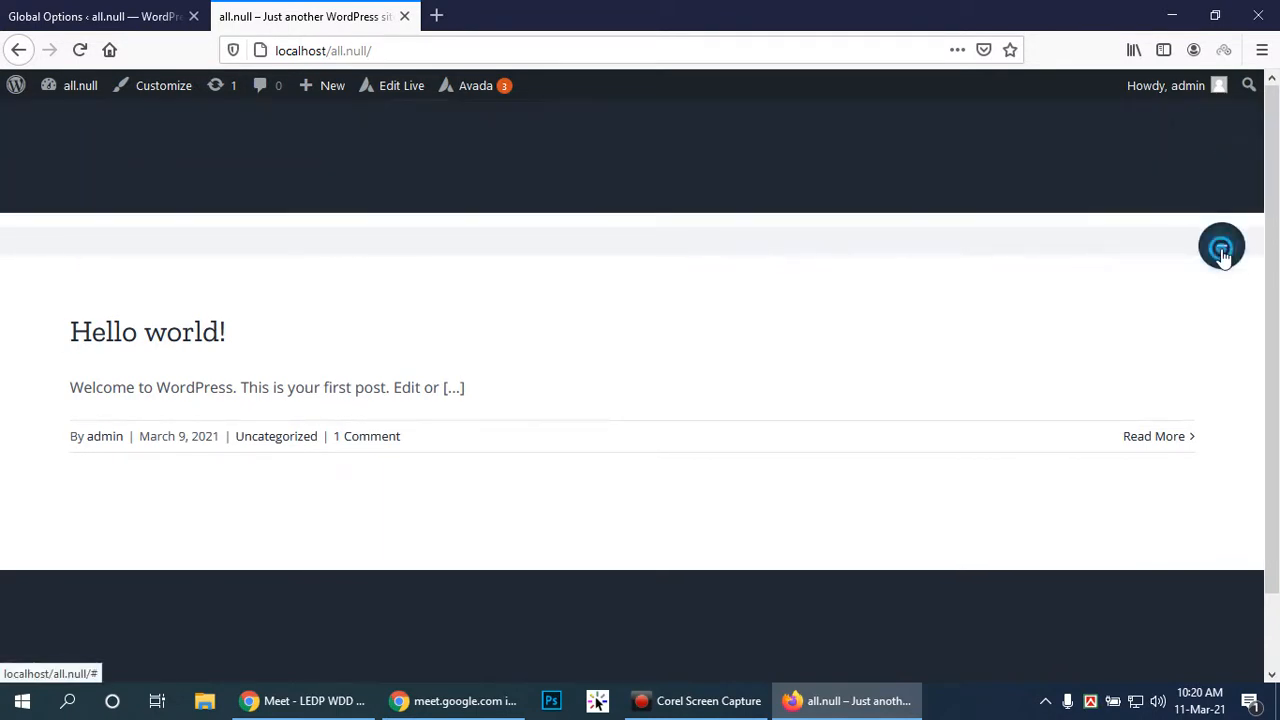
pyautogui.click(1222, 247)
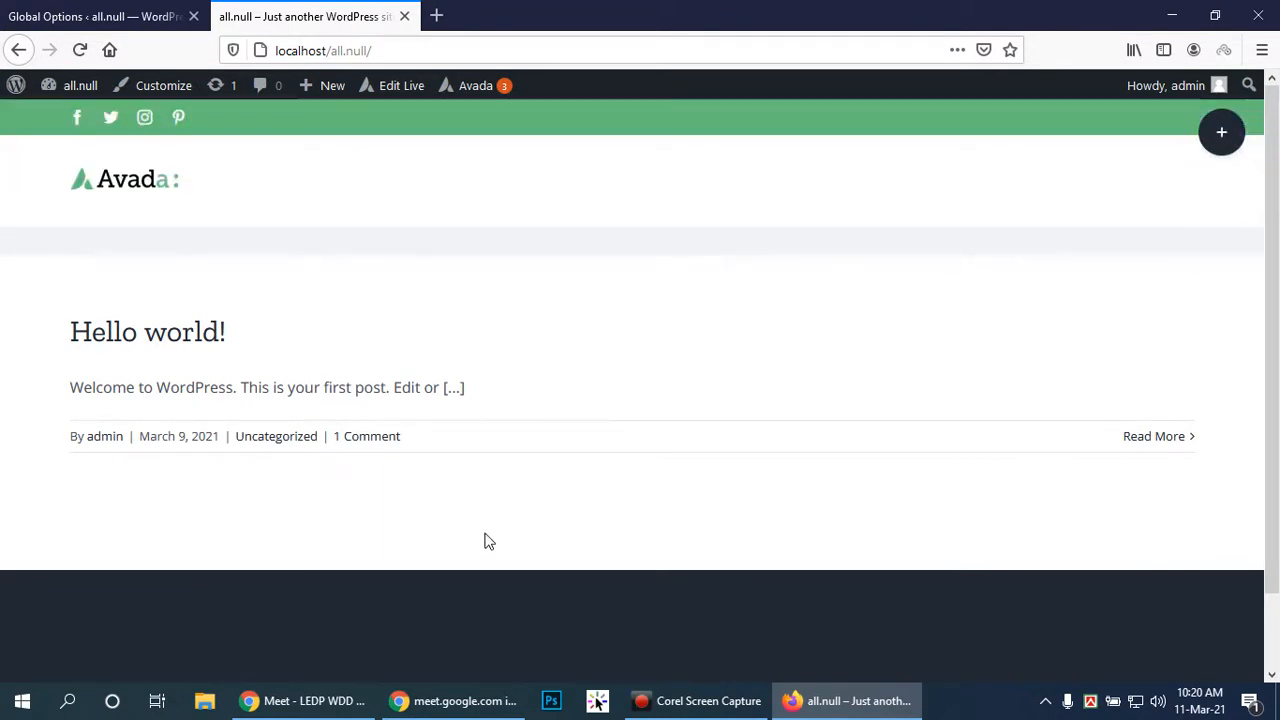
pyautogui.click(1213, 139)
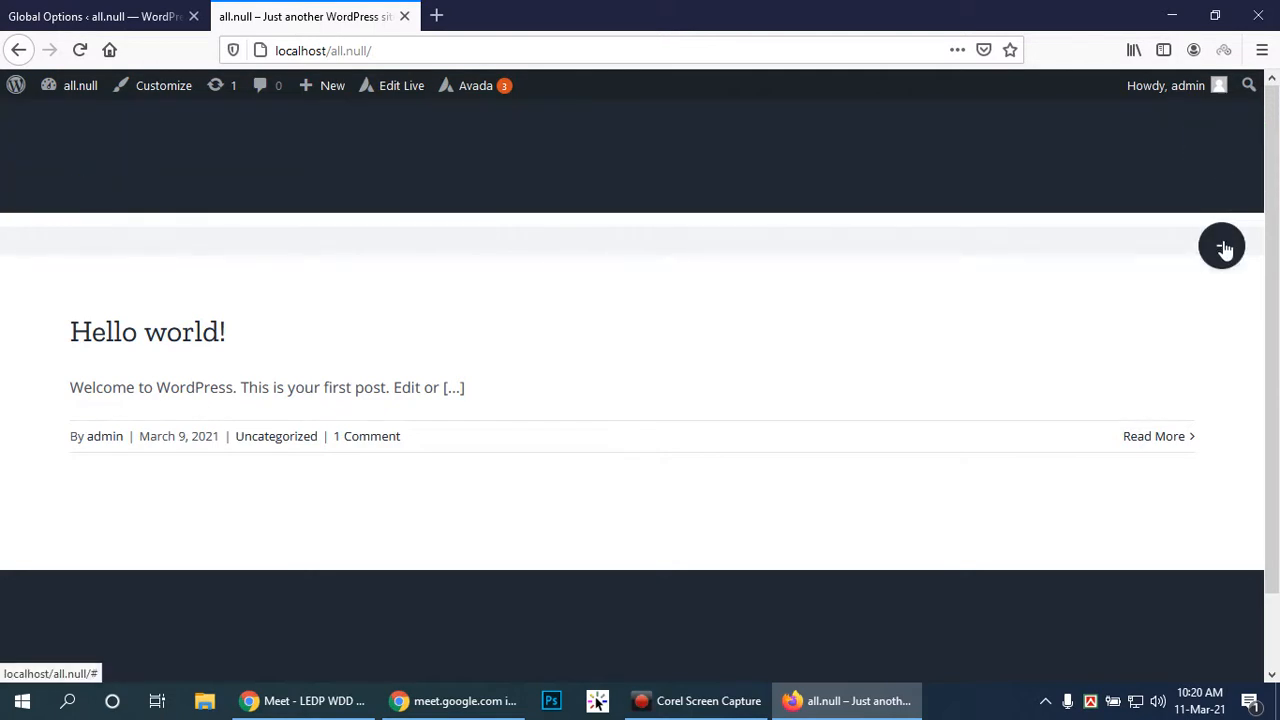
pyautogui.click(1222, 246)
pyautogui.click(1225, 140)
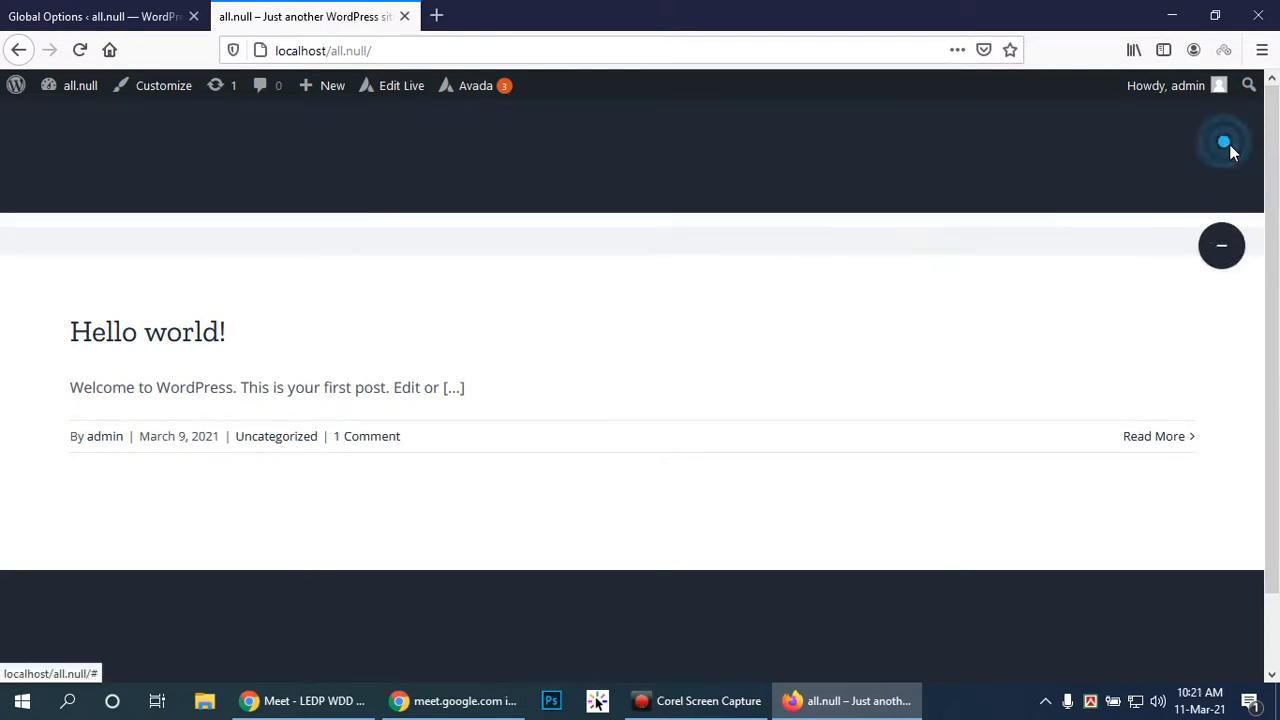
pyautogui.click(1241, 255)
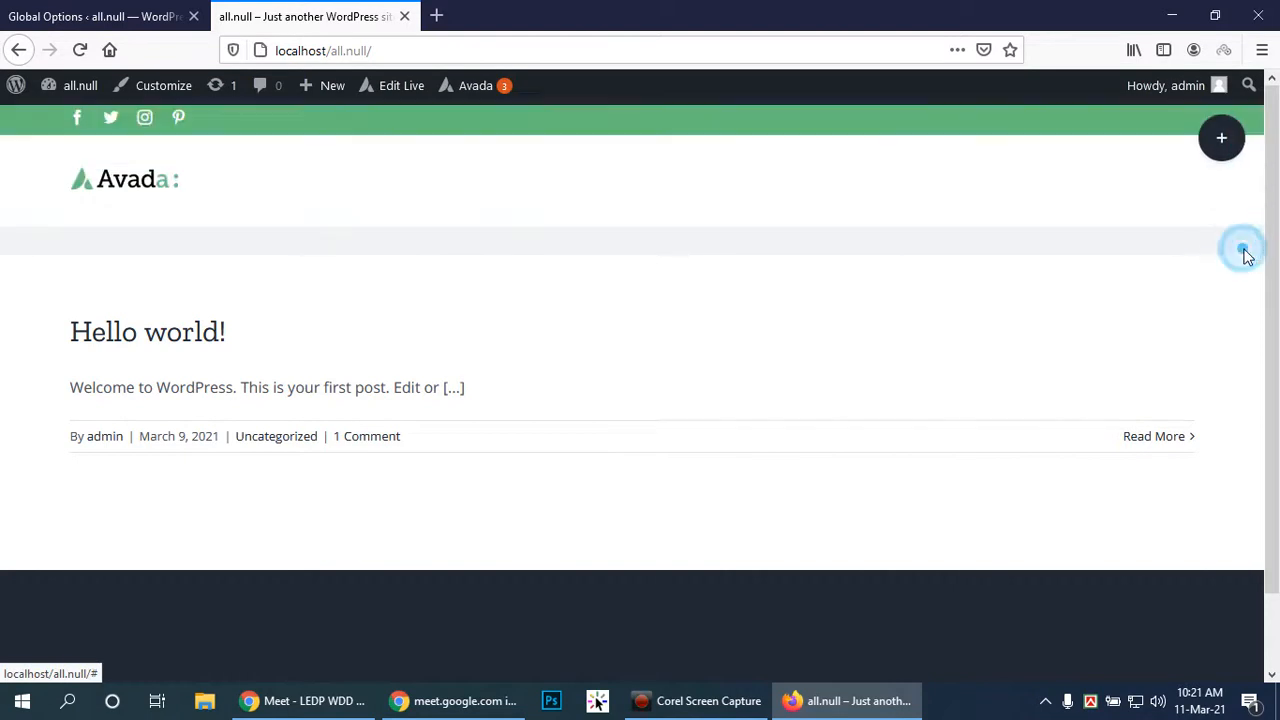
pyautogui.click(1230, 140)
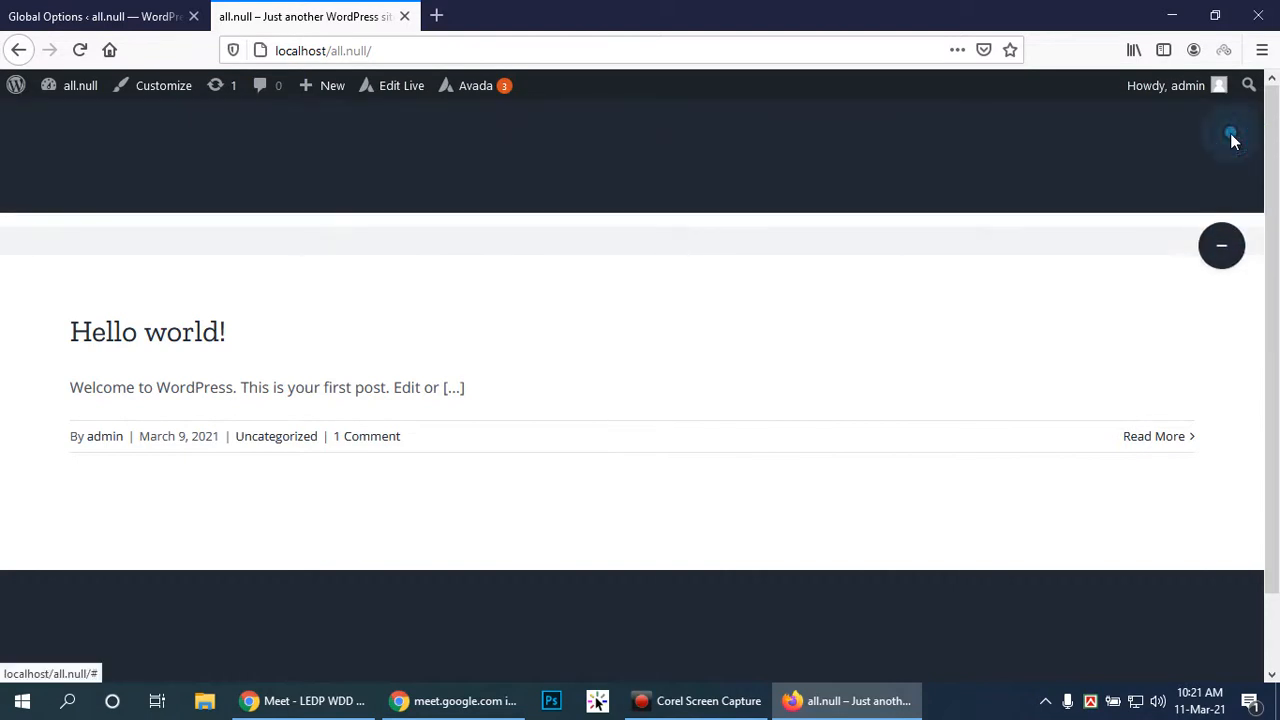
pyautogui.click(1222, 250)
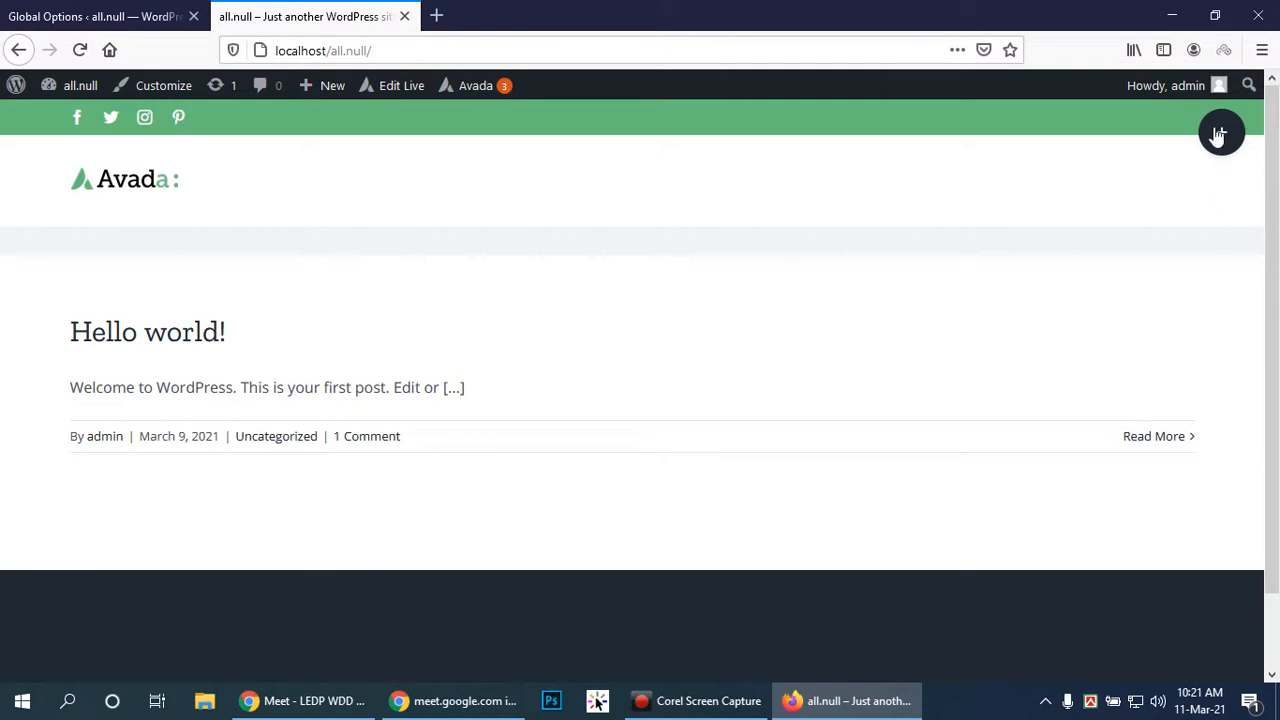
pyautogui.click(1217, 130)
pyautogui.click(1218, 252)
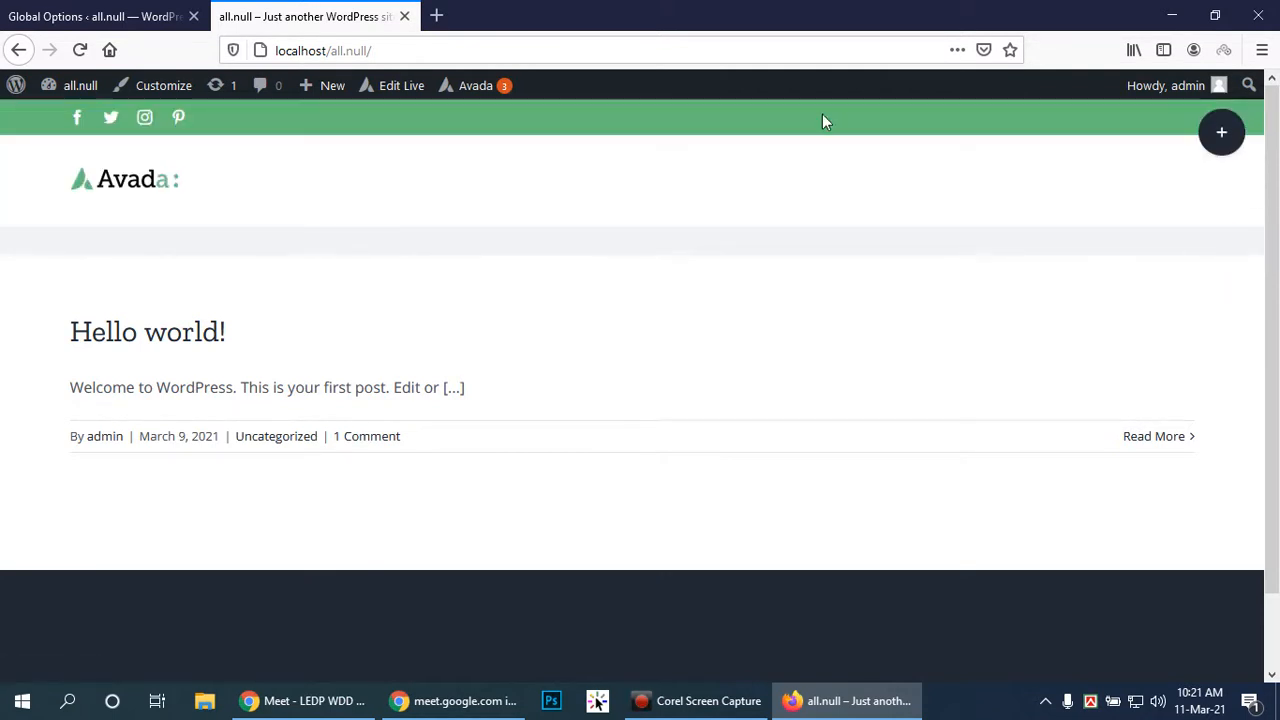
pyautogui.click(110, 16)
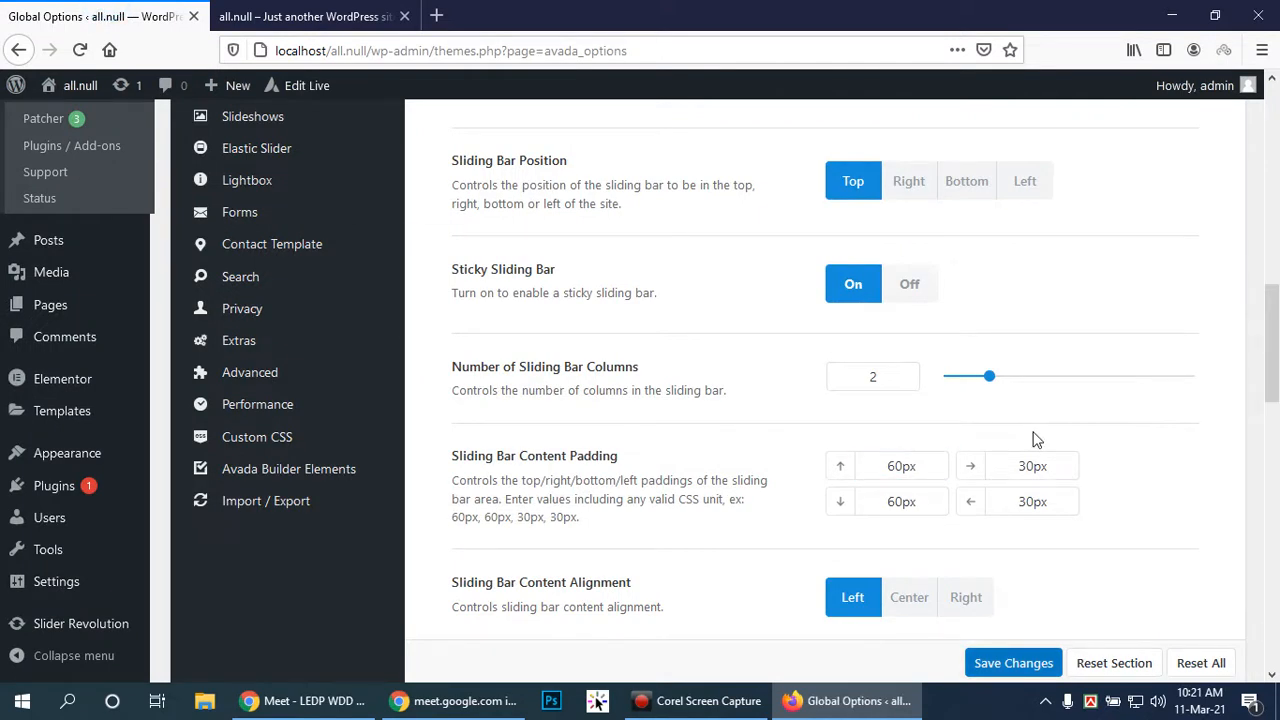
# Set Sliding Bar Position to Right and save the change
pyautogui.scroll(2, 917, 356)
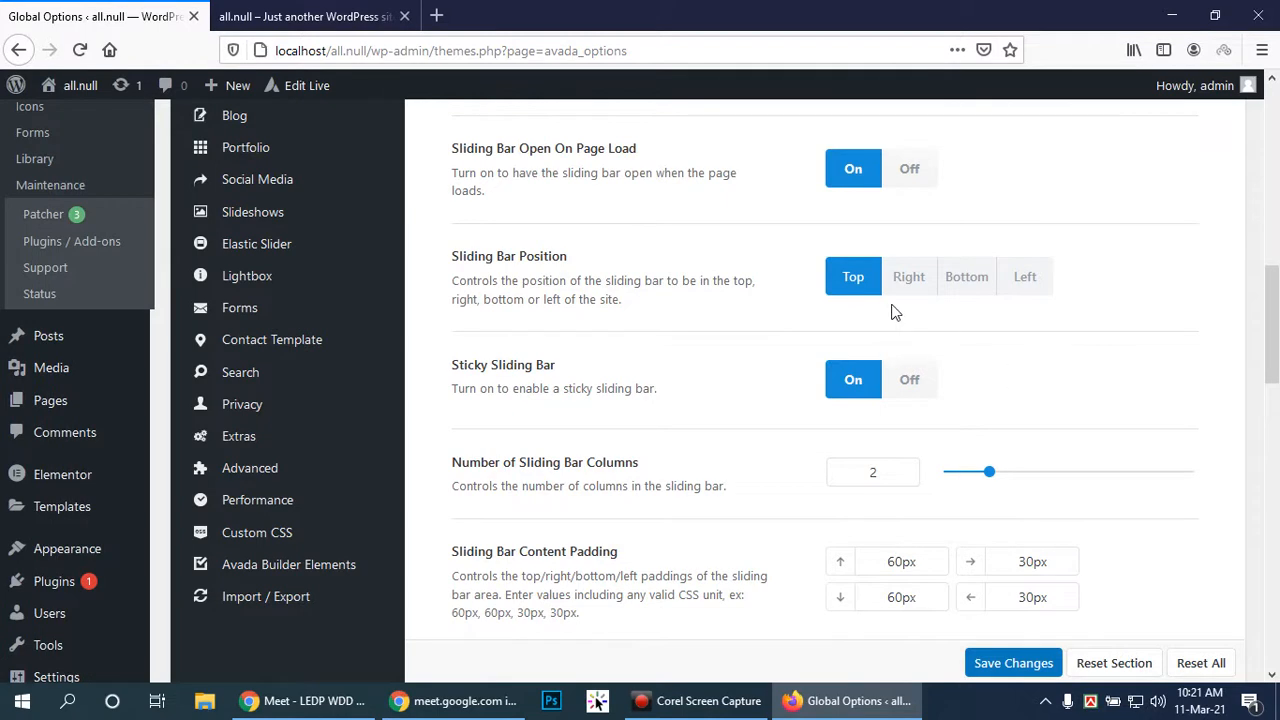
pyautogui.click(928, 287)
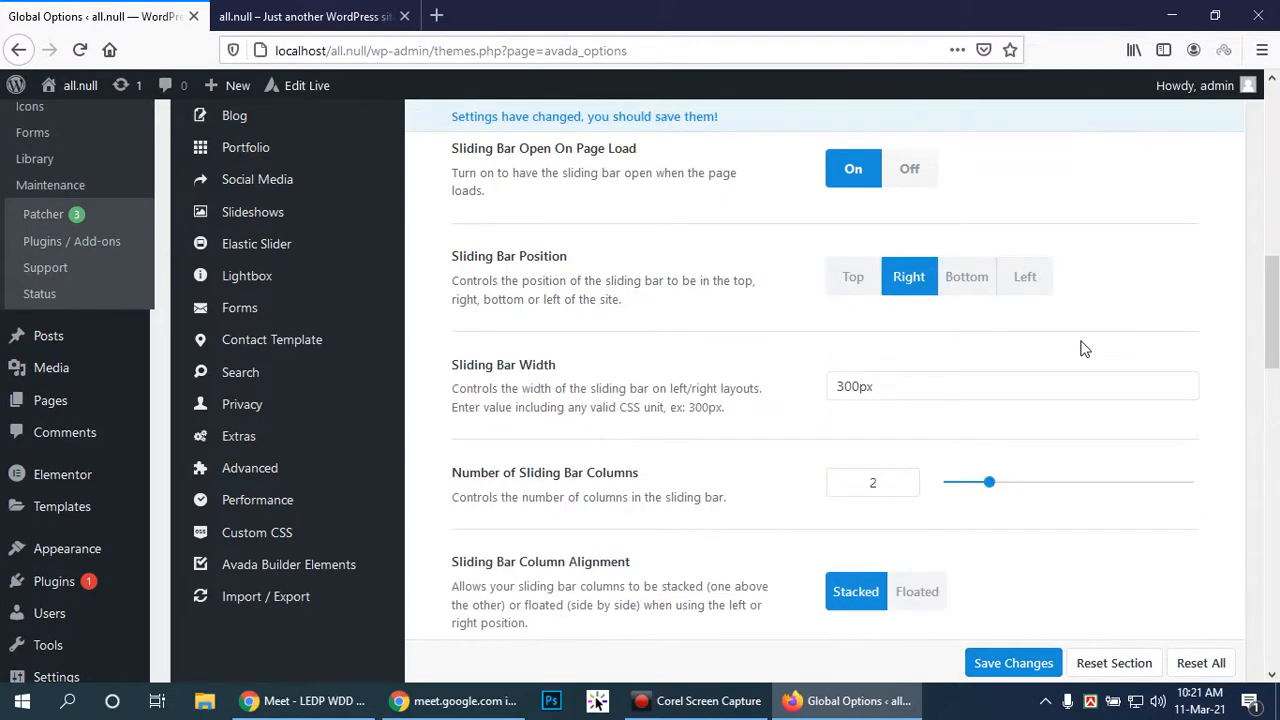
pyautogui.click(1029, 644)
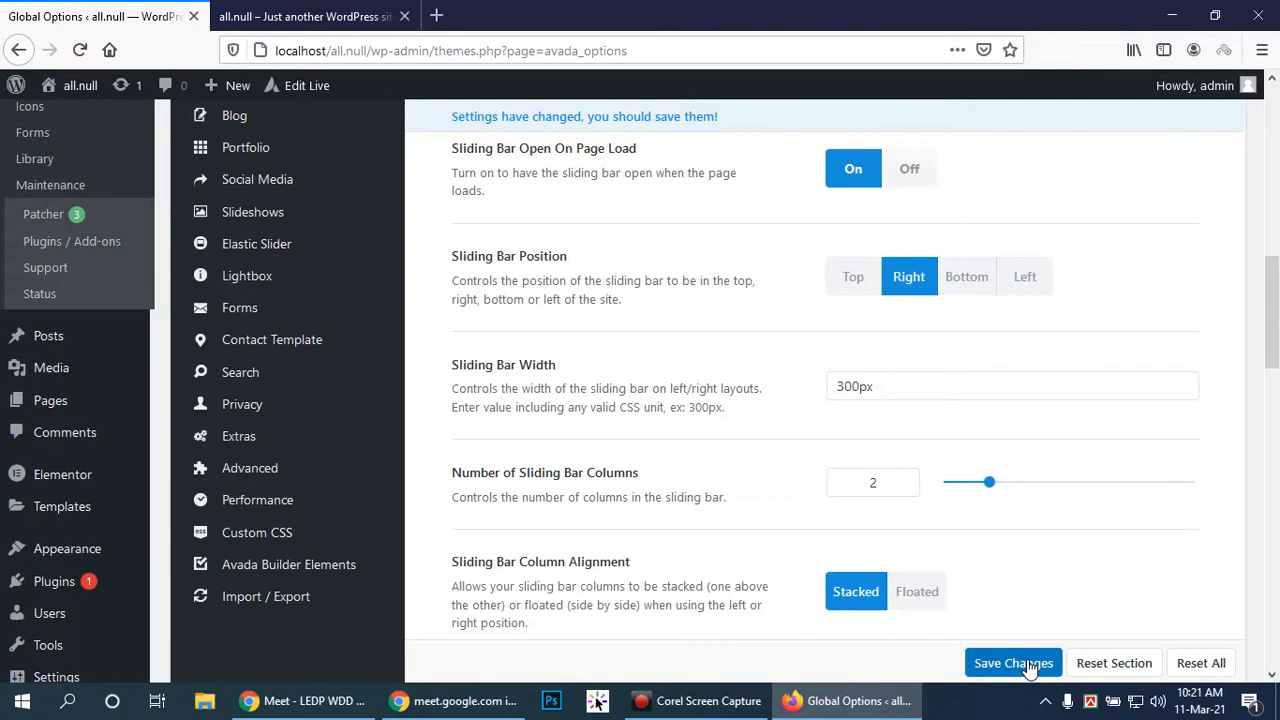
pyautogui.click(1022, 664)
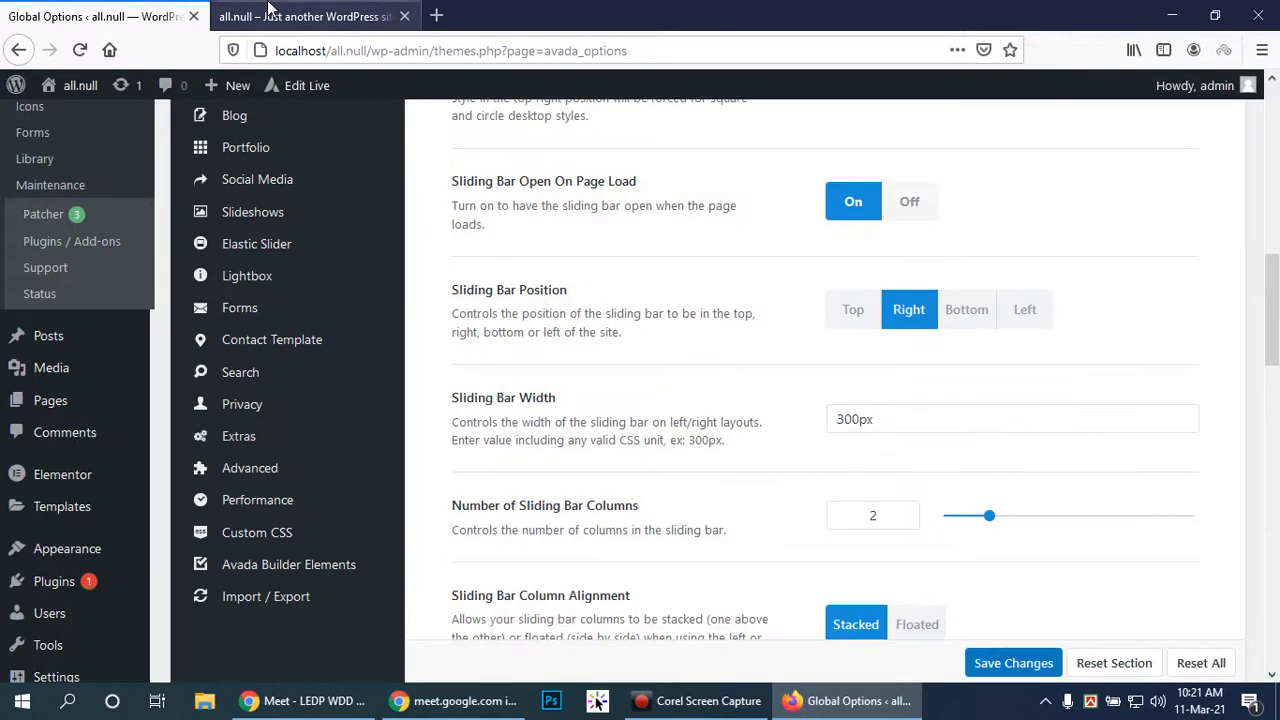
pyautogui.click(276, 10)
# Reload the front page and slide the right-side panel open and closed twice
pyautogui.click(80, 50)
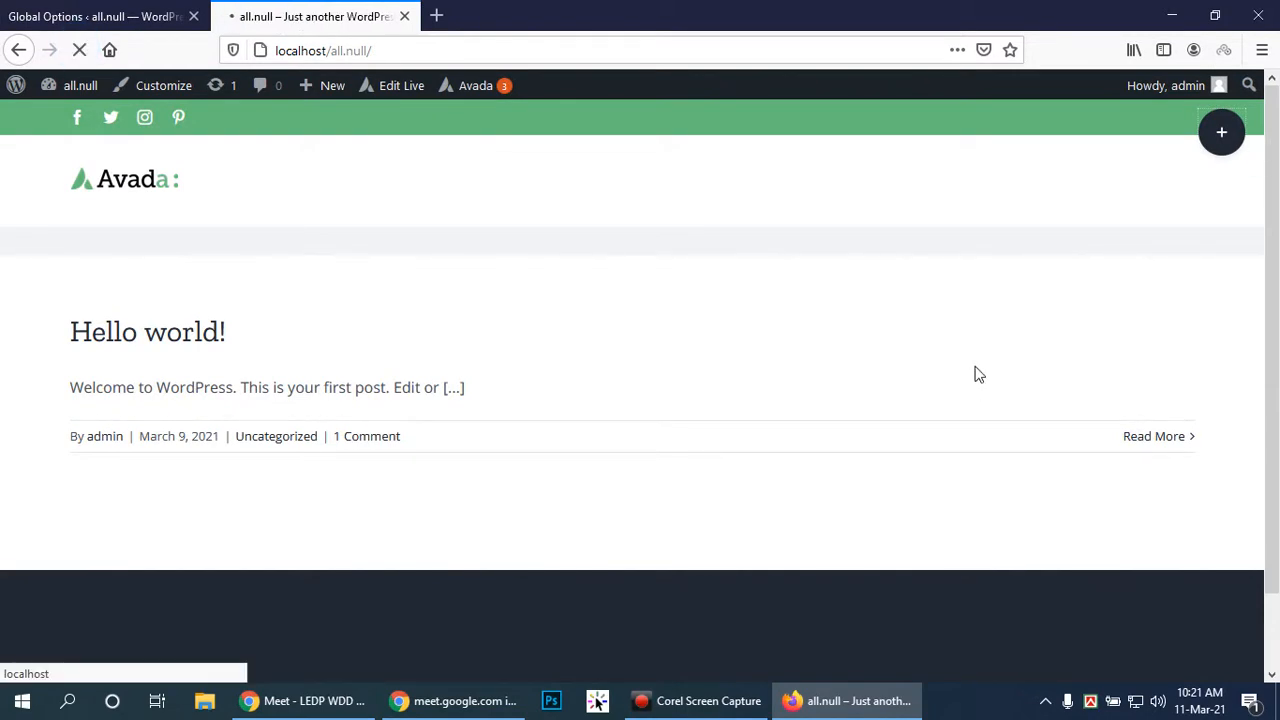
pyautogui.click(1220, 131)
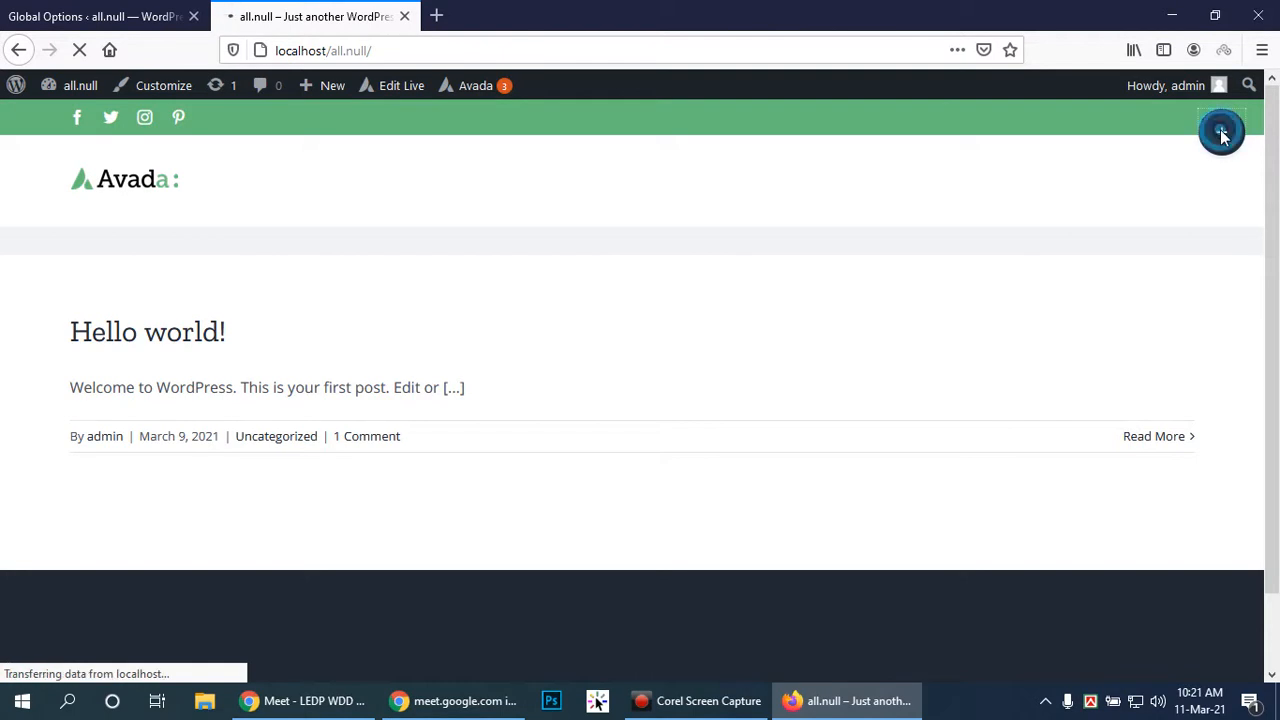
pyautogui.click(1222, 240)
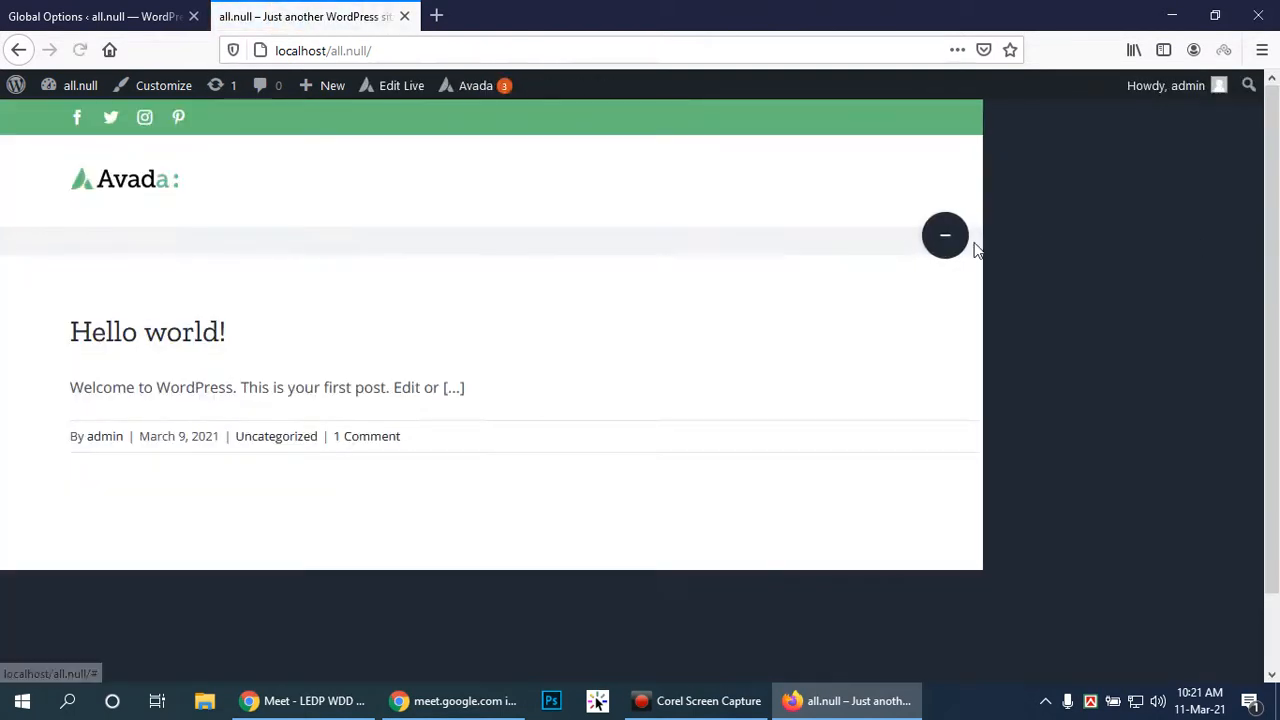
pyautogui.click(957, 248)
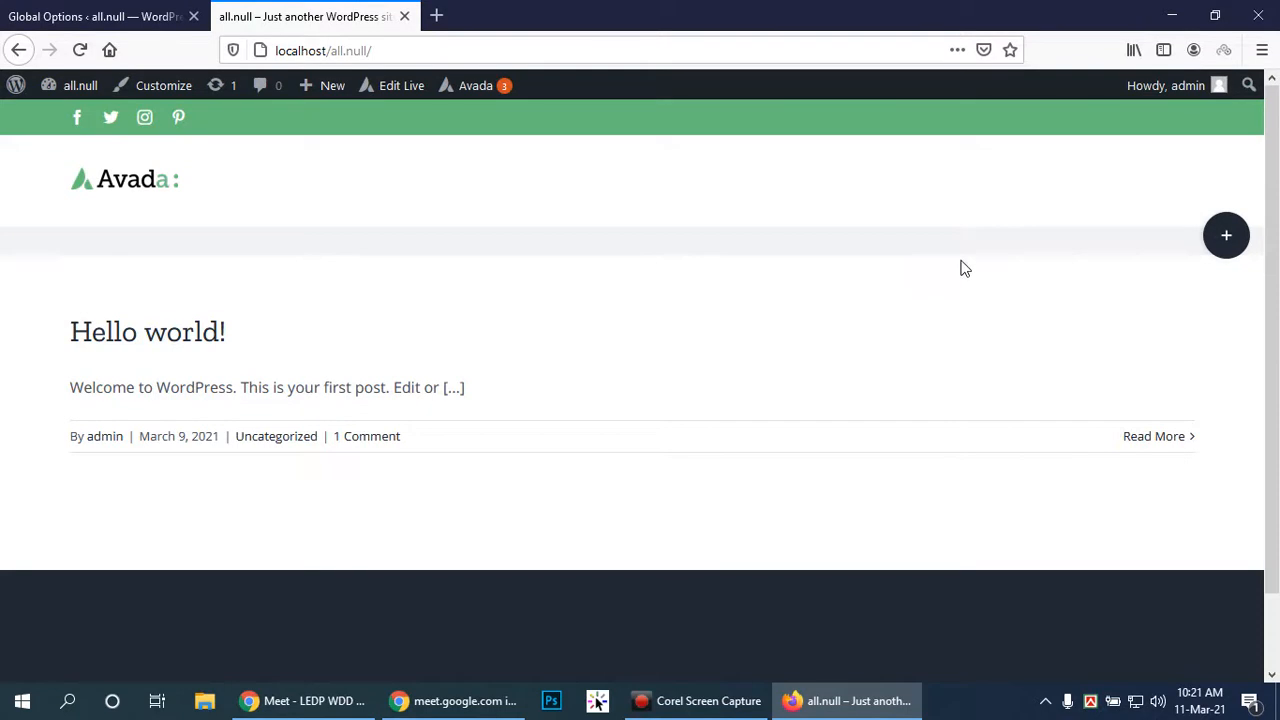
pyautogui.scroll(-1, 1121, 267)
pyautogui.scroll(-1, 1125, 265)
pyautogui.scroll(2, 1126, 262)
pyautogui.click(1224, 238)
pyautogui.click(941, 238)
pyautogui.click(12, 10)
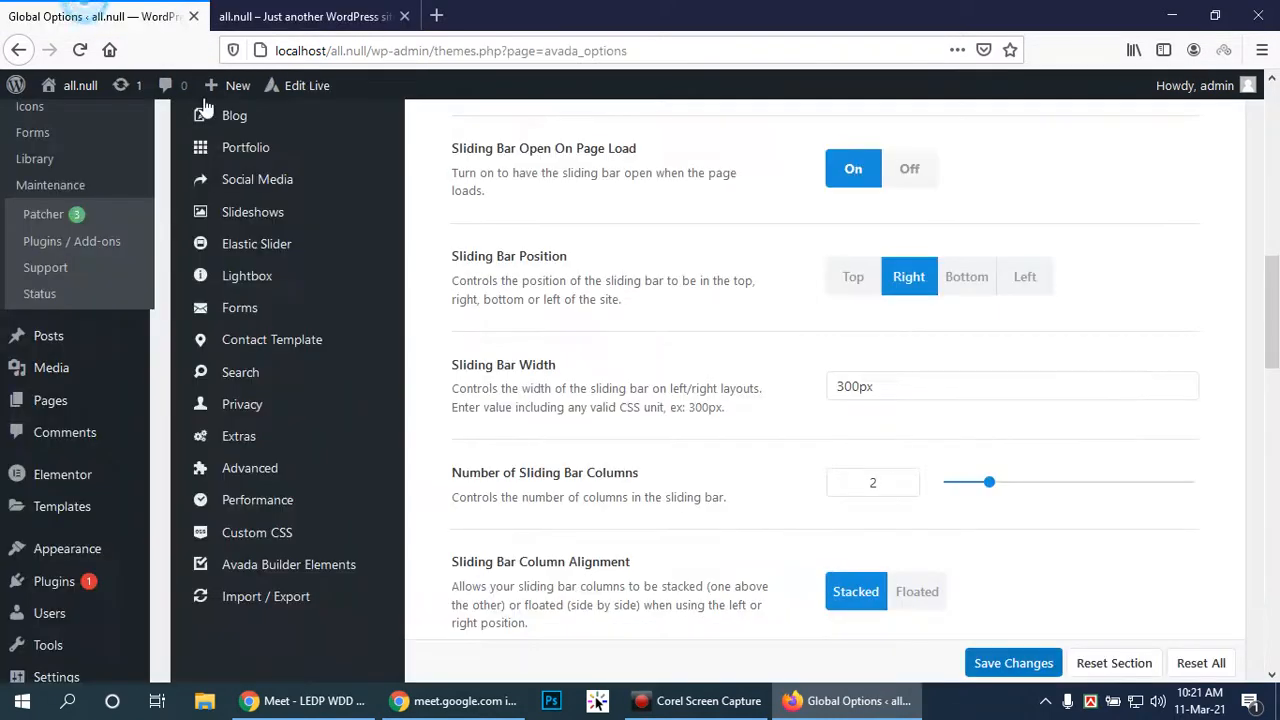
# Set the sliding bar Column Alignment to Floated
pyautogui.scroll(-2, 1072, 362)
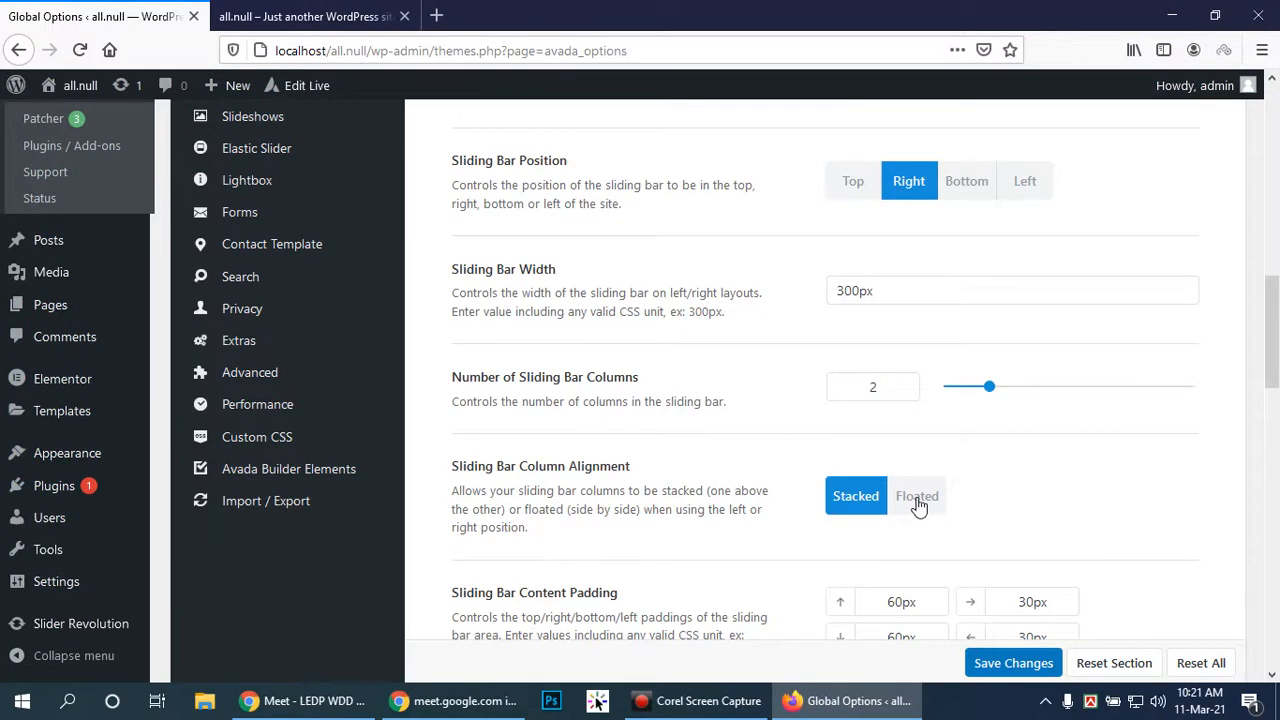
pyautogui.click(917, 497)
pyautogui.scroll(4, 975, 485)
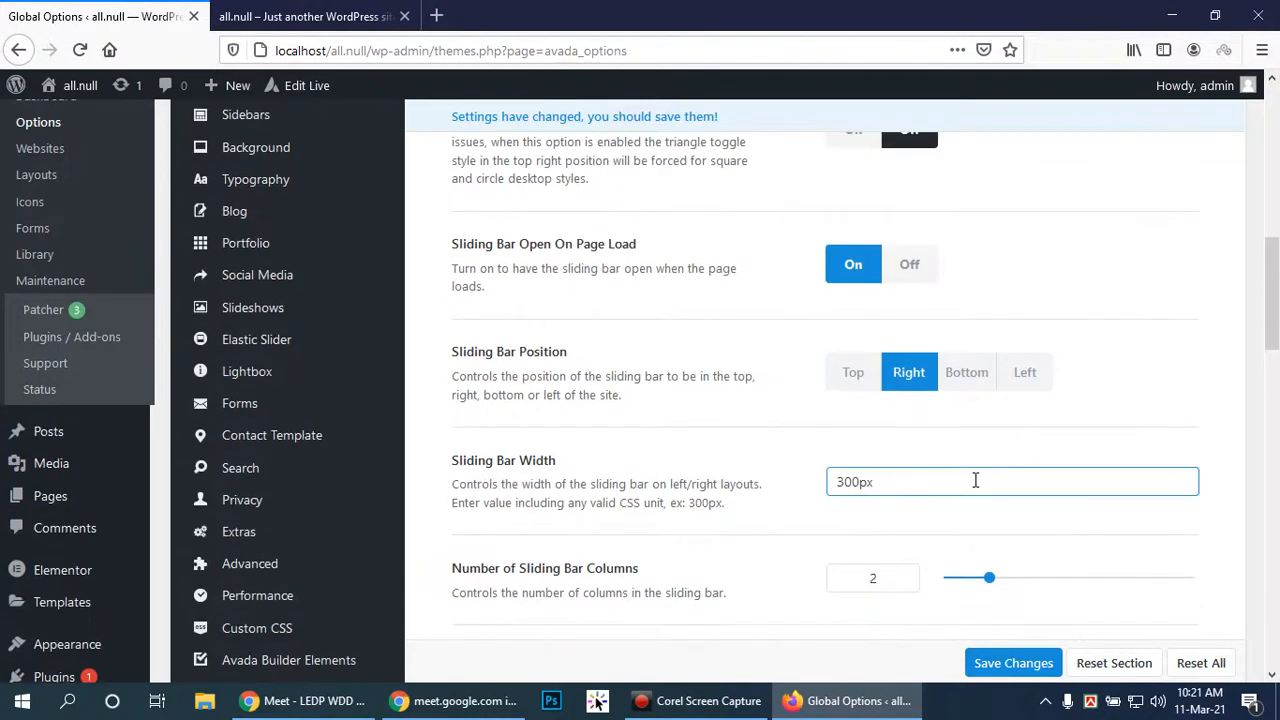
pyautogui.scroll(-6, 975, 477)
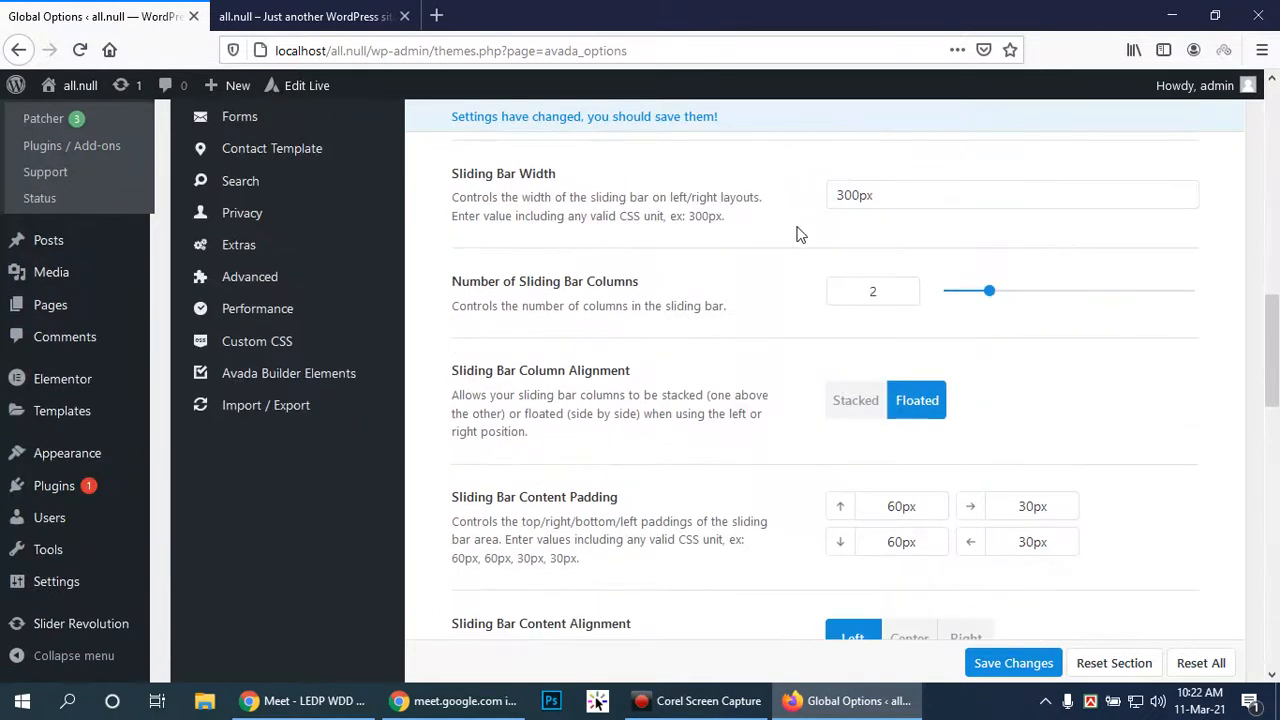
pyautogui.scroll(-4, 1028, 300)
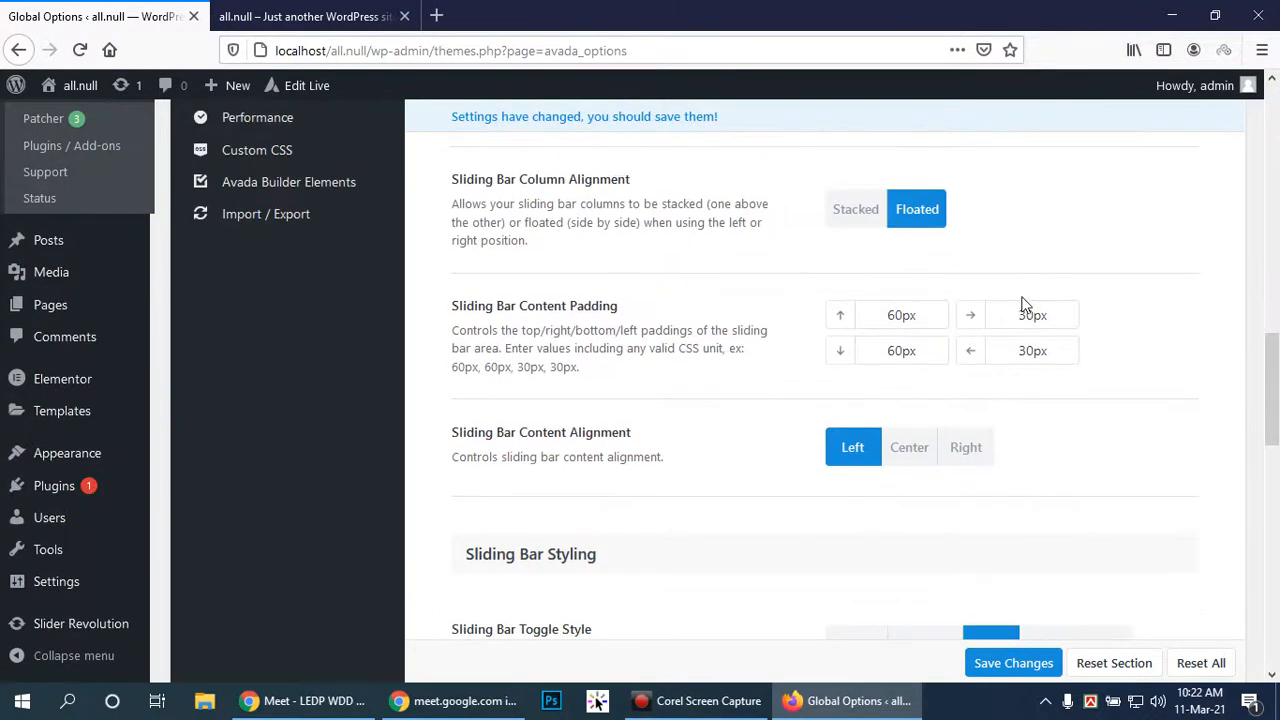
pyautogui.scroll(-4, 1030, 437)
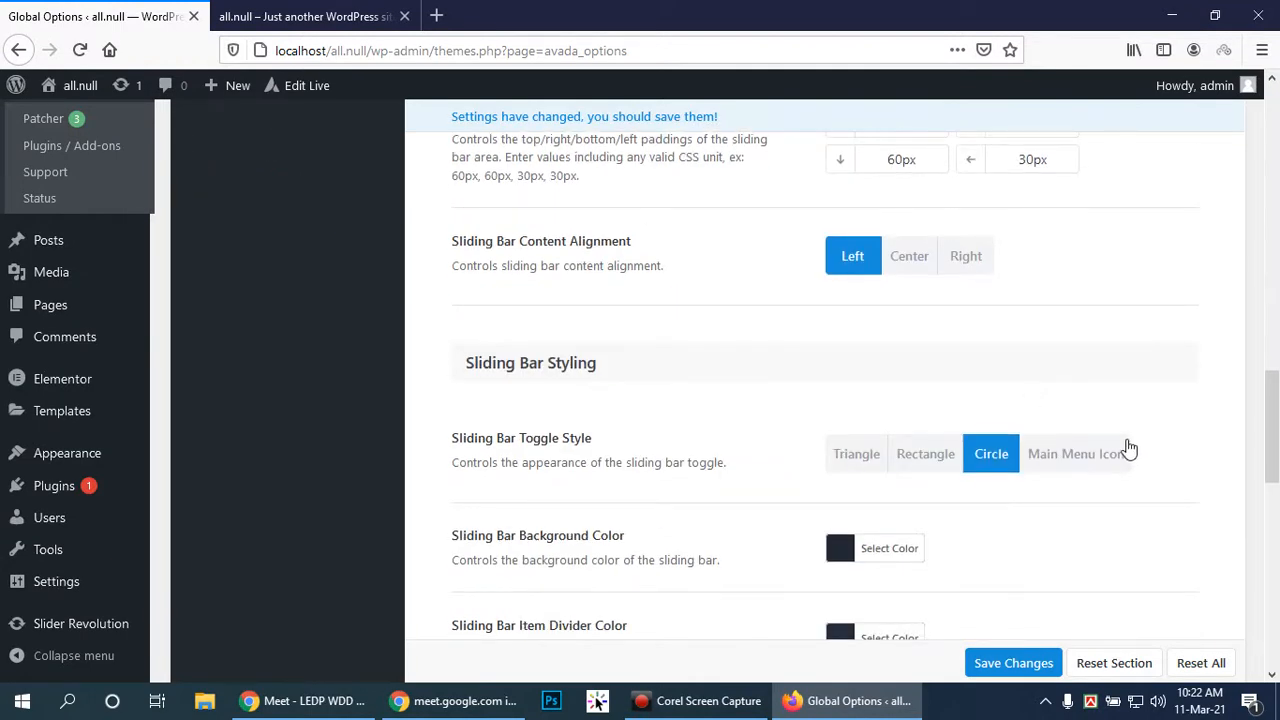
# Change Toggle Style to Triangle and save the sliding bar settings
pyautogui.click(866, 457)
pyautogui.scroll(-4, 1133, 404)
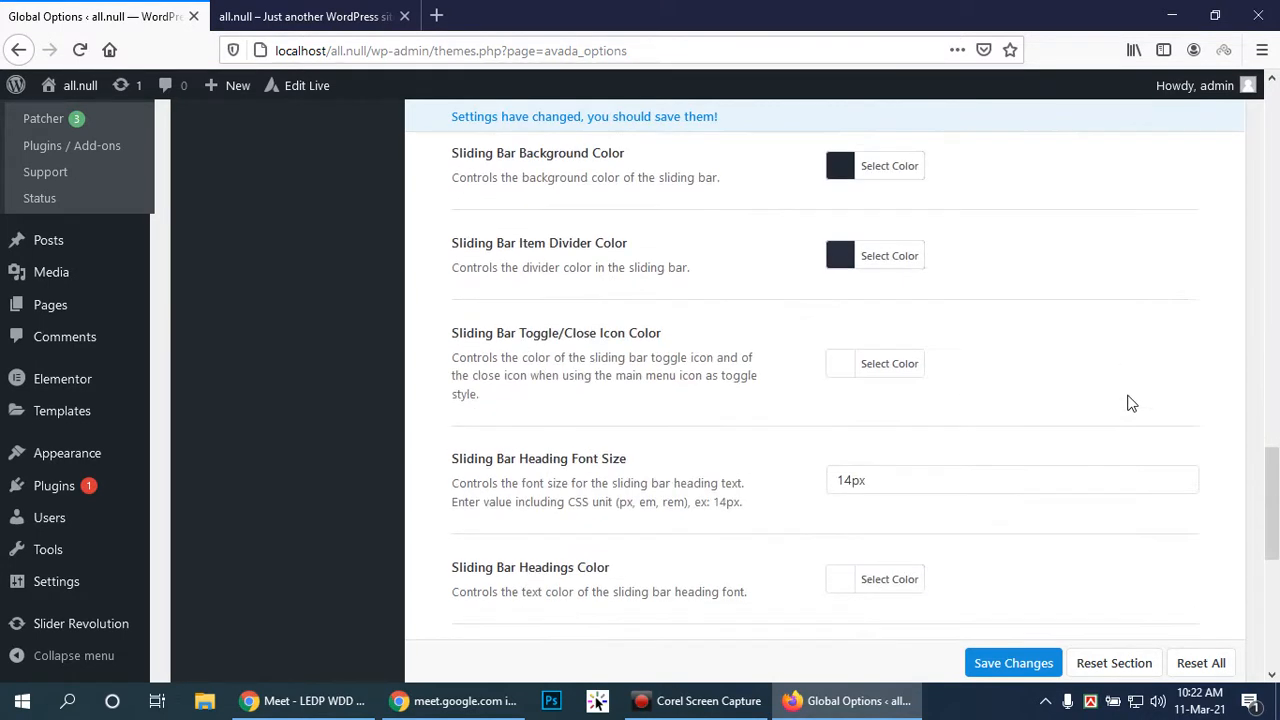
pyautogui.scroll(-3, 1118, 404)
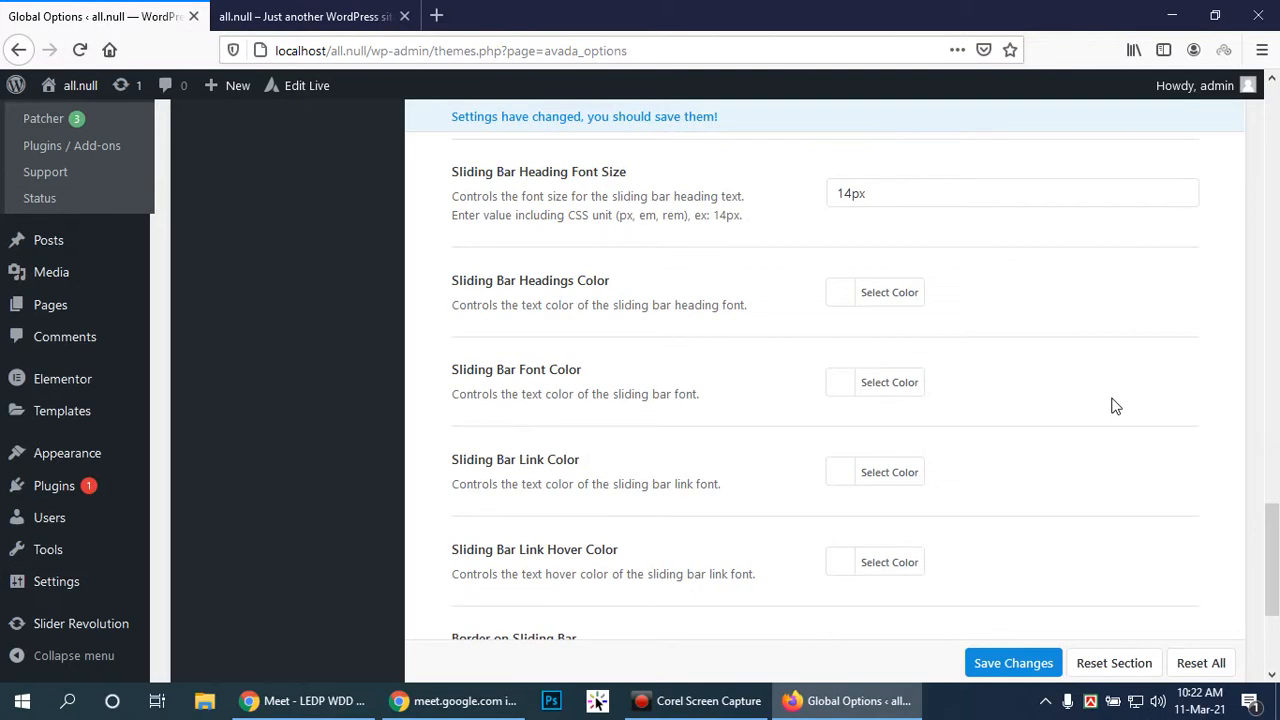
pyautogui.scroll(-2, 1105, 402)
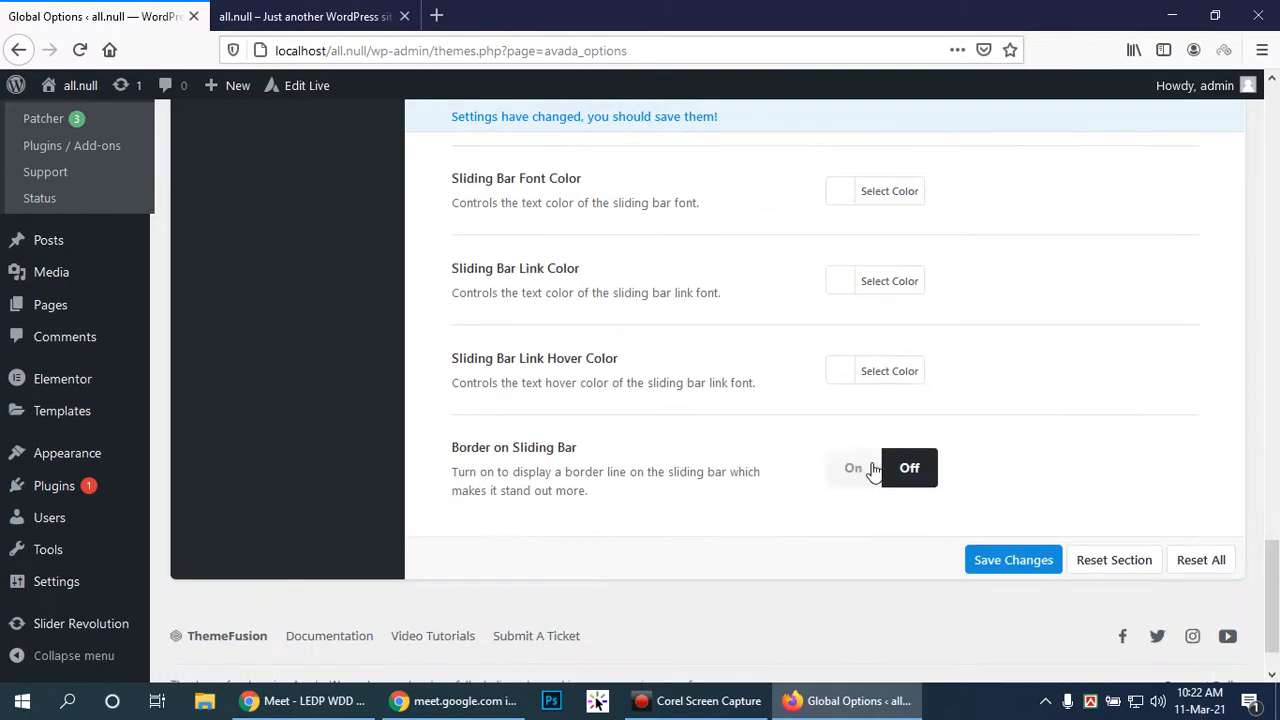
pyautogui.click(1005, 560)
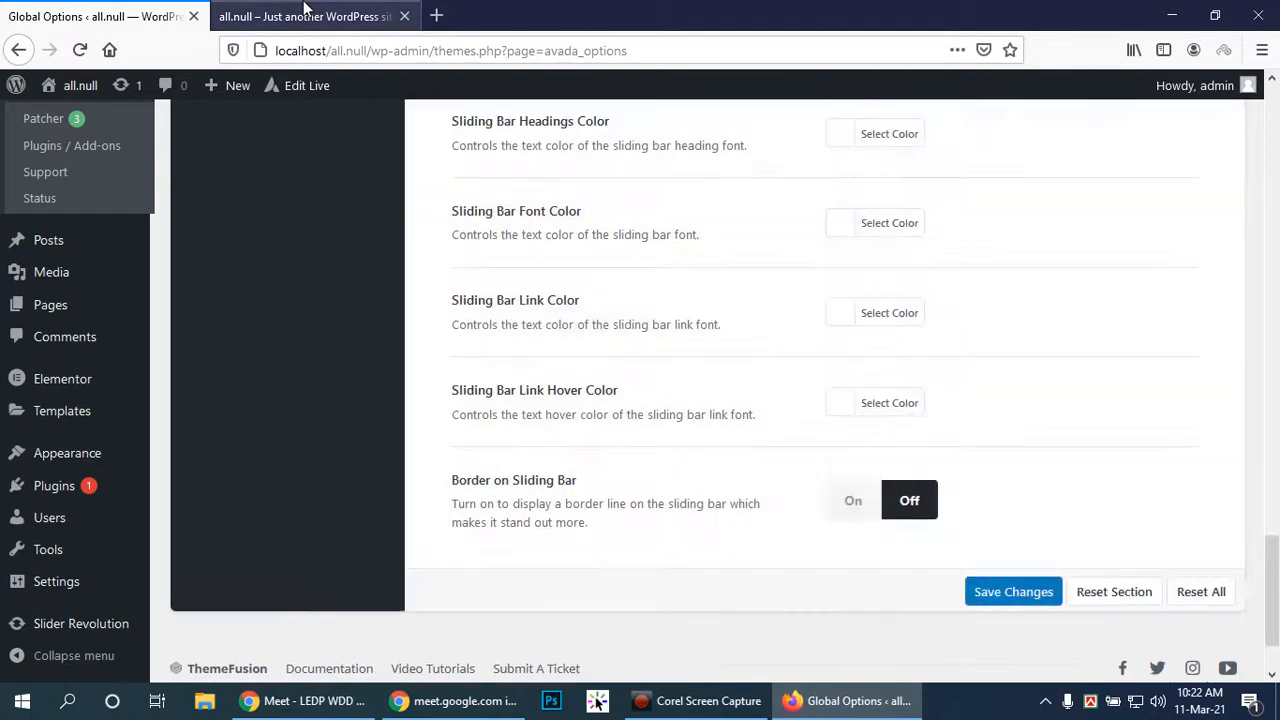
pyautogui.click(305, 12)
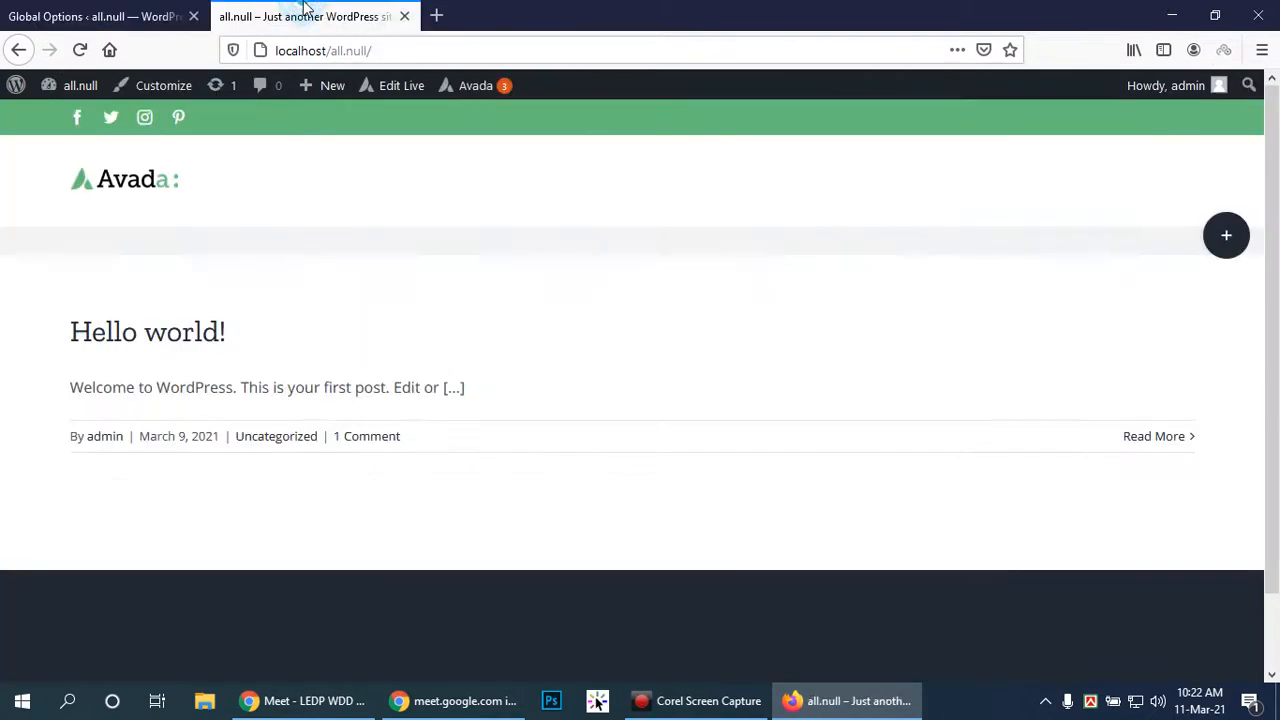
# Reload the front page and open and close the right-side panel three times with the corner triangle toggle
pyautogui.click(79, 49)
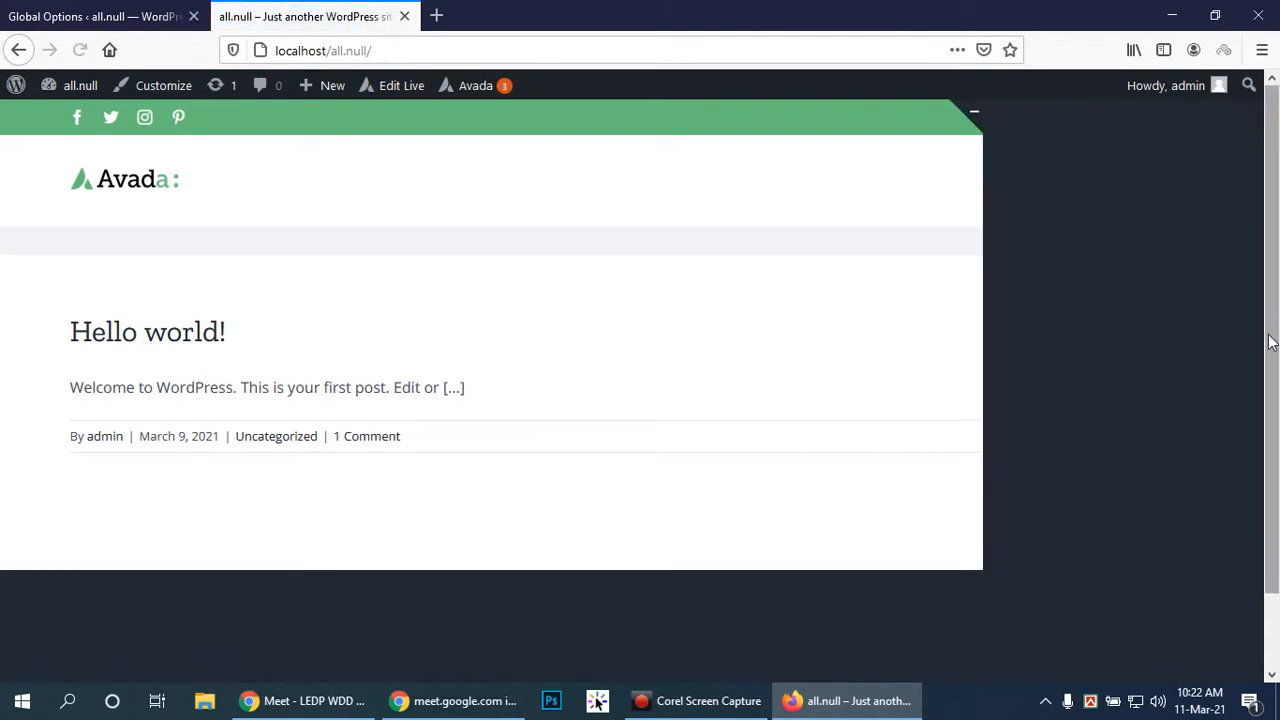
pyautogui.click(975, 118)
pyautogui.scroll(-2, 770, 326)
pyautogui.scroll(2, 770, 326)
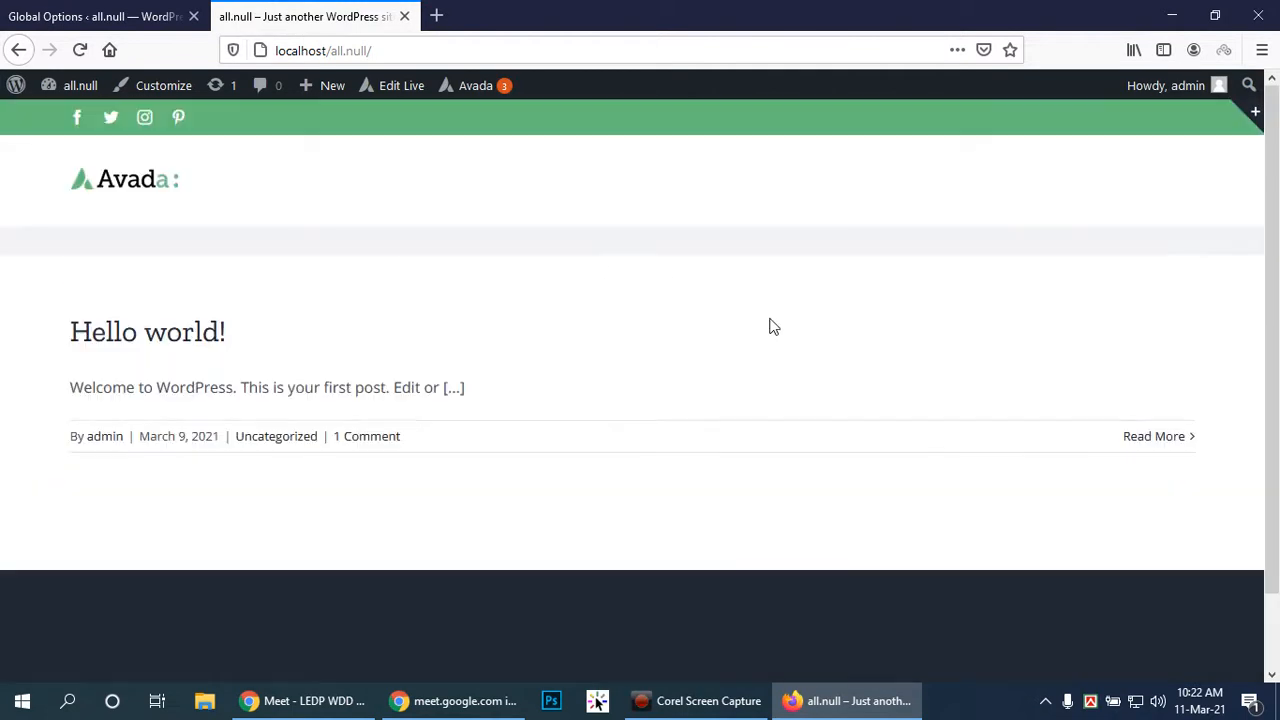
pyautogui.click(1255, 118)
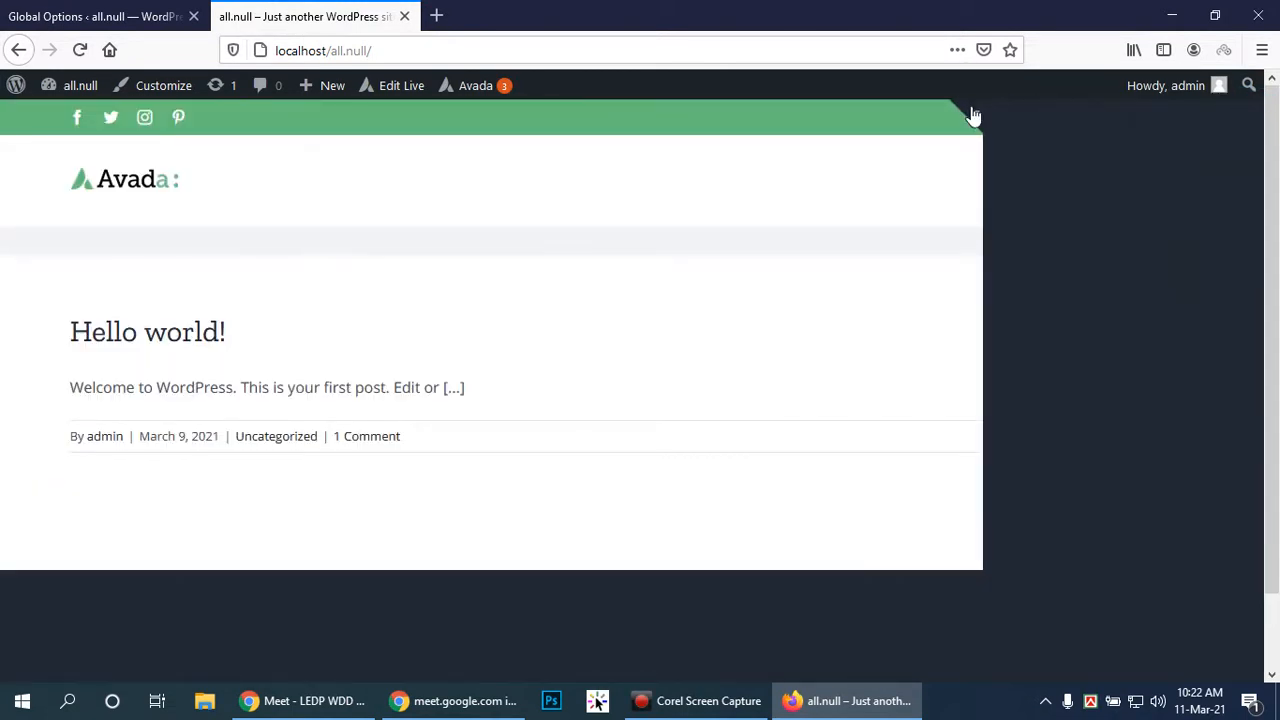
pyautogui.click(973, 114)
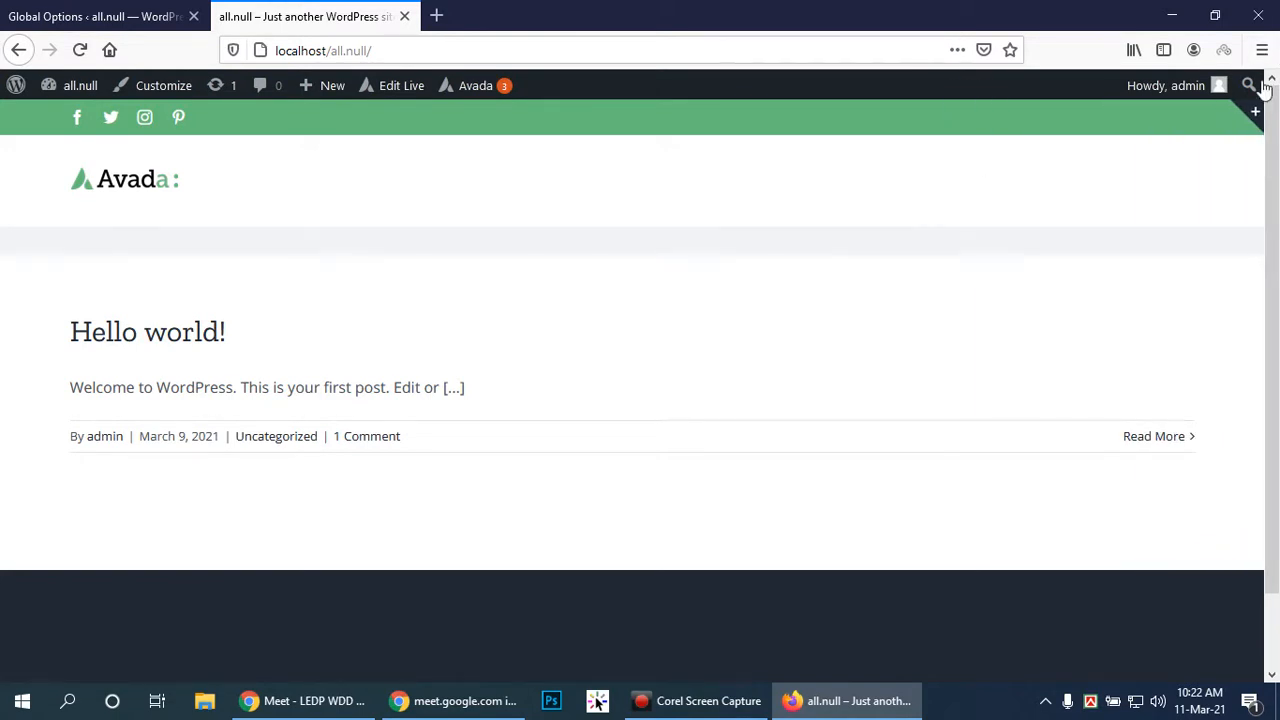
pyautogui.click(1255, 118)
pyautogui.click(969, 118)
pyautogui.click(1254, 115)
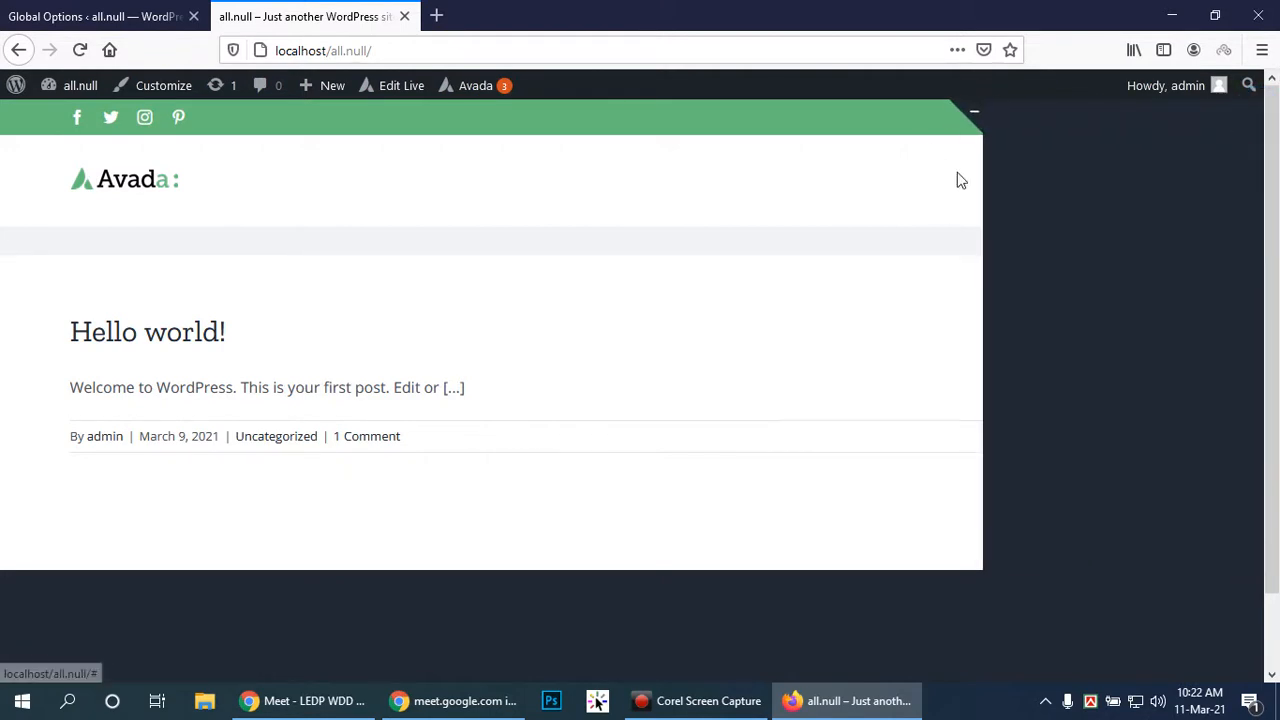
pyautogui.click(970, 115)
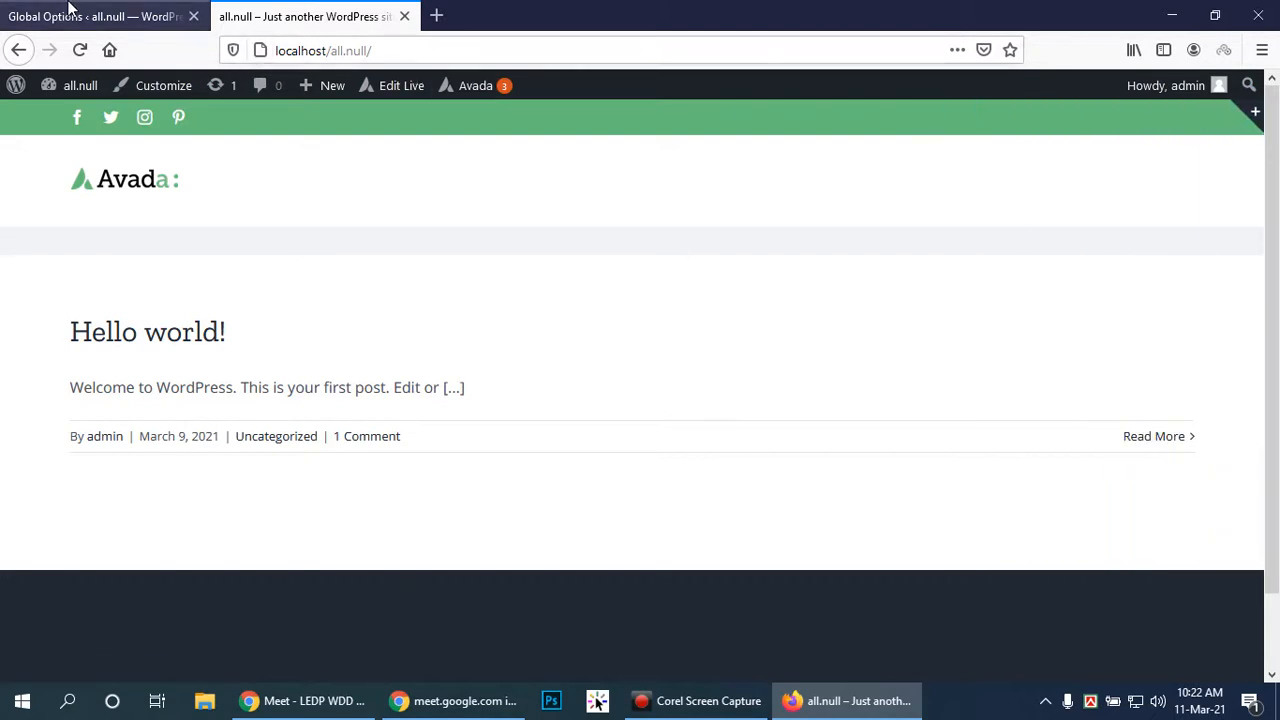
# Back in the Avada theme options, switch the sliding bar columns to stacked
pyautogui.click(70, 8)
pyautogui.scroll(3, 897, 502)
pyautogui.scroll(3, 895, 495)
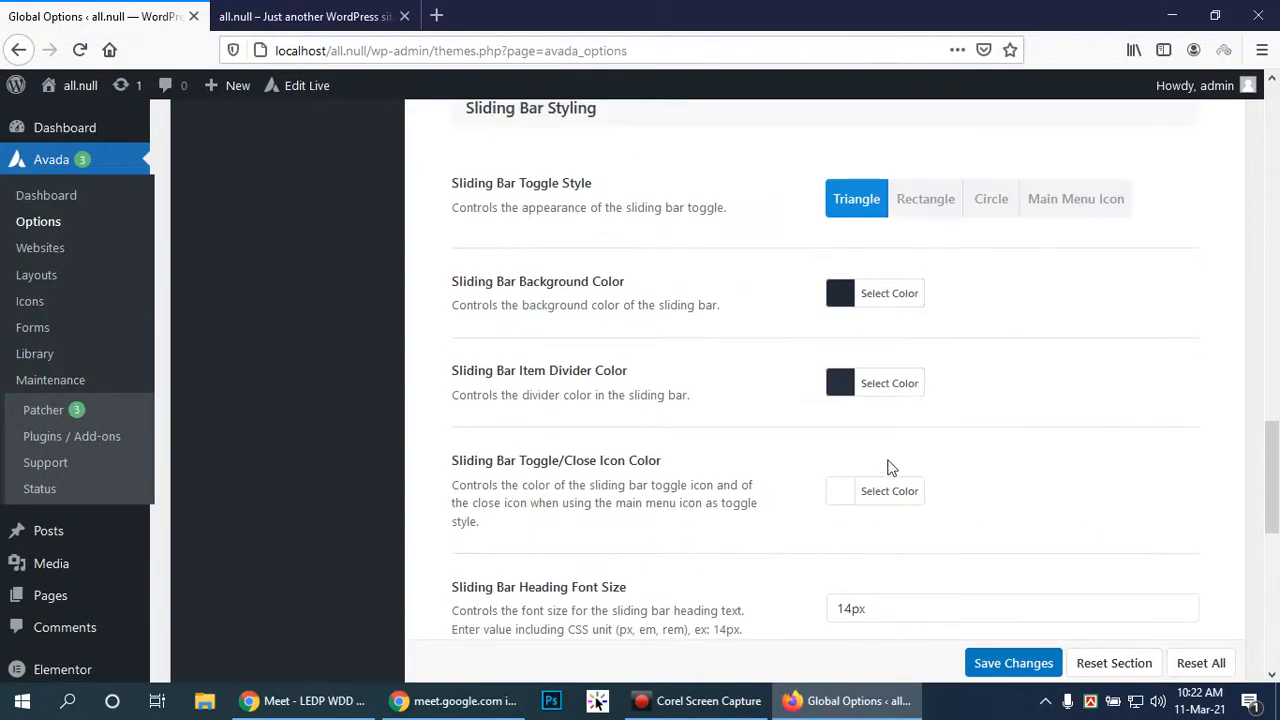
pyautogui.scroll(4, 926, 452)
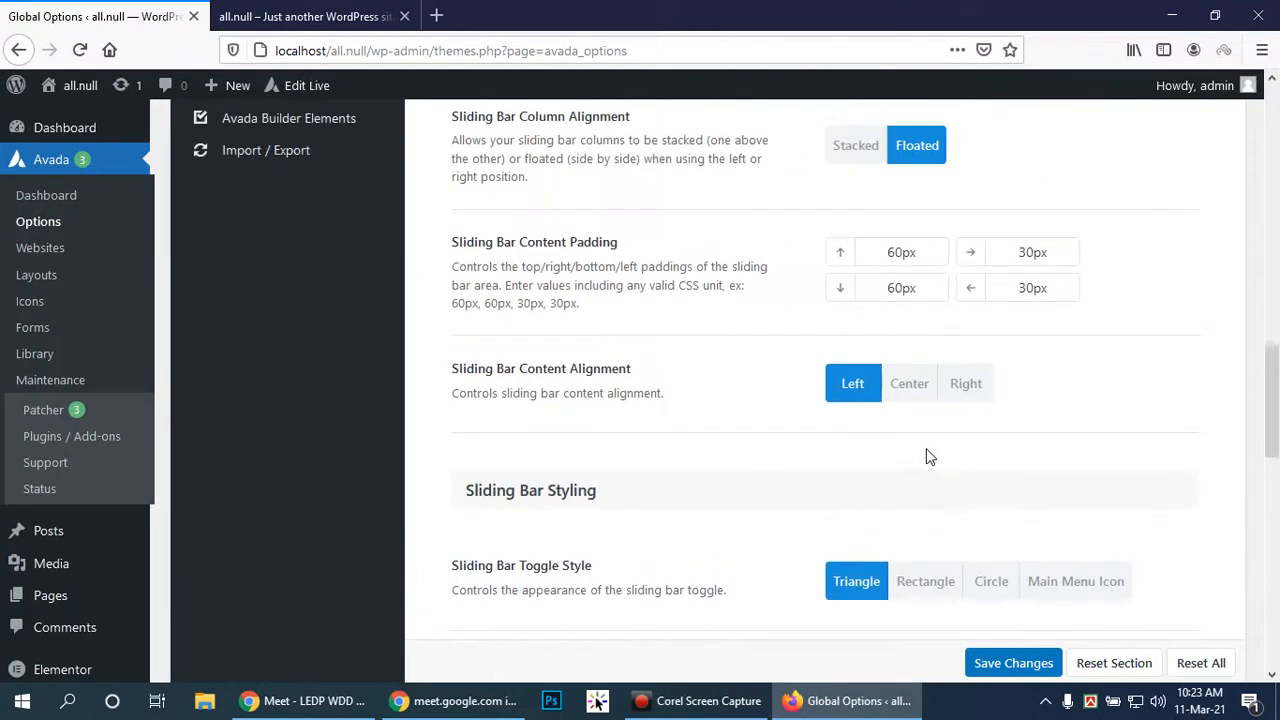
pyautogui.scroll(4, 926, 452)
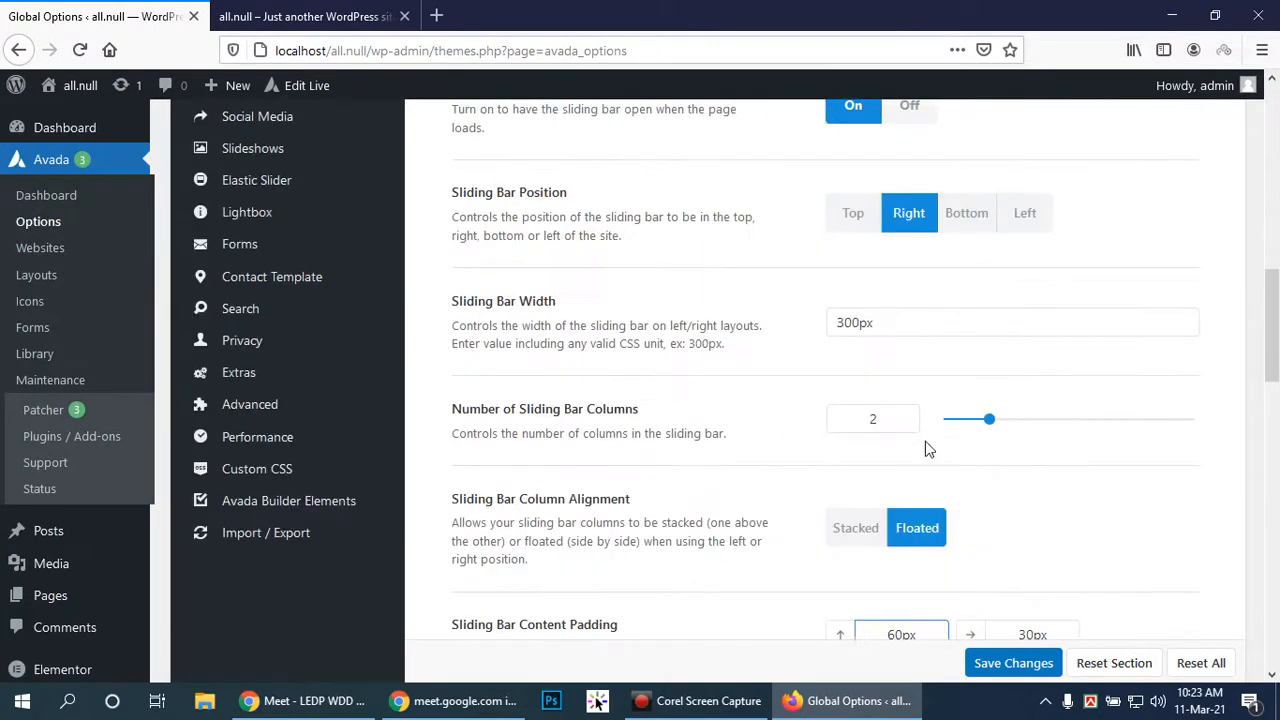
pyautogui.click(856, 528)
pyautogui.scroll(2, 1129, 534)
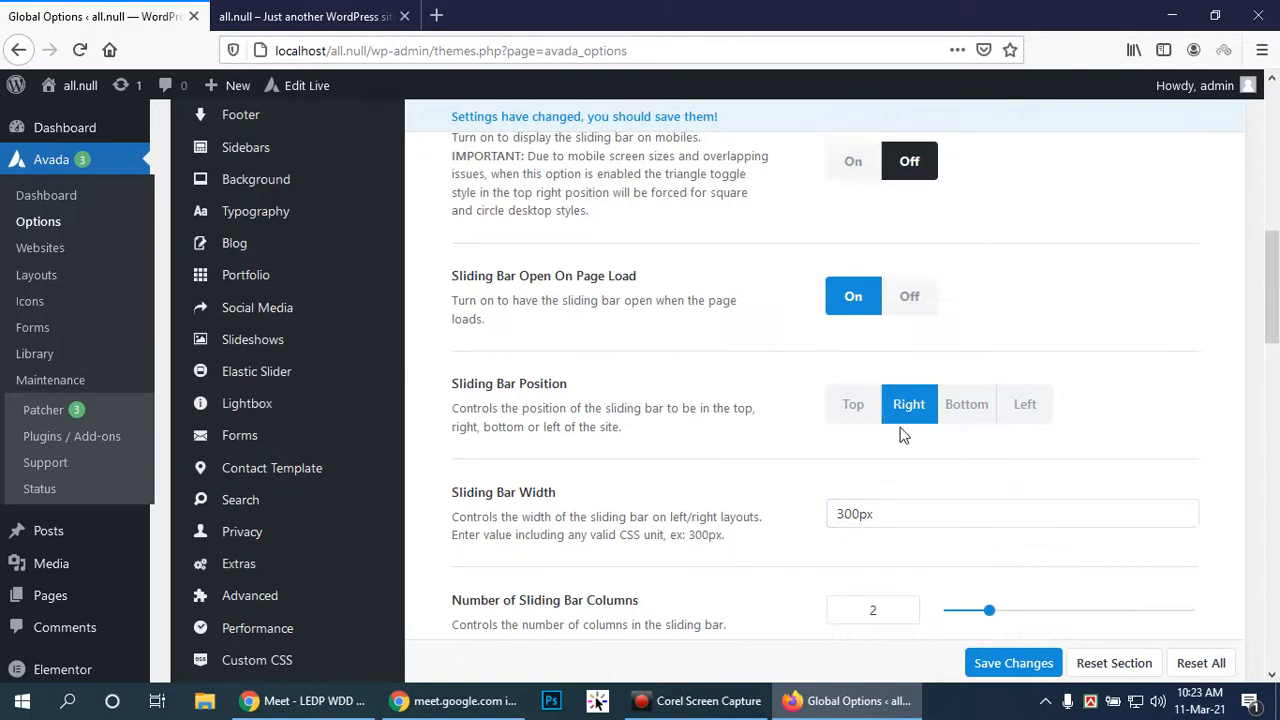
# Set Sliding Bar Position to Top and save the theme options
pyautogui.click(857, 401)
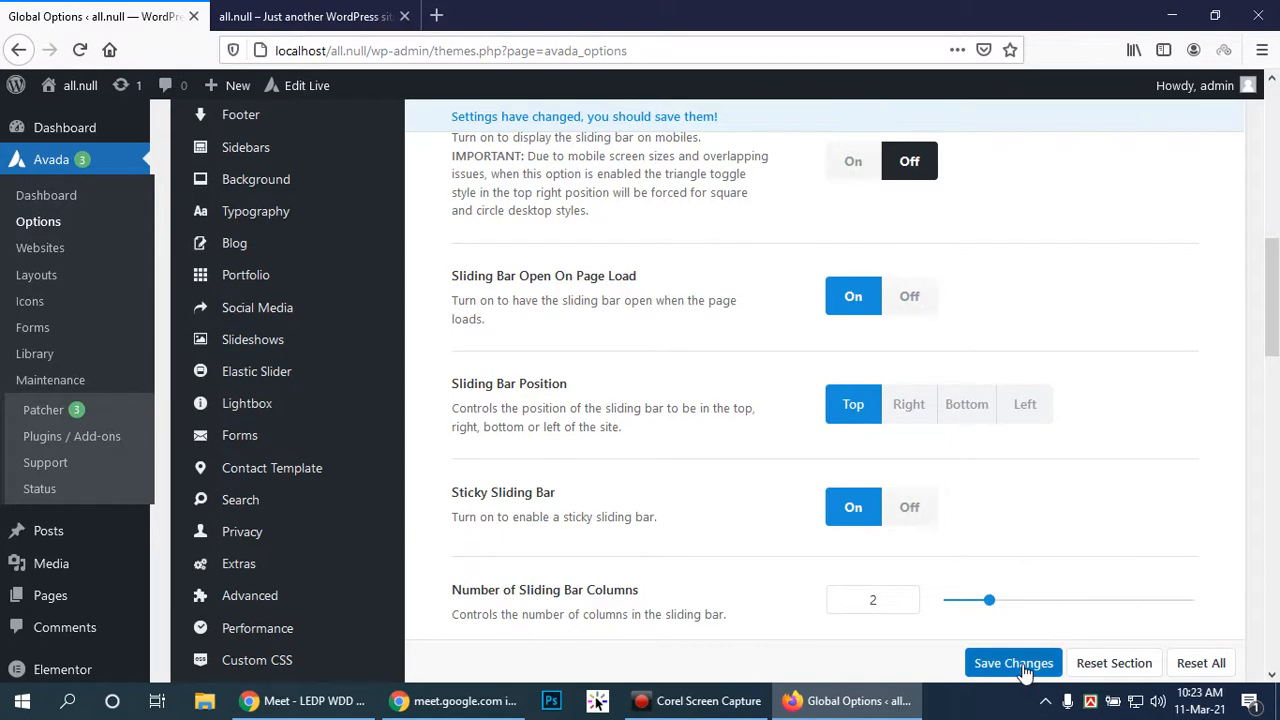
pyautogui.scroll(-2, 1034, 560)
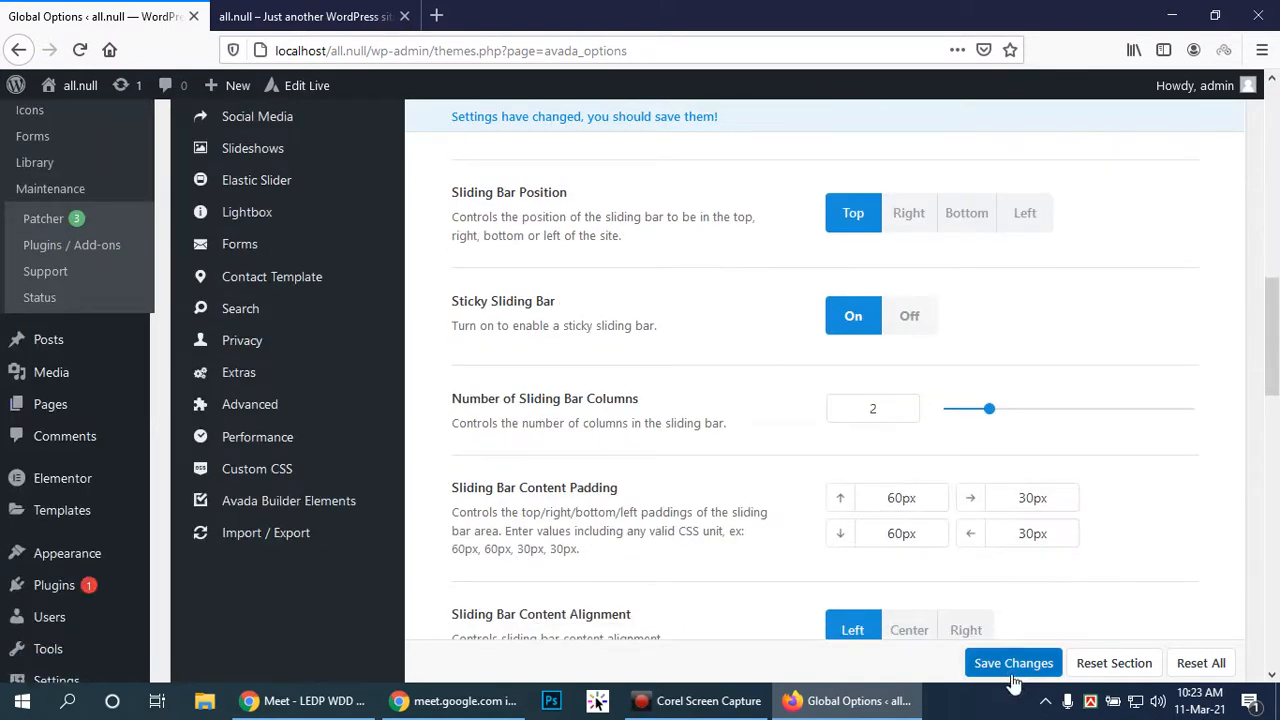
pyautogui.click(1015, 665)
pyautogui.scroll(3, 1030, 480)
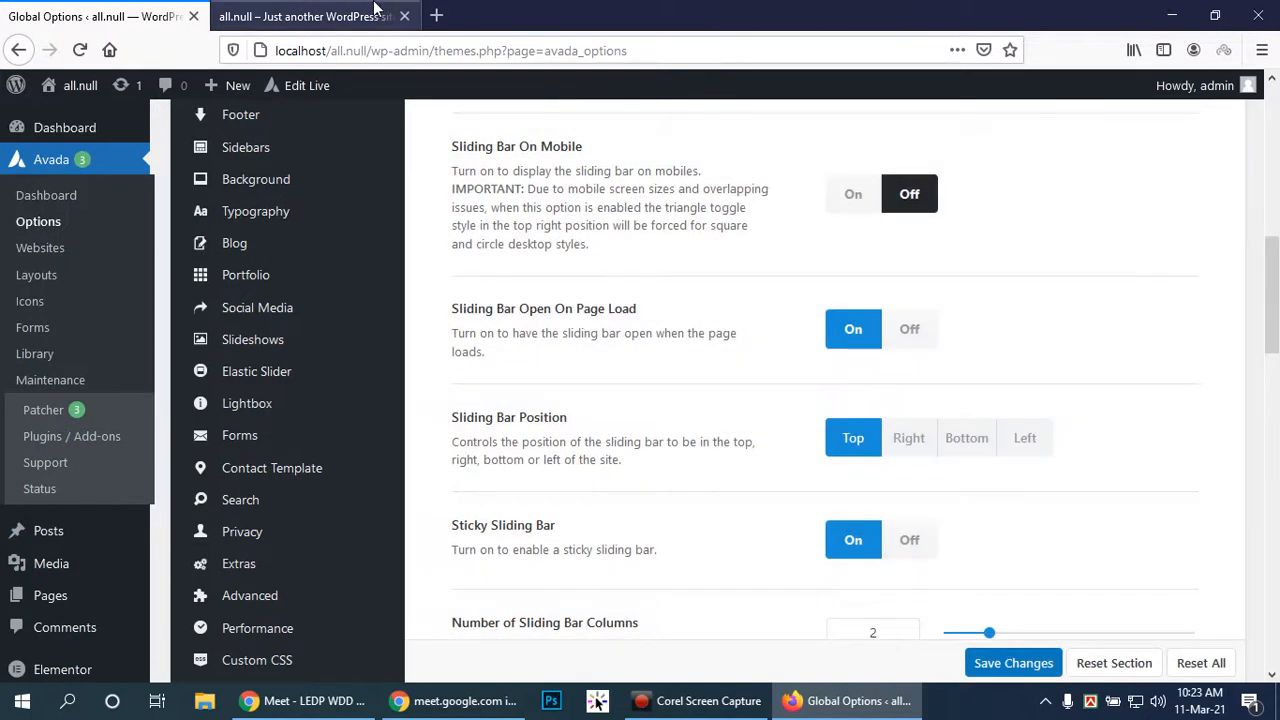
pyautogui.click(258, 18)
# Reload the front page and toggle the top sliding bar open and closed several times
pyautogui.click(74, 49)
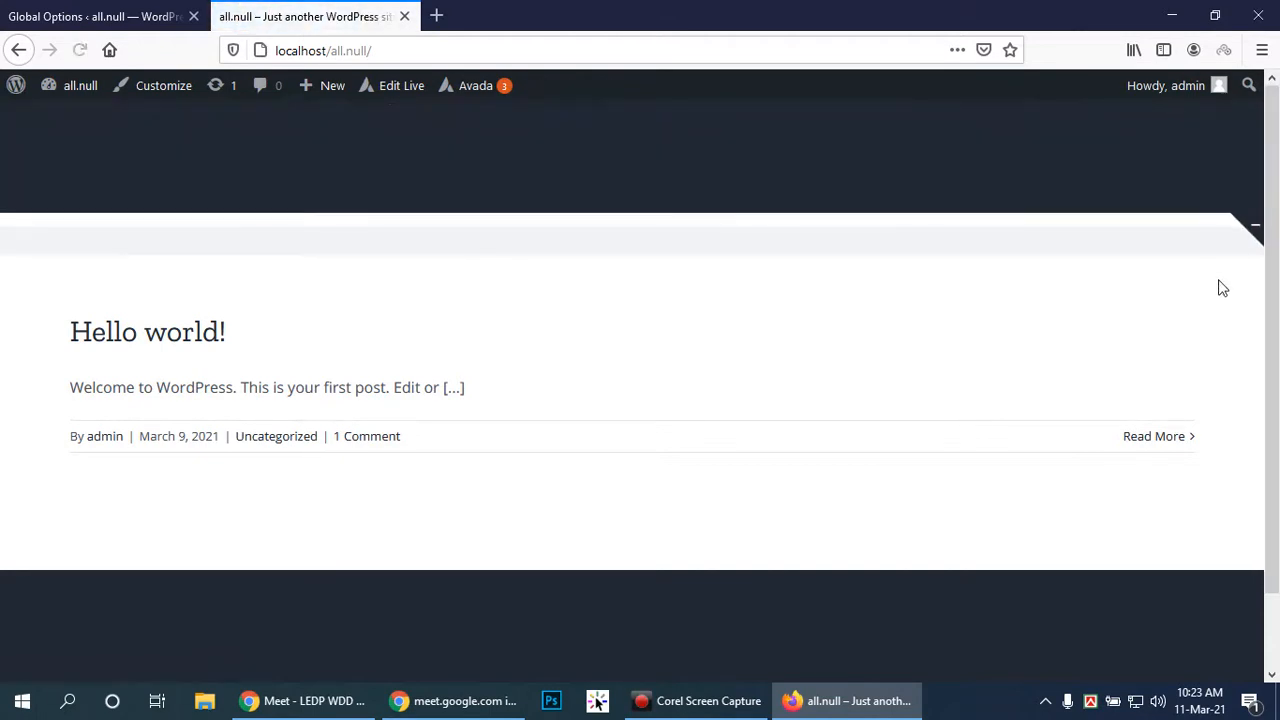
pyautogui.click(1250, 225)
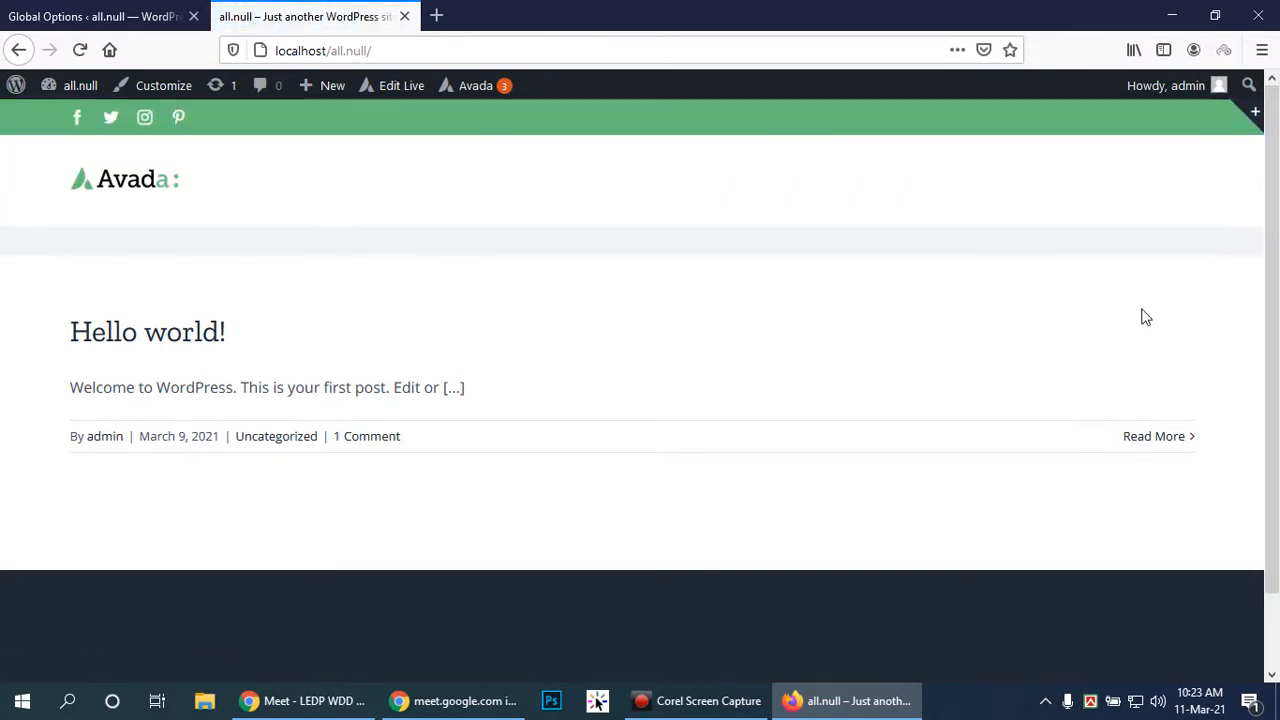
pyautogui.click(1254, 114)
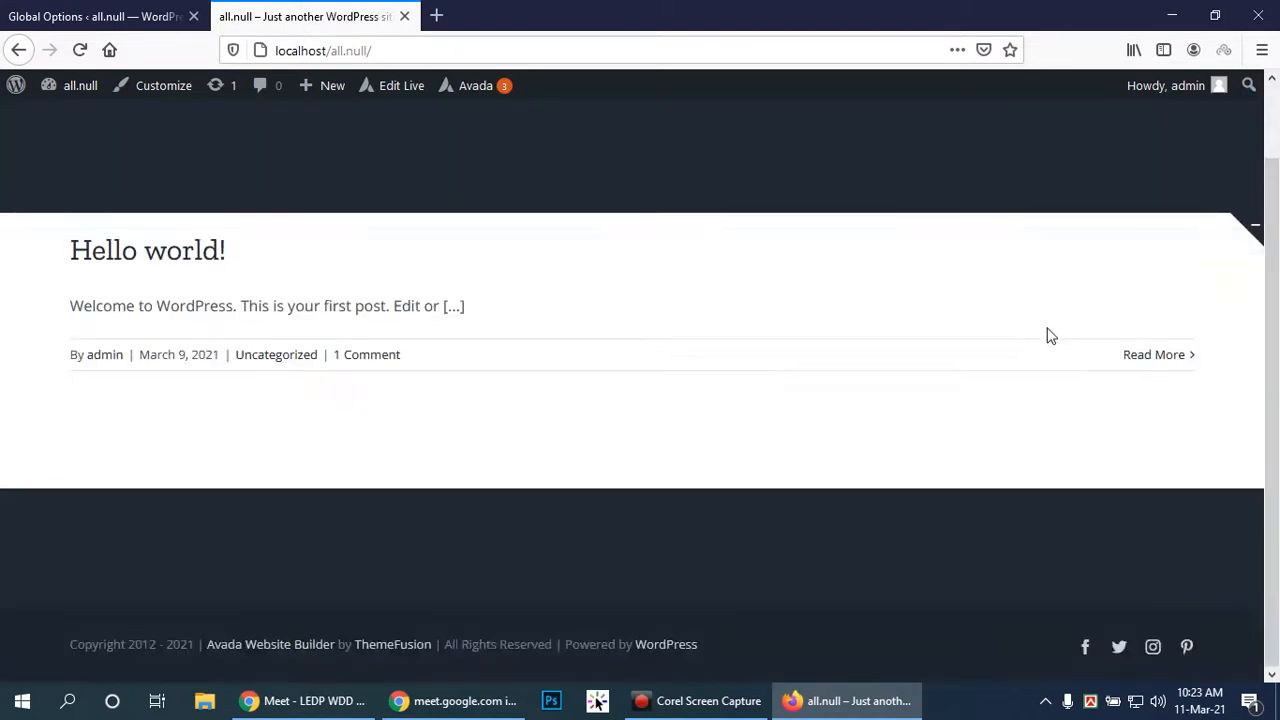
pyautogui.click(1255, 228)
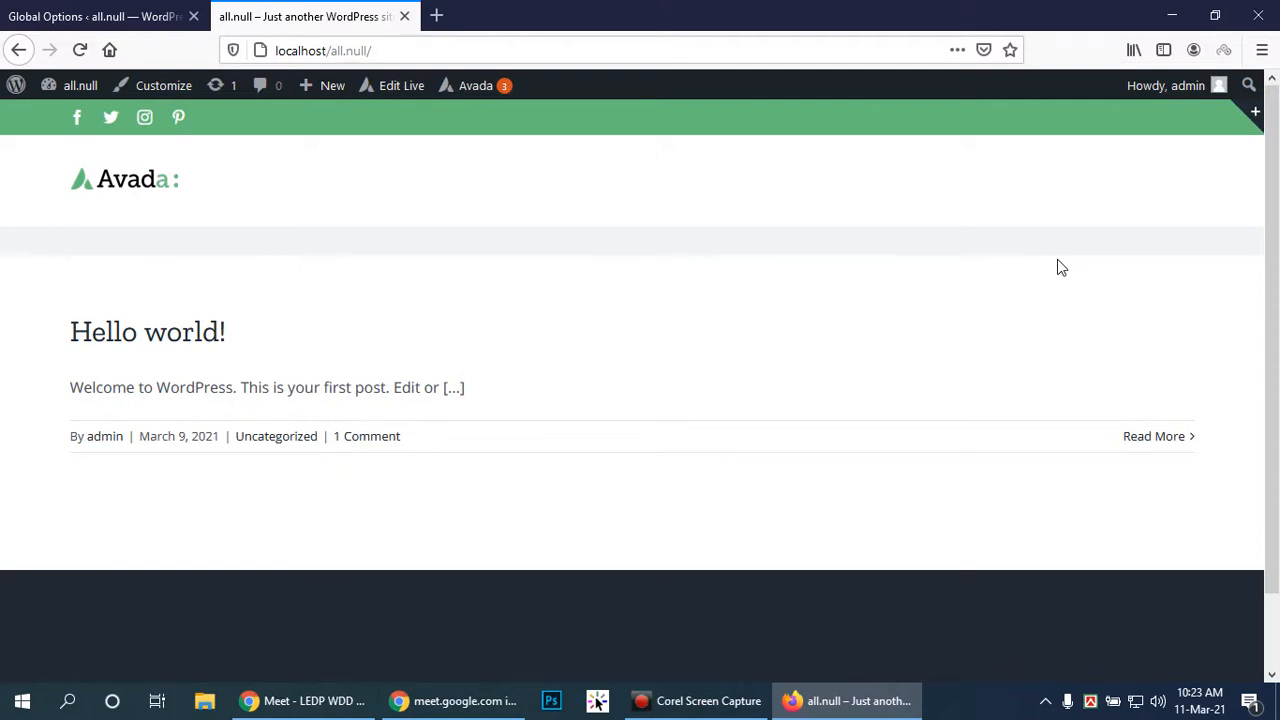
pyautogui.click(1254, 110)
pyautogui.click(806, 490)
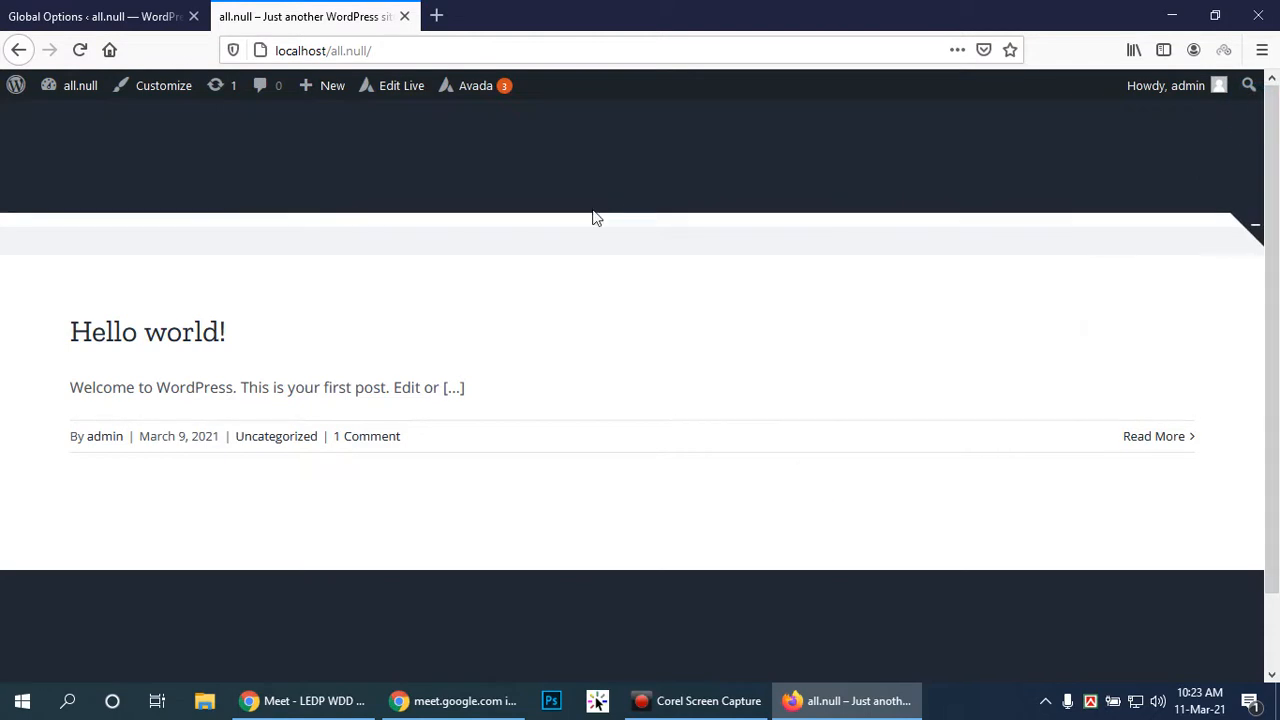
pyautogui.click(1254, 229)
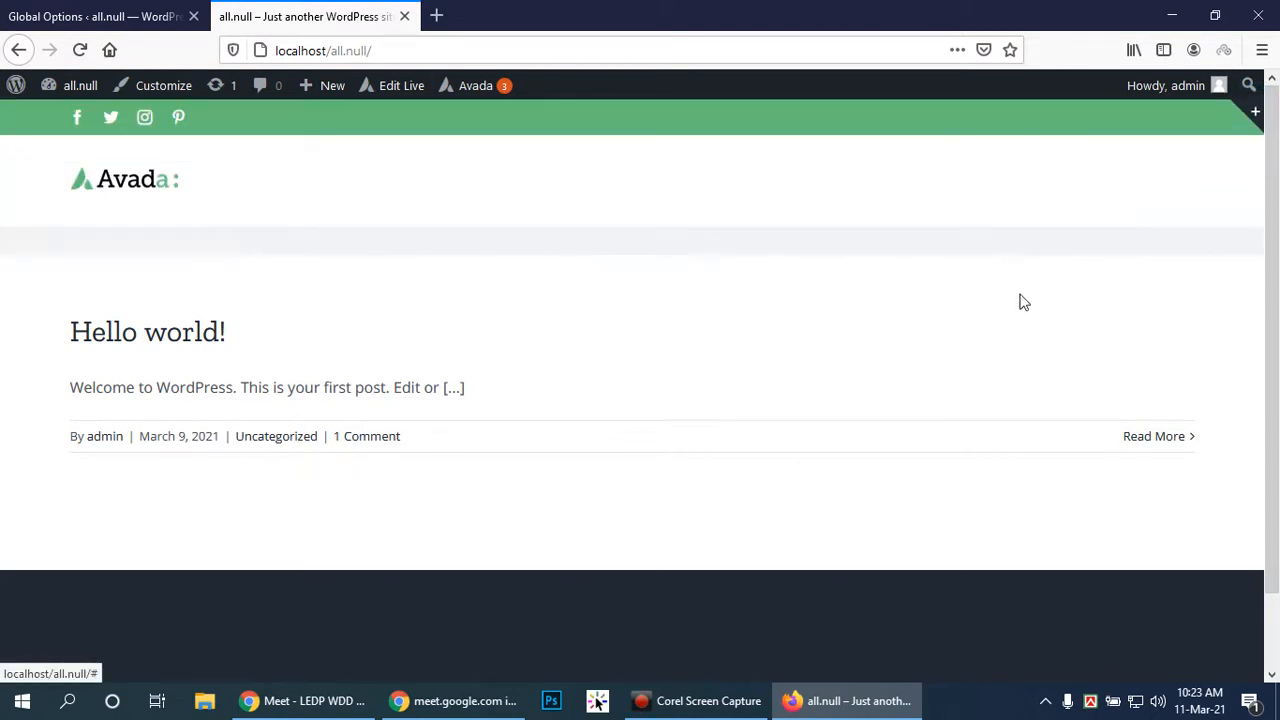
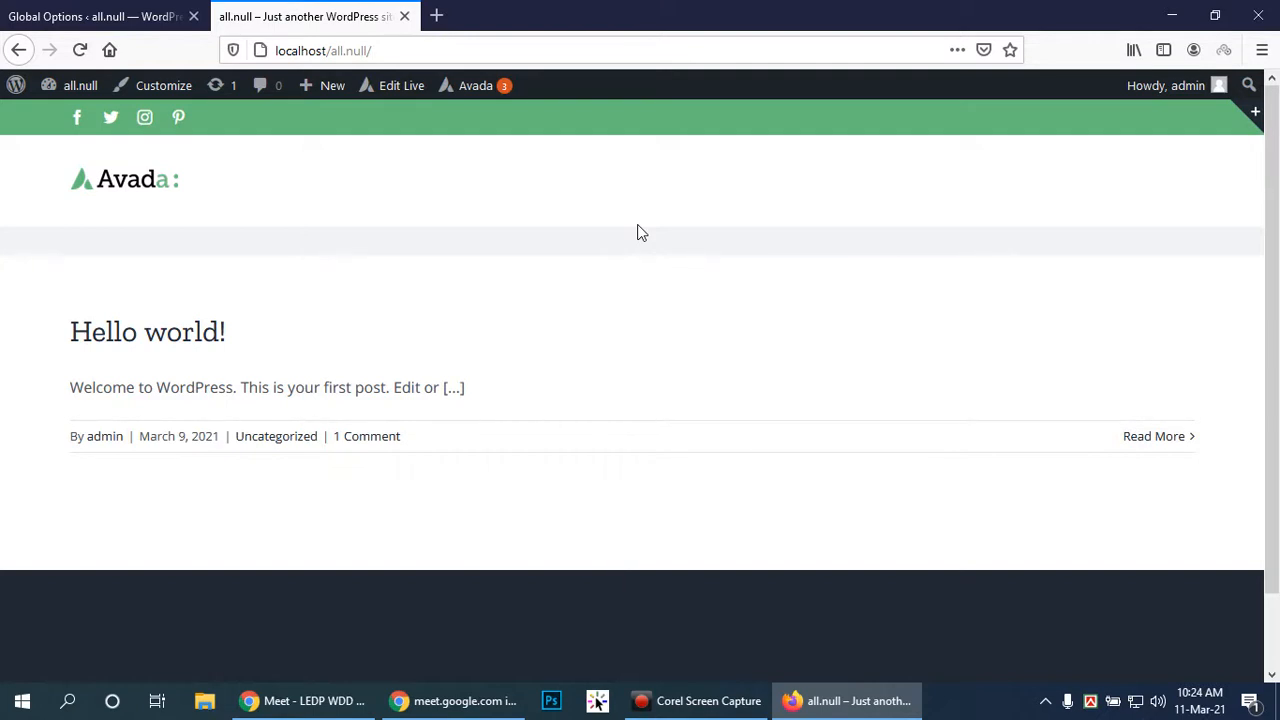
# Switch back to the Avada Global Options tab and scroll up the options page
pyautogui.click(72, 8)
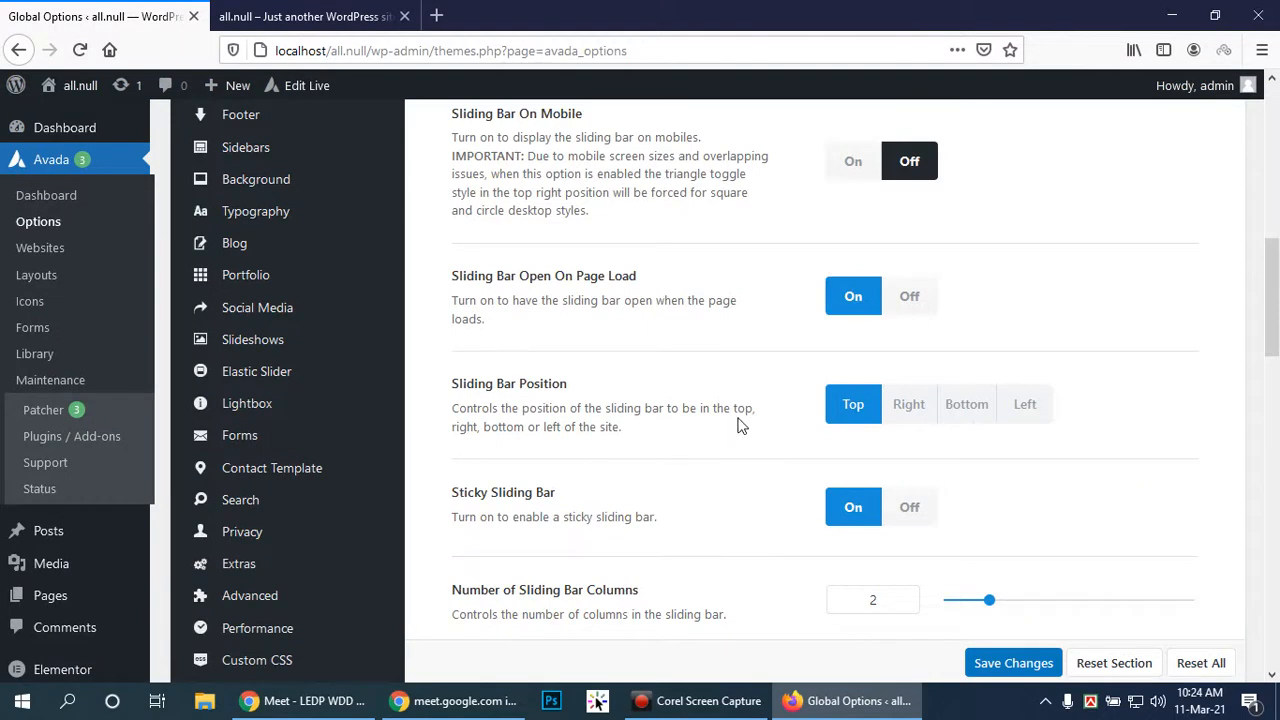
pyautogui.scroll(3, 740, 413)
# In Footer Content, set Footer Special Effects to Parallax Background Image, then scroll to Copyright Text
pyautogui.click(233, 306)
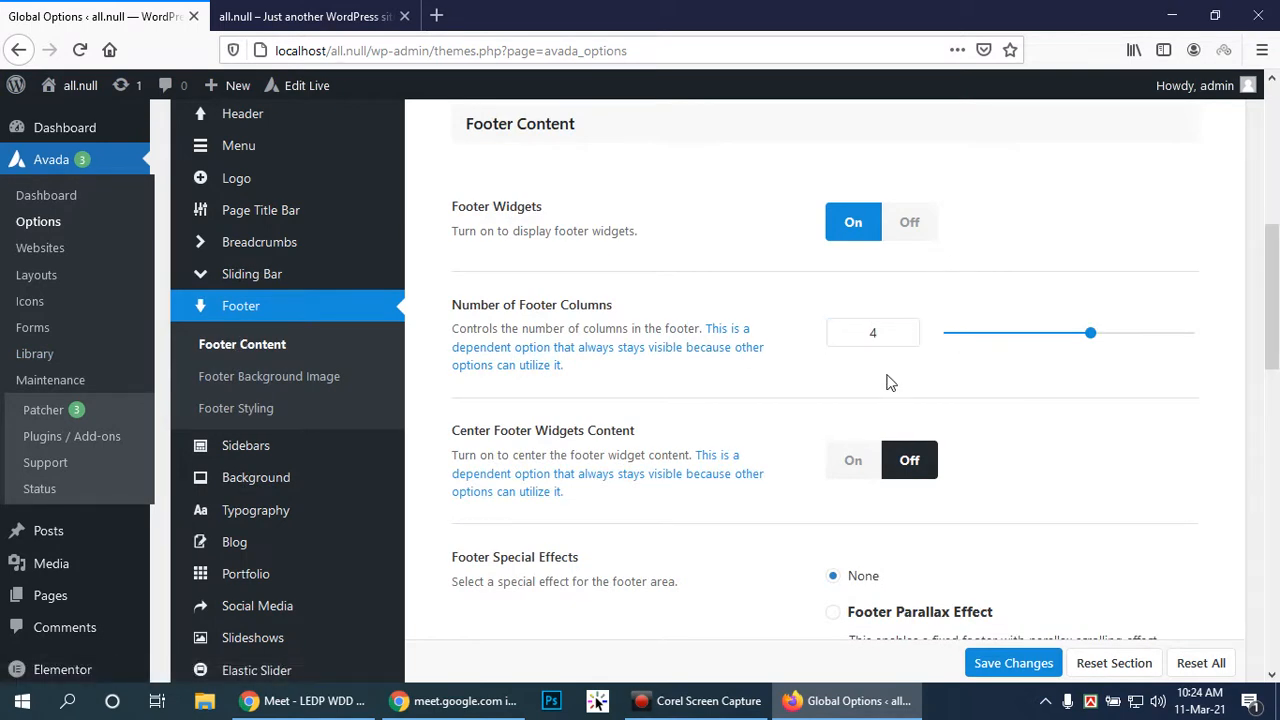
pyautogui.scroll(-2, 886, 378)
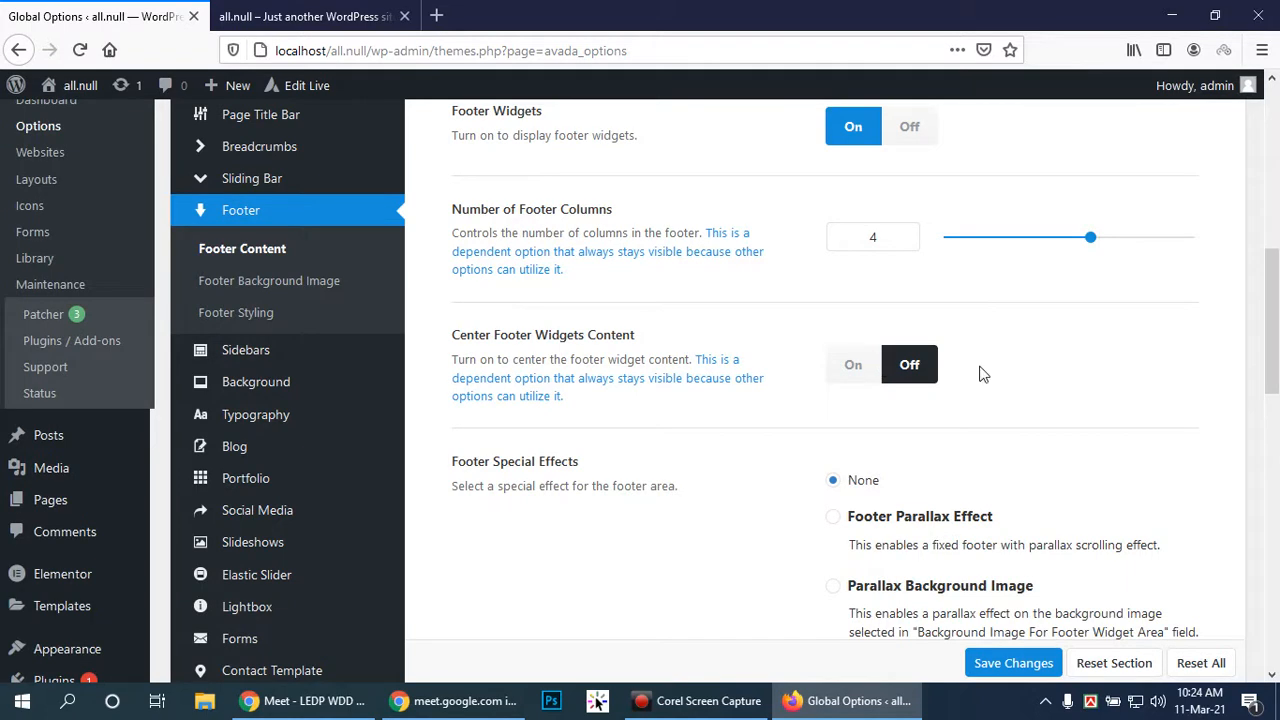
pyautogui.scroll(-4, 987, 370)
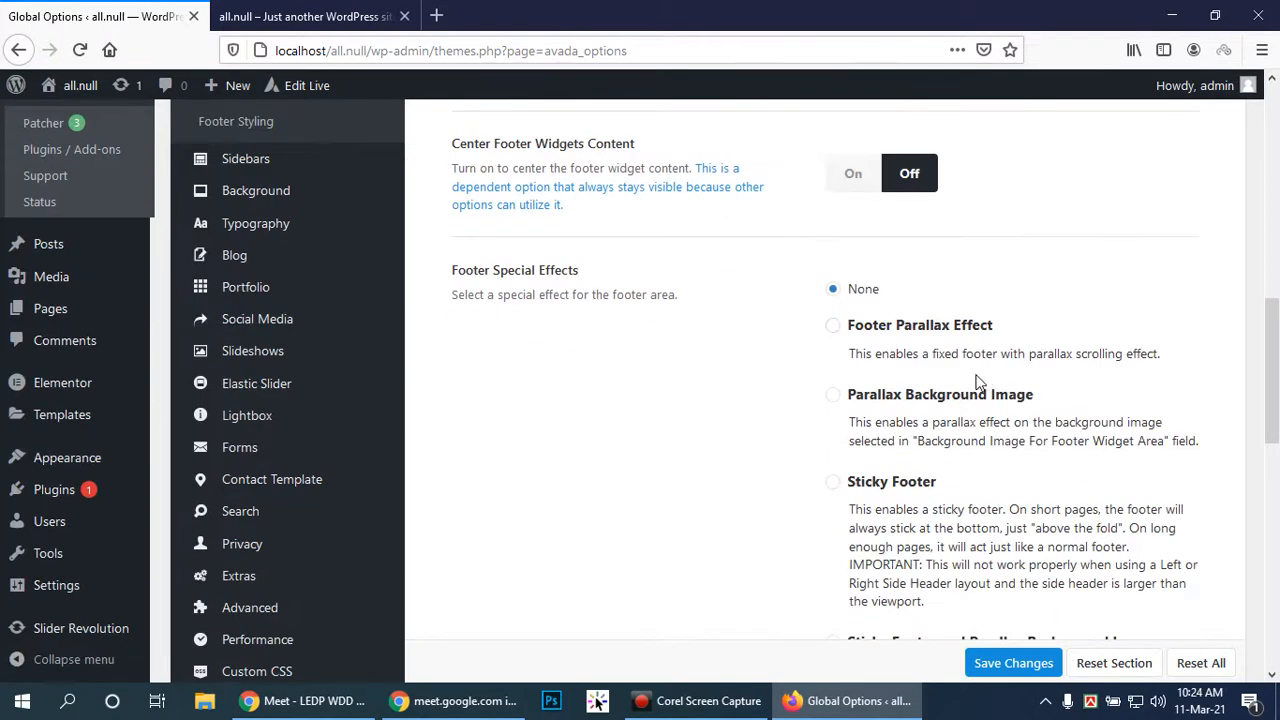
pyautogui.click(848, 332)
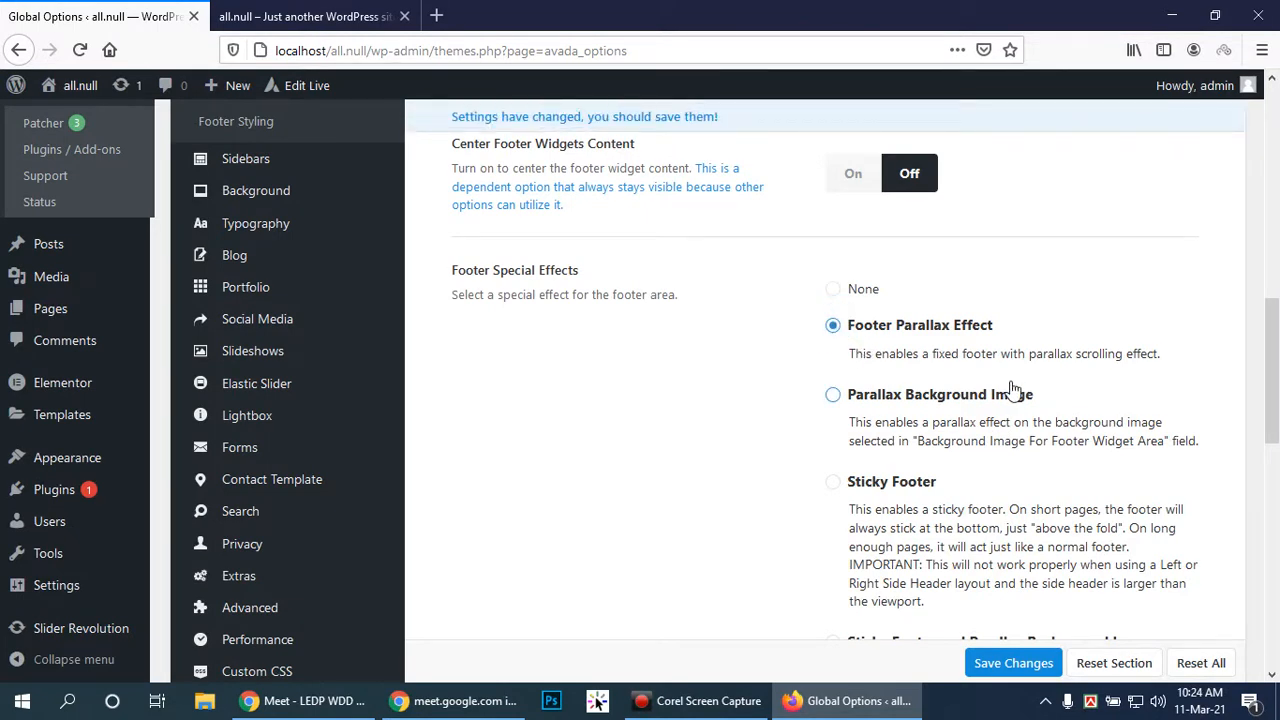
pyautogui.click(835, 398)
pyautogui.scroll(-5, 980, 410)
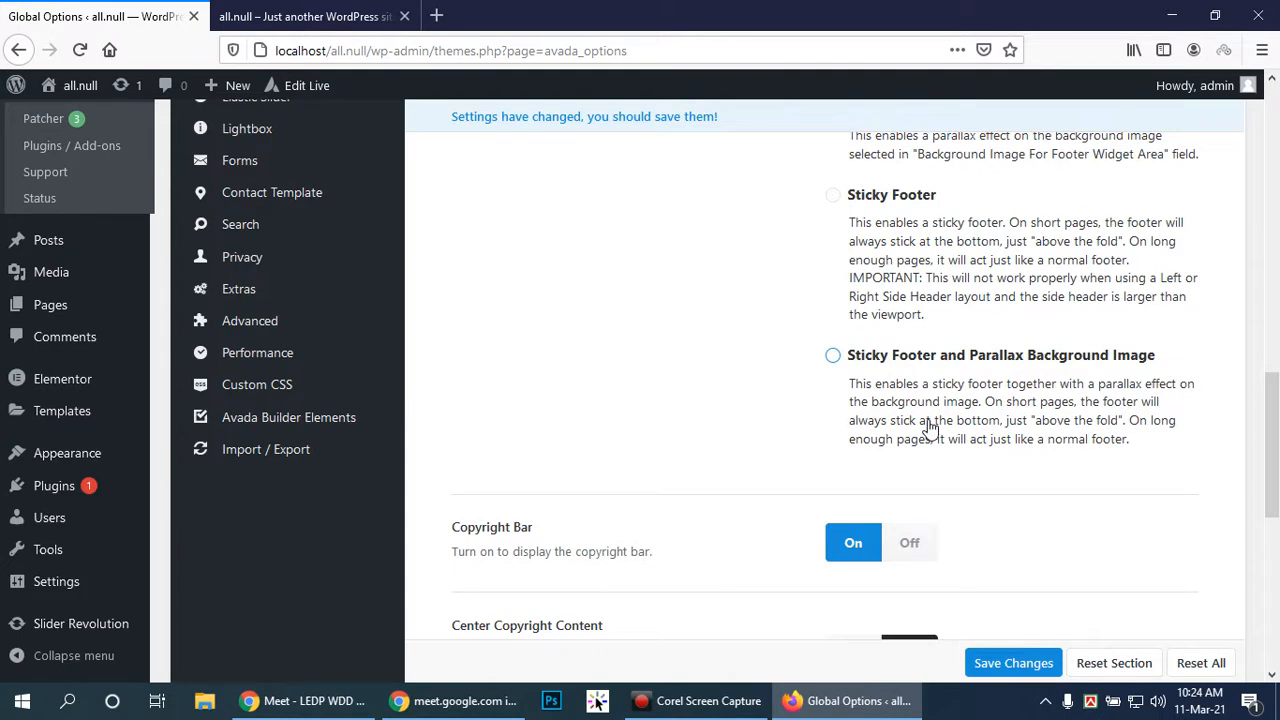
pyautogui.scroll(-3, 928, 425)
pyautogui.scroll(-4, 925, 422)
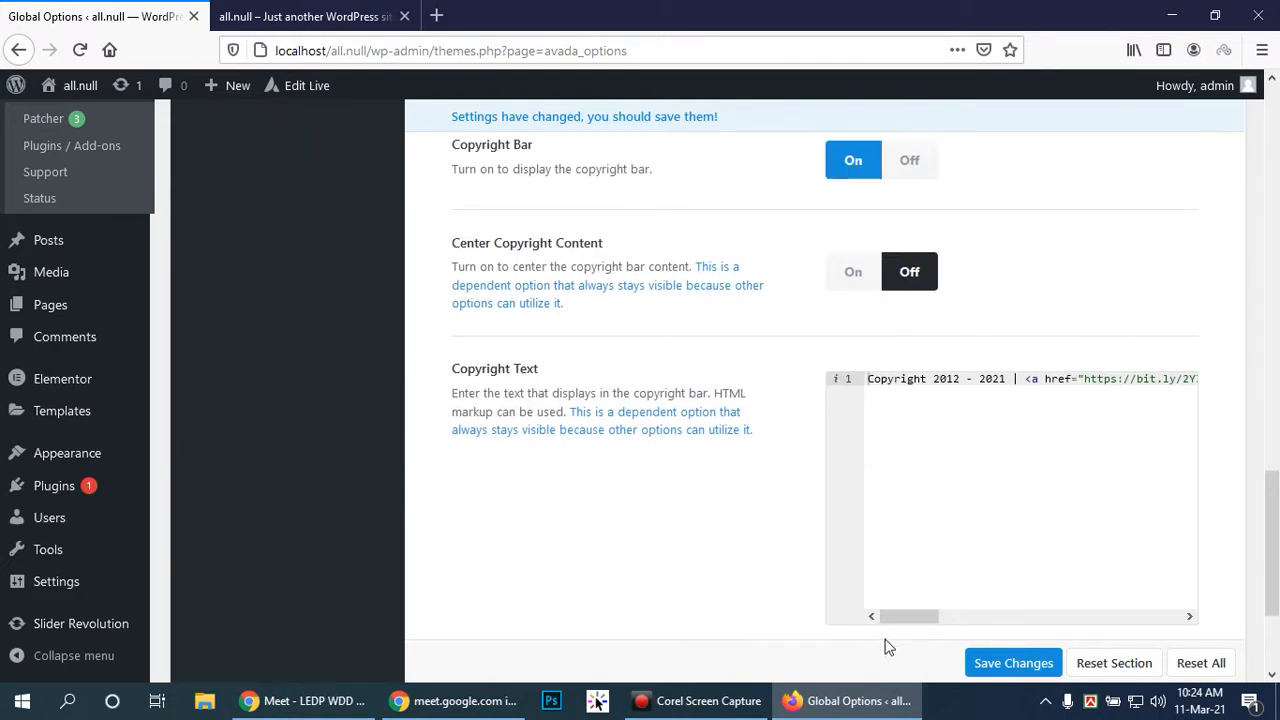
pyautogui.moveTo(895, 616); pyautogui.dragTo(1180, 617)
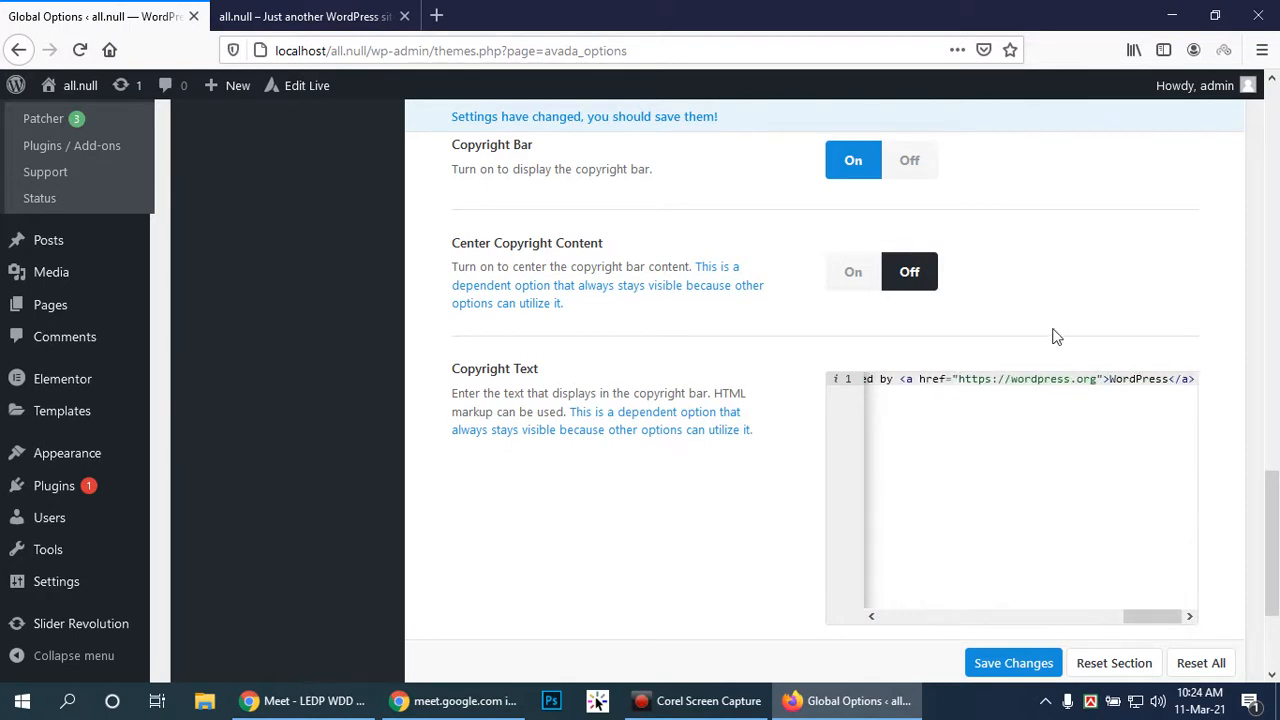
pyautogui.click(1028, 379)
pyautogui.moveTo(1108, 380); pyautogui.dragTo(1163, 379)
pyautogui.click(1102, 379)
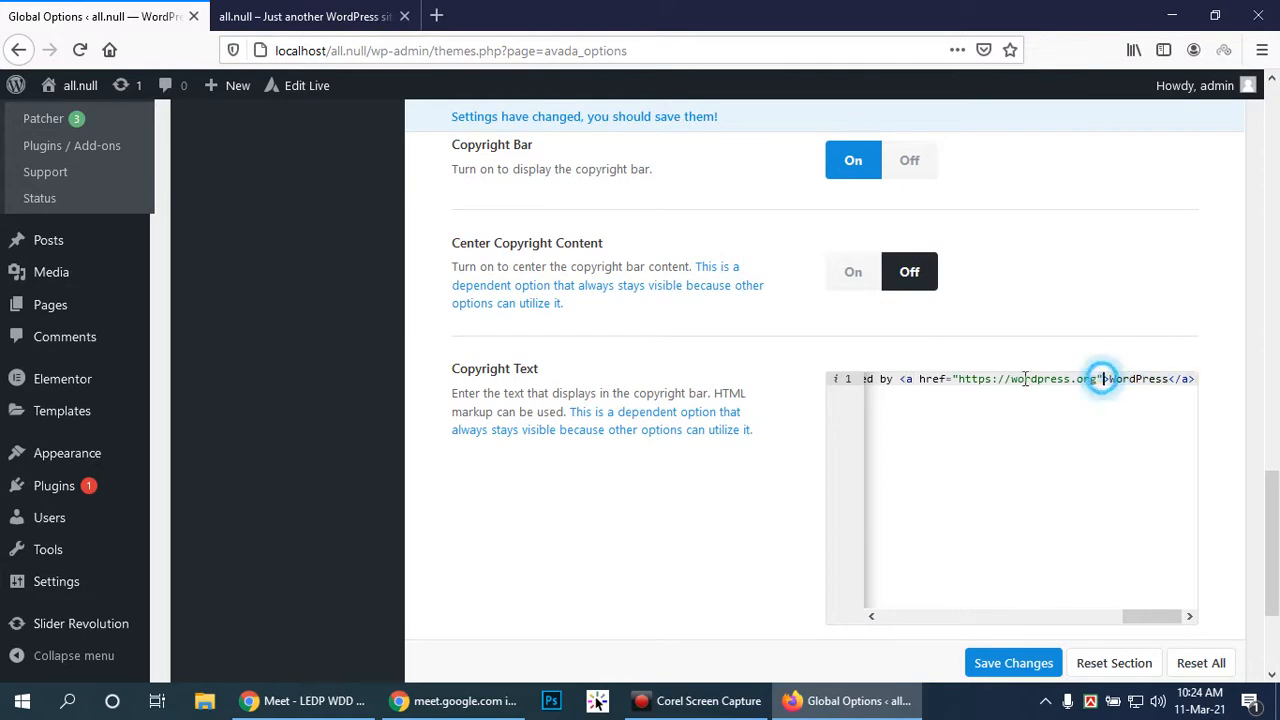
pyautogui.click(1150, 607)
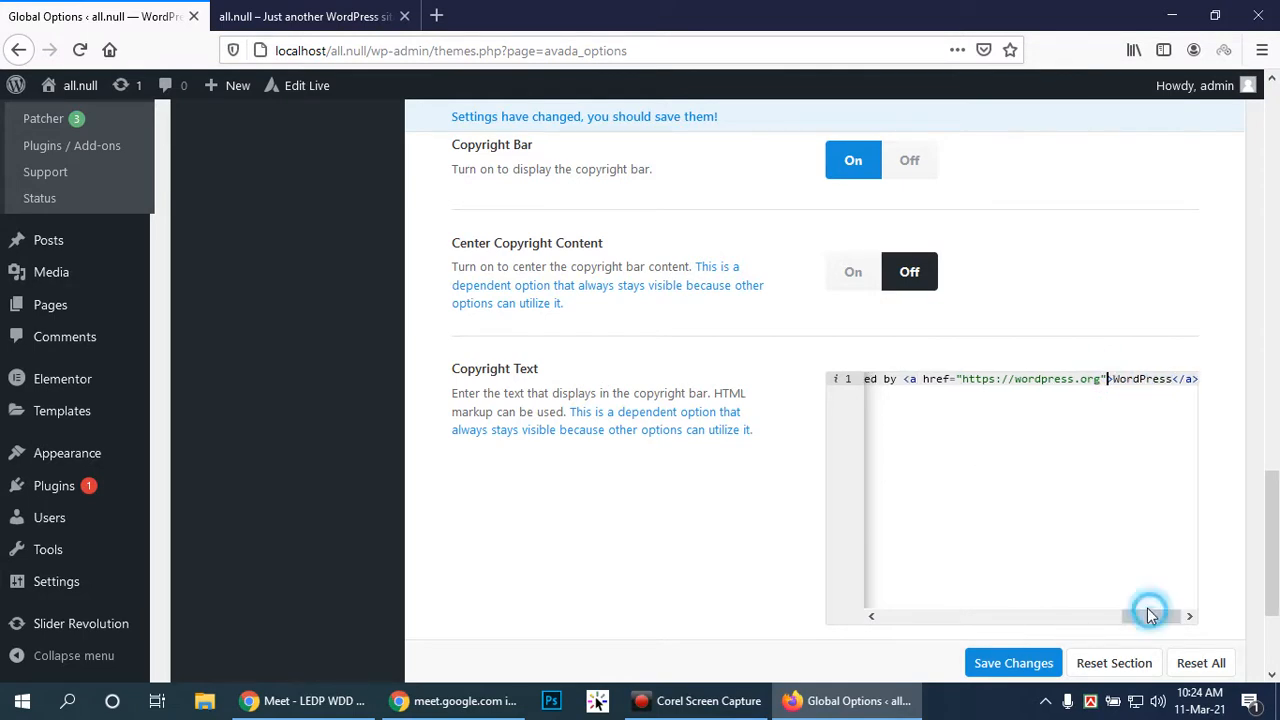
pyautogui.click(245, 16)
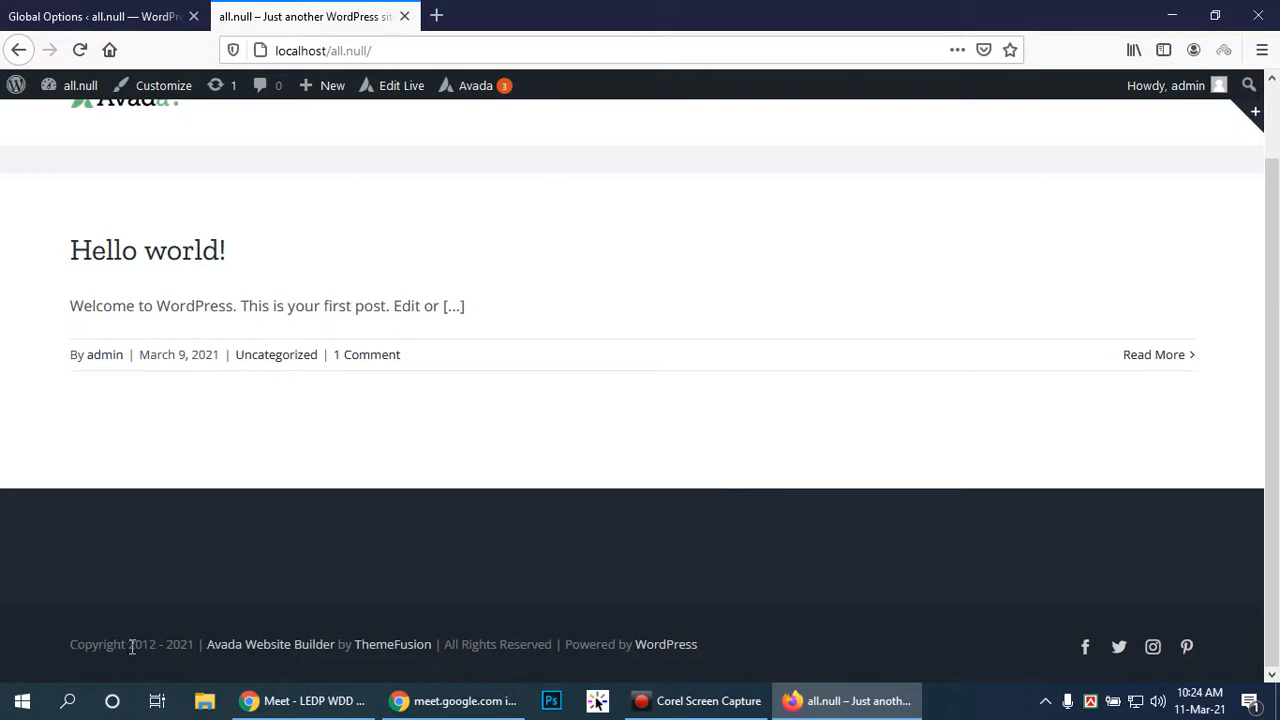
pyautogui.moveTo(129, 646); pyautogui.dragTo(191, 646)
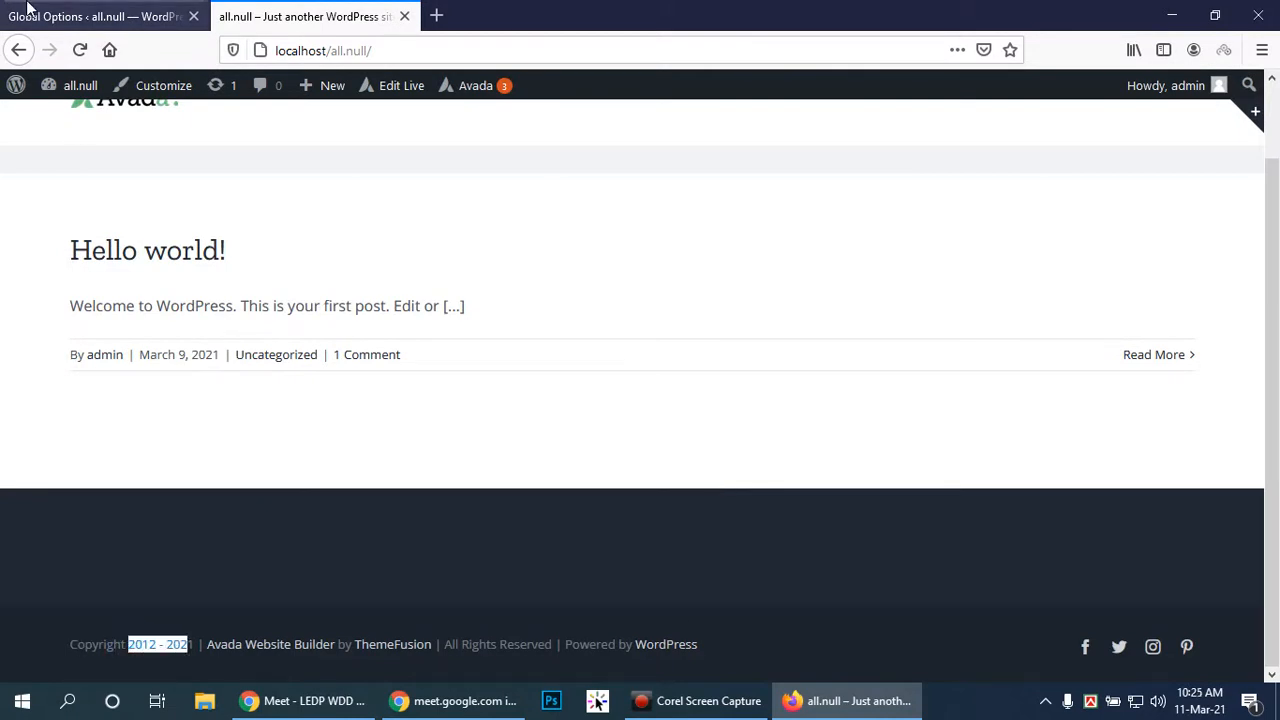
pyautogui.click(70, 10)
pyautogui.moveTo(1145, 616); pyautogui.dragTo(876, 612)
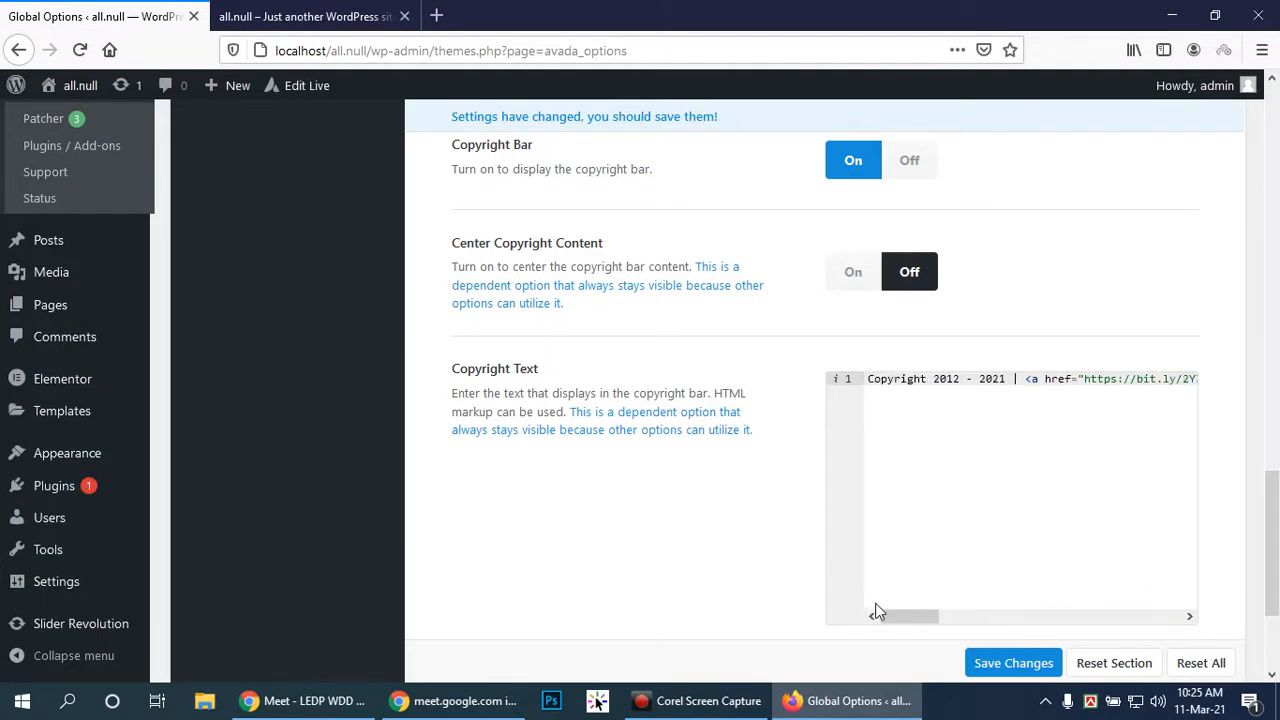
pyautogui.click(1001, 385)
pyautogui.click(1000, 395)
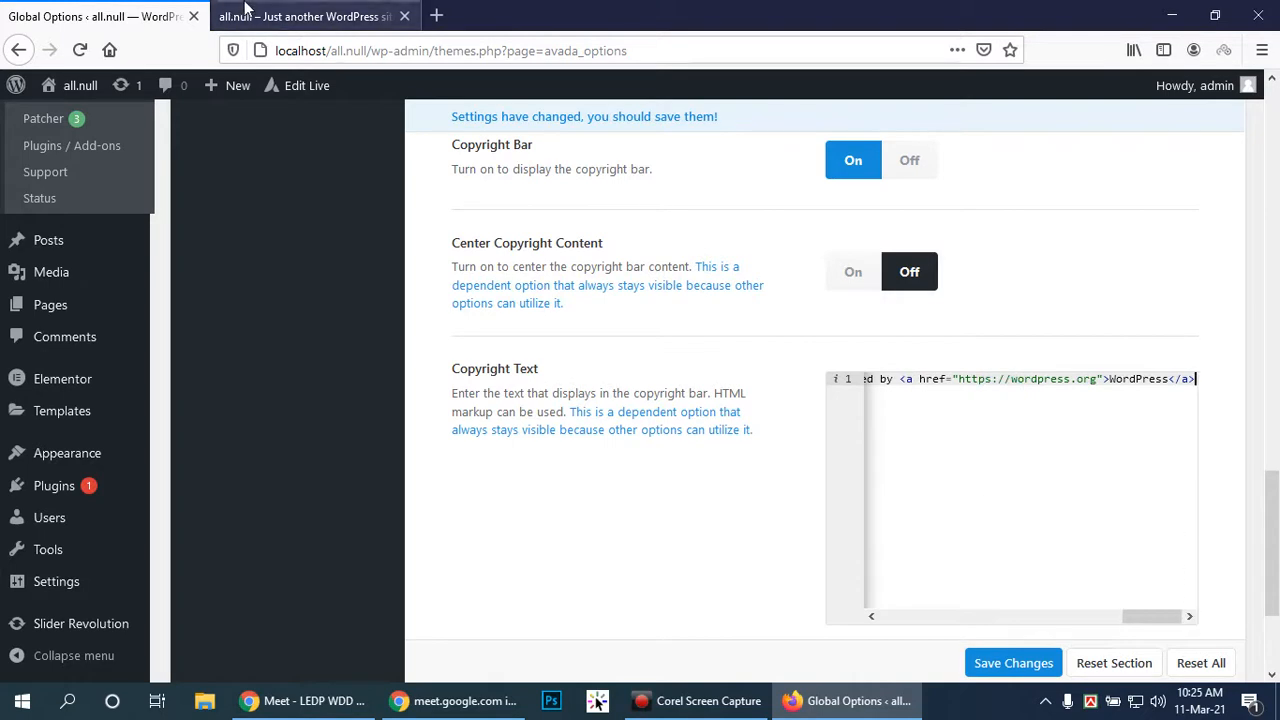
pyautogui.click(253, 12)
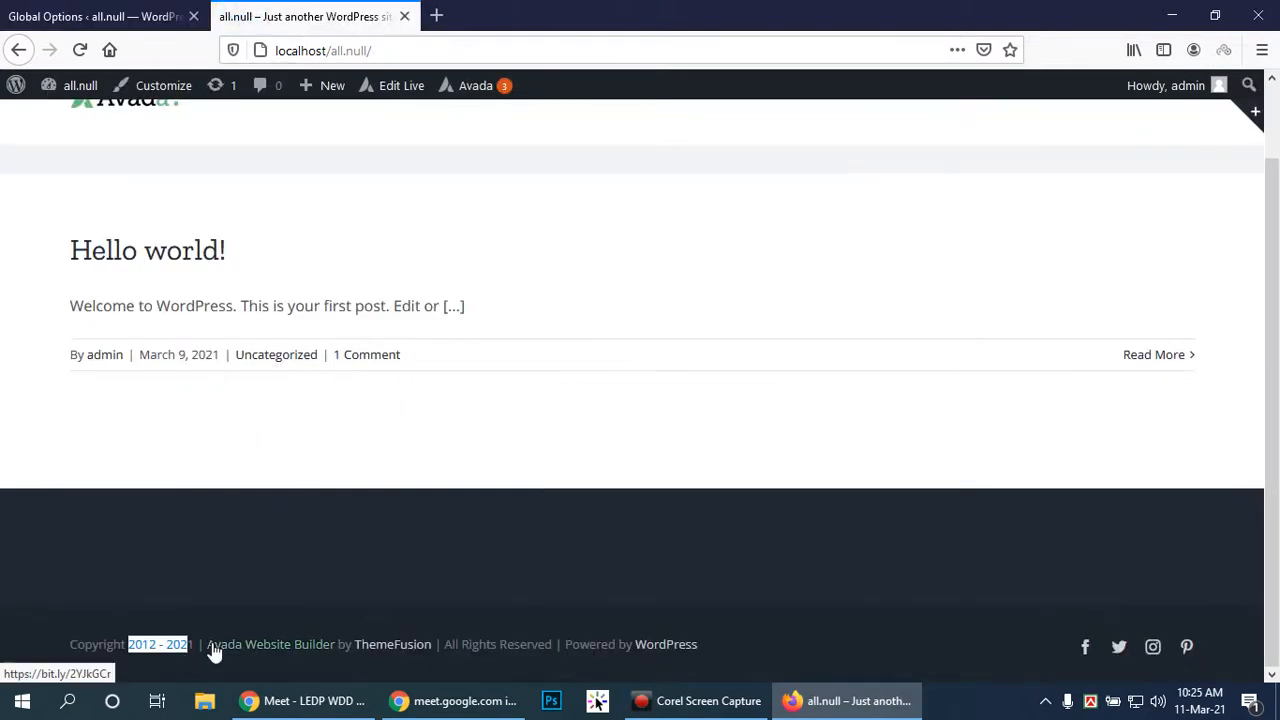
pyautogui.click(14, 10)
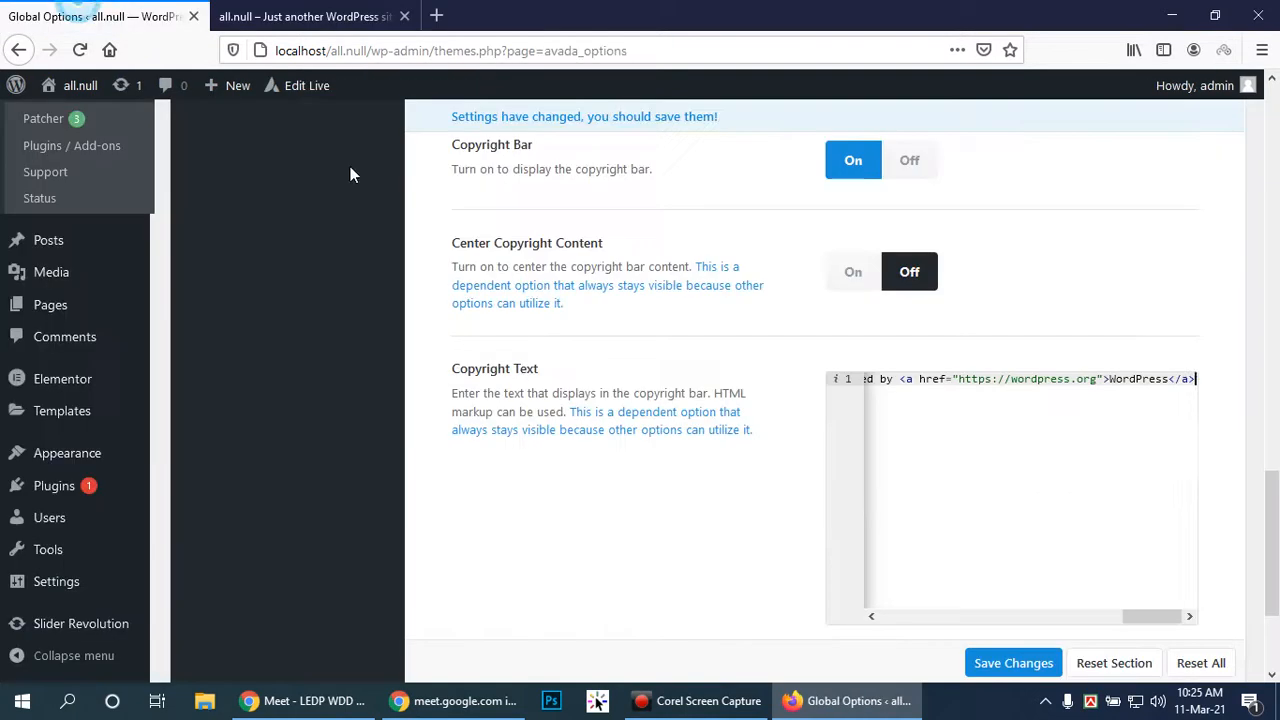
pyautogui.moveTo(1150, 619); pyautogui.dragTo(968, 612)
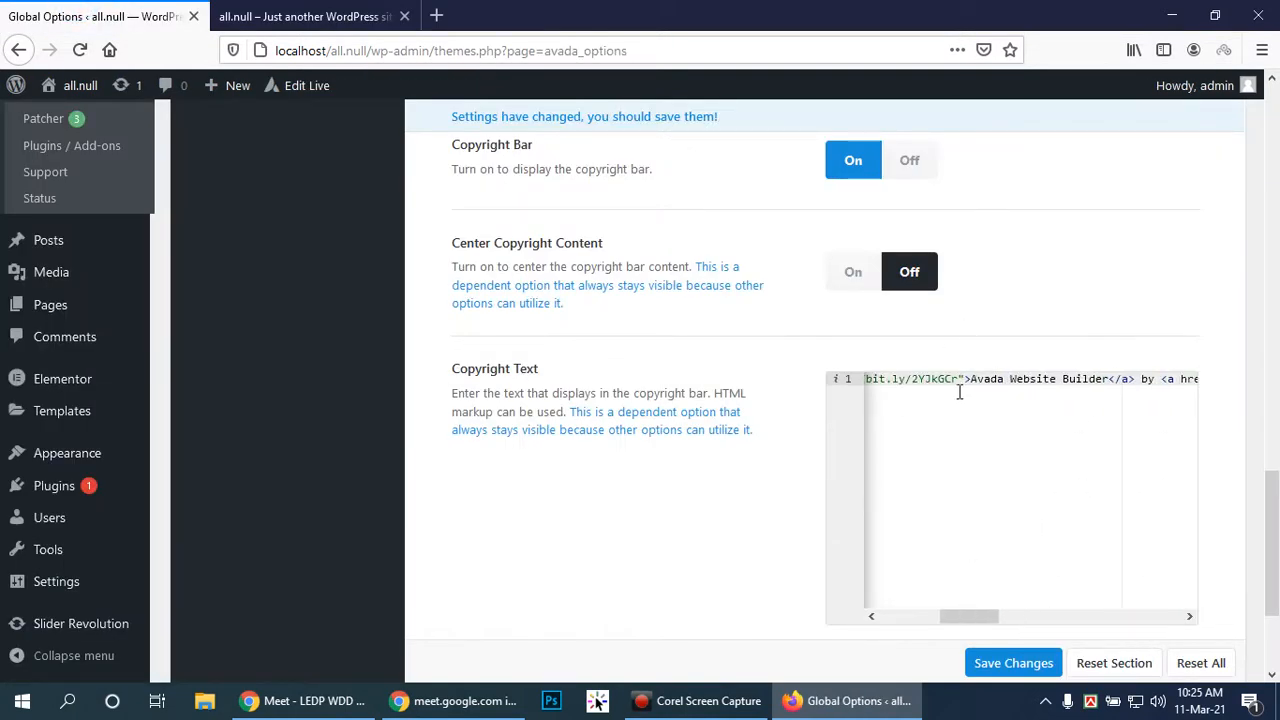
pyautogui.moveTo(984, 614); pyautogui.dragTo(1167, 632)
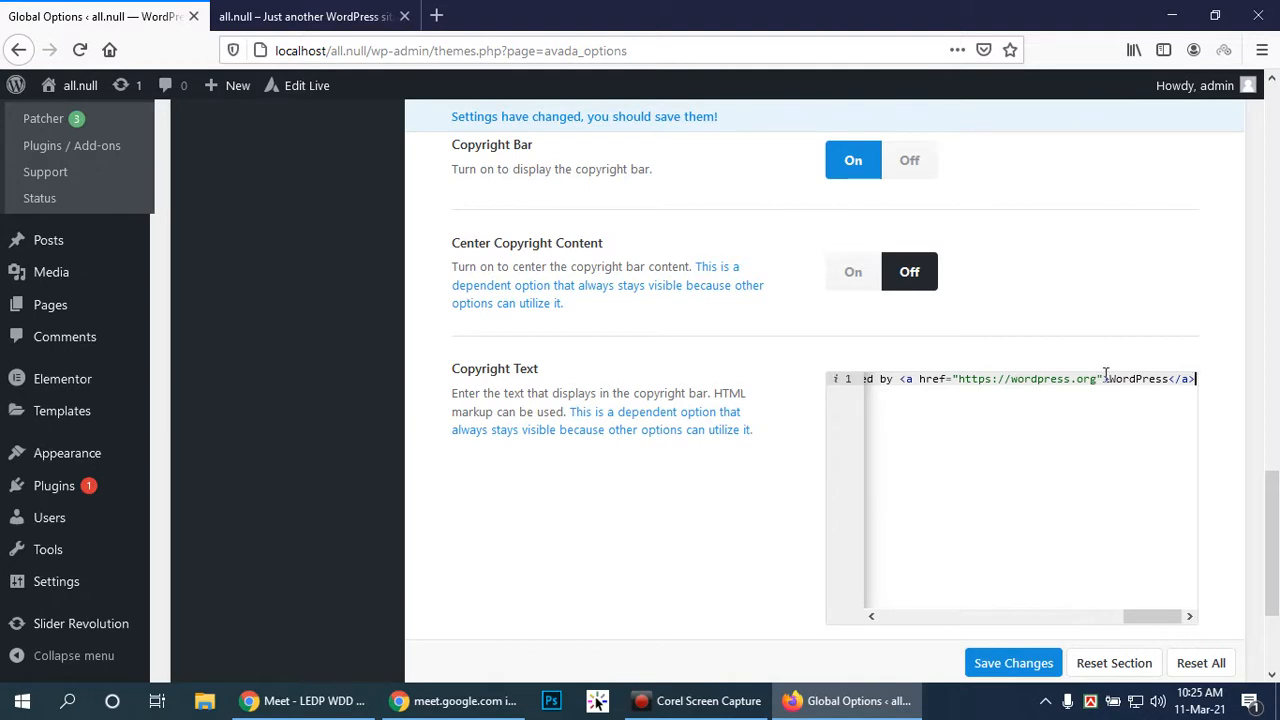
pyautogui.click(303, 16)
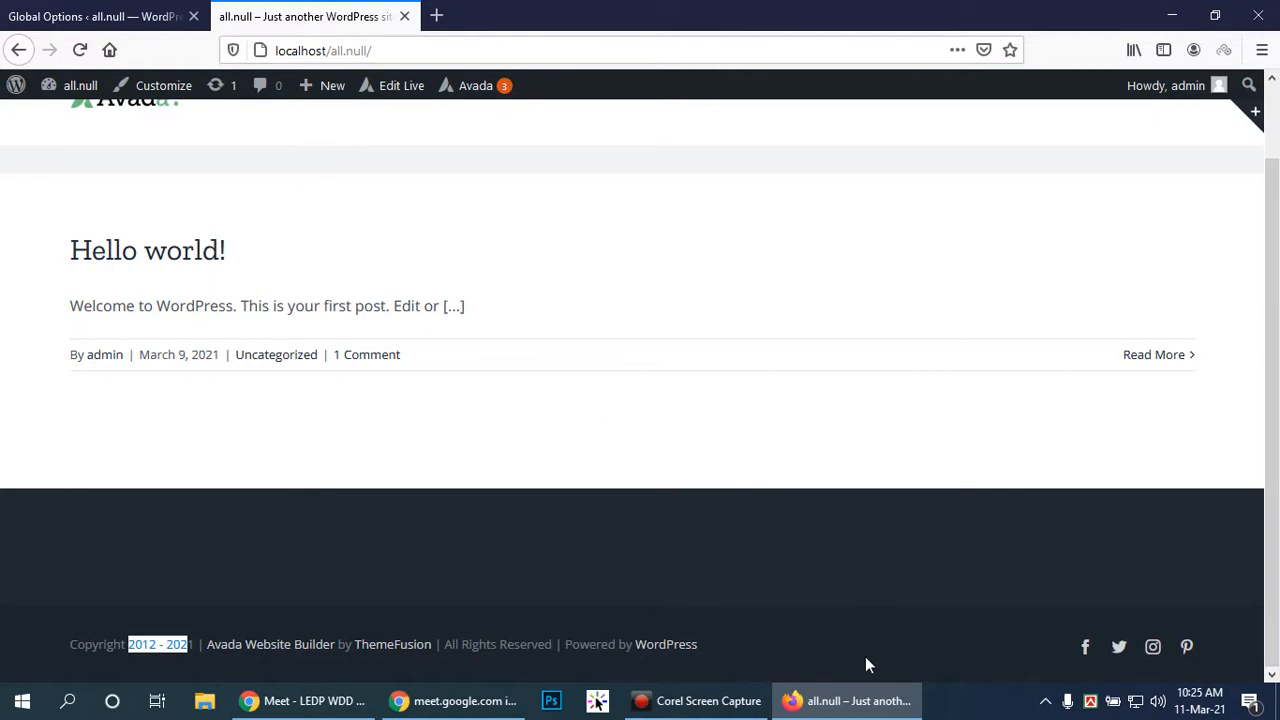
pyautogui.click(795, 646)
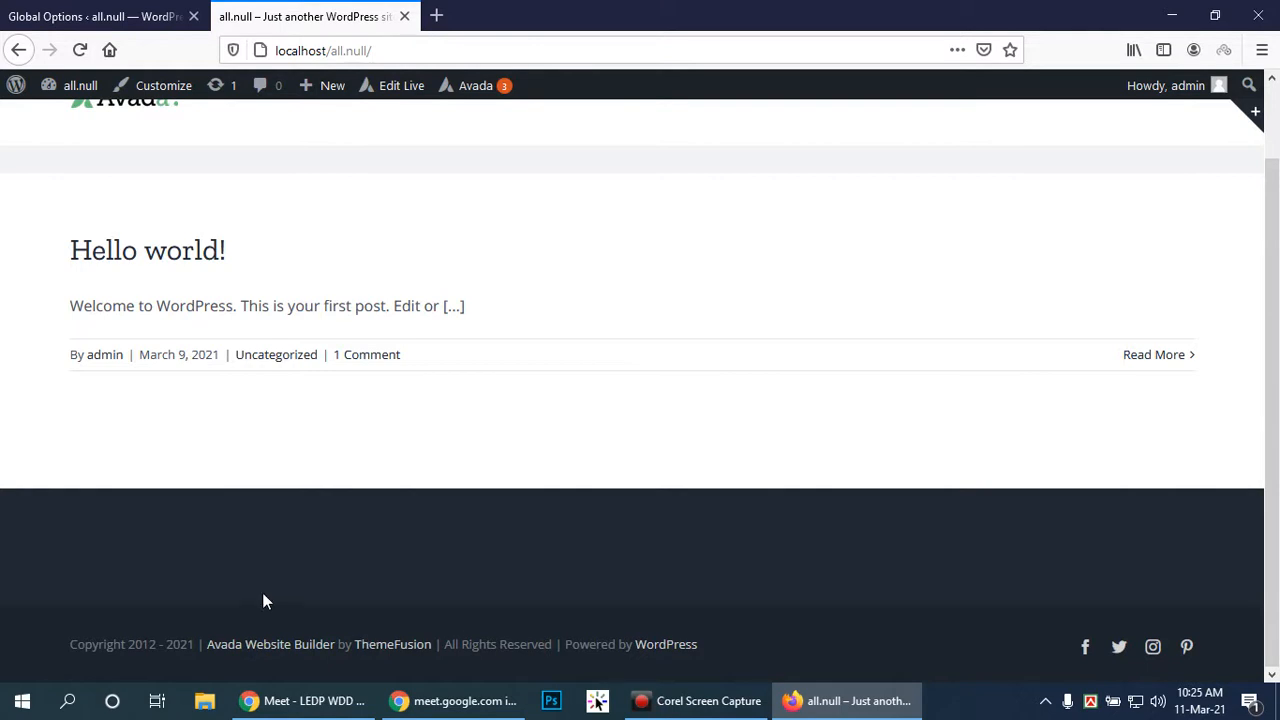
pyautogui.tripleClick(263, 650)
pyautogui.click(540, 594)
pyautogui.click(830, 634)
pyautogui.click(44, 10)
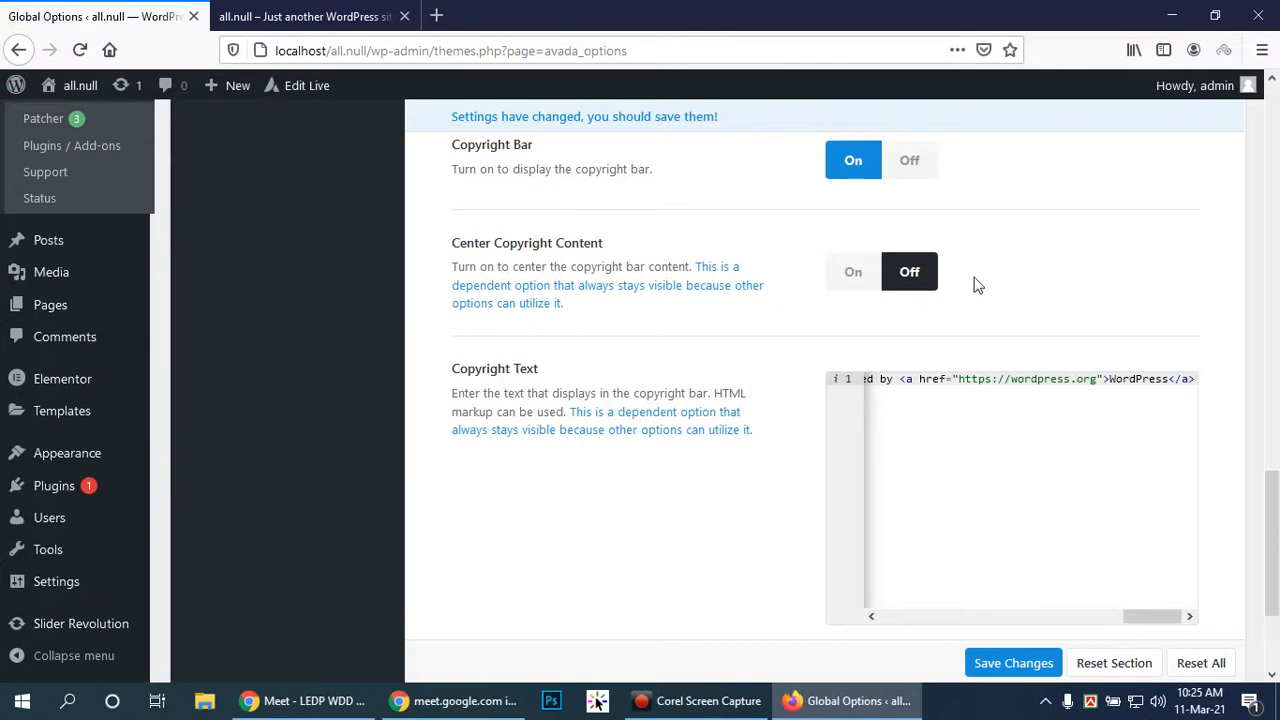
# Save the parallax footer setting
pyautogui.scroll(-3, 763, 468)
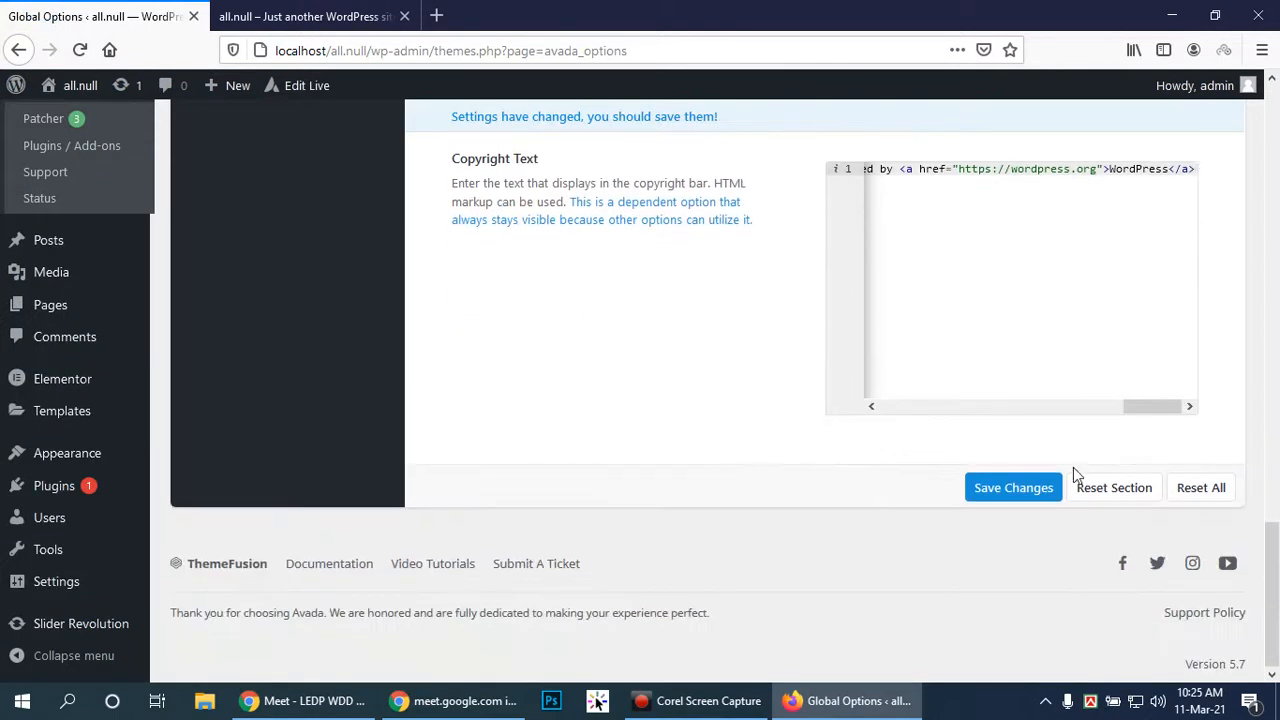
pyautogui.click(1013, 488)
pyautogui.scroll(4, 617, 410)
pyautogui.scroll(10, 617, 410)
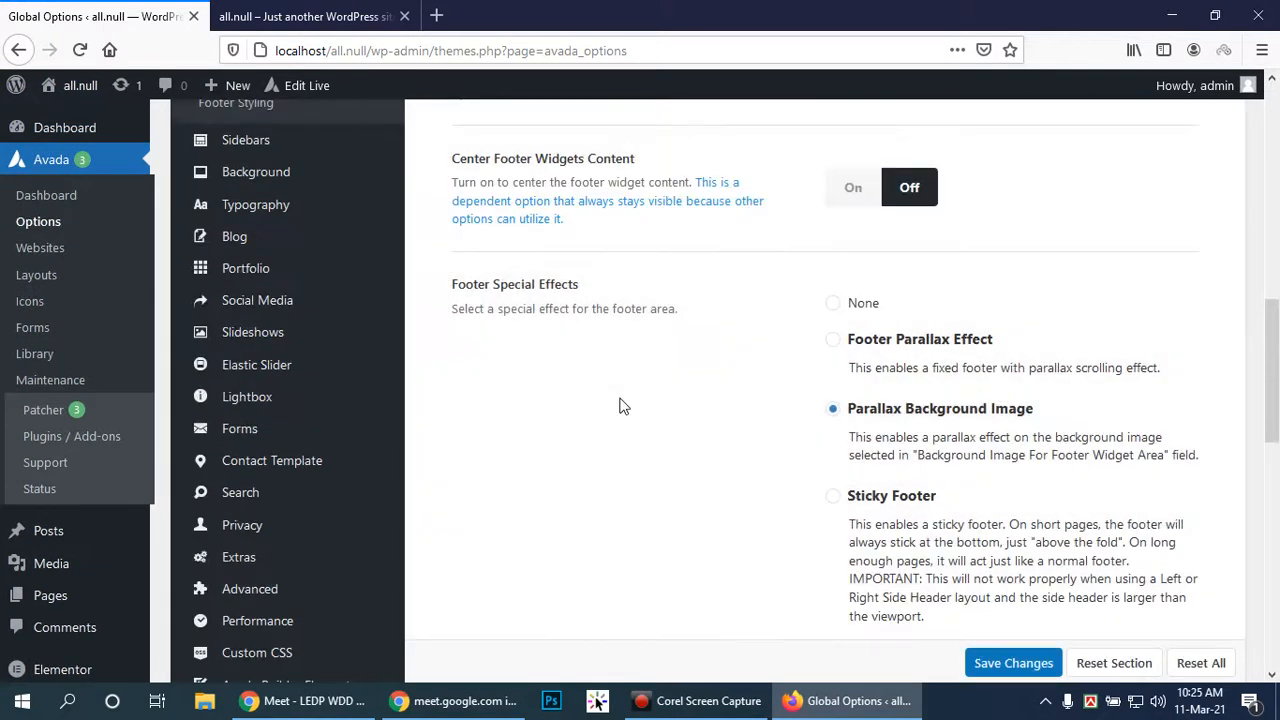
pyautogui.scroll(-3, 625, 405)
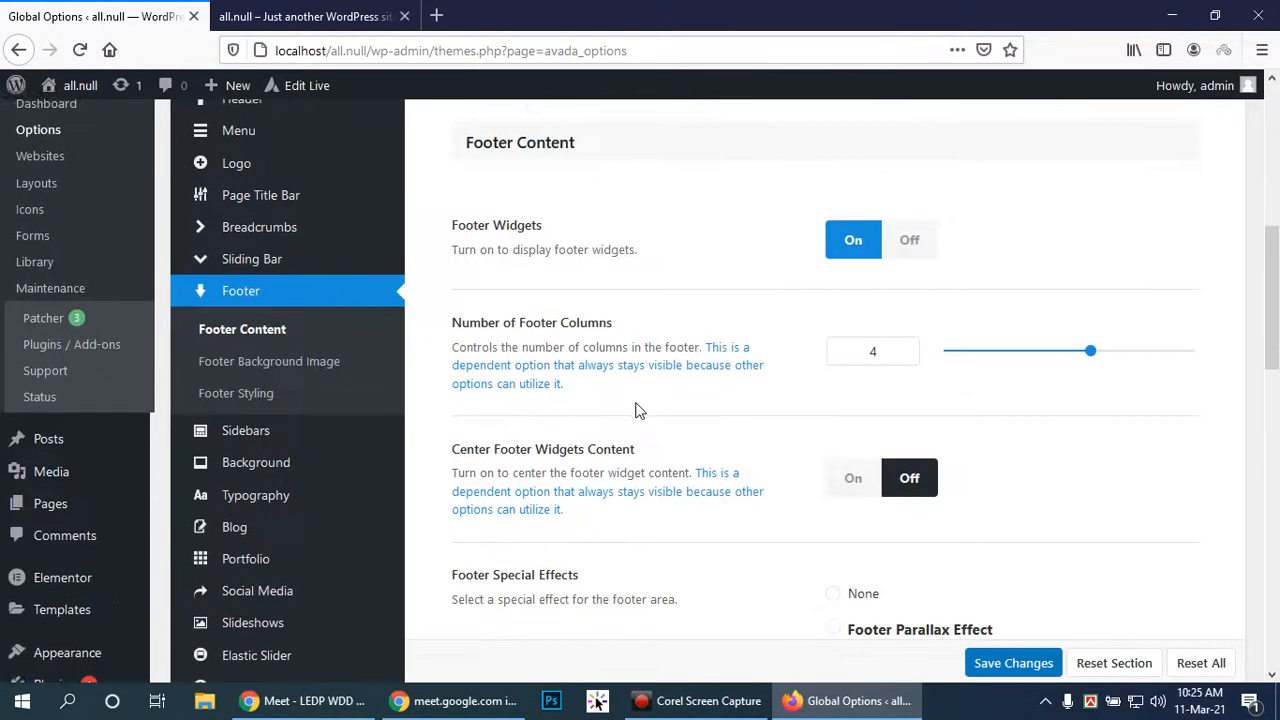
# Set Wdd_img-5.jpg as the footer background image, save, and reload the front page
pyautogui.click(255, 270)
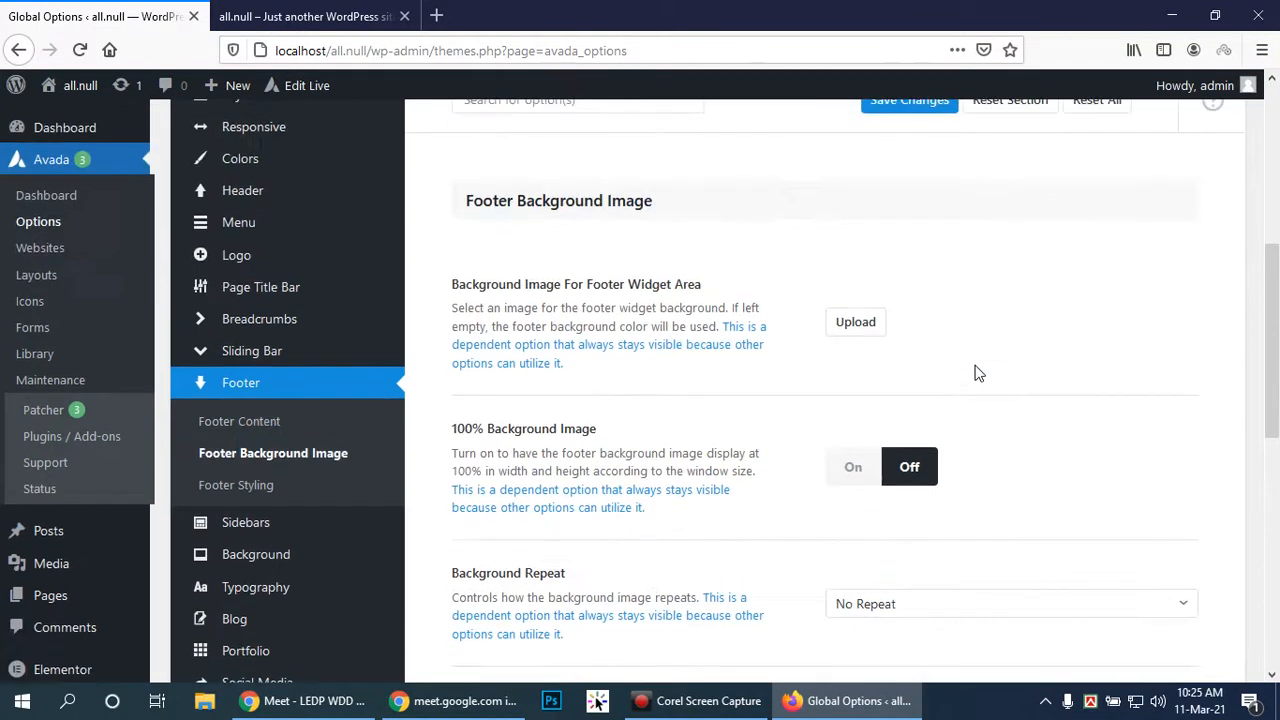
pyautogui.click(835, 325)
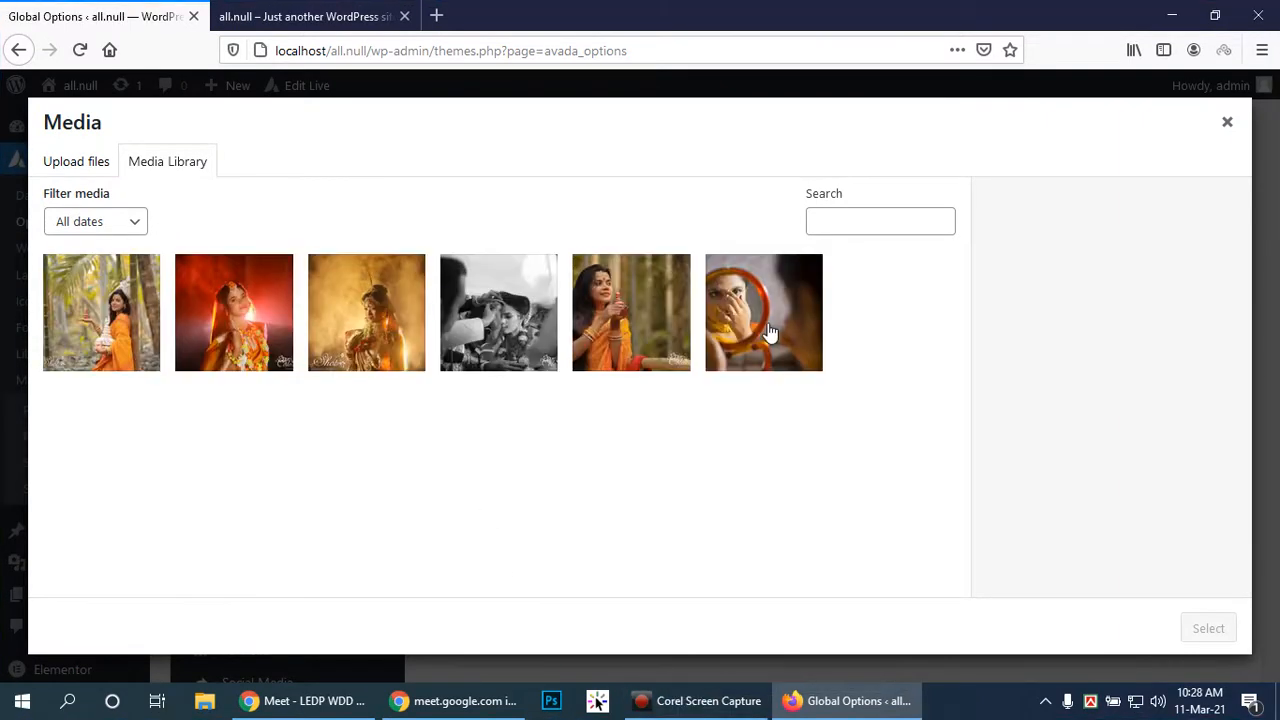
pyautogui.click(766, 334)
pyautogui.click(1208, 627)
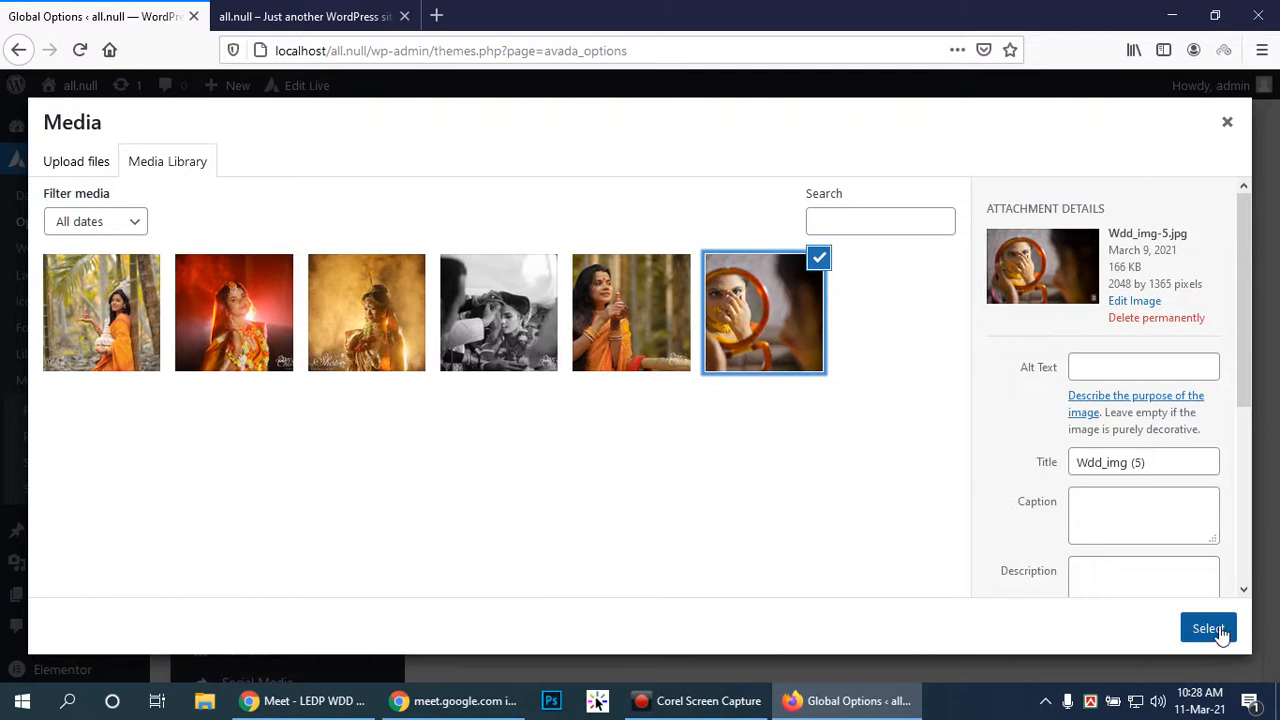
pyautogui.scroll(-4, 1124, 510)
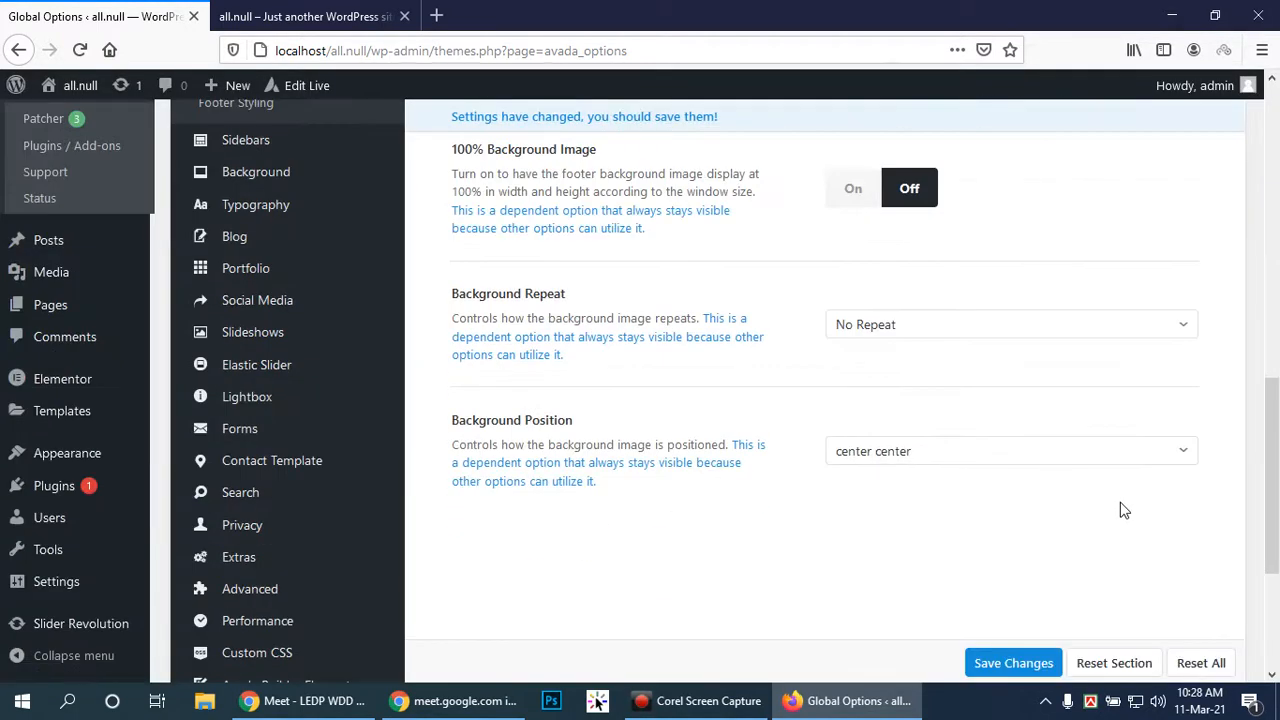
pyautogui.click(1020, 662)
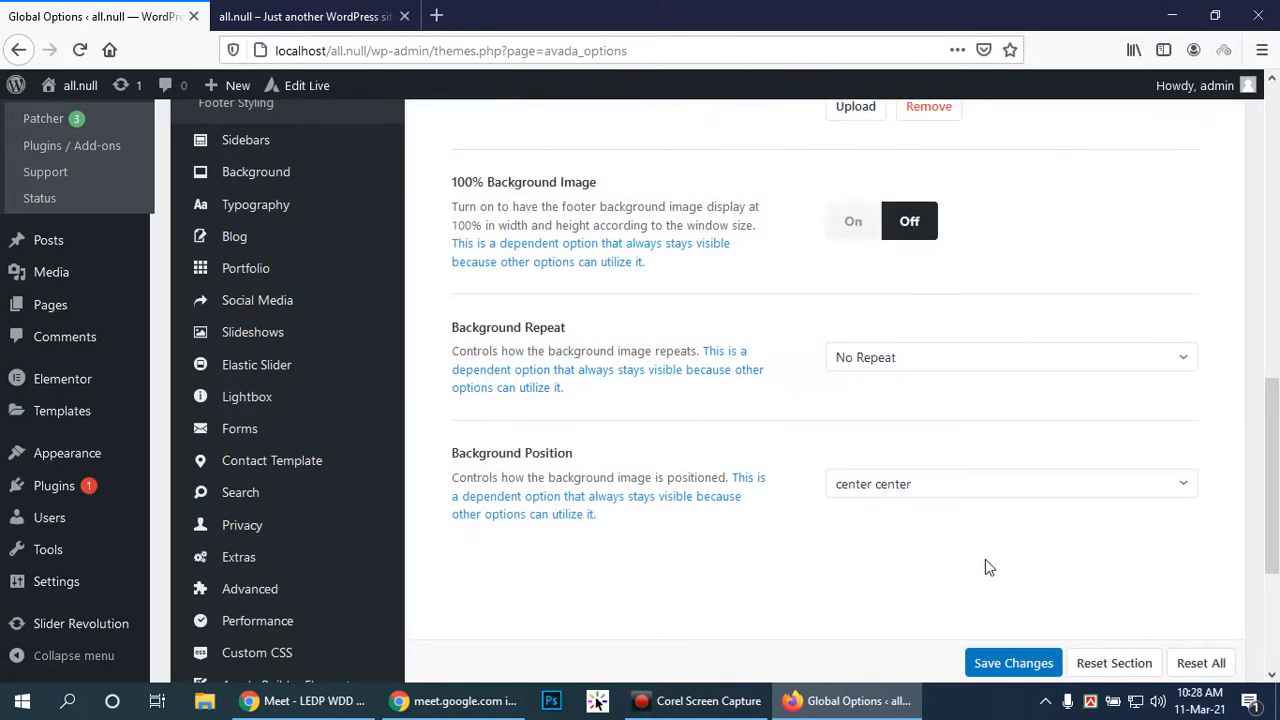
pyautogui.click(305, 16)
pyautogui.click(83, 49)
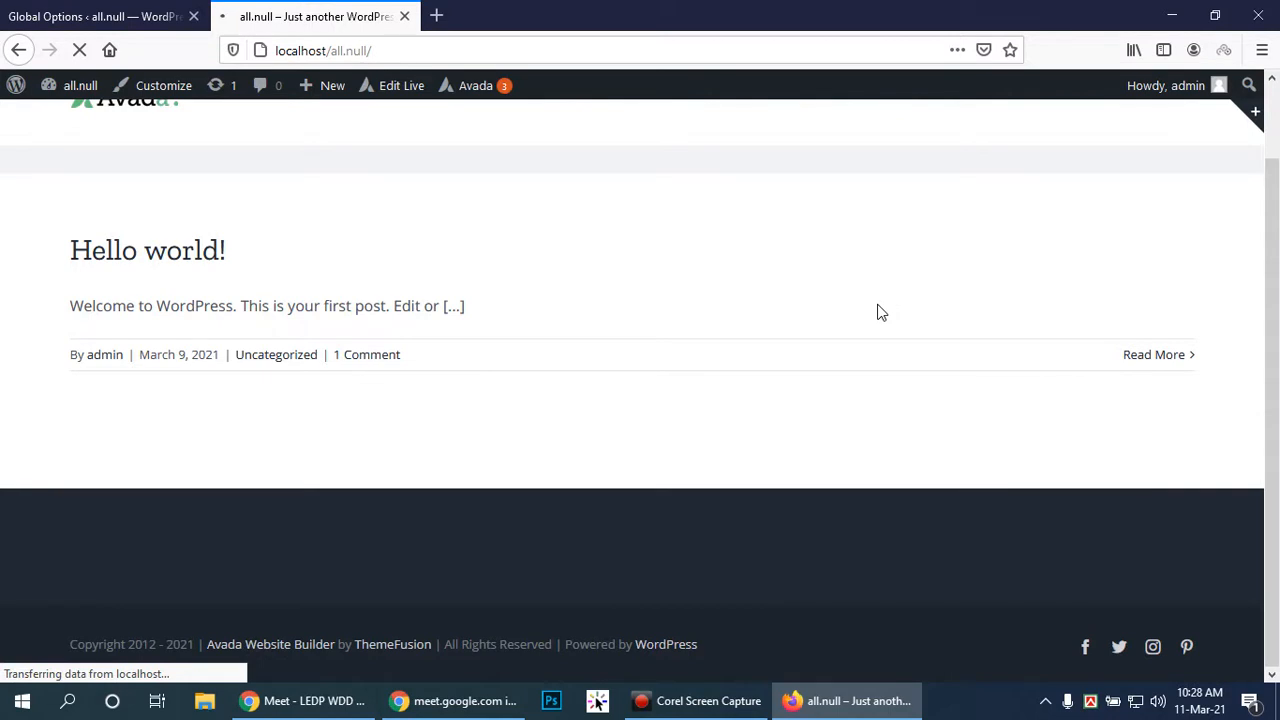
# Scroll the front page to view the parallax footer image, then return to Global Options
pyautogui.moveTo(1277, 378); pyautogui.dragTo(1278, 439)
pyautogui.moveTo(1277, 368); pyautogui.dragTo(1274, 264)
pyautogui.scroll(-2, 854, 332)
pyautogui.scroll(2, 854, 338)
pyautogui.scroll(-2, 854, 338)
pyautogui.scroll(2, 854, 338)
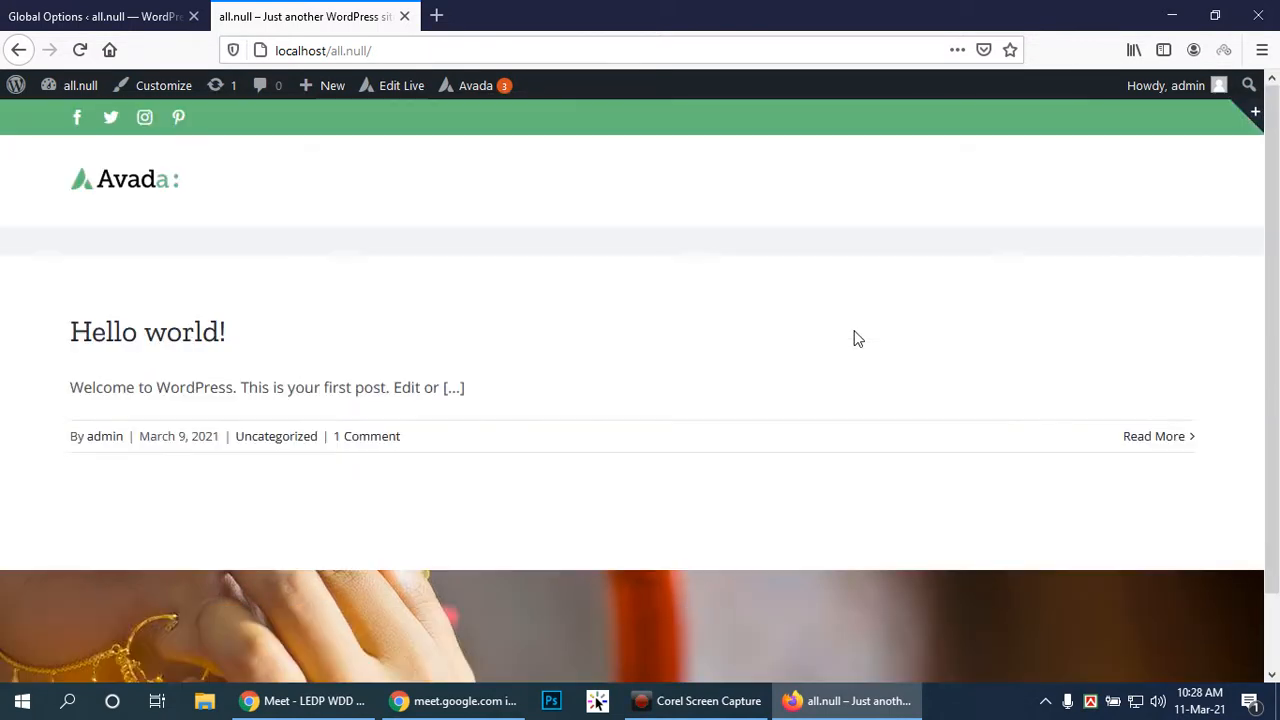
pyautogui.click(3, 8)
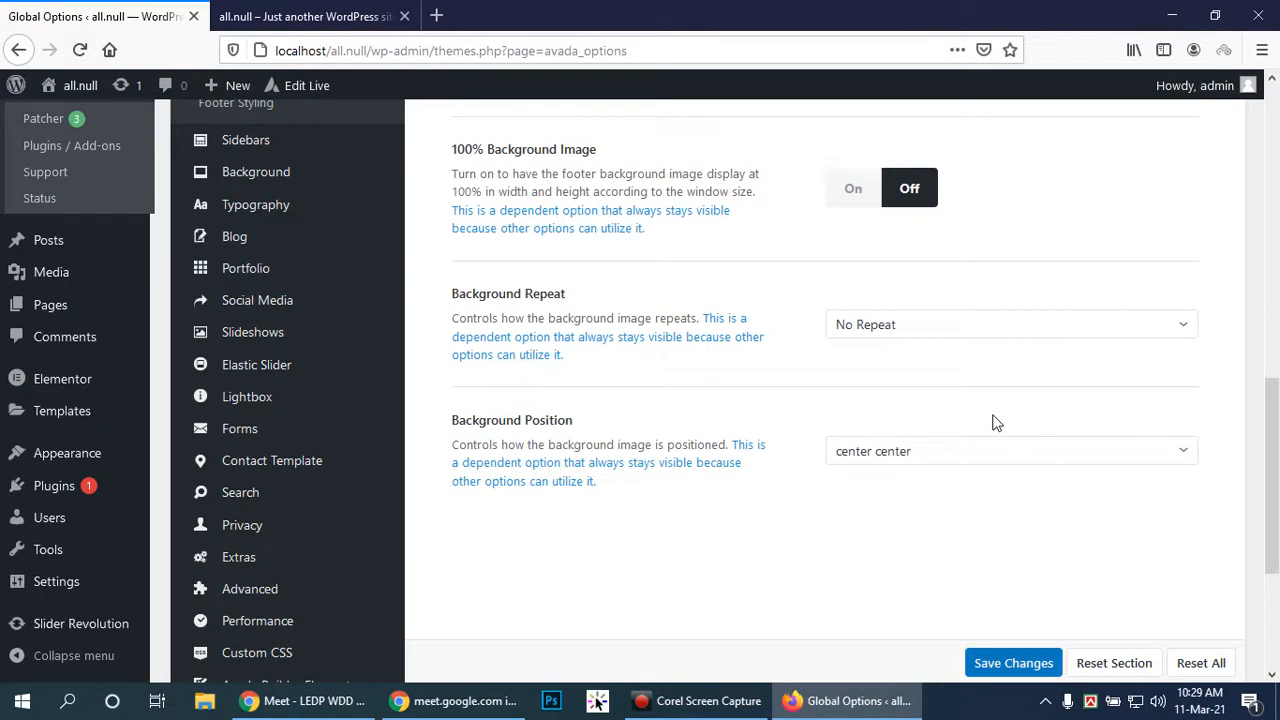
# Open Footer Styling and review its options, including 60px top and 64px bottom padding
pyautogui.scroll(2, 345, 260)
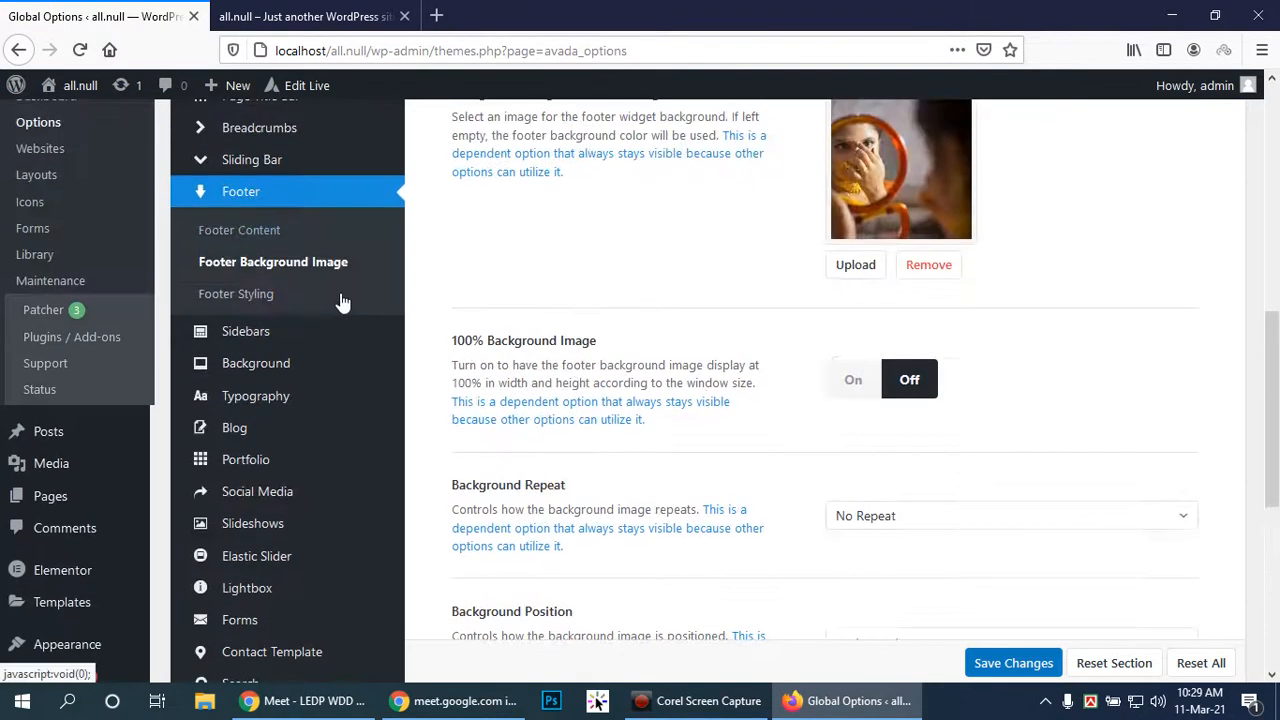
pyautogui.click(229, 295)
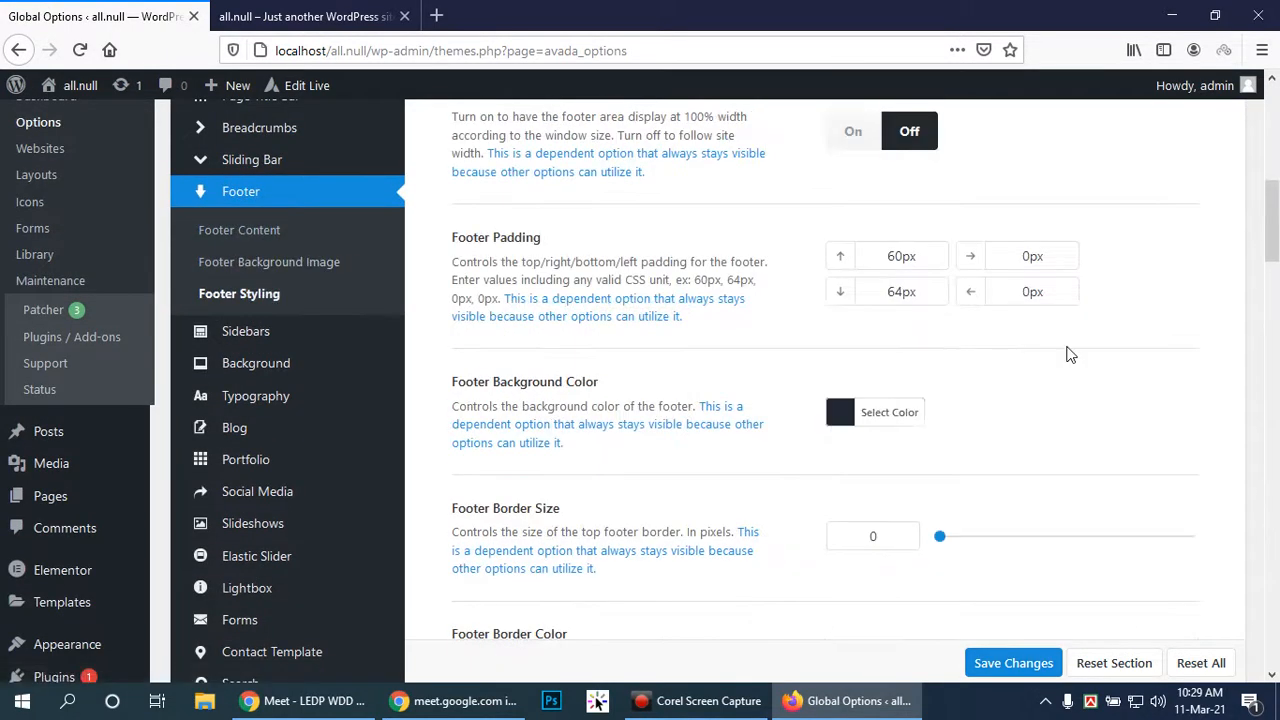
pyautogui.scroll(-1, 1068, 354)
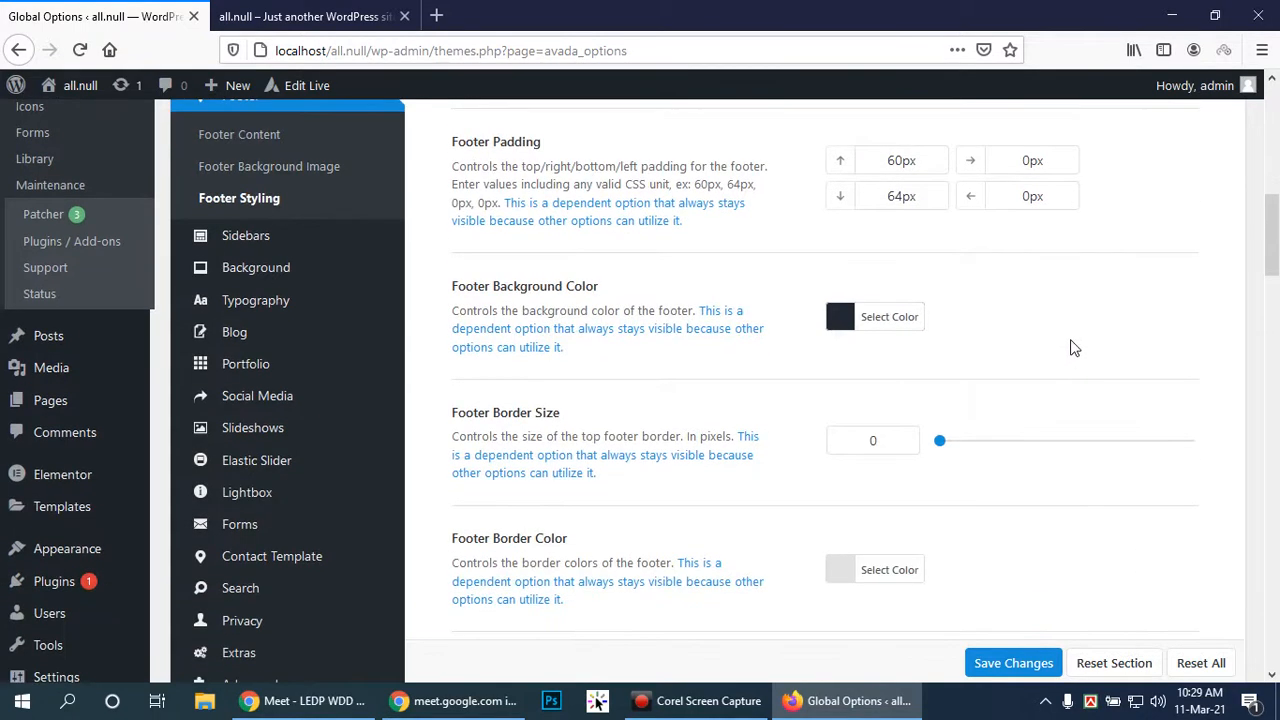
pyautogui.scroll(-2, 1073, 349)
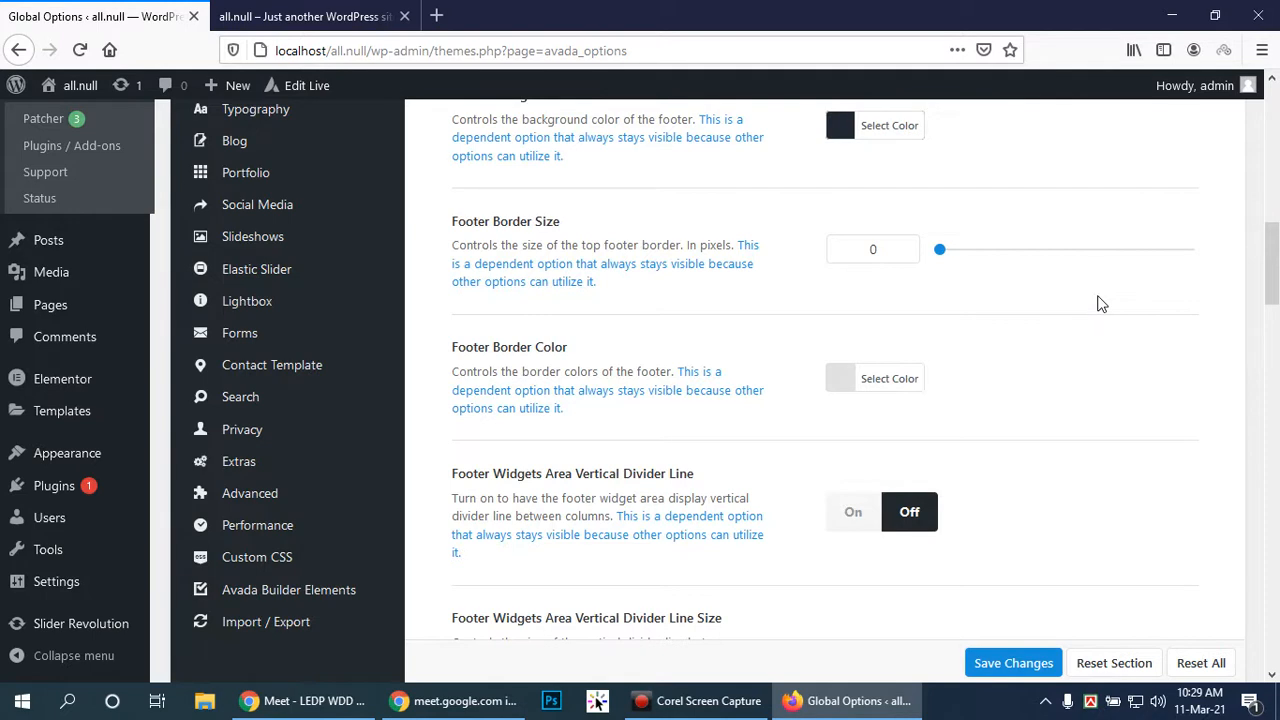
pyautogui.scroll(-3, 1190, 419)
pyautogui.scroll(-5, 1166, 388)
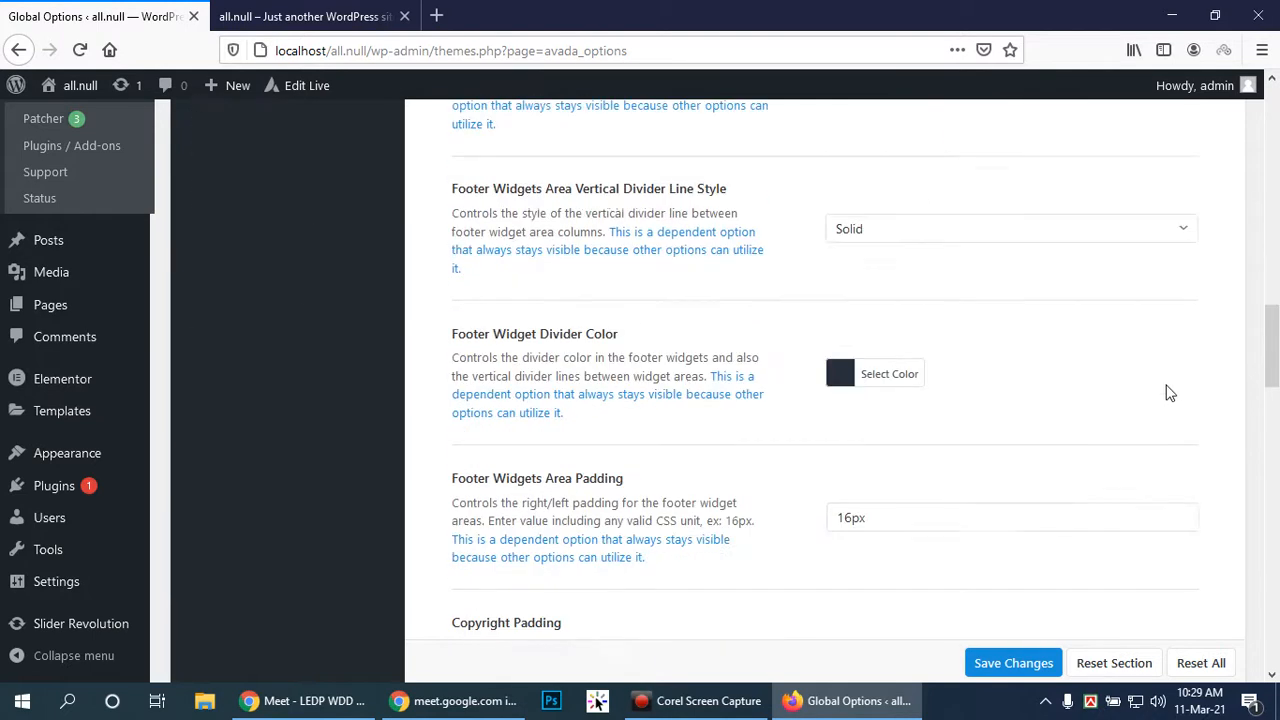
pyautogui.scroll(-4, 1160, 378)
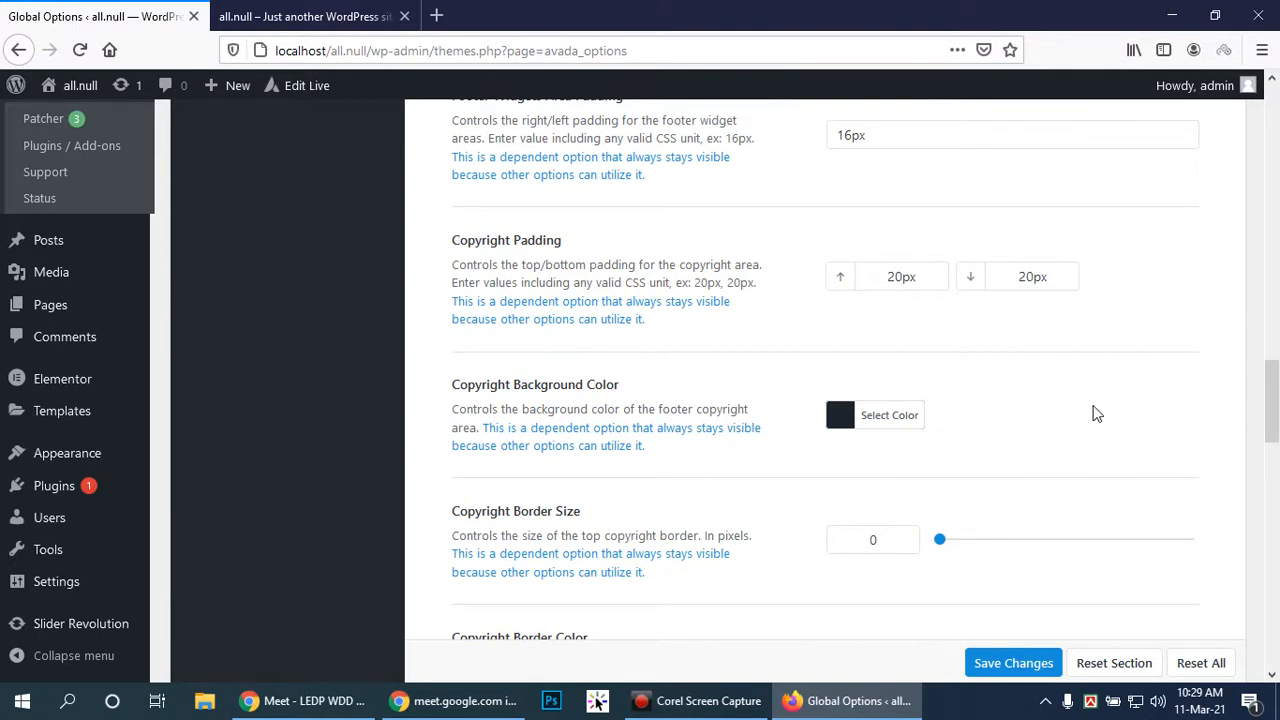
pyautogui.scroll(-2, 1096, 414)
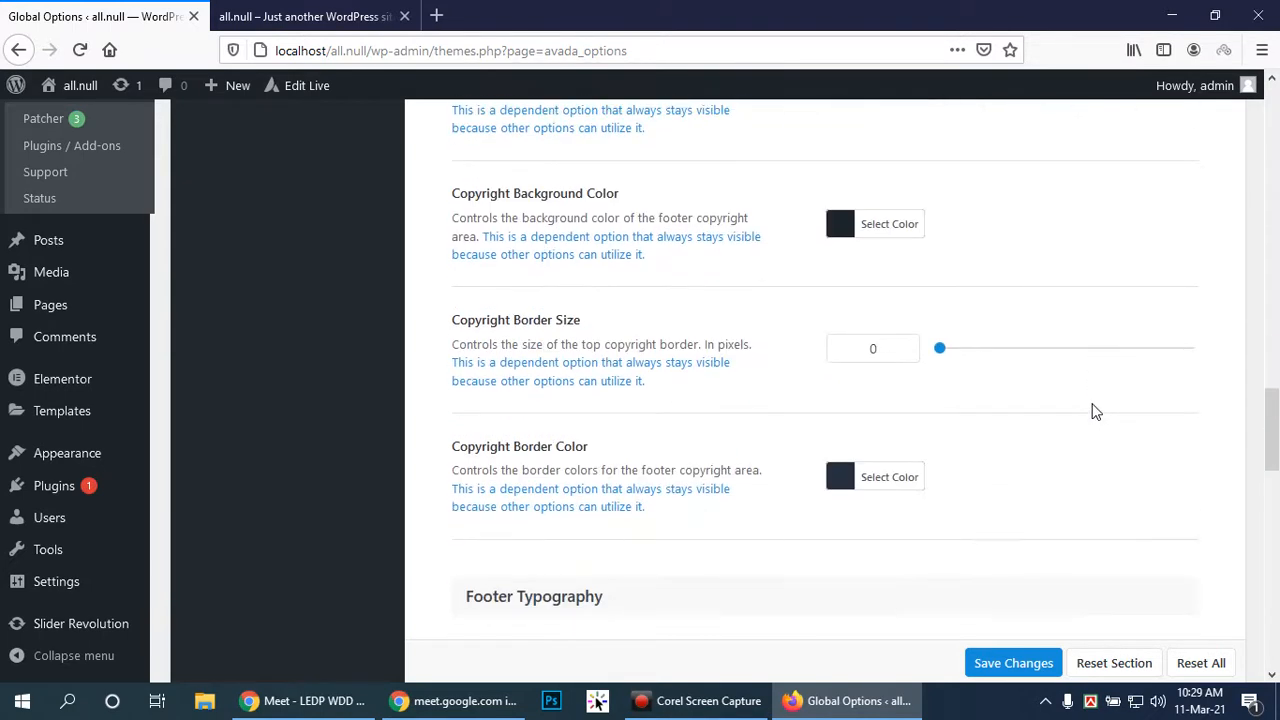
pyautogui.scroll(-2, 1096, 412)
pyautogui.scroll(-2, 1096, 412)
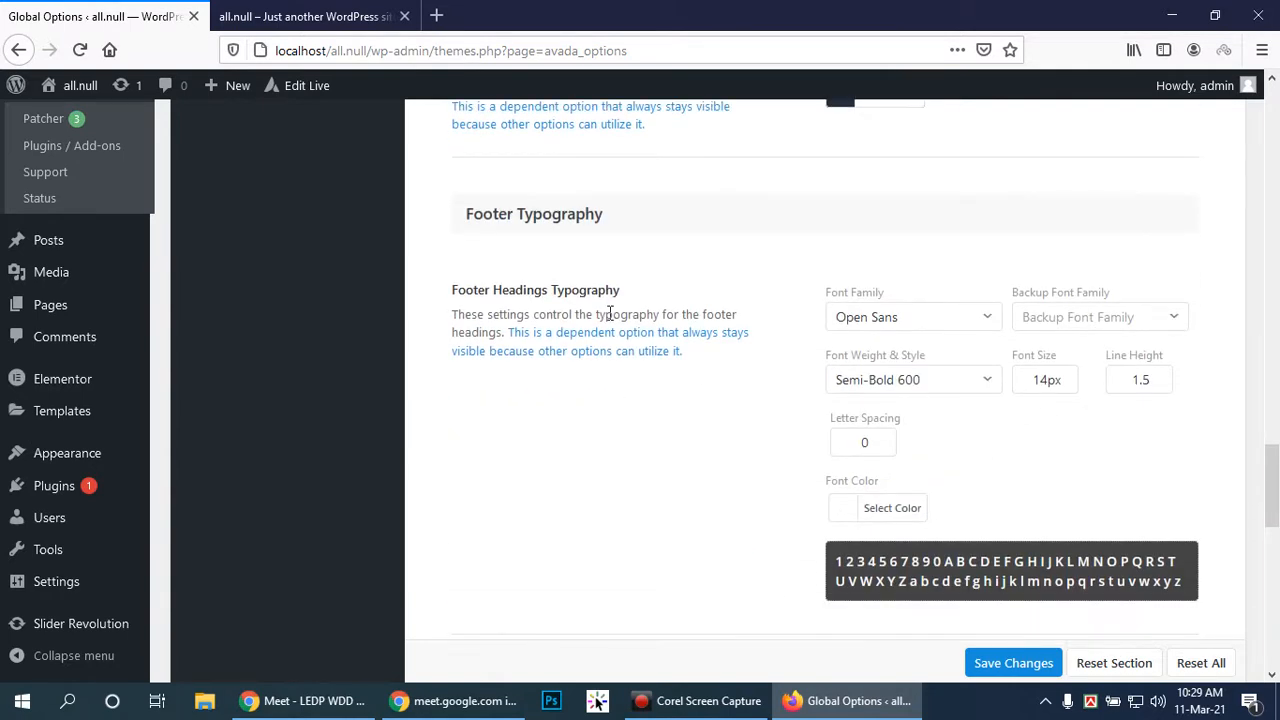
# Keep Open Sans as the footer headings font, leave the backup font unchanged, and save
pyautogui.click(992, 320)
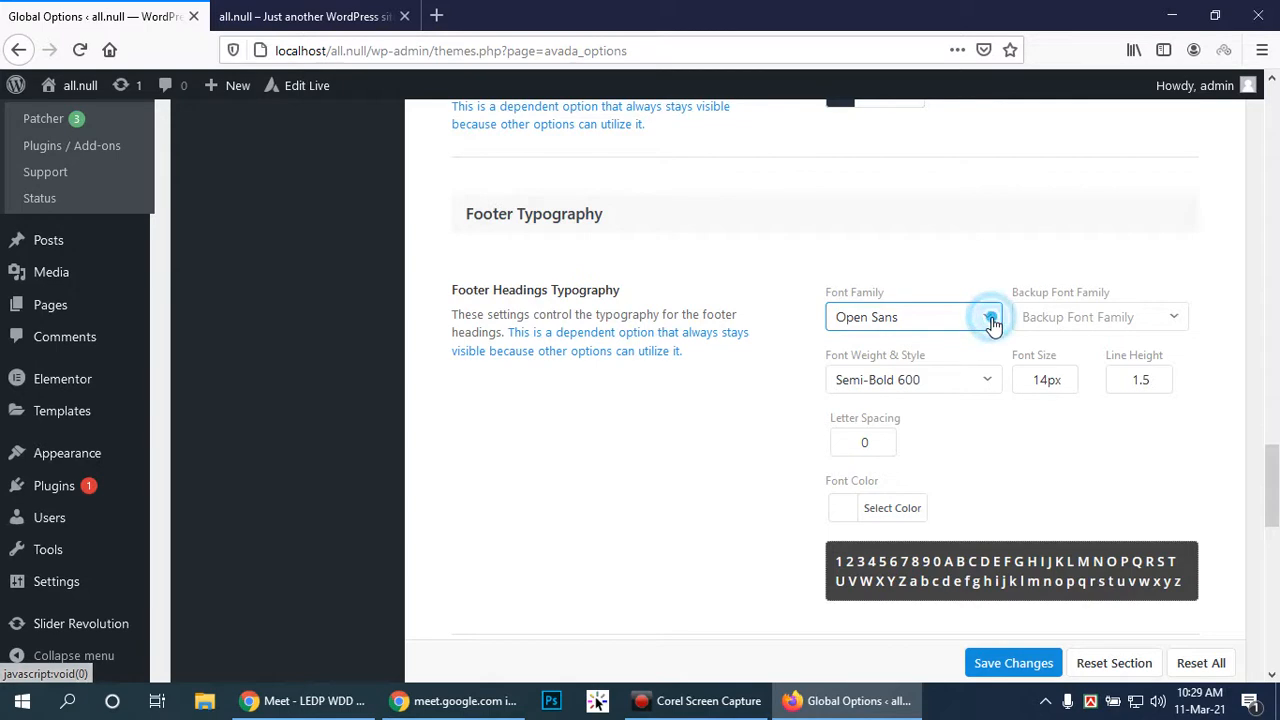
pyautogui.click(992, 320)
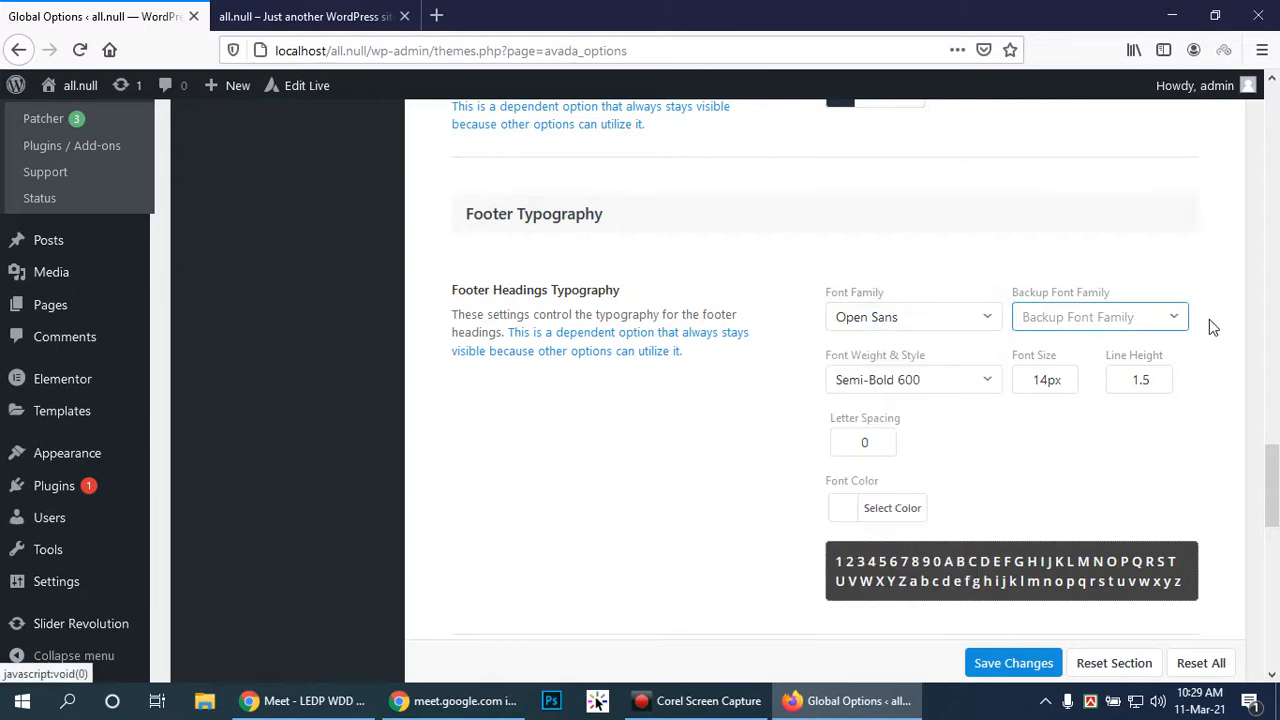
pyautogui.click(1184, 322)
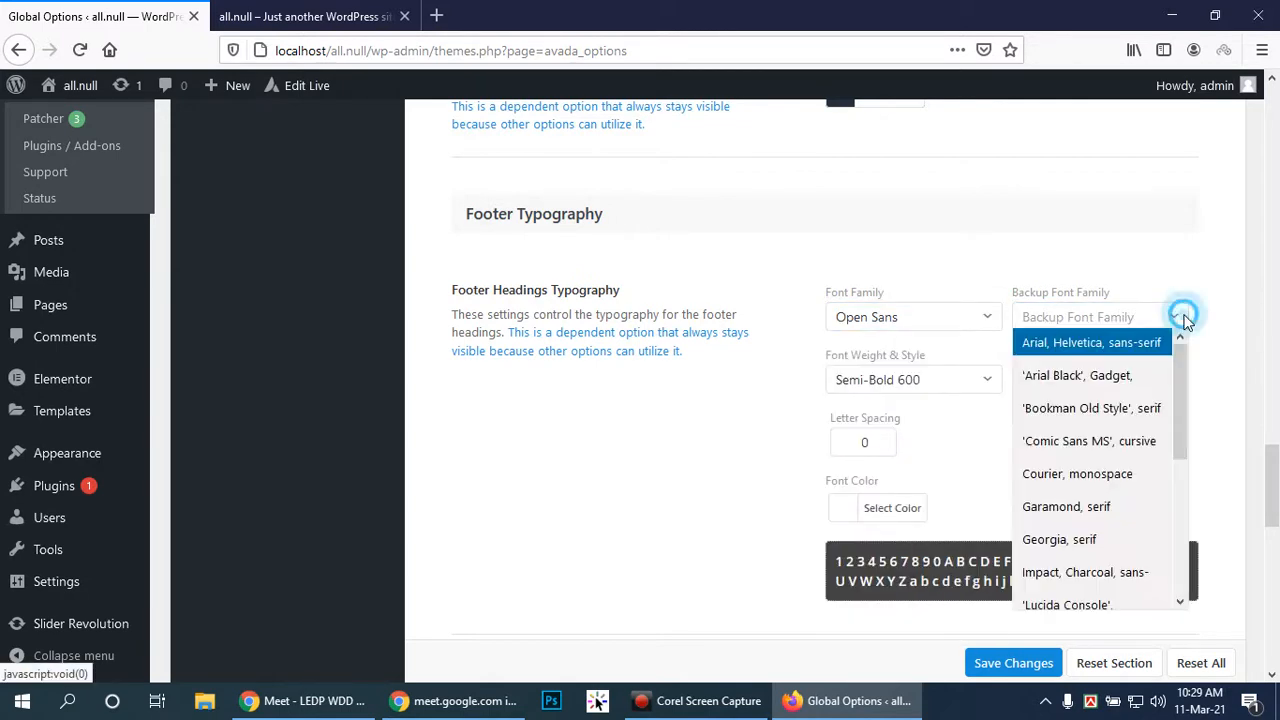
pyautogui.click(1184, 322)
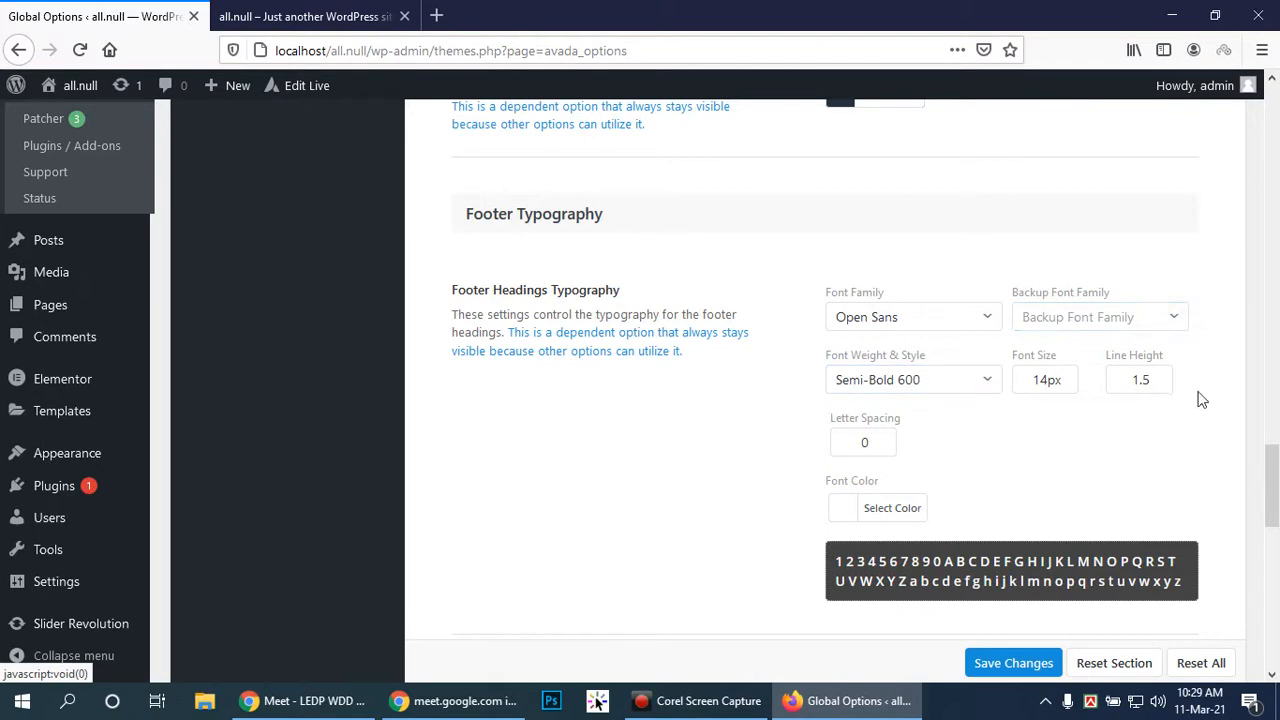
pyautogui.scroll(-1, 1030, 486)
pyautogui.scroll(-1, 1030, 486)
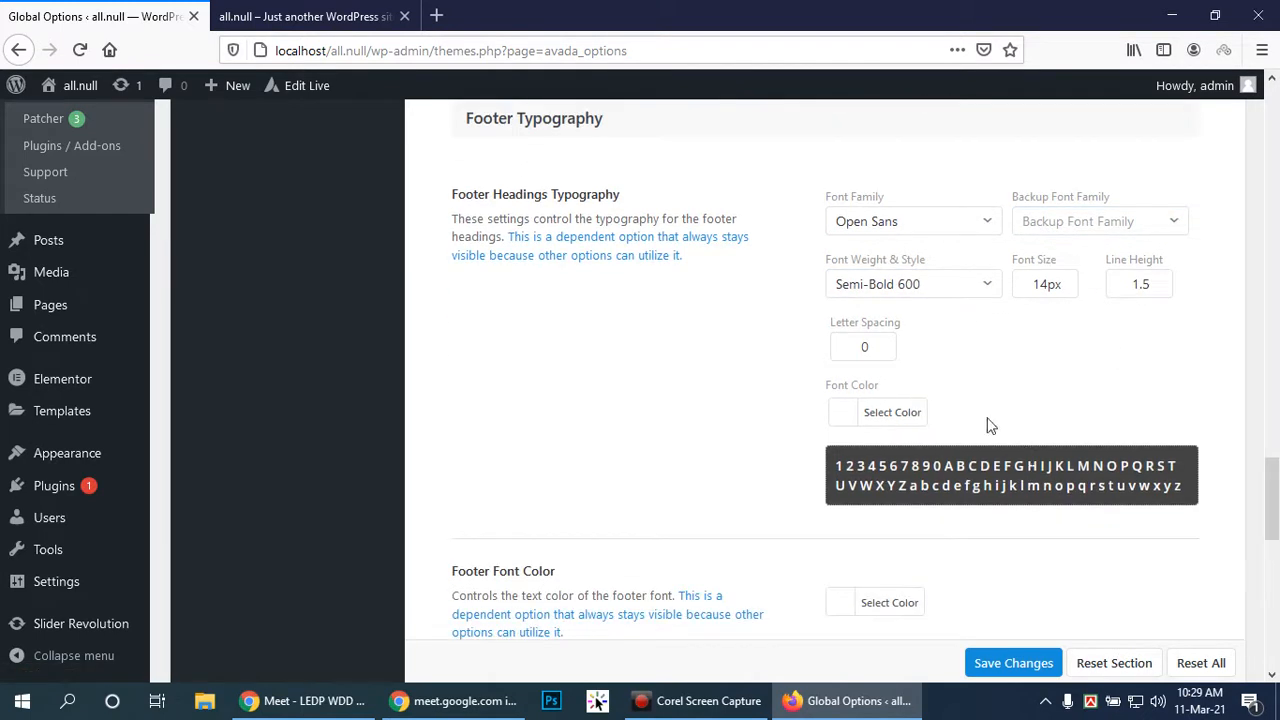
pyautogui.scroll(-2, 951, 328)
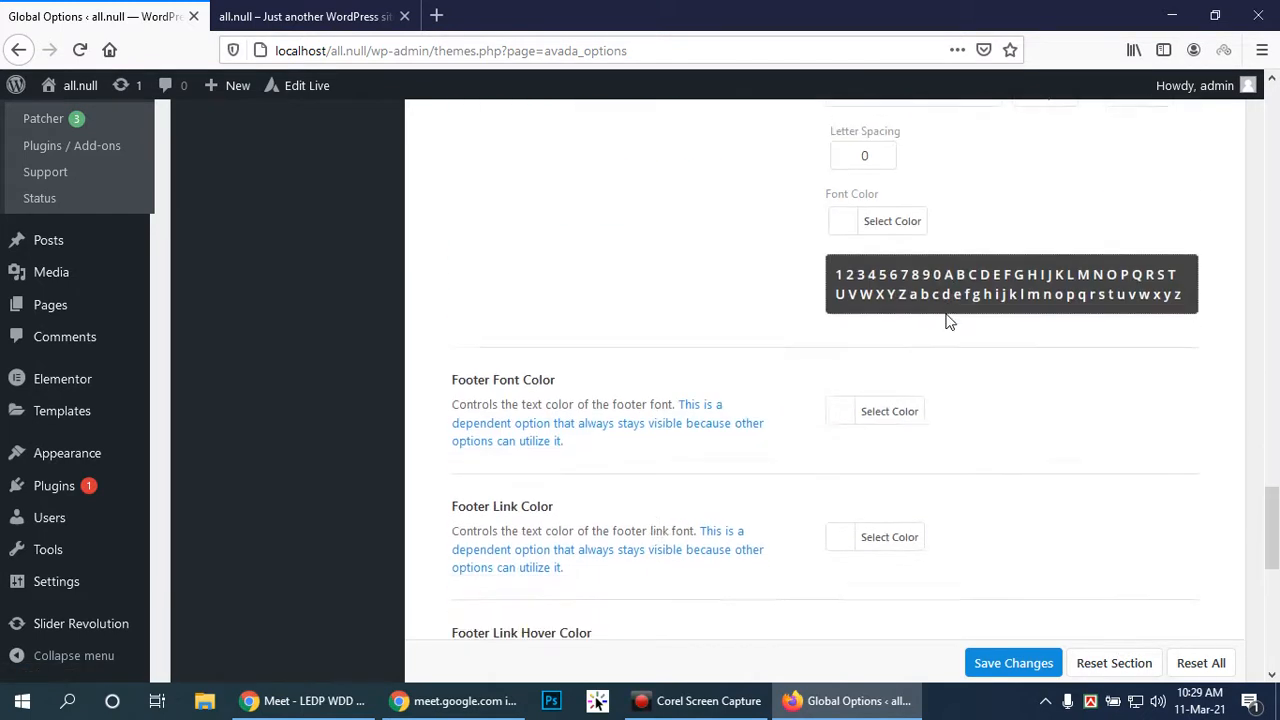
pyautogui.scroll(-4, 1030, 445)
pyautogui.scroll(5, 870, 420)
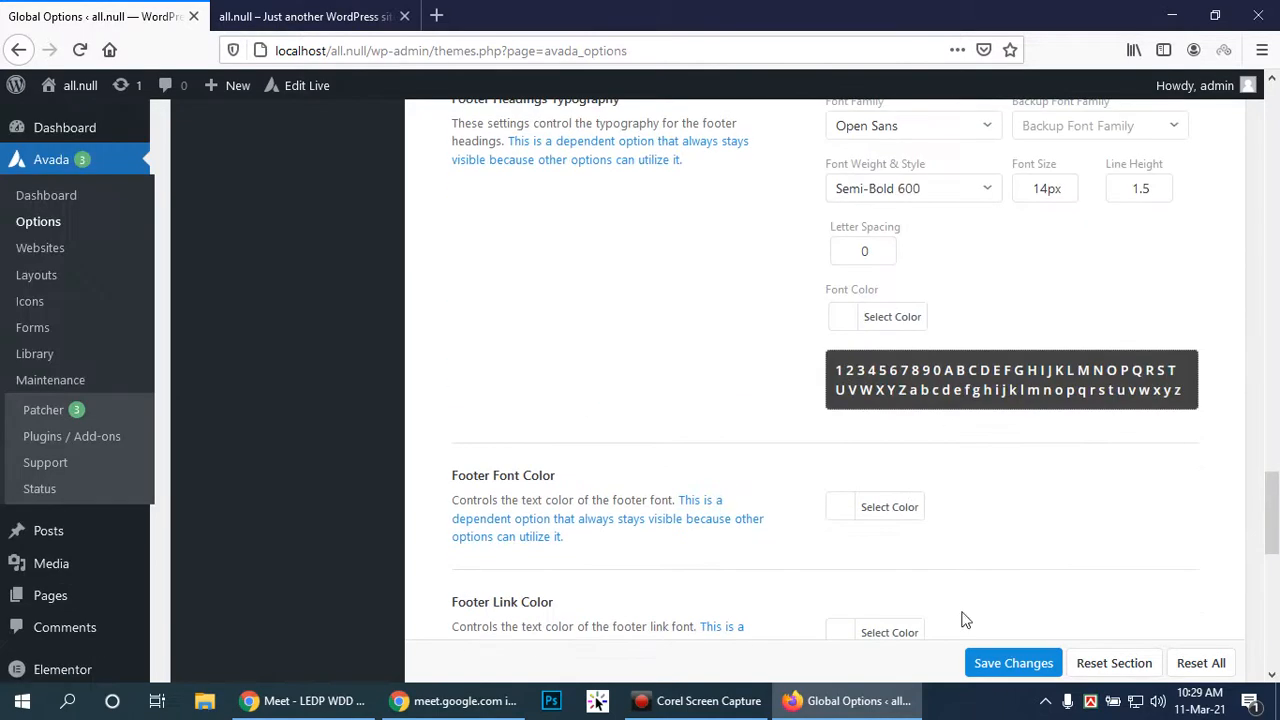
pyautogui.click(1015, 667)
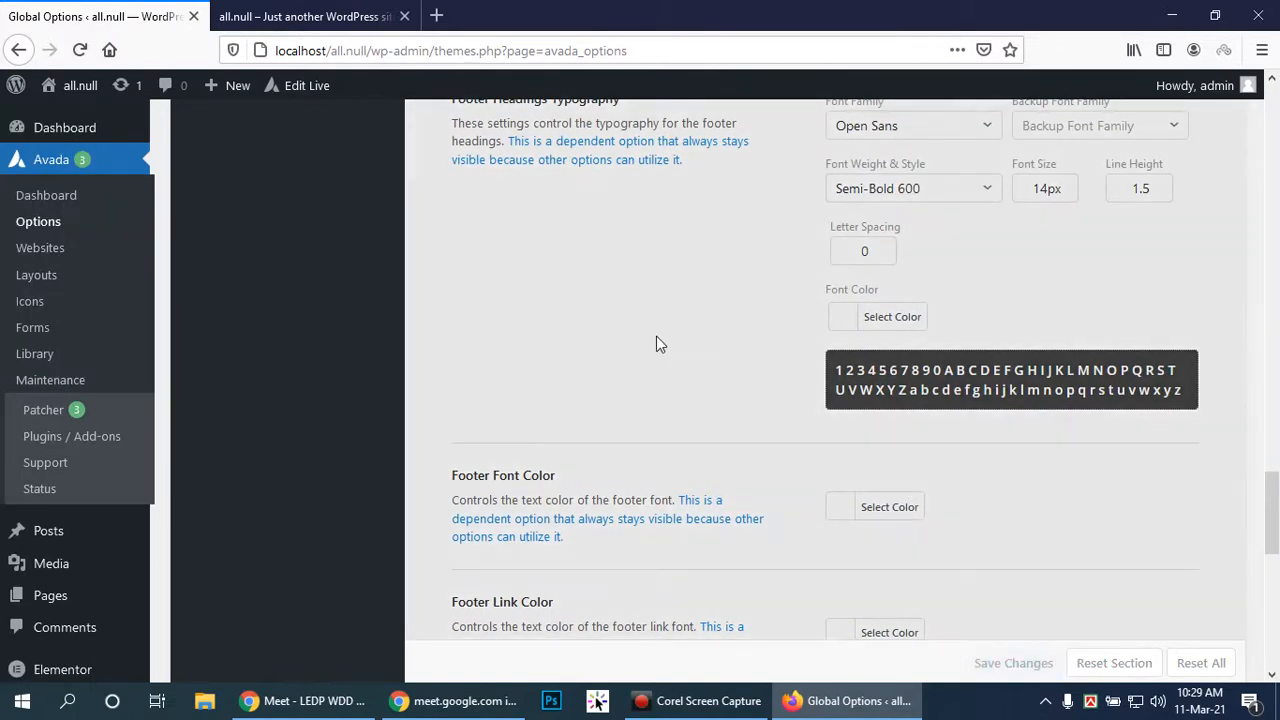
pyautogui.scroll(8, 430, 355)
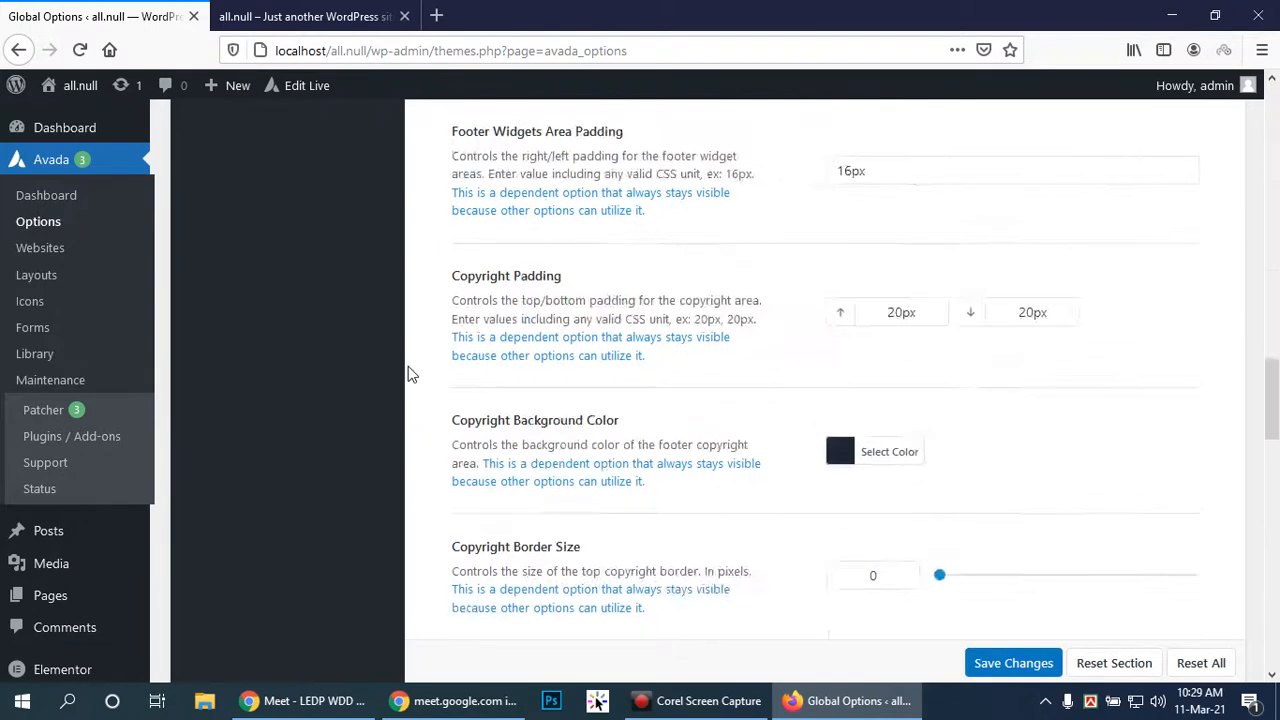
pyautogui.scroll(3, 410, 373)
pyautogui.moveTo(260, 283)
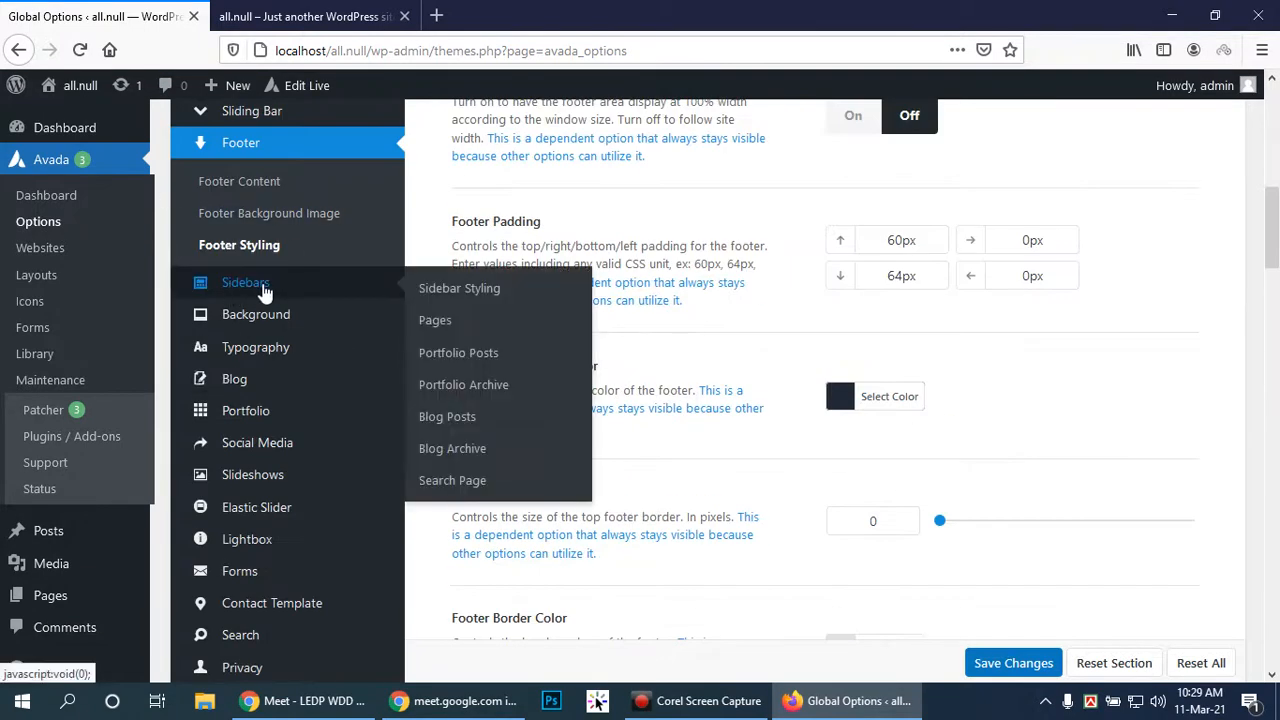
pyautogui.scroll(-1, 265, 288)
# Open Sidebar Styling and review responsive order, Sticky Sidebars None and 0px sidebar padding
pyautogui.click(262, 285)
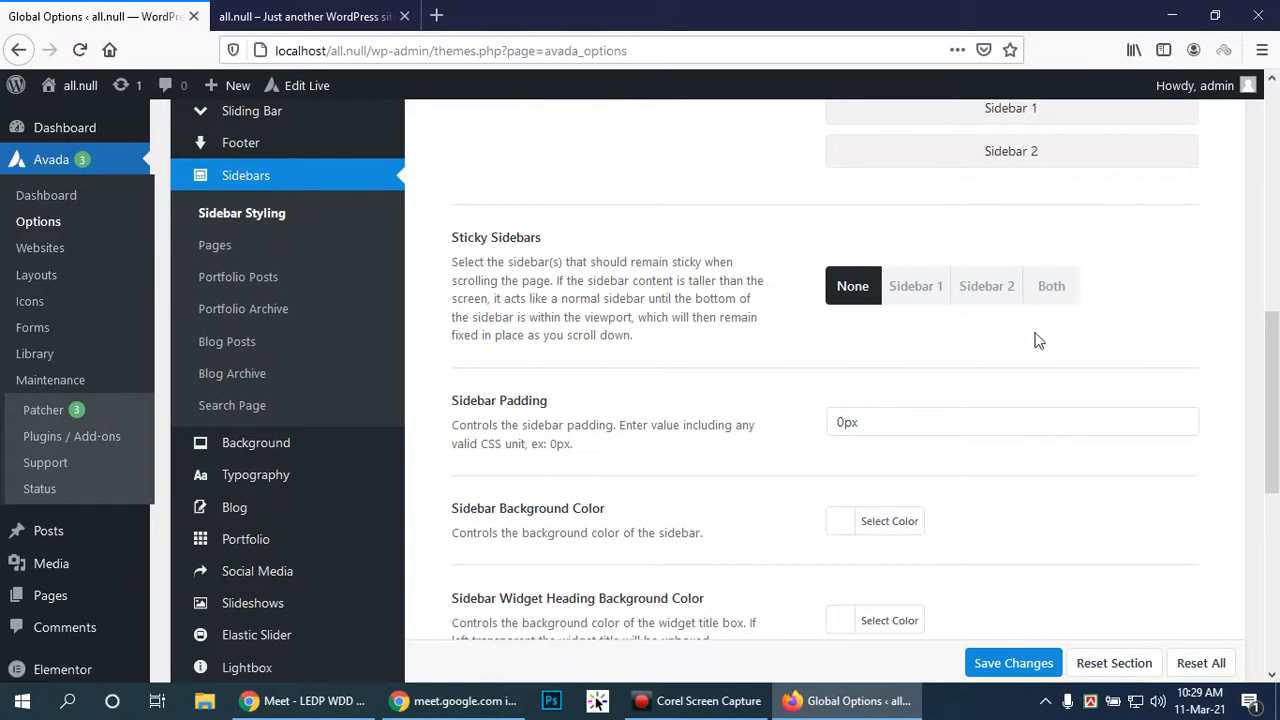
pyautogui.scroll(3, 1034, 337)
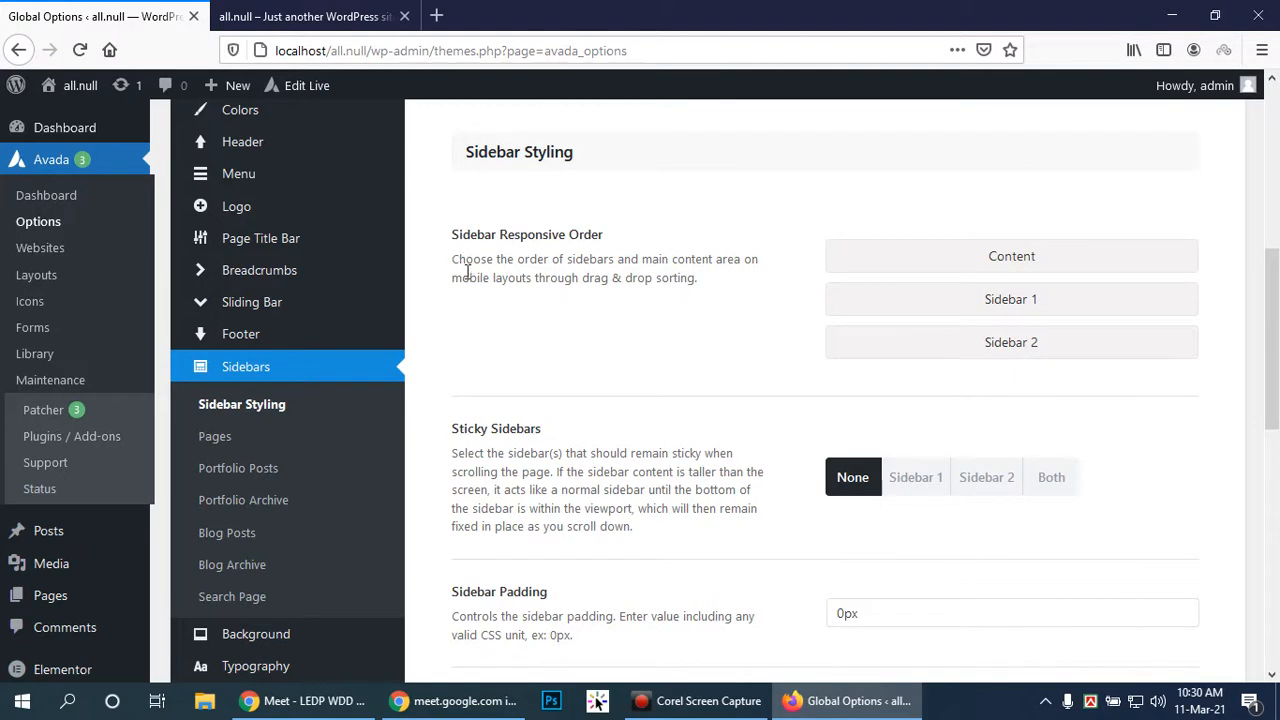
pyautogui.moveTo(457, 282); pyautogui.dragTo(741, 292)
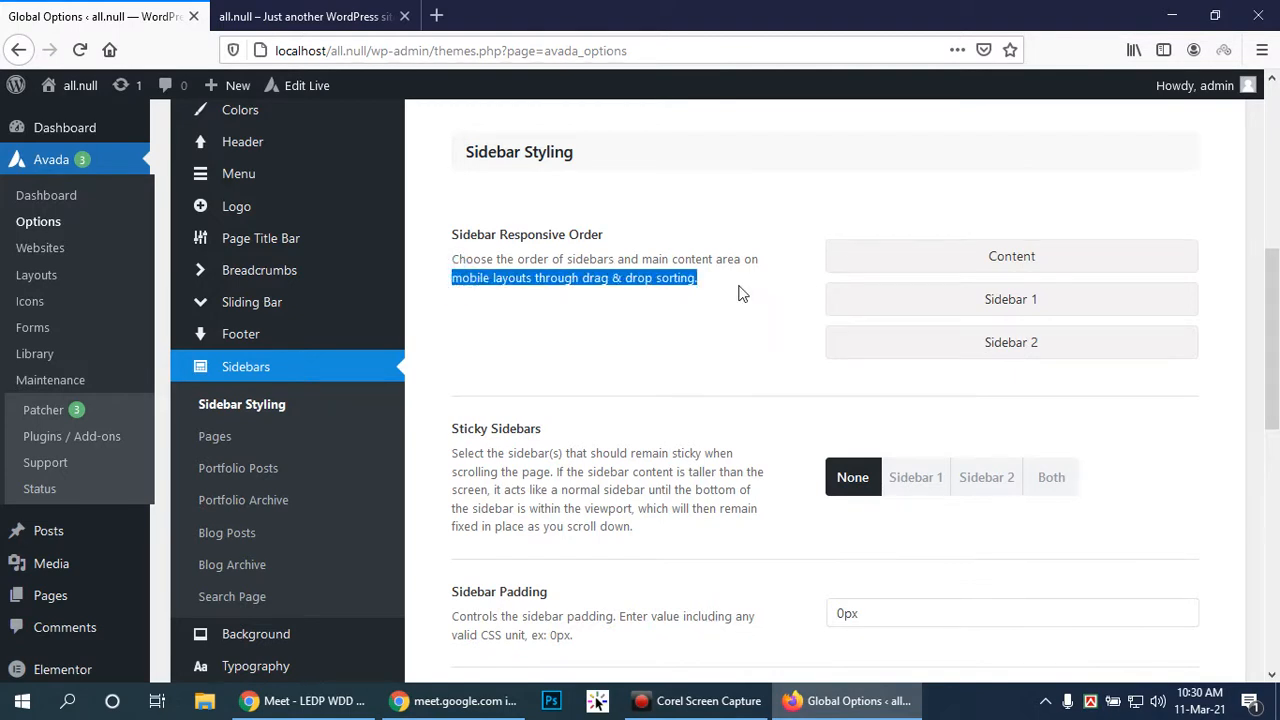
pyautogui.click(740, 290)
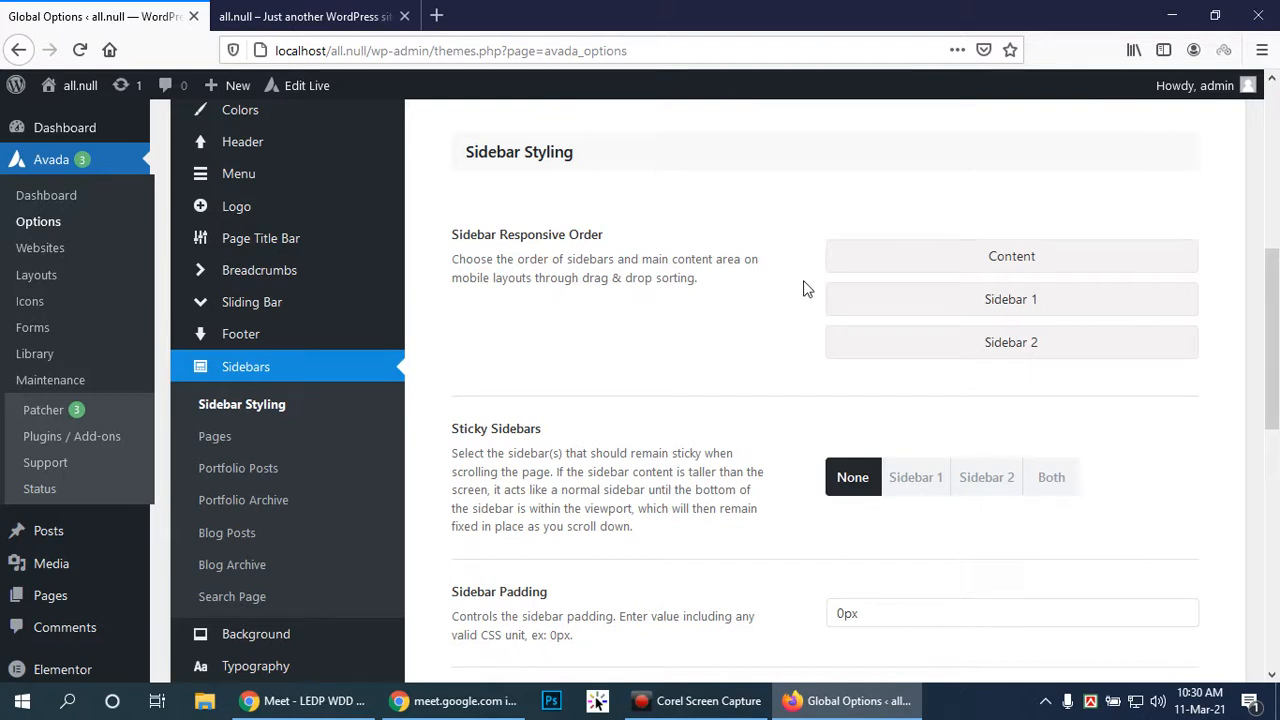
pyautogui.scroll(-2, 820, 356)
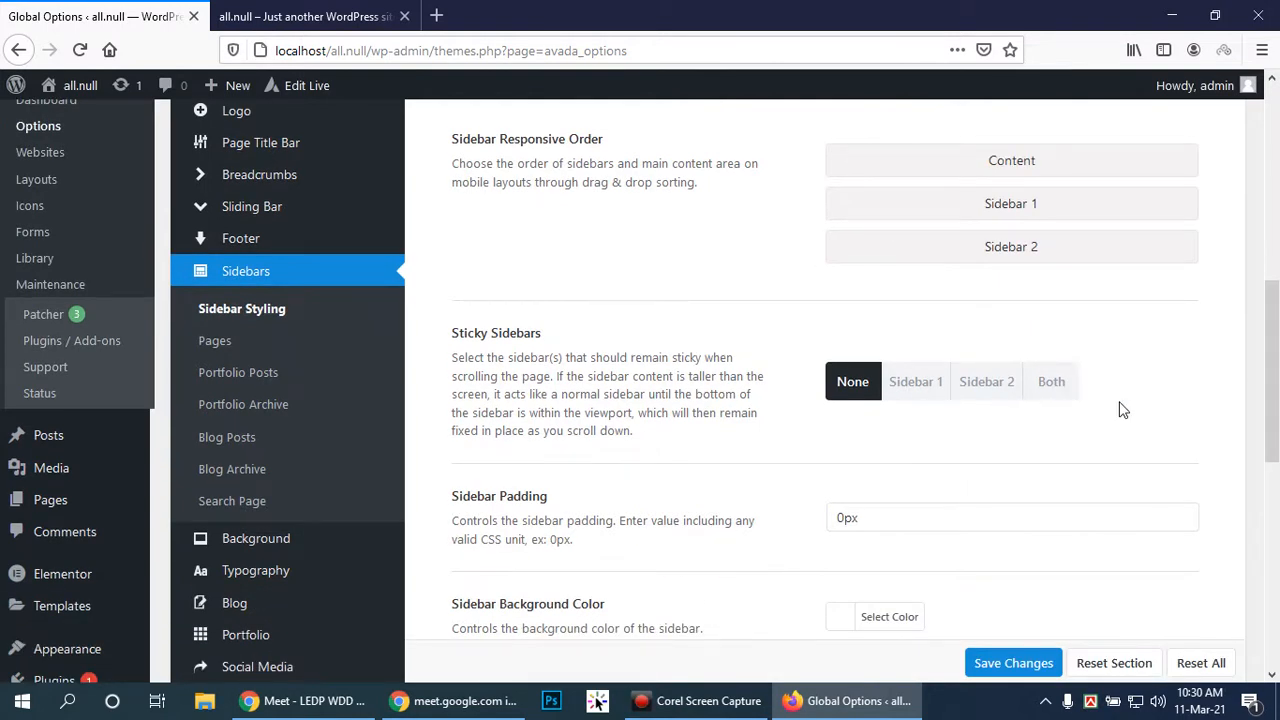
pyautogui.scroll(-2, 1122, 410)
pyautogui.scroll(-4, 1122, 410)
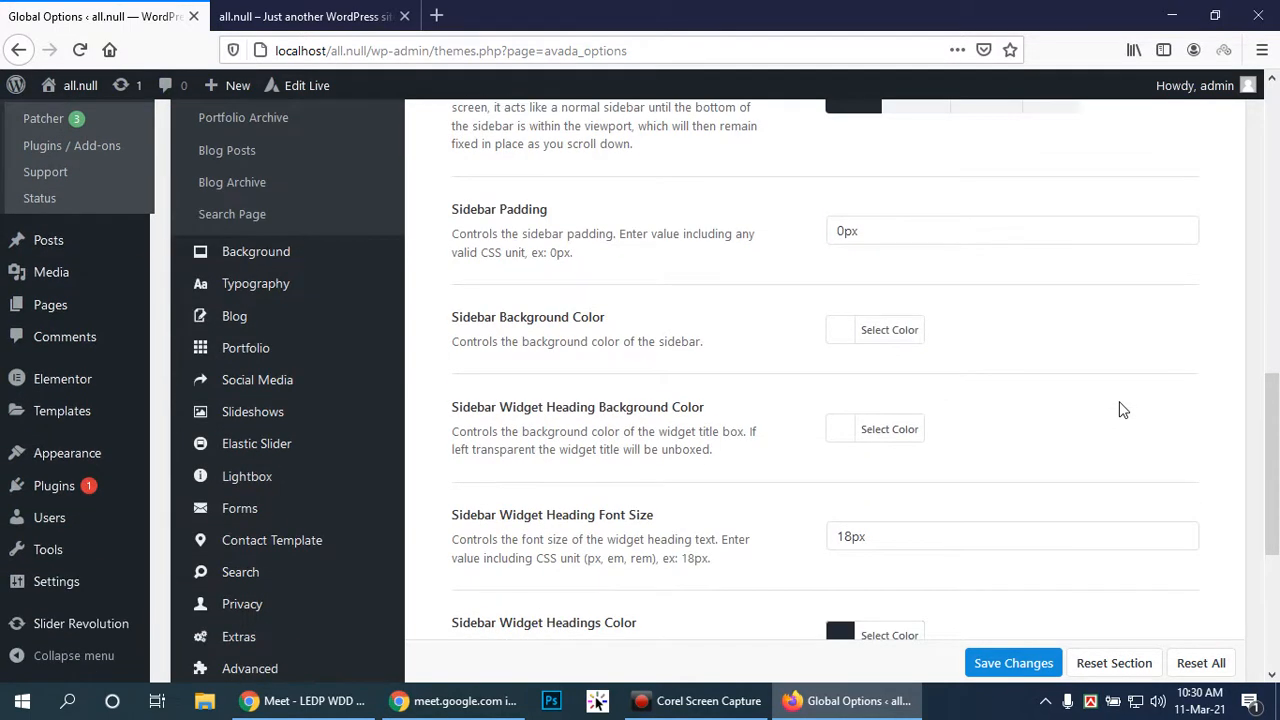
pyautogui.scroll(-2, 1122, 410)
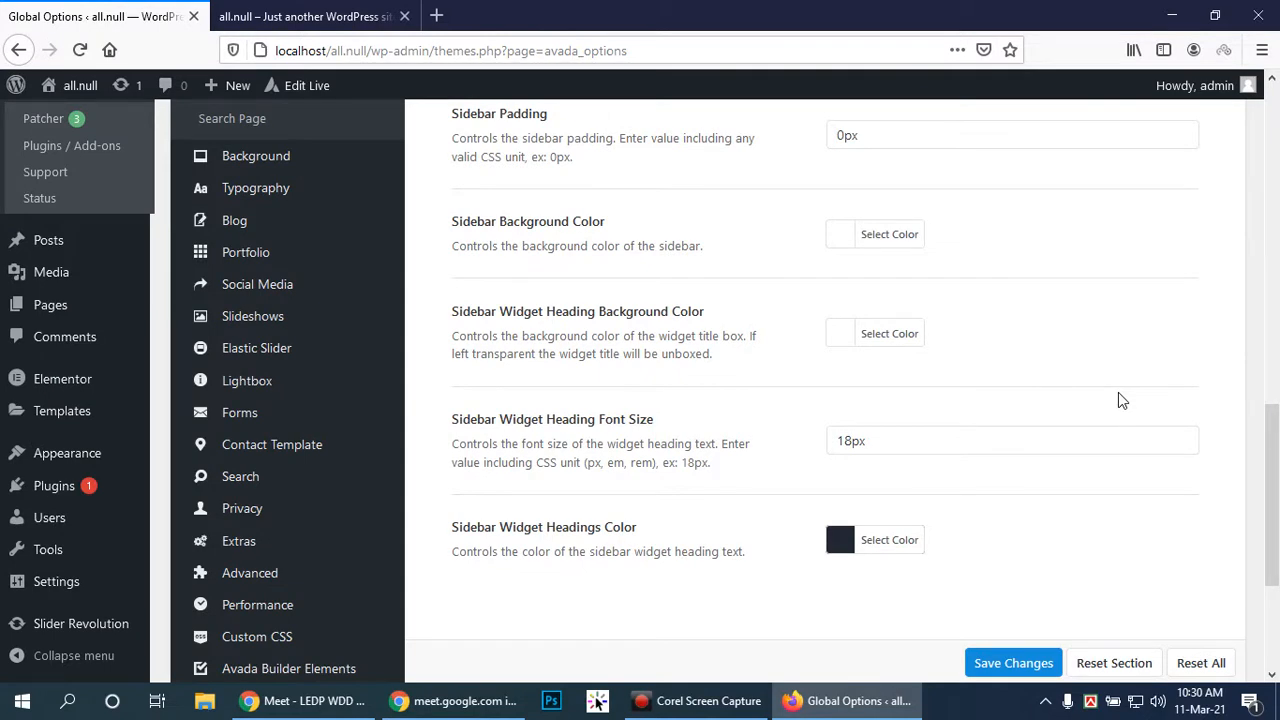
pyautogui.scroll(8, 1118, 398)
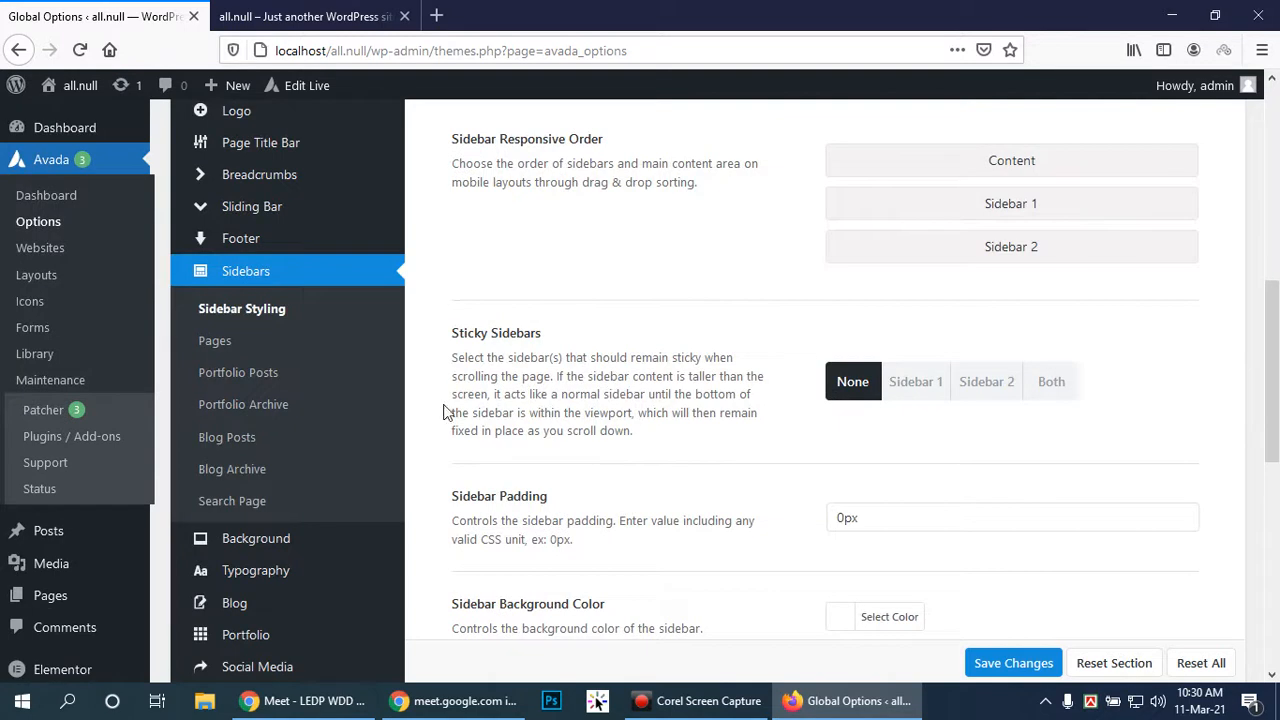
# Save Sidebars > Pages with both global sidebars None and forcing global sidebars Off
pyautogui.click(215, 342)
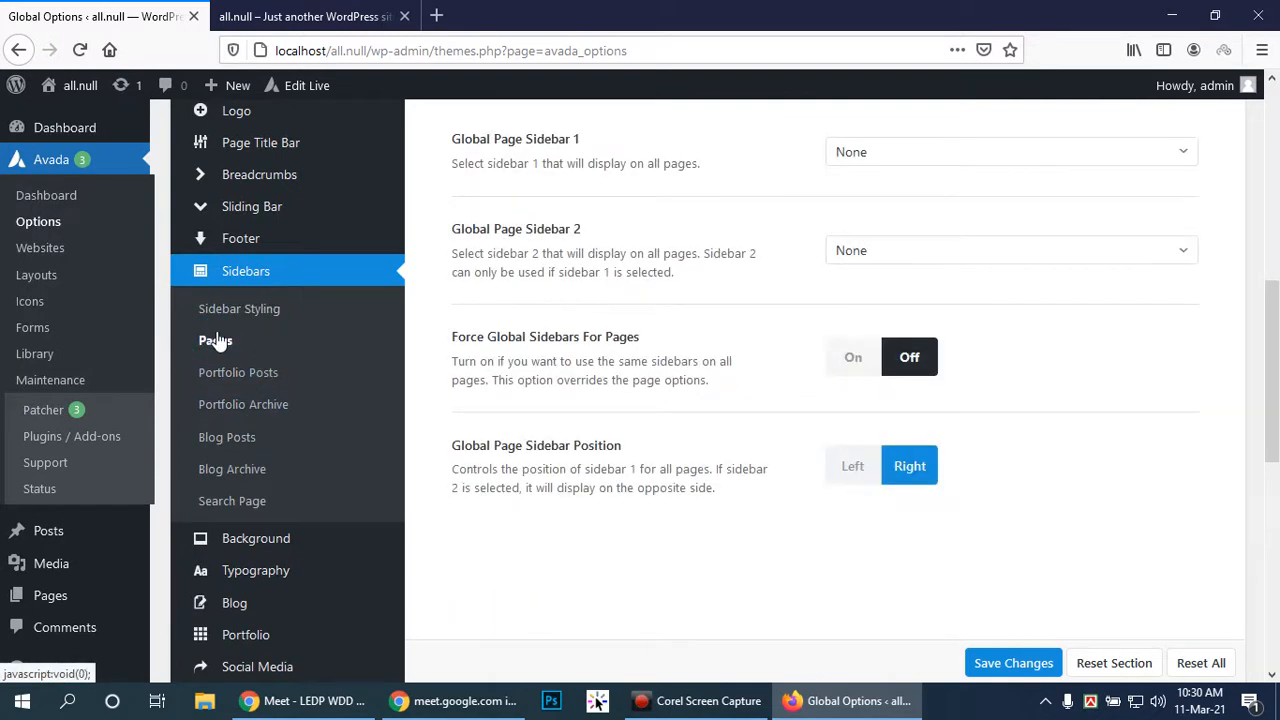
pyautogui.scroll(3, 1175, 300)
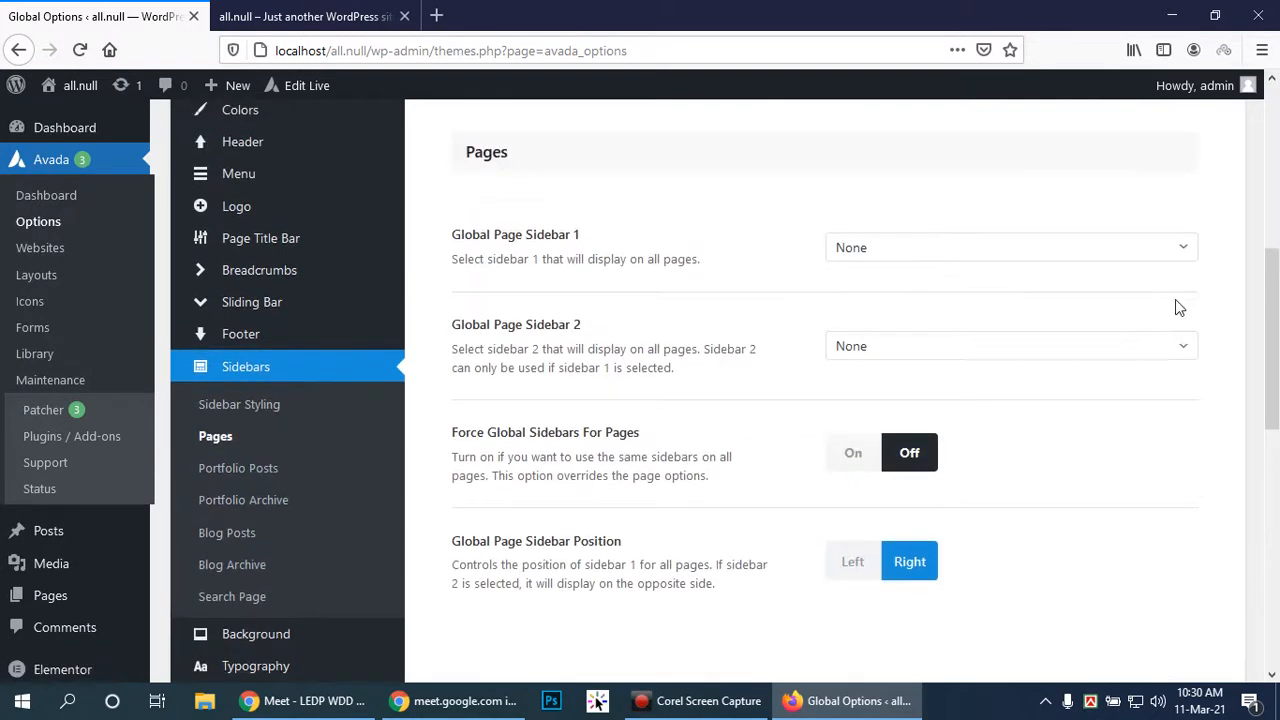
pyautogui.scroll(-2, 1175, 300)
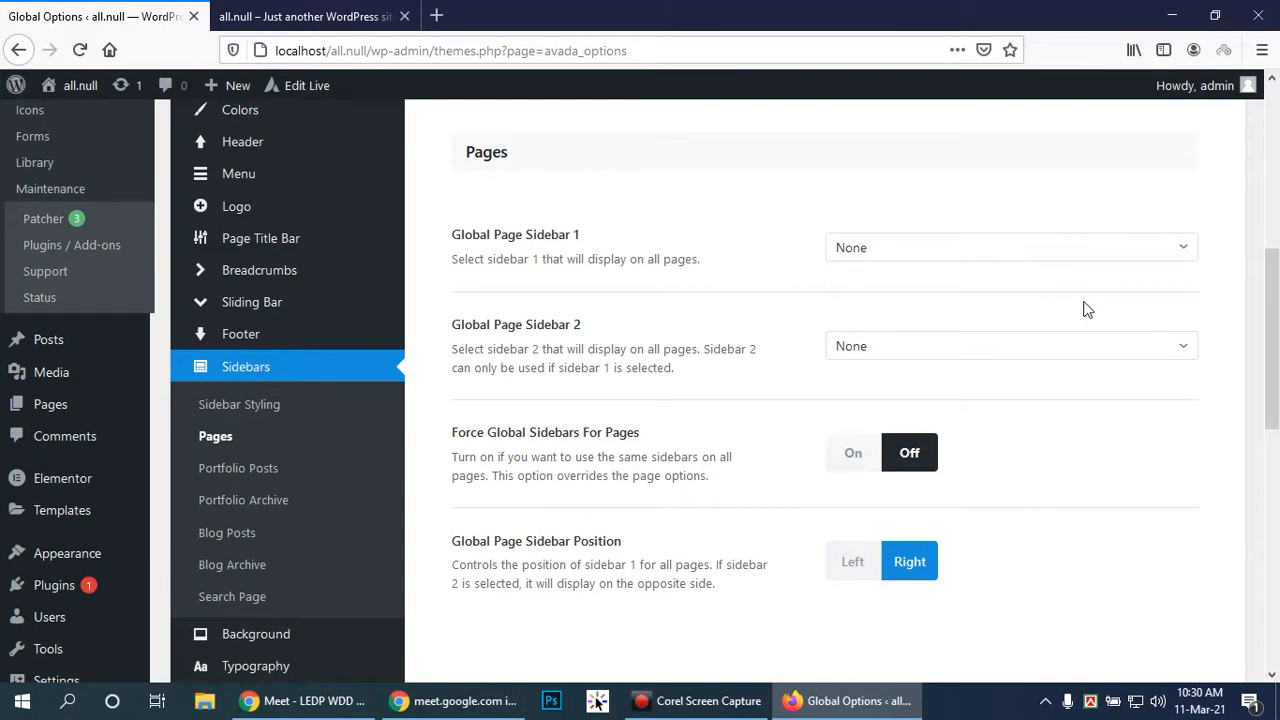
pyautogui.scroll(-2, 1084, 311)
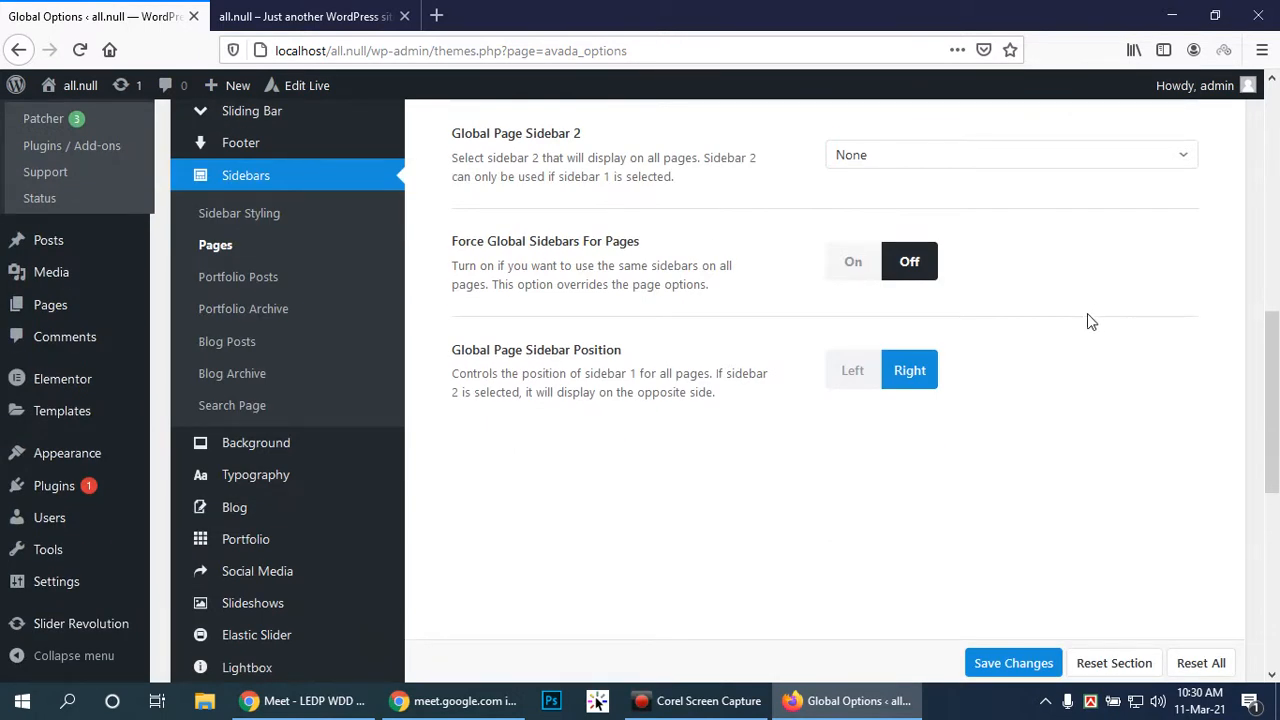
pyautogui.scroll(-1, 1084, 312)
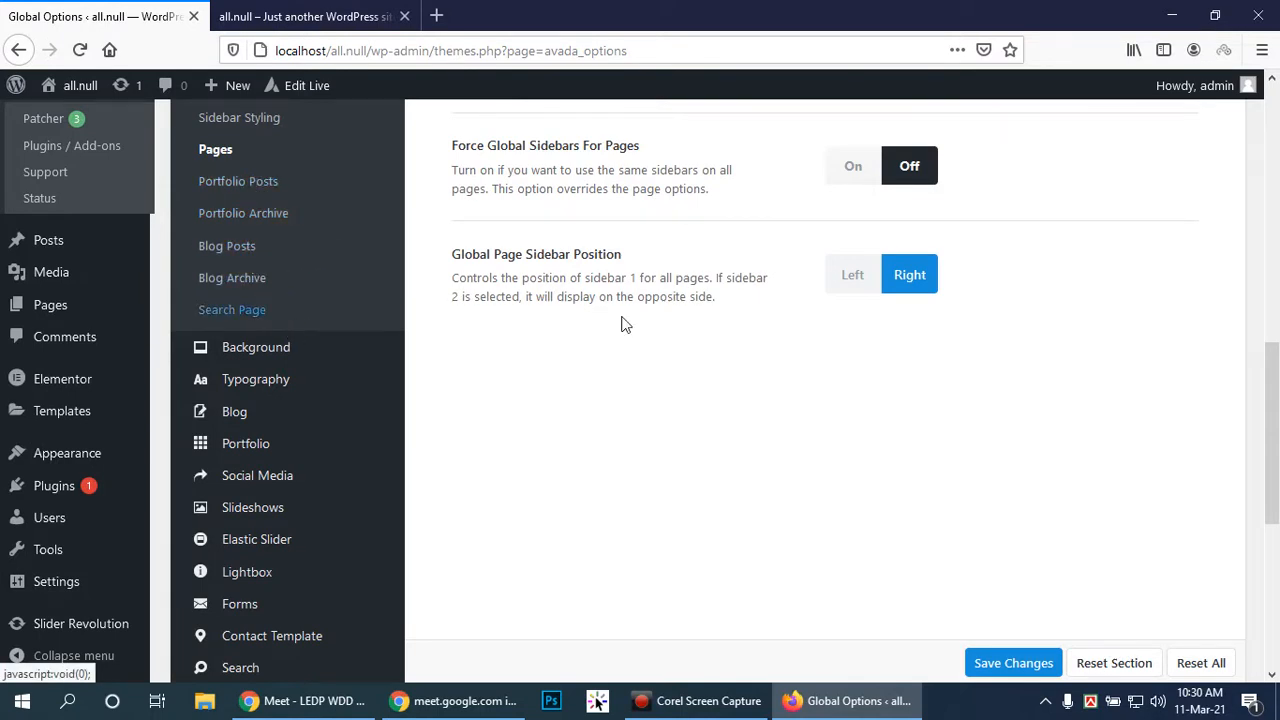
pyautogui.scroll(2, 926, 323)
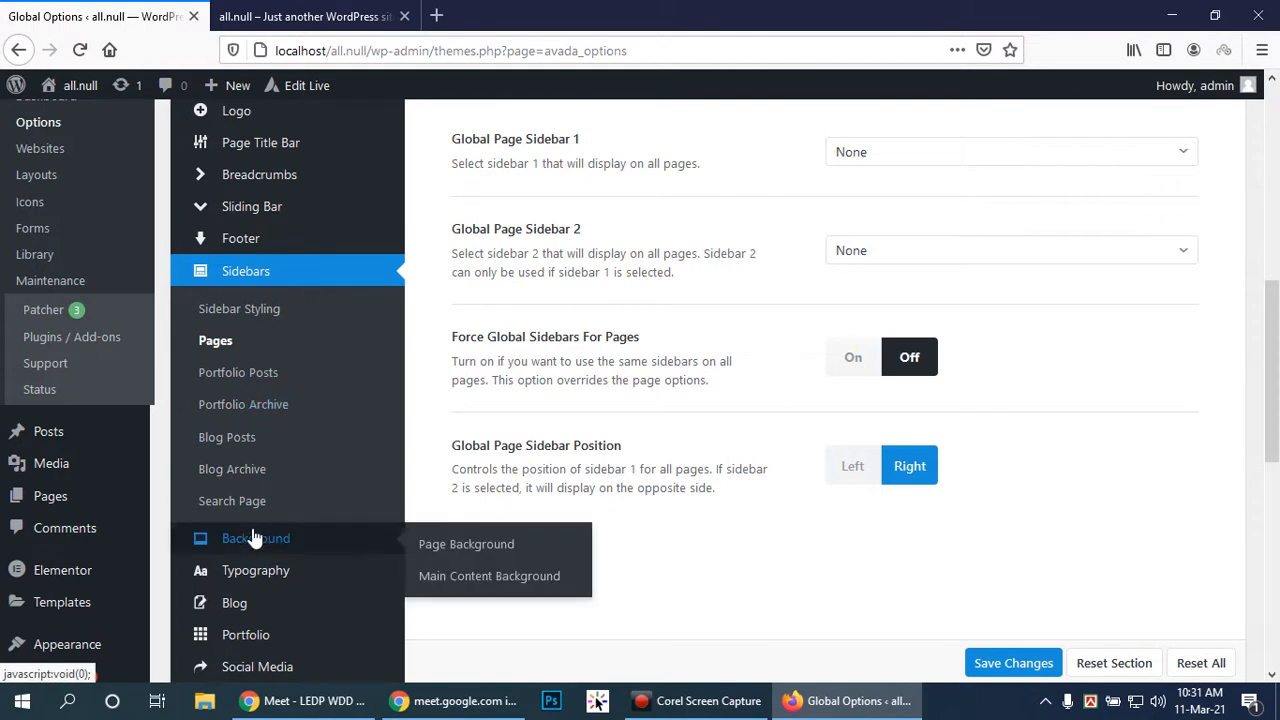
pyautogui.click(1003, 660)
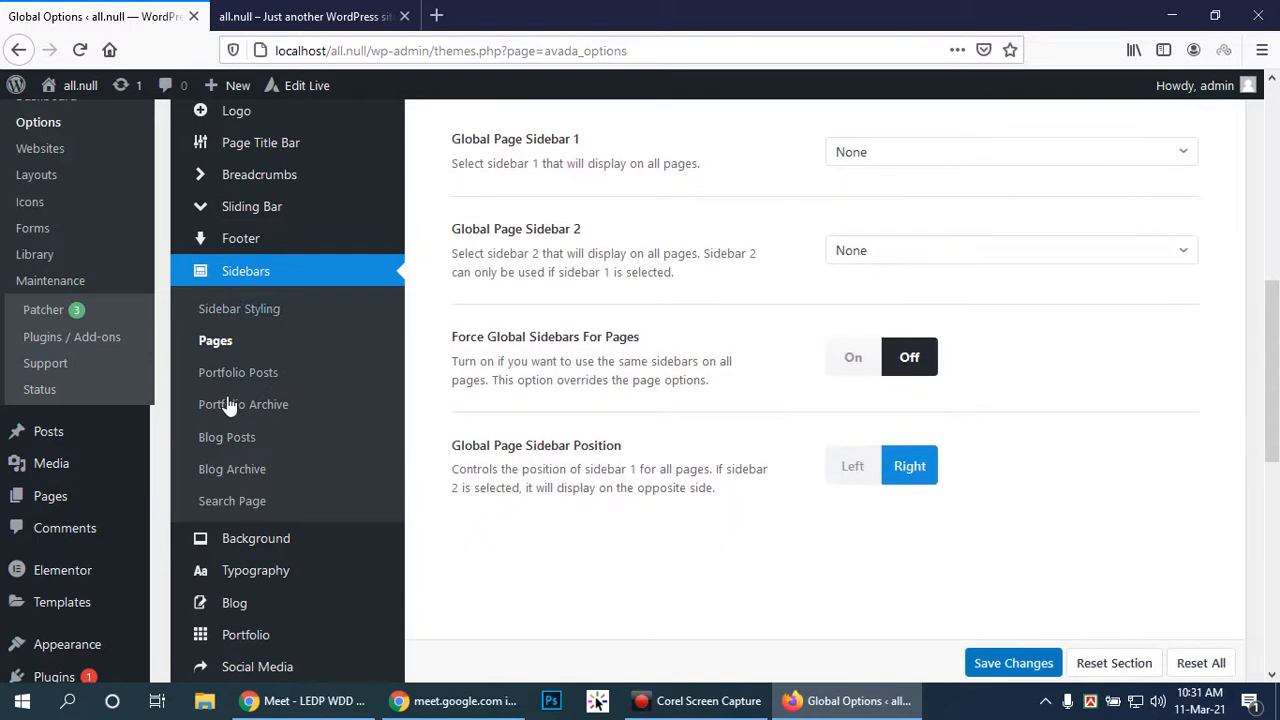
pyautogui.moveTo(248, 541)
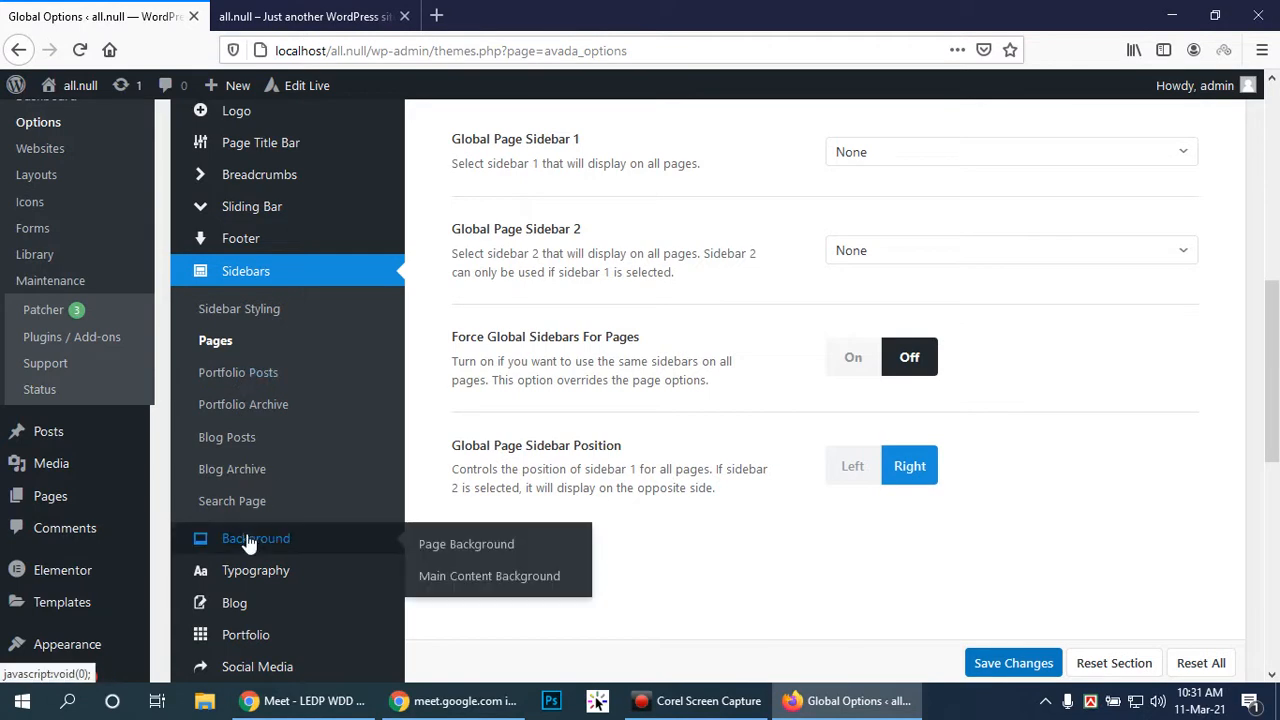
# Open the Page Background options and switch Background Pattern to On
pyautogui.click(292, 541)
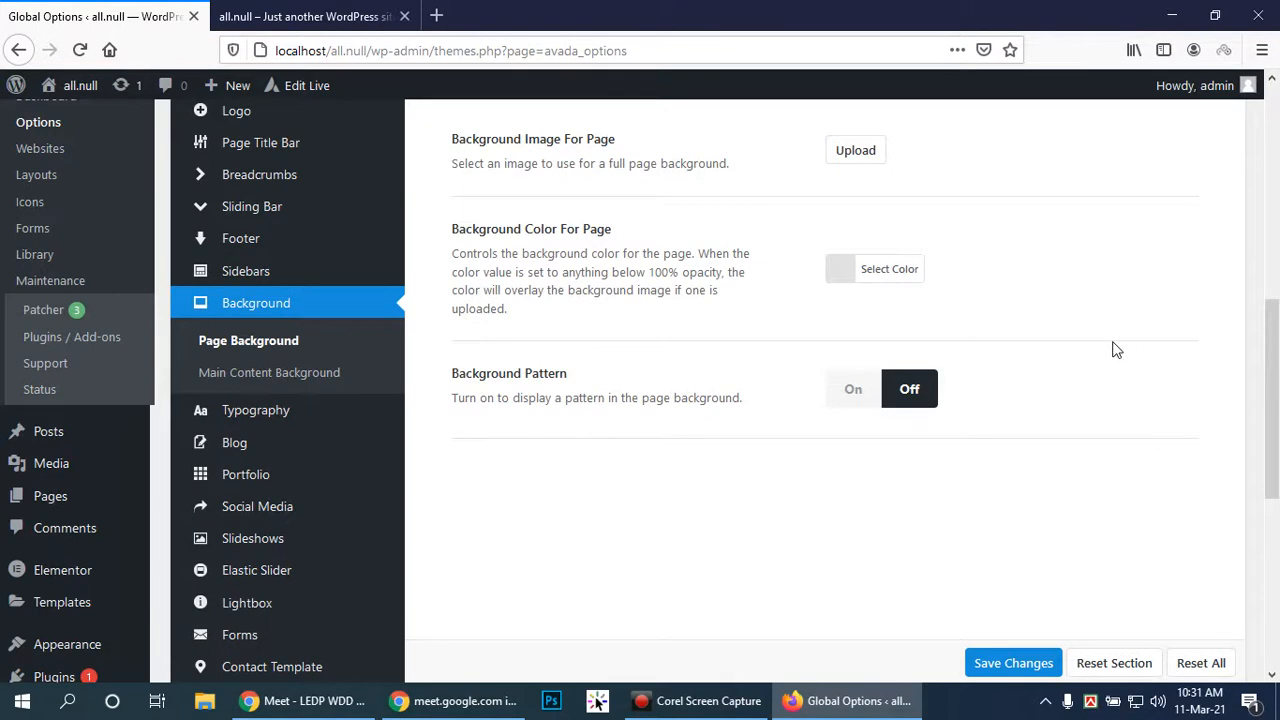
pyautogui.scroll(5, 1105, 349)
pyautogui.scroll(-1, 1100, 349)
pyautogui.scroll(-3, 1102, 347)
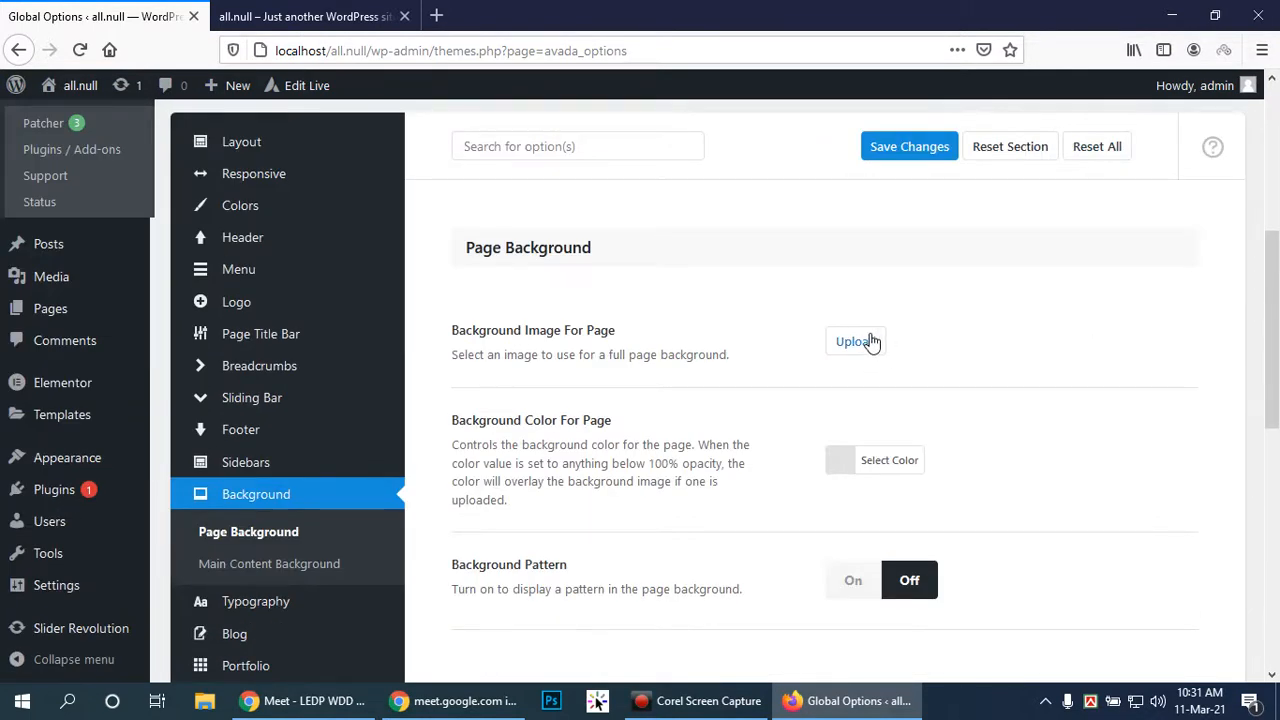
pyautogui.moveTo(1276, 273); pyautogui.dragTo(1277, 313)
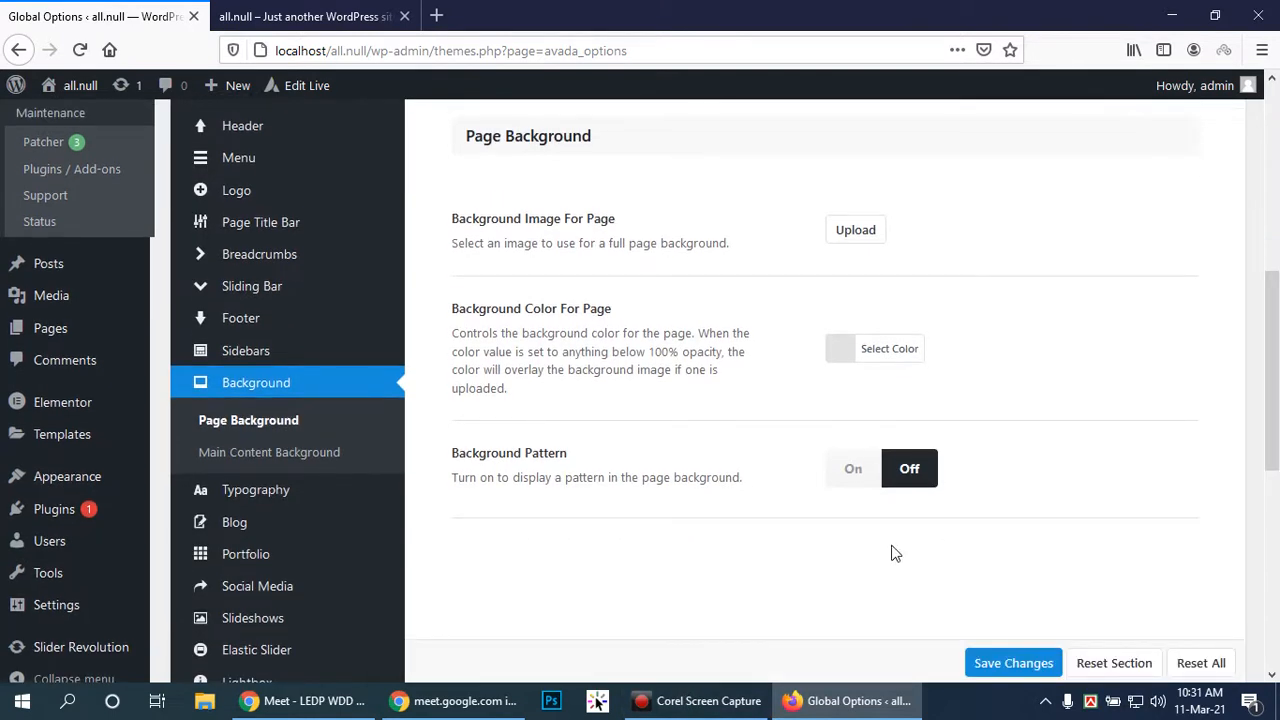
pyautogui.click(853, 468)
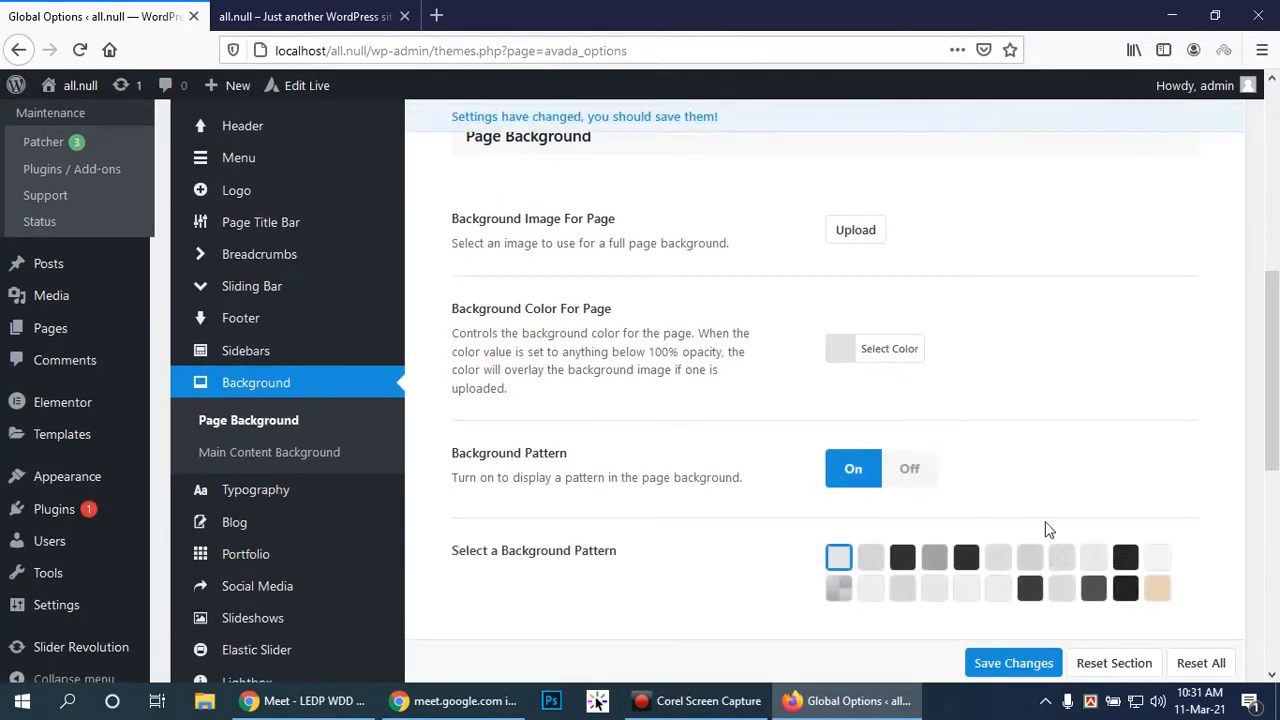
pyautogui.scroll(-2, 1276, 415)
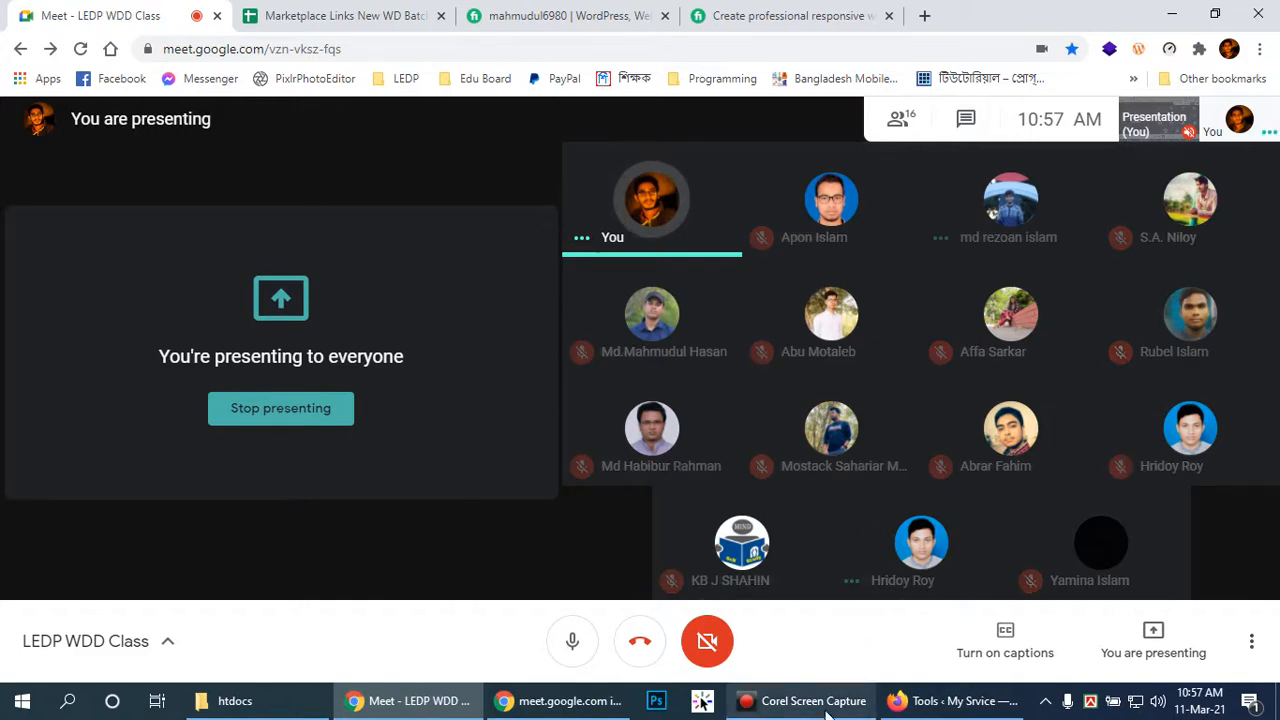
pyautogui.moveTo(866, 676)
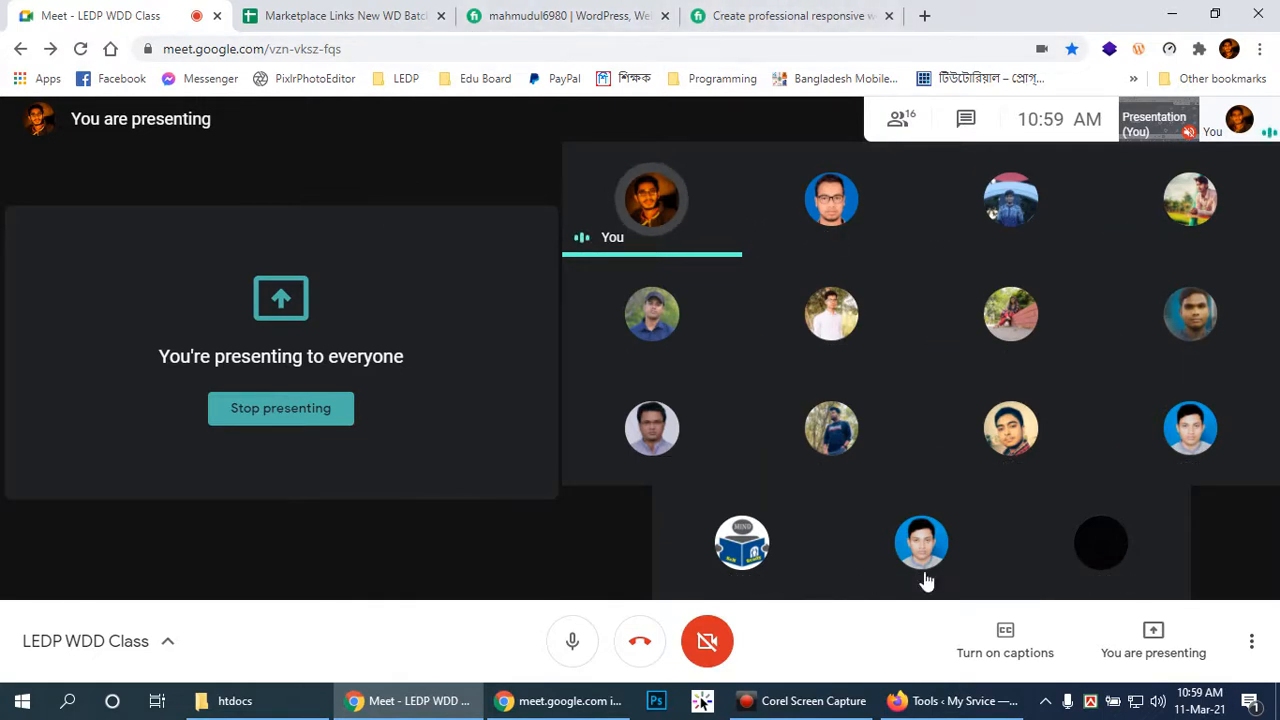
pyautogui.click(838, 658)
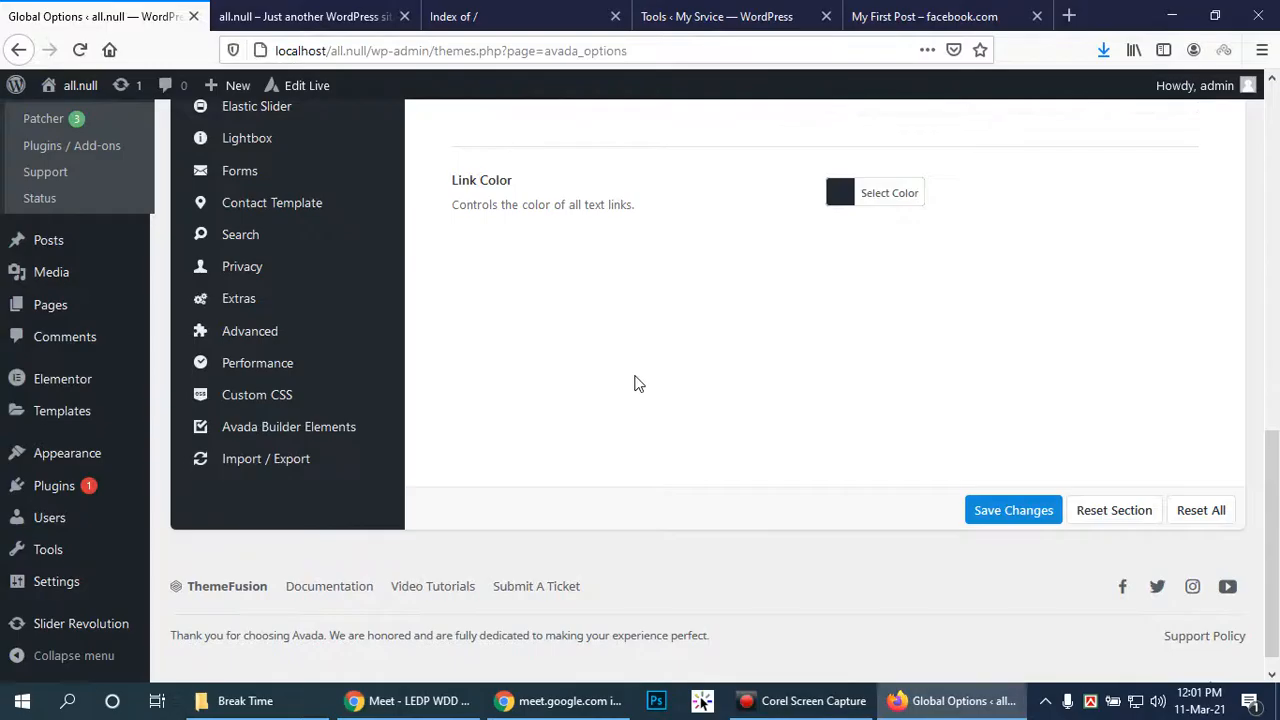
# In General Blog, keep Blog Layout as Large and hide the page title bar on blog pages
pyautogui.scroll(6, 640, 380)
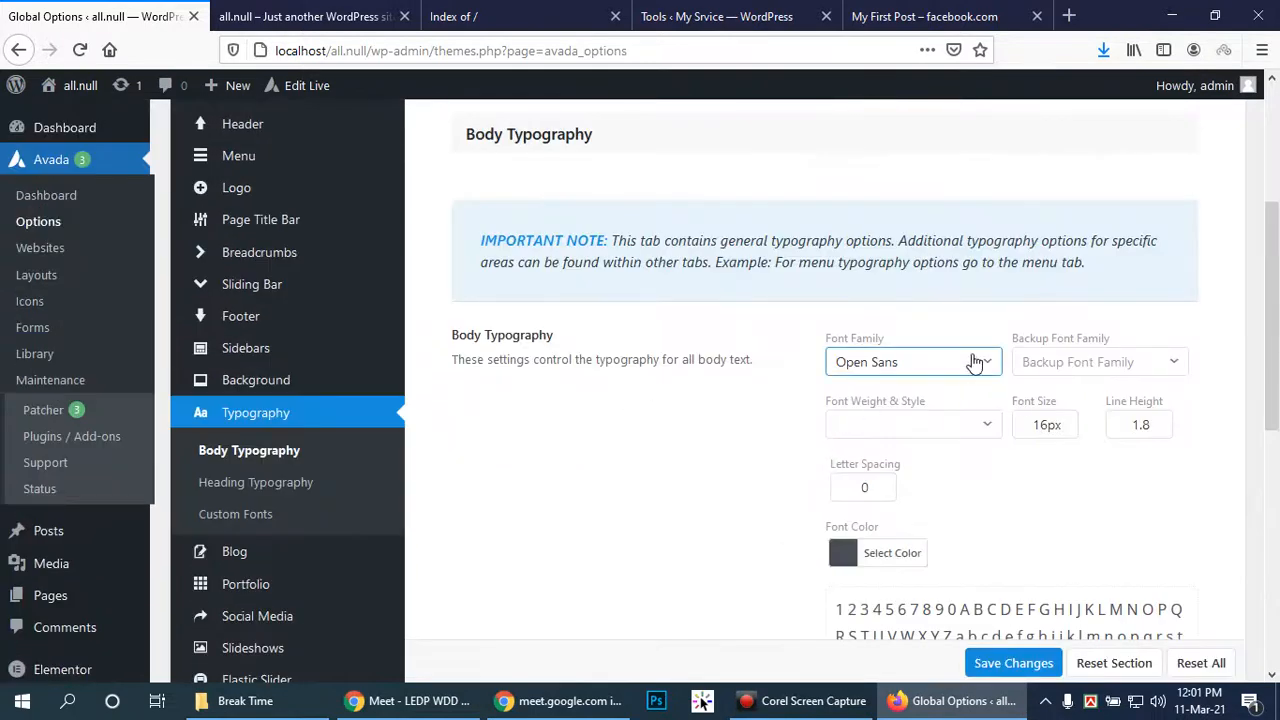
pyautogui.scroll(-4, 560, 460)
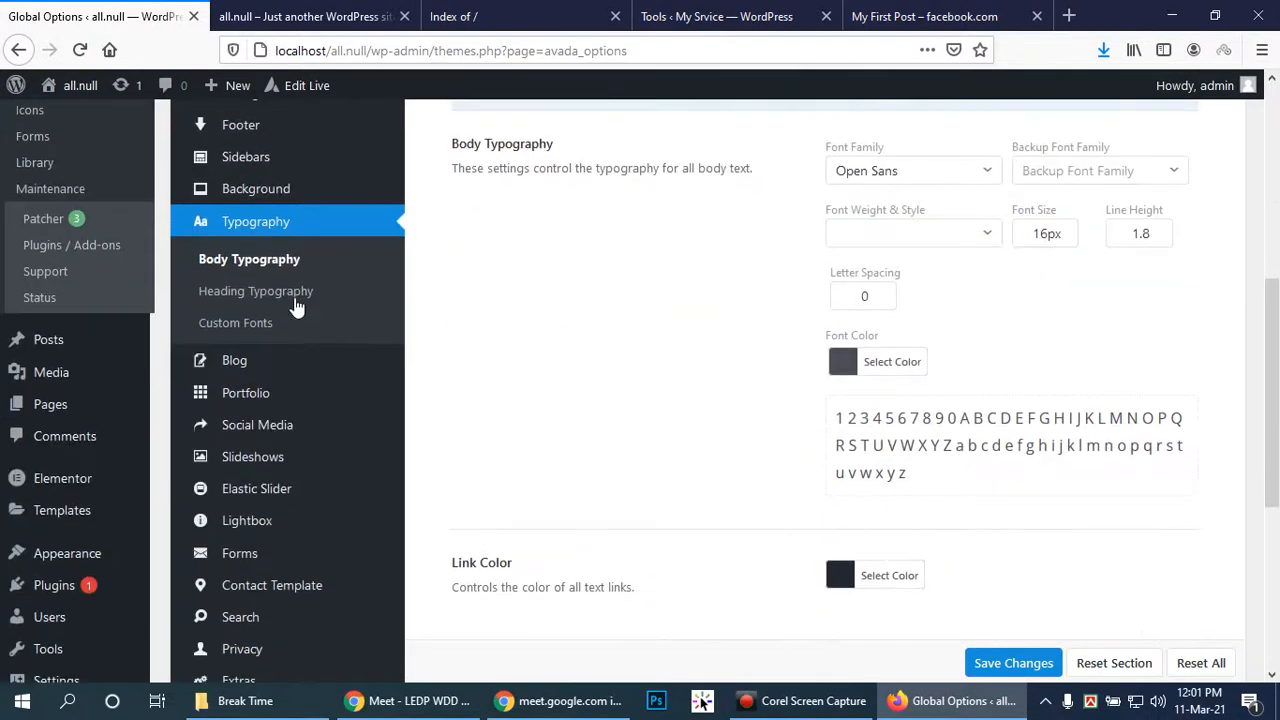
pyautogui.click(233, 370)
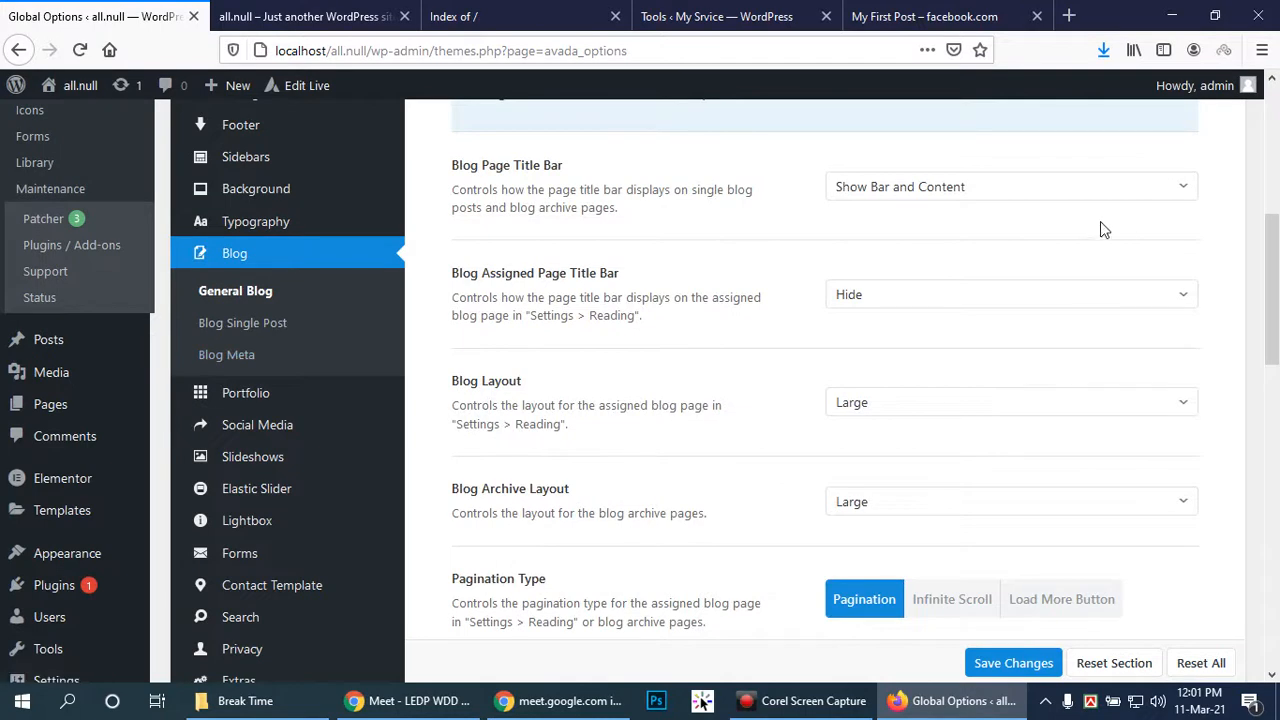
pyautogui.scroll(2, 1148, 215)
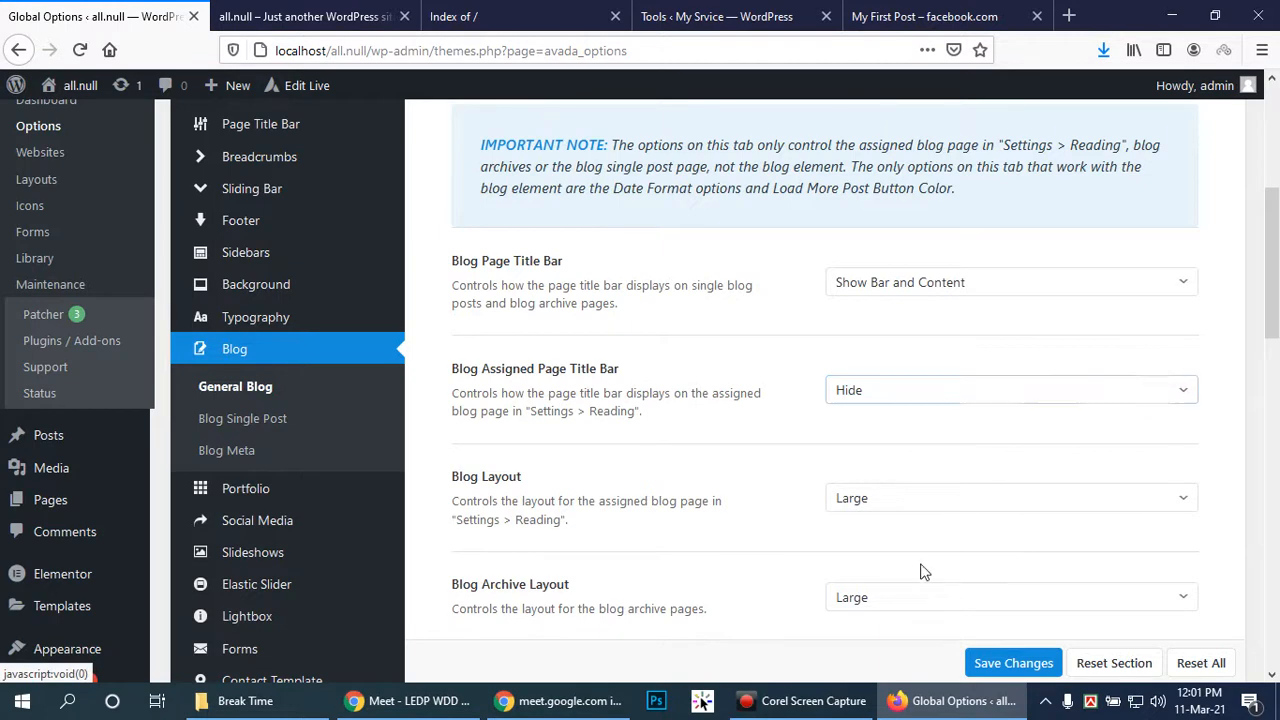
pyautogui.click(931, 502)
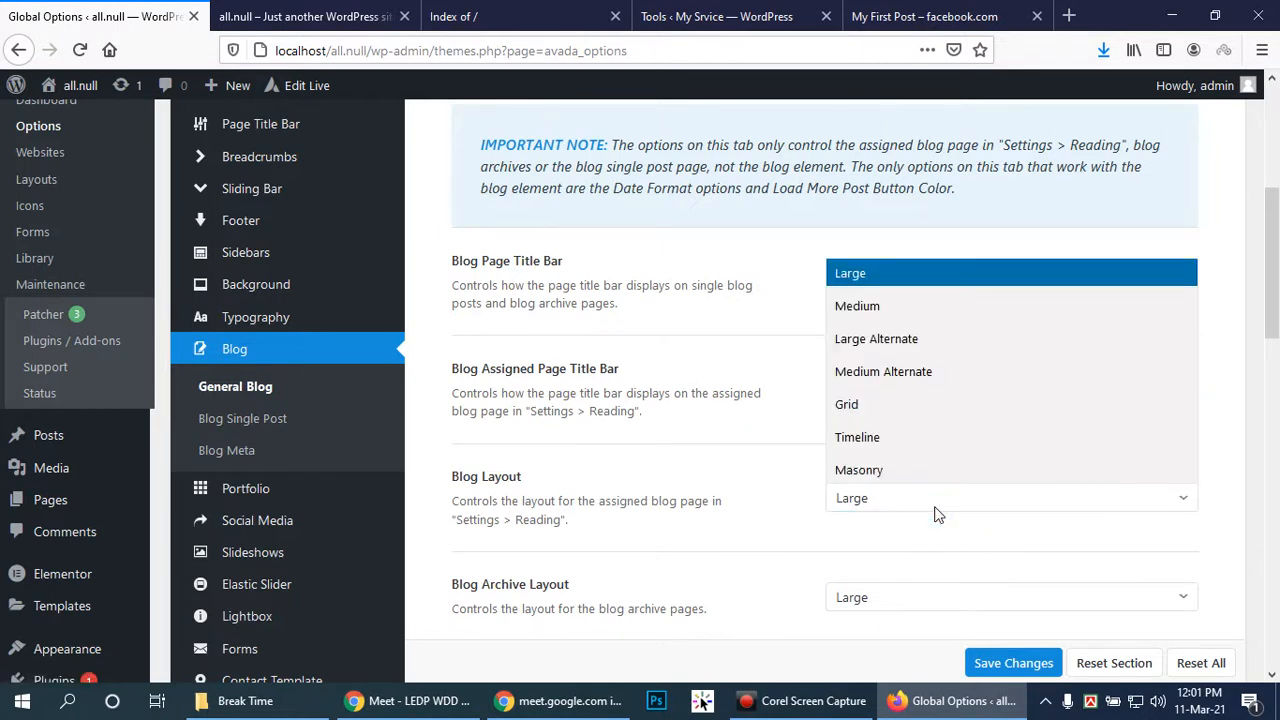
pyautogui.click(937, 513)
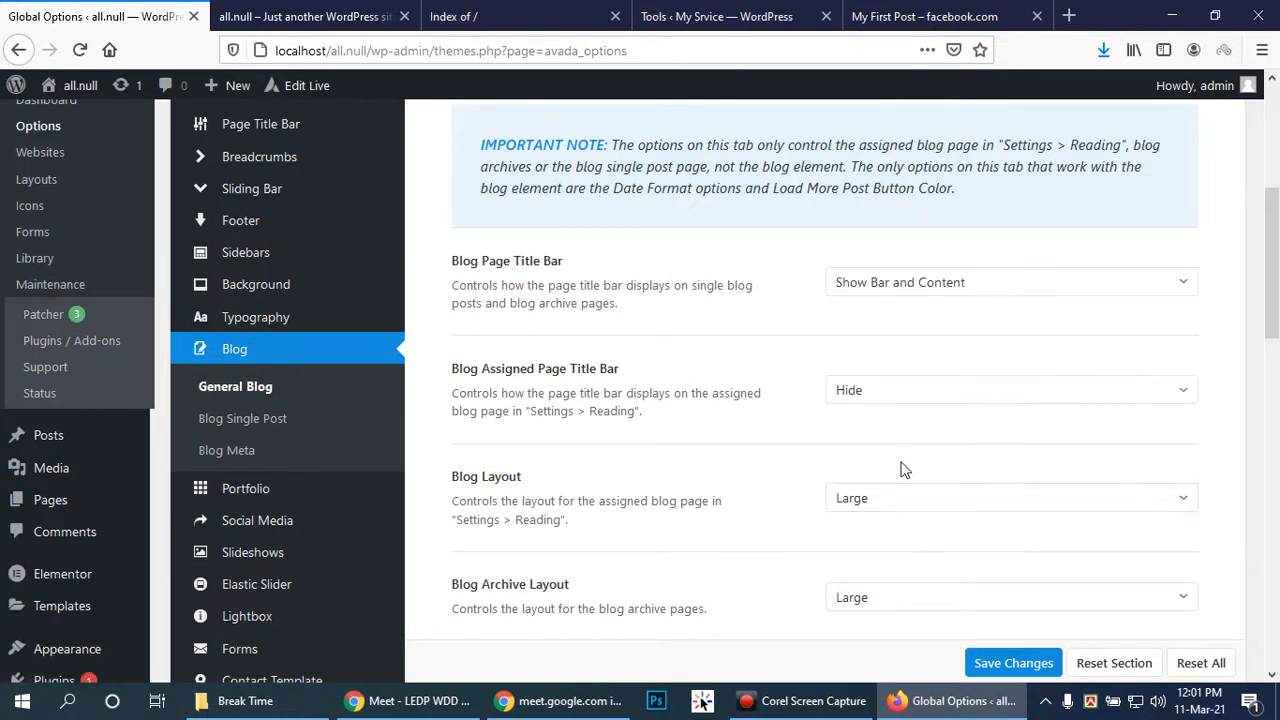
pyautogui.click(1016, 287)
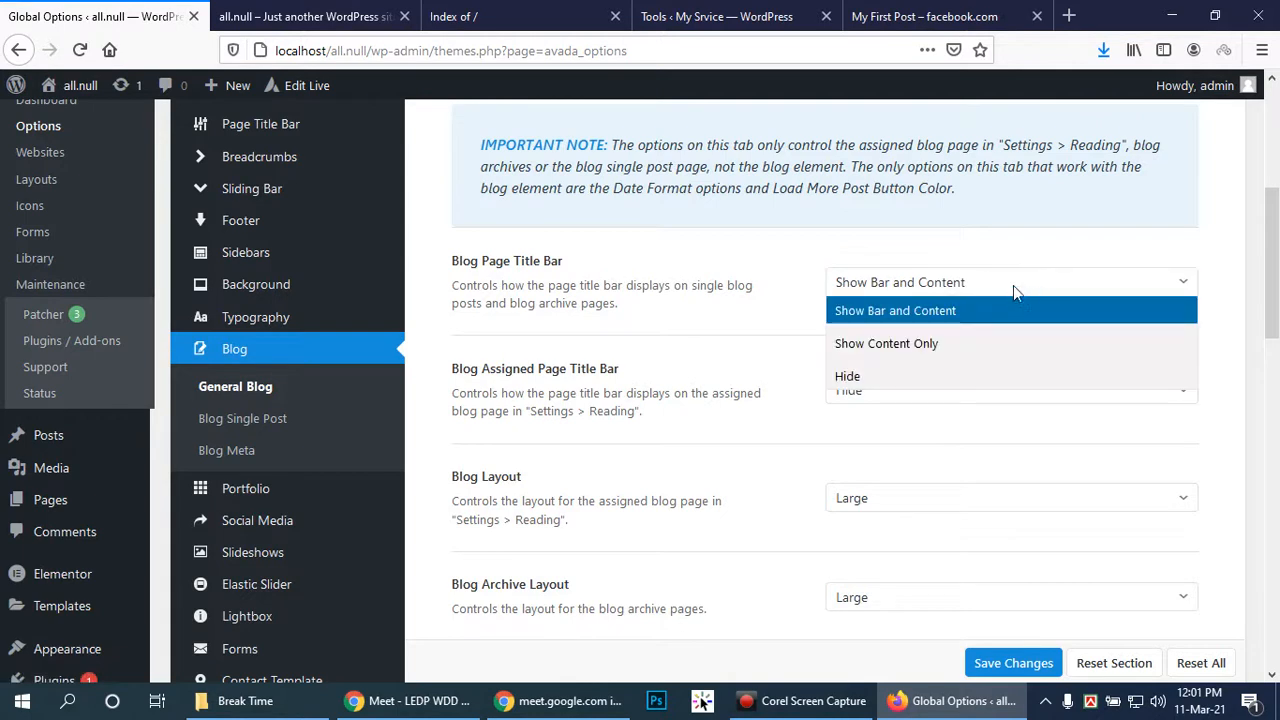
pyautogui.click(847, 376)
# Keep Large as the Blog Archive Layout and review the remaining General Blog options
pyautogui.scroll(-2, 950, 338)
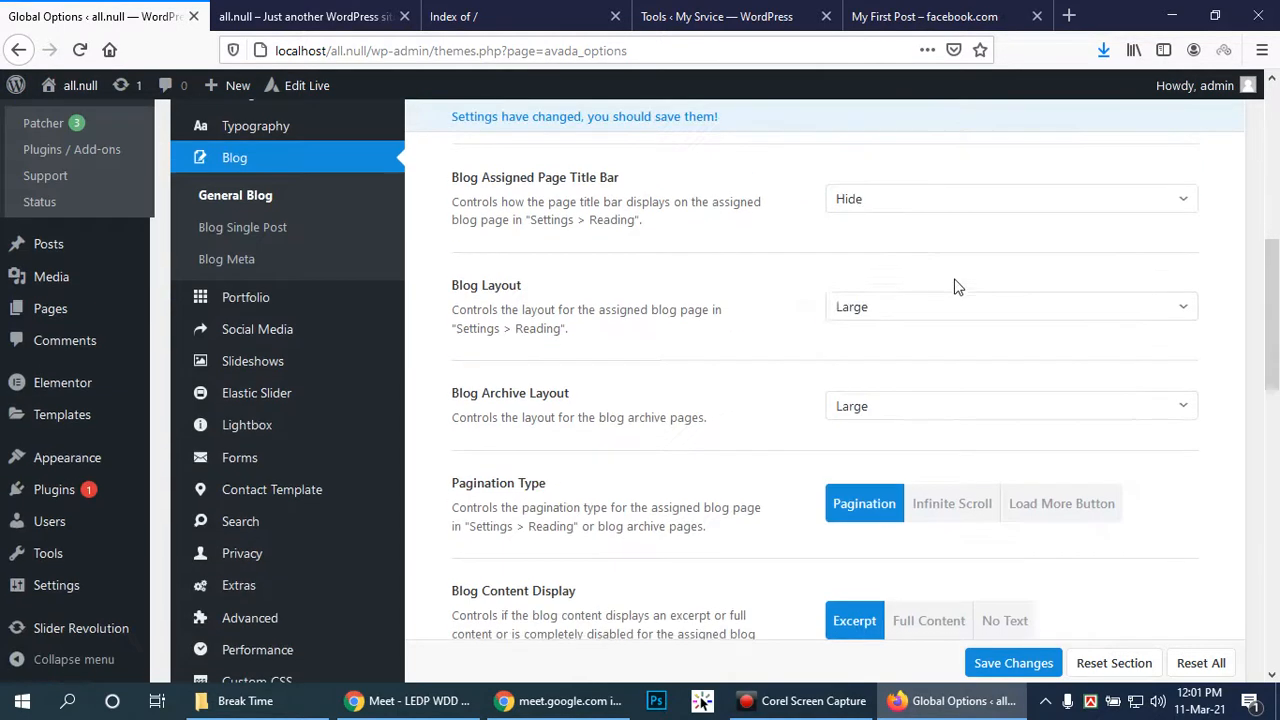
pyautogui.click(903, 412)
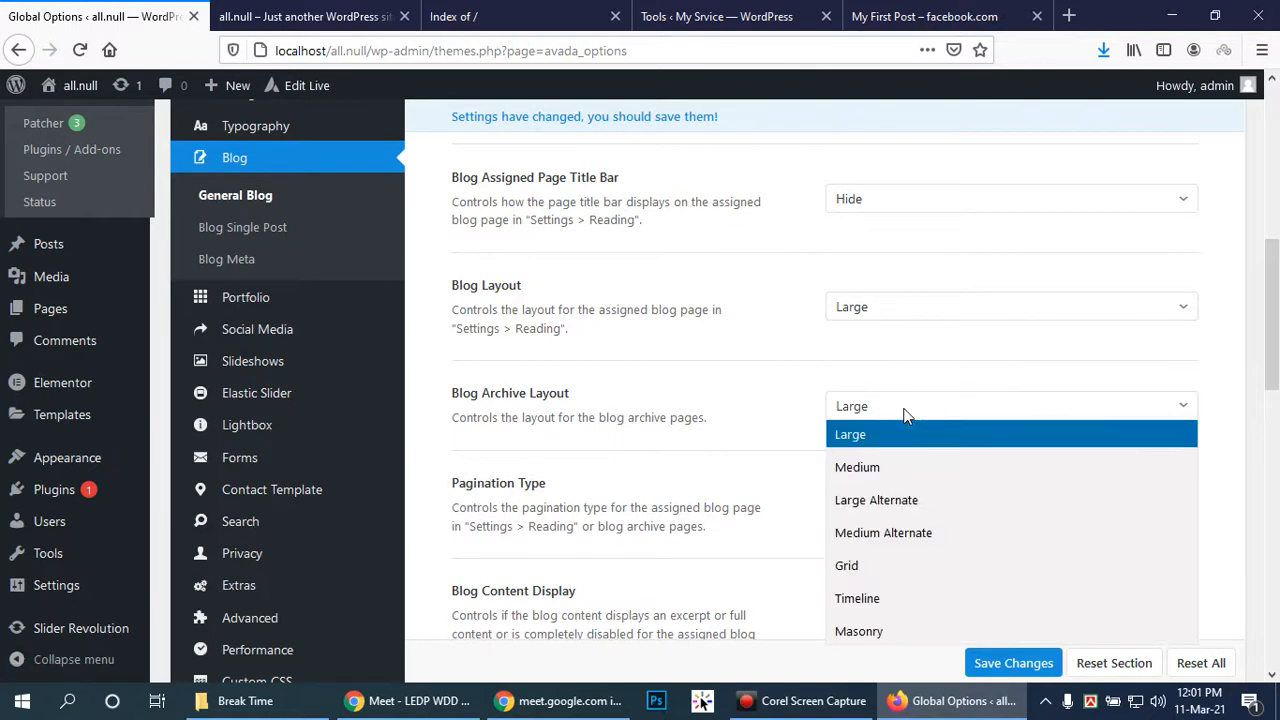
pyautogui.click(903, 412)
pyautogui.scroll(-1, 880, 440)
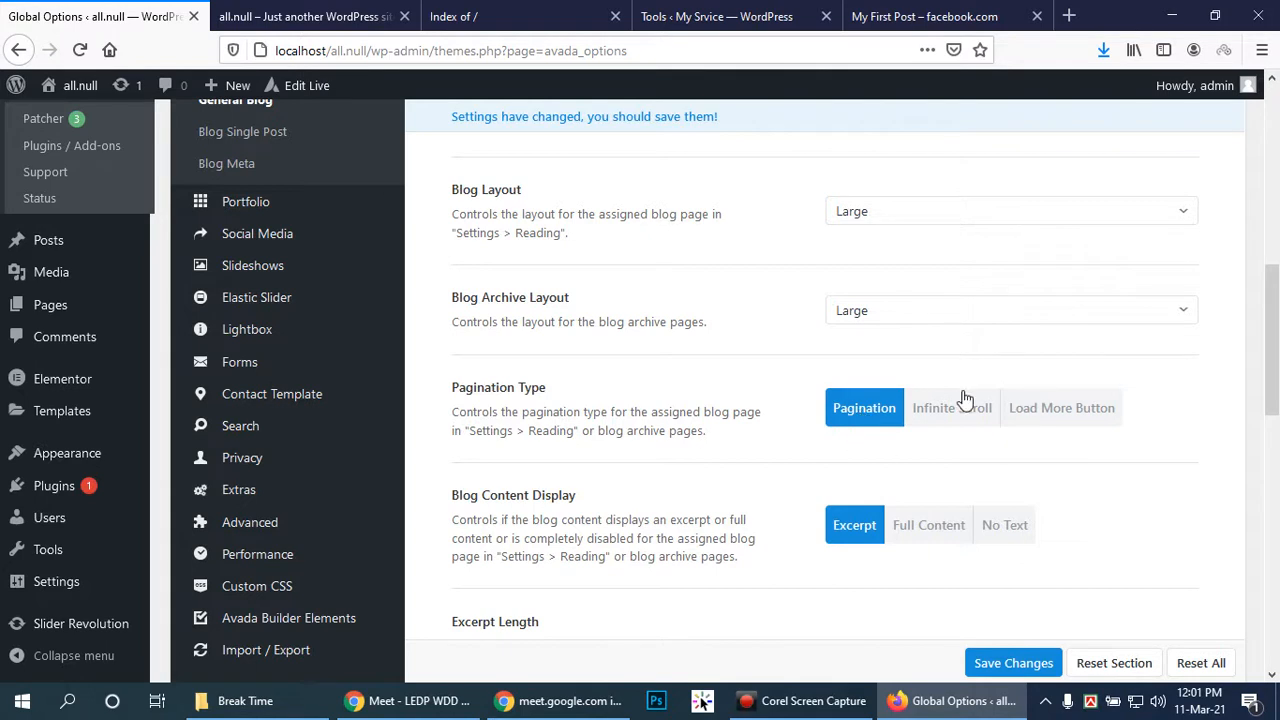
pyautogui.scroll(-10, 720, 350)
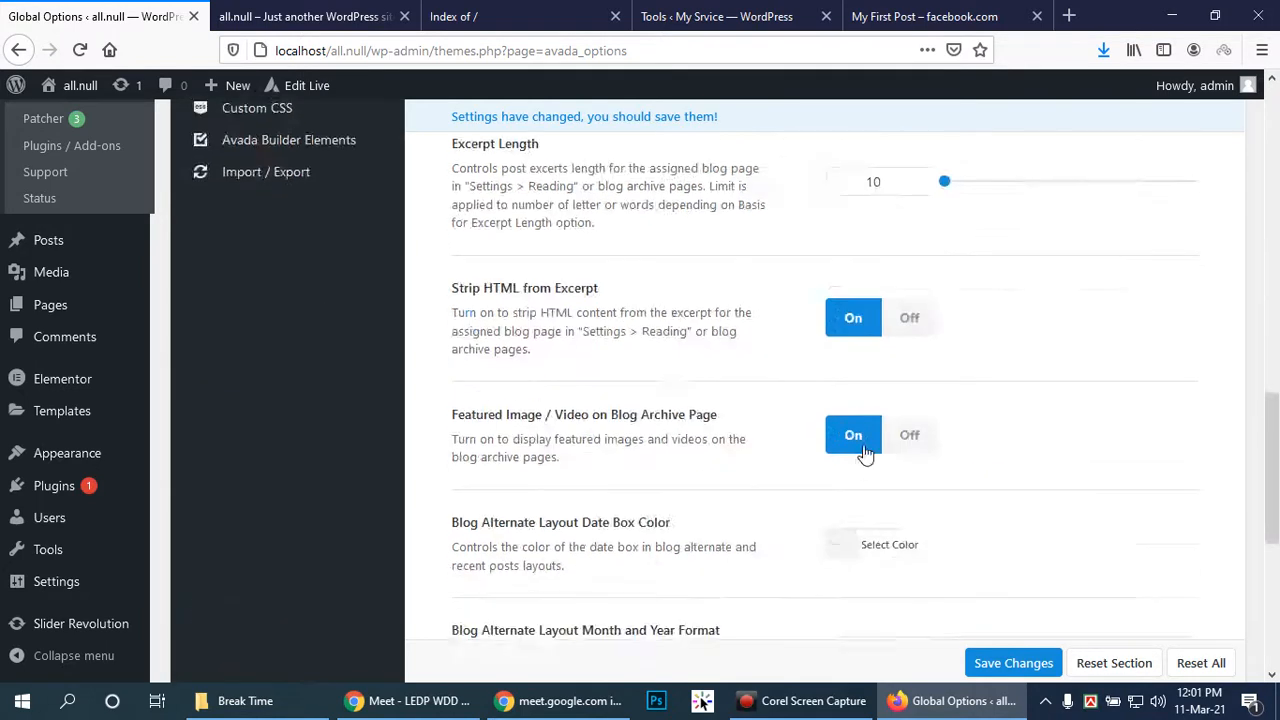
pyautogui.scroll(15, 866, 450)
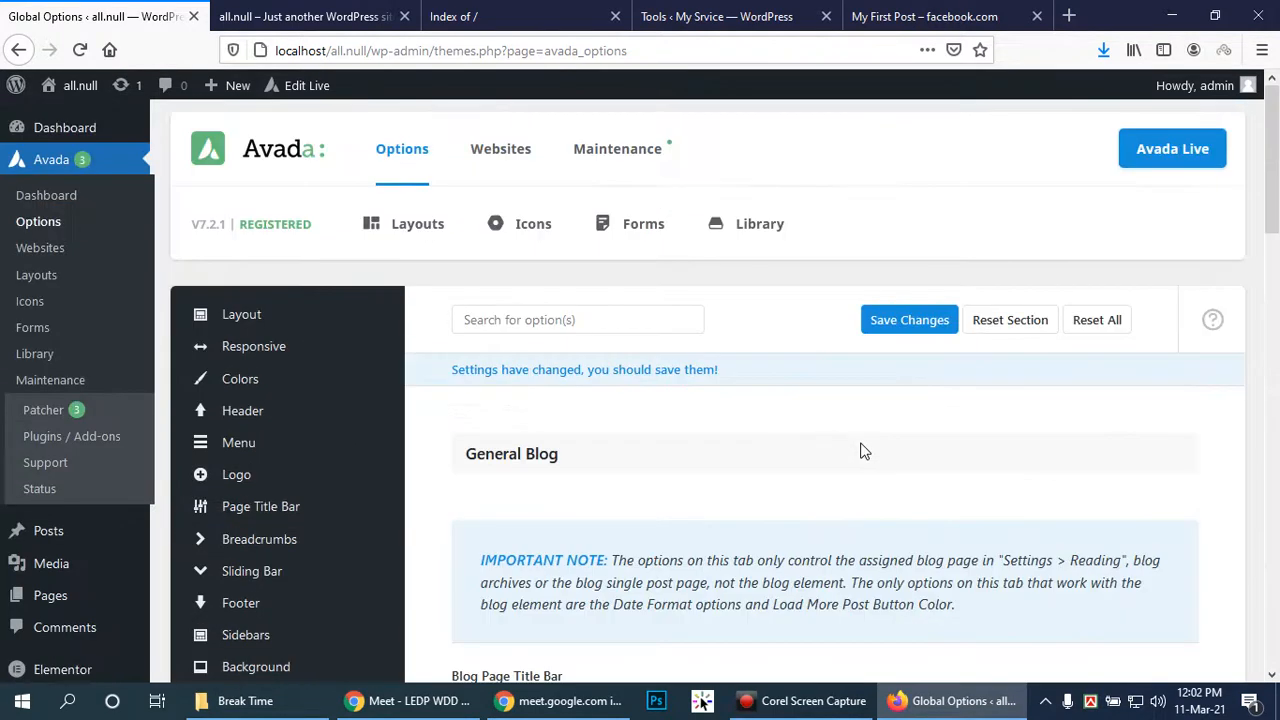
pyautogui.scroll(-8, 851, 452)
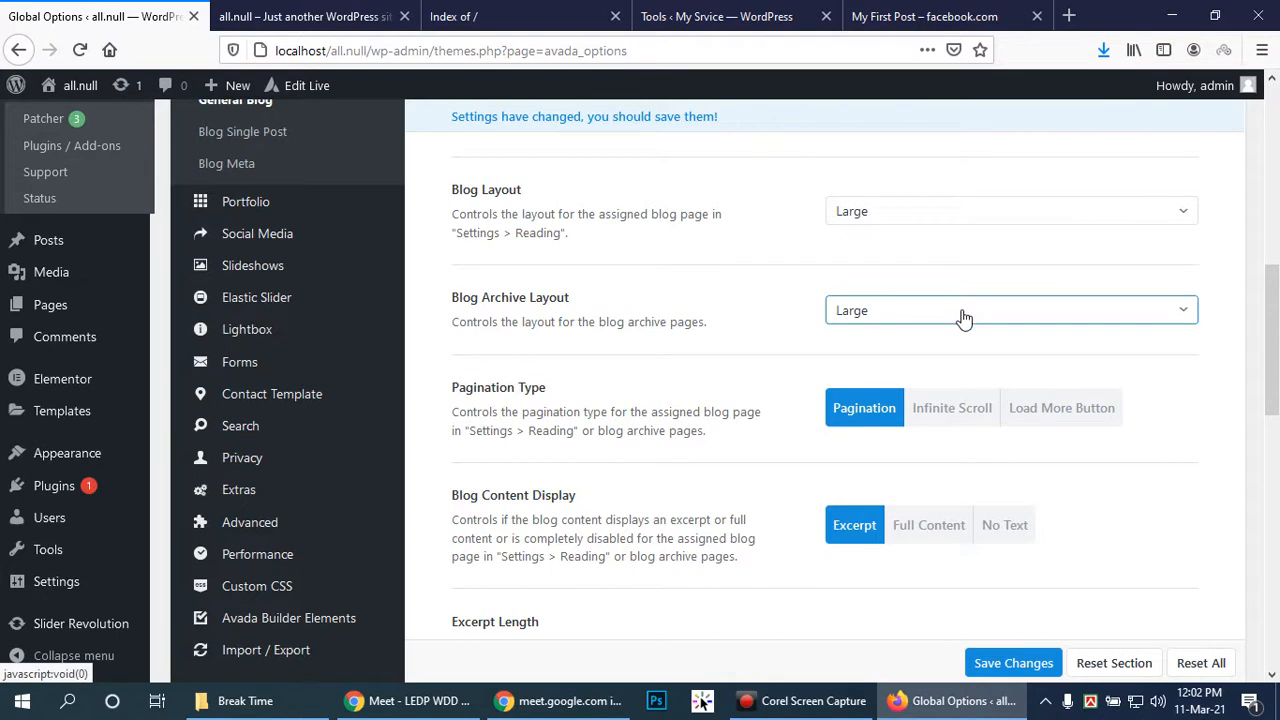
pyautogui.scroll(2, 962, 317)
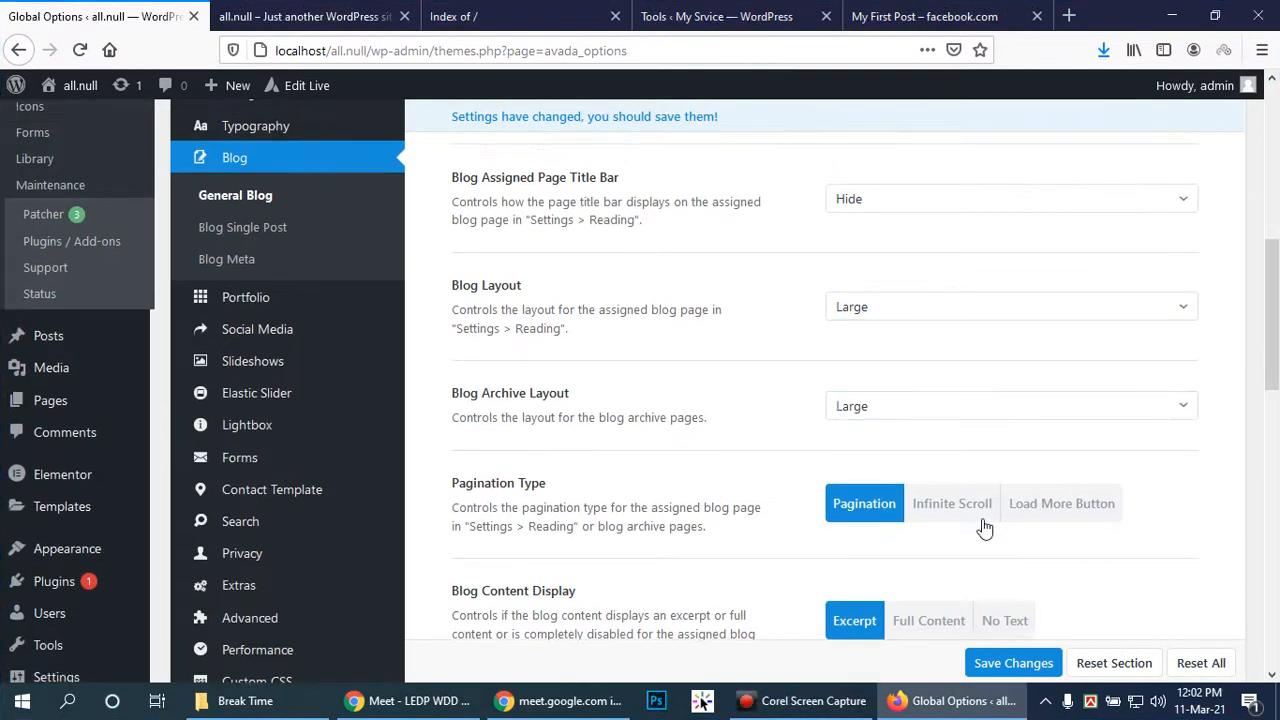
pyautogui.scroll(-4, 894, 250)
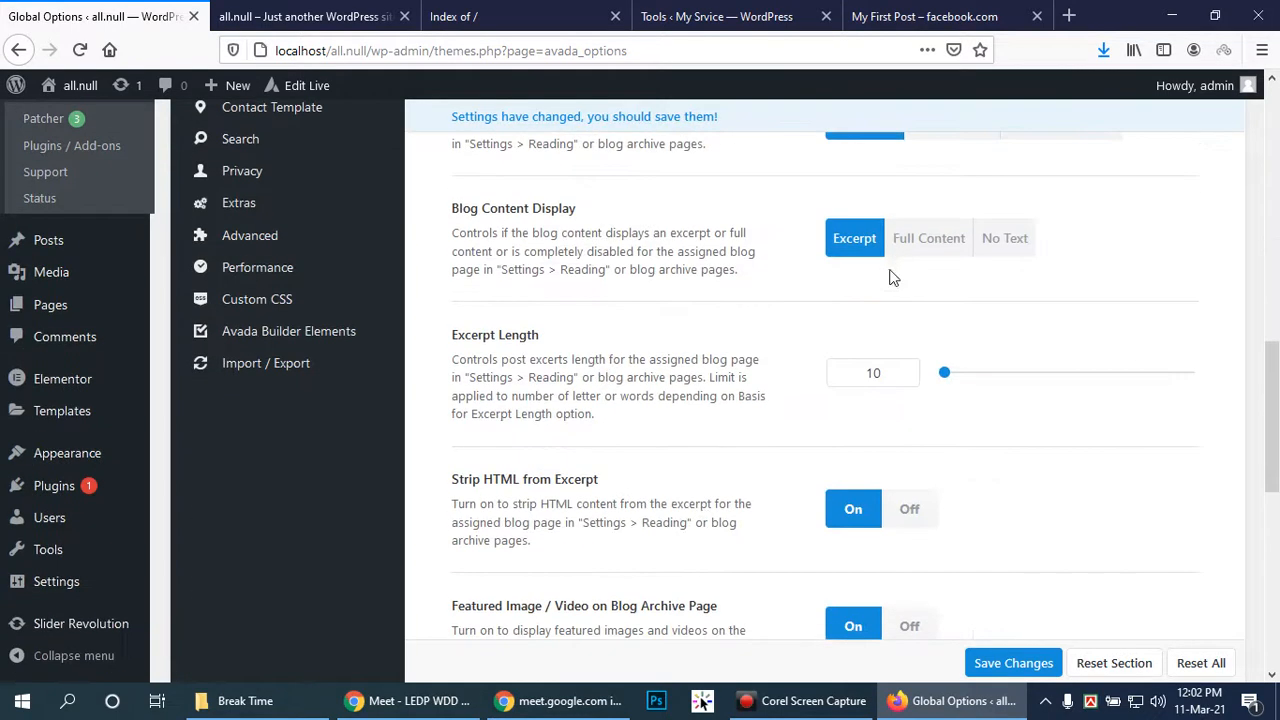
pyautogui.scroll(4, 980, 265)
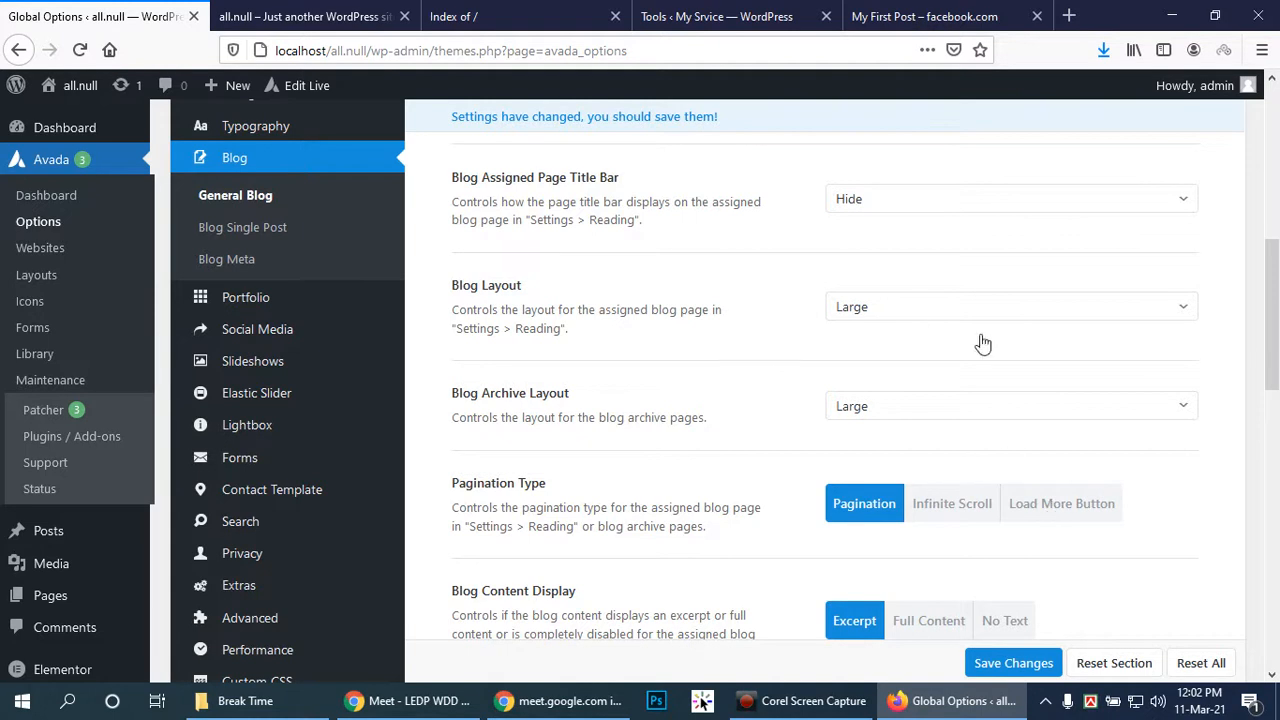
pyautogui.scroll(-2, 1032, 417)
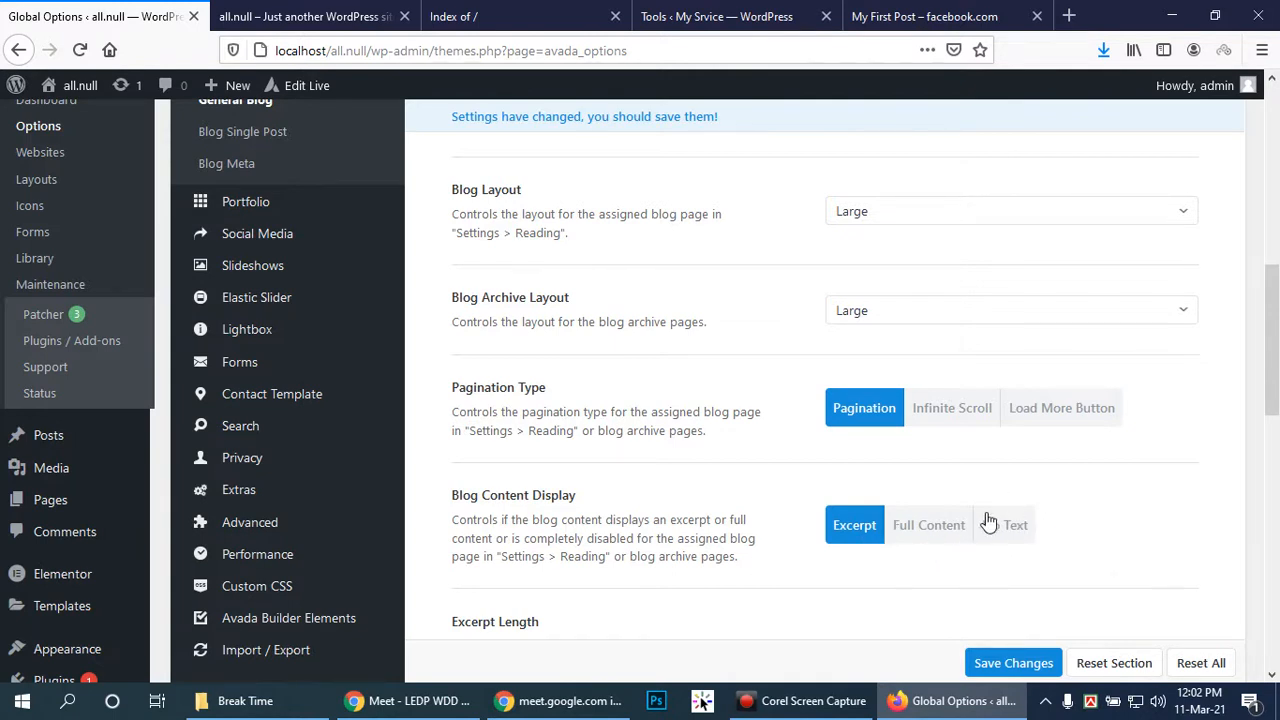
pyautogui.scroll(-3, 990, 518)
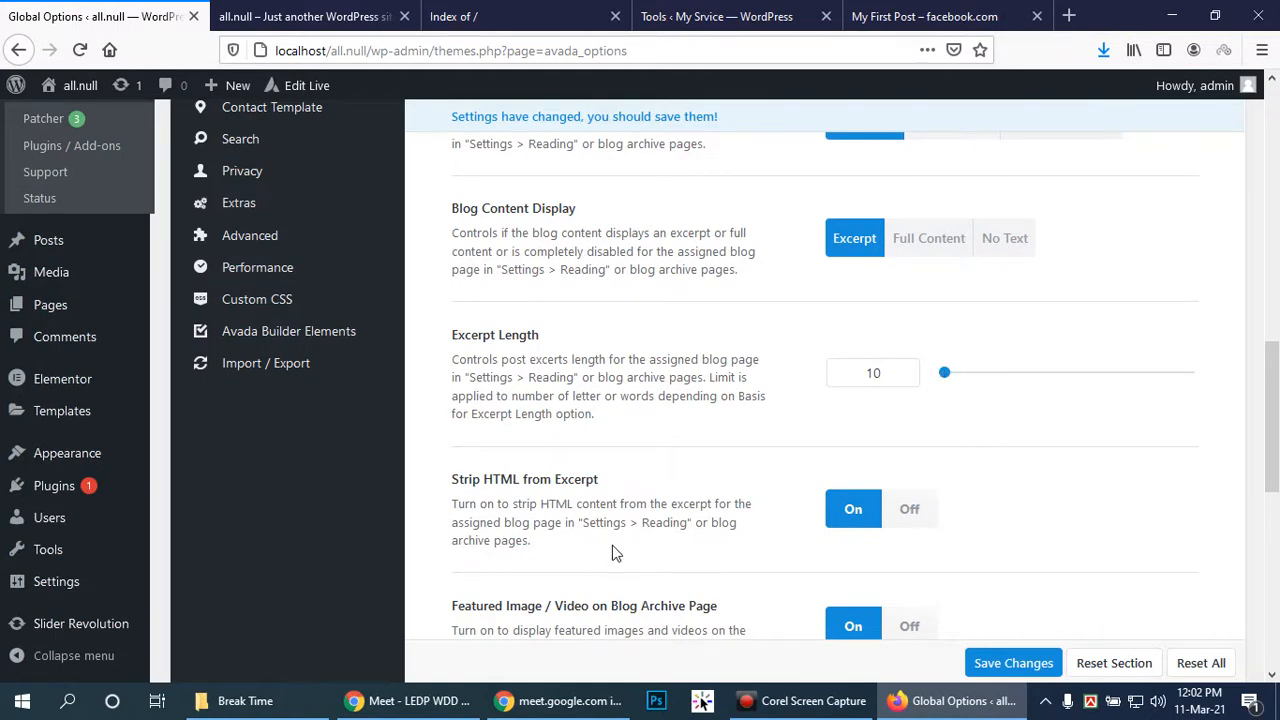
pyautogui.scroll(-1, 926, 520)
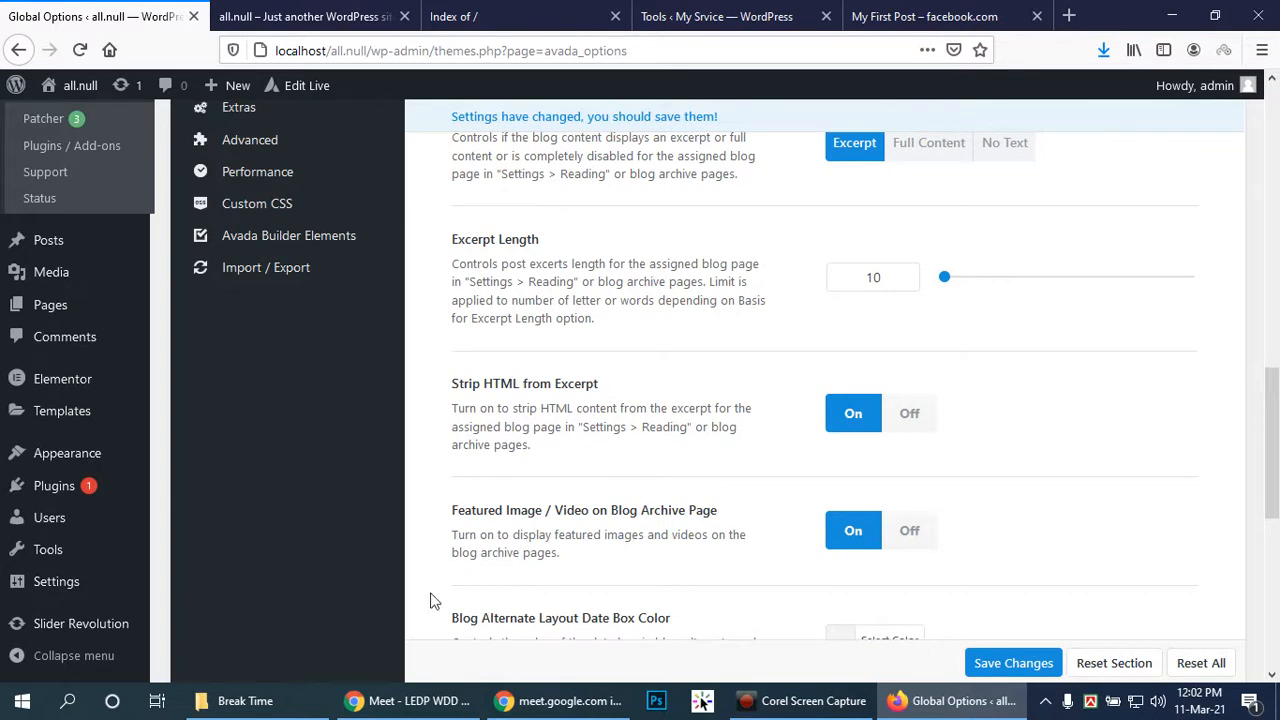
pyautogui.scroll(-1, 950, 525)
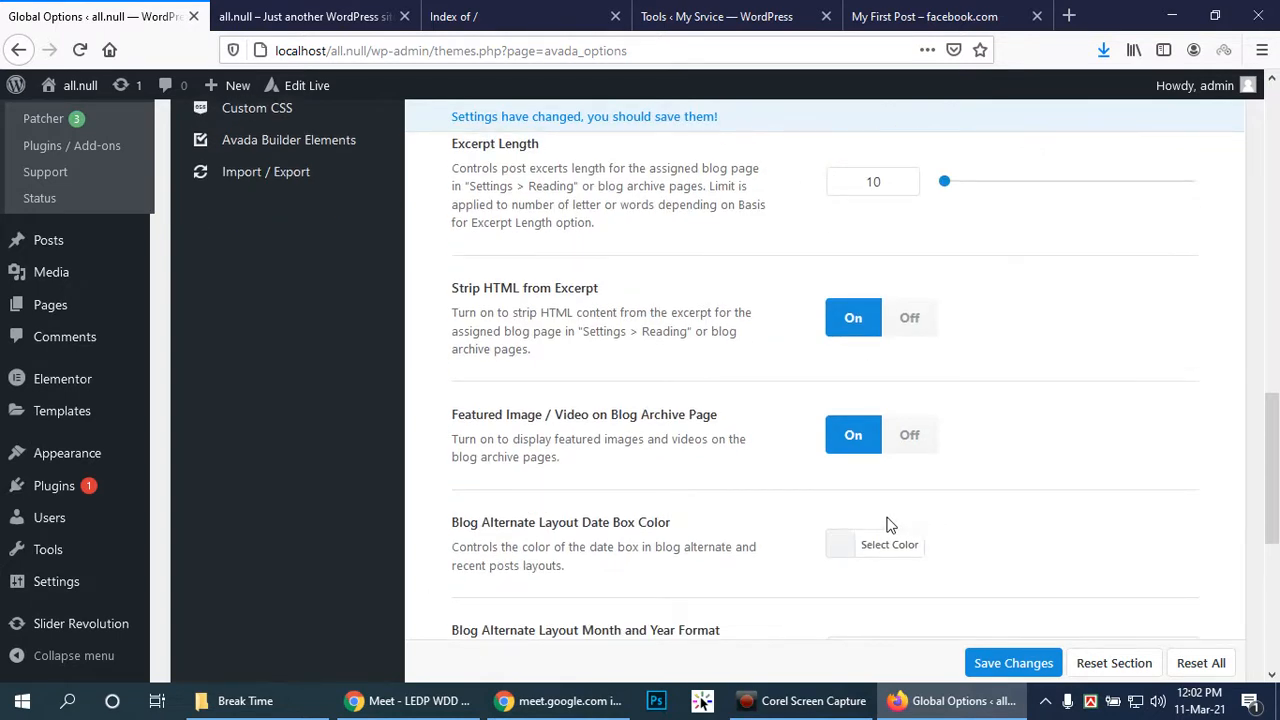
pyautogui.scroll(-2, 890, 525)
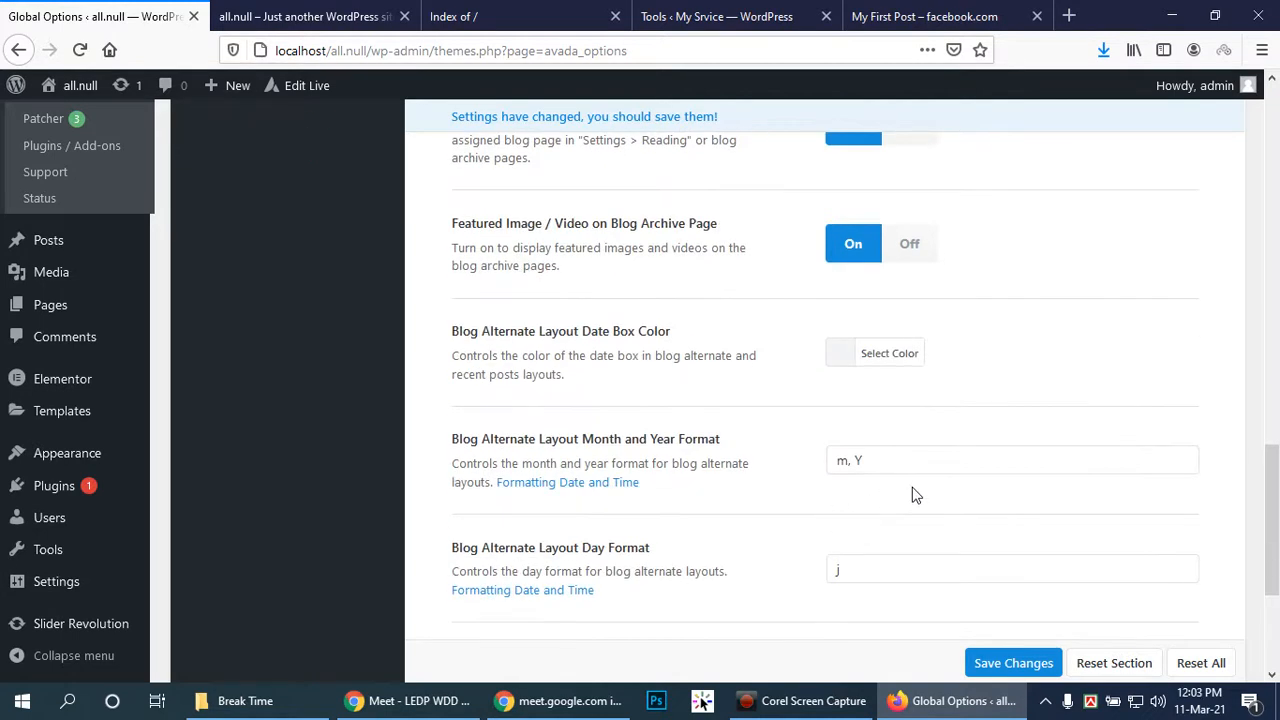
# Leave the Month and Year Format unchanged and save the General Blog settings
pyautogui.click(913, 462)
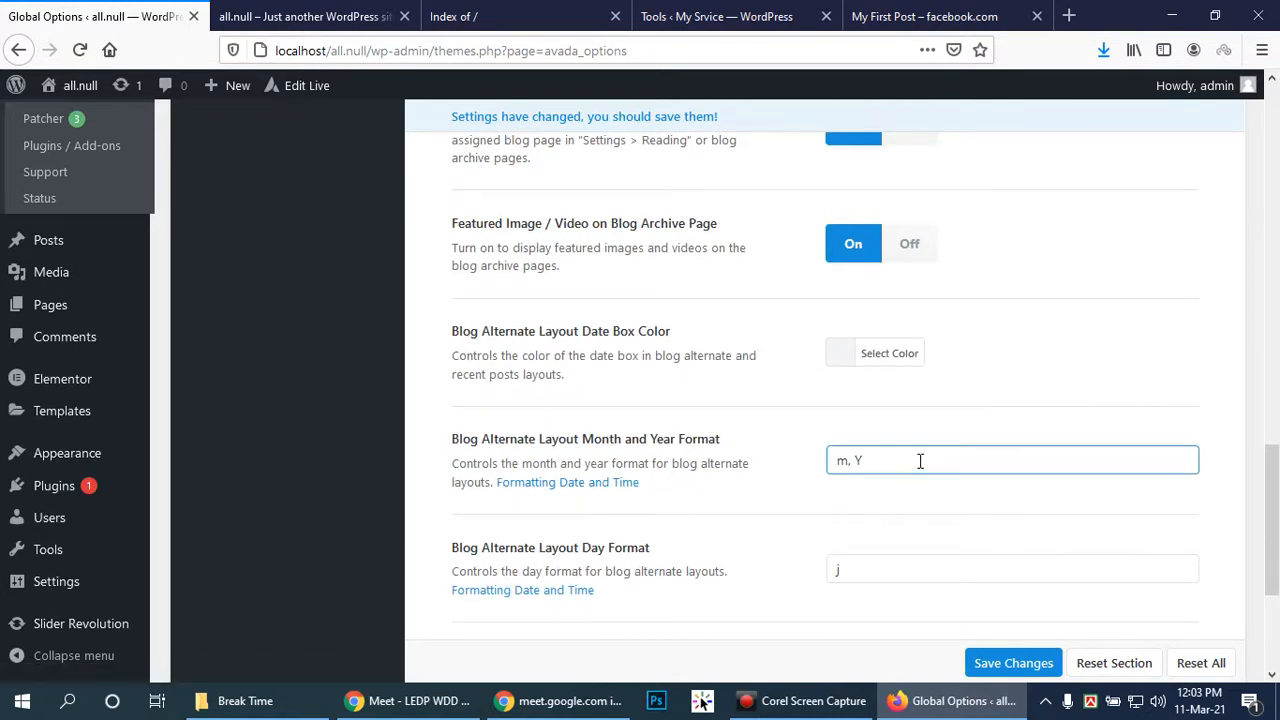
pyautogui.click(910, 550)
pyautogui.scroll(-3, 914, 551)
pyautogui.click(1022, 484)
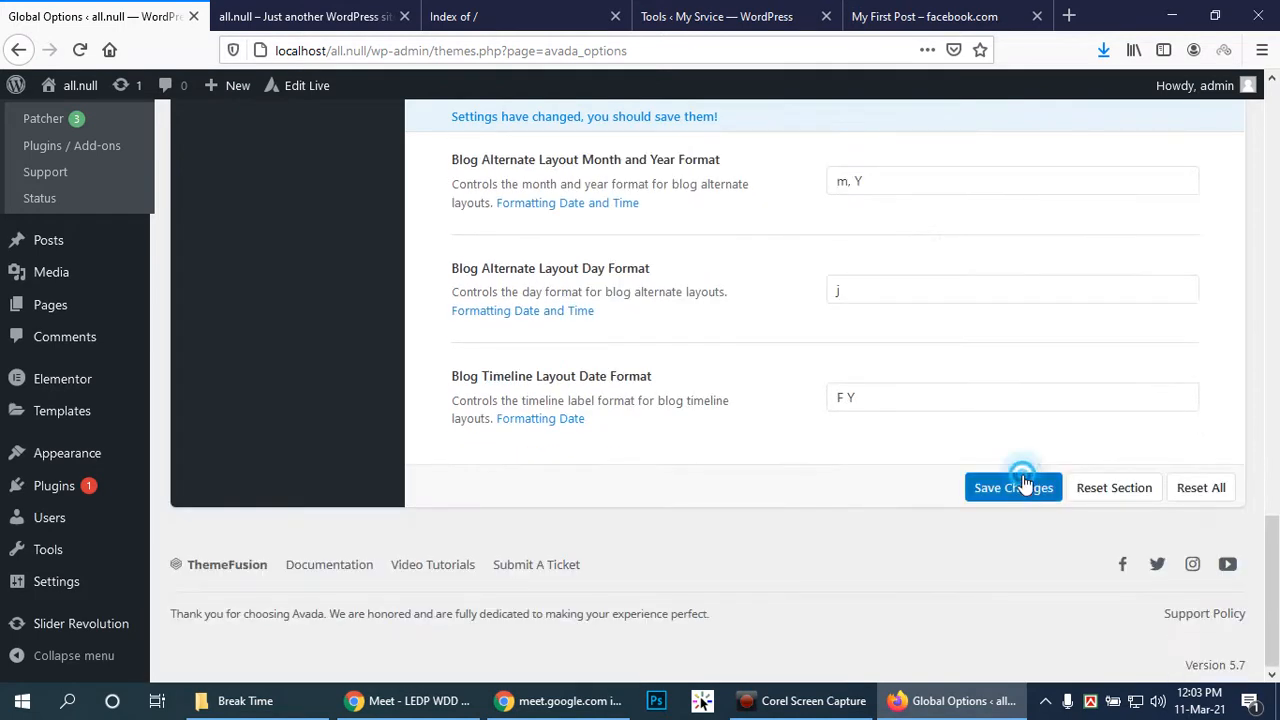
pyautogui.scroll(2, 381, 384)
pyautogui.scroll(10, 381, 384)
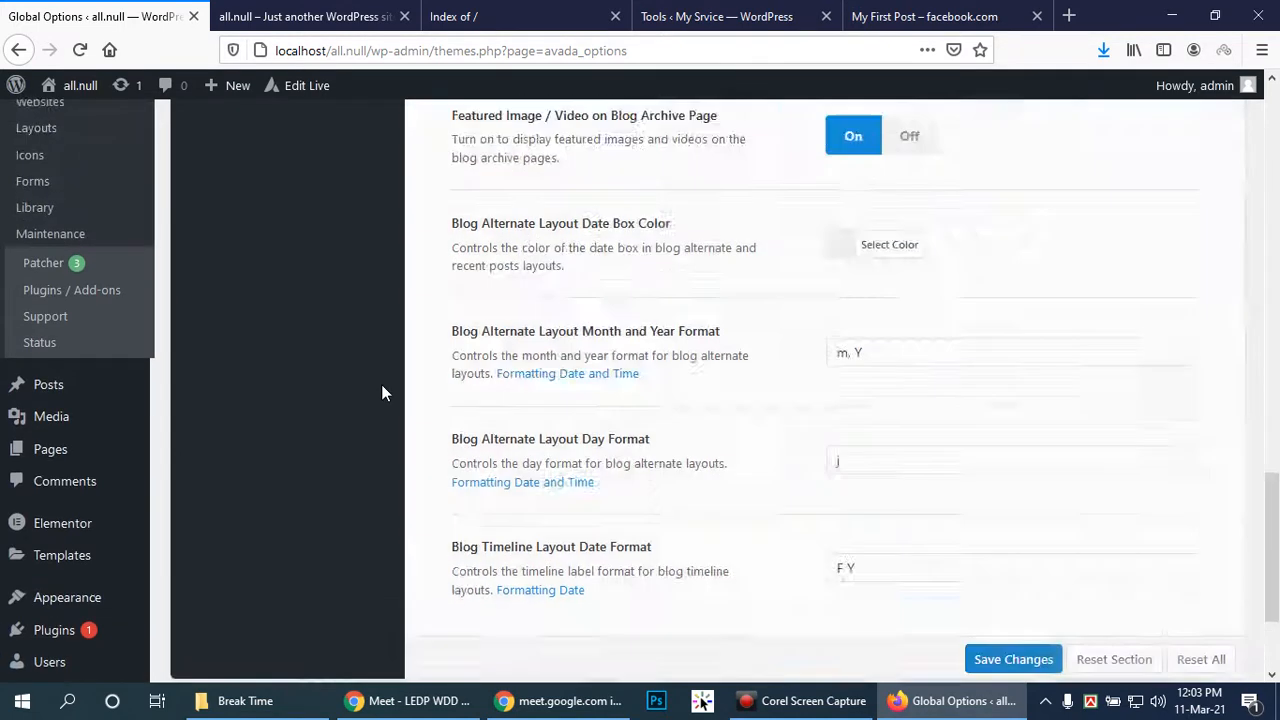
pyautogui.scroll(2, 380, 395)
# Make single blog posts 100% width with Featured Image off and post title Above
pyautogui.click(250, 332)
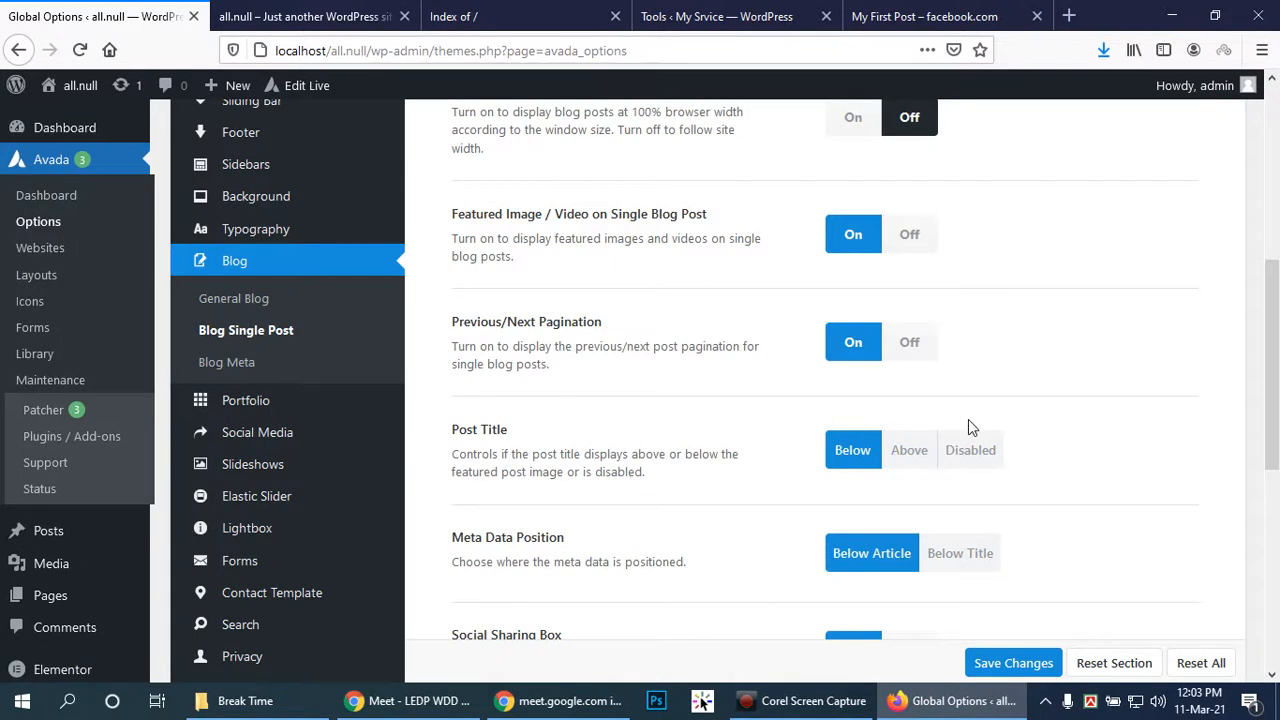
pyautogui.moveTo(1276, 386); pyautogui.dragTo(1276, 338)
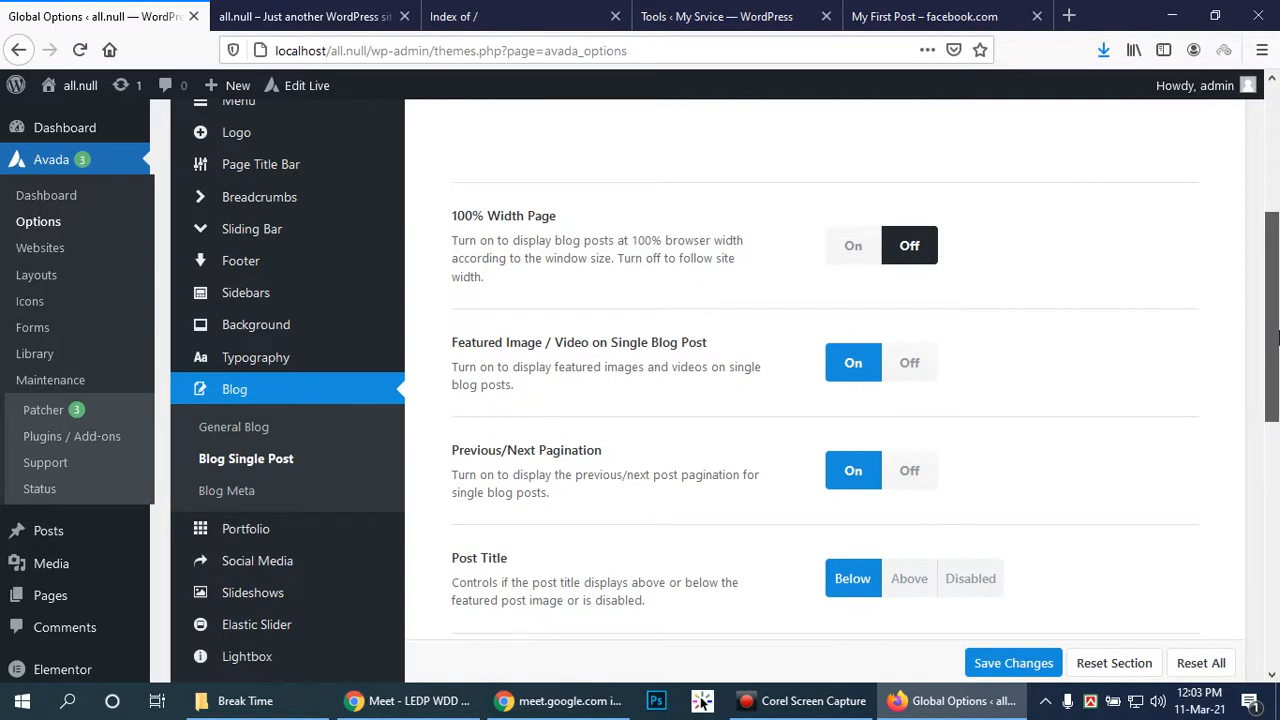
pyautogui.click(853, 247)
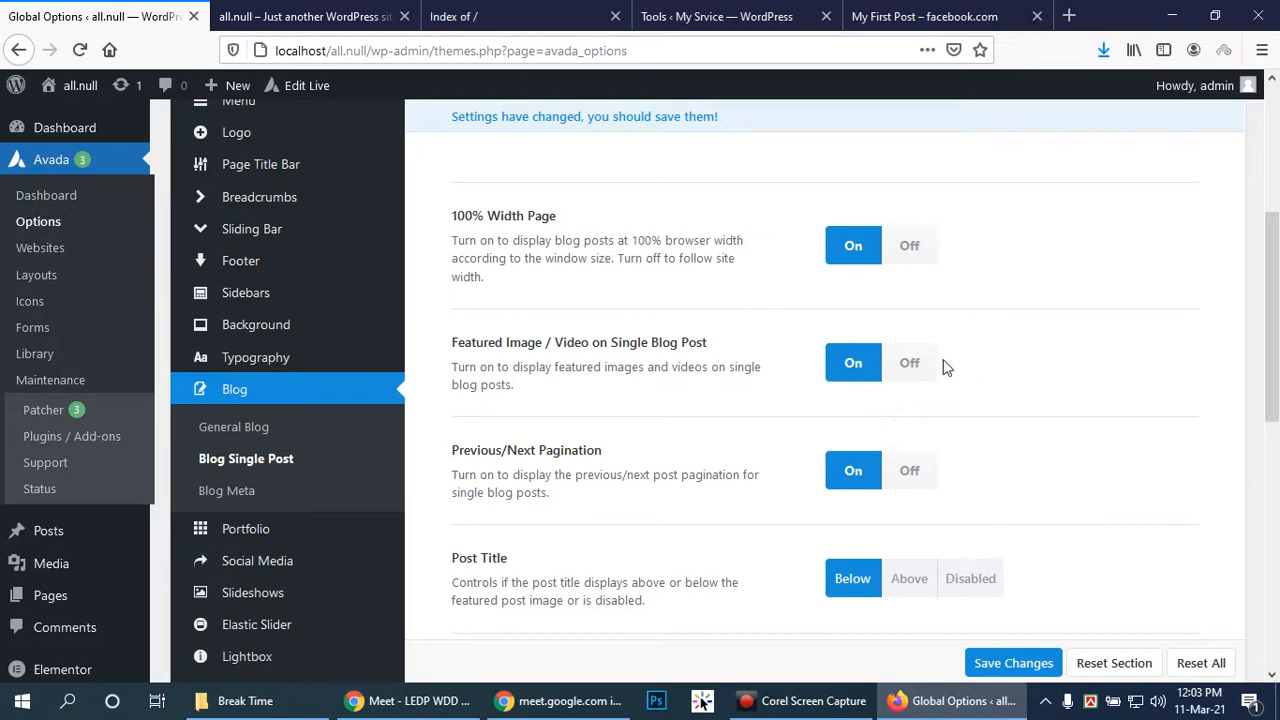
pyautogui.click(915, 364)
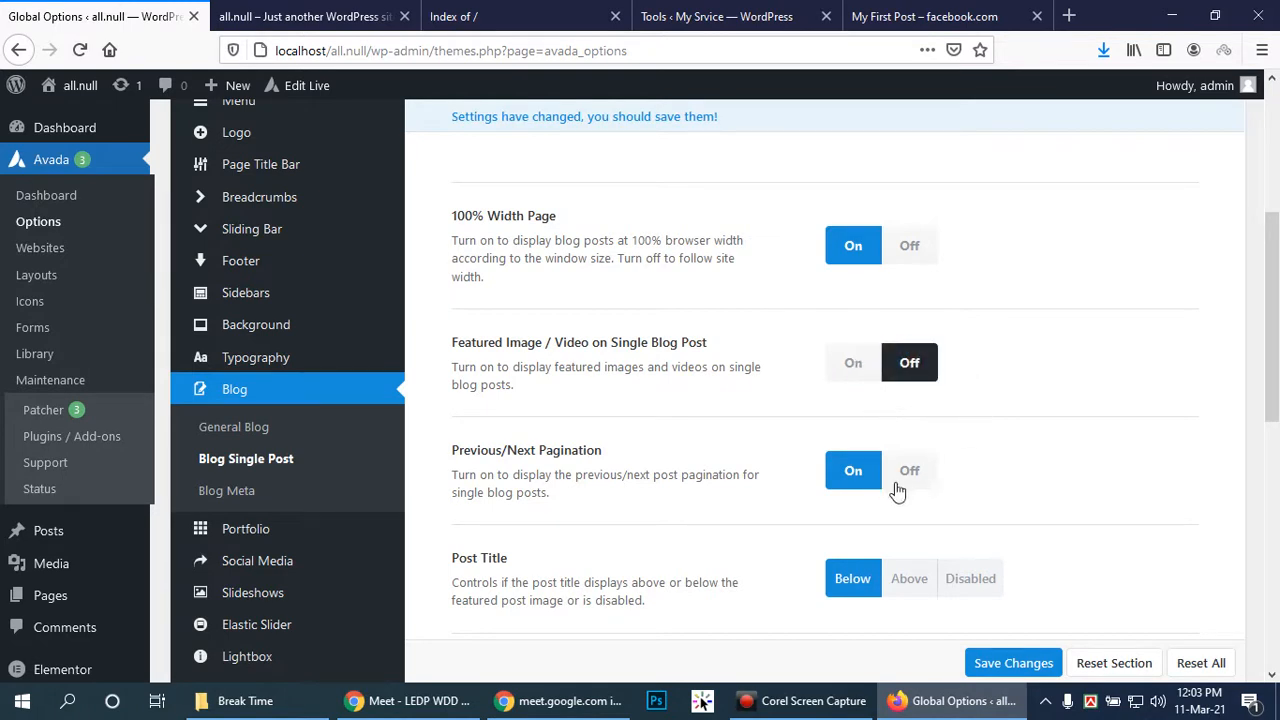
pyautogui.scroll(-2, 994, 477)
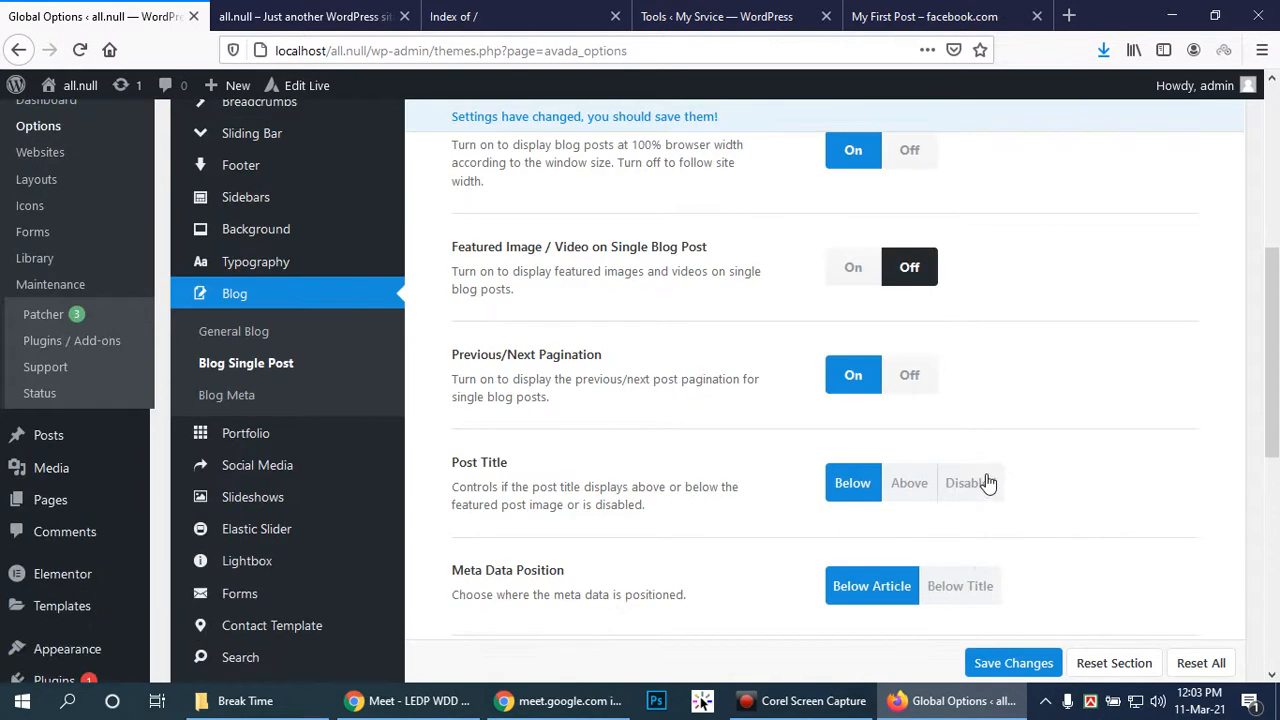
pyautogui.click(908, 488)
# Place meta data below the title, turn off Author Info Box and Comments, and save
pyautogui.scroll(-4, 1035, 475)
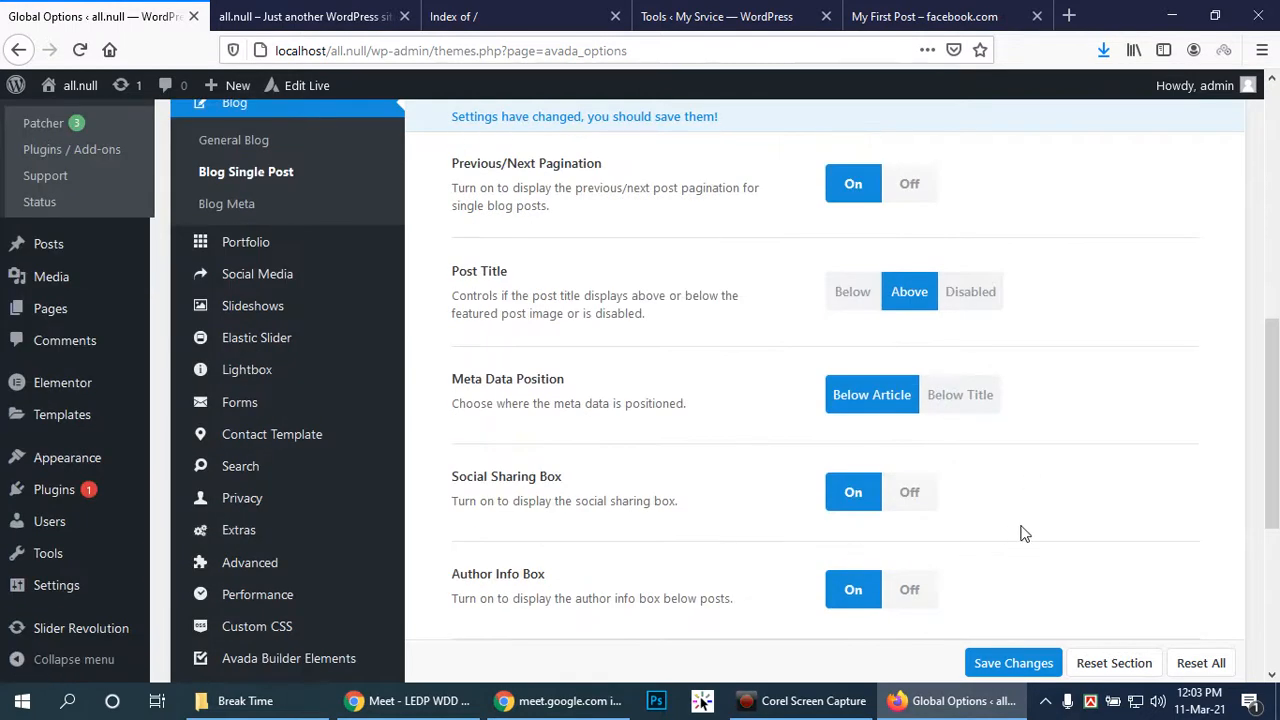
pyautogui.click(982, 398)
pyautogui.scroll(-2, 1025, 490)
pyautogui.click(915, 402)
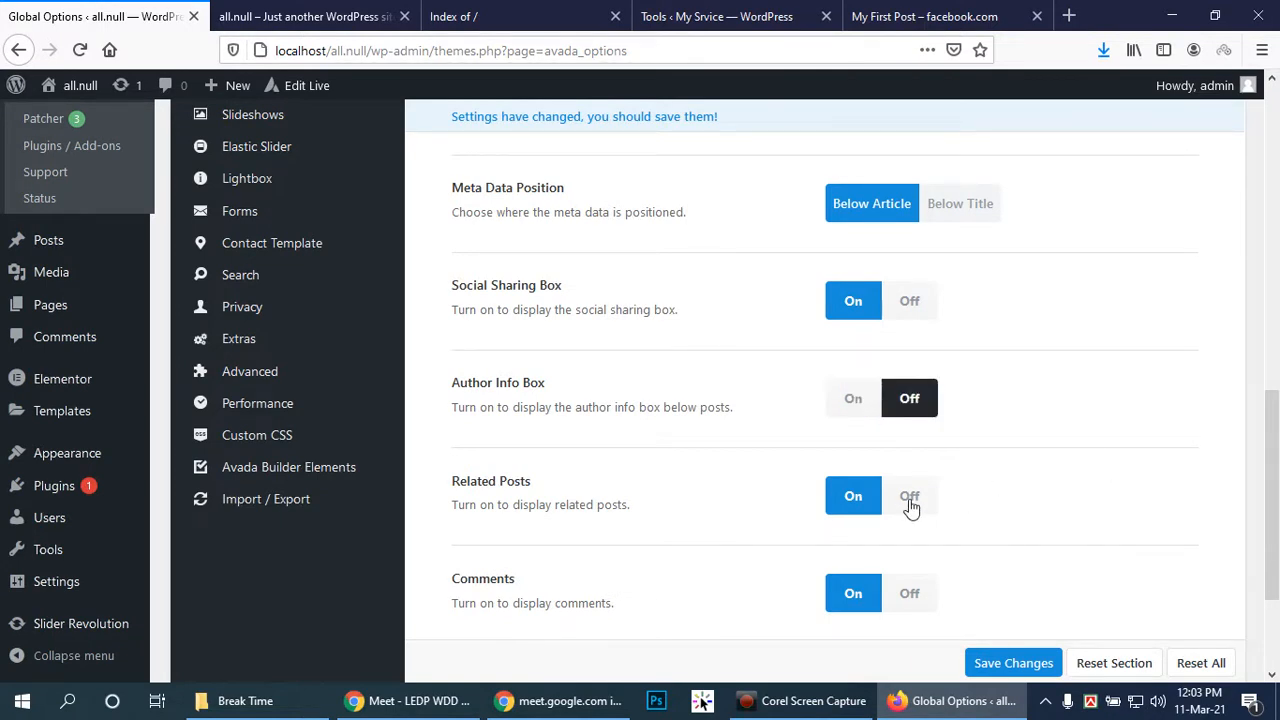
pyautogui.scroll(-1, 1026, 506)
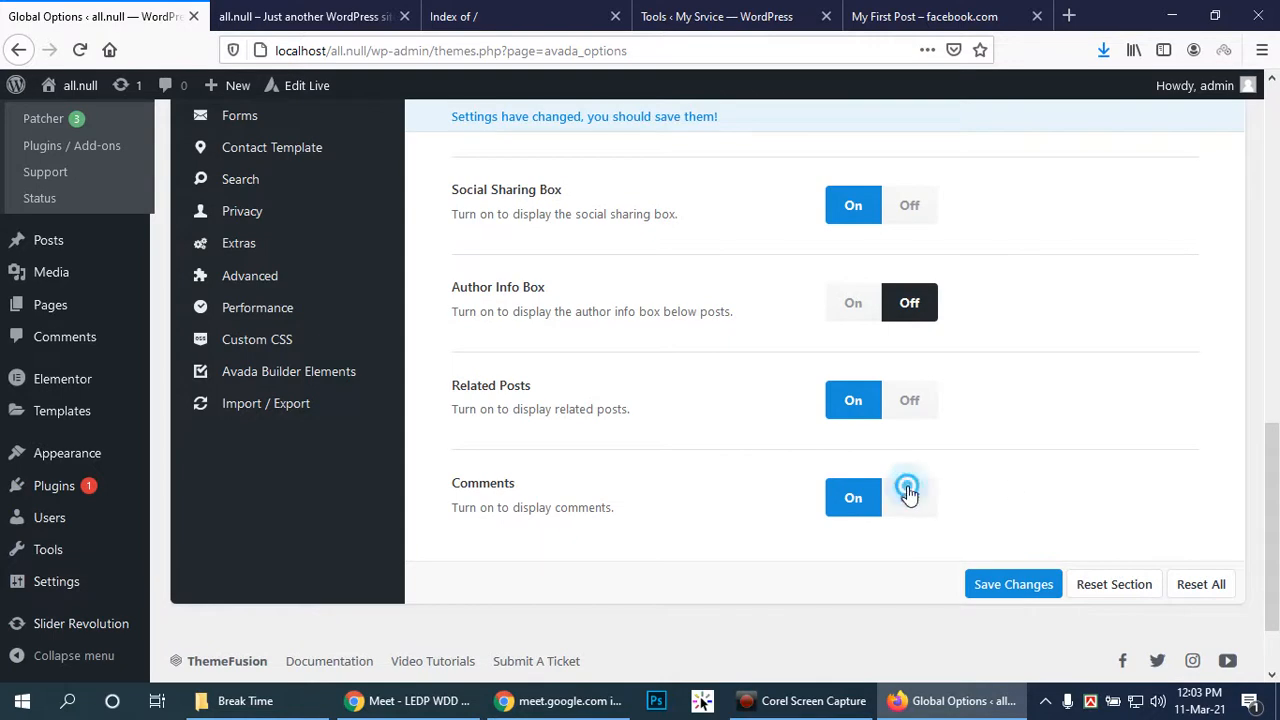
pyautogui.click(909, 496)
pyautogui.click(1008, 584)
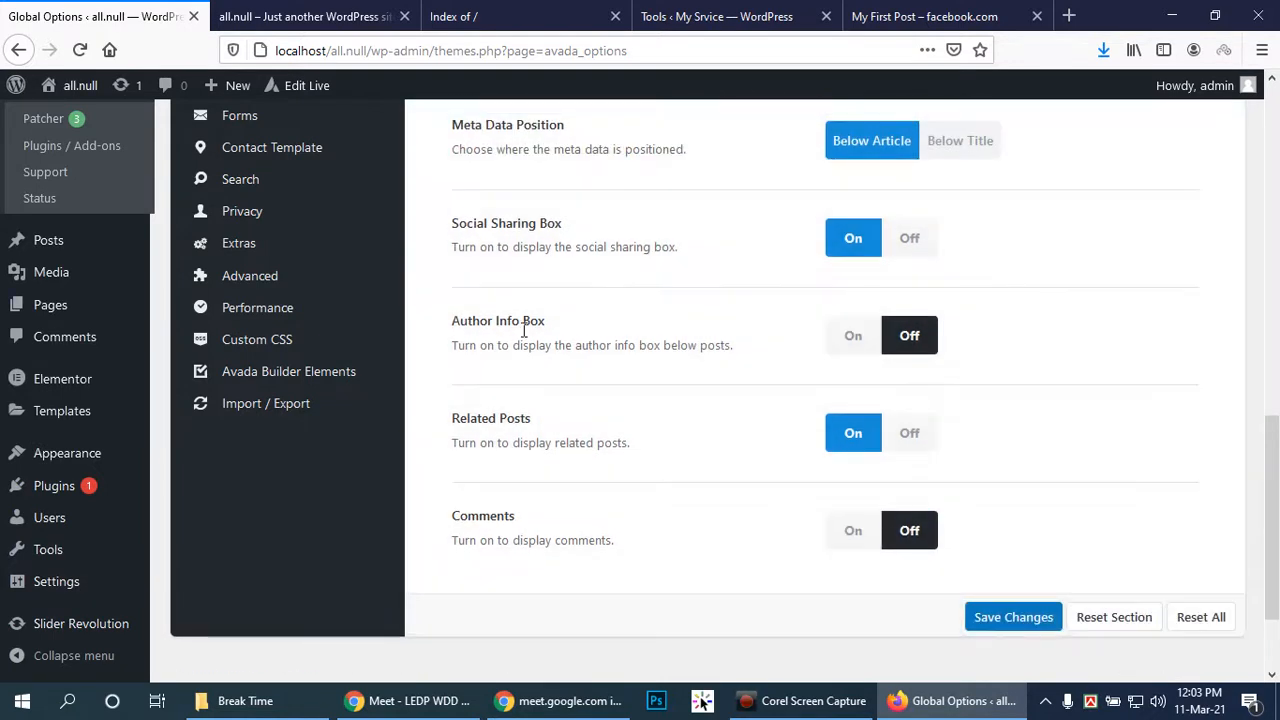
pyautogui.scroll(3, 484, 325)
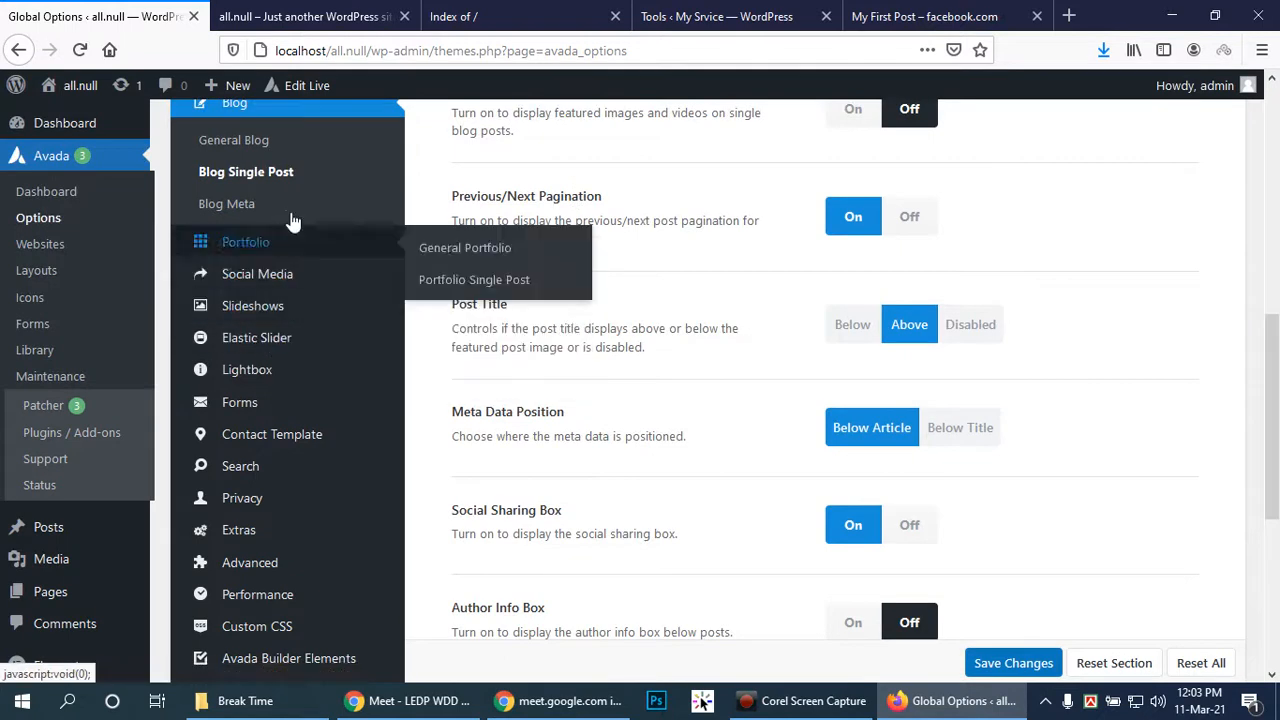
# Open Blog Meta and review the Post Meta settings: author, date, categories, comments on, tags off
pyautogui.click(226, 207)
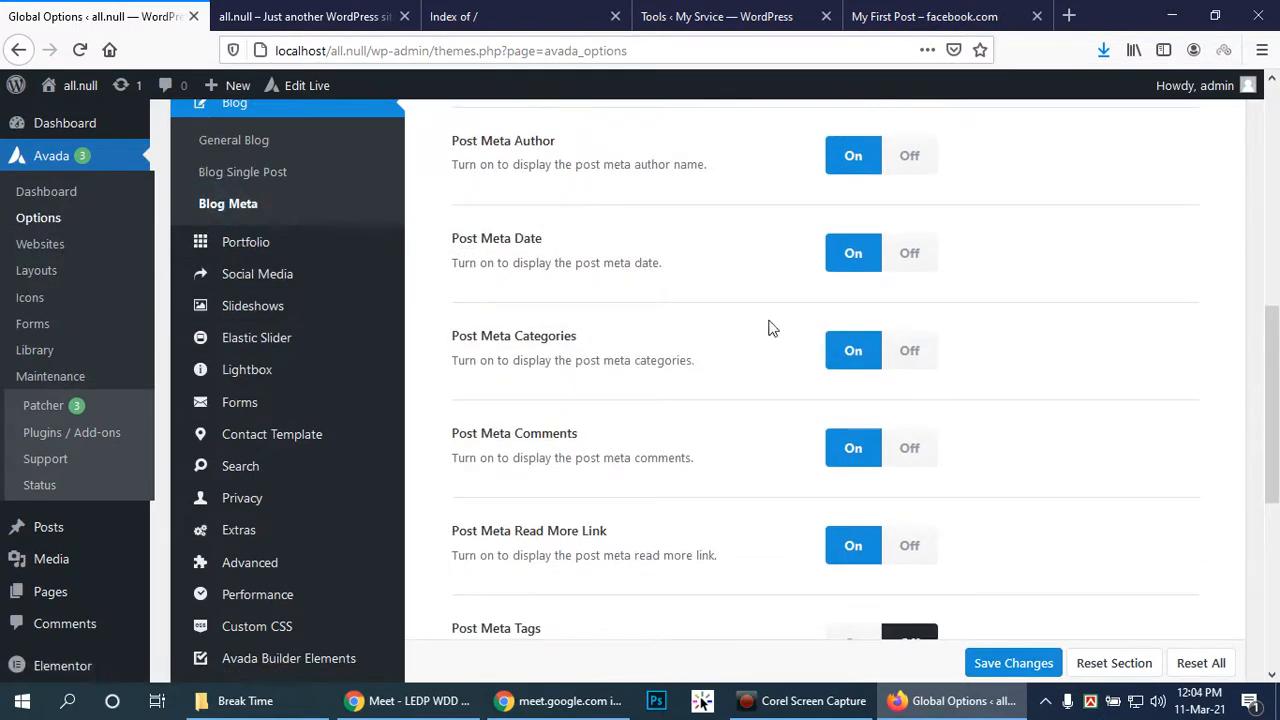
pyautogui.scroll(-3, 893, 270)
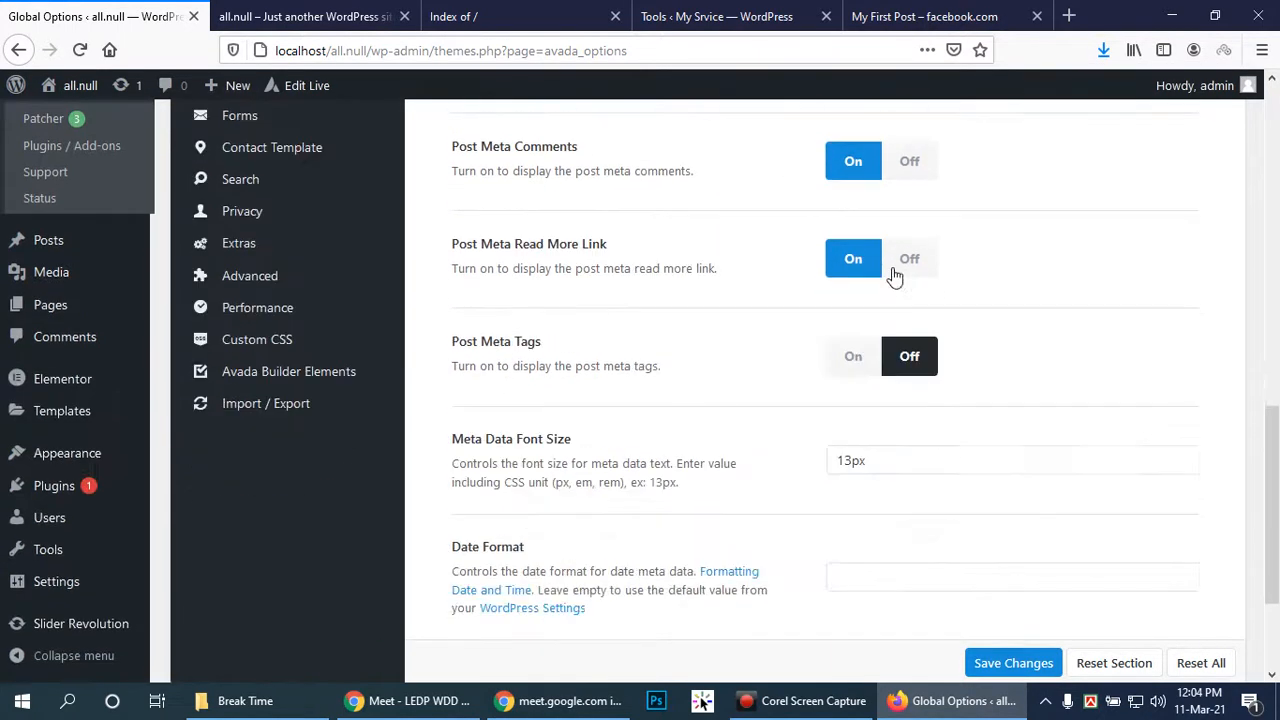
pyautogui.scroll(-2, 894, 275)
pyautogui.scroll(1, 306, 257)
pyautogui.scroll(7, 306, 256)
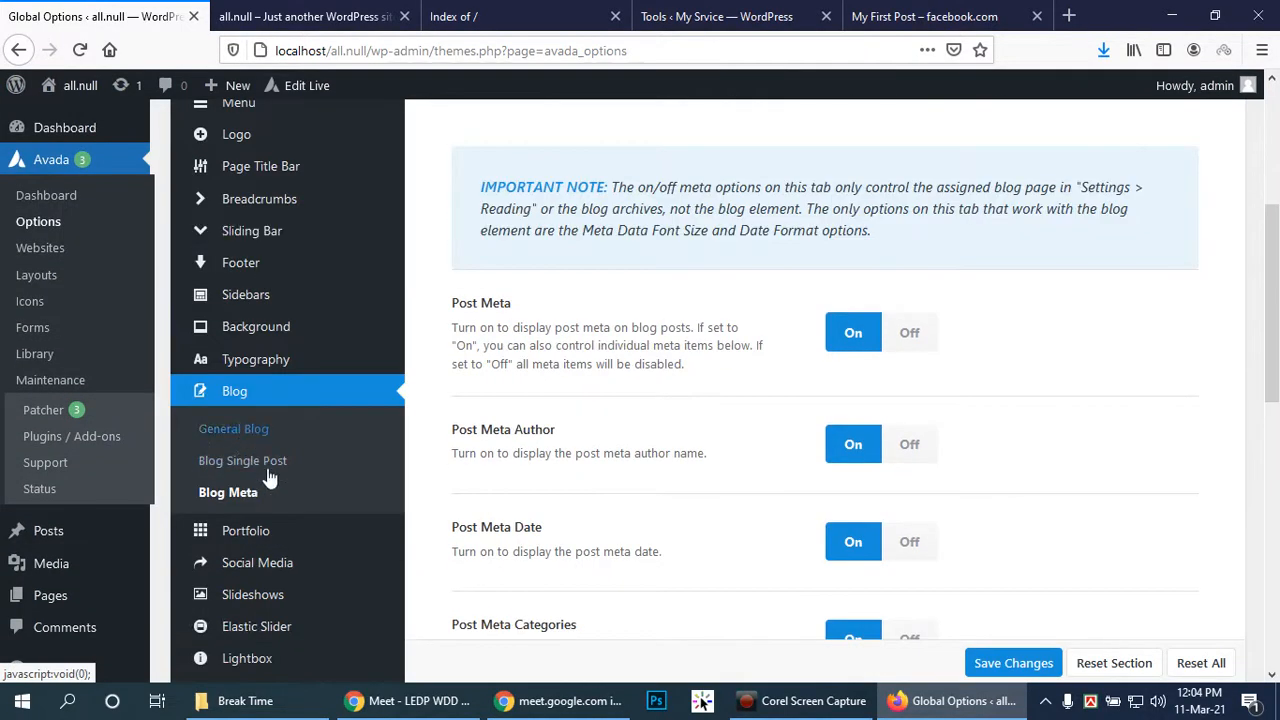
pyautogui.scroll(-2, 268, 470)
# Open General Portfolio options and switch portfolio archives to fixed cropped images
pyautogui.moveTo(246, 350)
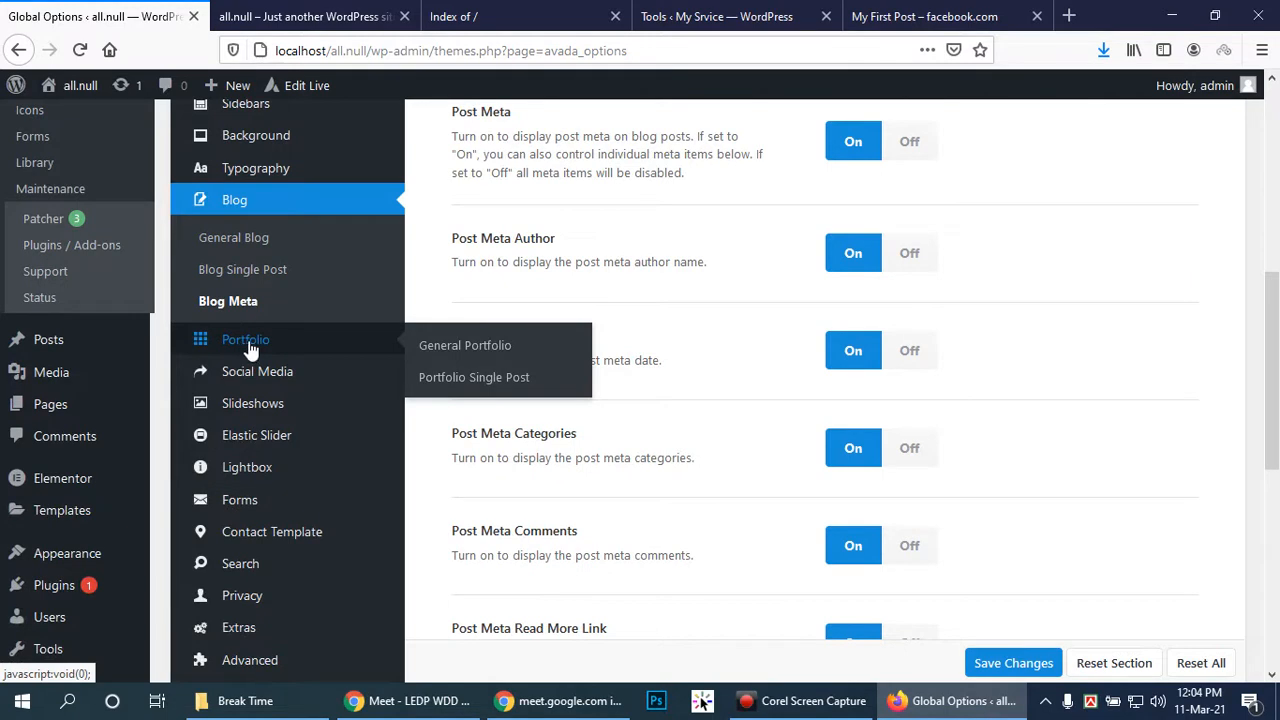
pyautogui.click(492, 345)
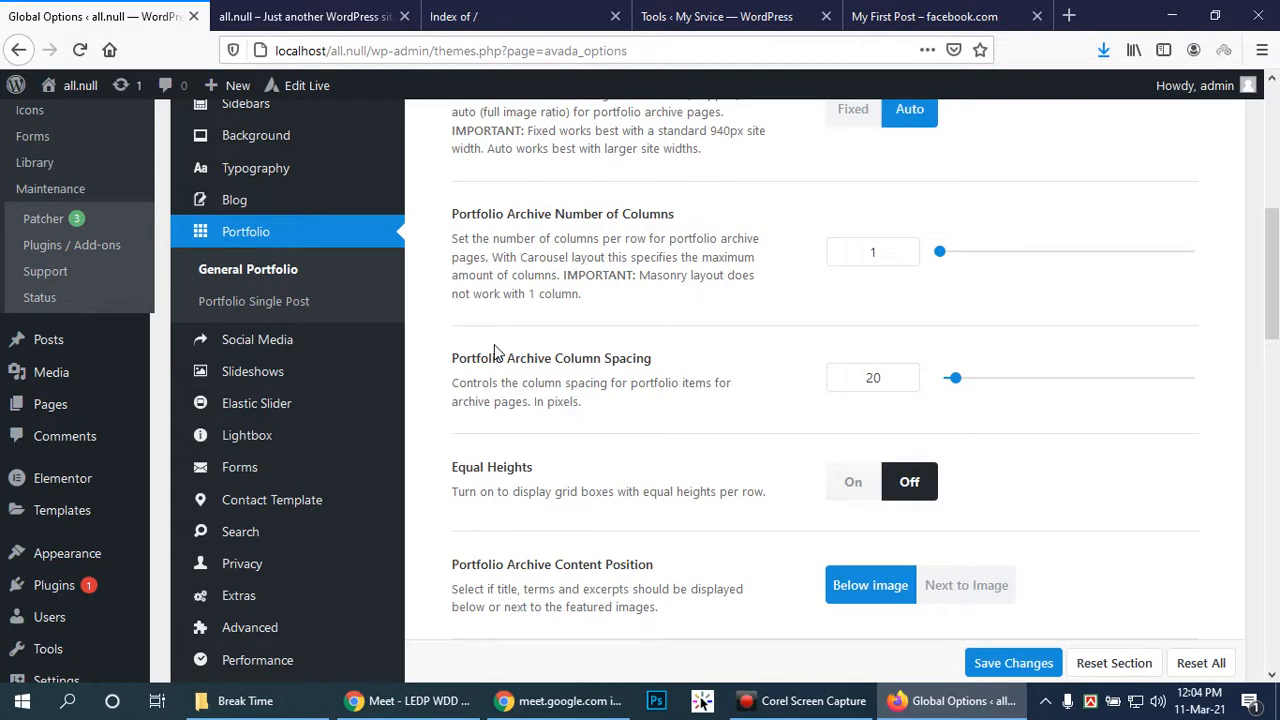
pyautogui.scroll(2, 713, 263)
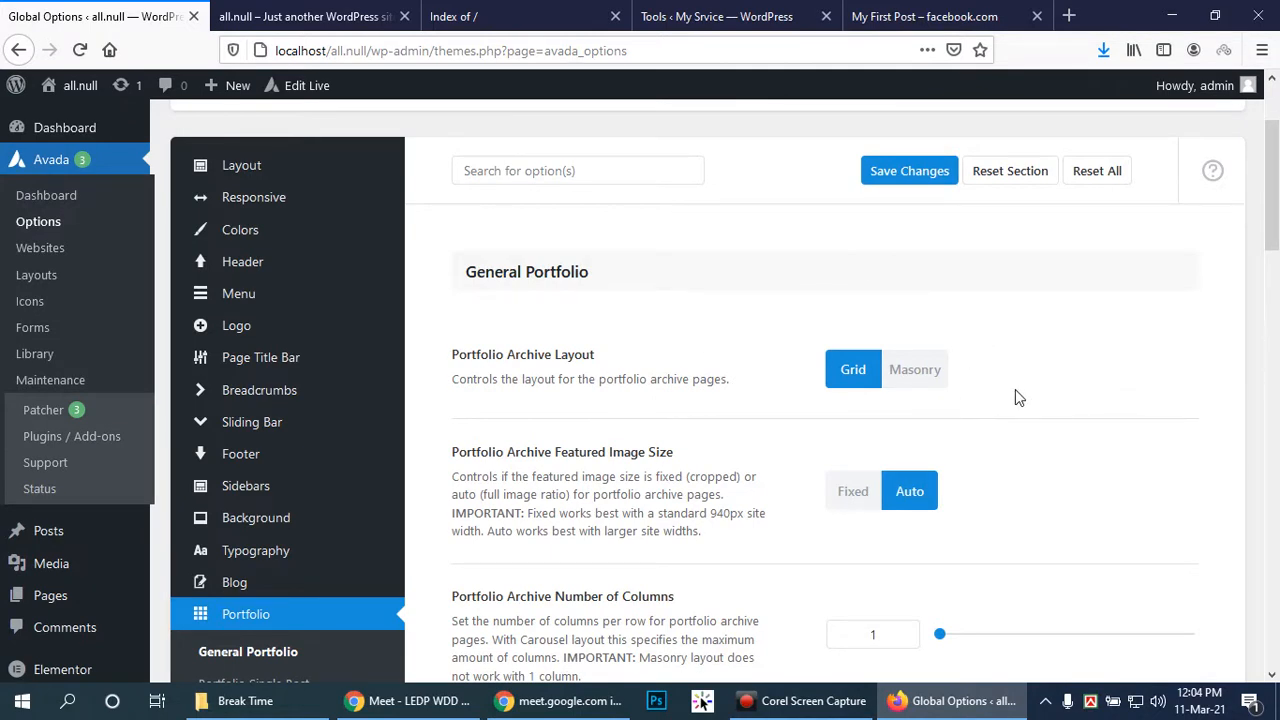
pyautogui.scroll(-1, 1002, 386)
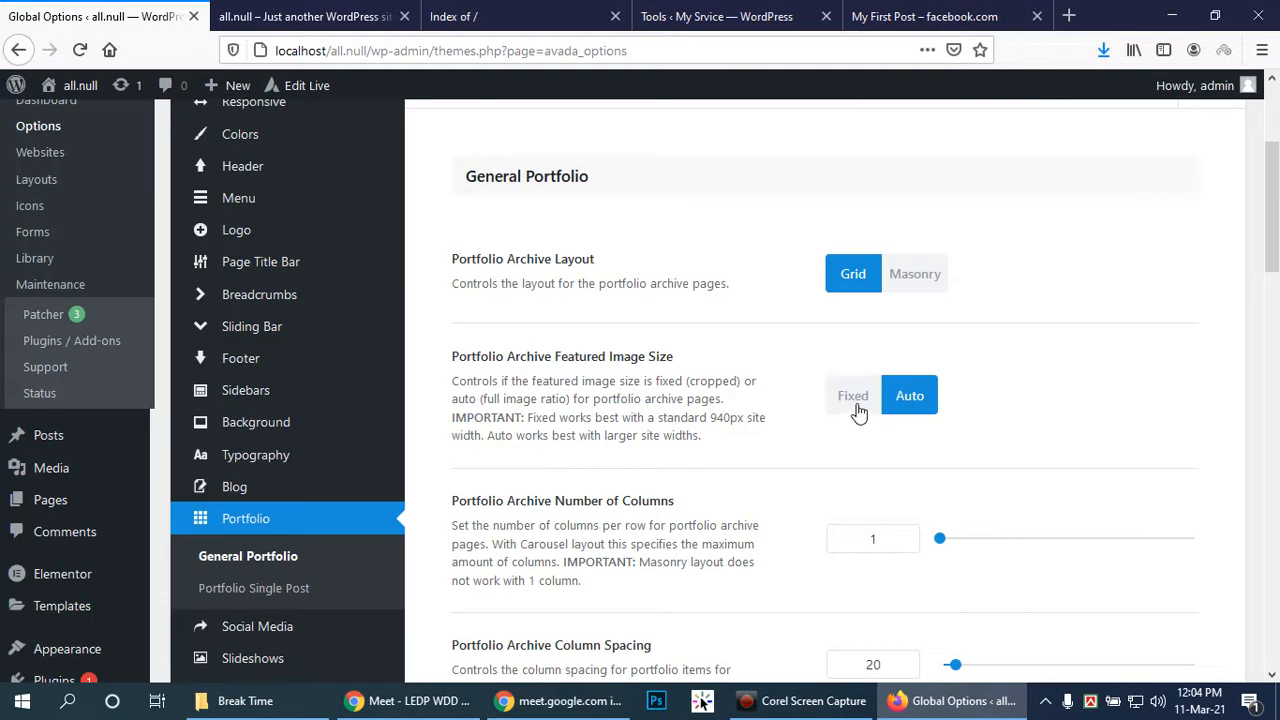
pyautogui.scroll(-2, 1137, 425)
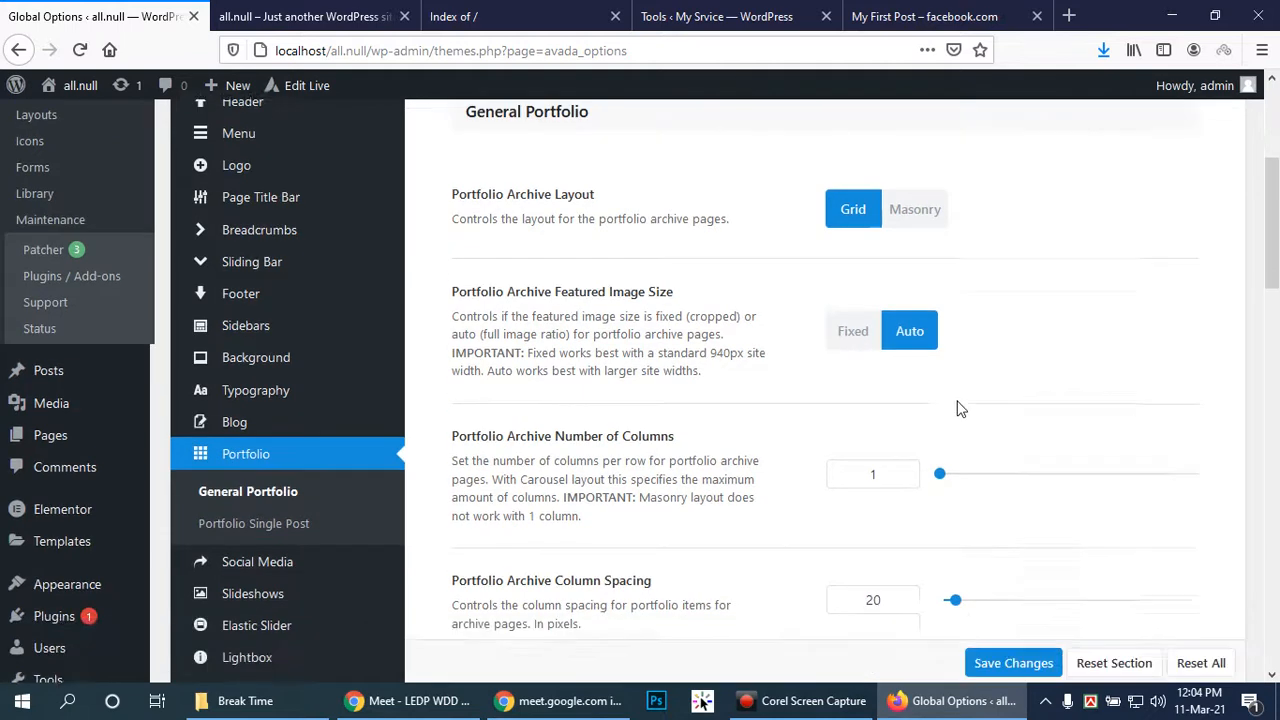
pyautogui.click(855, 205)
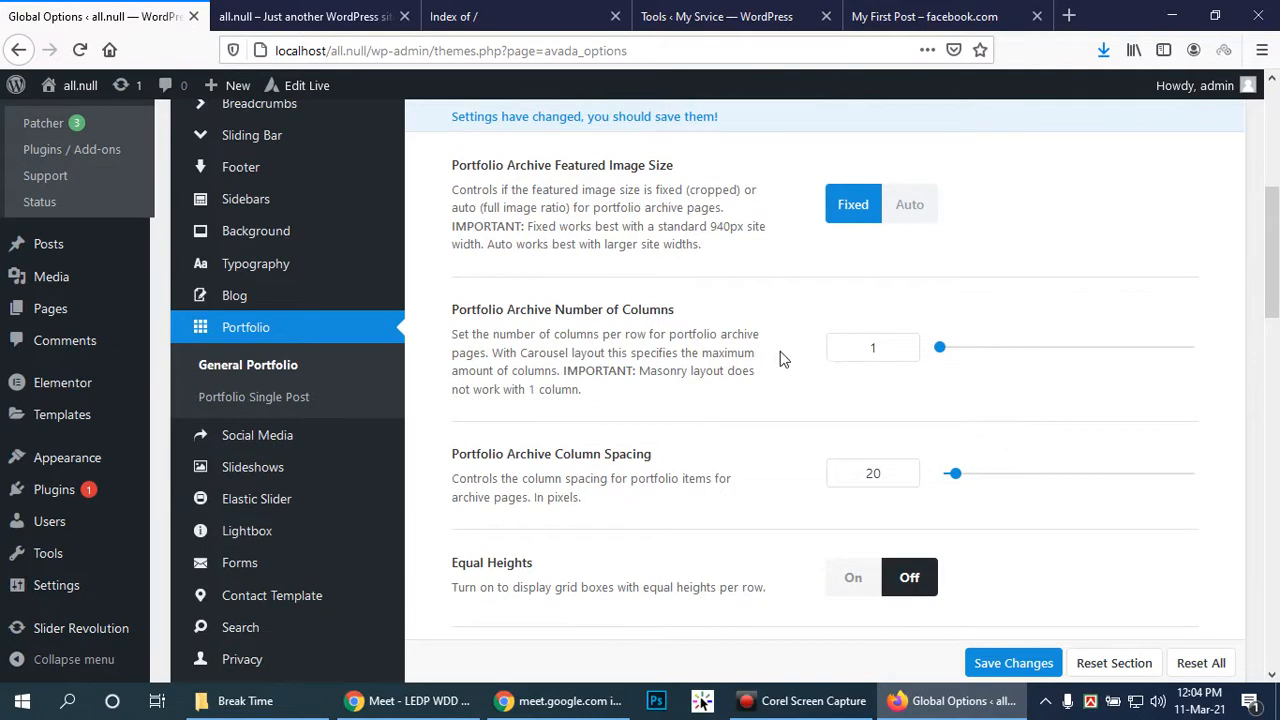
# Save the General Portfolio changes, keeping archive columns at 1 and text layout No Text
pyautogui.scroll(-5, 924, 433)
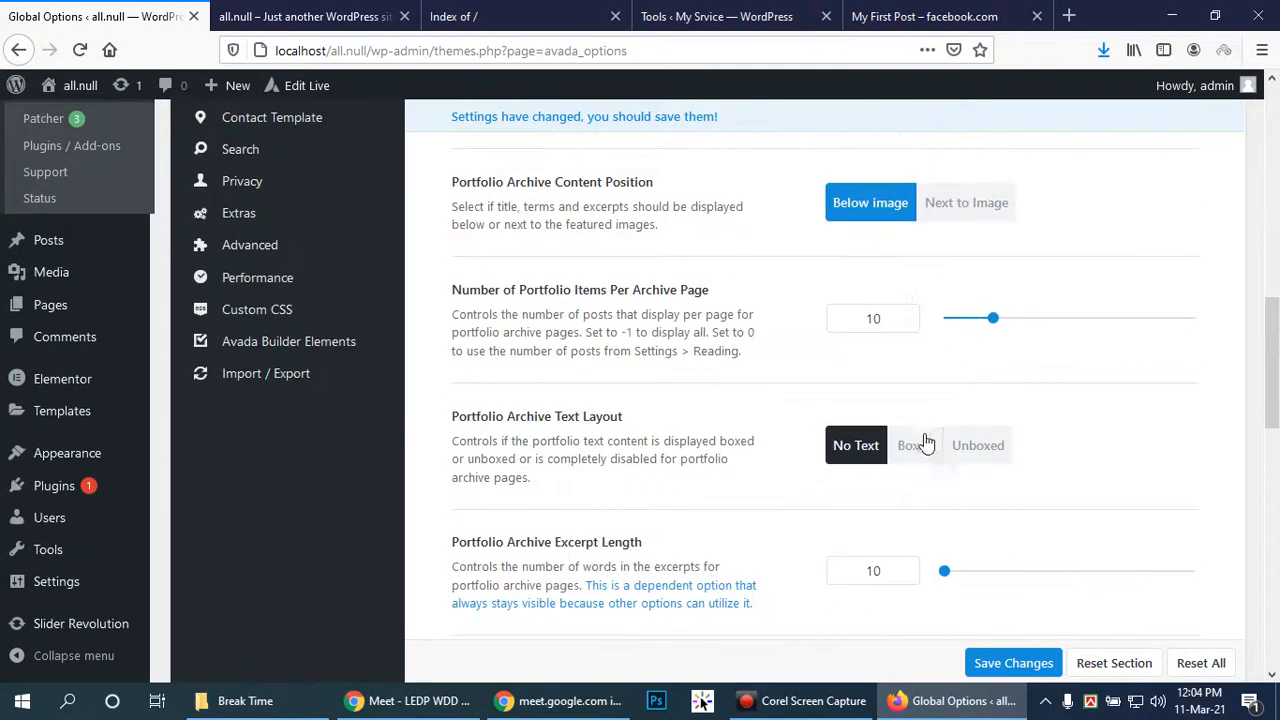
pyautogui.scroll(-3, 1000, 360)
pyautogui.scroll(-3, 1068, 550)
pyautogui.scroll(-3, 1060, 564)
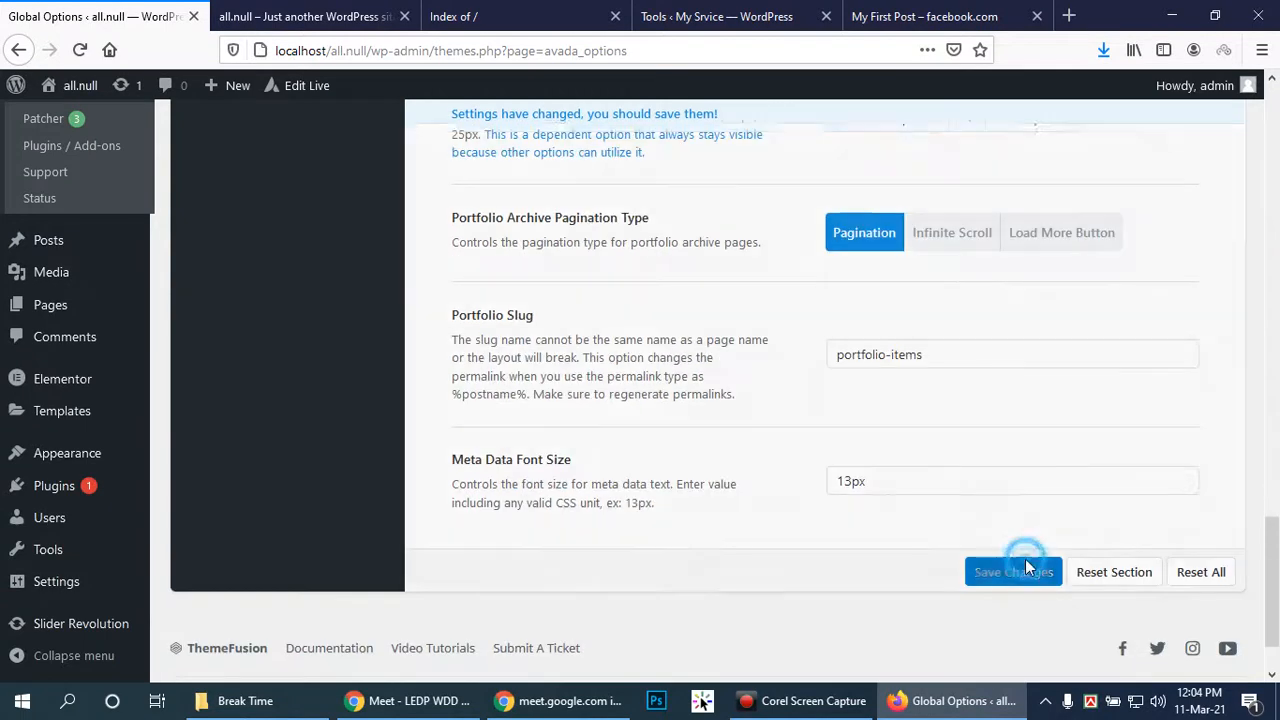
pyautogui.click(1016, 571)
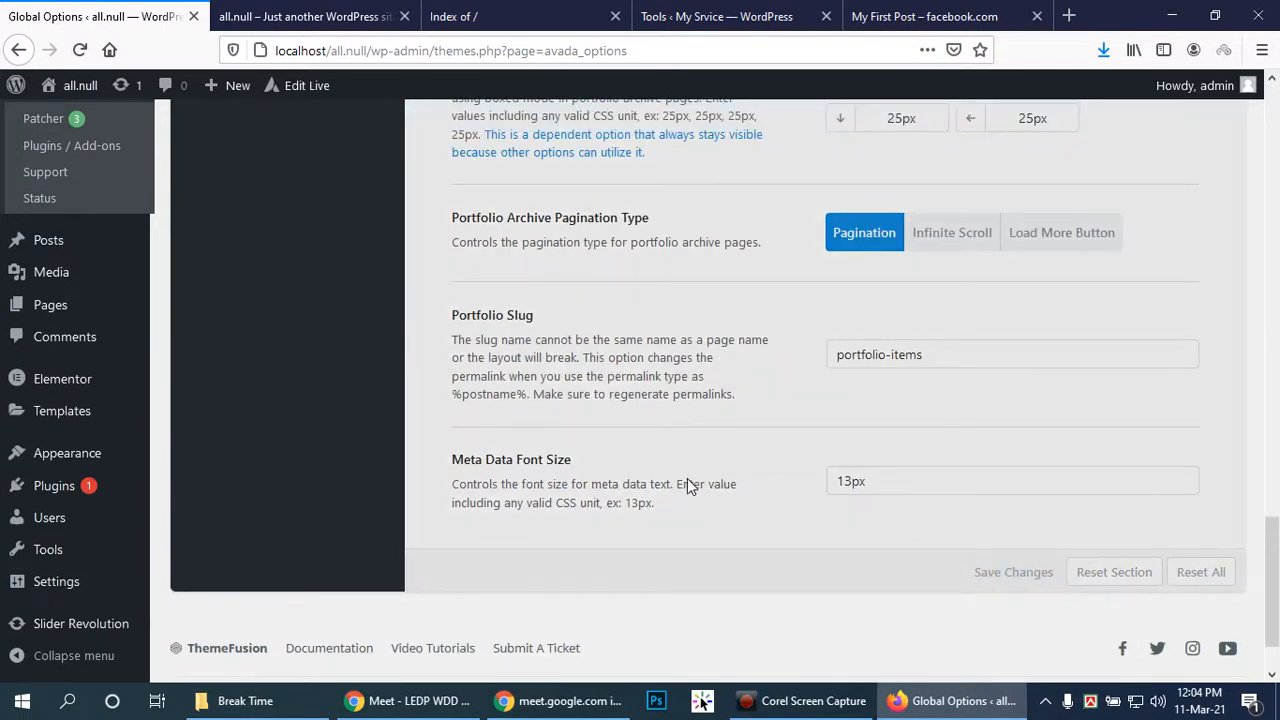
pyautogui.scroll(6, 418, 394)
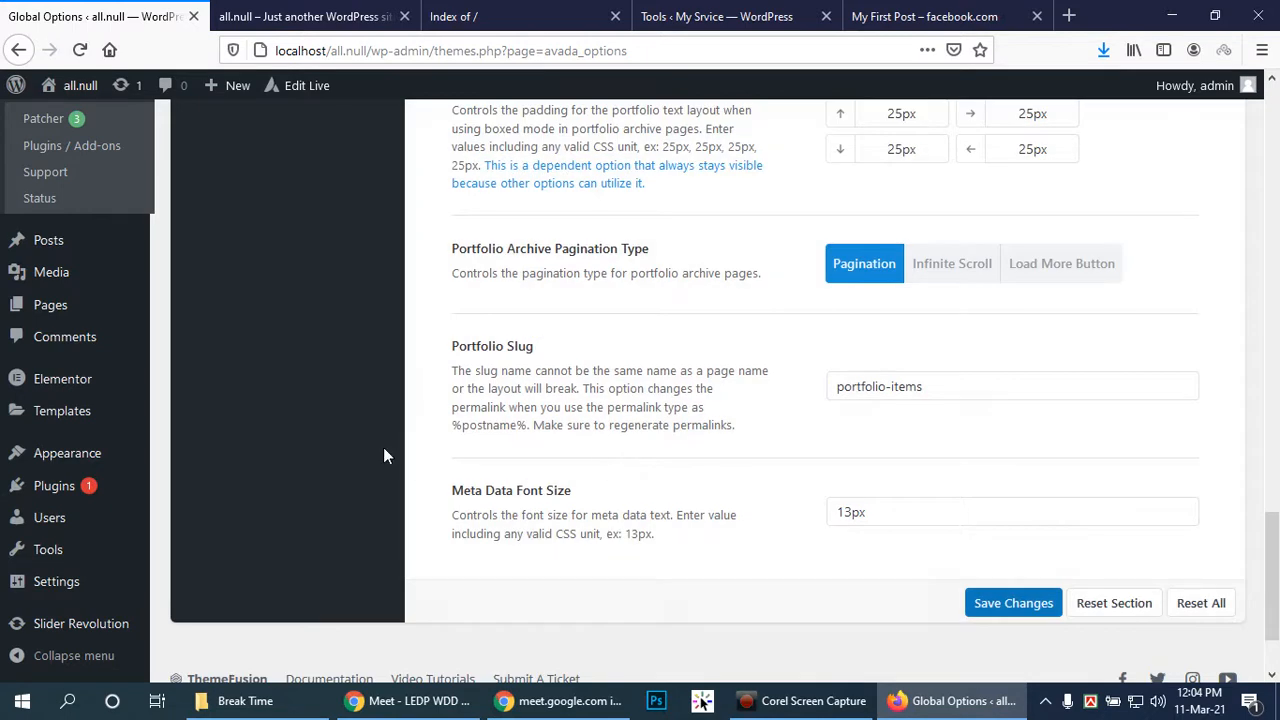
pyautogui.scroll(8, 338, 366)
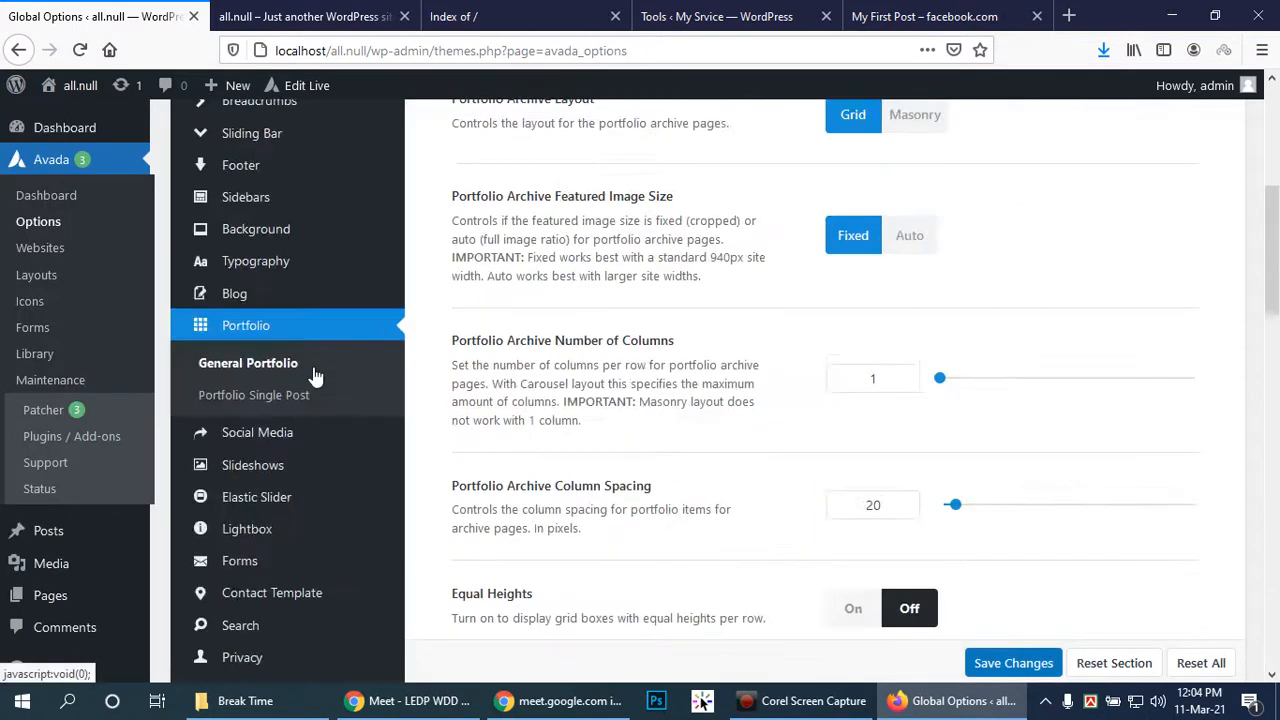
pyautogui.moveTo(362, 458)
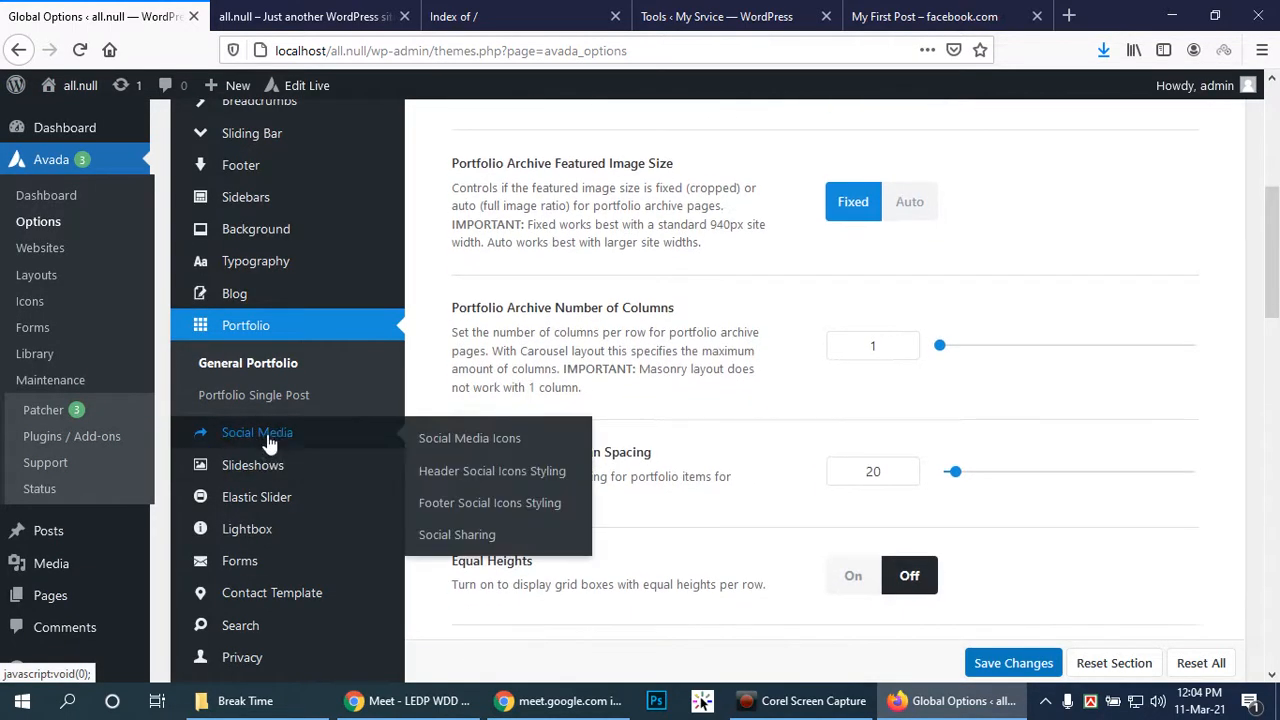
# Turn Smooth Height on in the Slideshows options
pyautogui.click(262, 466)
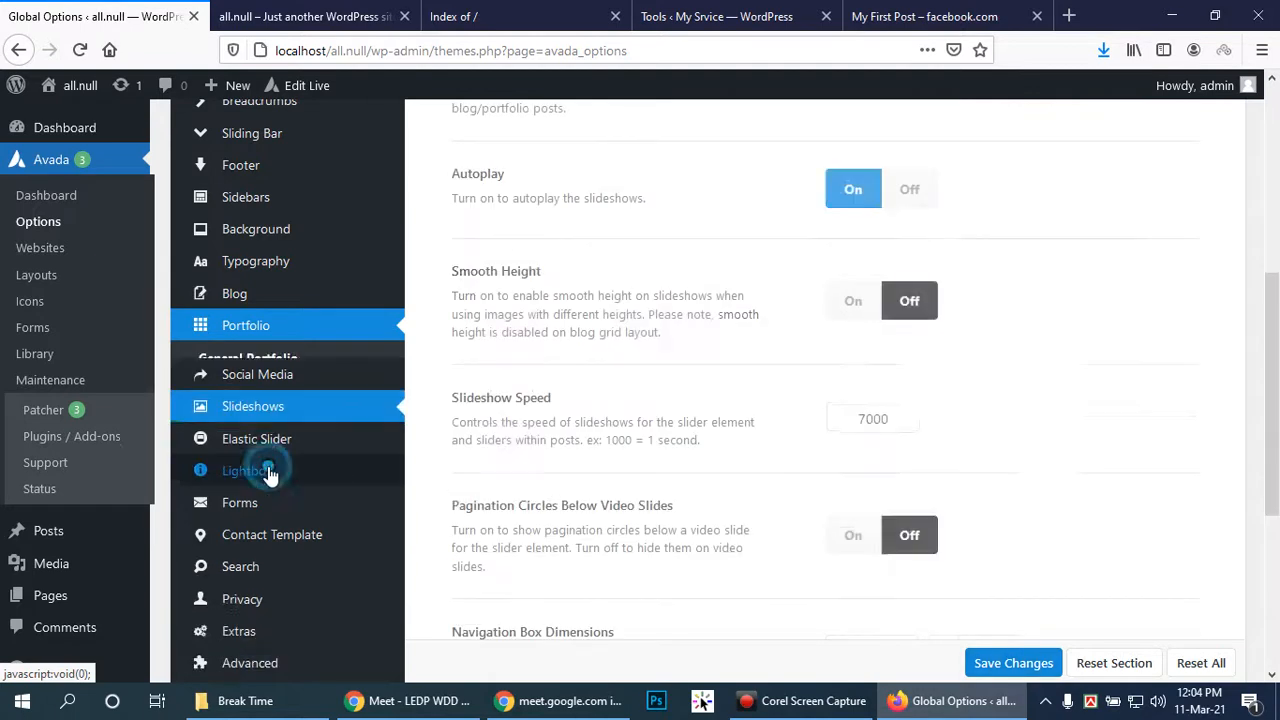
pyautogui.scroll(2, 996, 418)
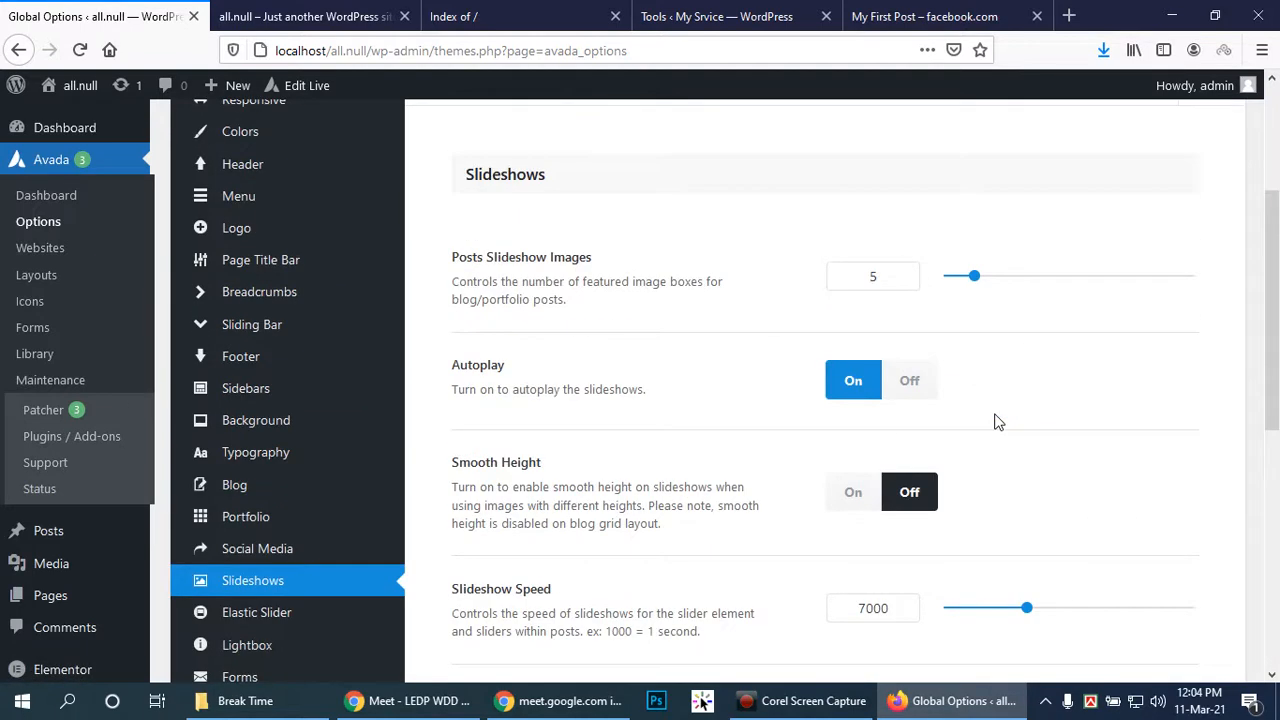
pyautogui.scroll(-1, 996, 421)
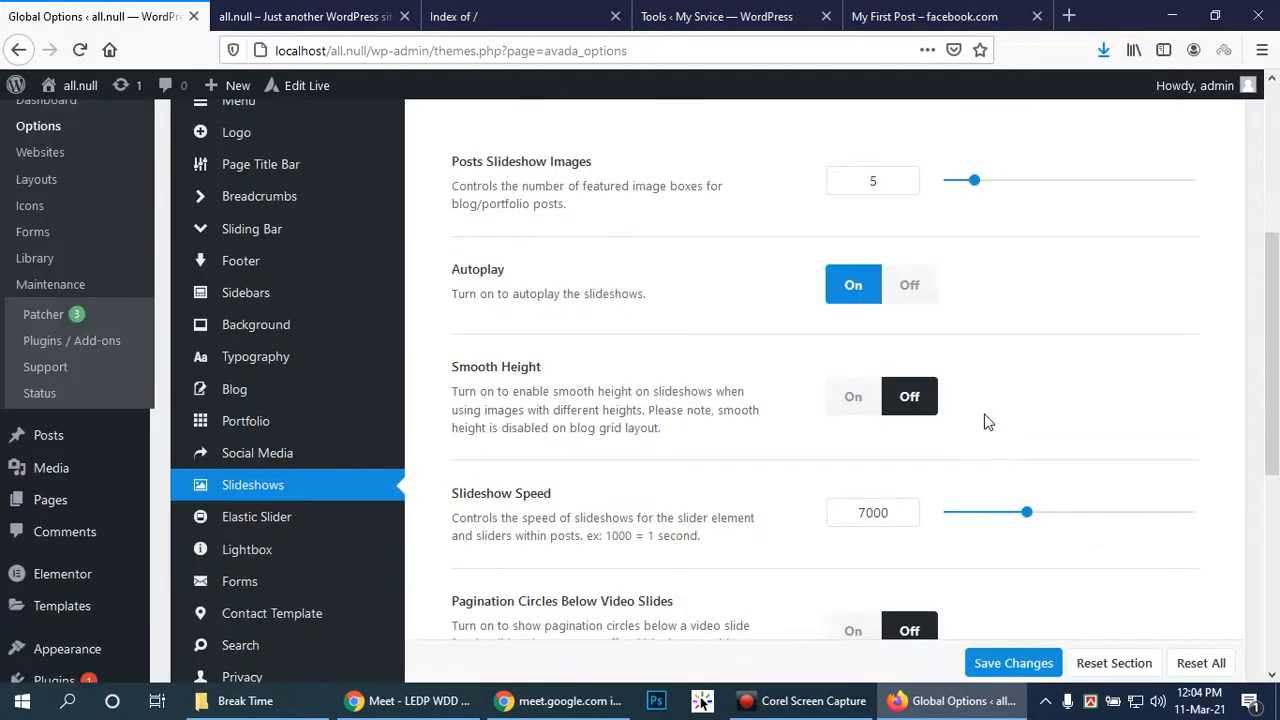
pyautogui.click(834, 397)
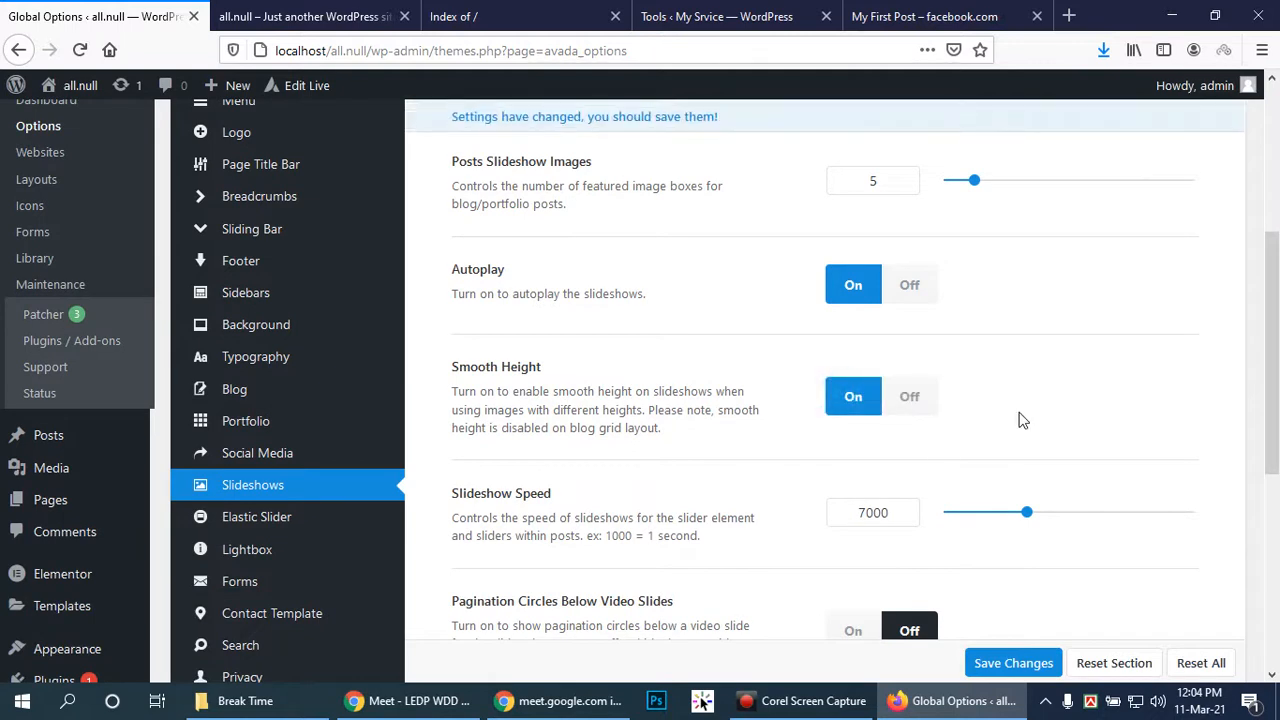
# Lower Slideshow Speed from 7000 to 5000 and save the slideshow settings
pyautogui.scroll(-2, 1022, 420)
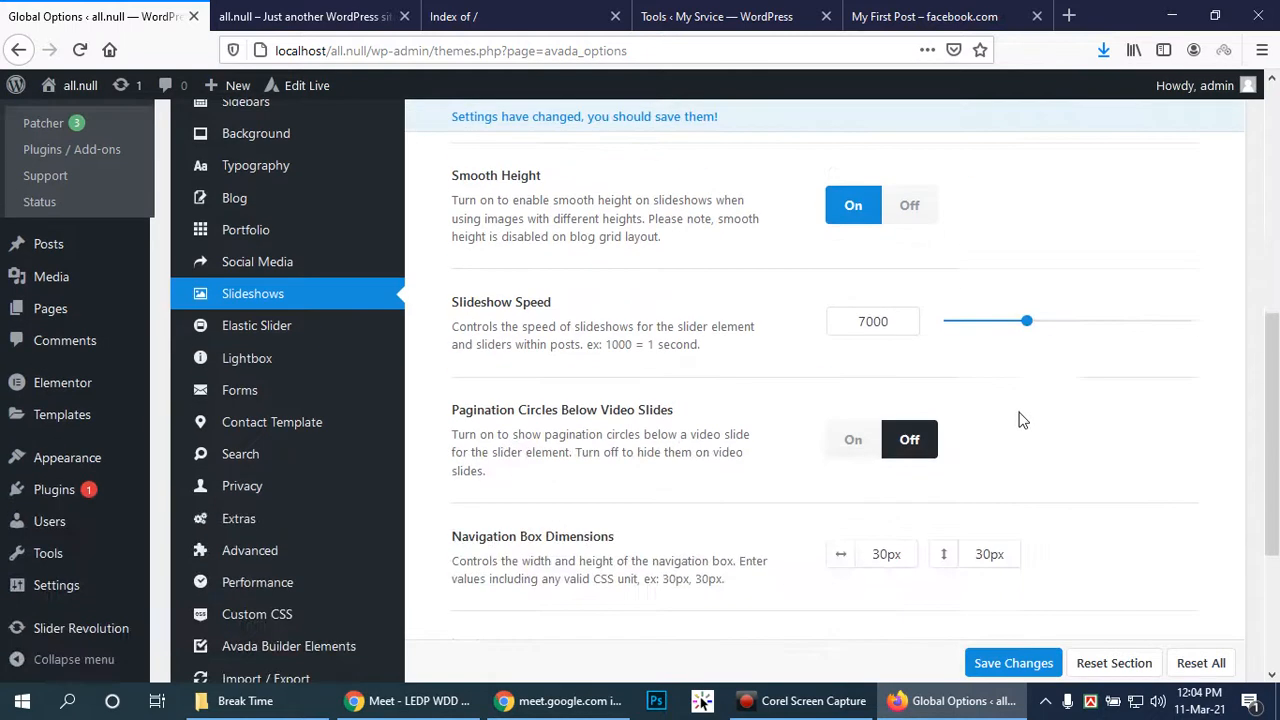
pyautogui.moveTo(1026, 321); pyautogui.dragTo(1001, 321)
pyautogui.rightClick(1002, 321)
pyautogui.click(968, 394)
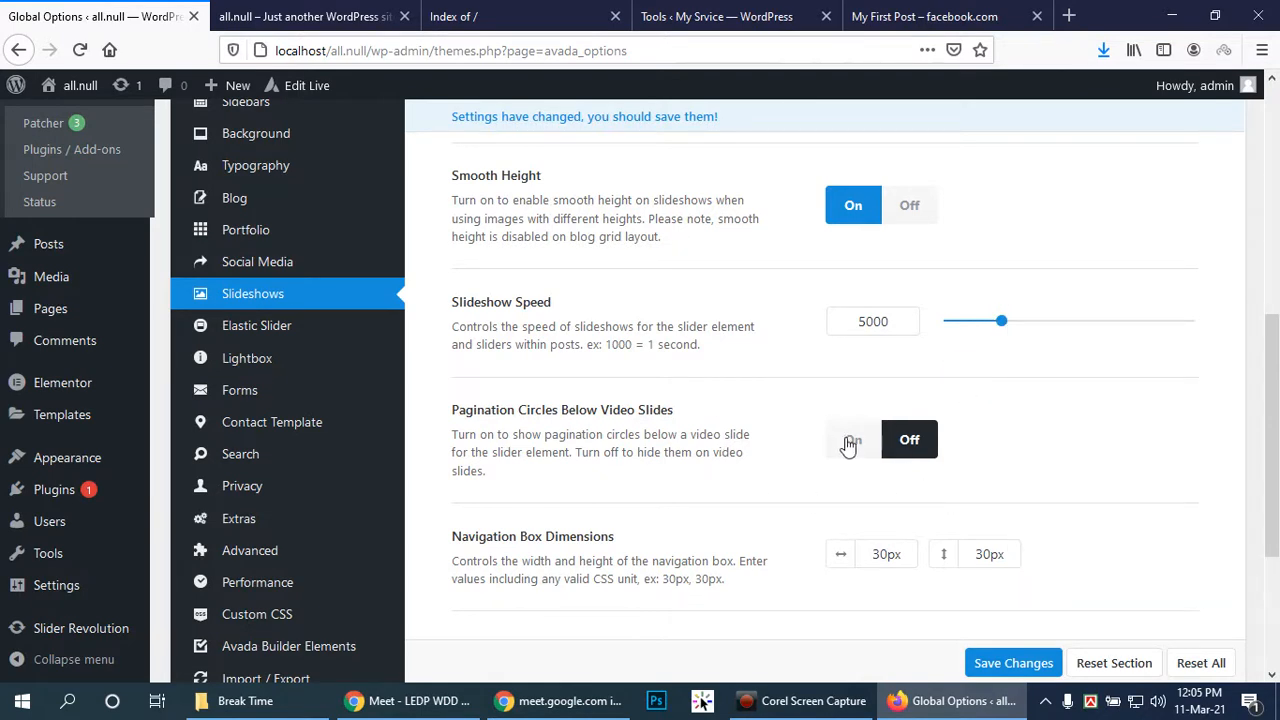
pyautogui.scroll(-2, 1016, 437)
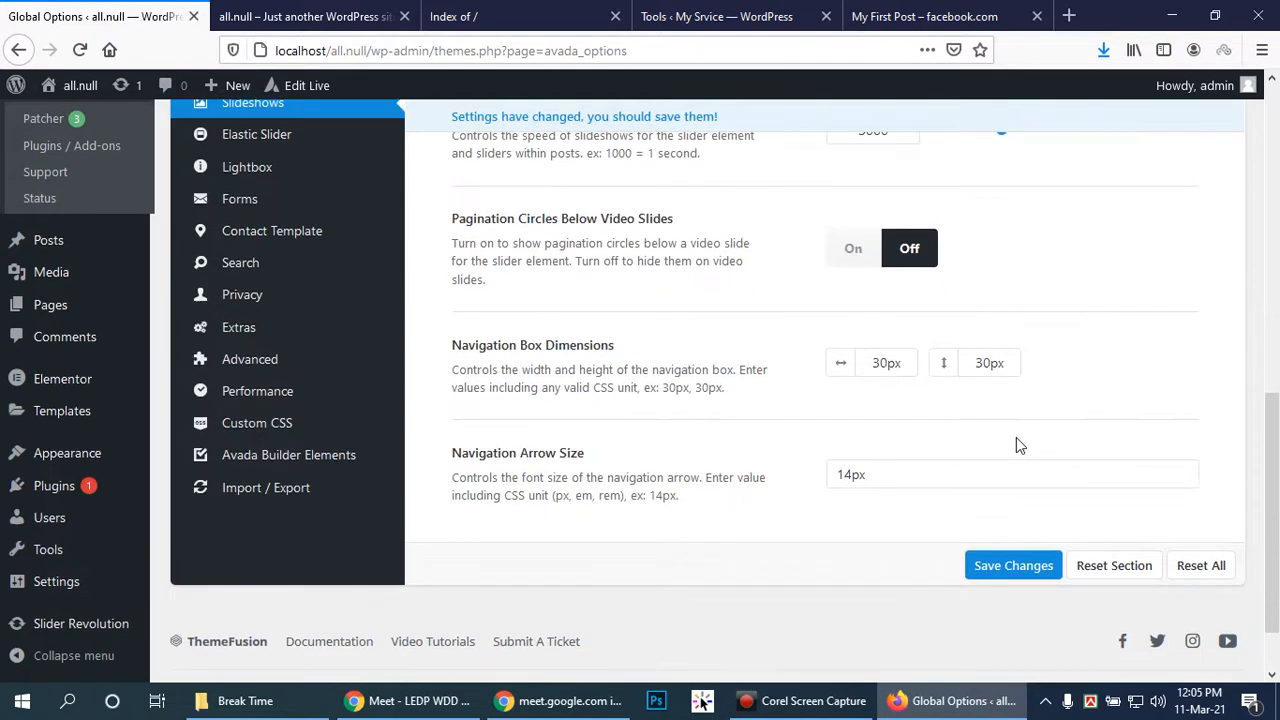
pyautogui.click(1012, 566)
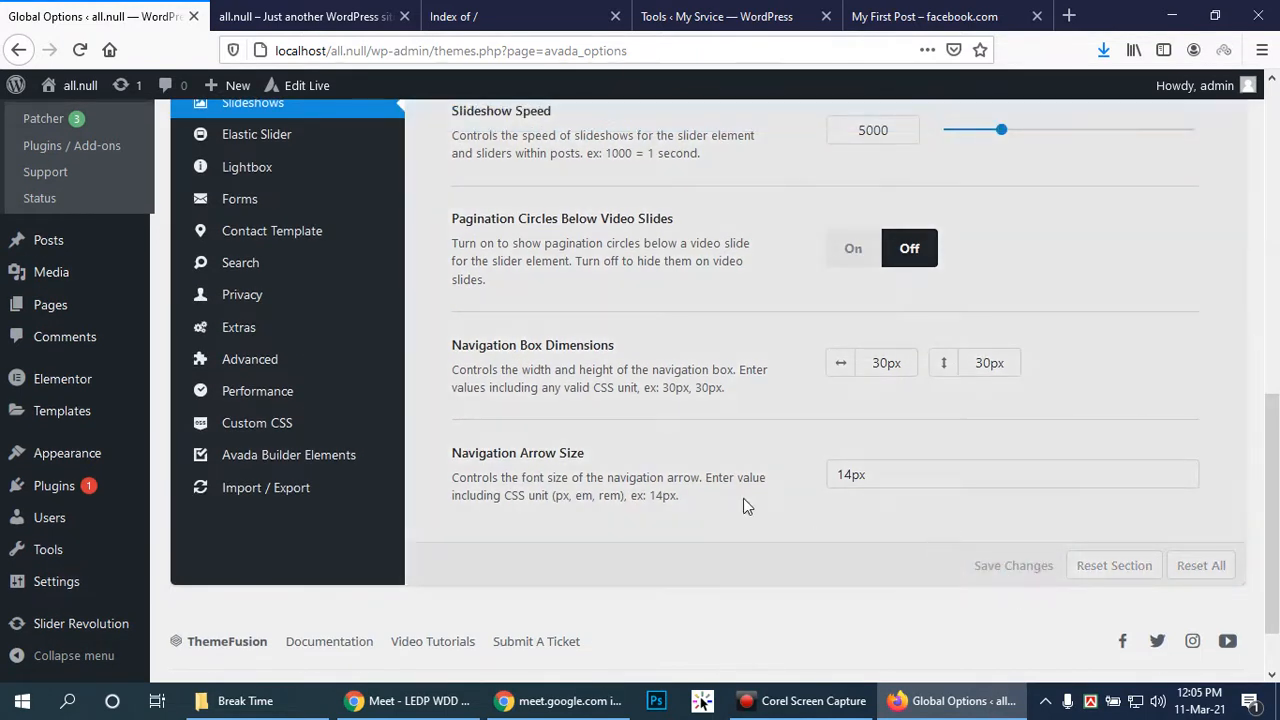
# Look over the disabled Elastic Slider settings
pyautogui.scroll(3, 745, 505)
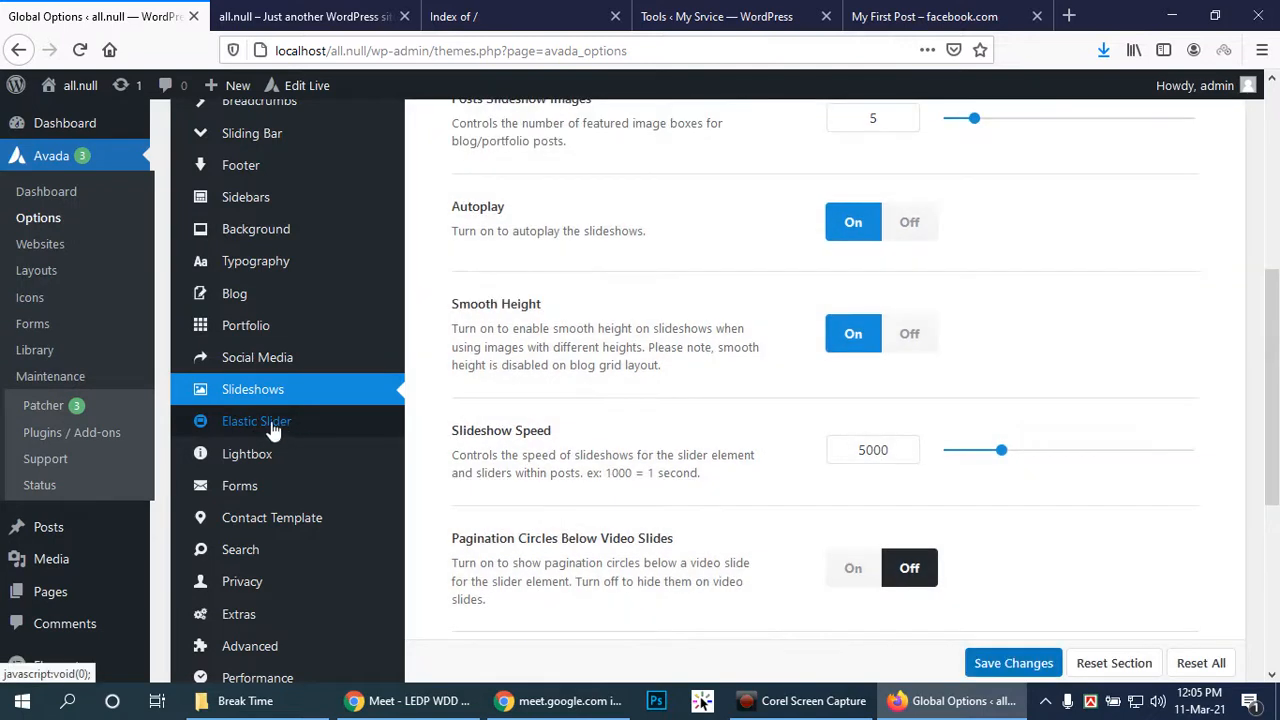
pyautogui.click(273, 428)
pyautogui.scroll(3, 755, 455)
pyautogui.scroll(-3, 755, 452)
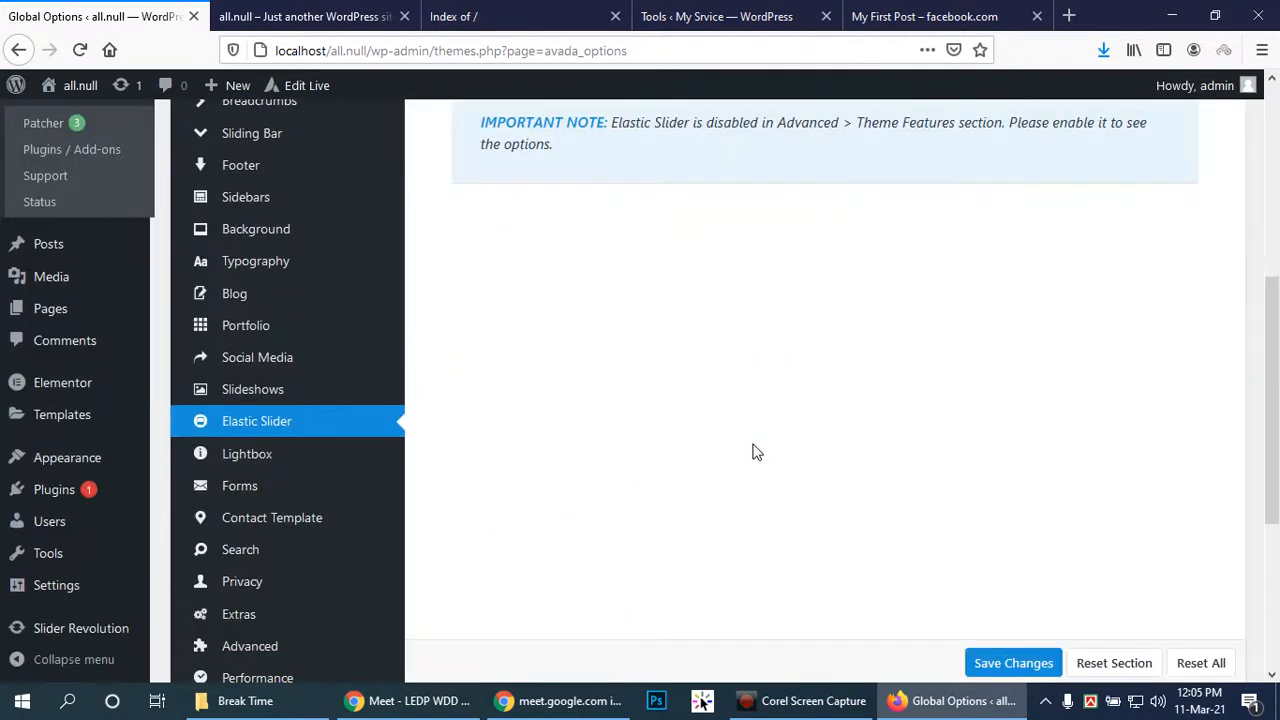
# Show the Lightbox options: lightbox on, Metro White skin, thumbnails Right, Normal animation speed
pyautogui.click(240, 456)
pyautogui.scroll(-2, 737, 394)
pyautogui.moveTo(249, 422)
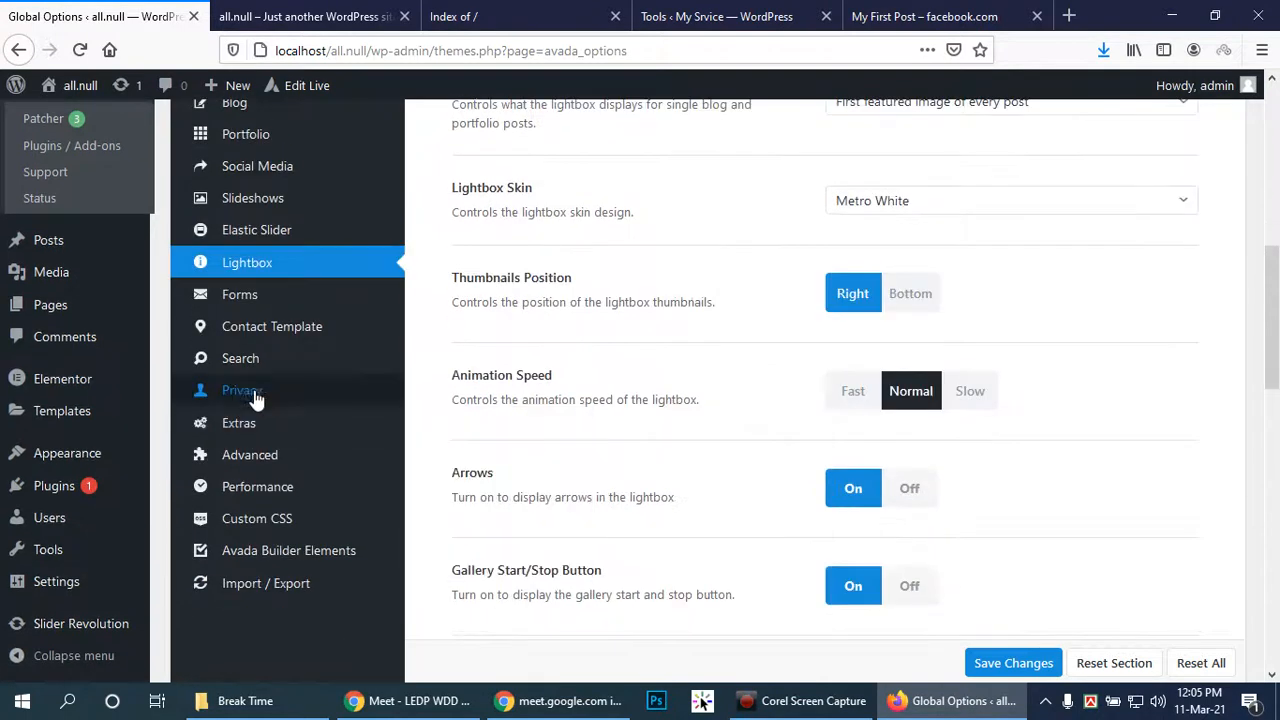
pyautogui.moveTo(238, 292)
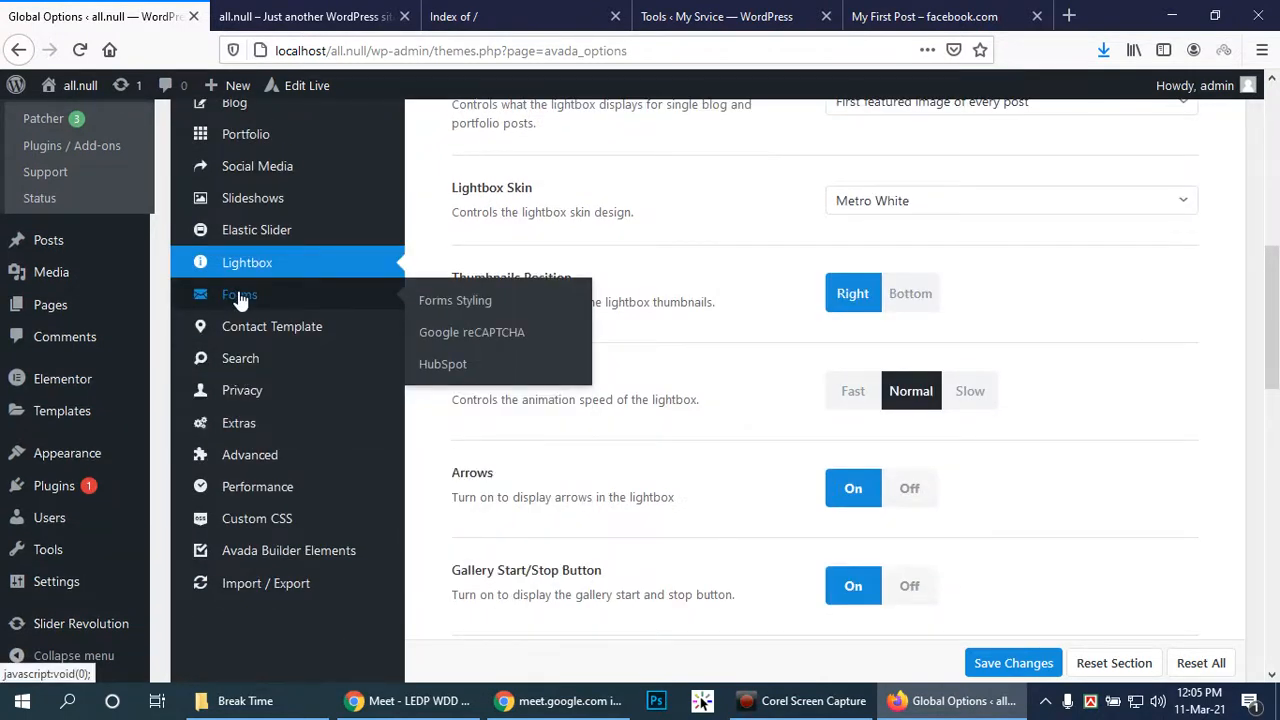
pyautogui.moveTo(263, 340)
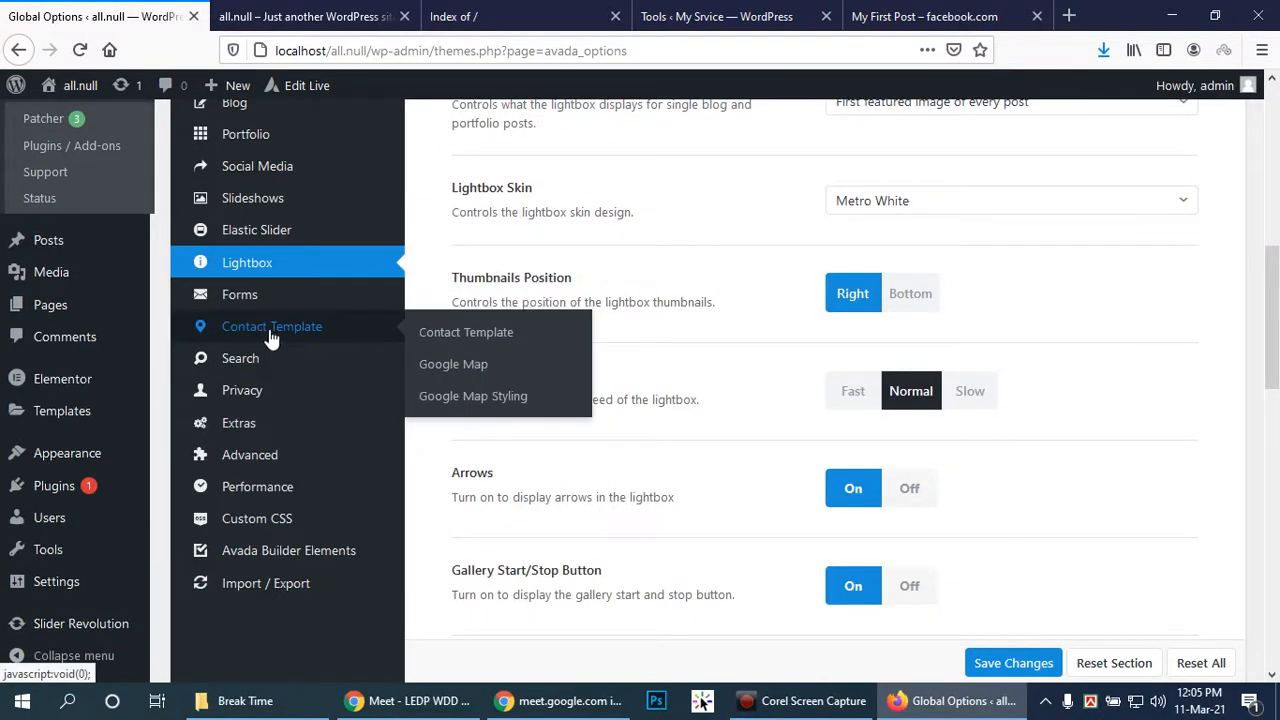
pyautogui.moveTo(263, 366)
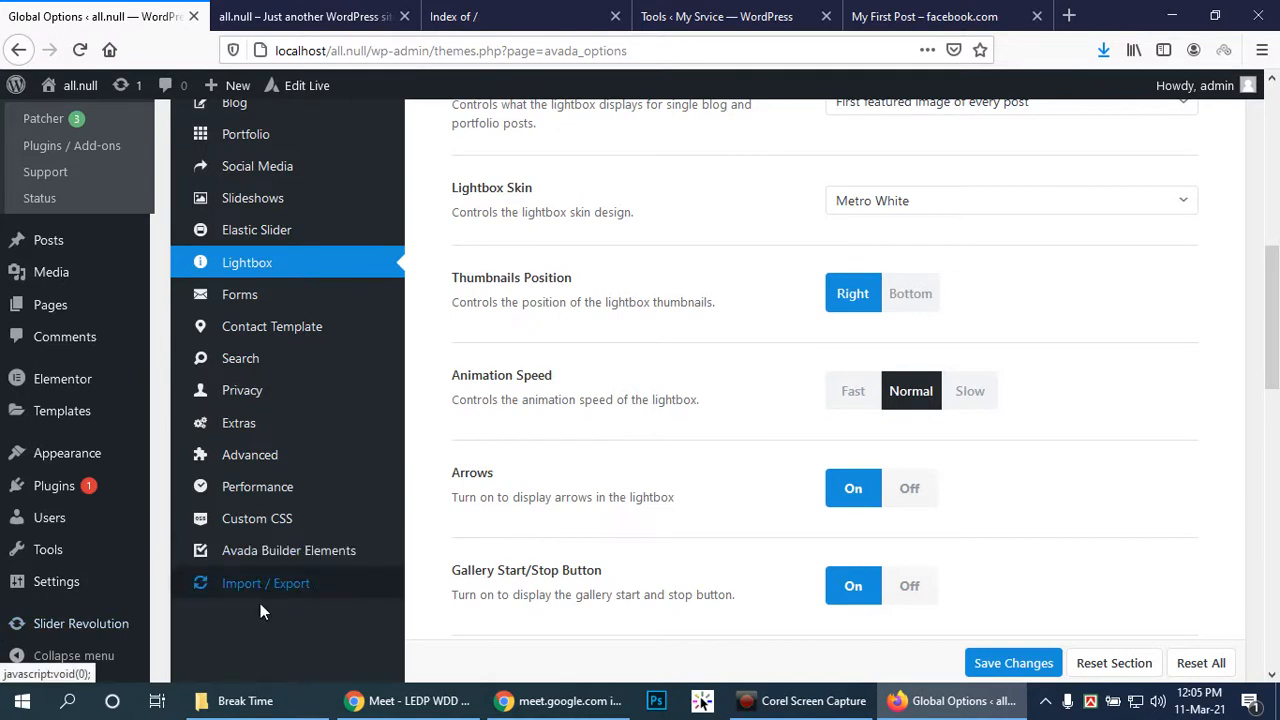
pyautogui.scroll(10, 512, 532)
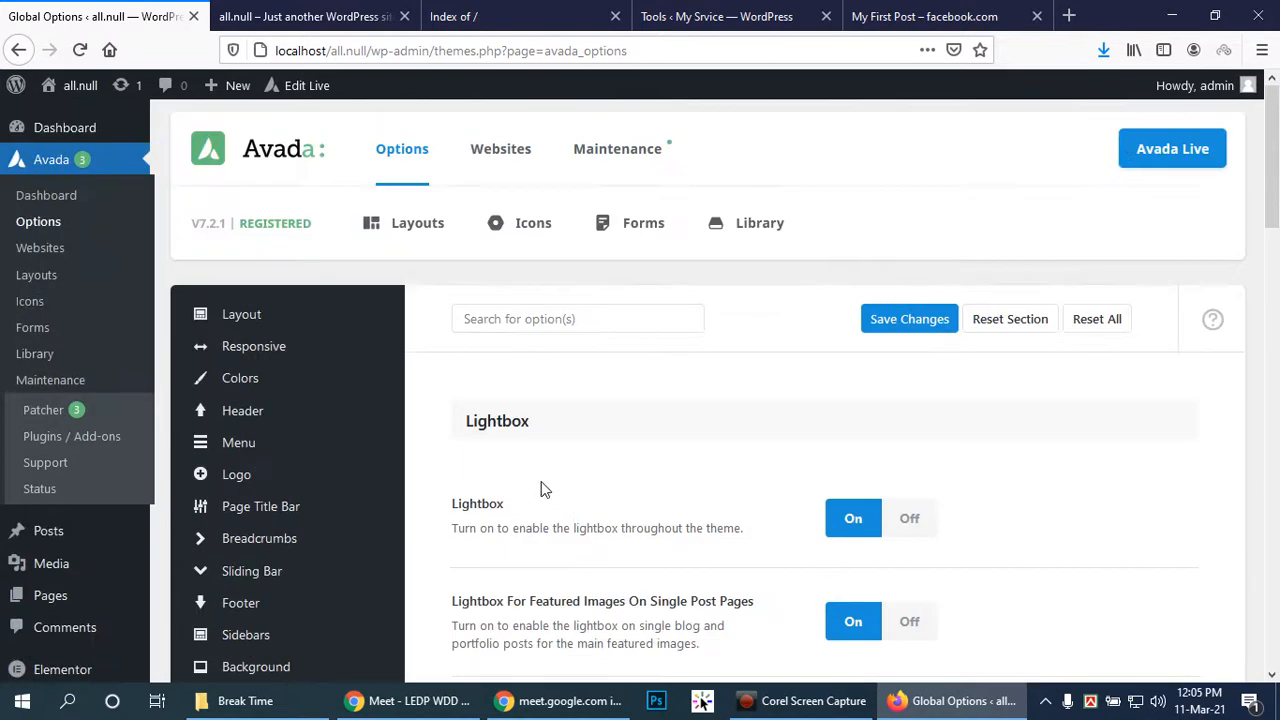
# Go to the Avada Builder Options page via Options > Builder Options
pyautogui.moveTo(421, 133)
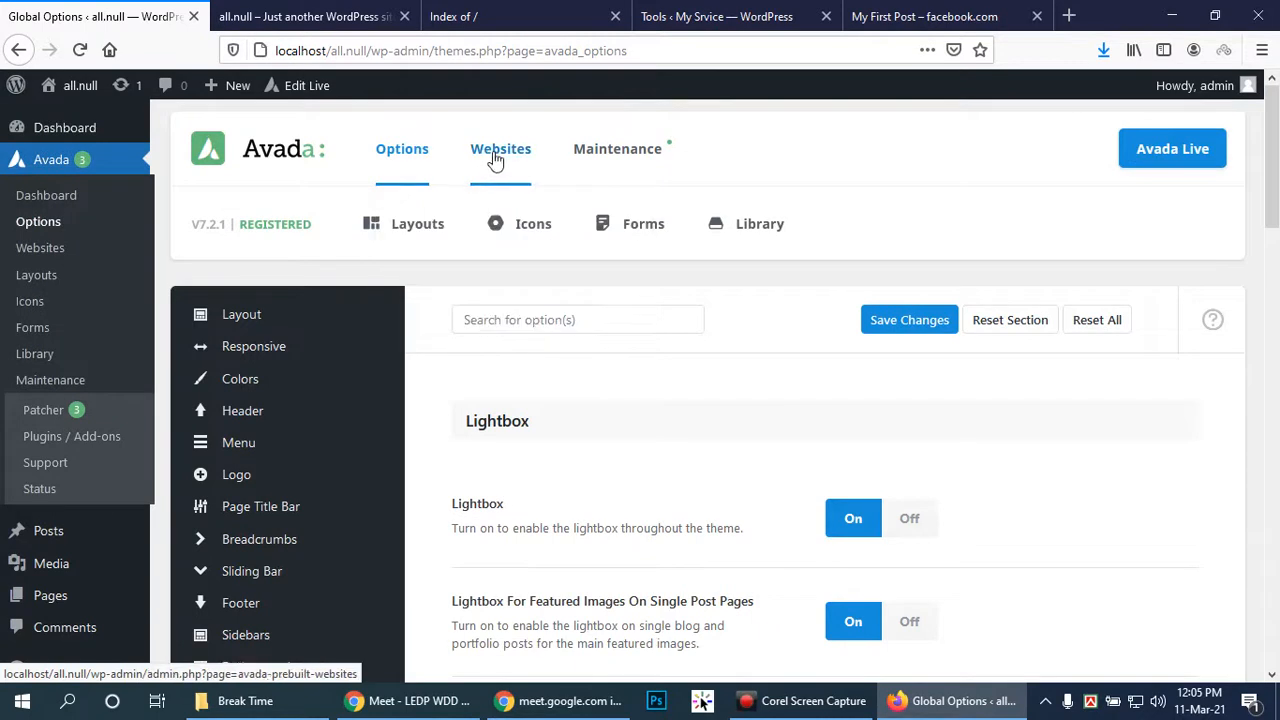
pyautogui.moveTo(378, 150)
pyautogui.click(460, 284)
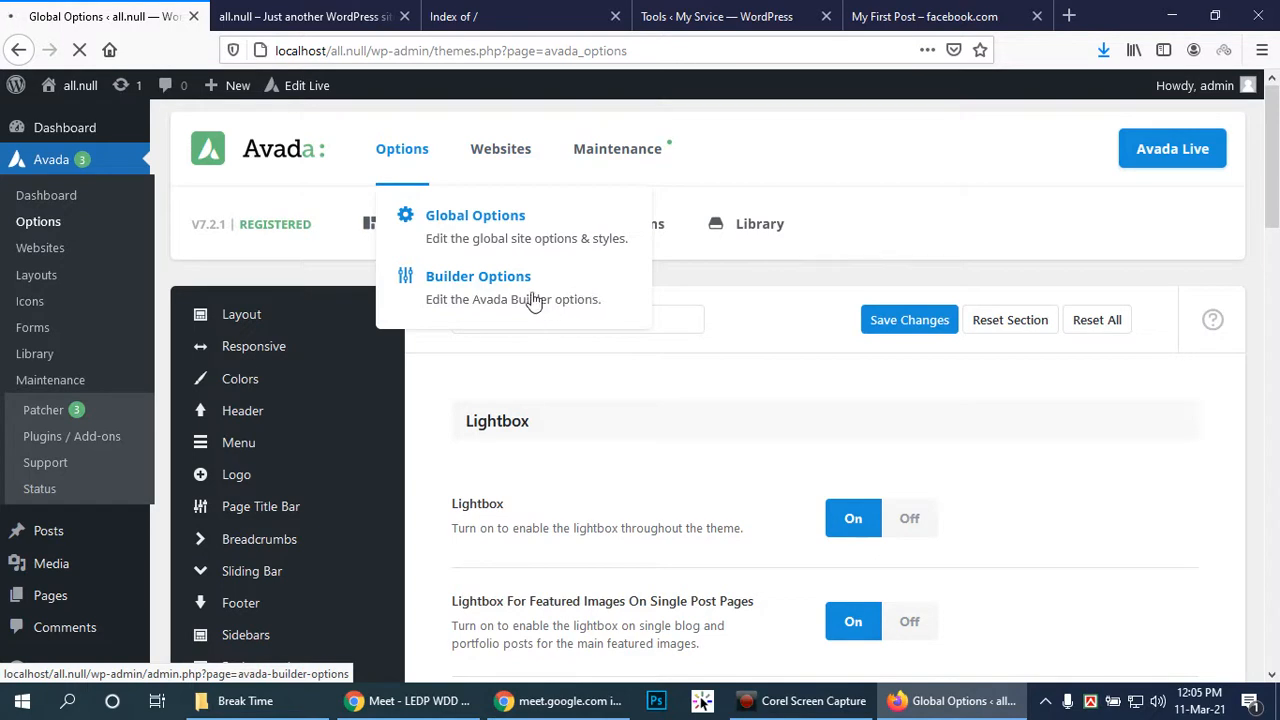
pyautogui.click(422, 704)
pyautogui.click(422, 704)
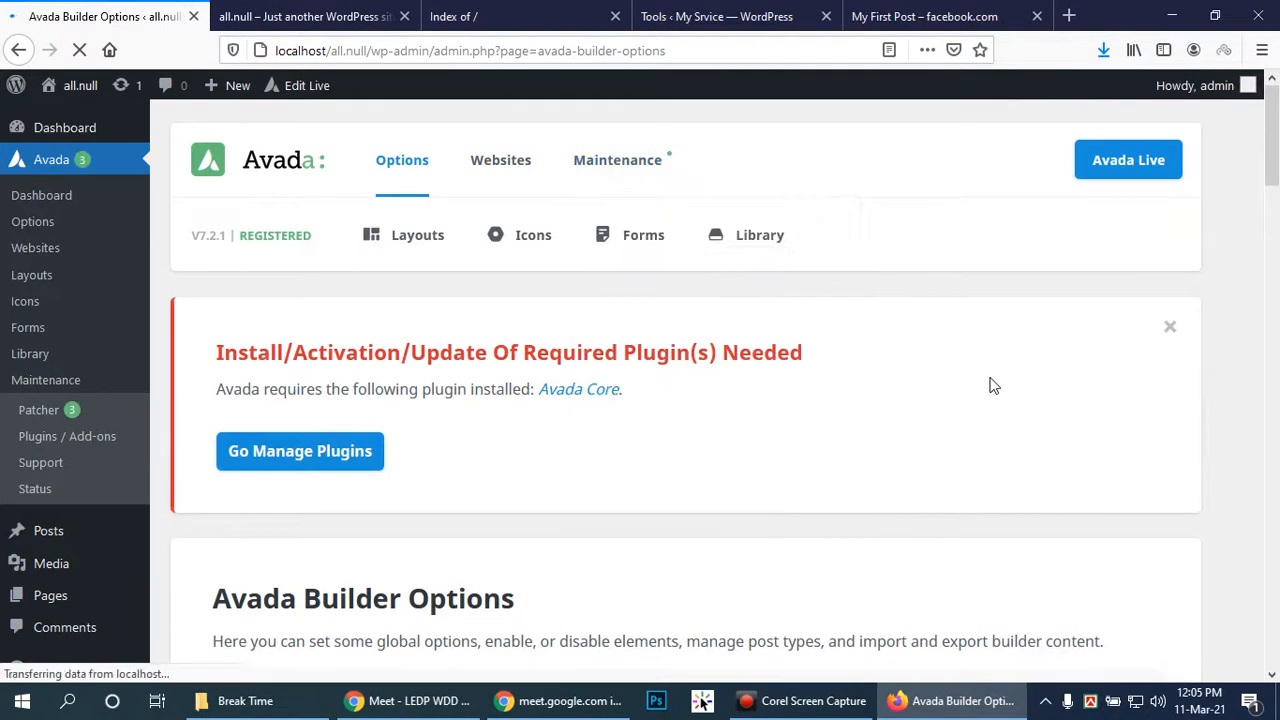
# Enable the builder for Landing Page and Template post types and save the options
pyautogui.scroll(-7, 851, 373)
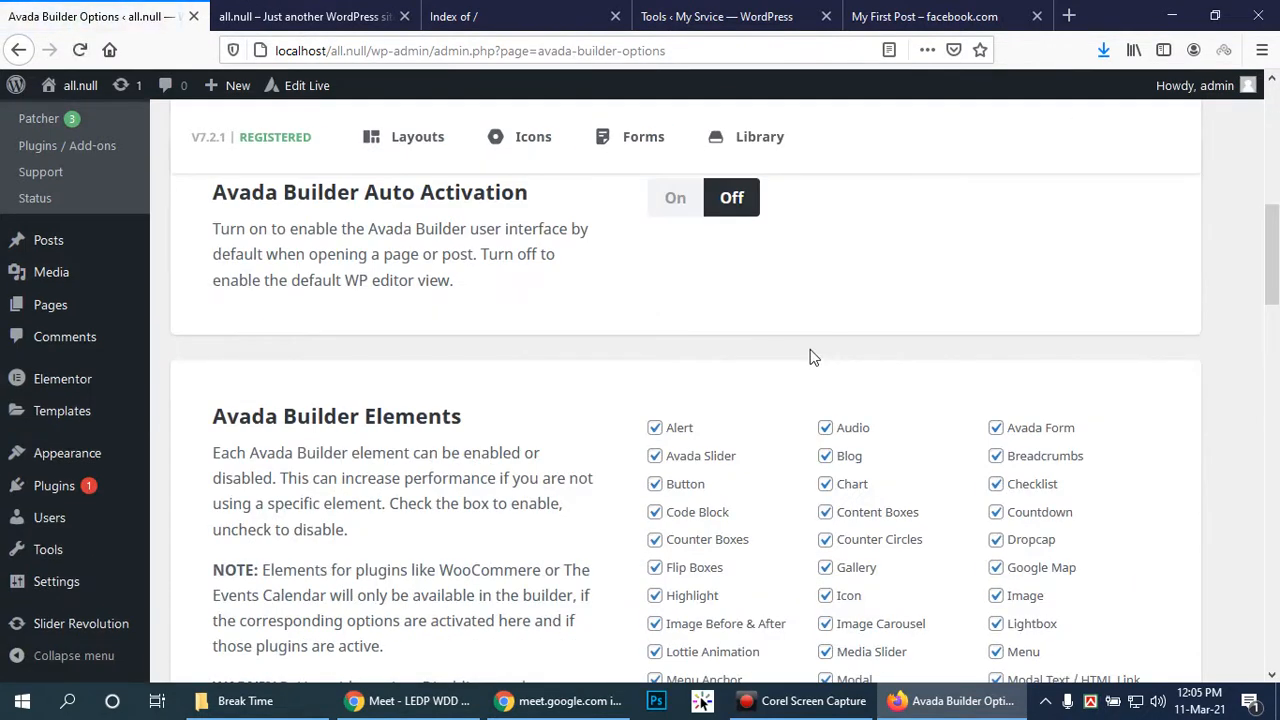
pyautogui.scroll(-5, 800, 338)
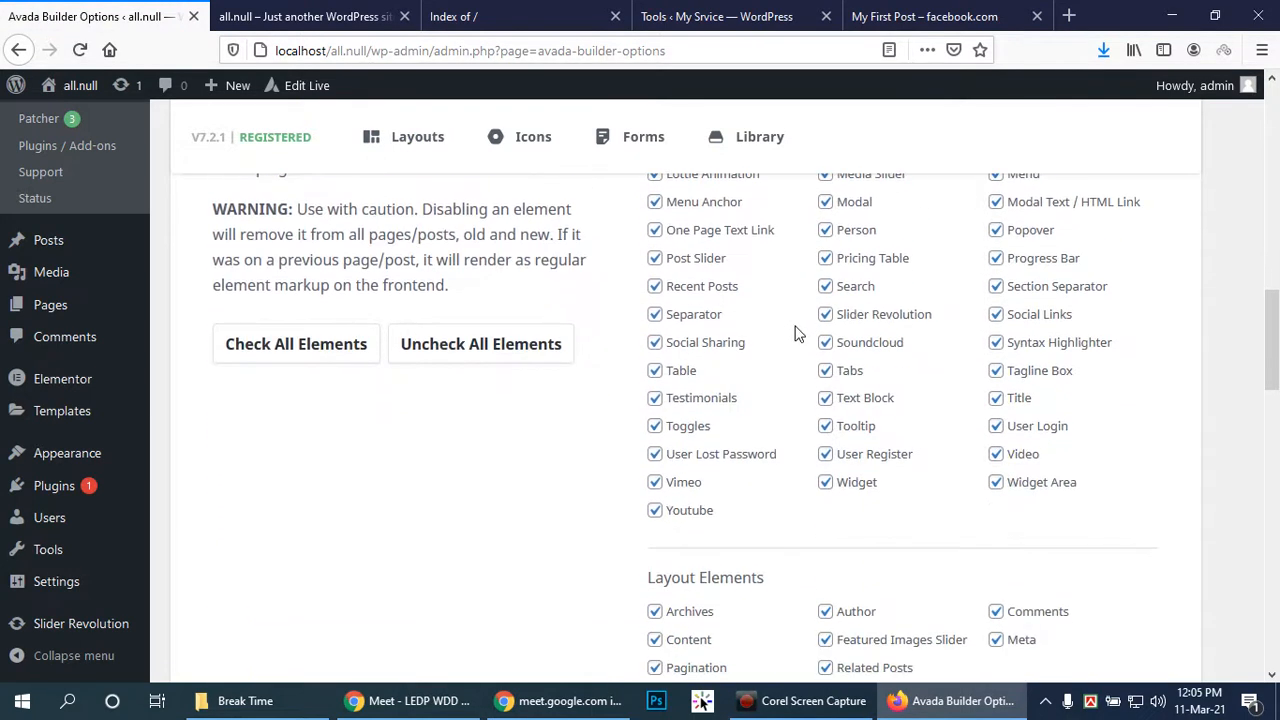
pyautogui.scroll(-7, 797, 333)
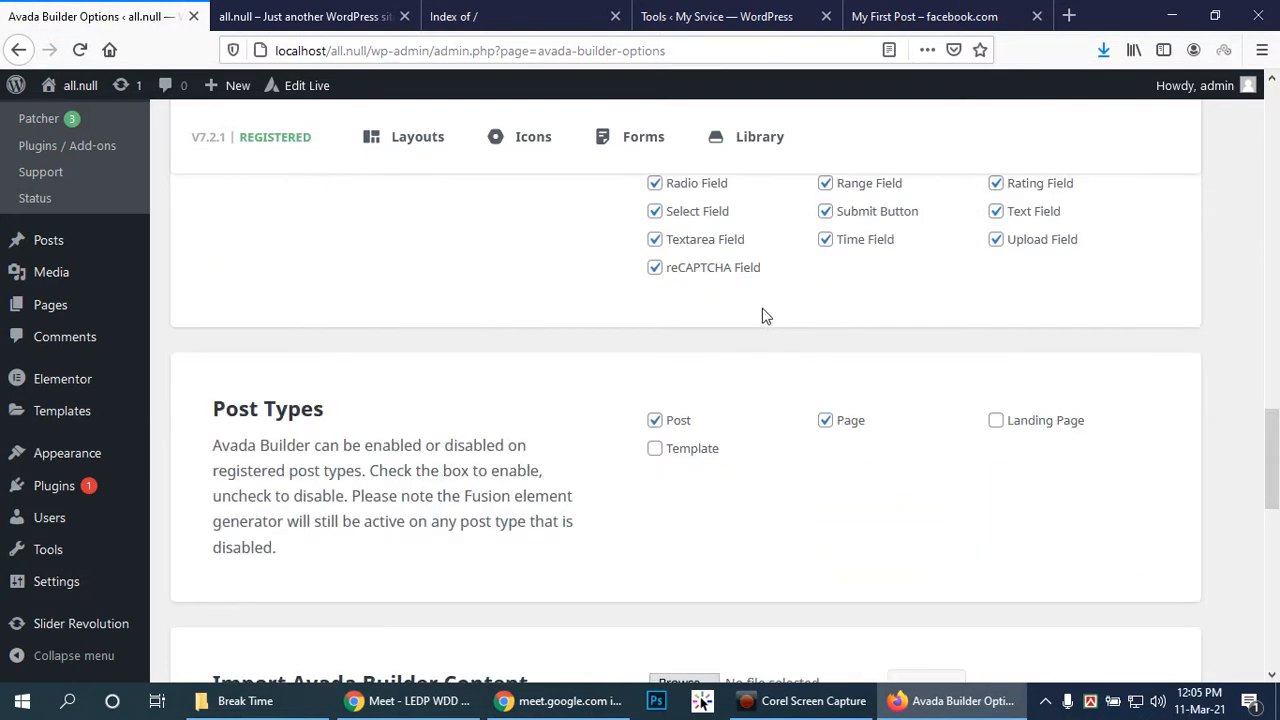
pyautogui.click(996, 422)
pyautogui.click(656, 450)
pyautogui.scroll(-2, 866, 494)
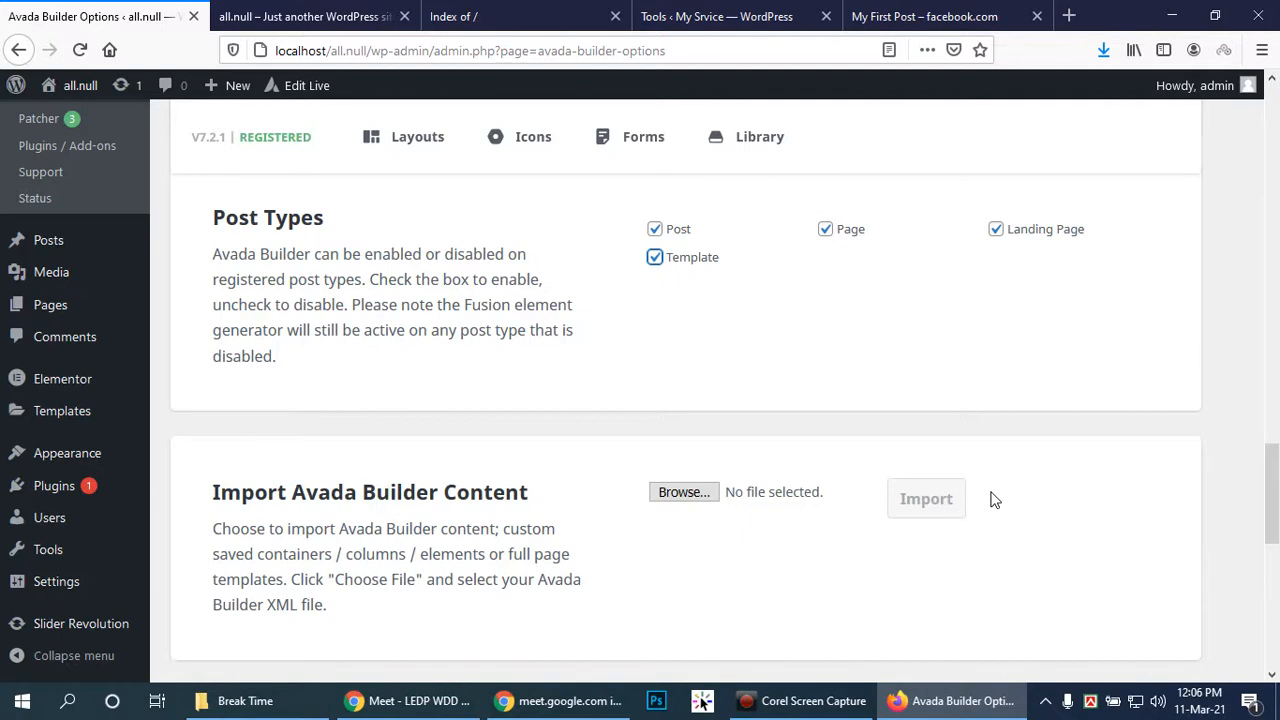
pyautogui.scroll(-5, 991, 500)
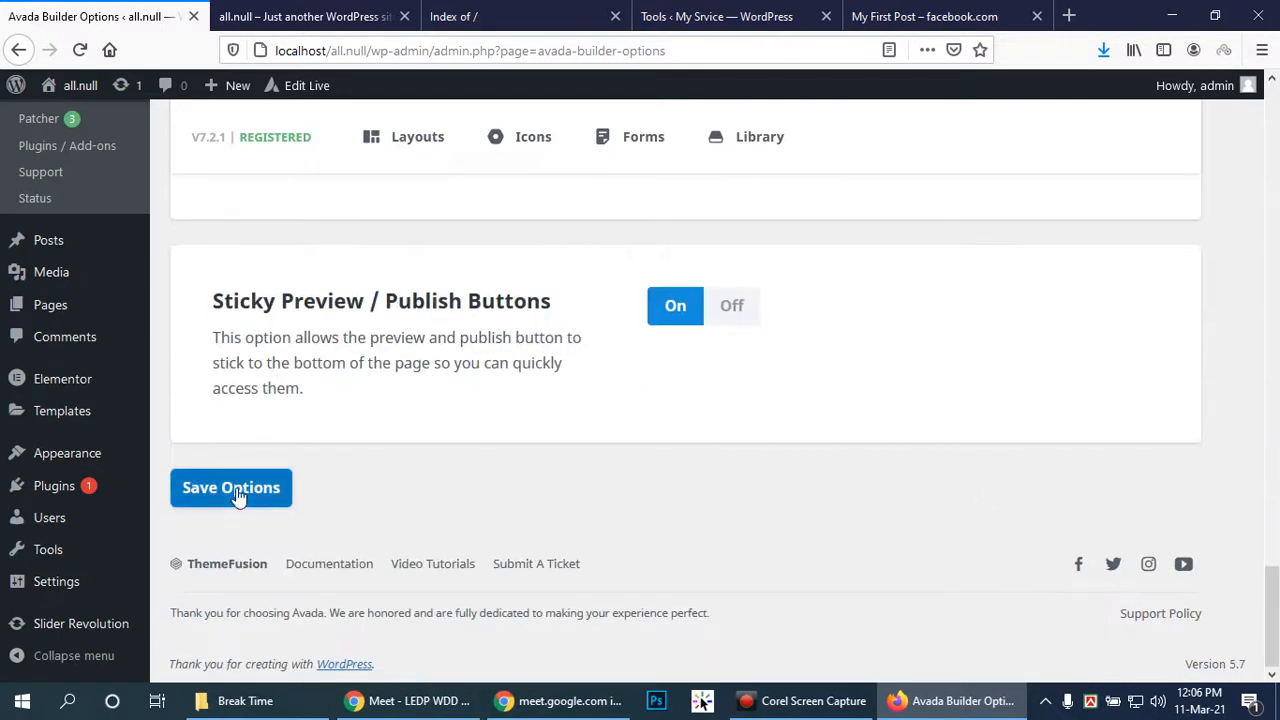
pyautogui.click(237, 495)
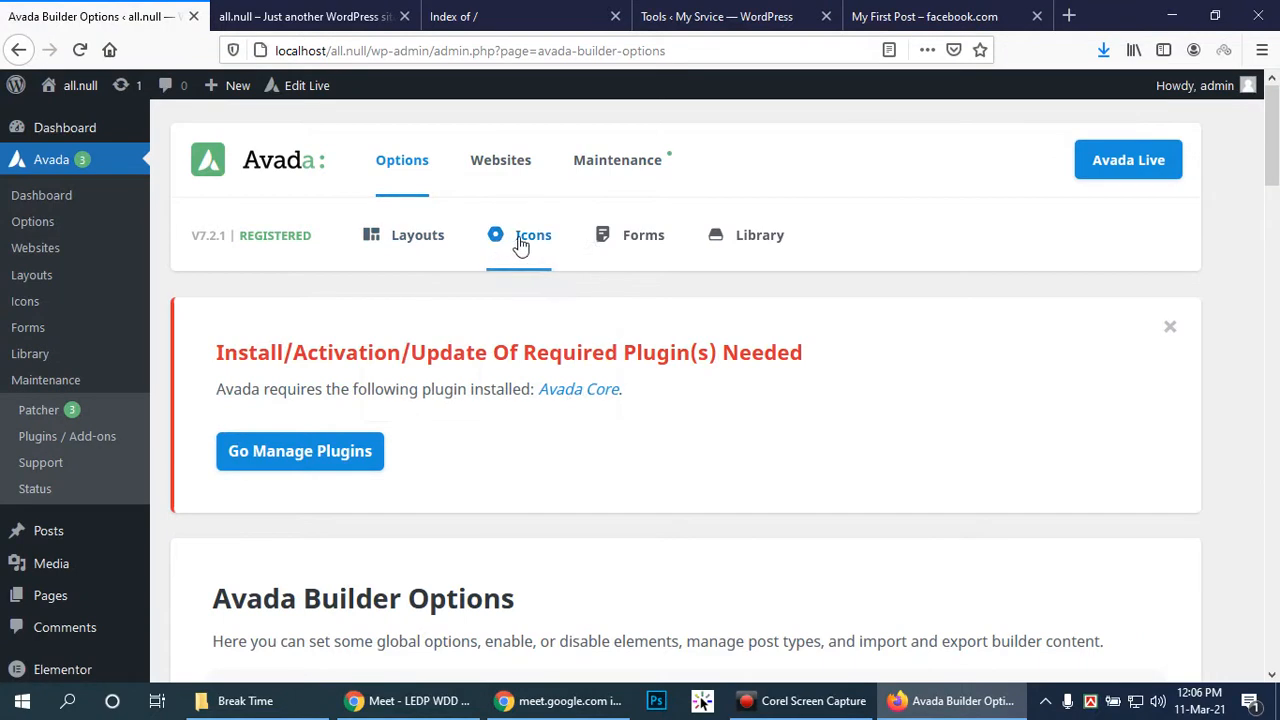
pyautogui.moveTo(648, 238)
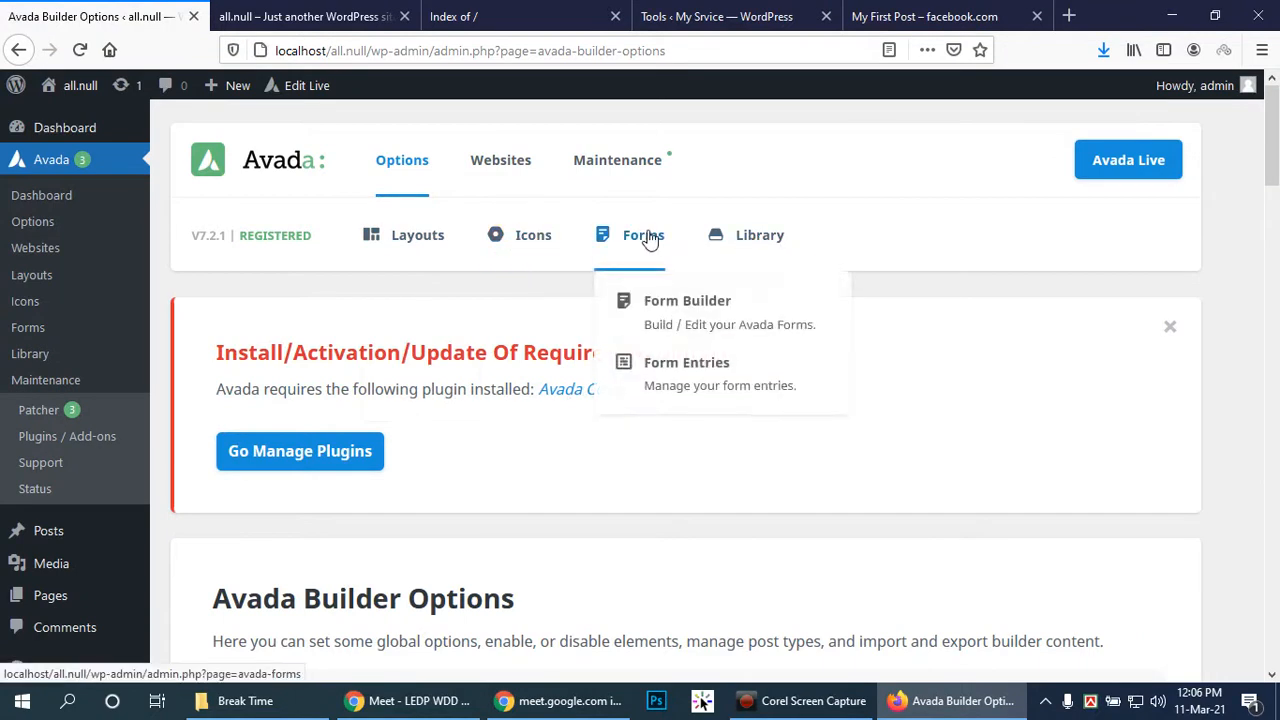
pyautogui.moveTo(586, 157)
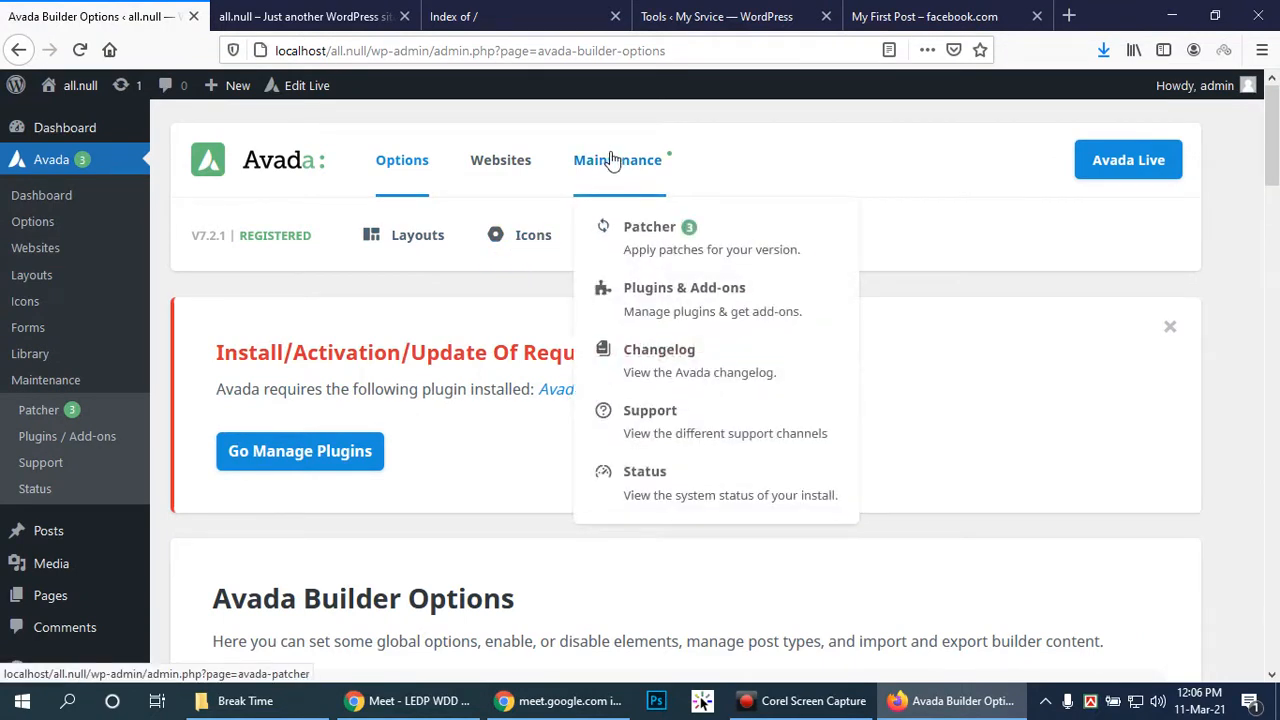
pyautogui.click(490, 172)
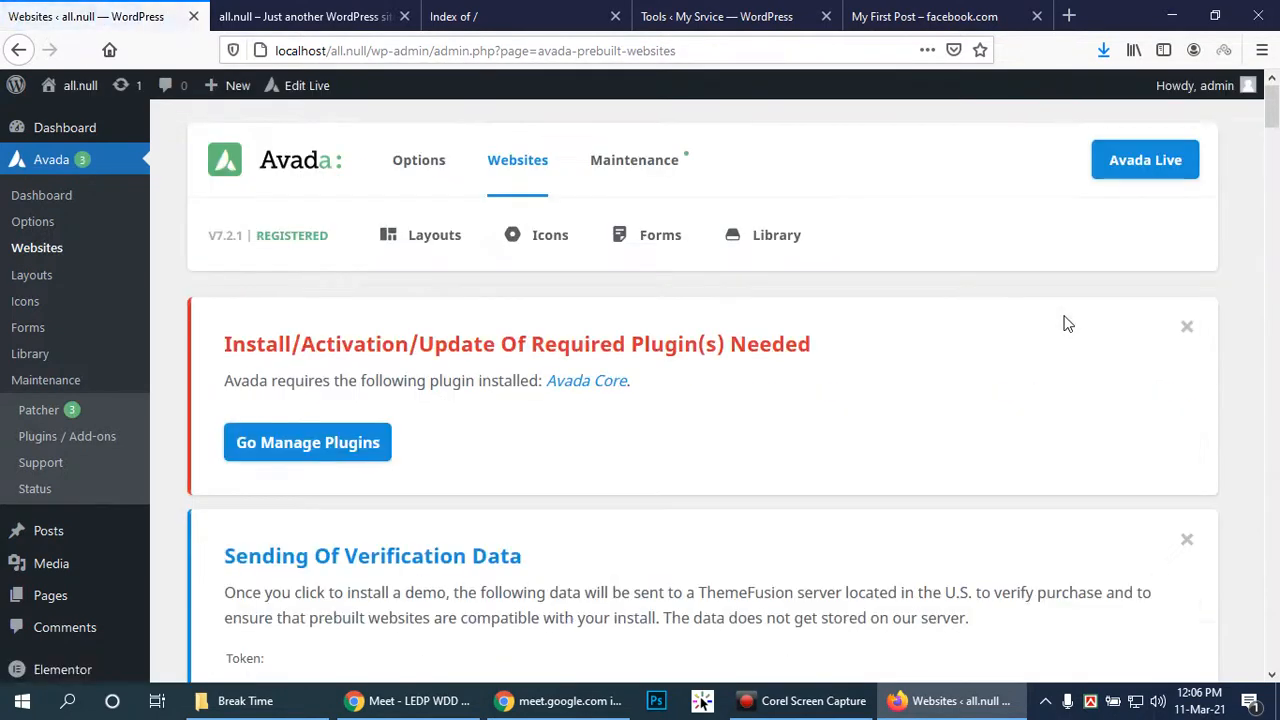
pyautogui.scroll(-10, 611, 378)
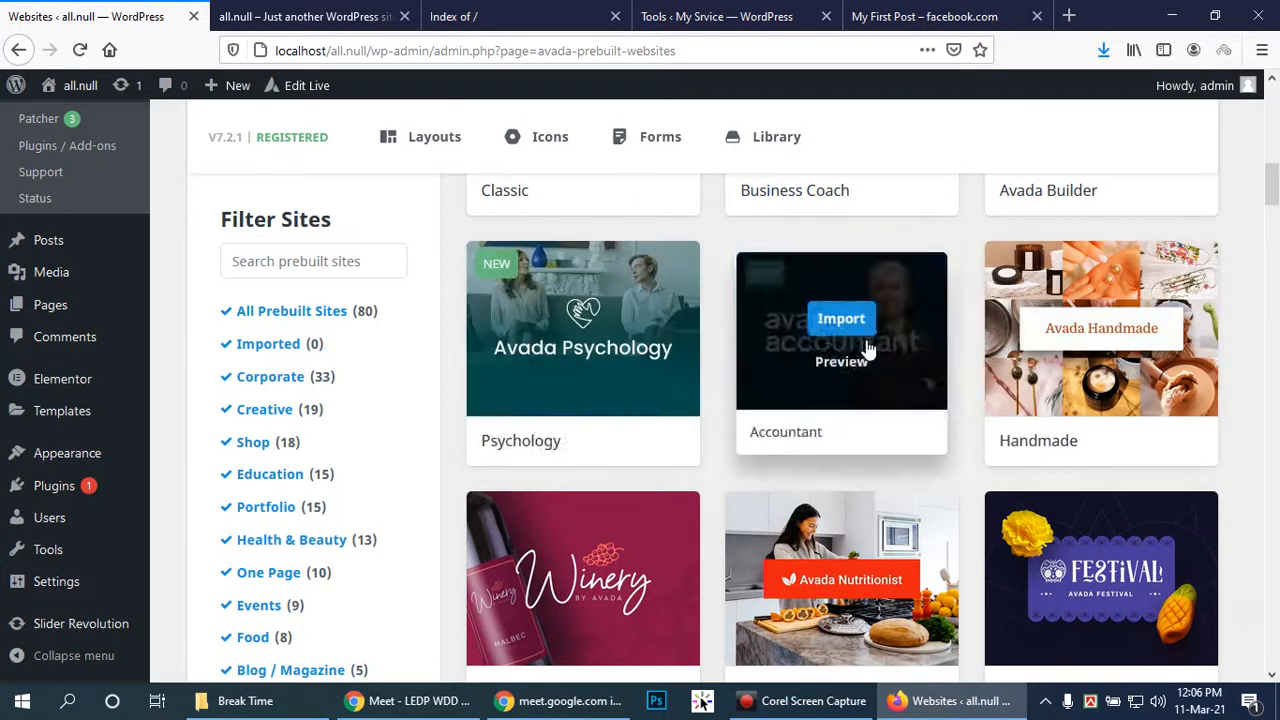
pyautogui.scroll(3, 855, 330)
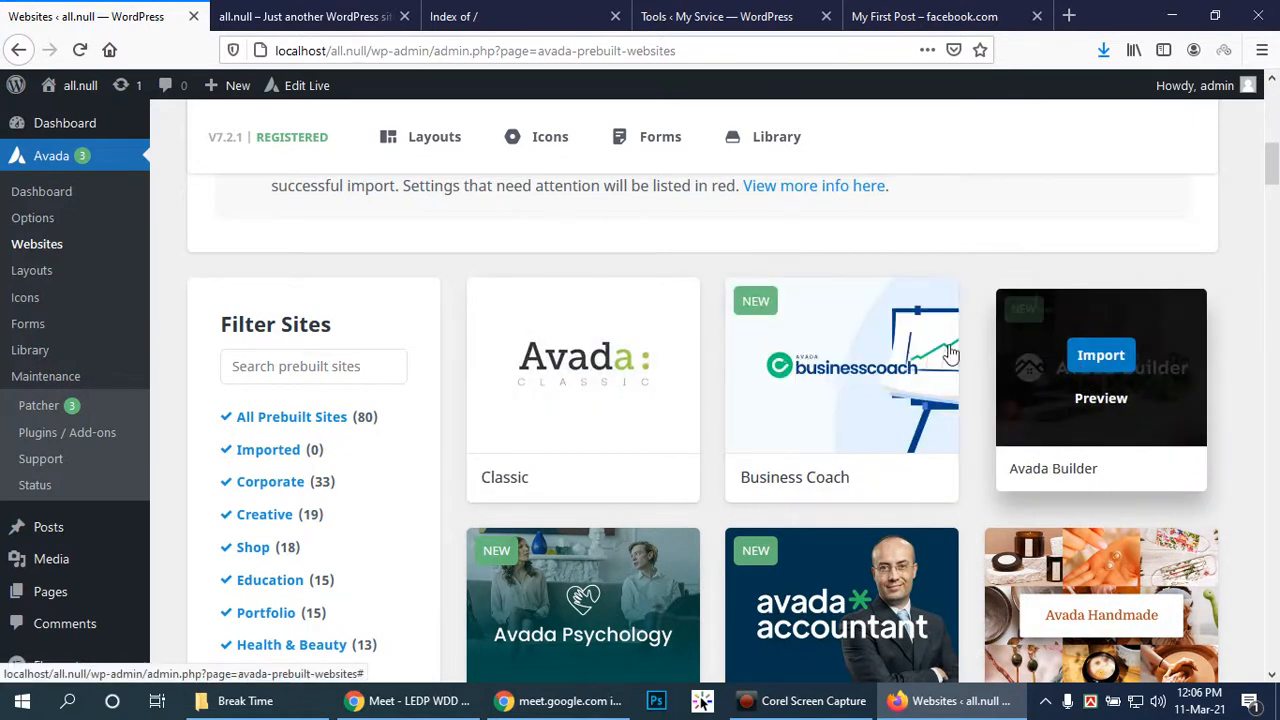
# Import Business Coach with All content, accept the warning, then open its Live Preview
pyautogui.click(836, 355)
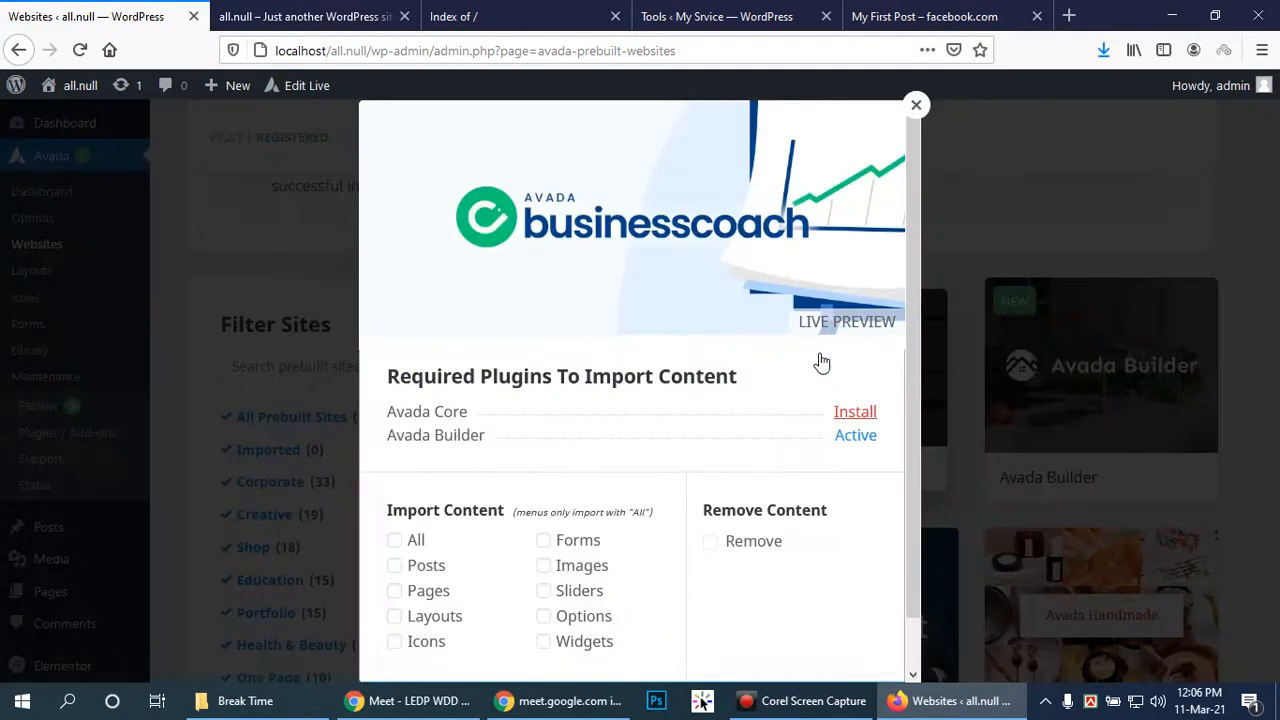
pyautogui.scroll(-1, 794, 352)
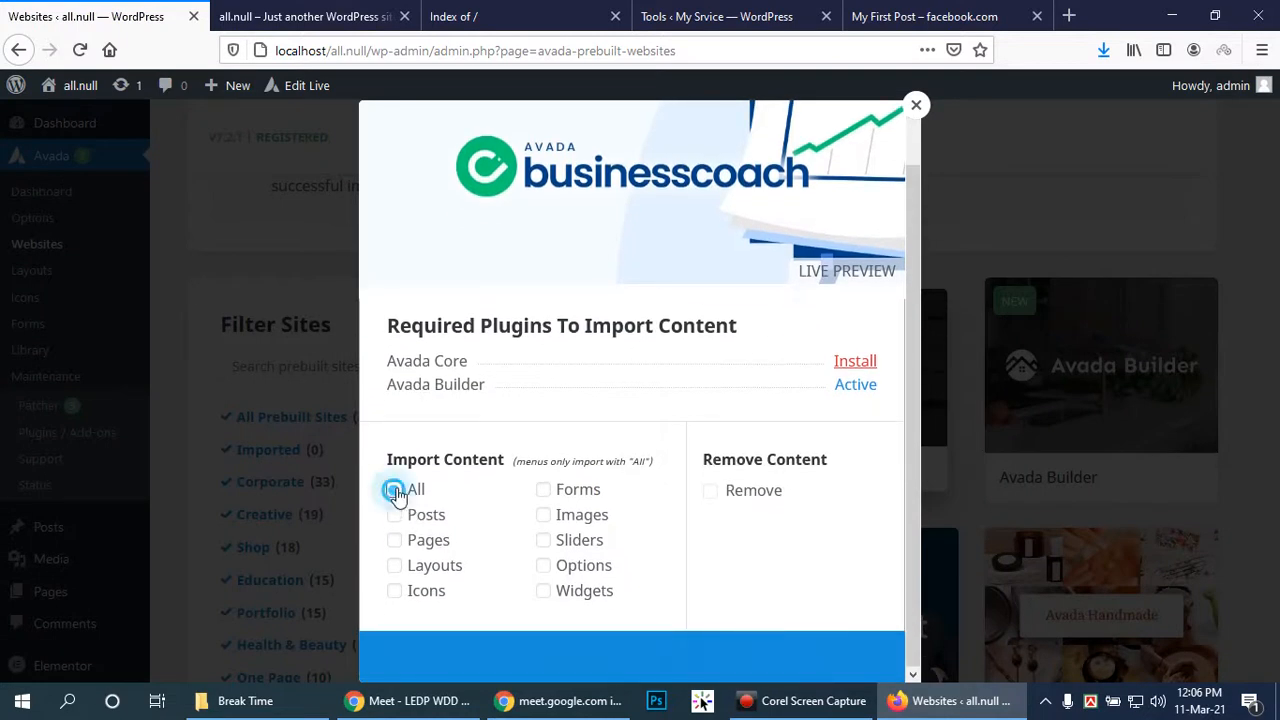
pyautogui.click(395, 490)
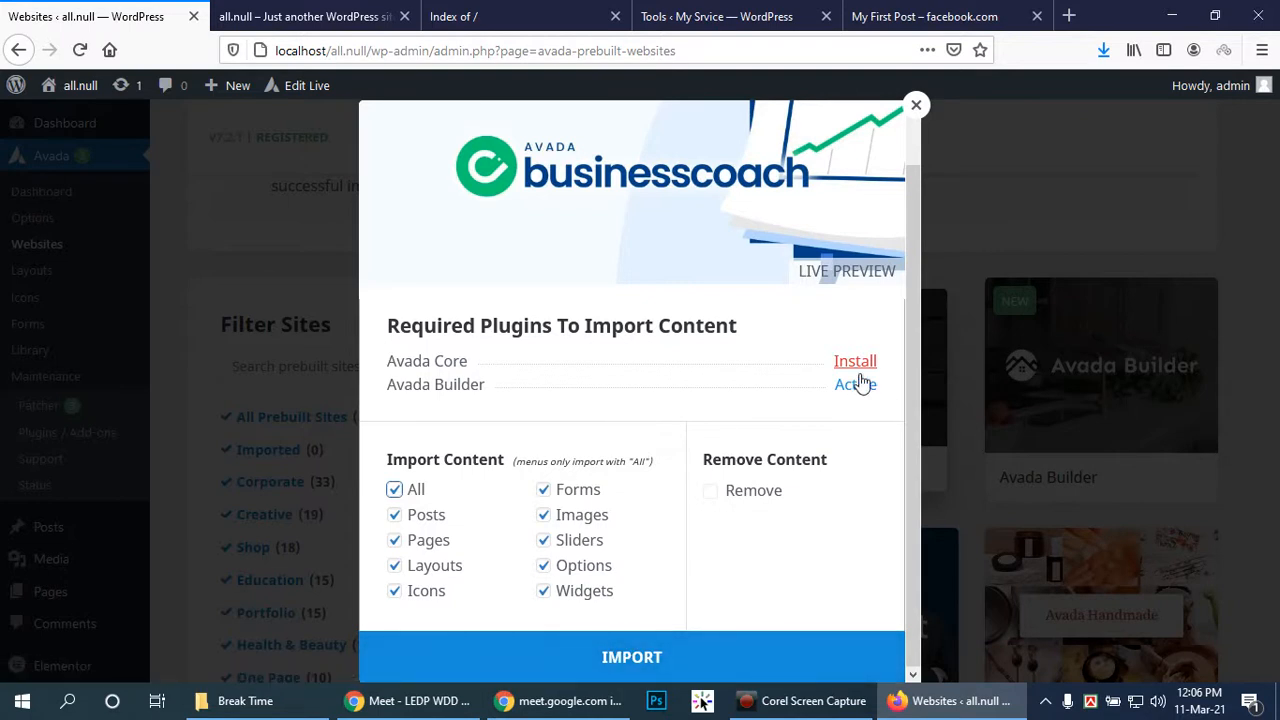
pyautogui.click(655, 657)
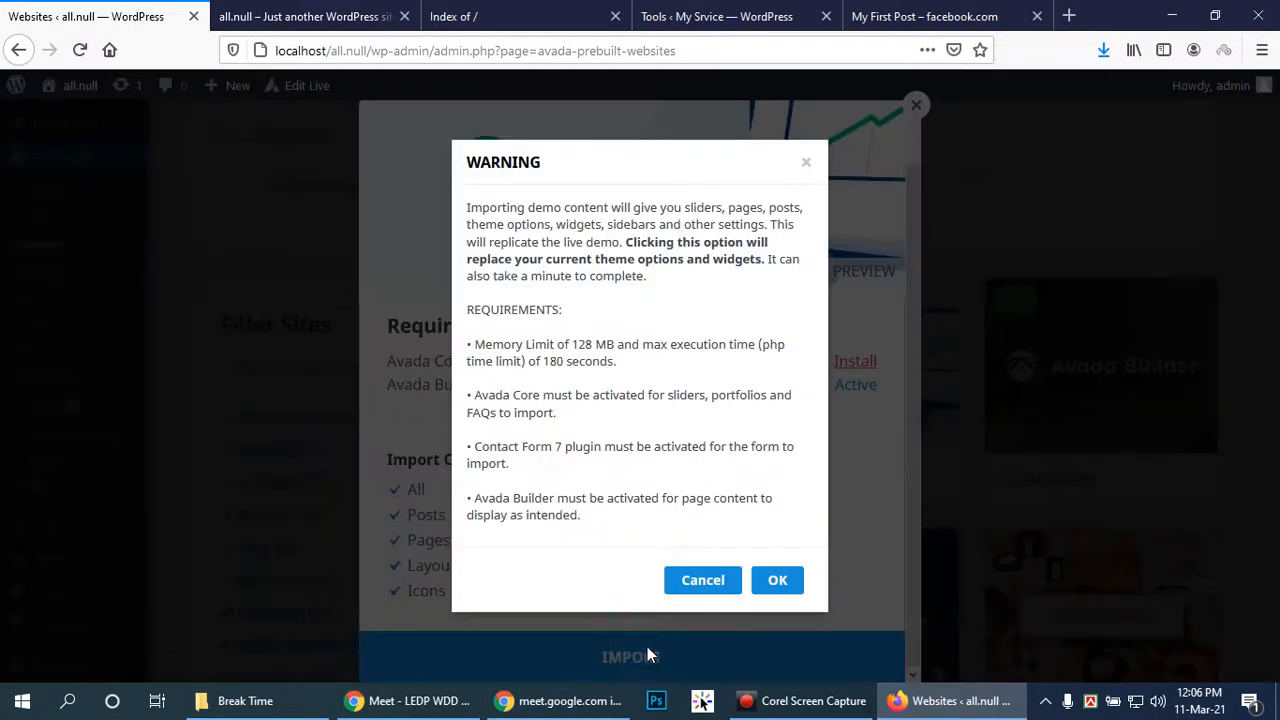
pyautogui.click(776, 582)
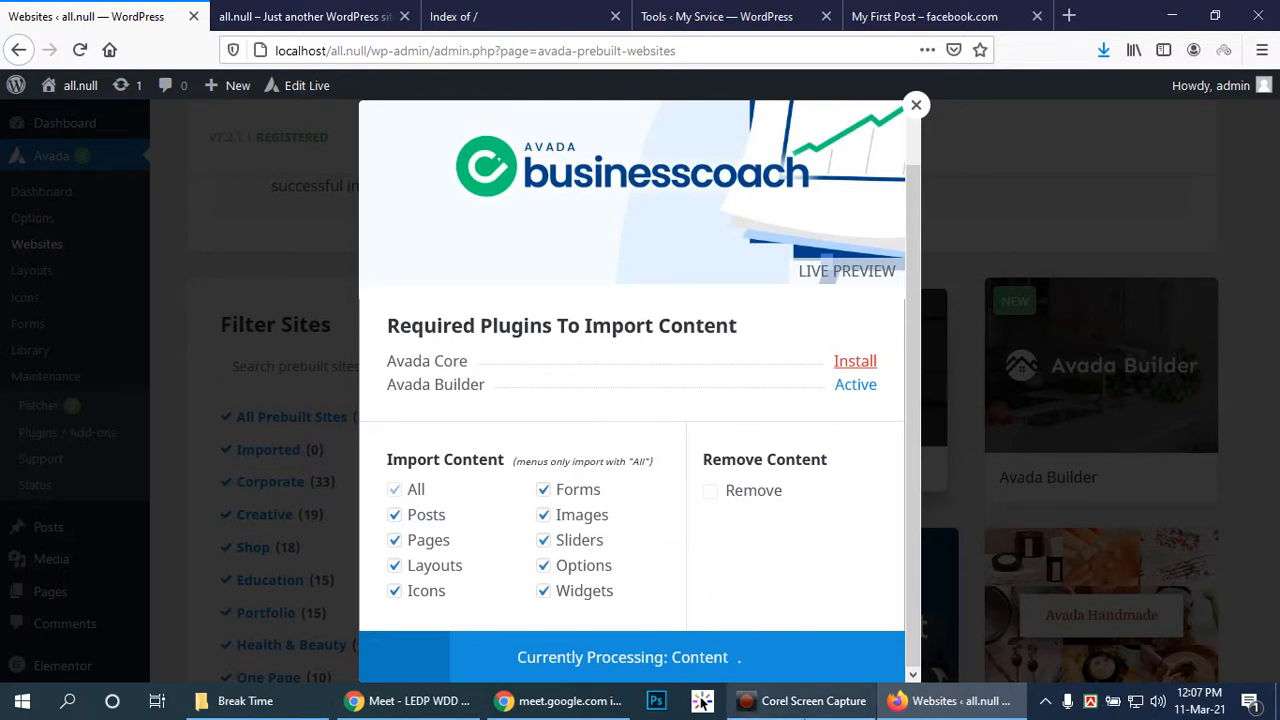
pyautogui.click(847, 270)
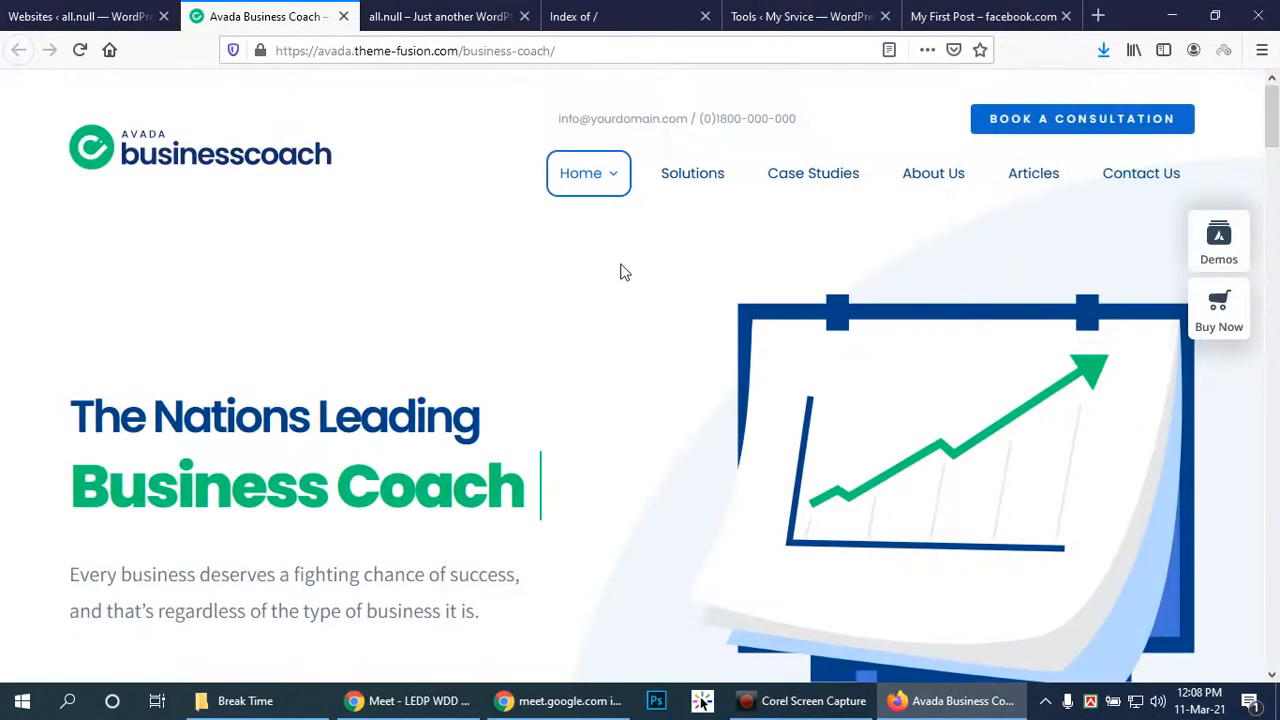
pyautogui.scroll(-10, 629, 264)
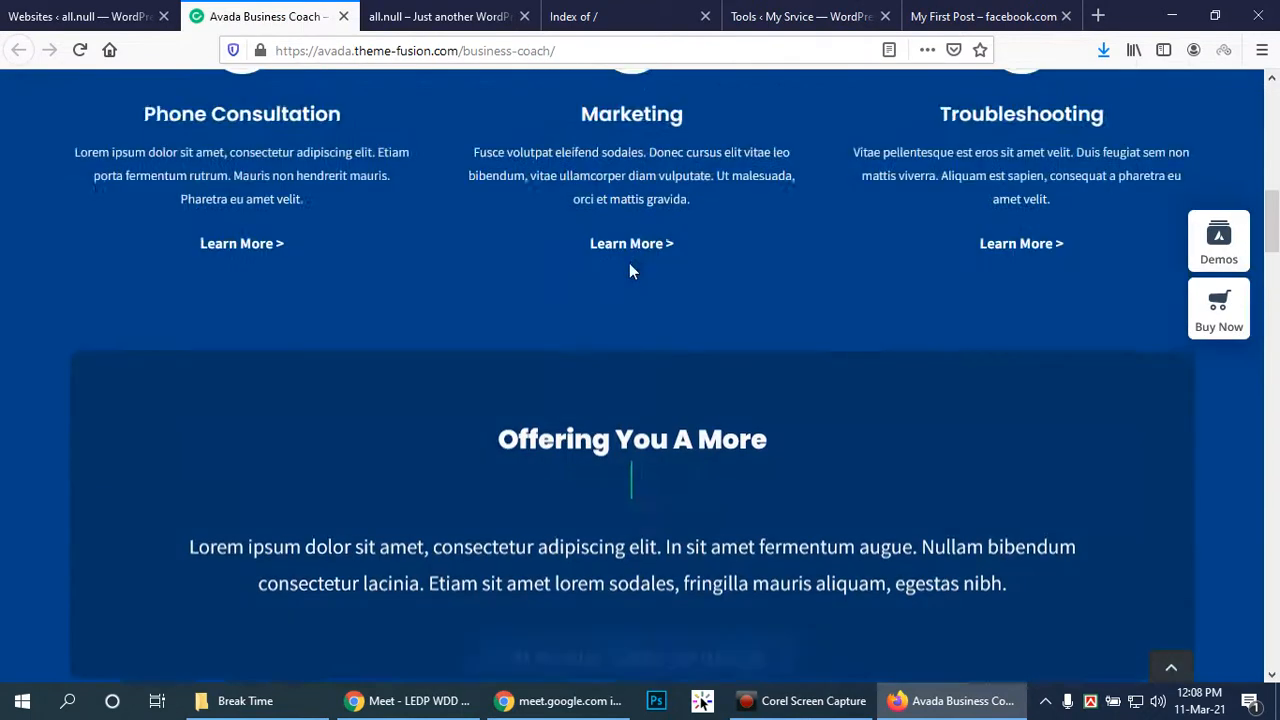
pyautogui.scroll(-10, 629, 270)
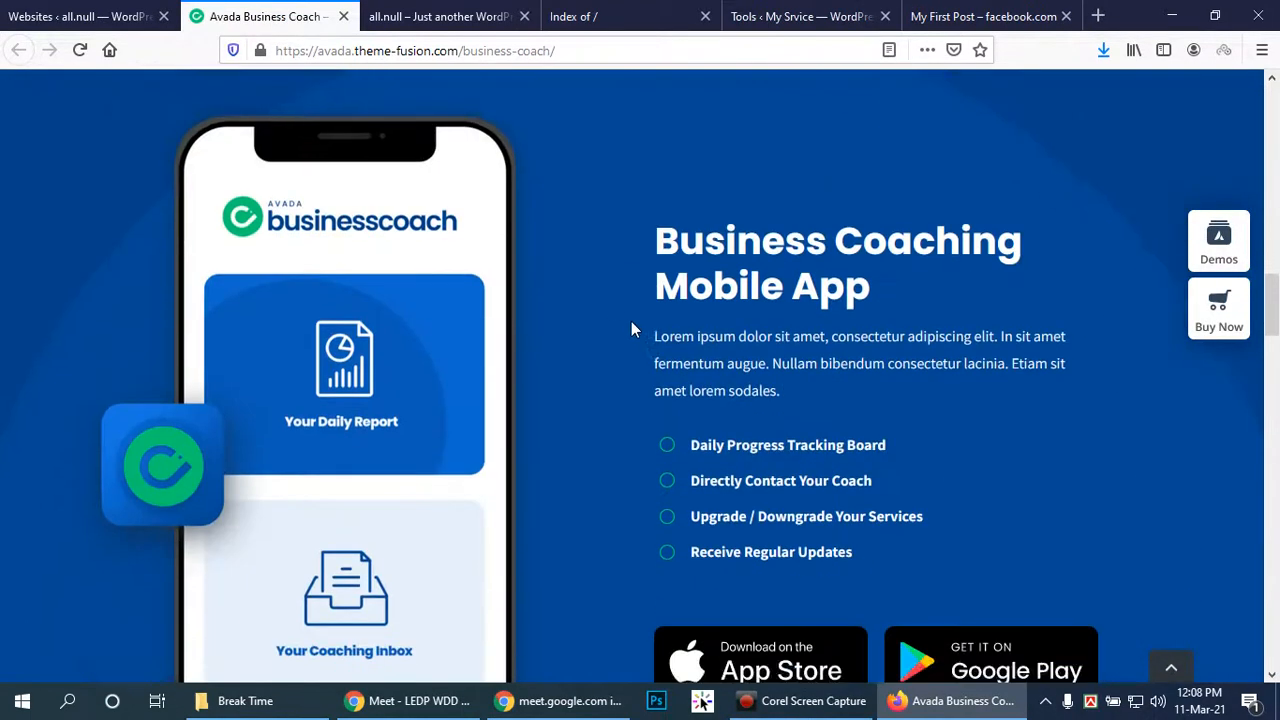
pyautogui.scroll(-12, 660, 326)
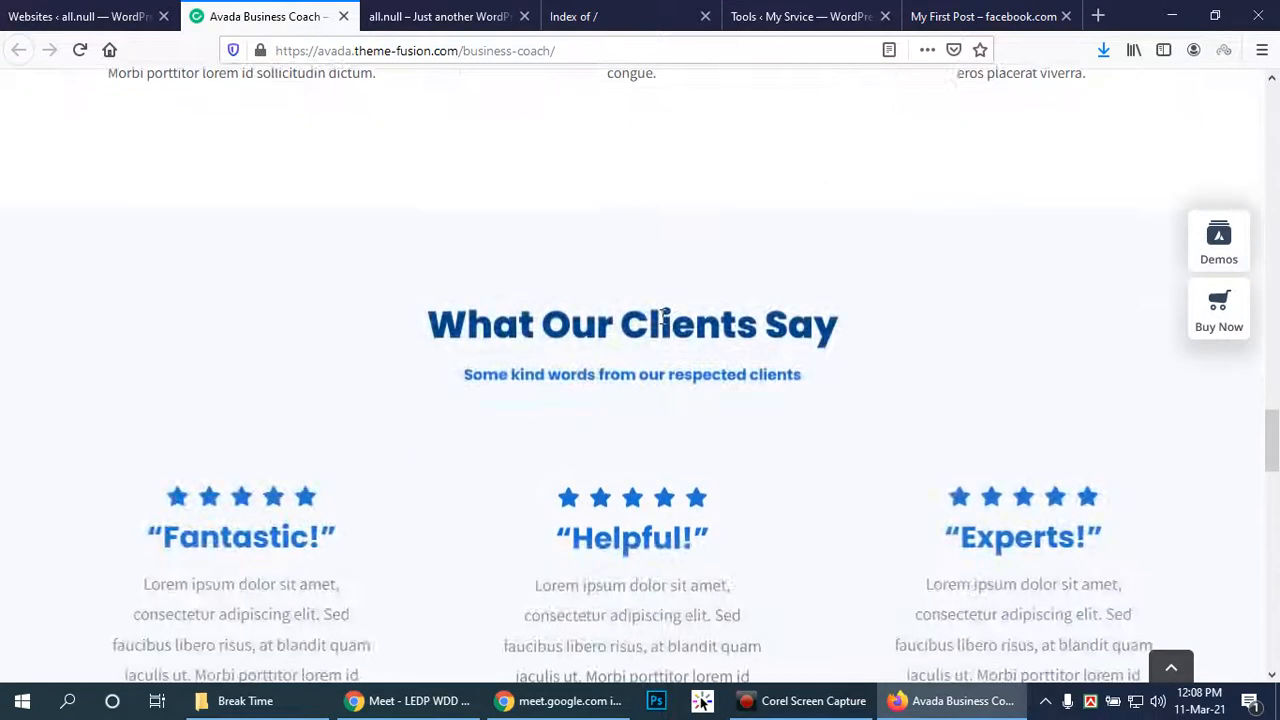
pyautogui.scroll(-10, 660, 324)
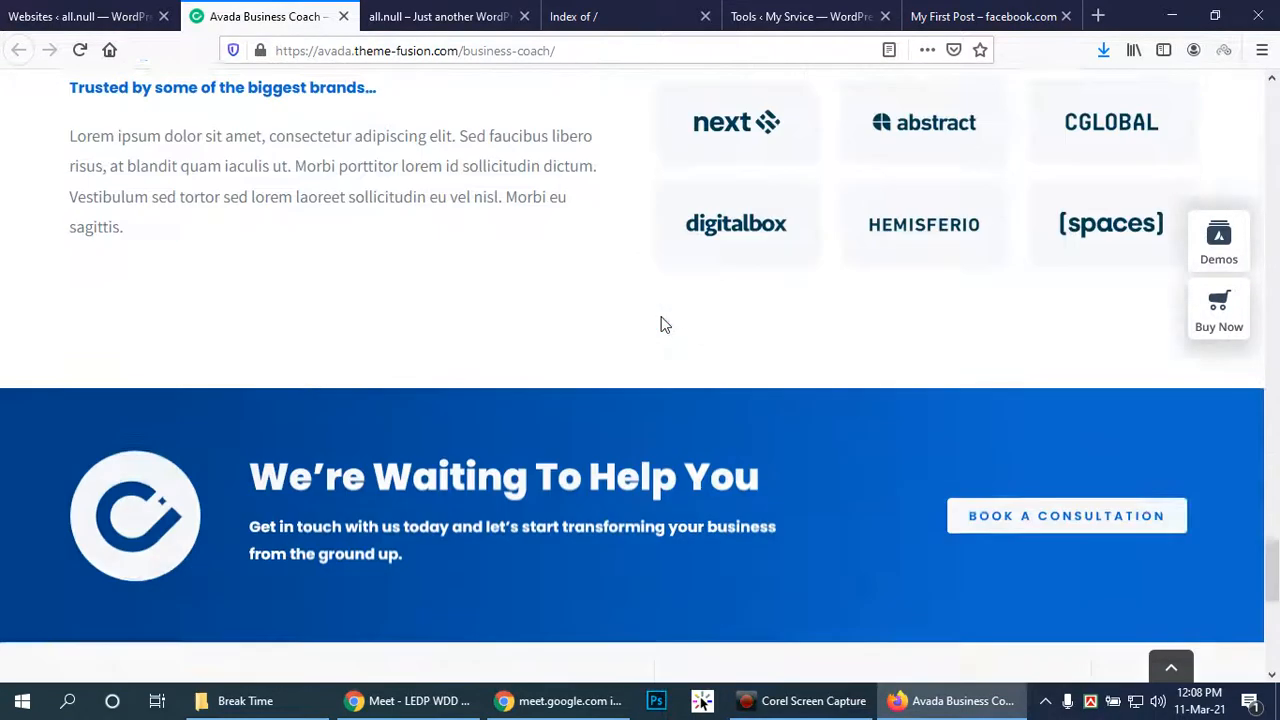
pyautogui.scroll(-3, 660, 324)
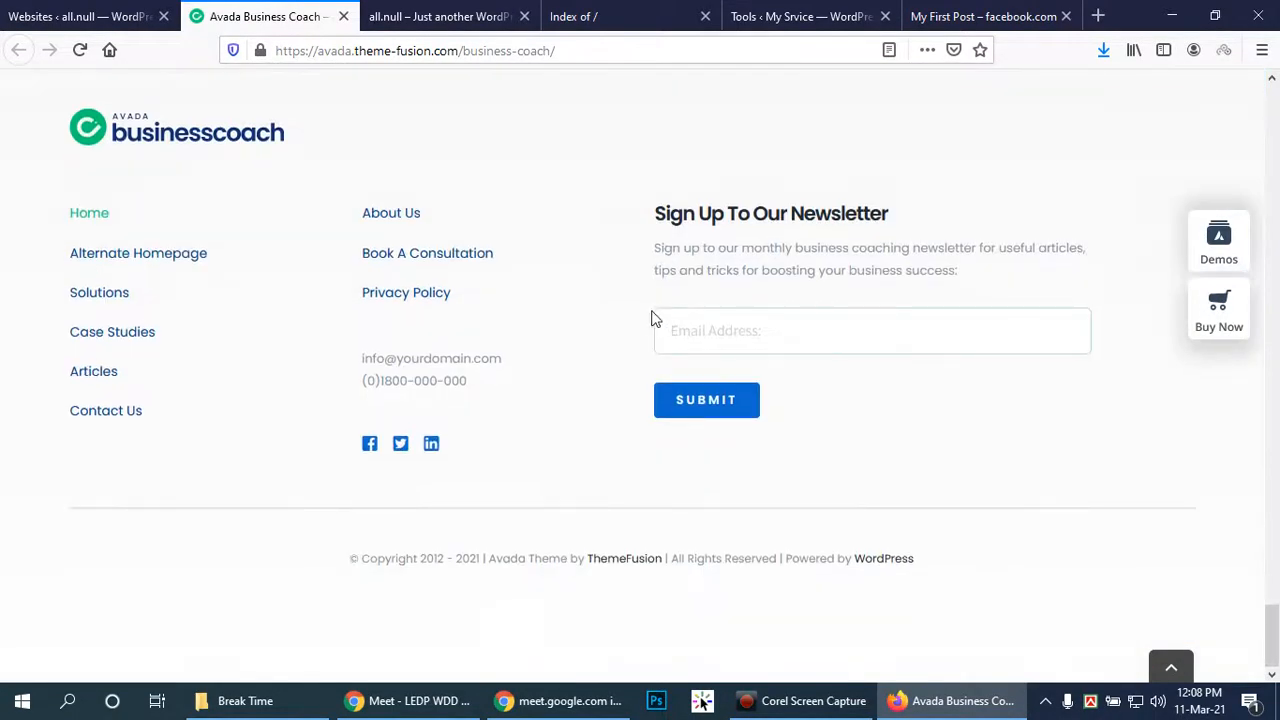
pyautogui.scroll(20, 655, 315)
pyautogui.scroll(15, 655, 318)
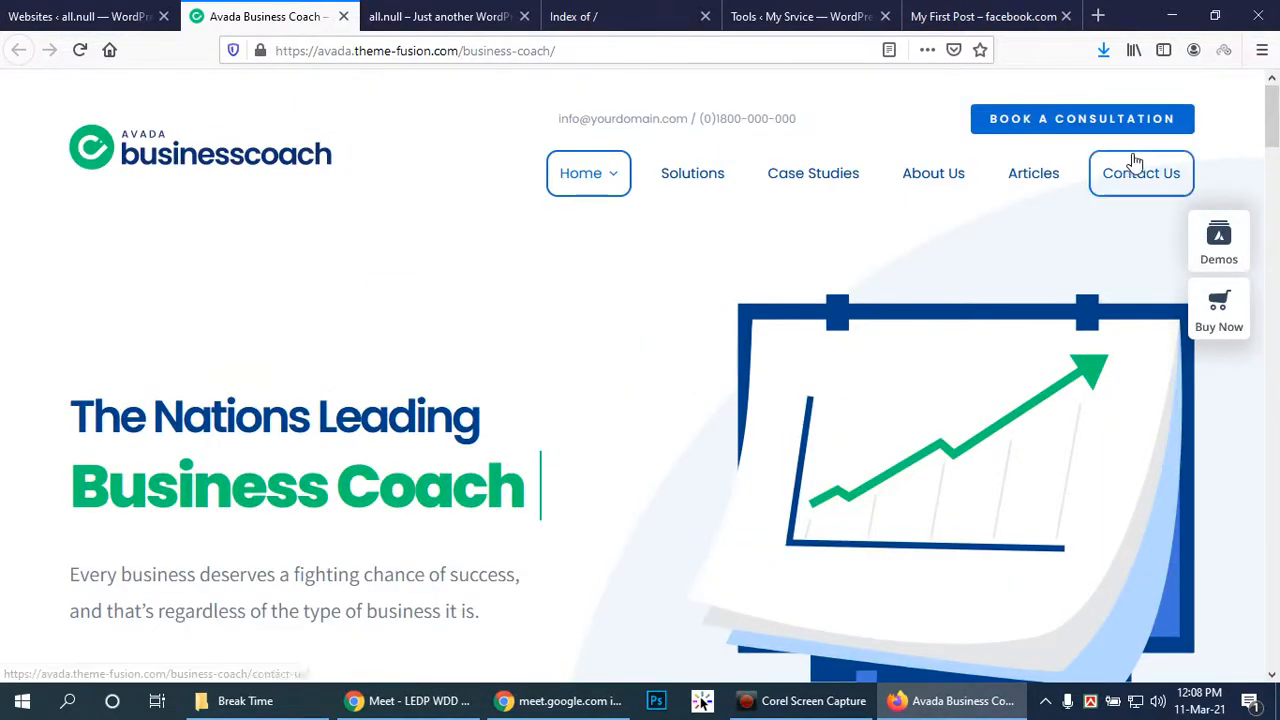
# Reopen the Business Coach import details on the prebuilt websites page and close them with DONE
pyautogui.click(110, 15)
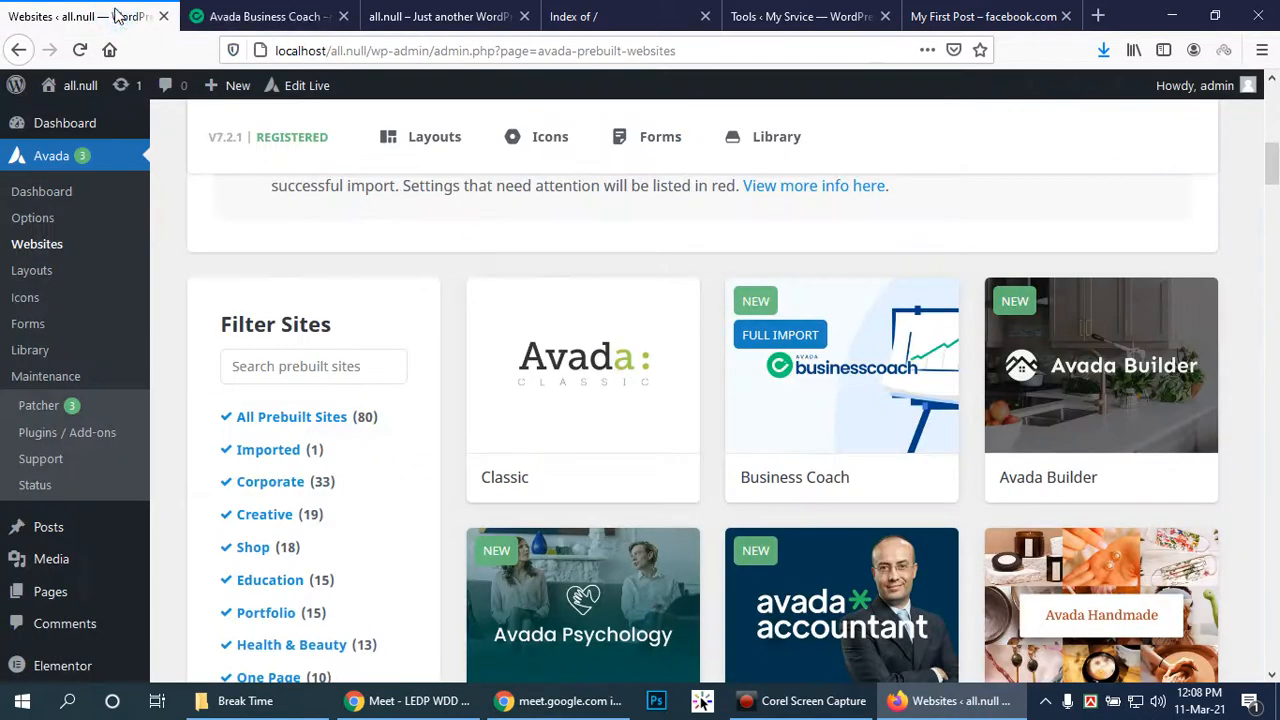
pyautogui.moveTo(848, 362)
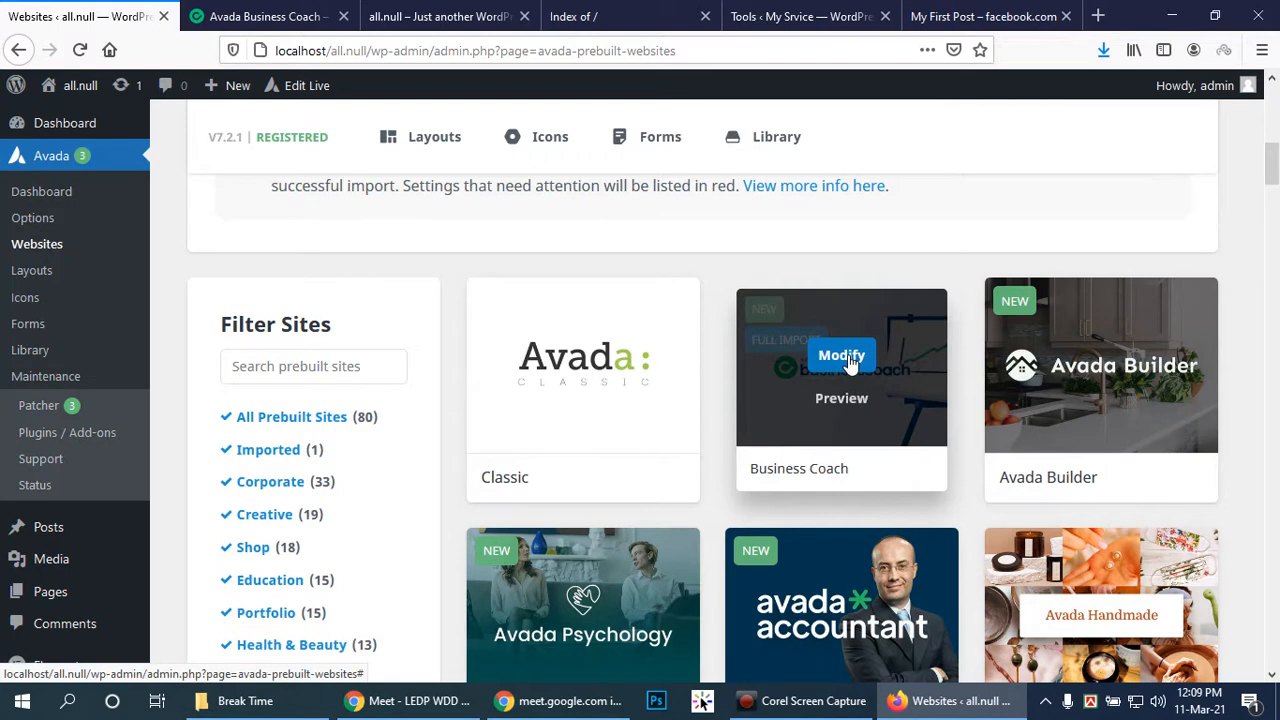
pyautogui.click(843, 357)
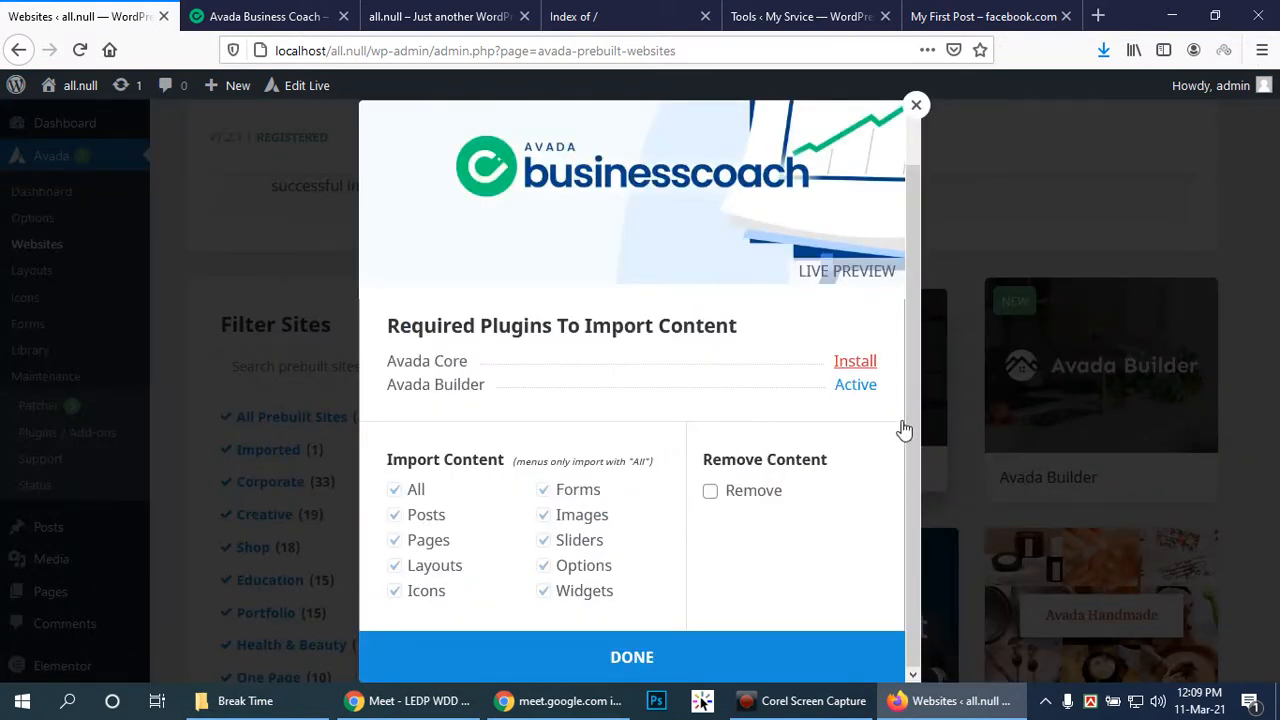
pyautogui.click(648, 657)
pyautogui.moveTo(862, 362)
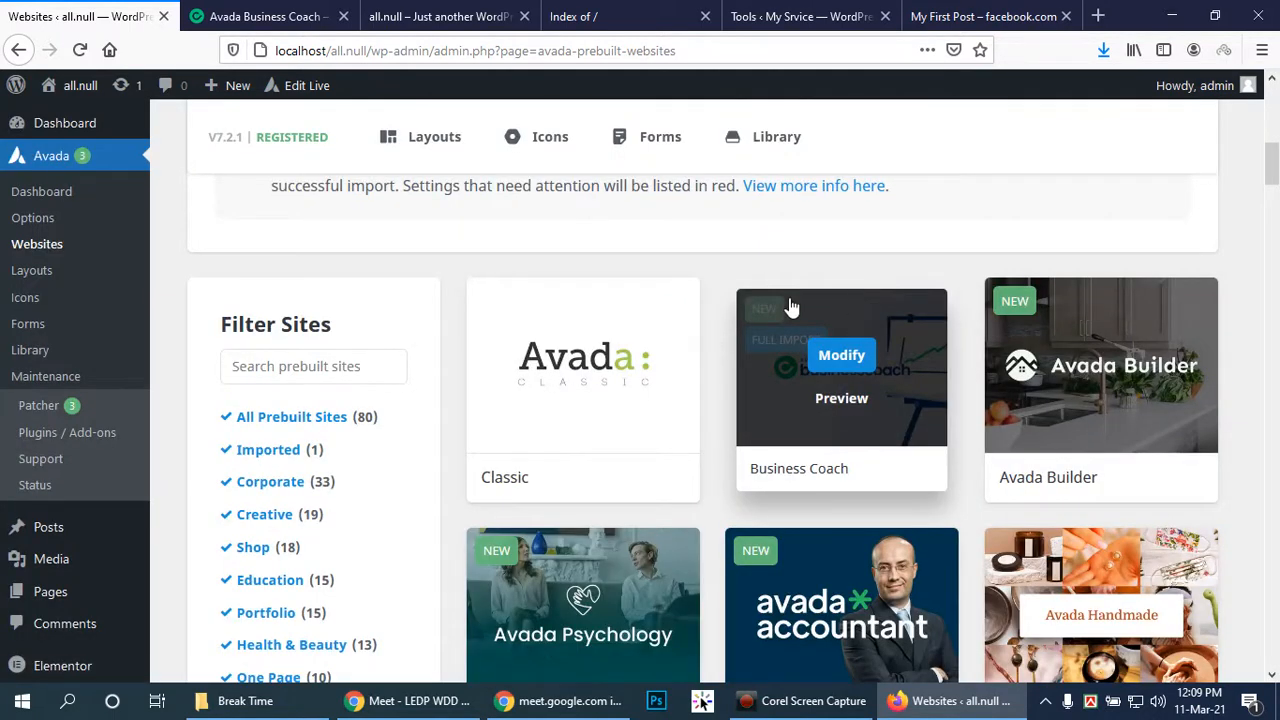
# Go to the Avada dashboard of the site now titled Avada Business Coach
pyautogui.scroll(3, 223, 181)
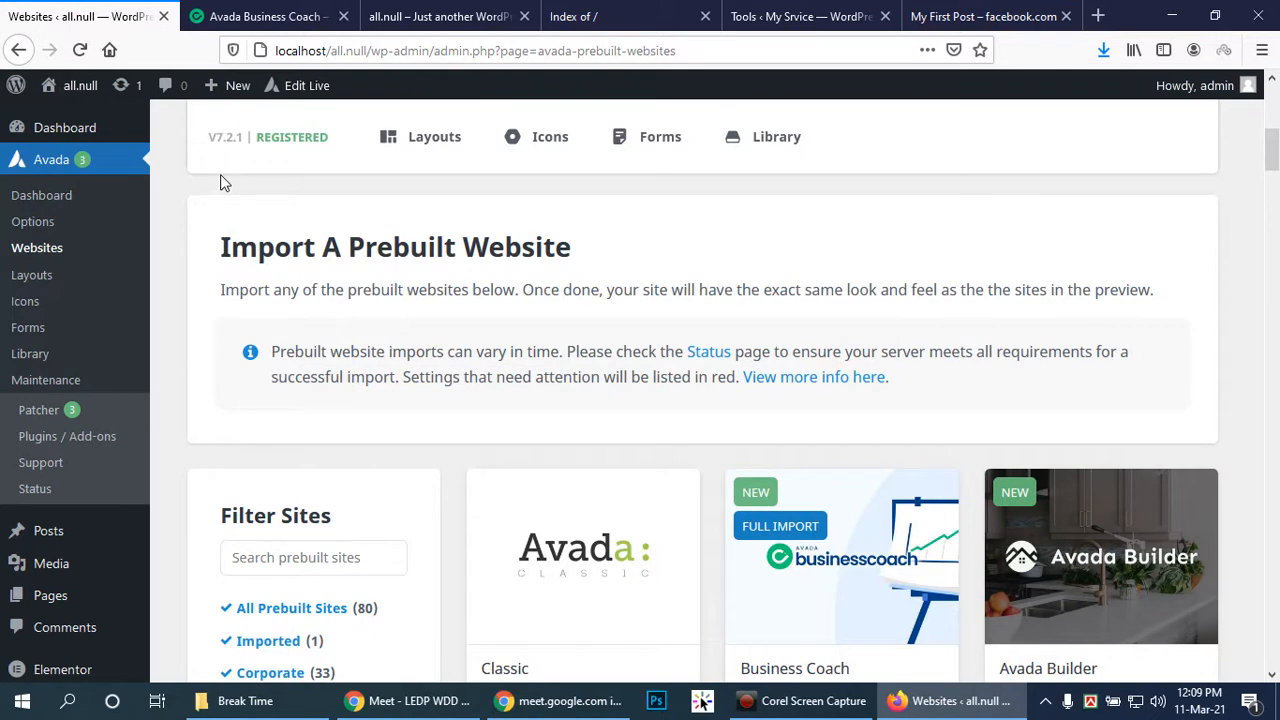
pyautogui.click(262, 16)
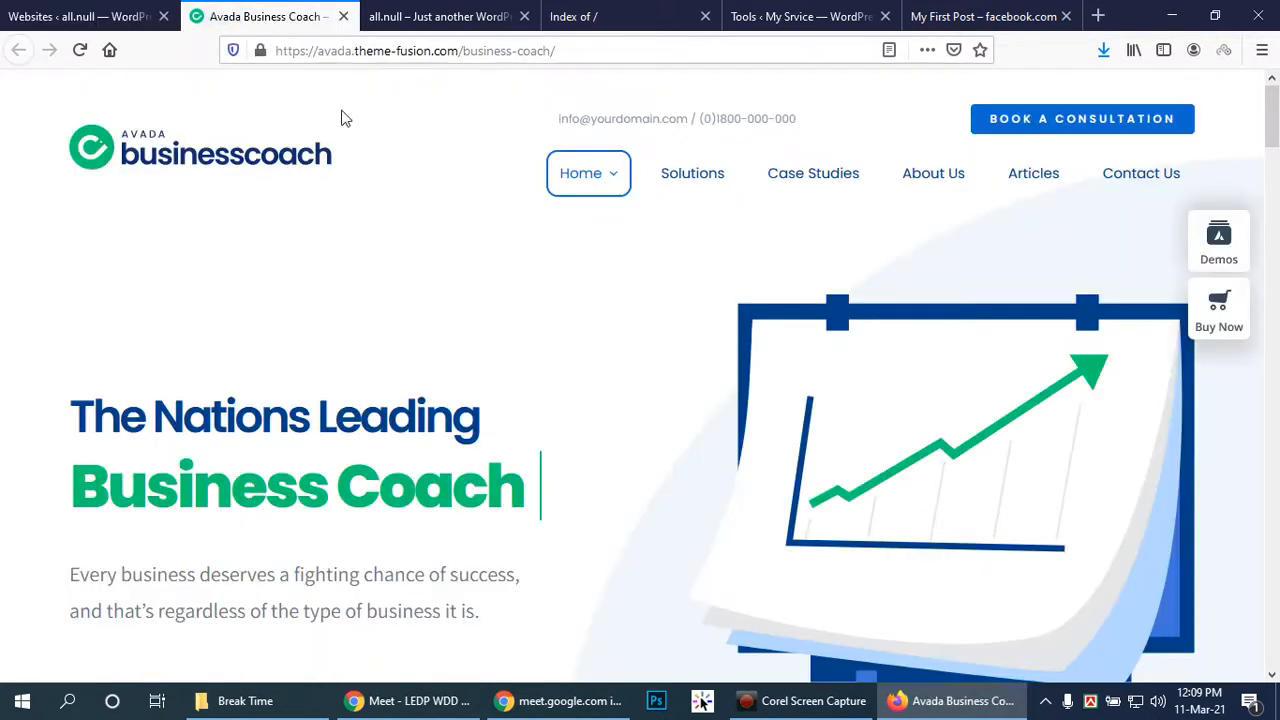
pyautogui.click(62, 10)
pyautogui.scroll(-5, 80, 450)
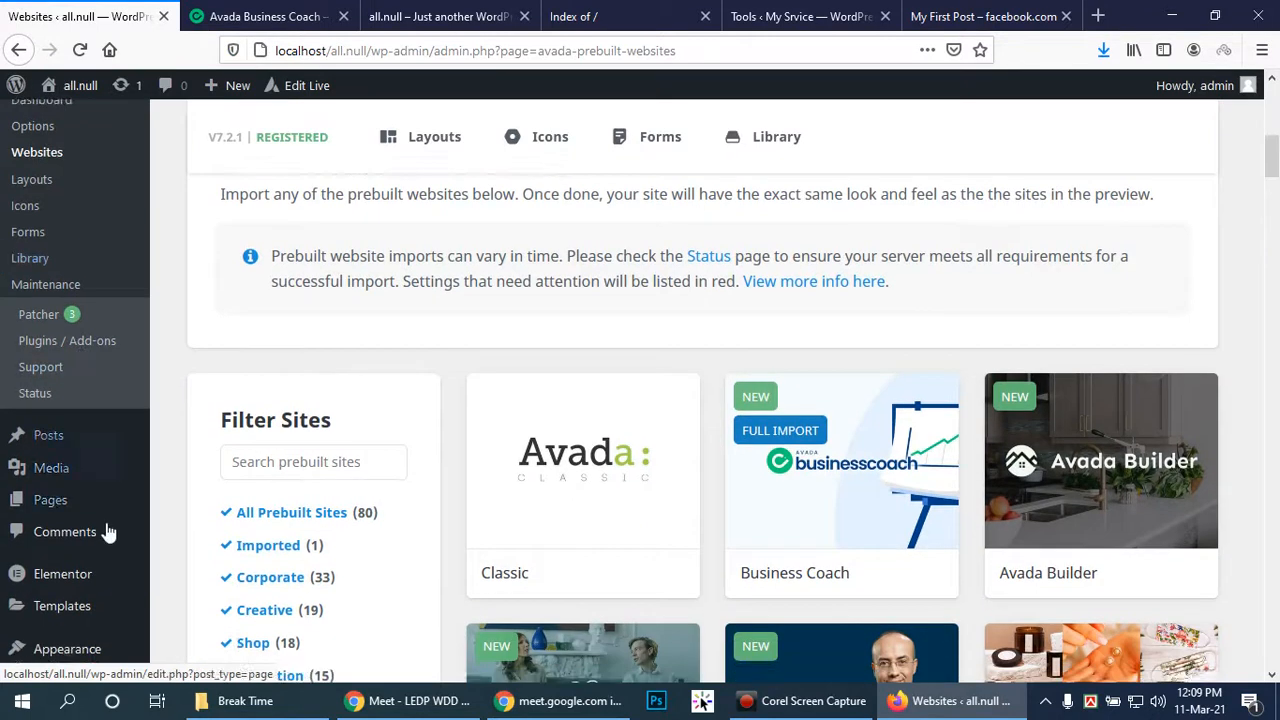
pyautogui.scroll(-5, 87, 545)
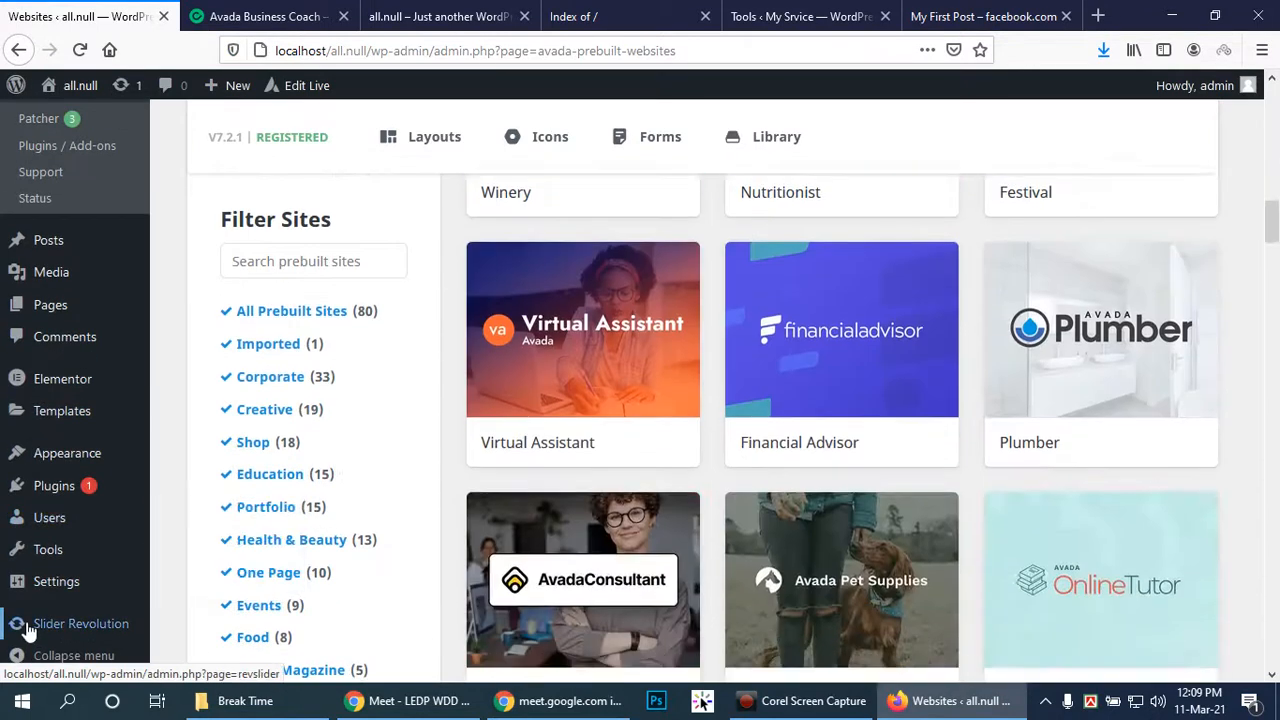
pyautogui.scroll(10, 72, 522)
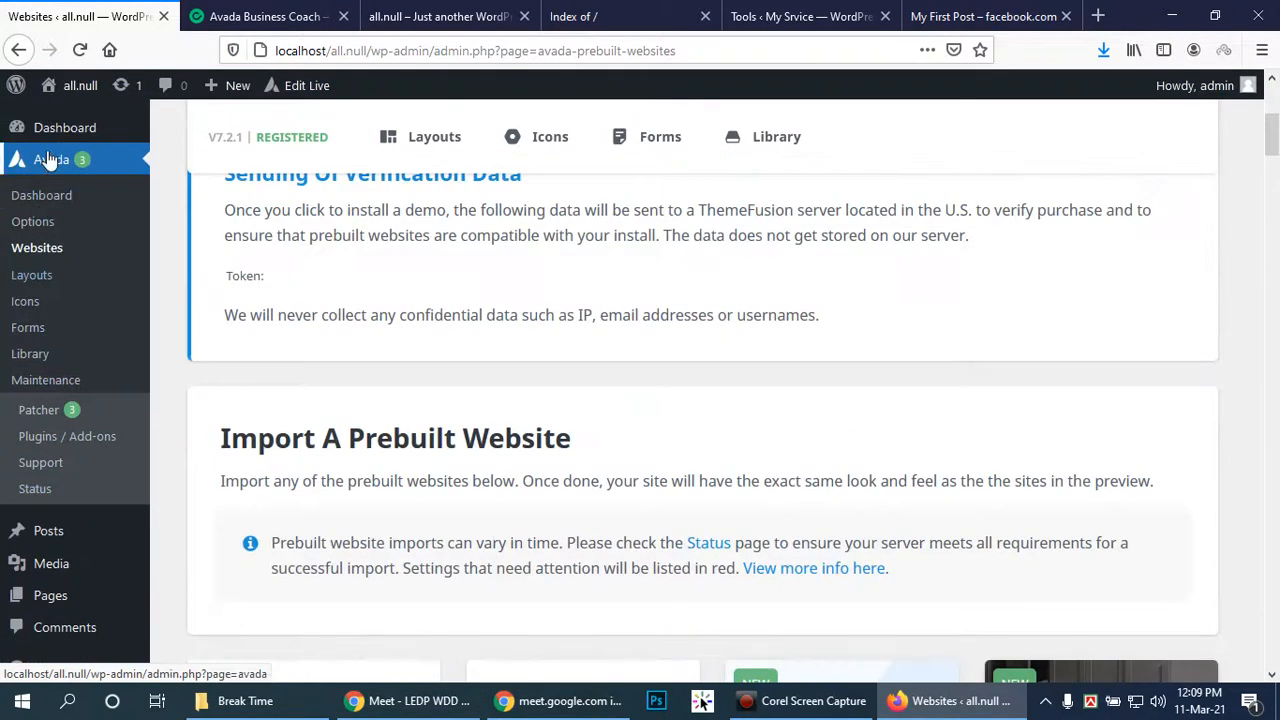
pyautogui.click(47, 163)
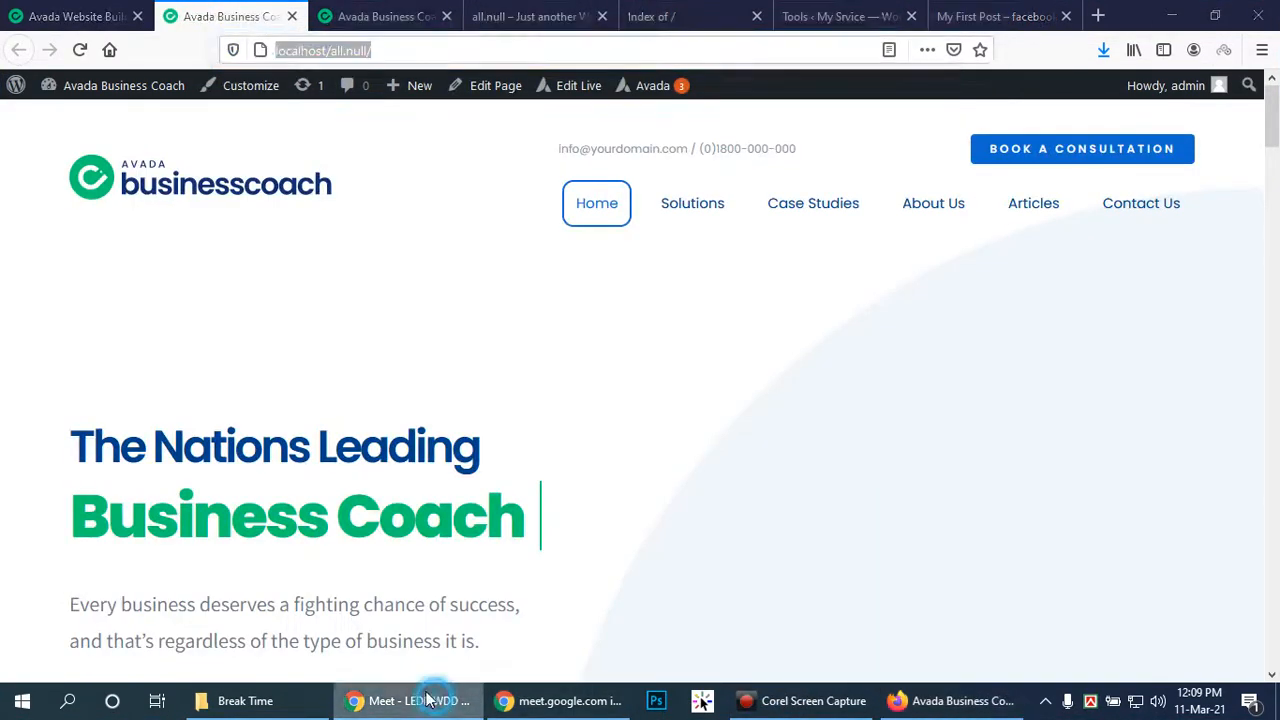
# Load localhost/all.null/ in an incognito Chrome window and scroll the Business Coach homepage
pyautogui.click(410, 701)
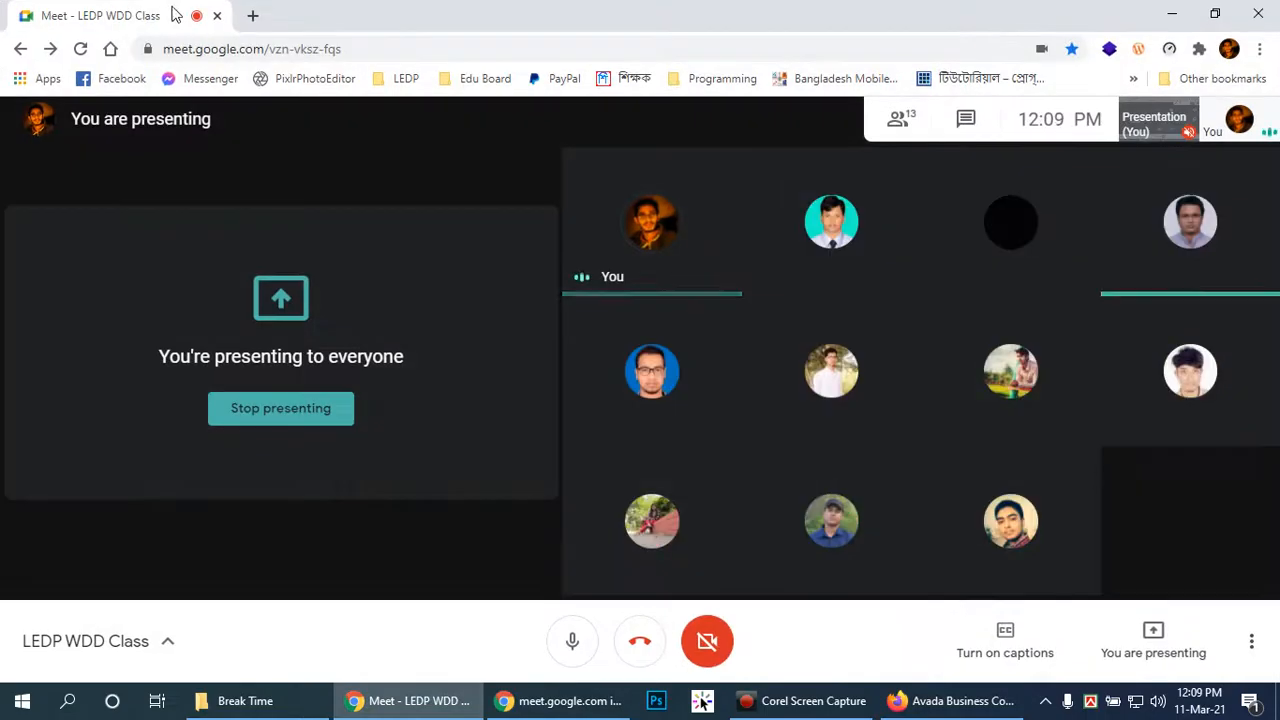
pyautogui.hotkey('ctrl', 'shift', 'n')
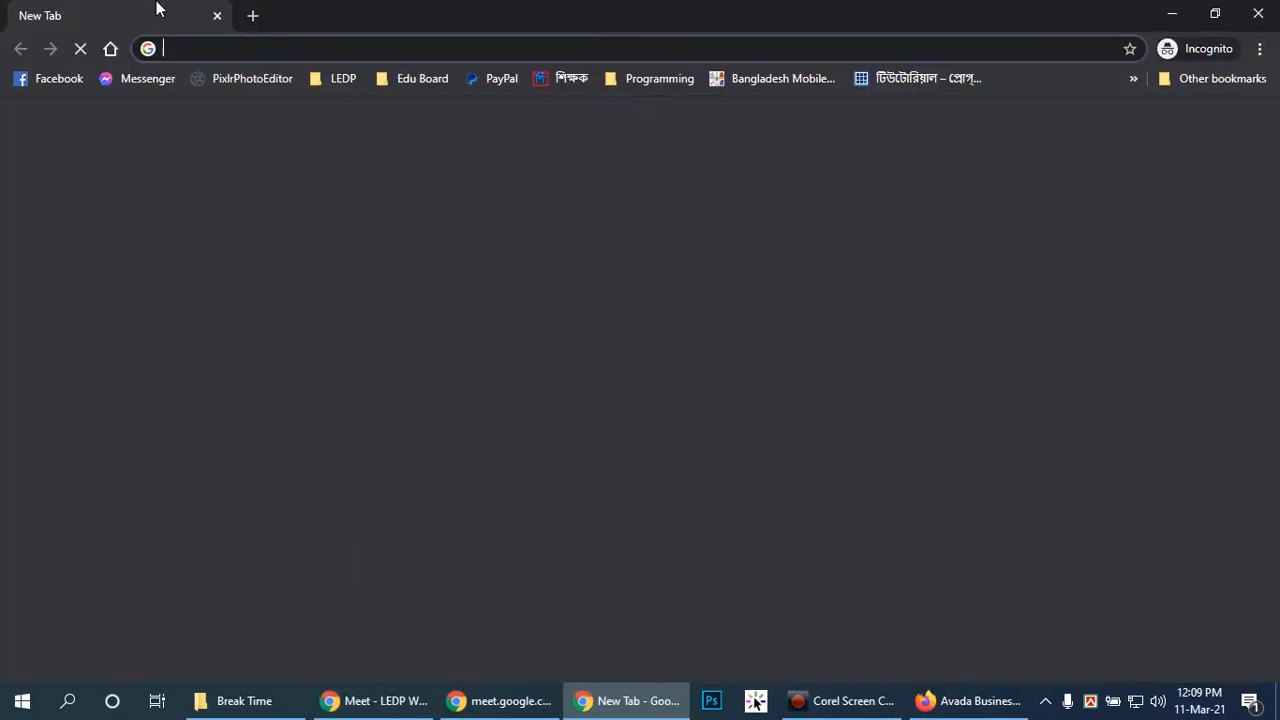
pyautogui.write('localhost/all.null/')
pyautogui.press('Return')
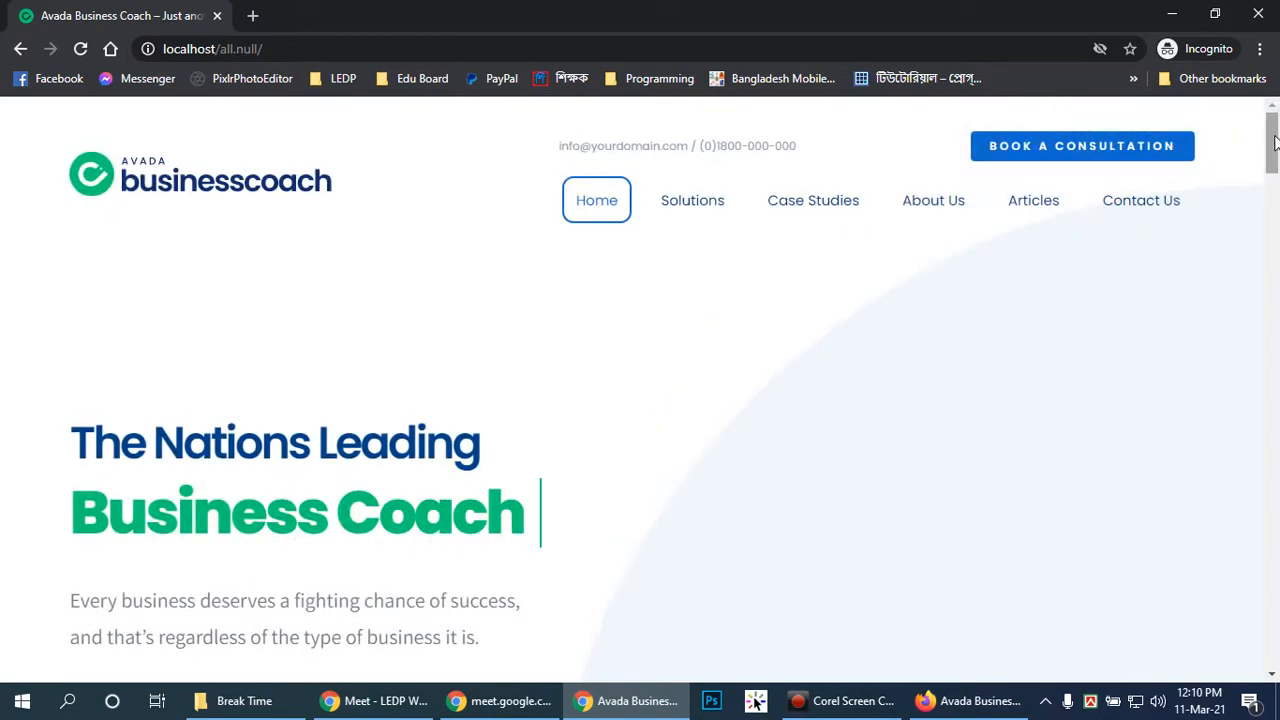
pyautogui.moveTo(1275, 143); pyautogui.dragTo(1260, 643)
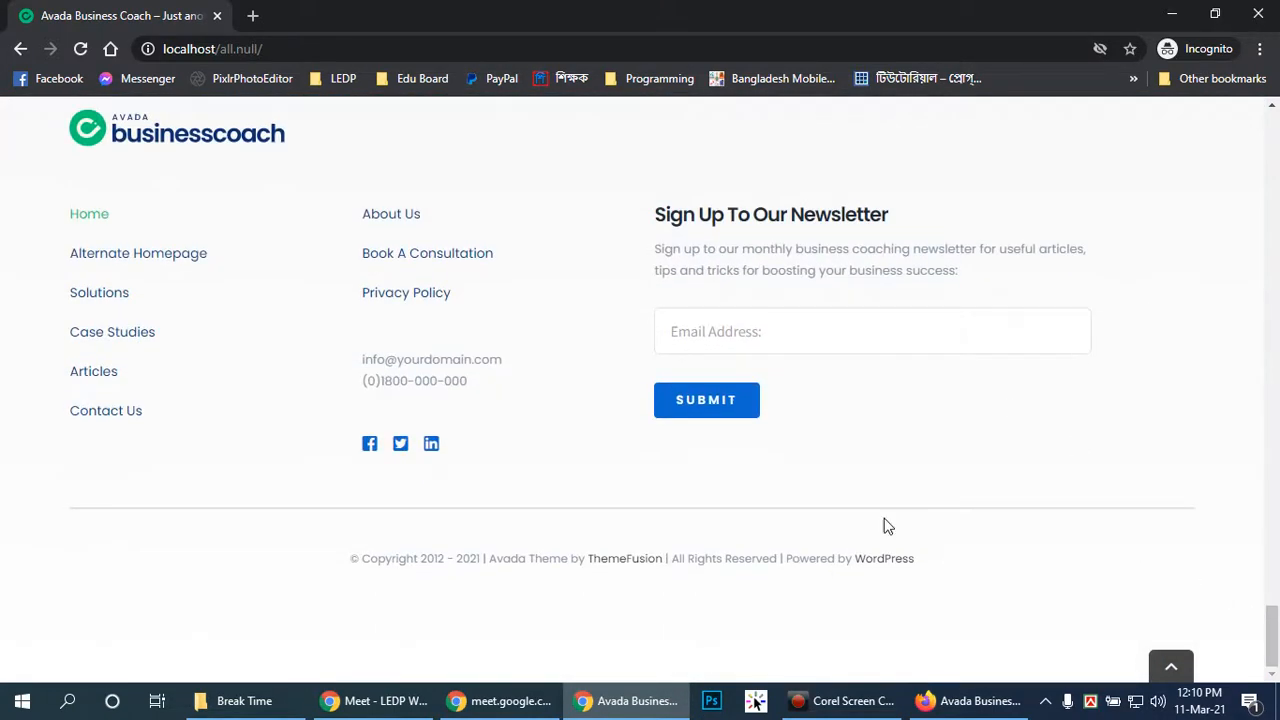
pyautogui.scroll(15, 1100, 352)
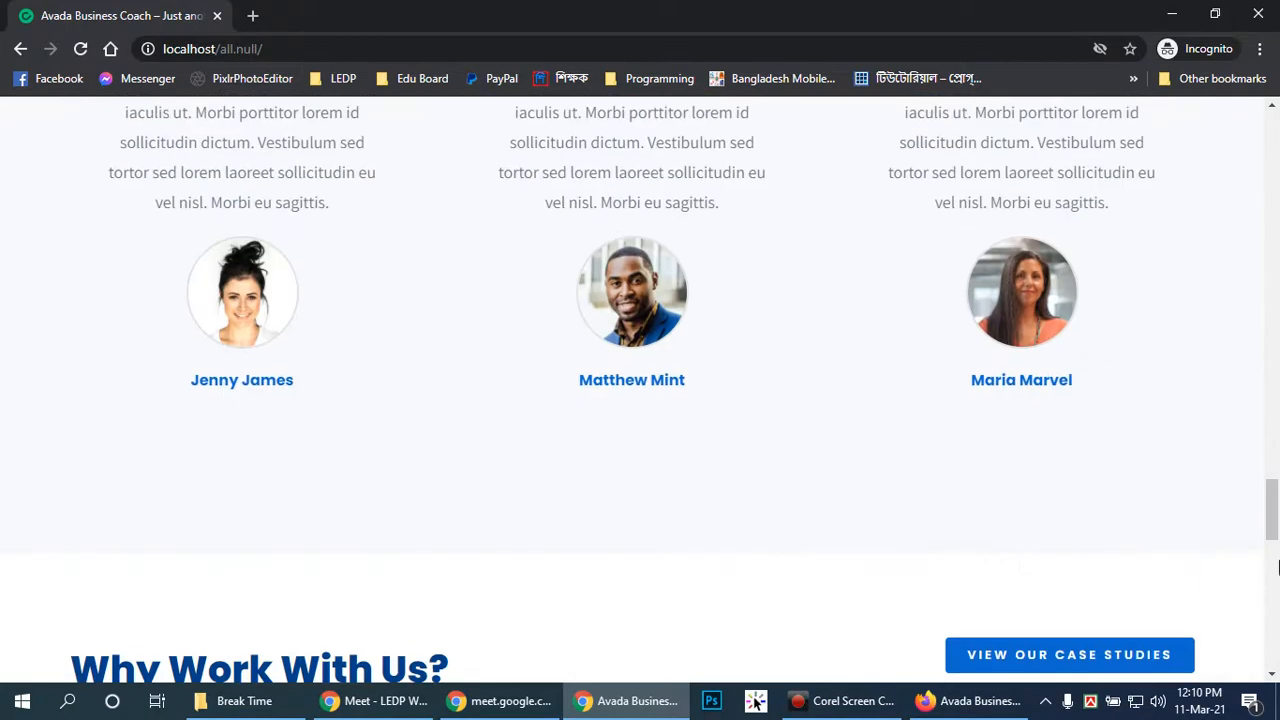
pyautogui.scroll(-10, 1278, 570)
pyautogui.click(1172, 670)
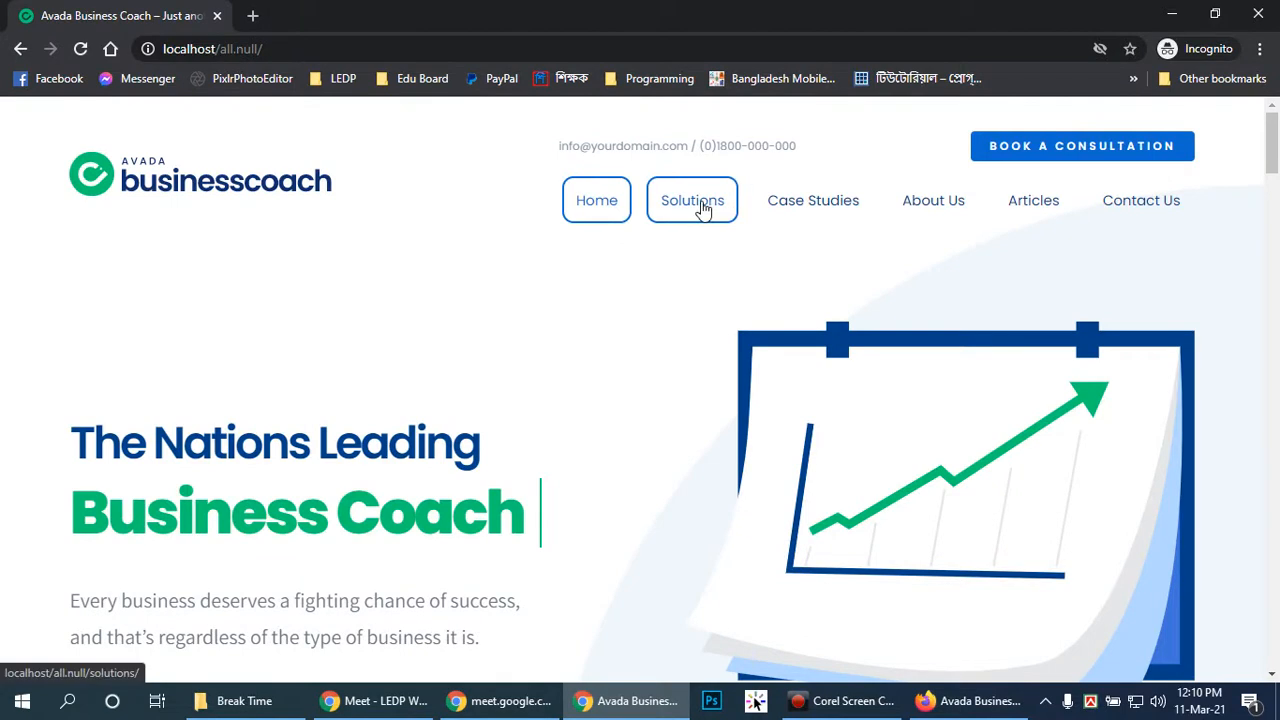
# Scroll through the whole Solutions page and return to its top
pyautogui.click(700, 206)
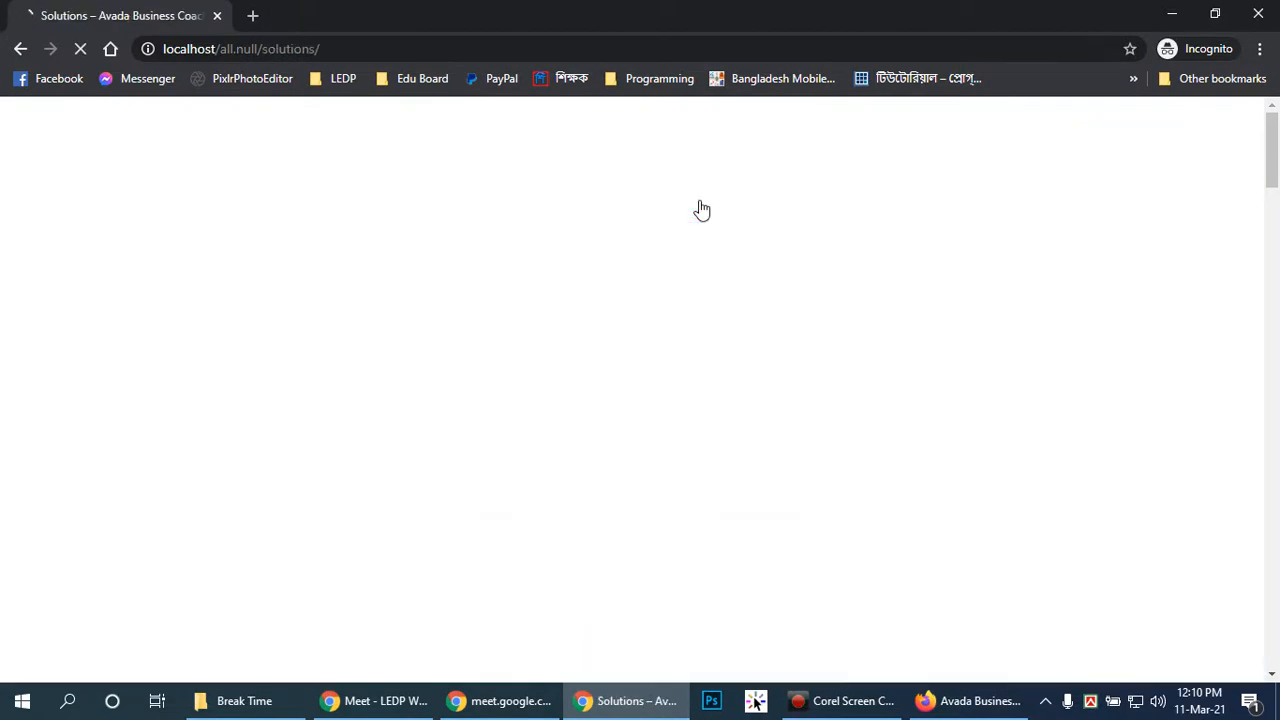
pyautogui.scroll(-6, 990, 270)
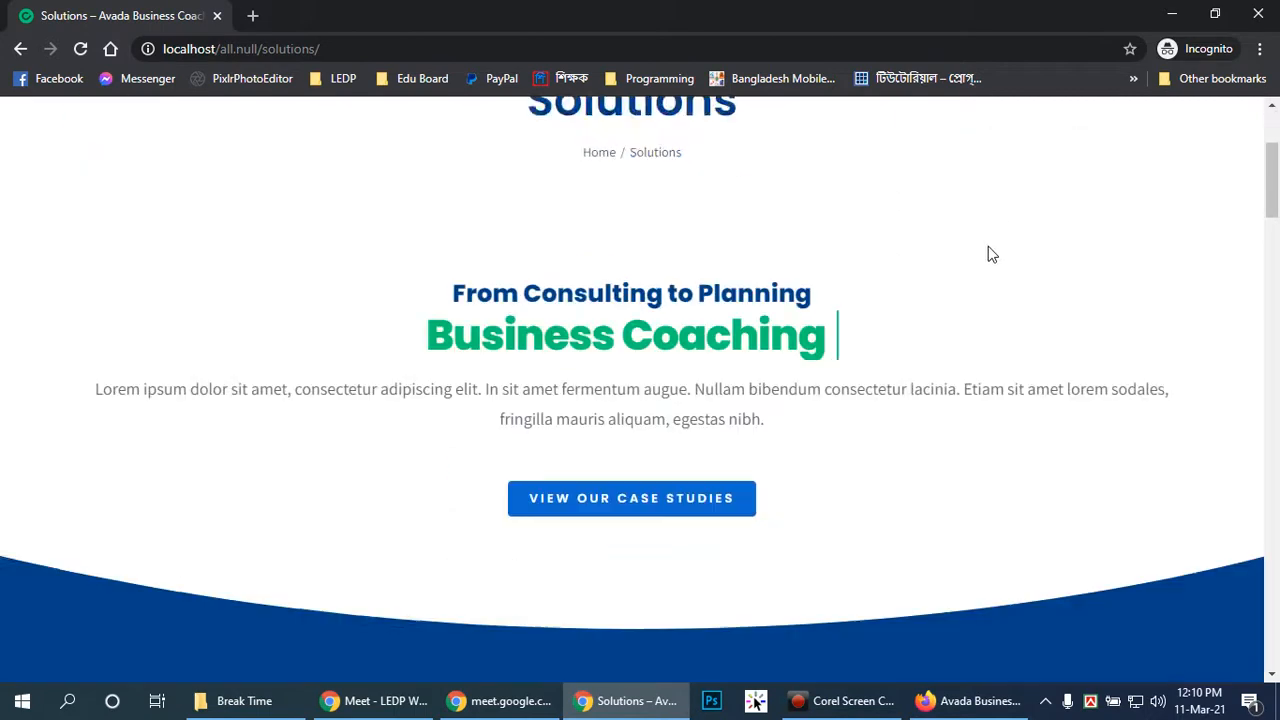
pyautogui.scroll(-5, 960, 222)
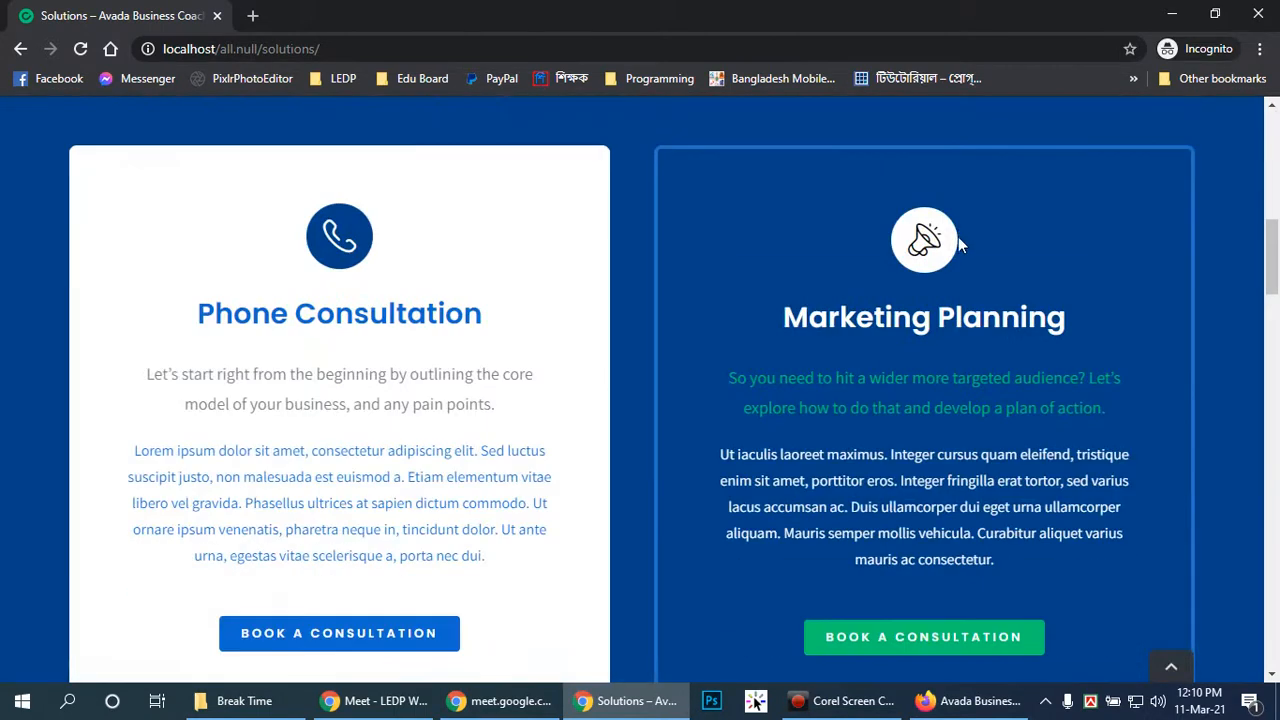
pyautogui.scroll(-8, 956, 250)
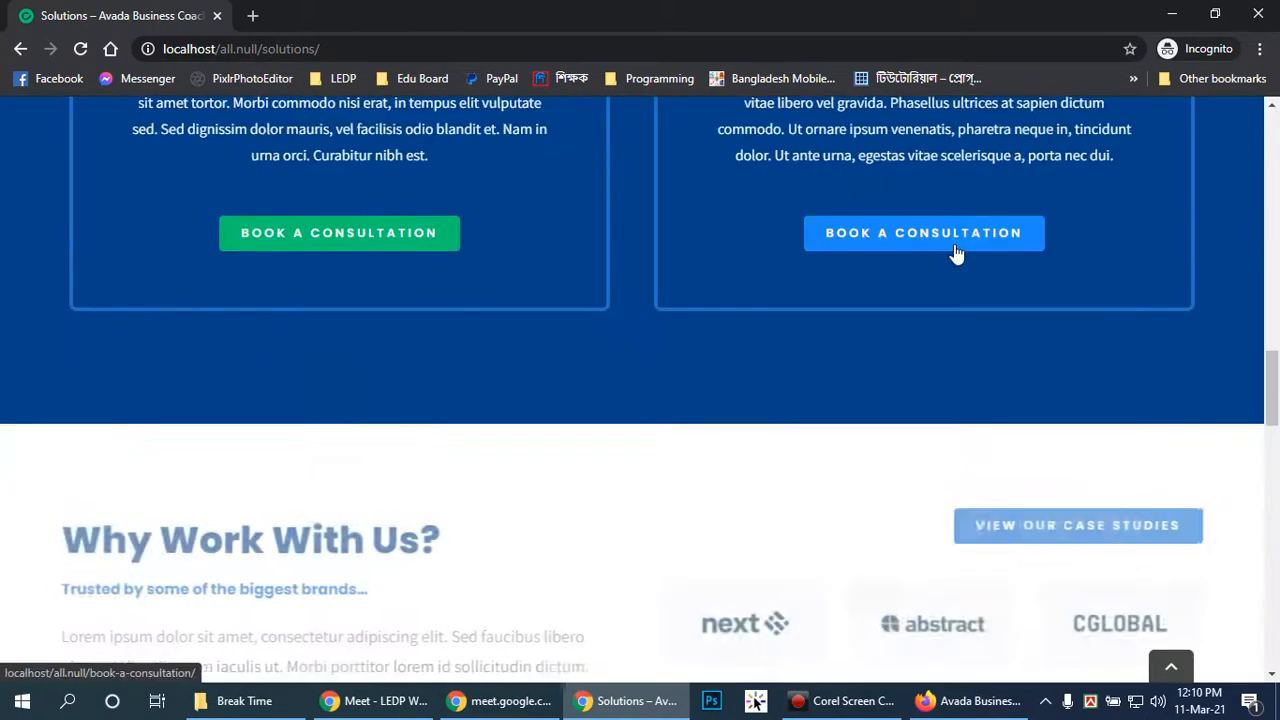
pyautogui.scroll(-6, 955, 252)
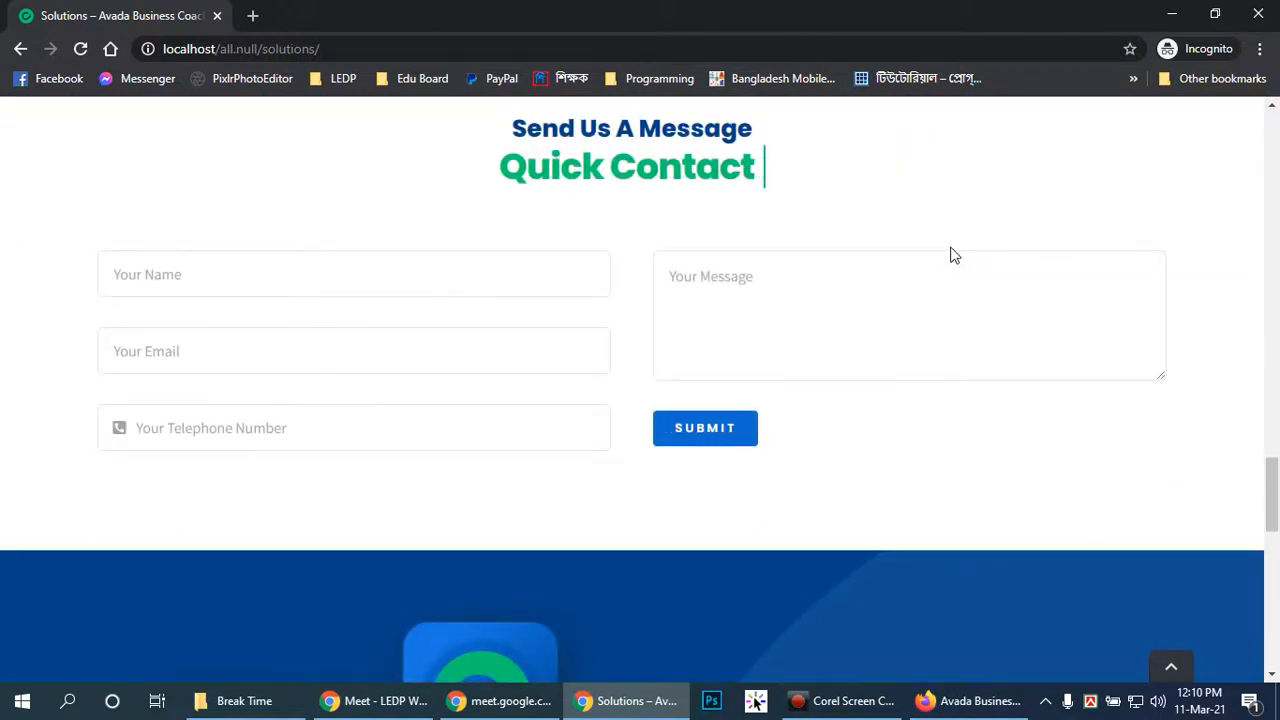
pyautogui.scroll(1, 950, 252)
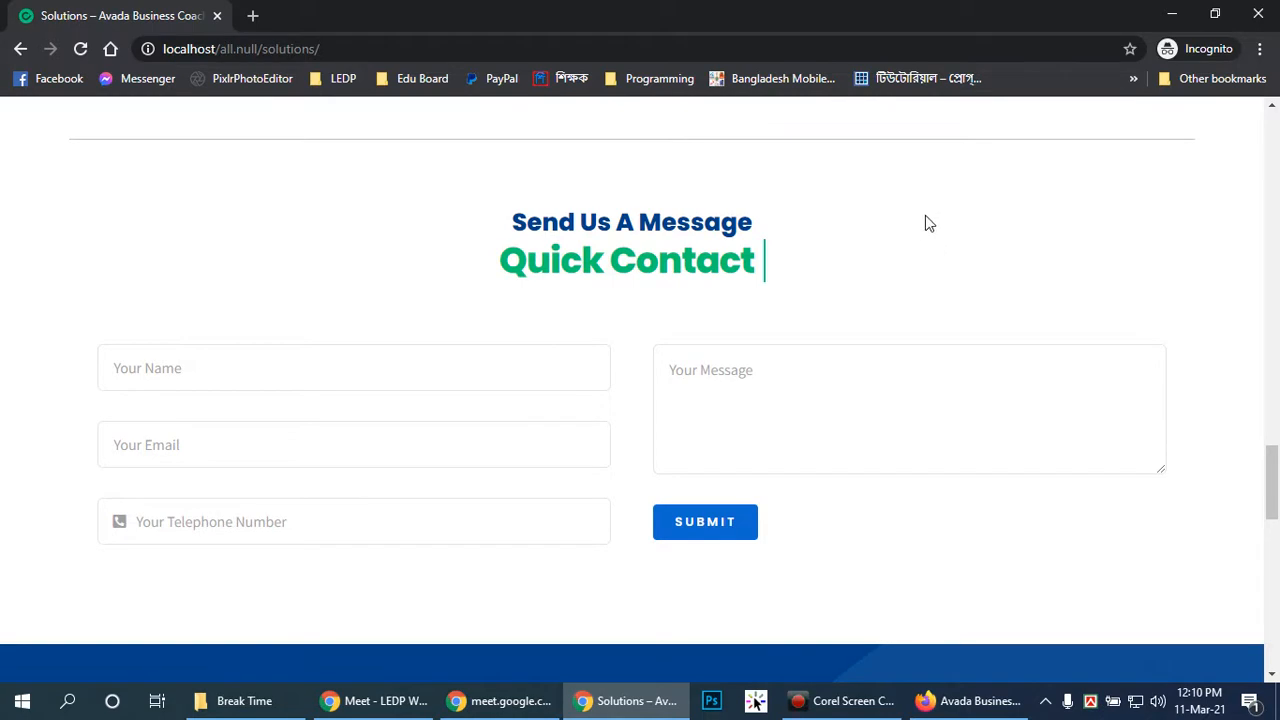
pyautogui.scroll(-3, 930, 224)
pyautogui.scroll(1, 934, 223)
pyautogui.scroll(-4, 934, 224)
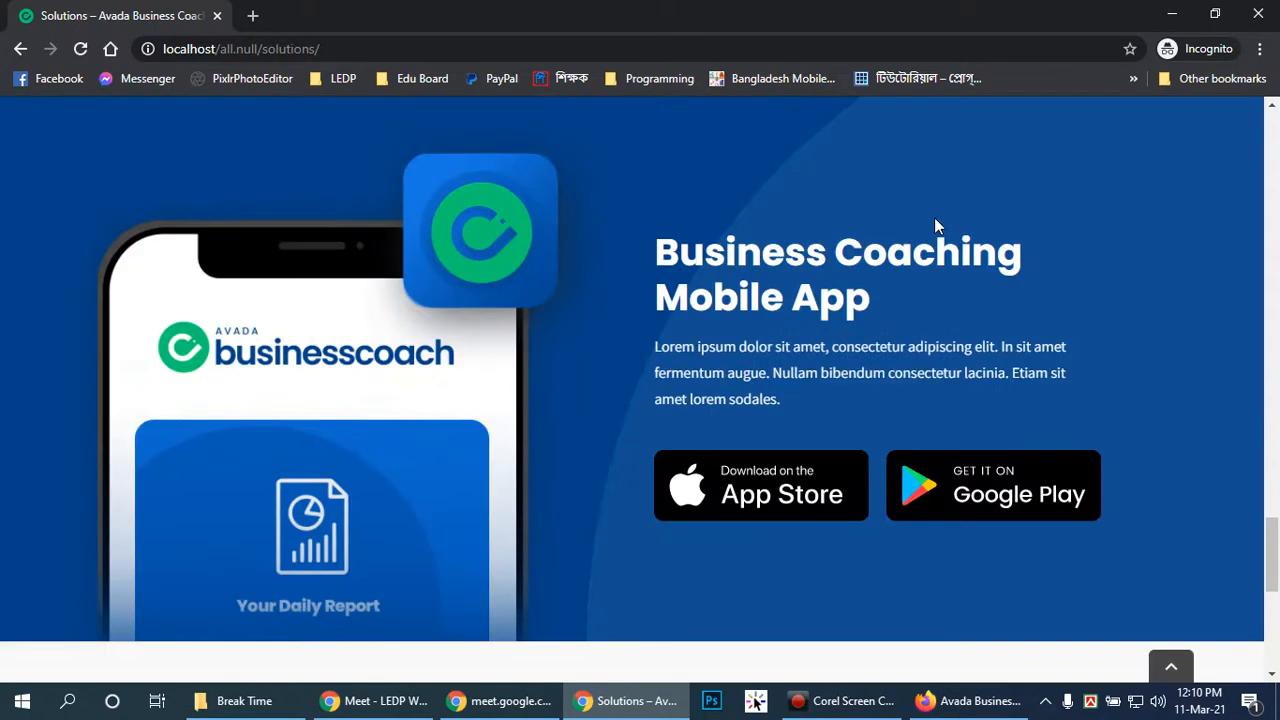
pyautogui.scroll(-6, 925, 224)
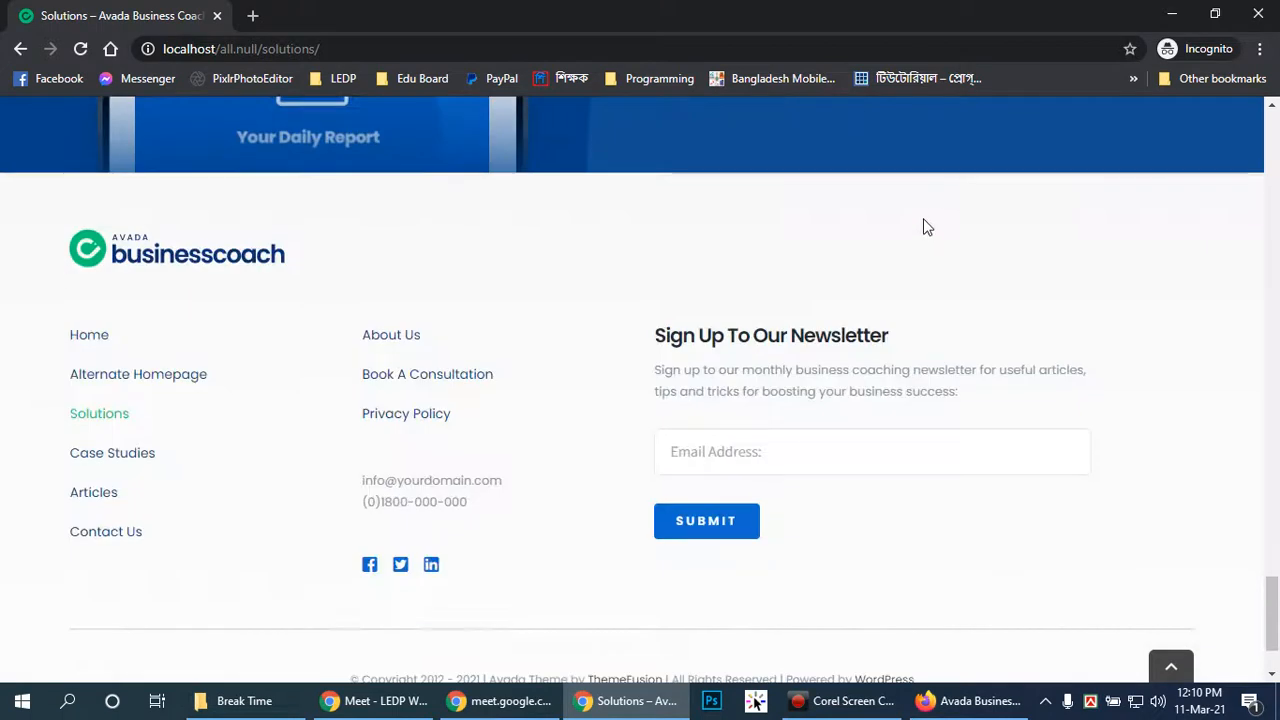
pyautogui.scroll(8, 894, 210)
pyautogui.scroll(-8, 865, 309)
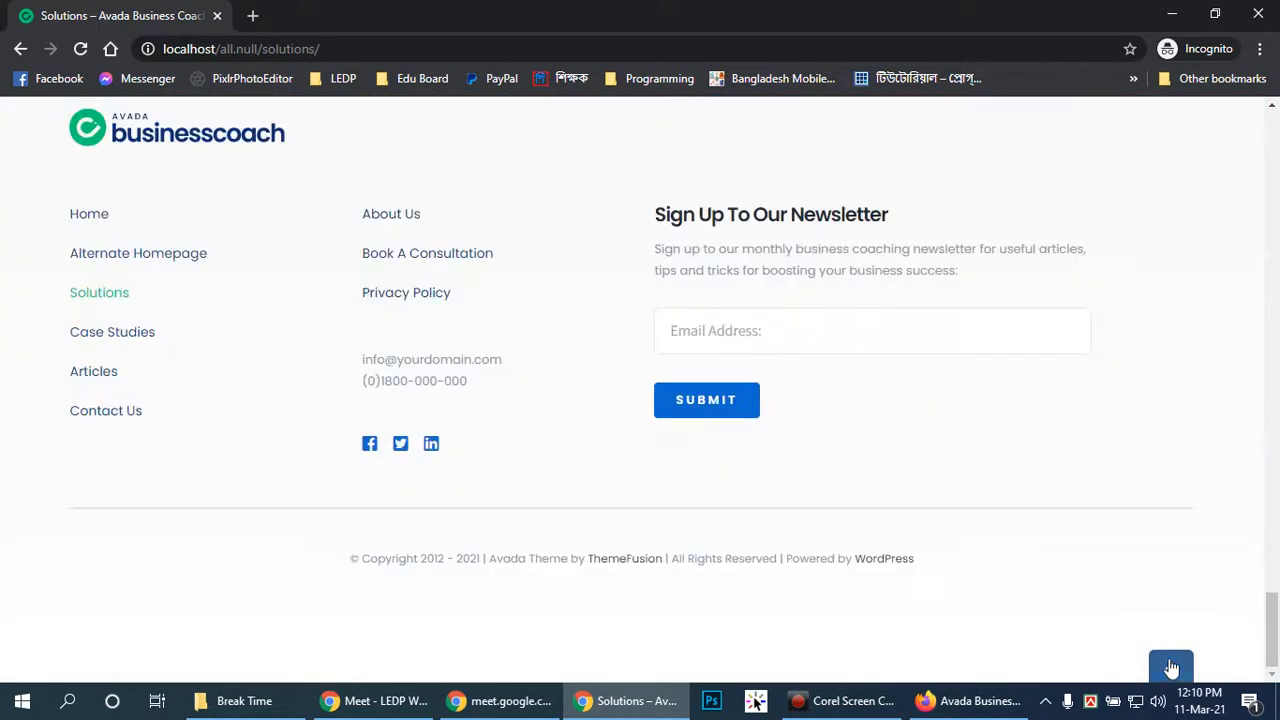
pyautogui.click(1168, 663)
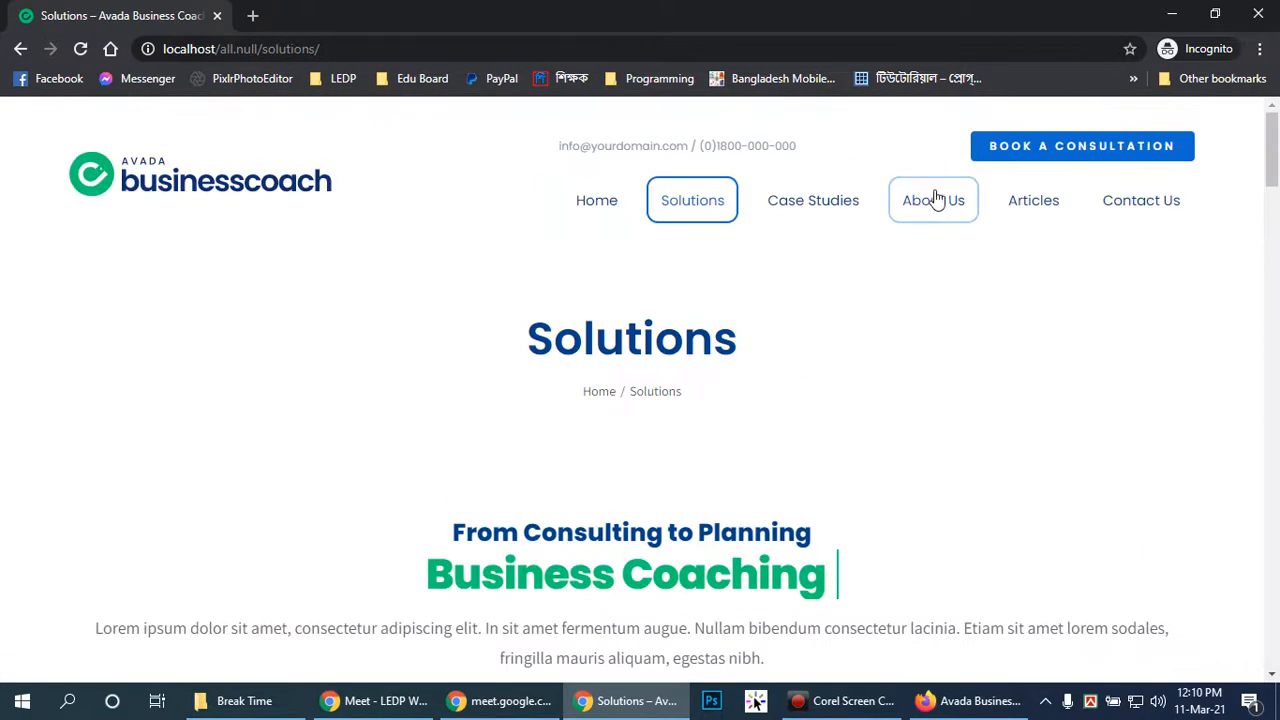
# Check the About Us page from its Business Coaching intro to the newsletter footer
pyautogui.click(936, 199)
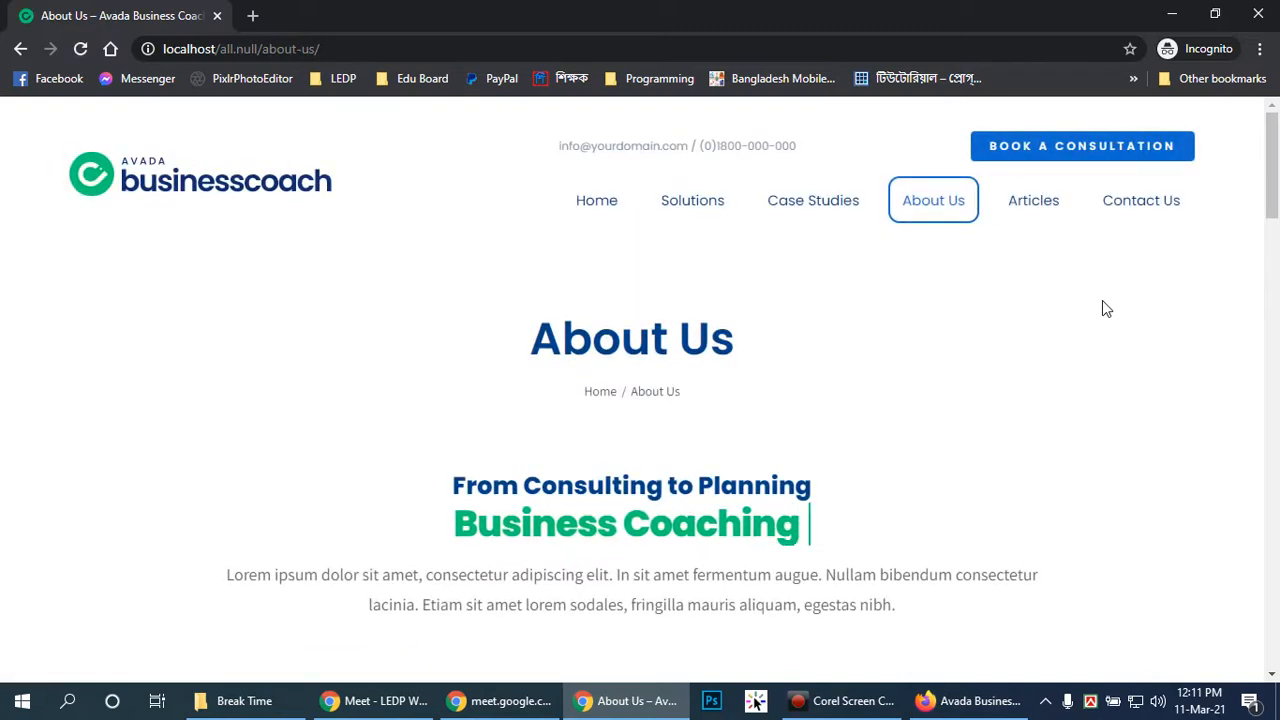
pyautogui.scroll(-4, 1104, 309)
pyautogui.scroll(-15, 1101, 300)
pyautogui.scroll(-5, 1077, 274)
pyautogui.scroll(9, 1071, 266)
pyautogui.scroll(15, 977, 272)
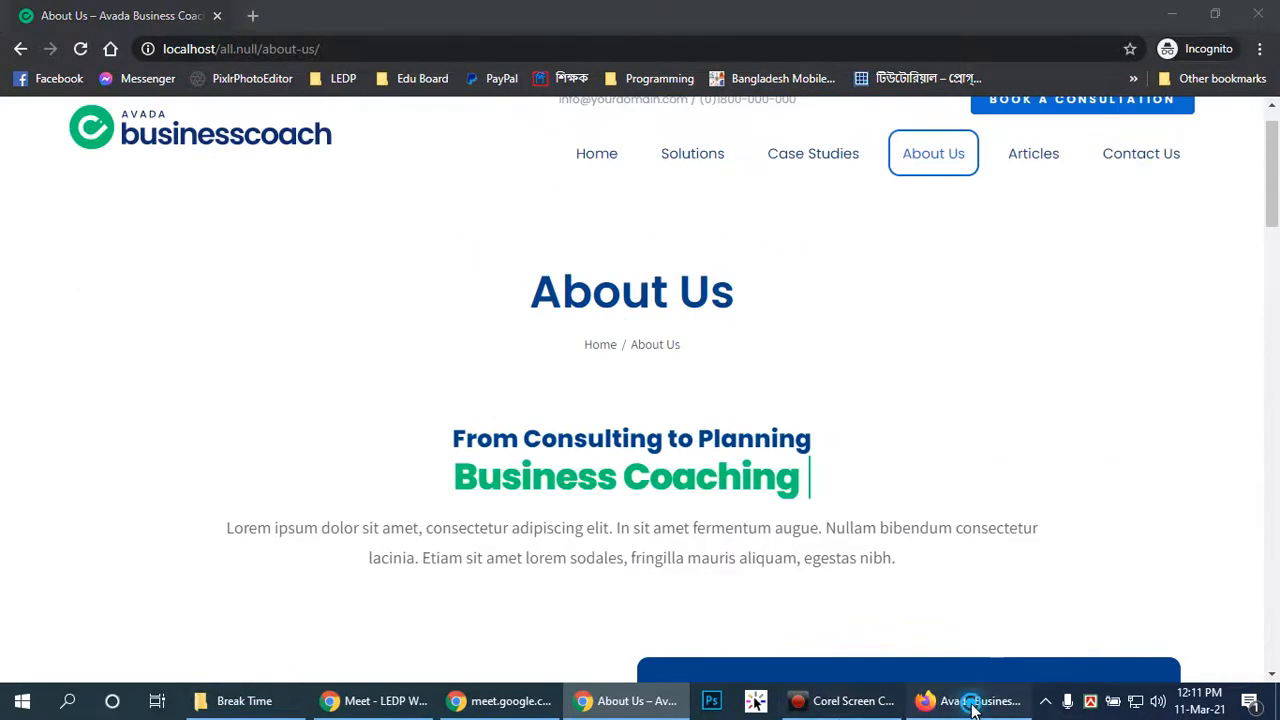
pyautogui.click(972, 704)
# Return to the Avada dashboard in the Firefox admin tab
pyautogui.click(70, 16)
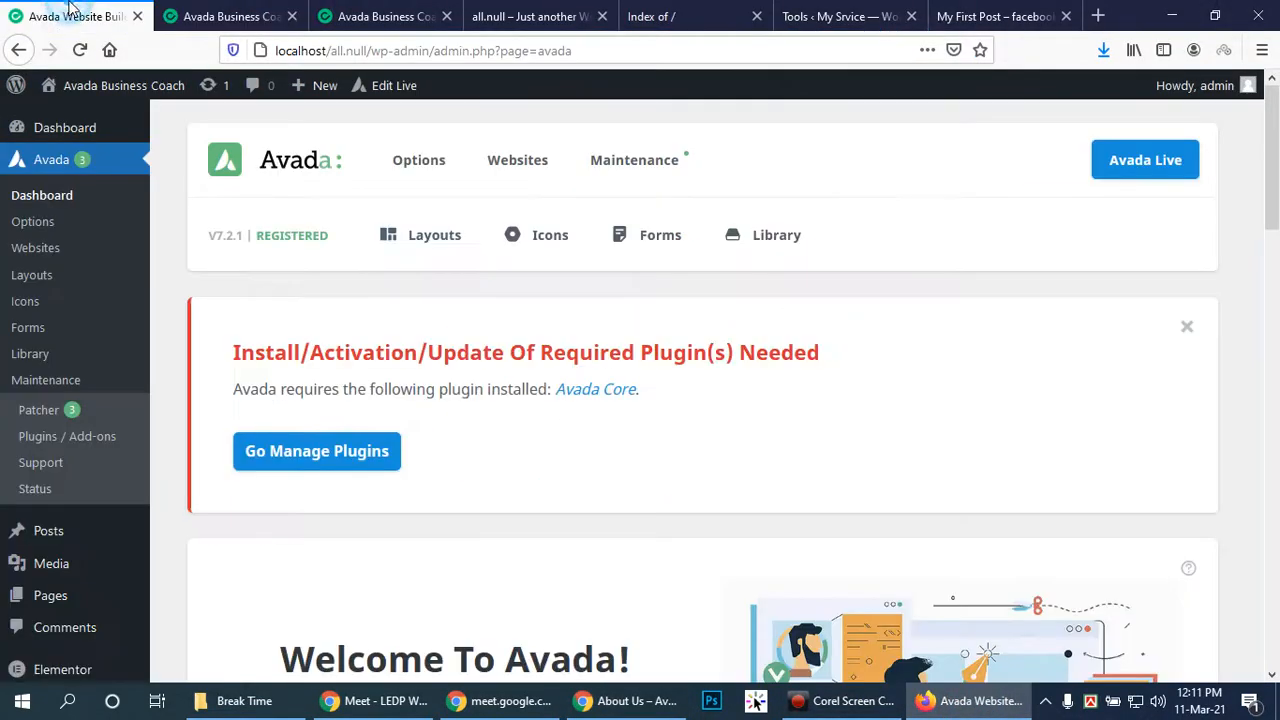
pyautogui.scroll(-5, 952, 352)
pyautogui.scroll(-5, 952, 352)
pyautogui.scroll(4, 177, 355)
pyautogui.scroll(3, 63, 400)
pyautogui.click(45, 195)
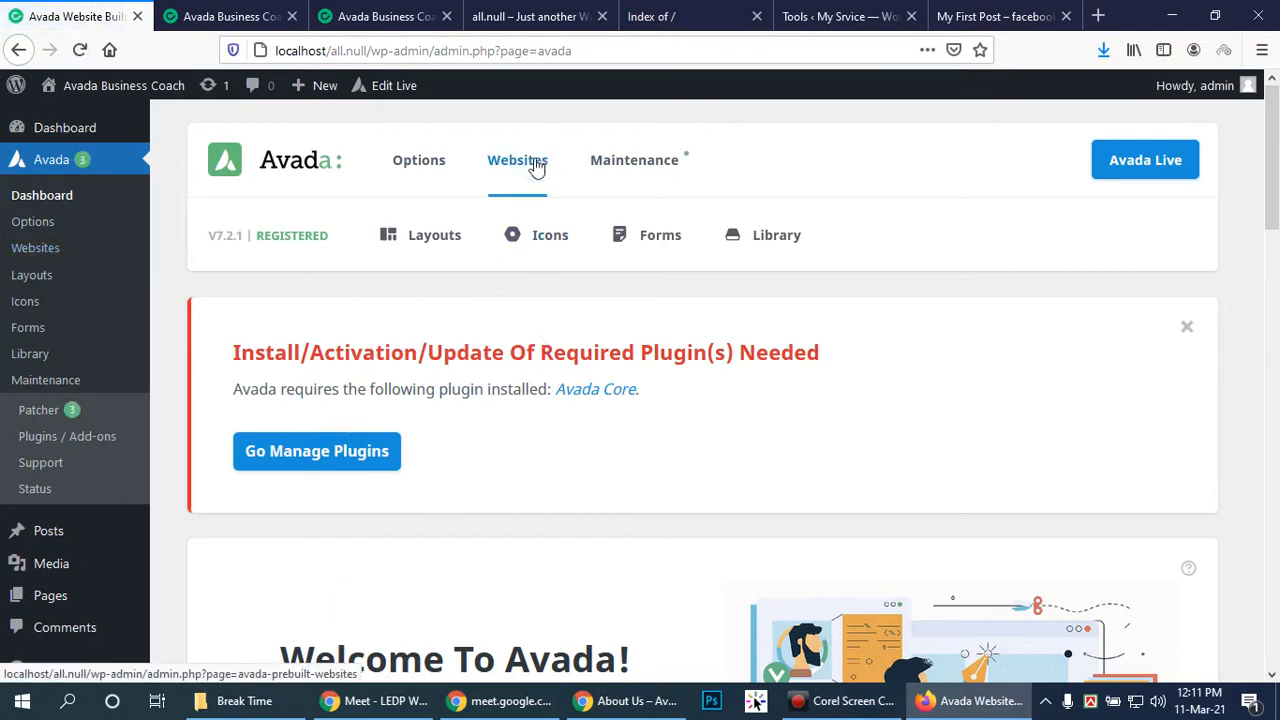
# Show the prebuilt Websites list and scroll down to the Online Tutor card
pyautogui.click(537, 167)
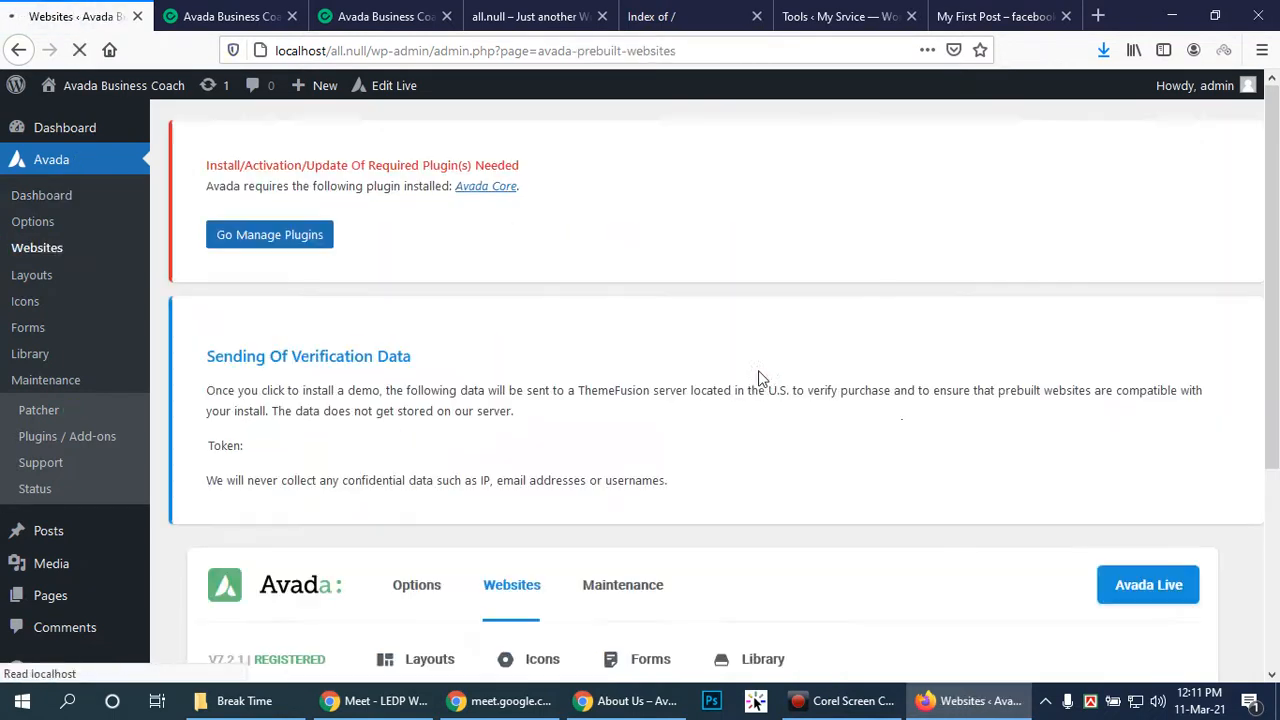
pyautogui.scroll(-3, 912, 395)
pyautogui.scroll(-10, 906, 389)
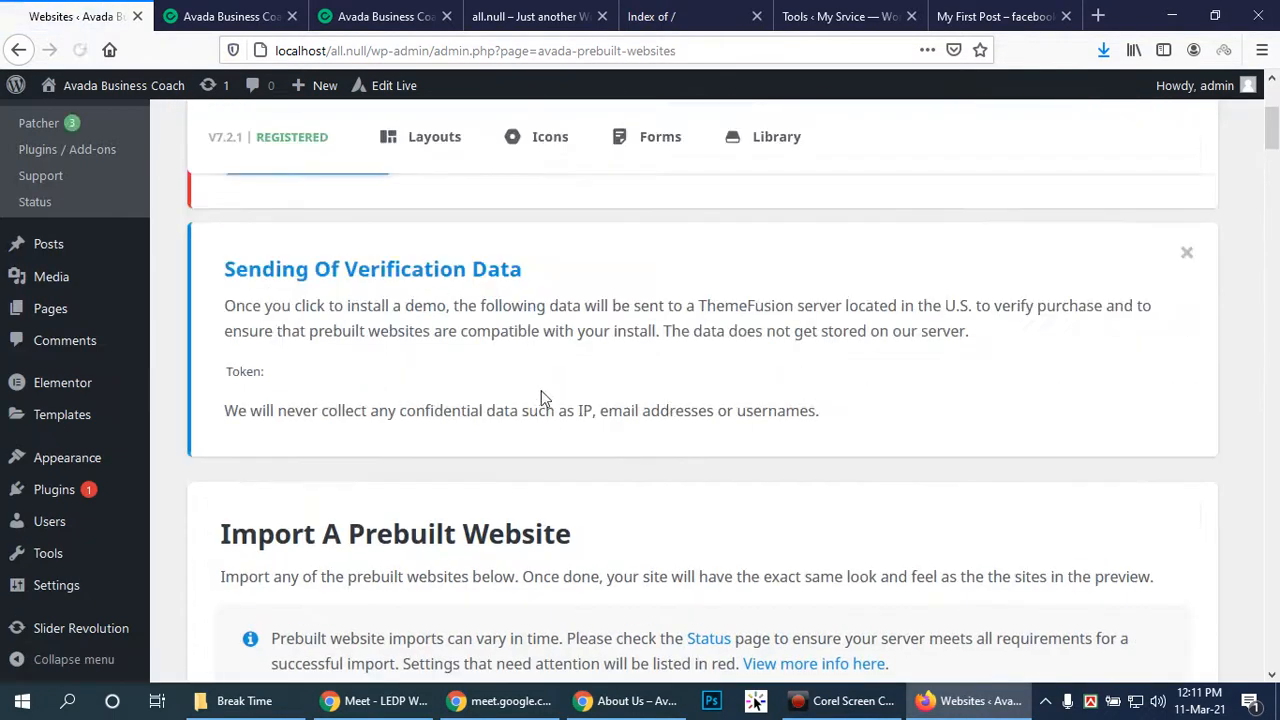
pyautogui.scroll(-3, 1062, 381)
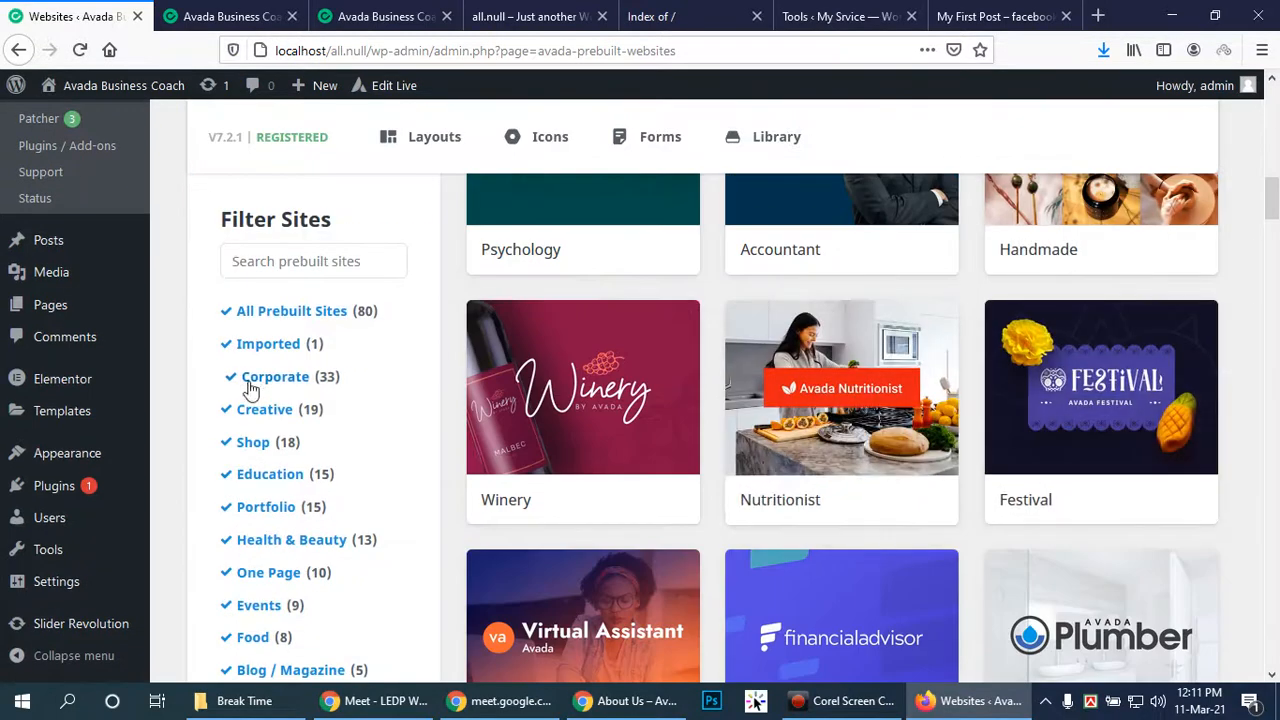
pyautogui.scroll(-2, 1219, 423)
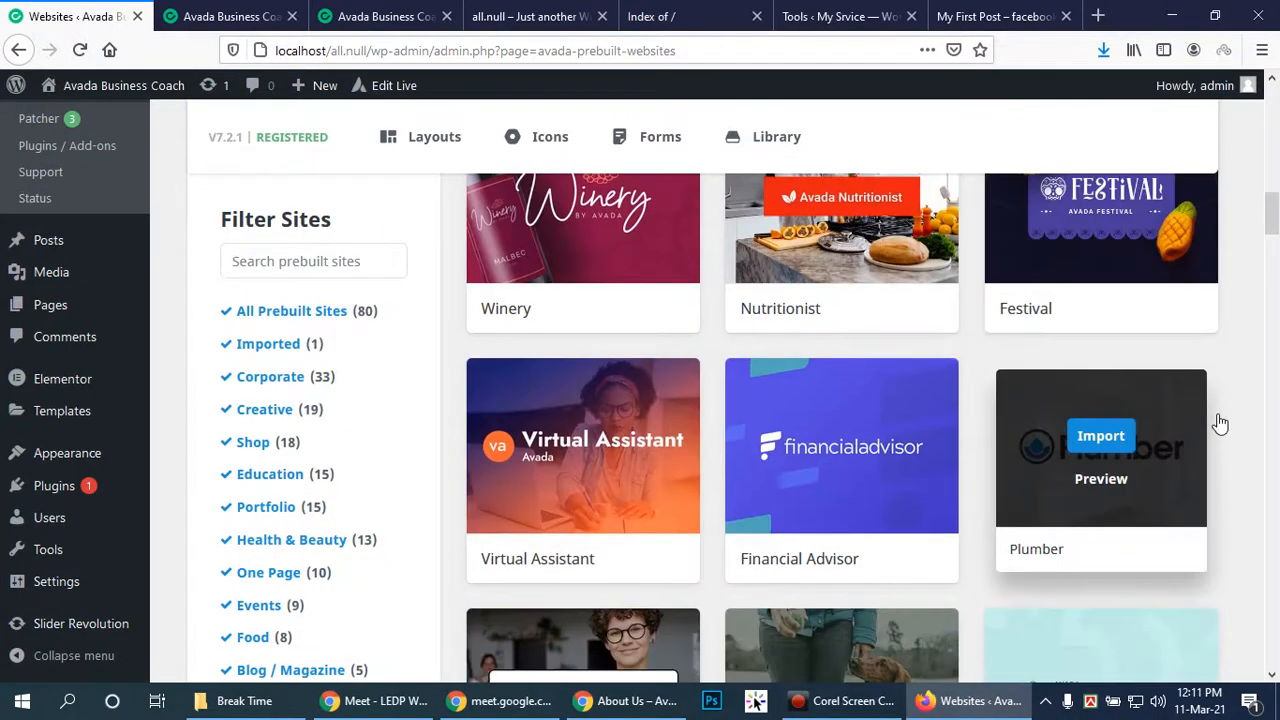
pyautogui.scroll(-3, 1155, 423)
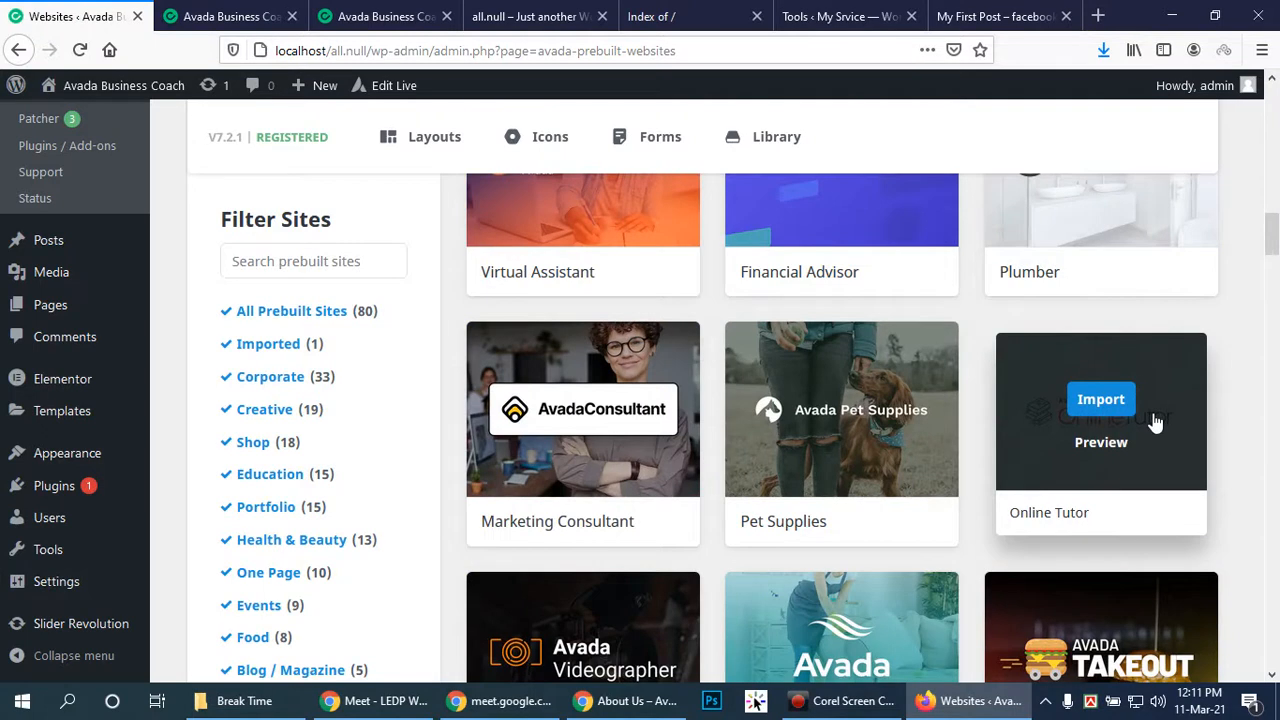
# Import the Online Tutor demo with All content, installing the required Avada Core plugin first
pyautogui.click(1101, 399)
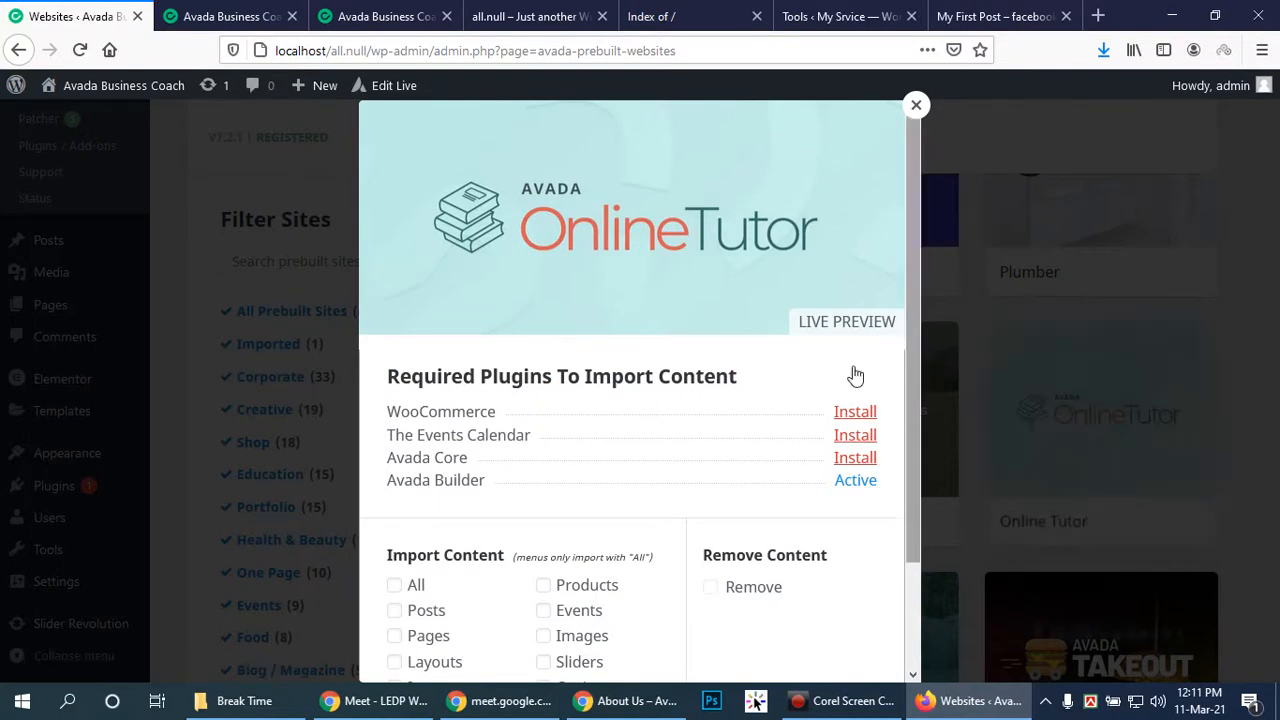
pyautogui.scroll(-2, 840, 470)
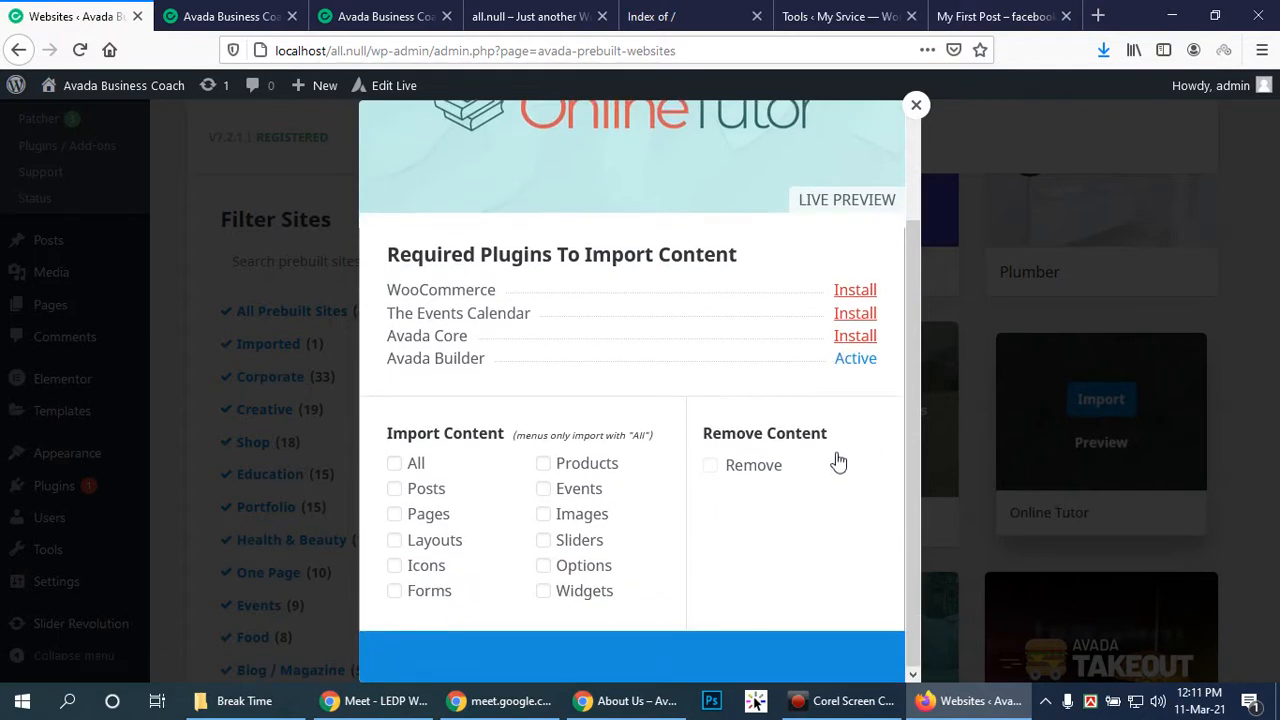
pyautogui.click(395, 463)
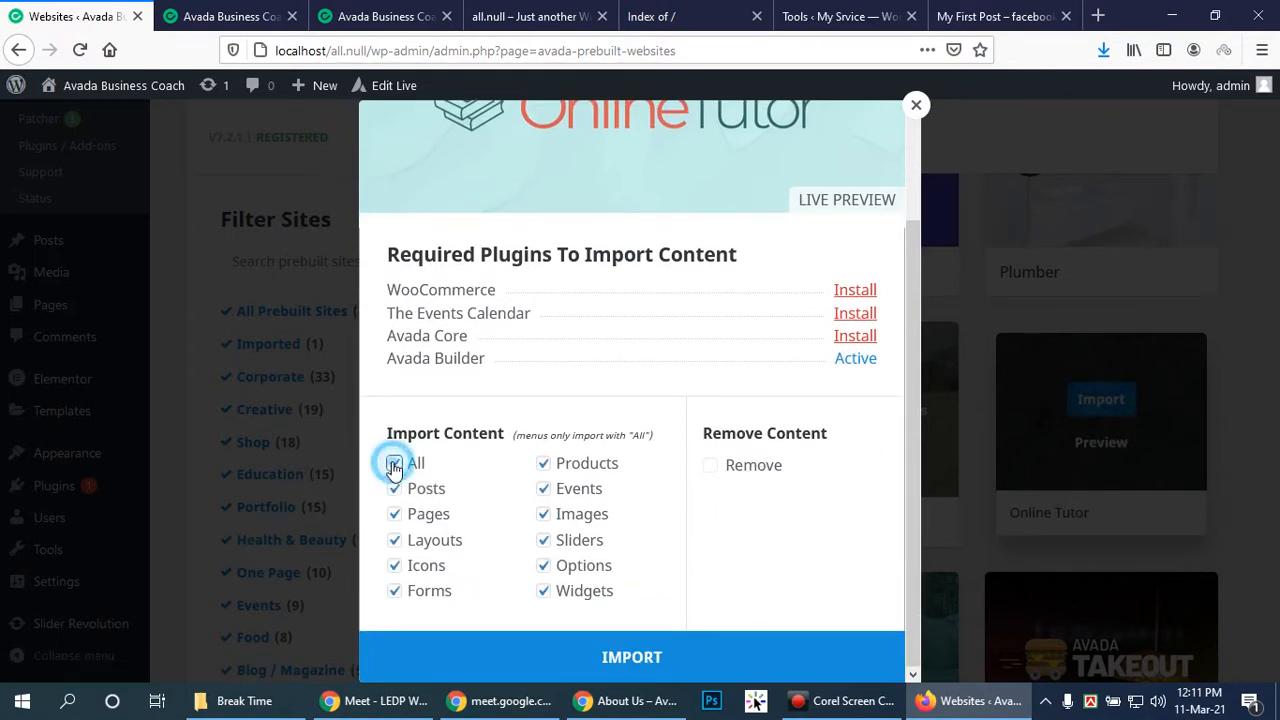
pyautogui.click(855, 338)
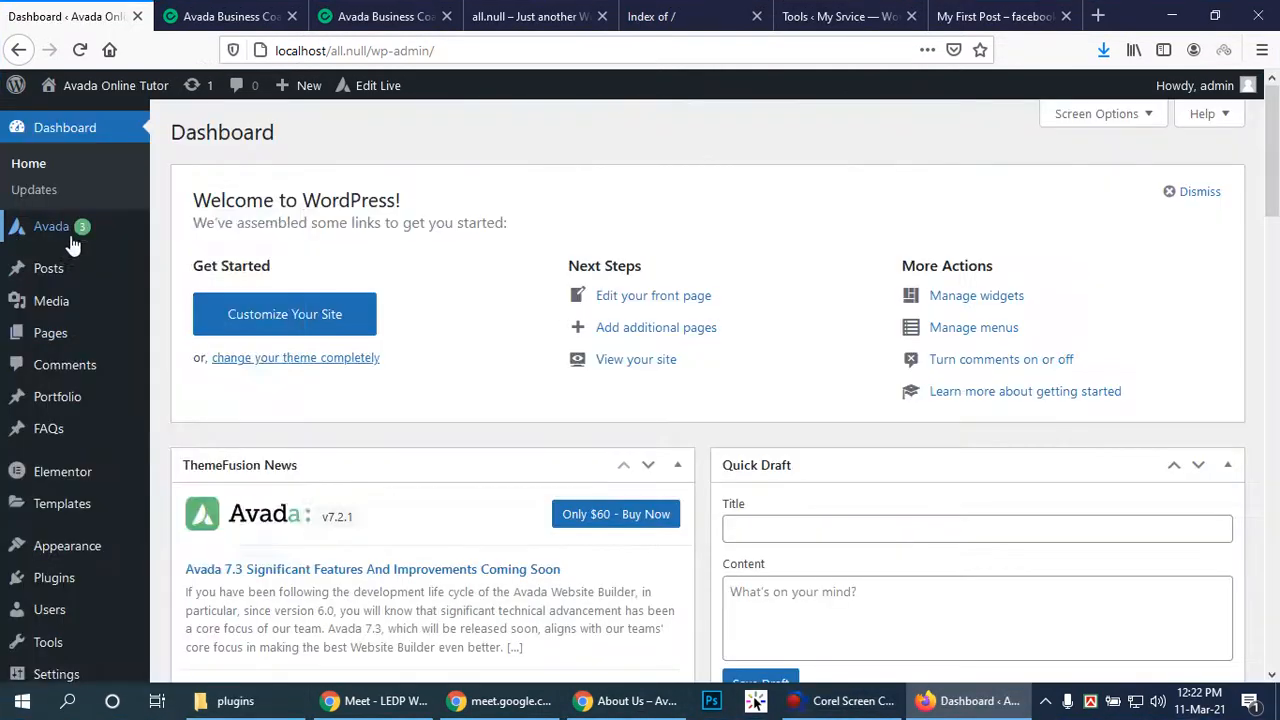
pyautogui.moveTo(119, 234)
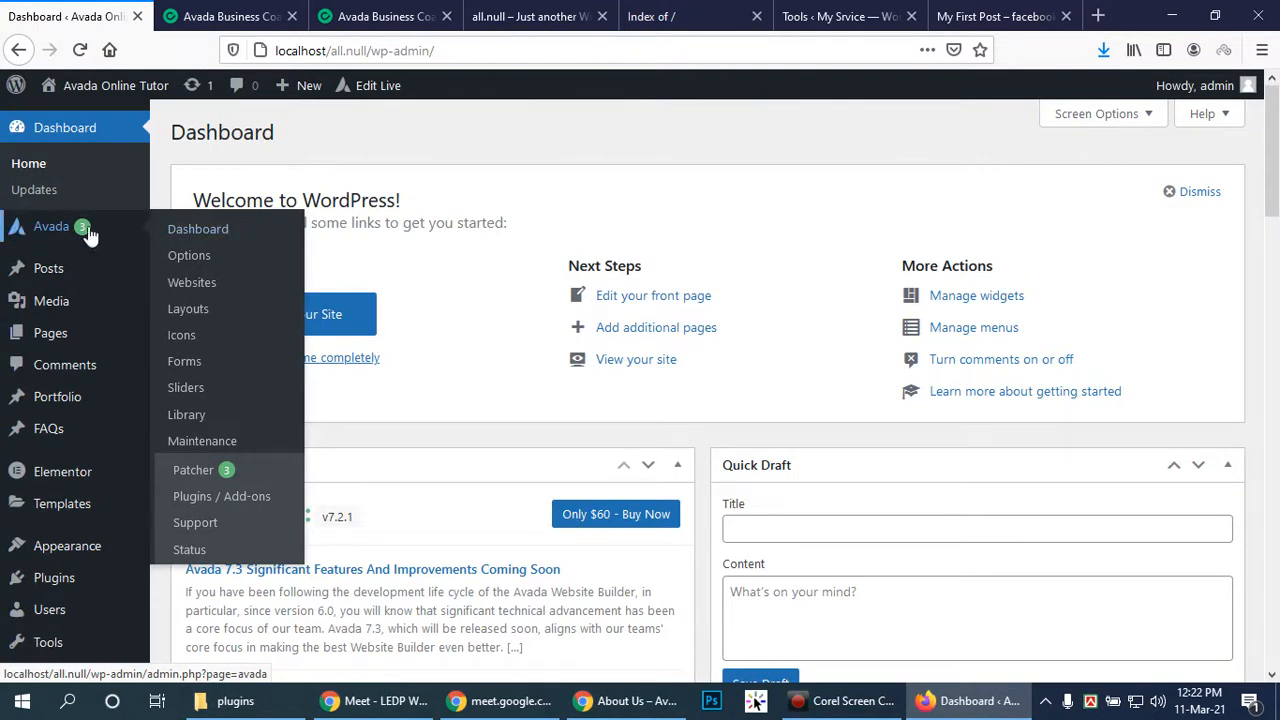
# Browse down the prebuilt websites gallery to the Photography Light demo
pyautogui.click(208, 291)
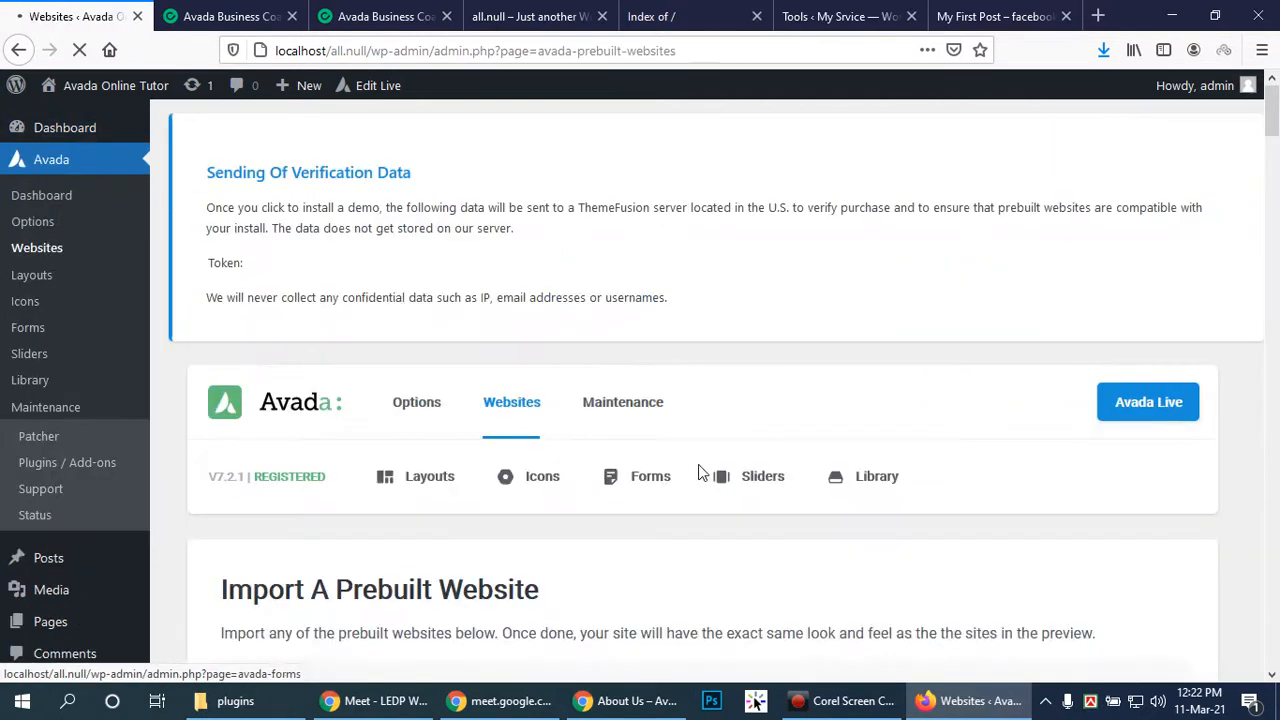
pyautogui.scroll(-3, 786, 431)
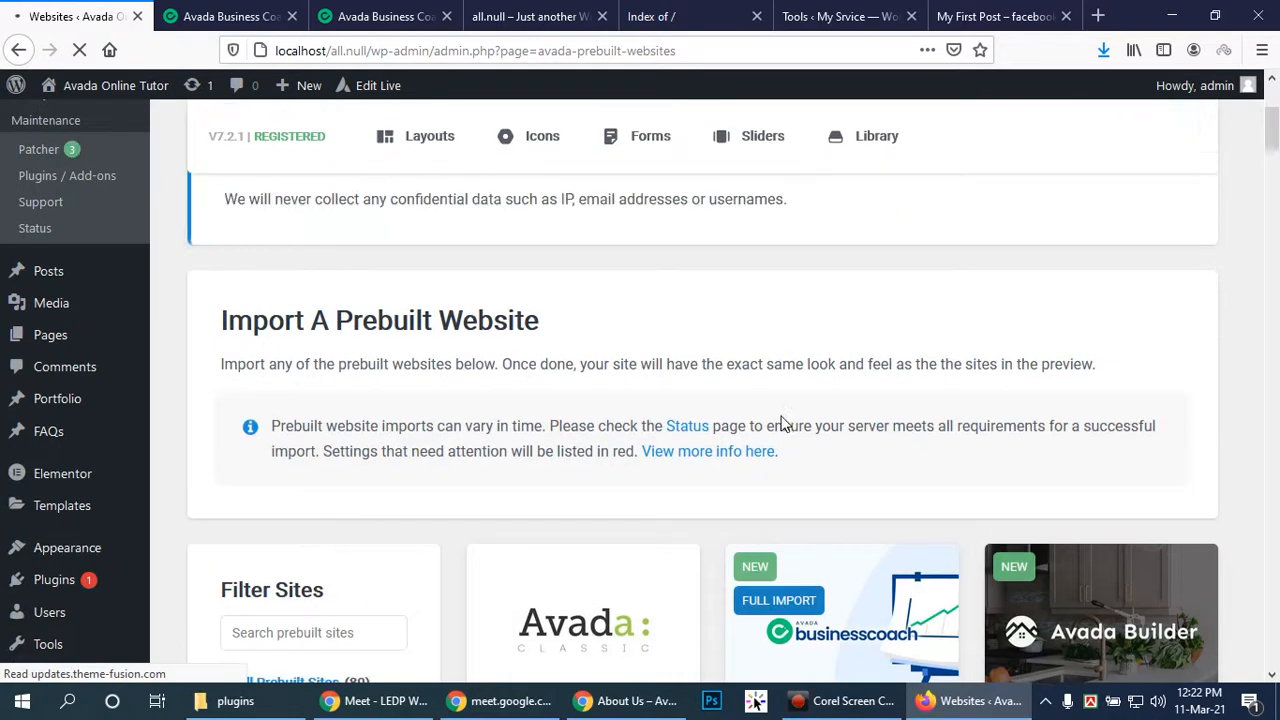
pyautogui.scroll(-1, 786, 425)
pyautogui.scroll(-2, 1014, 477)
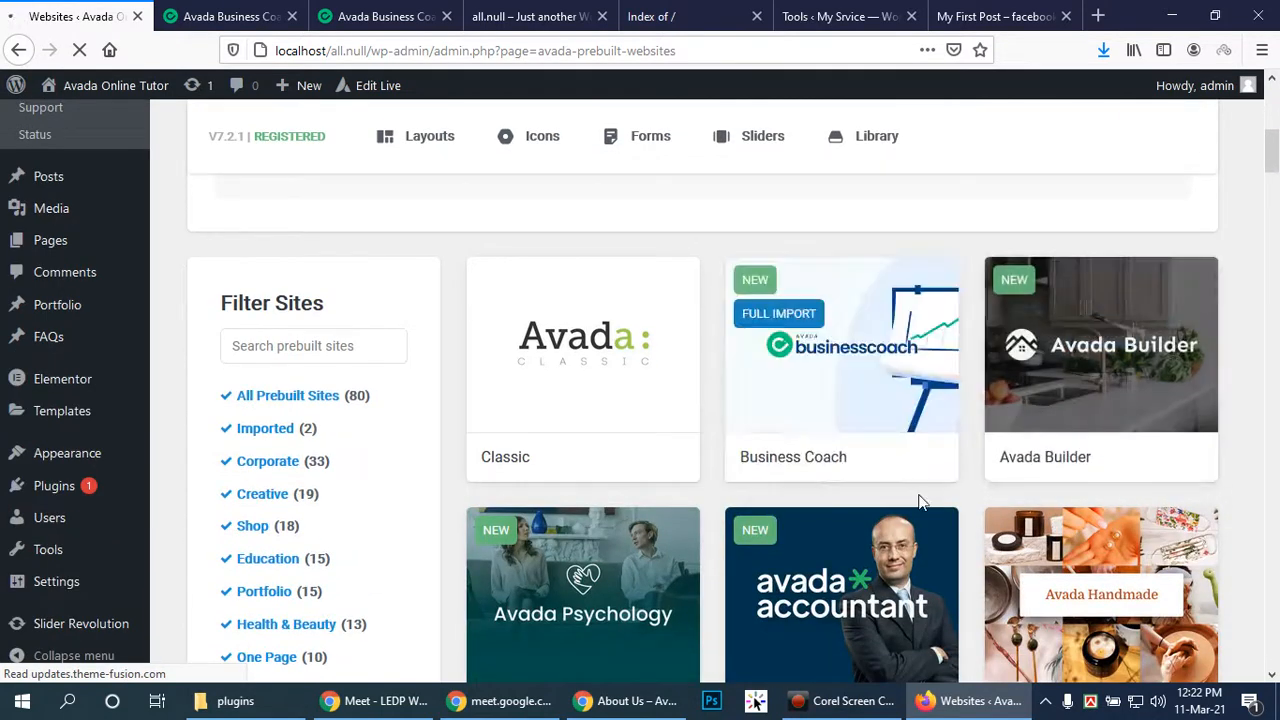
pyautogui.scroll(-2, 980, 418)
pyautogui.moveTo(868, 402)
pyautogui.scroll(2, 937, 424)
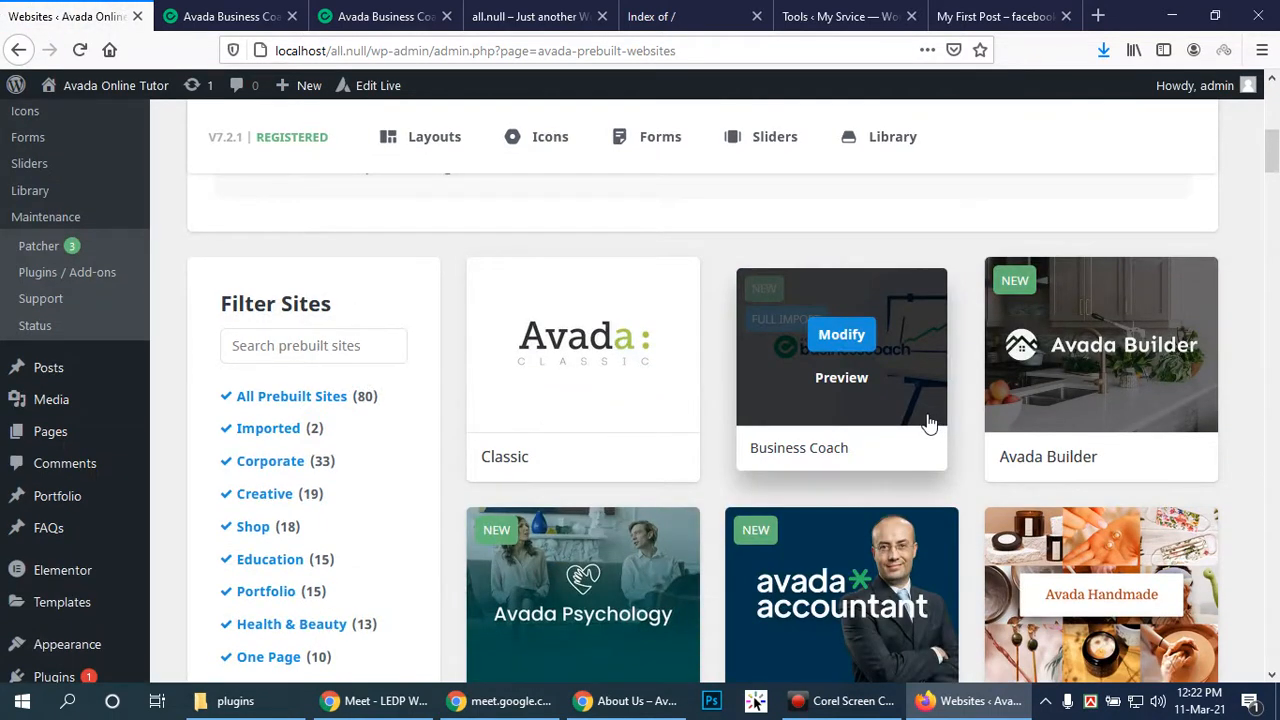
pyautogui.scroll(-3, 927, 421)
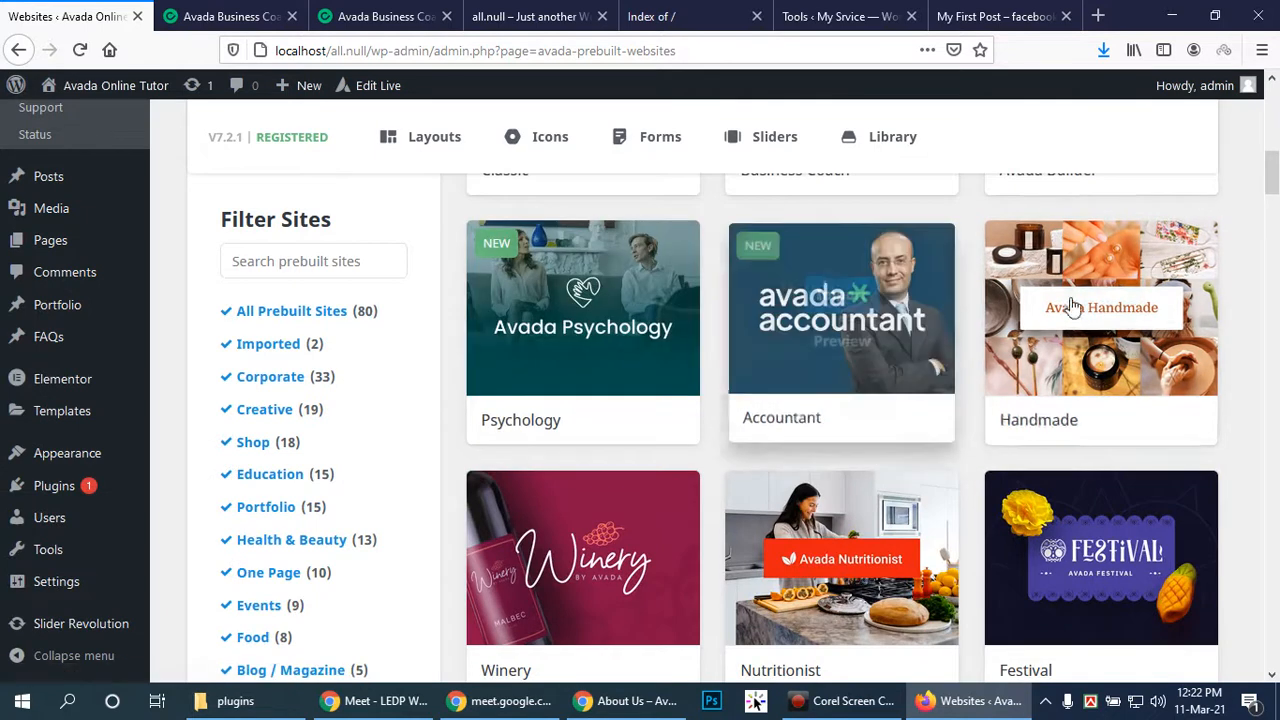
pyautogui.scroll(-3, 1108, 303)
pyautogui.scroll(-4, 1066, 306)
pyautogui.moveTo(1151, 377)
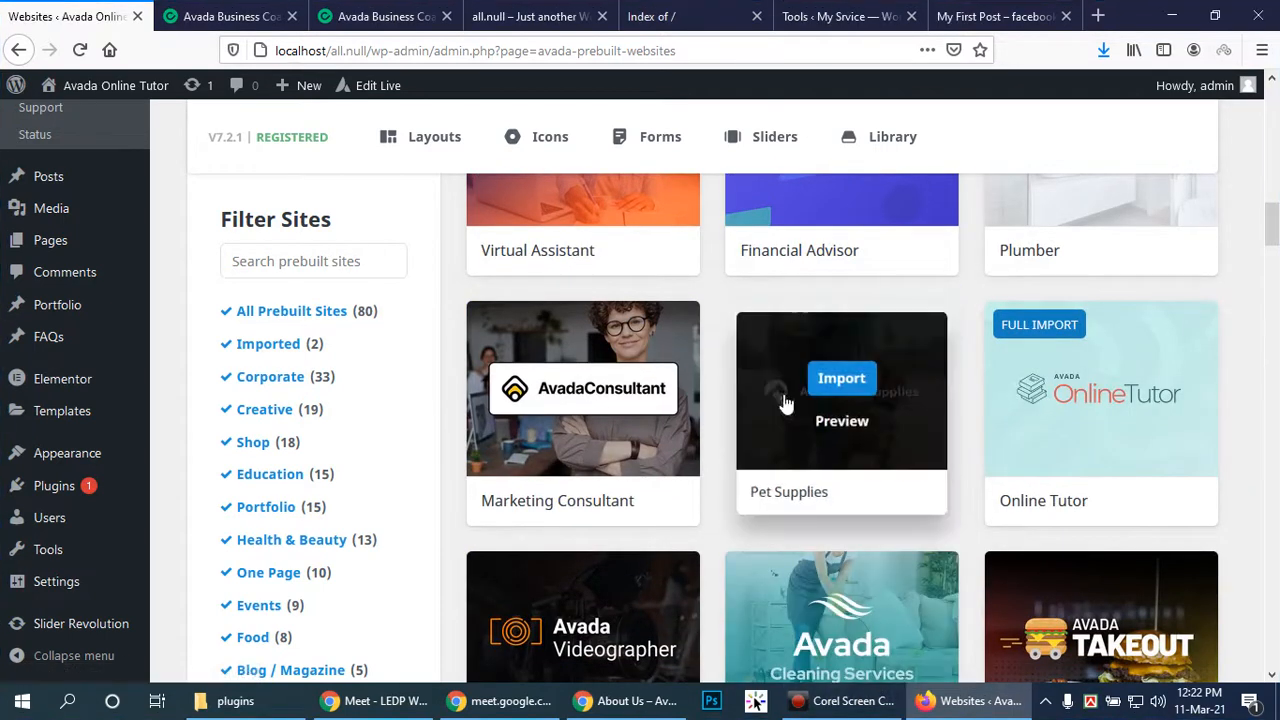
pyautogui.scroll(-3, 940, 395)
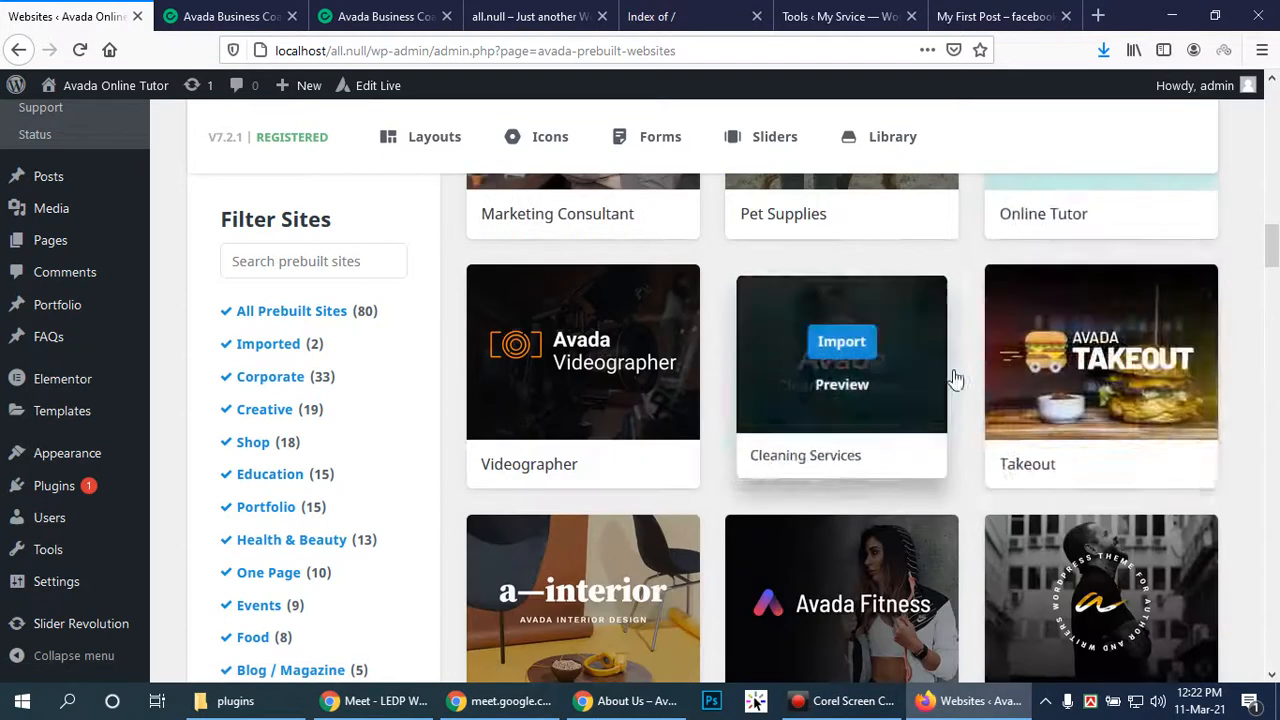
pyautogui.scroll(-4, 960, 370)
pyautogui.scroll(-4, 1040, 300)
pyautogui.scroll(-3, 1048, 298)
pyautogui.scroll(-3, 1058, 326)
pyautogui.scroll(-3, 1058, 326)
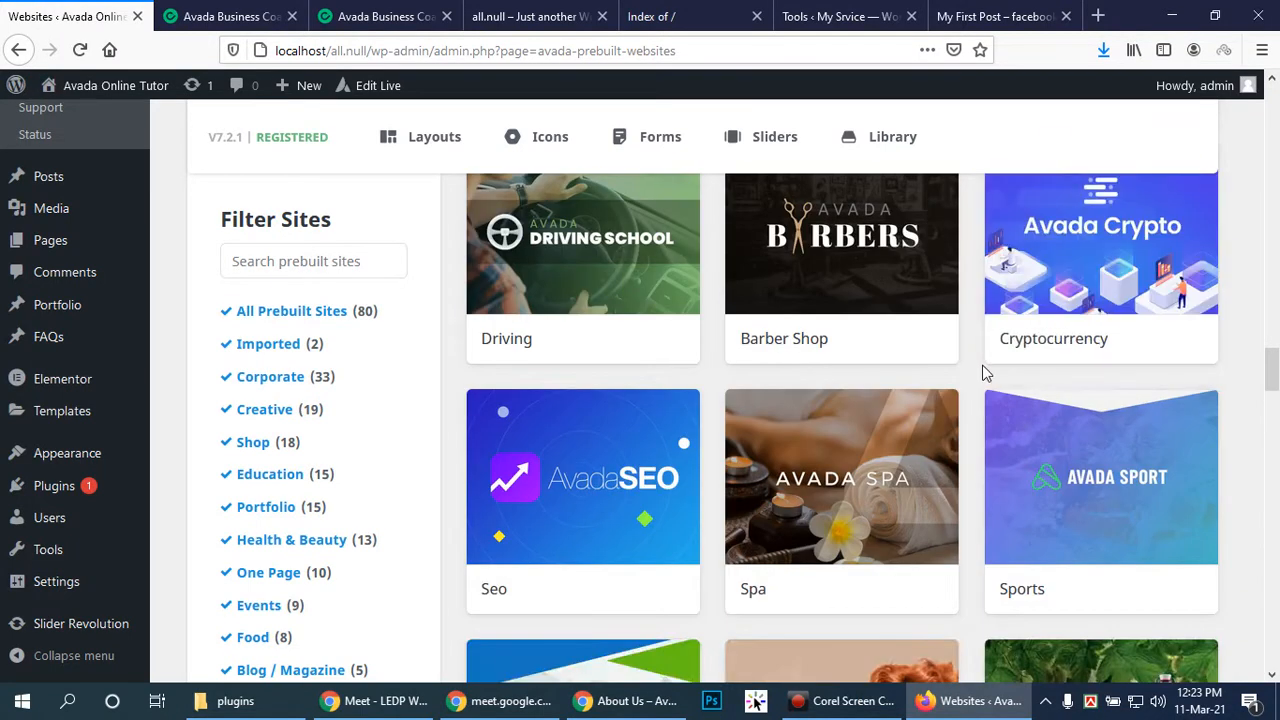
pyautogui.scroll(-2, 985, 368)
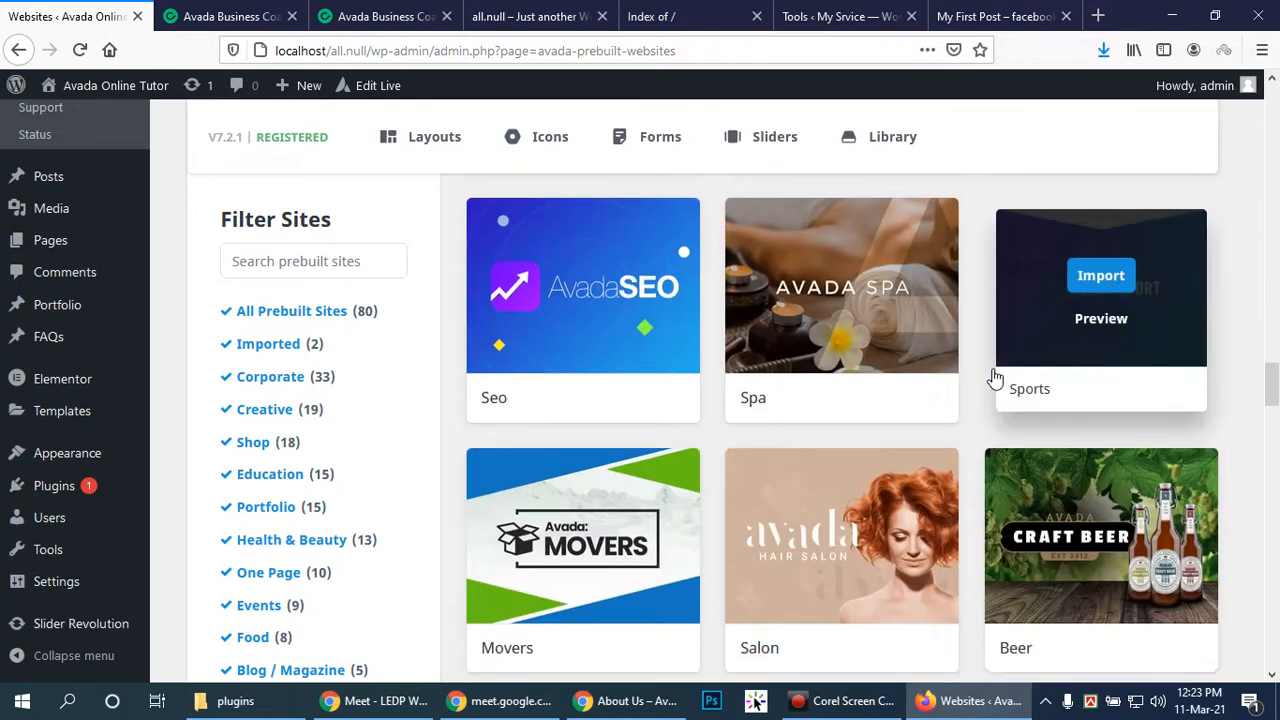
pyautogui.scroll(-2, 993, 372)
pyautogui.scroll(-2, 993, 378)
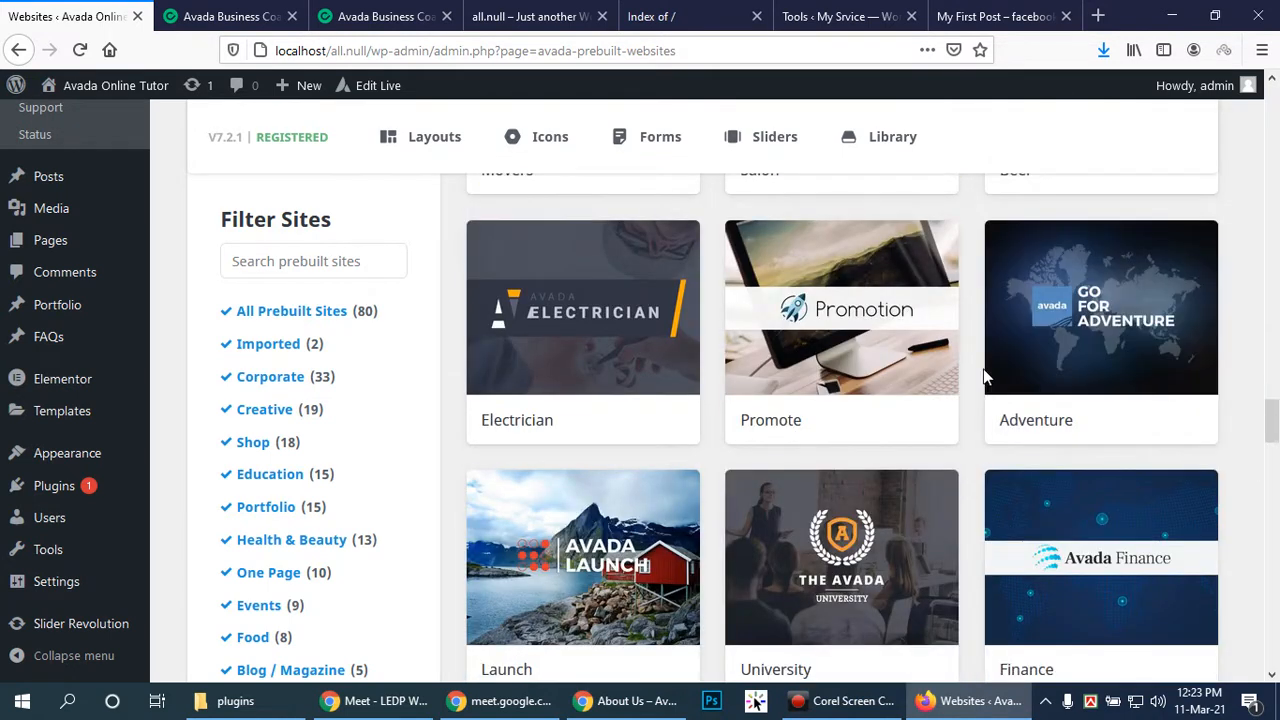
pyautogui.scroll(-7, 984, 366)
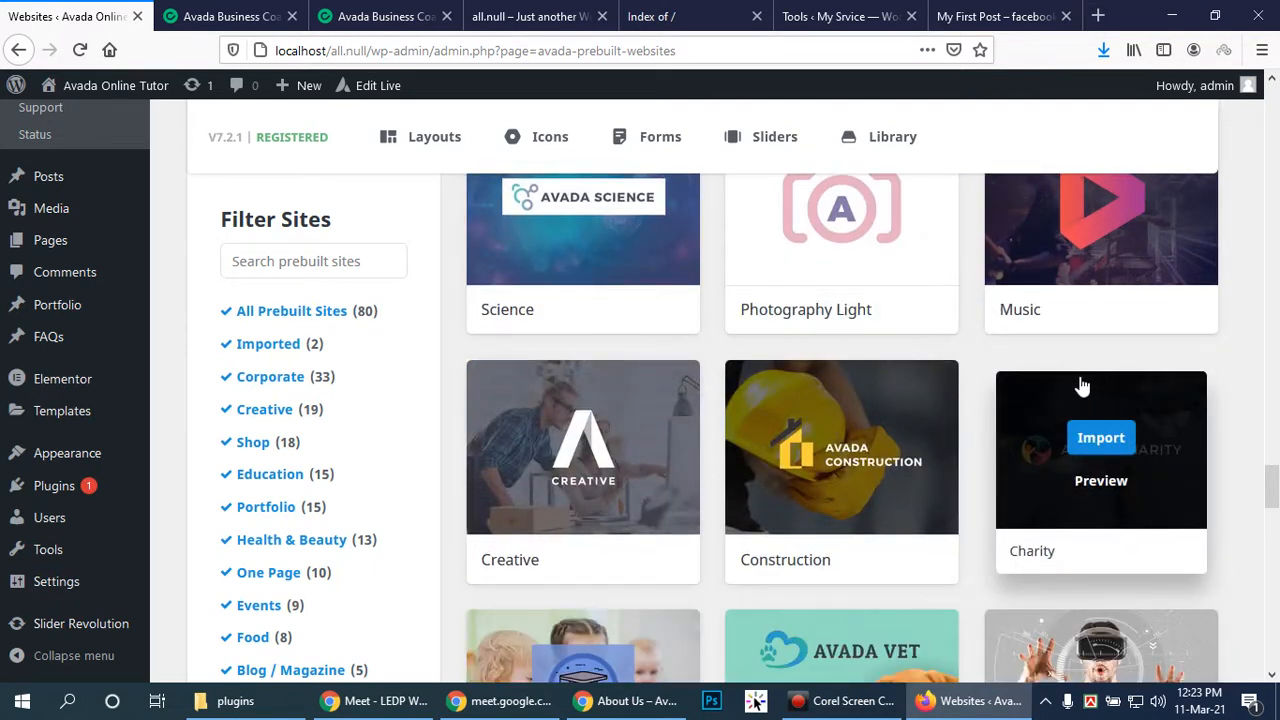
pyautogui.scroll(1, 857, 310)
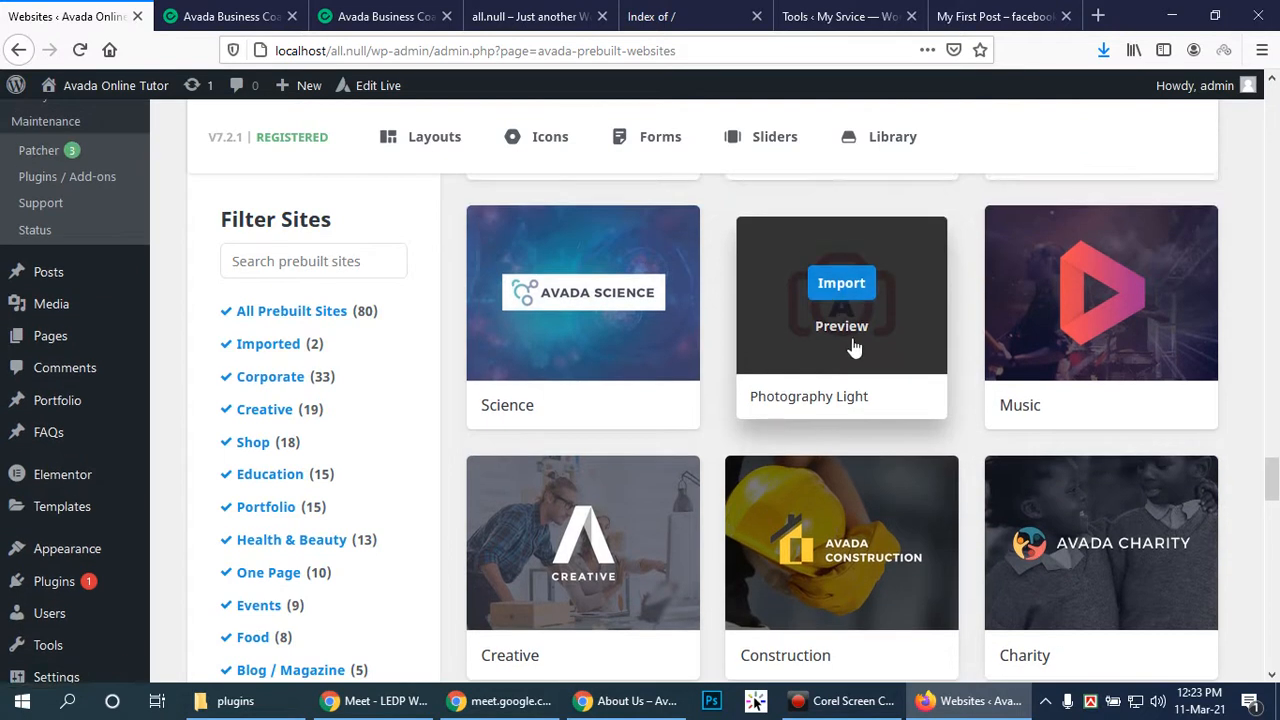
# Preview Photography Light in a new tab, then return to the Websites list
pyautogui.rightClick(860, 332)
pyautogui.click(905, 340)
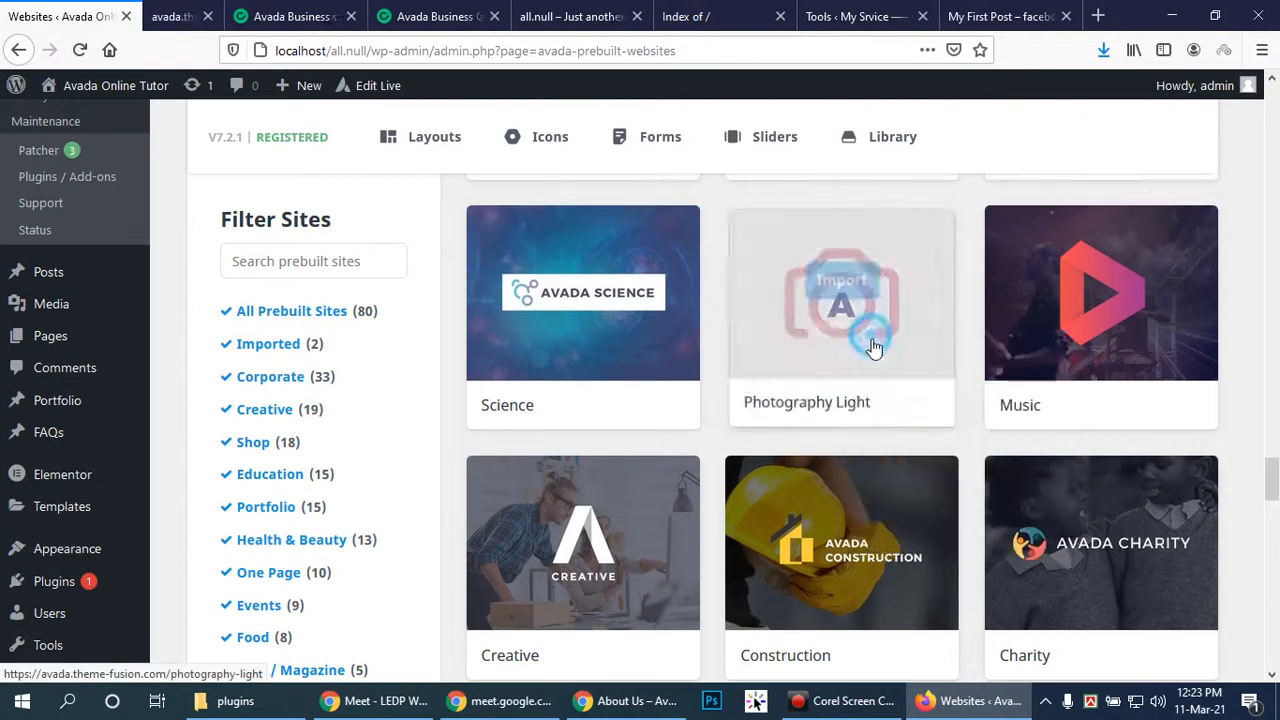
pyautogui.click(206, 12)
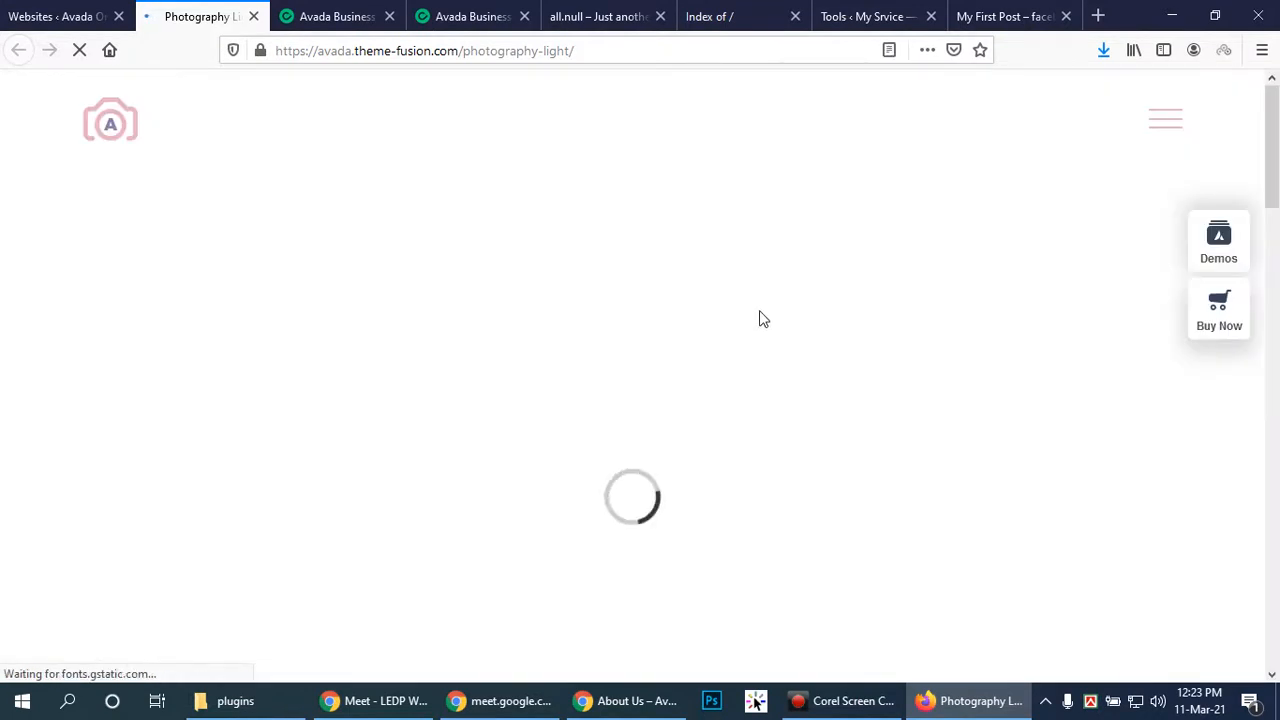
pyautogui.click(30, 10)
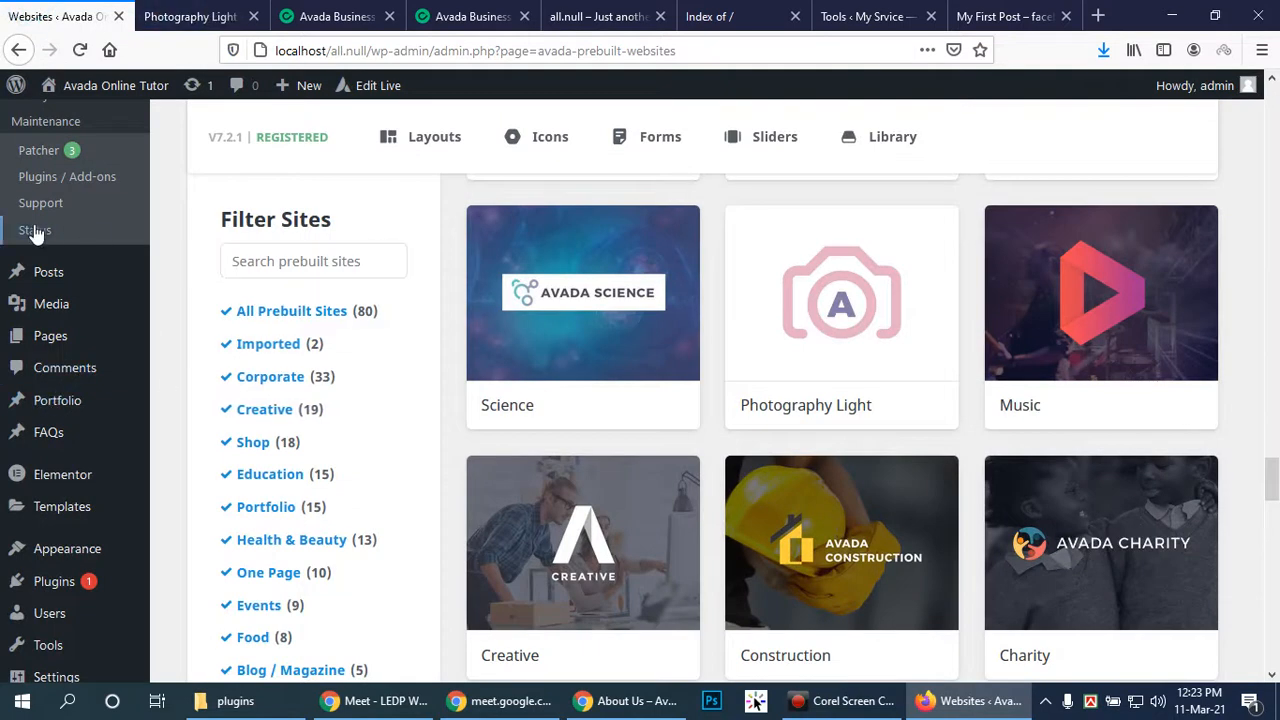
pyautogui.scroll(2, 897, 150)
# Look through the seven saved containers in the Avada Library
pyautogui.click(896, 137)
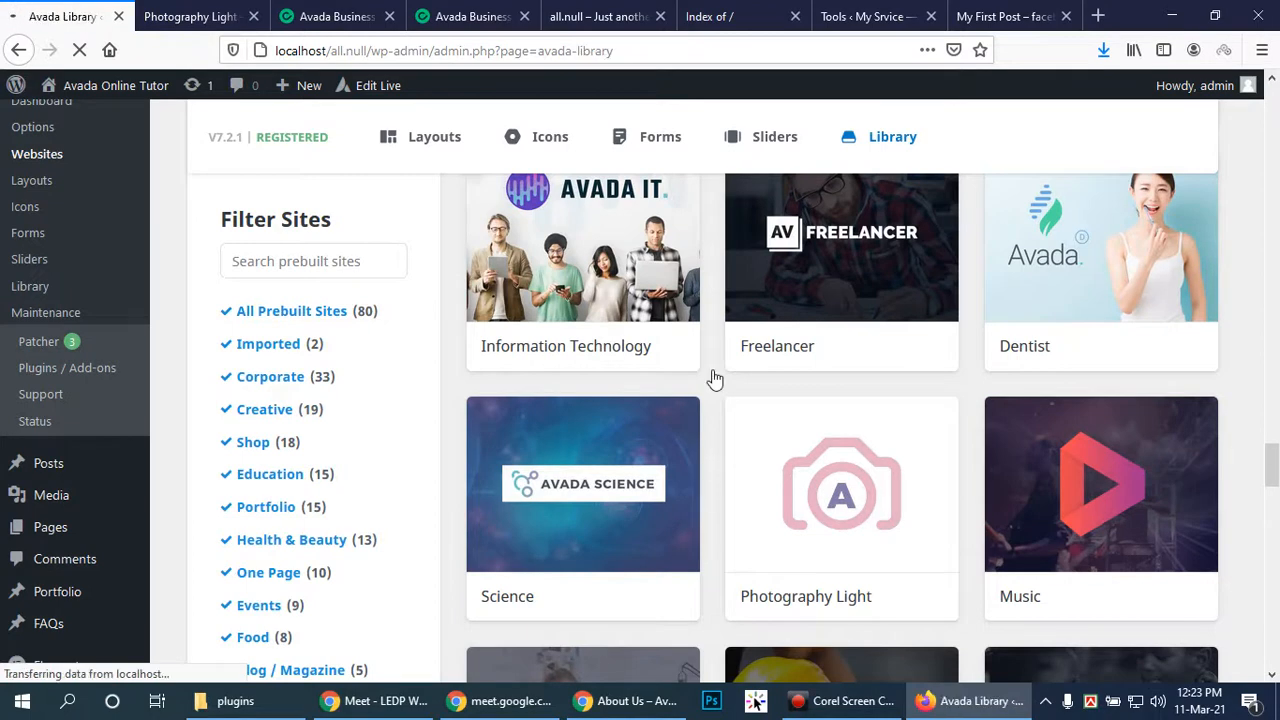
pyautogui.moveTo(729, 366)
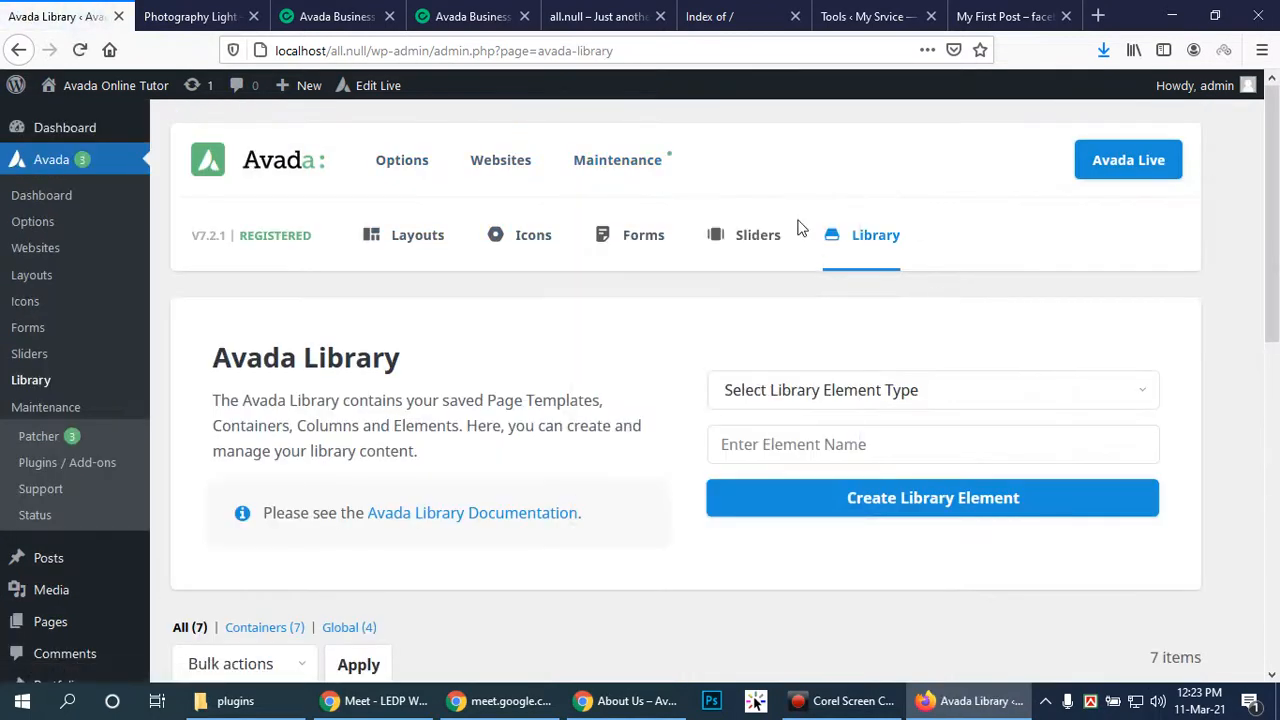
pyautogui.scroll(-7, 800, 222)
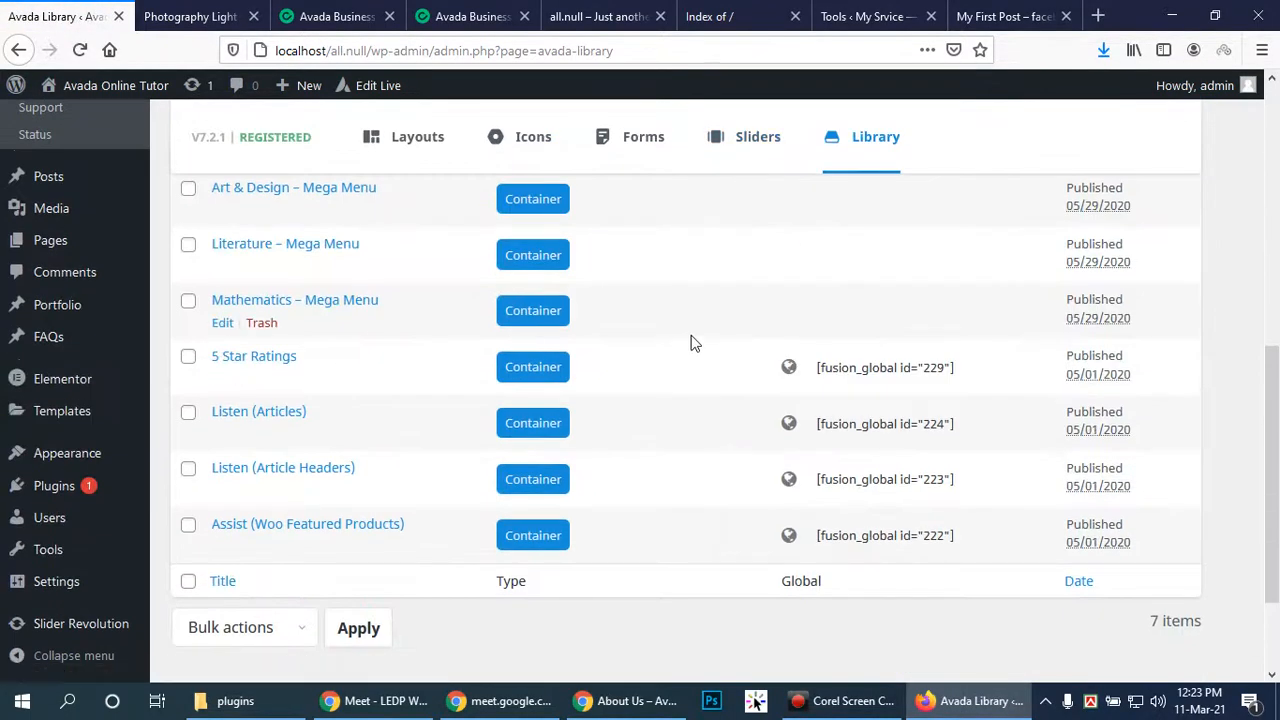
pyautogui.scroll(2, 691, 343)
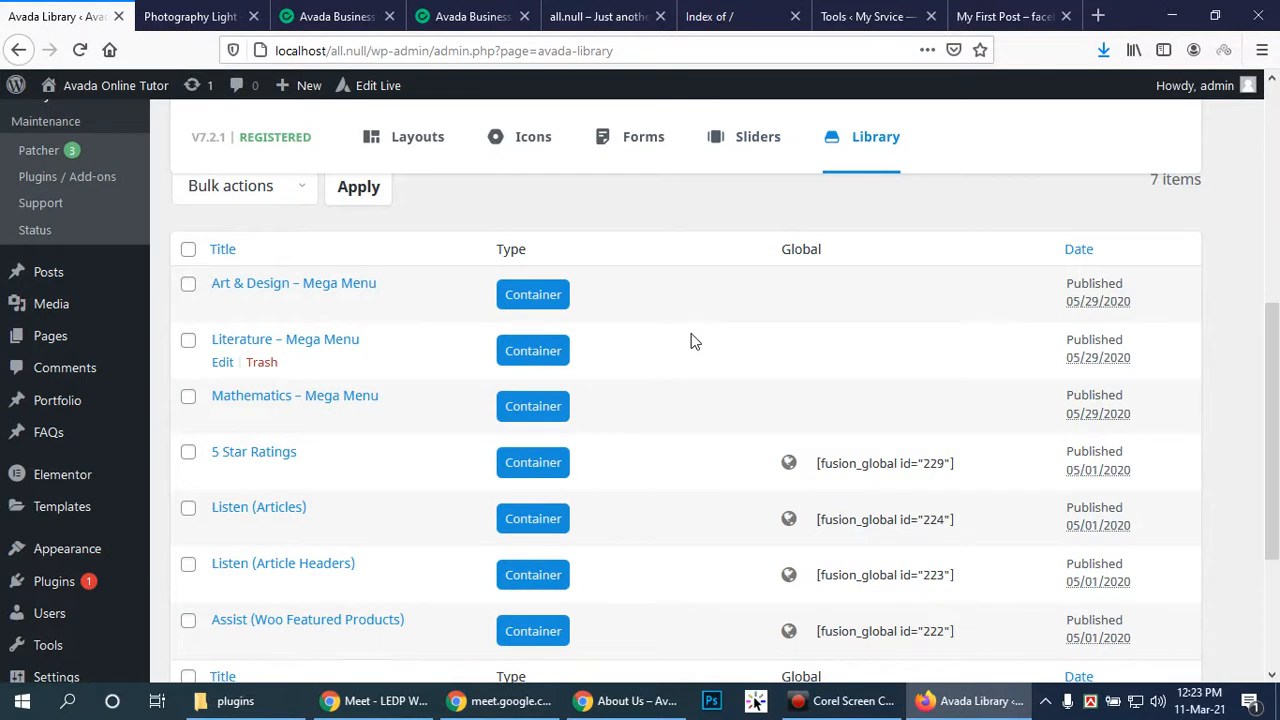
pyautogui.scroll(2, 690, 341)
pyautogui.scroll(-4, 690, 341)
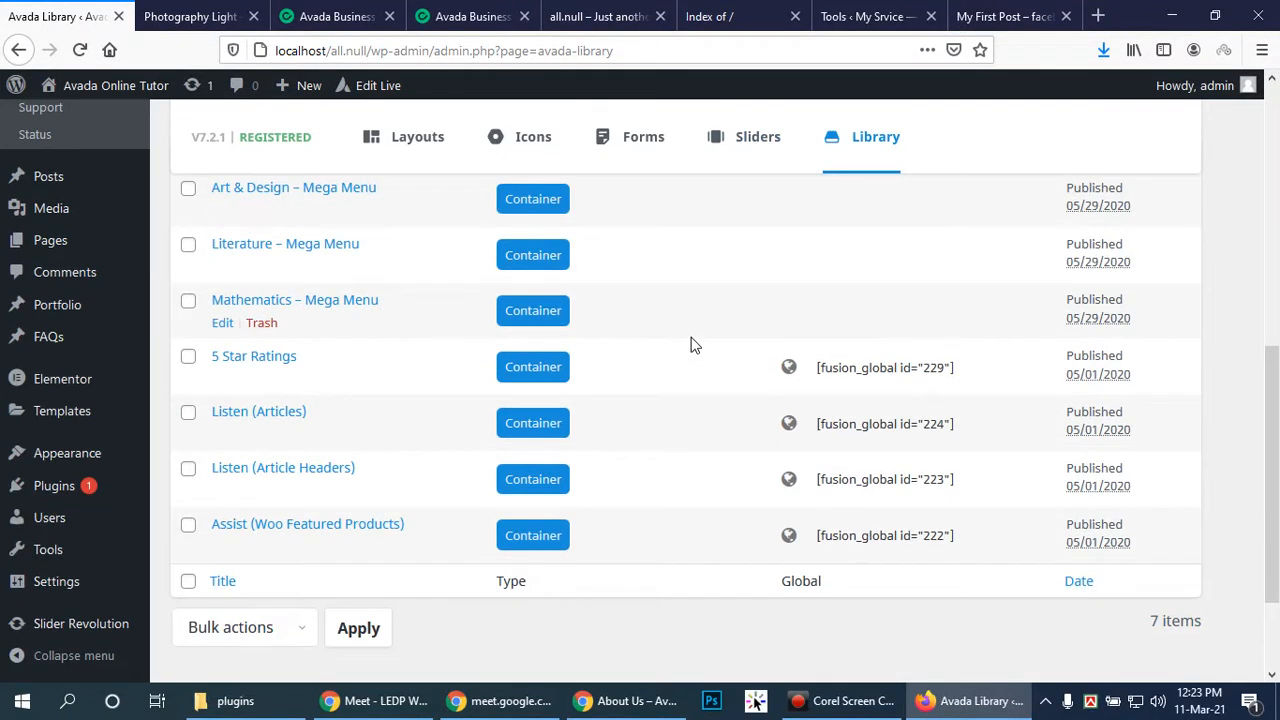
pyautogui.scroll(-3, 695, 345)
pyautogui.scroll(4, 547, 353)
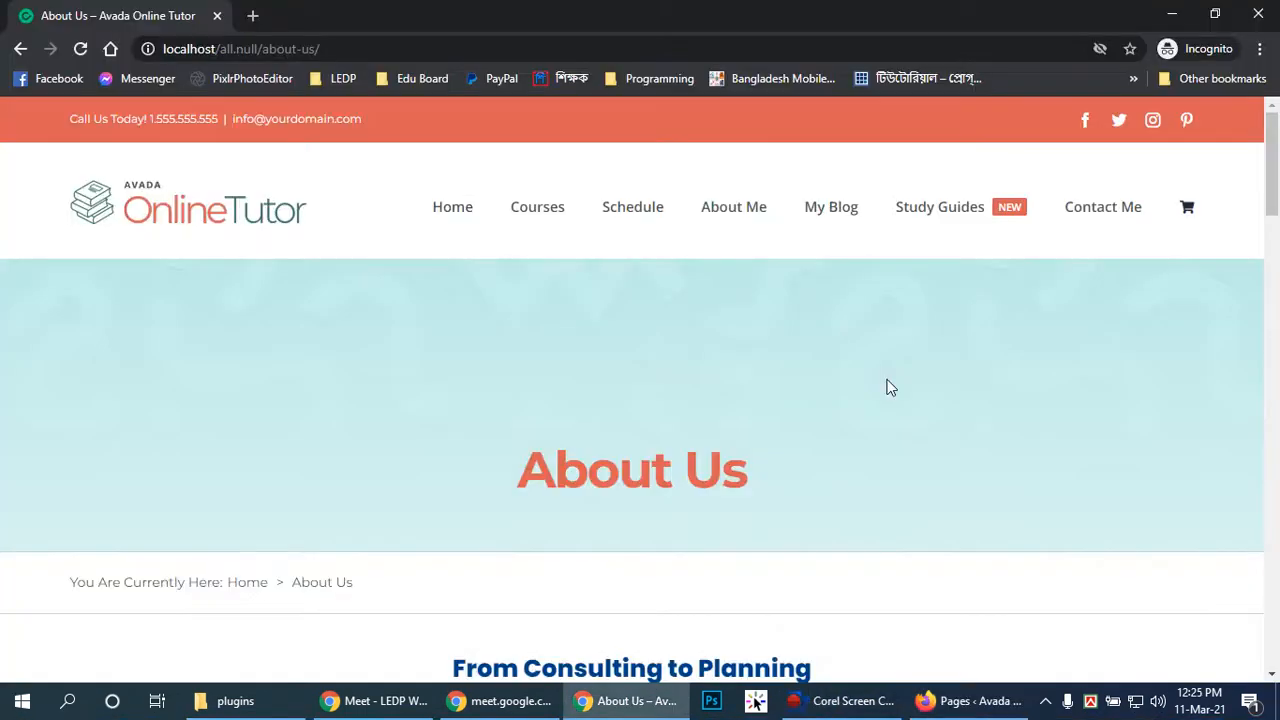
pyautogui.scroll(-2, 880, 378)
pyautogui.scroll(2, 880, 386)
# Open Avada > Options from the WordPress admin menu
pyautogui.click(960, 701)
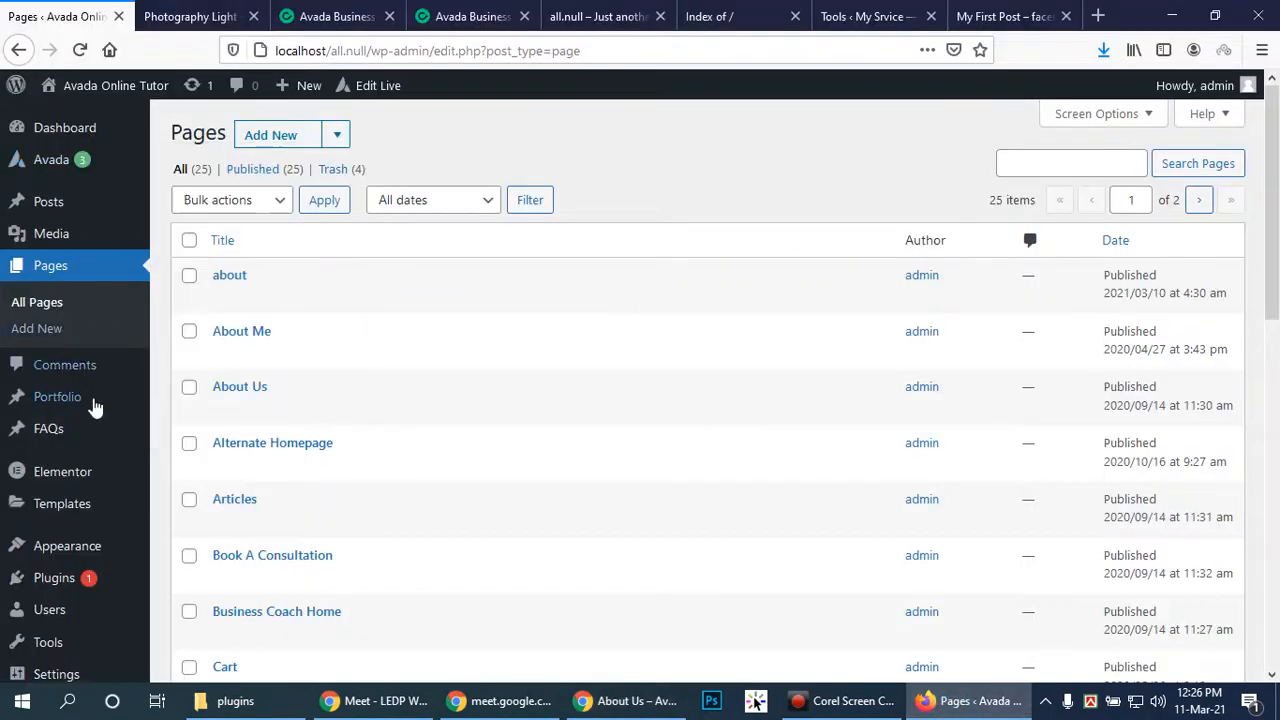
pyautogui.moveTo(68, 150)
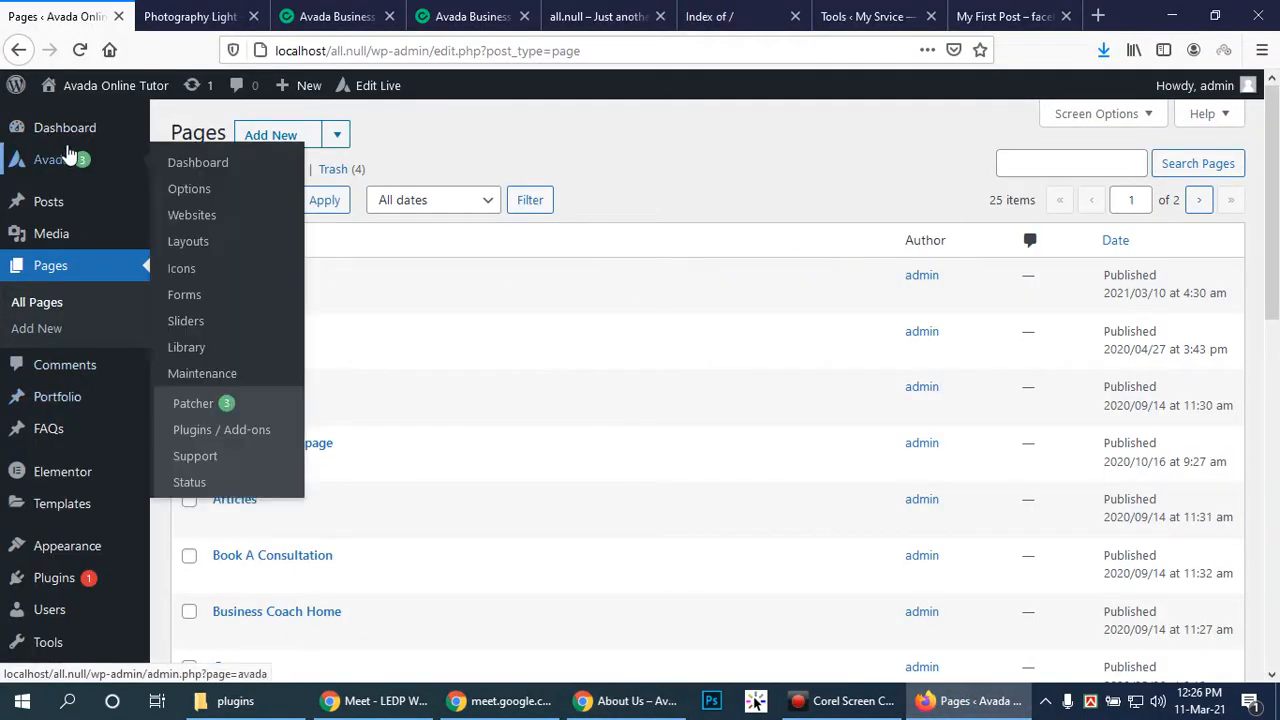
pyautogui.click(203, 189)
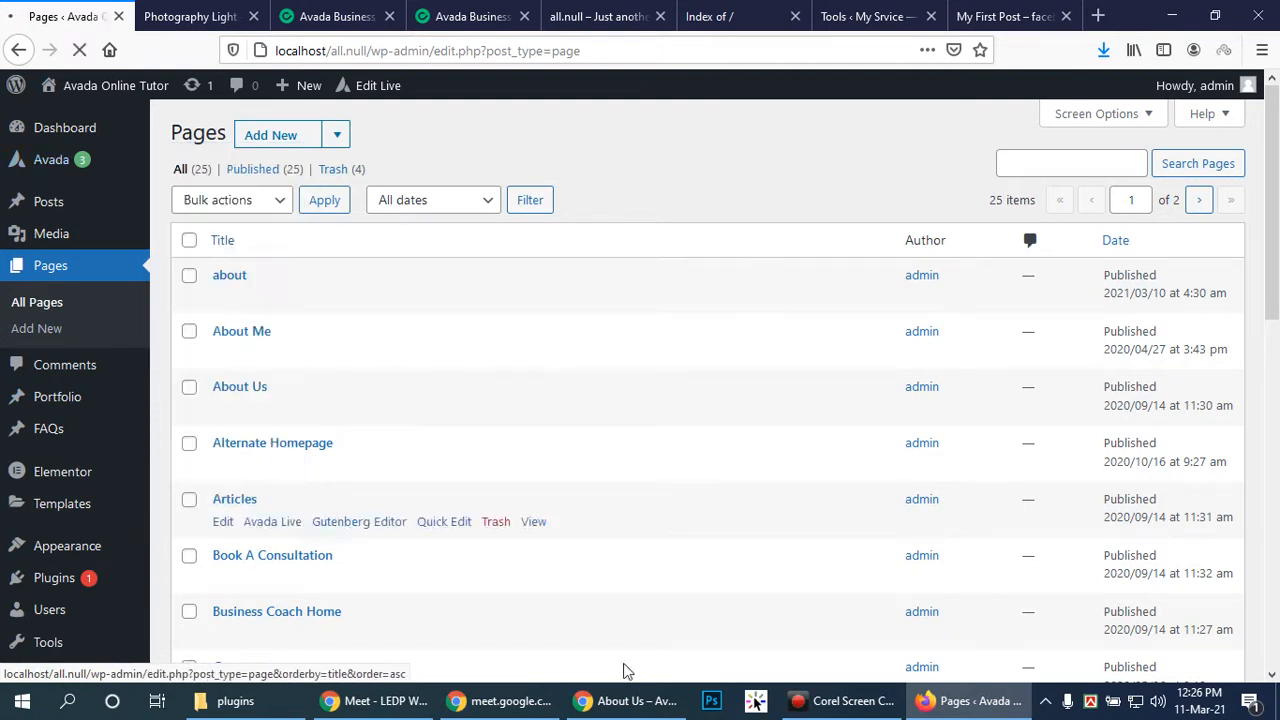
# View the front-end Home and Solutions pages, then go back to Global Options
pyautogui.hotkey('alt', 'Tab')
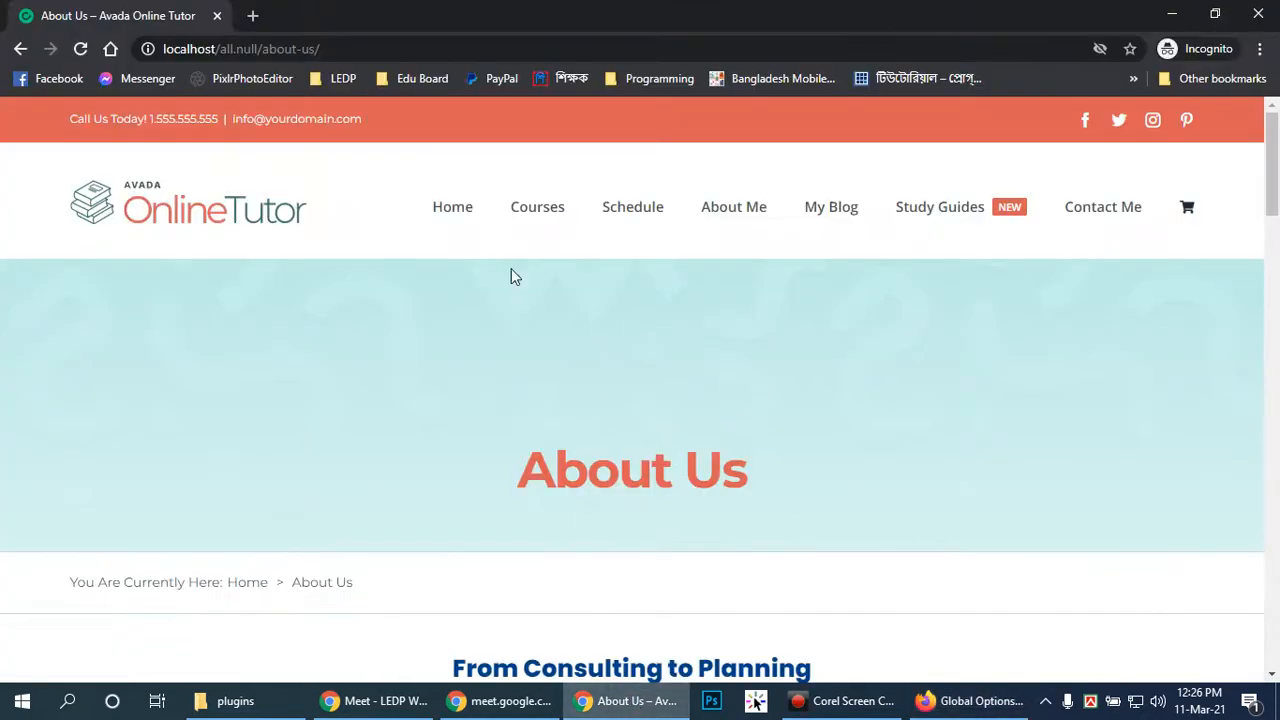
pyautogui.click(440, 209)
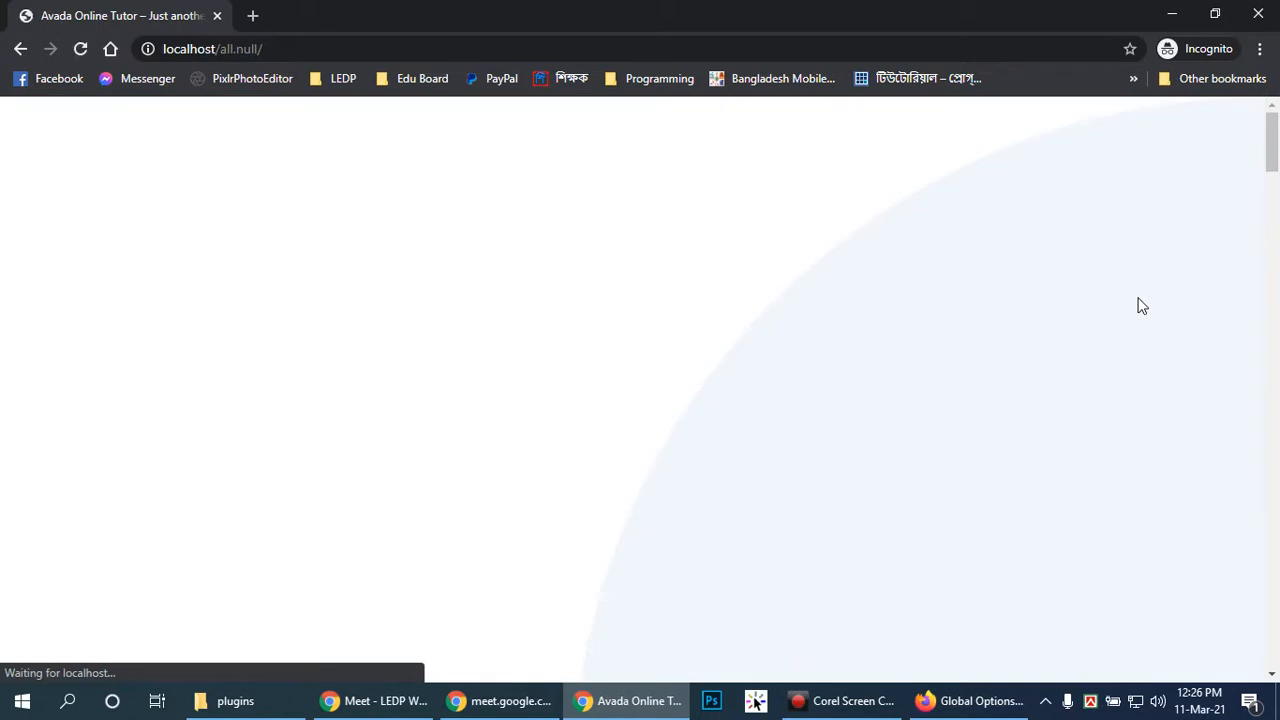
pyautogui.click(684, 205)
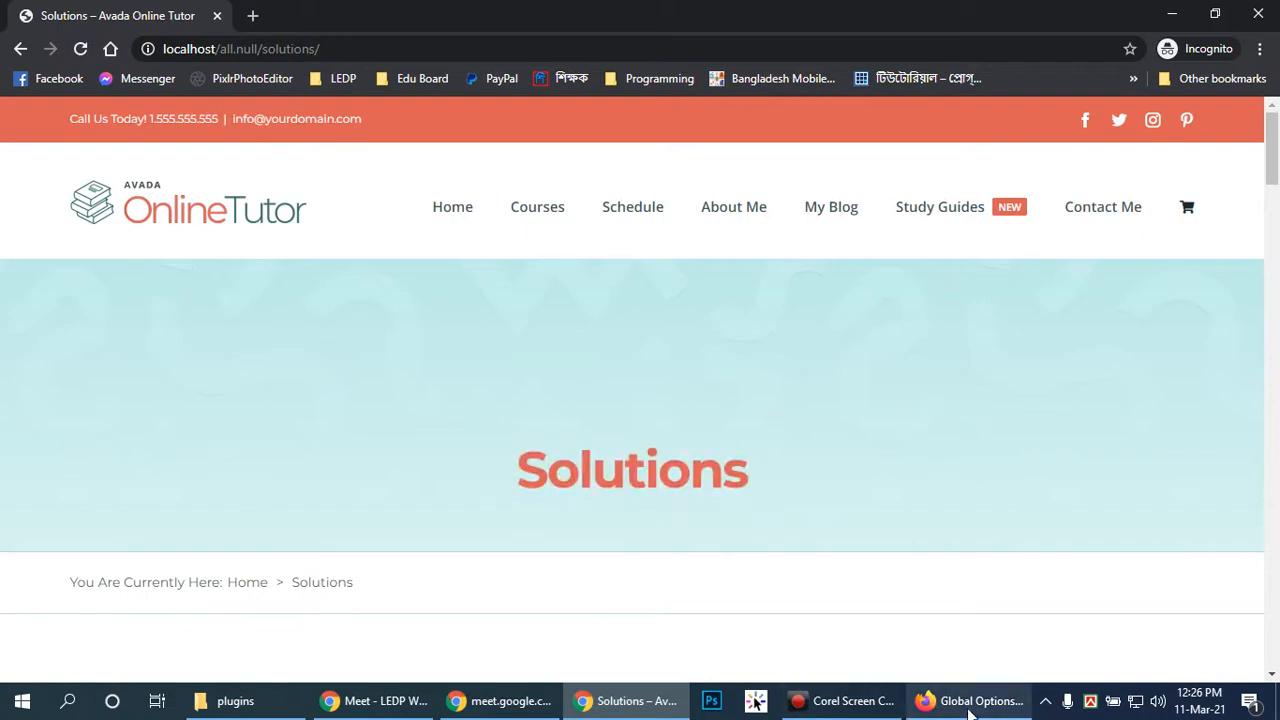
pyautogui.click(968, 710)
# Review the Header Styling settings in Global Options
pyautogui.scroll(-3, 903, 462)
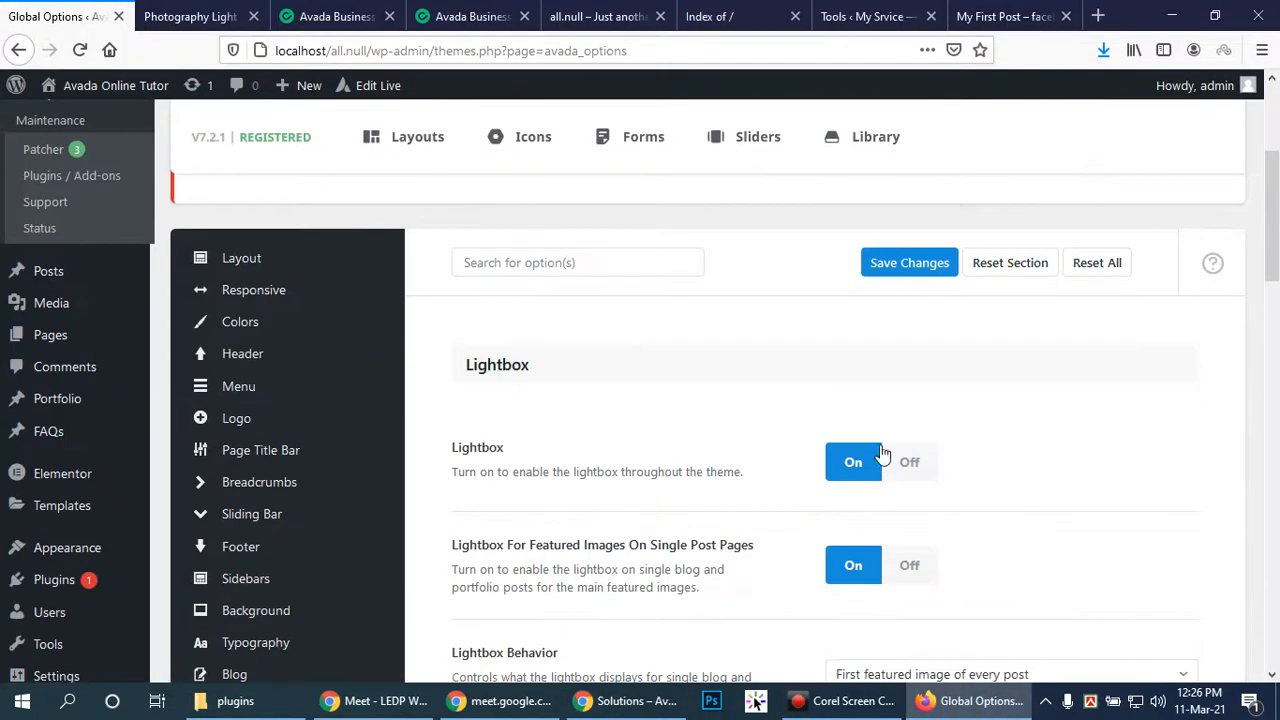
pyautogui.scroll(-2, 345, 475)
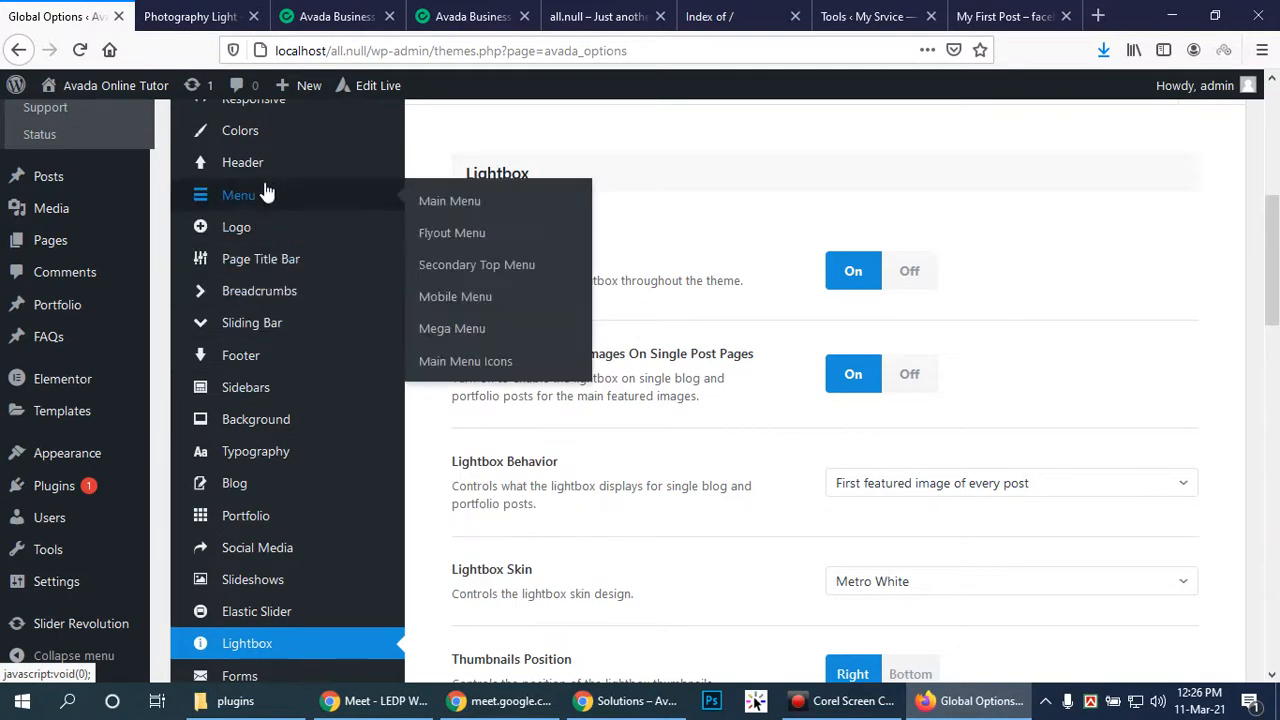
pyautogui.moveTo(240, 170)
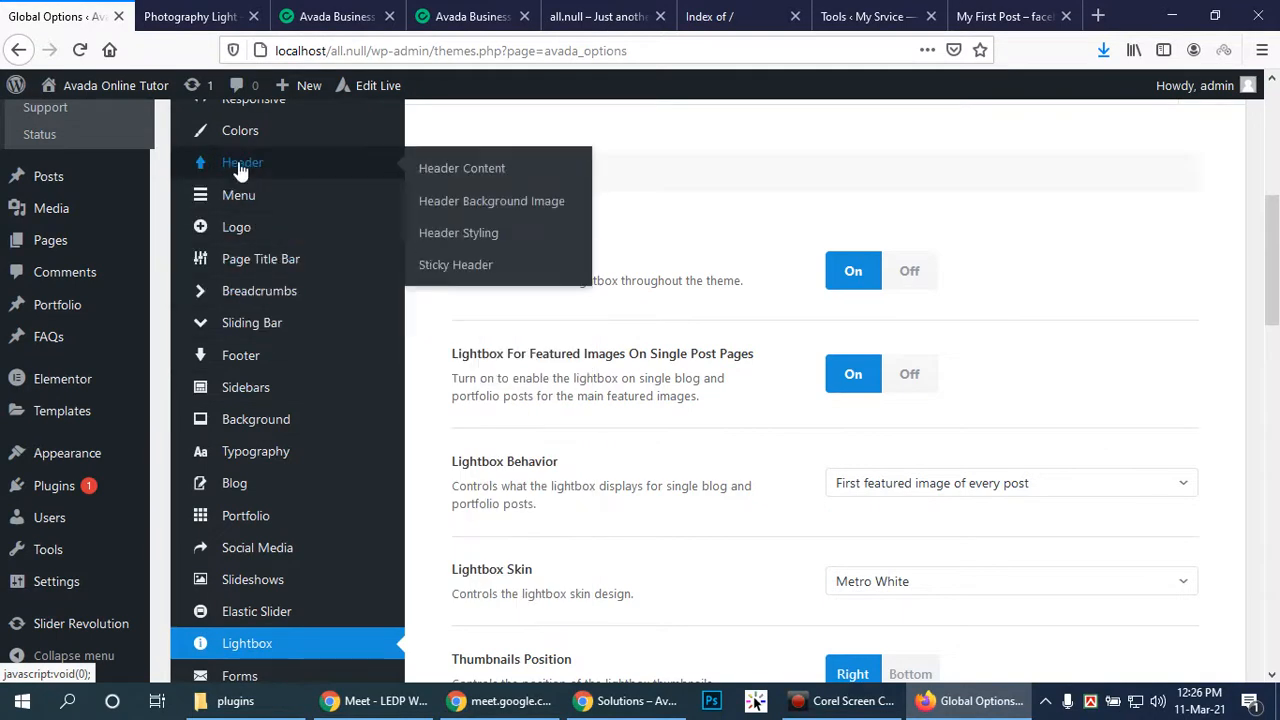
pyautogui.click(450, 235)
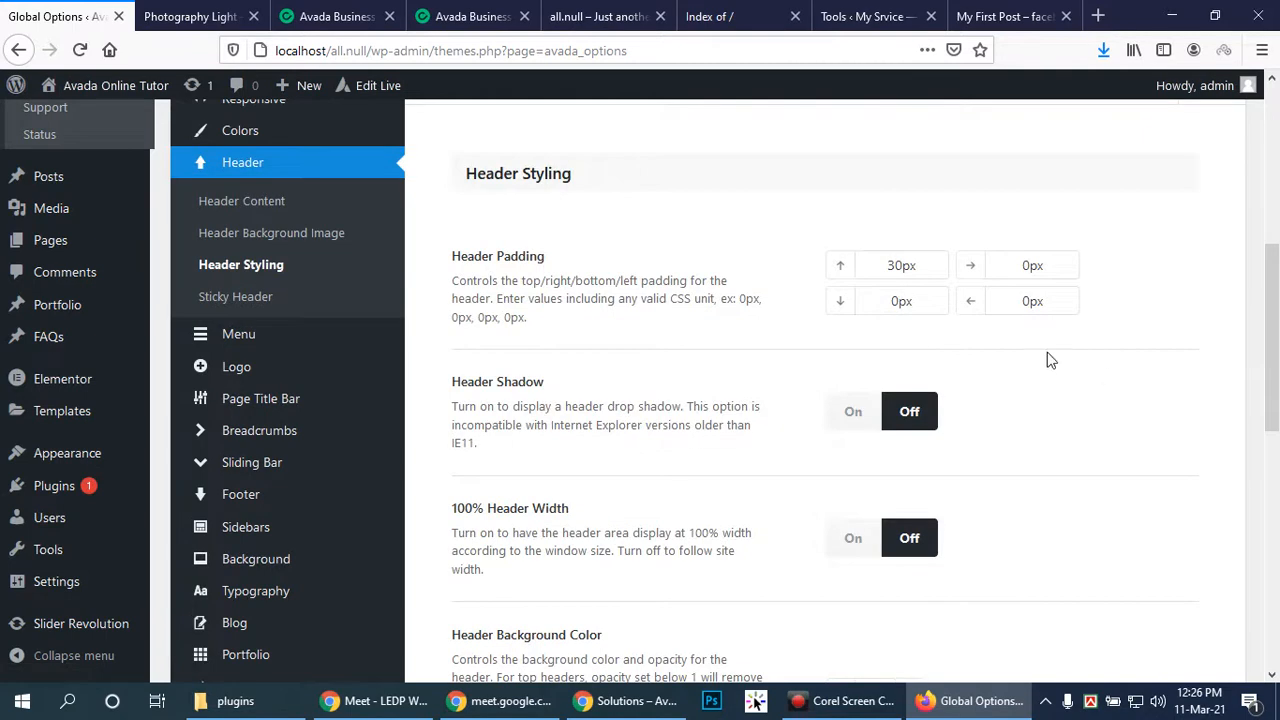
# Check the Header Content settings, then bring the Online Tutor Solutions page forward
pyautogui.scroll(-3, 1056, 364)
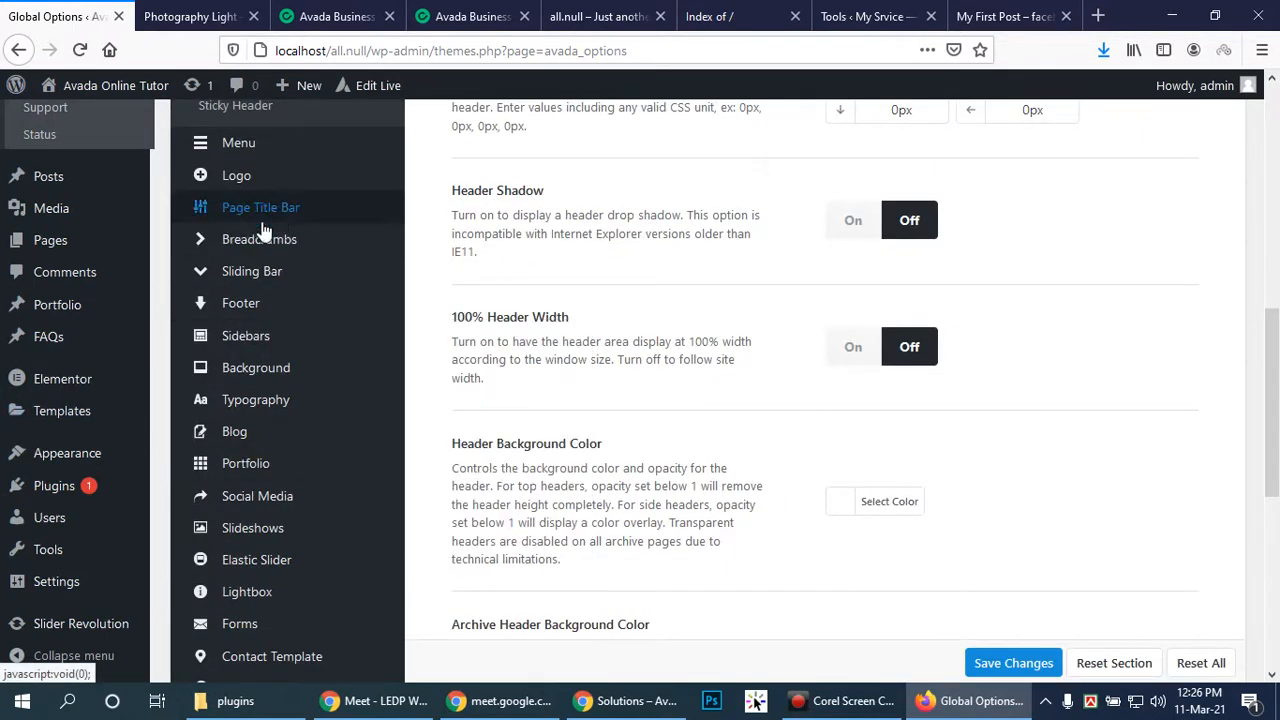
pyautogui.scroll(3, 273, 290)
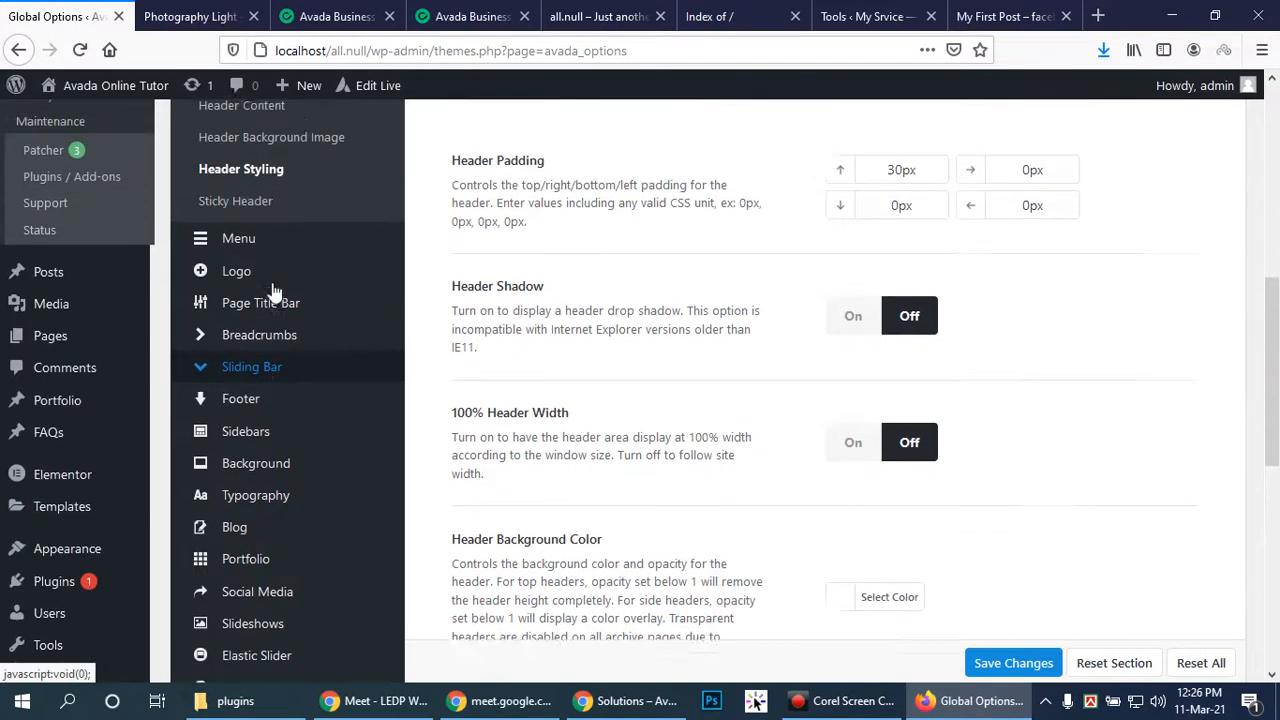
pyautogui.moveTo(238, 350)
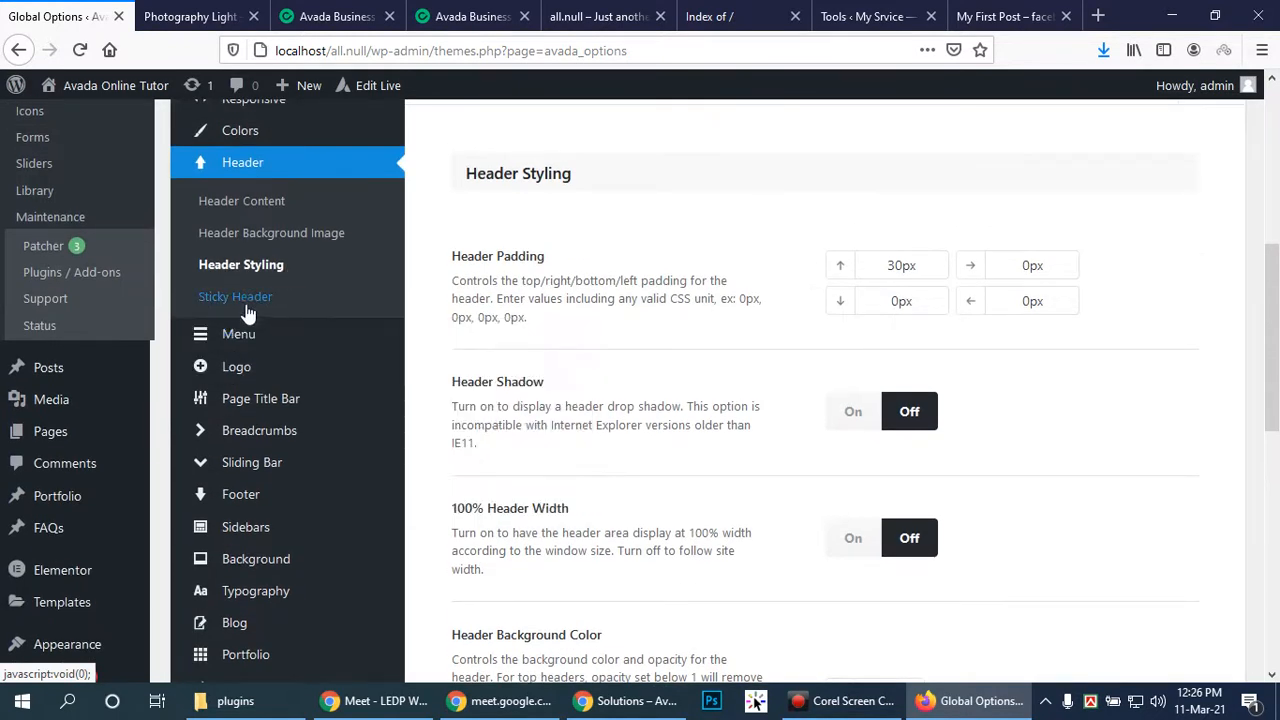
pyautogui.click(235, 212)
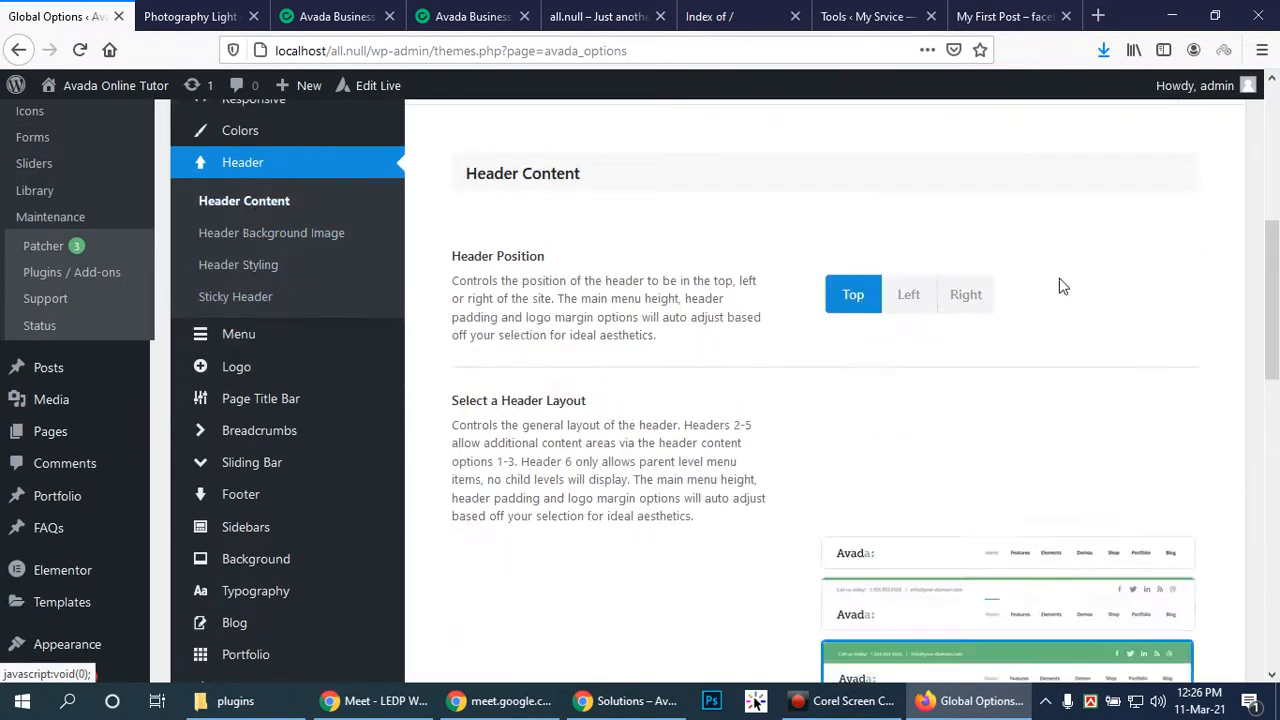
pyautogui.scroll(-1, 1073, 318)
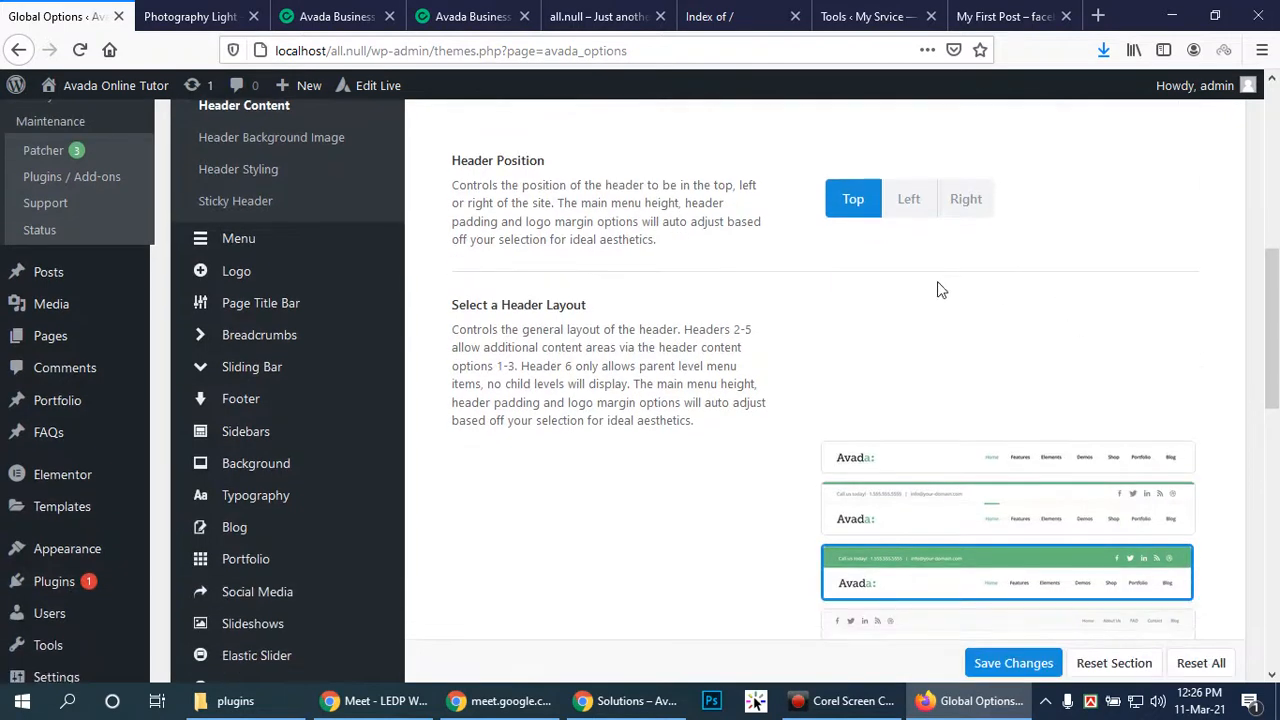
pyautogui.click(614, 704)
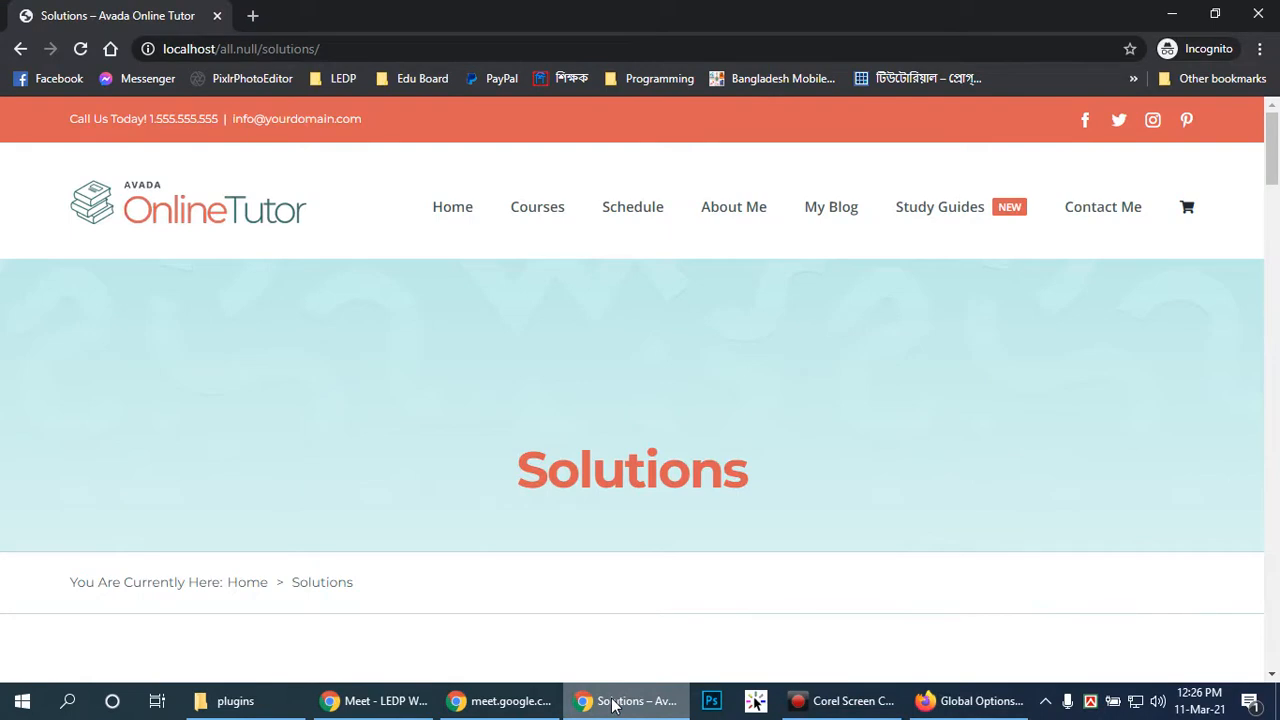
# Return to Global Options and review the Breadcrumbs settings
pyautogui.click(614, 704)
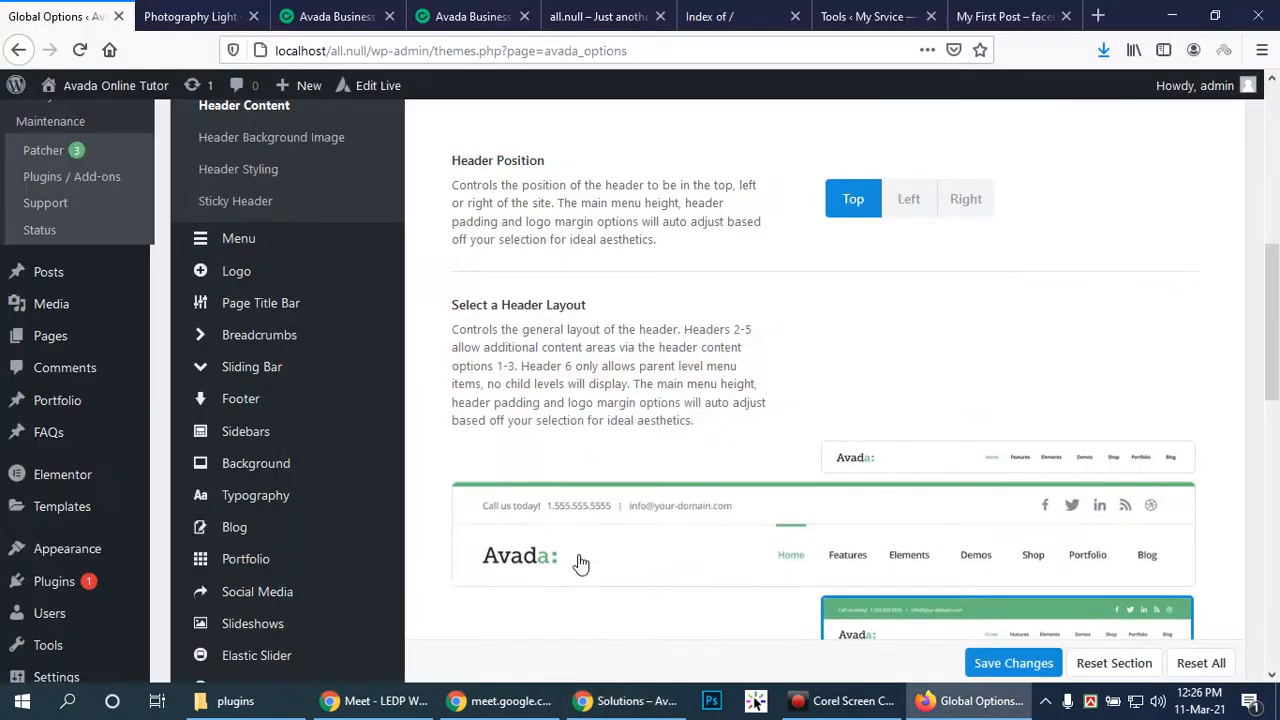
pyautogui.scroll(-2, 594, 554)
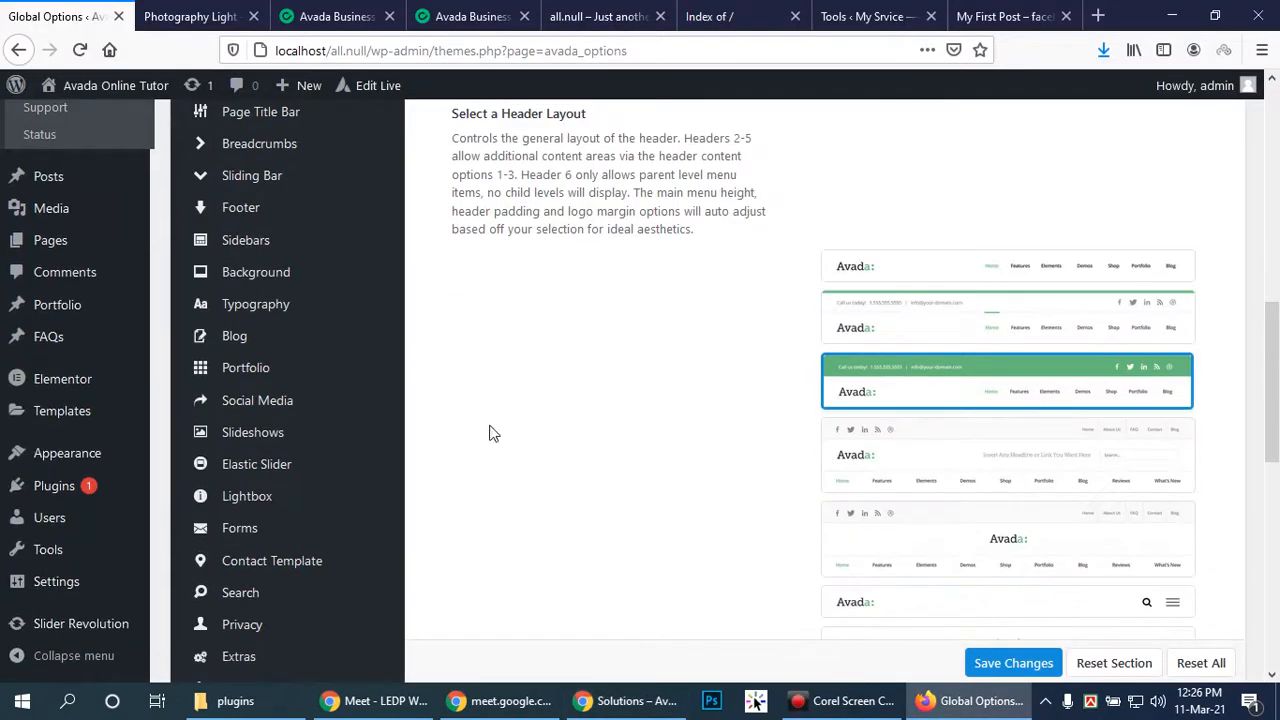
pyautogui.moveTo(313, 316)
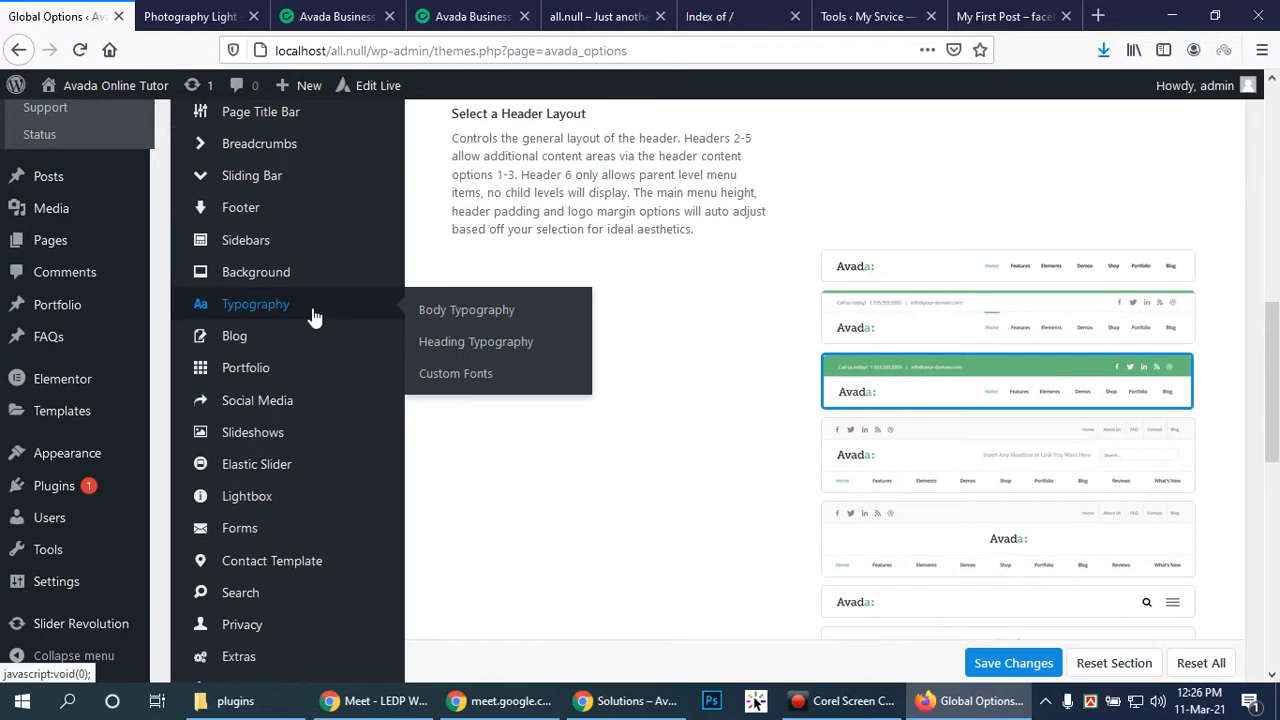
pyautogui.moveTo(265, 241)
pyautogui.scroll(2, 259, 355)
pyautogui.click(259, 341)
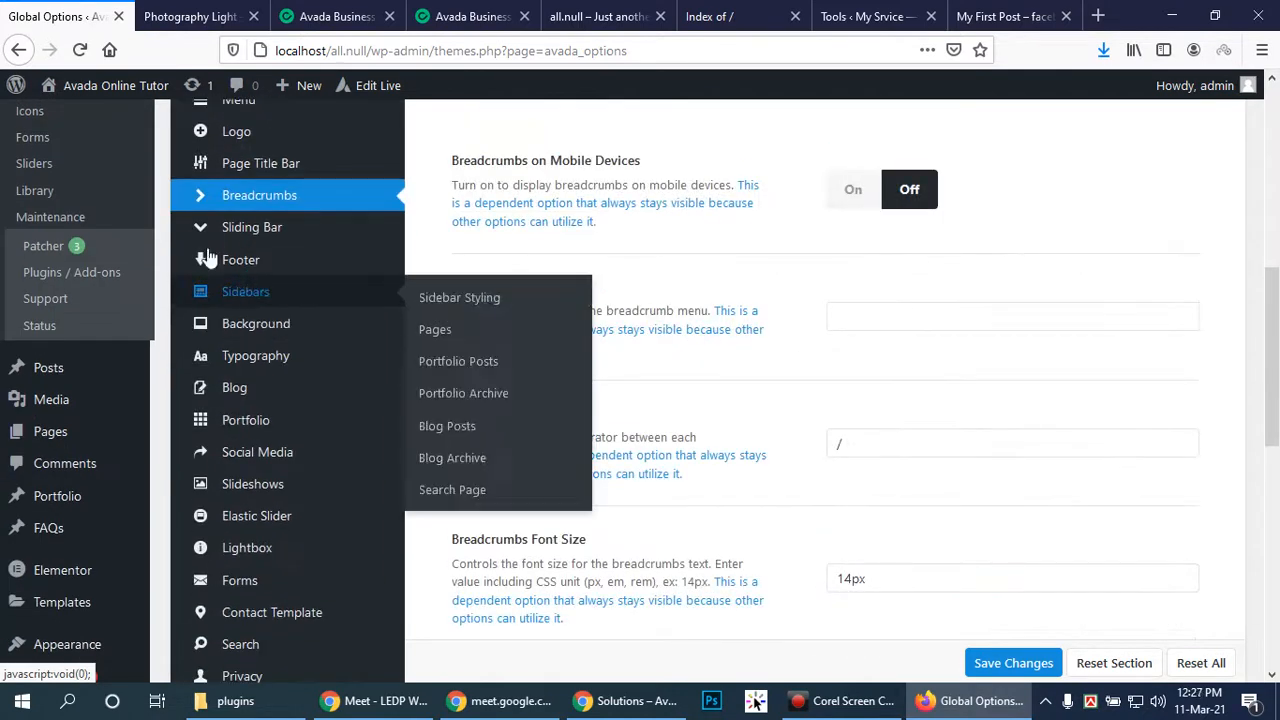
# Show the Layout section with Wide layout and 1200px site width
pyautogui.scroll(-2, 980, 372)
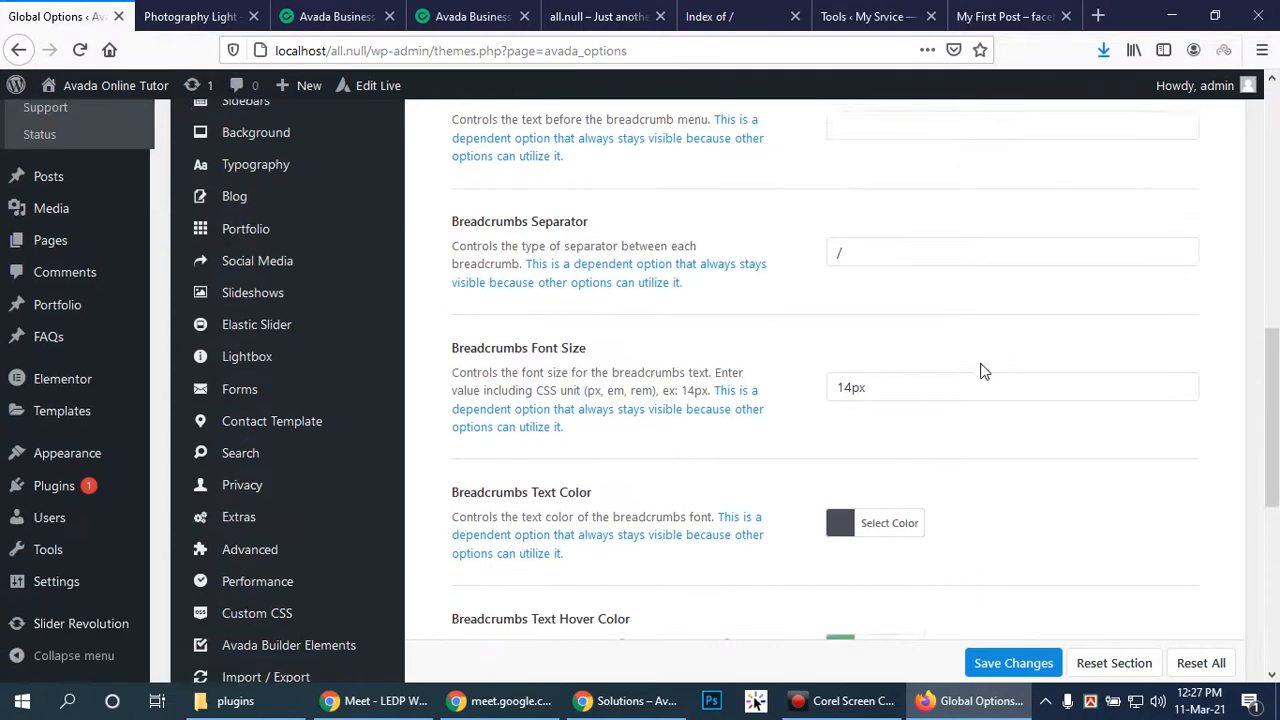
pyautogui.scroll(-5, 981, 365)
pyautogui.scroll(4, 970, 360)
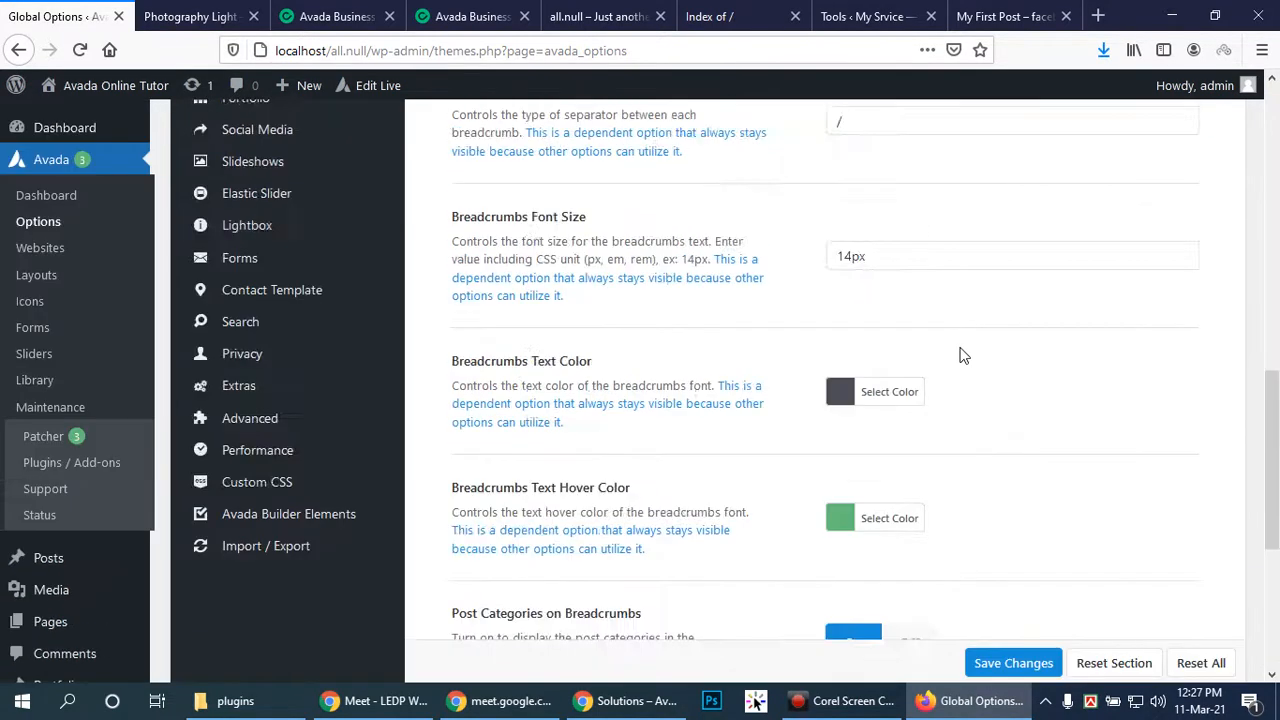
pyautogui.scroll(5, 963, 355)
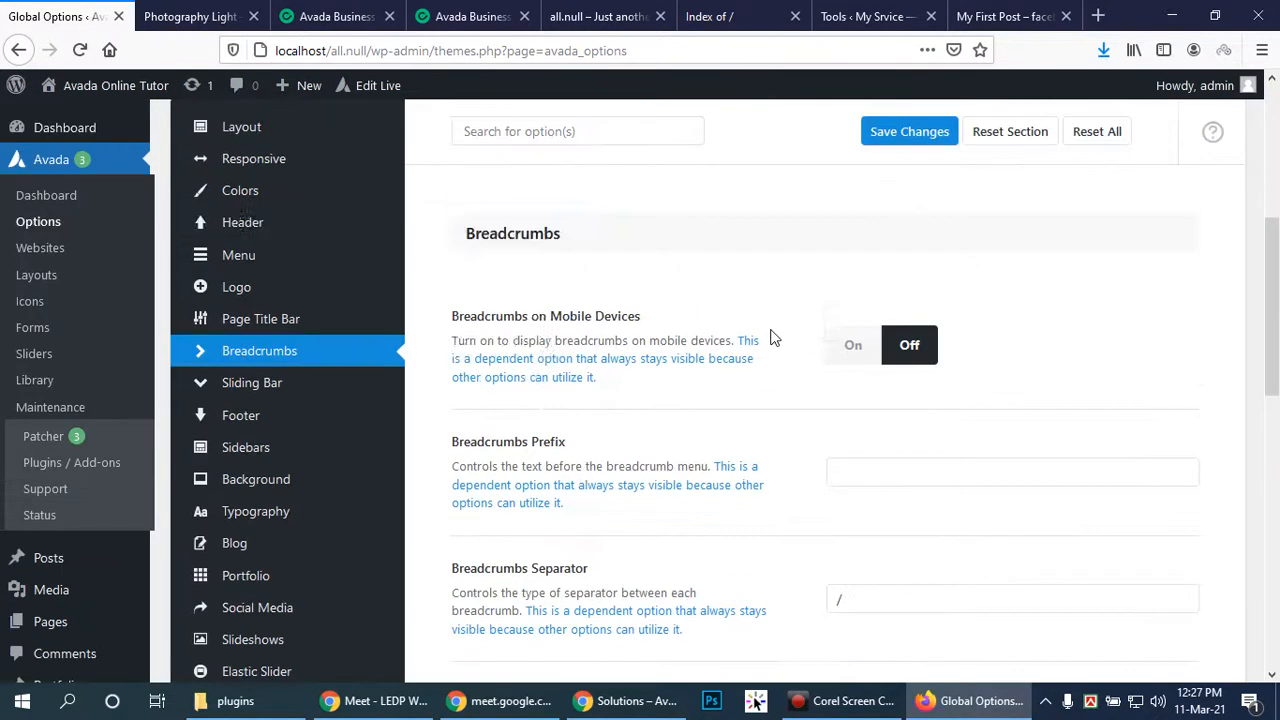
pyautogui.click(251, 128)
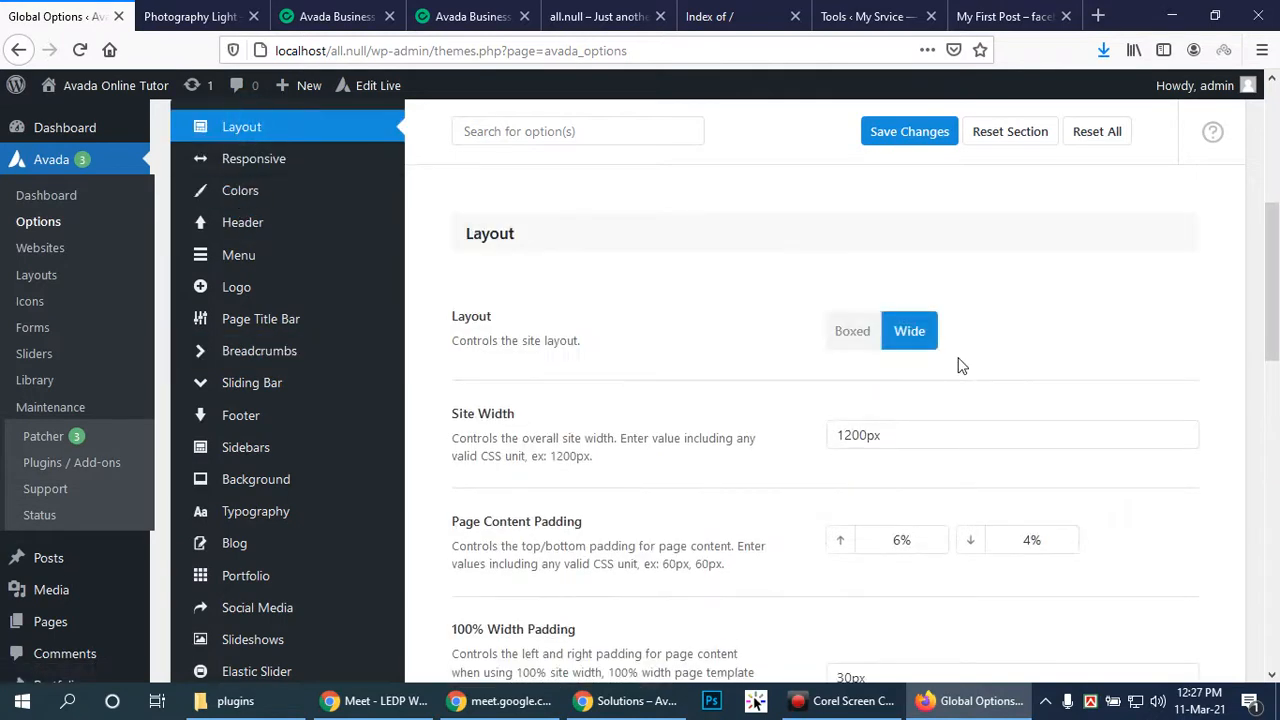
pyautogui.scroll(-5, 999, 388)
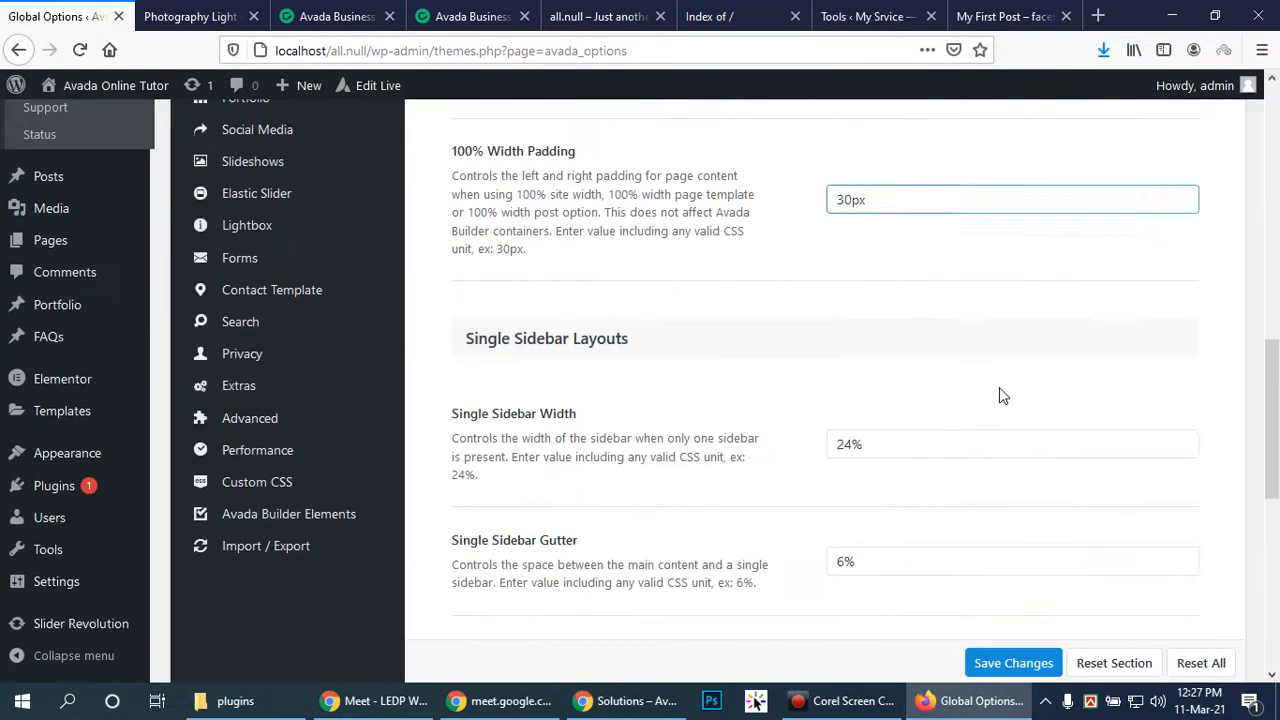
pyautogui.scroll(7, 999, 387)
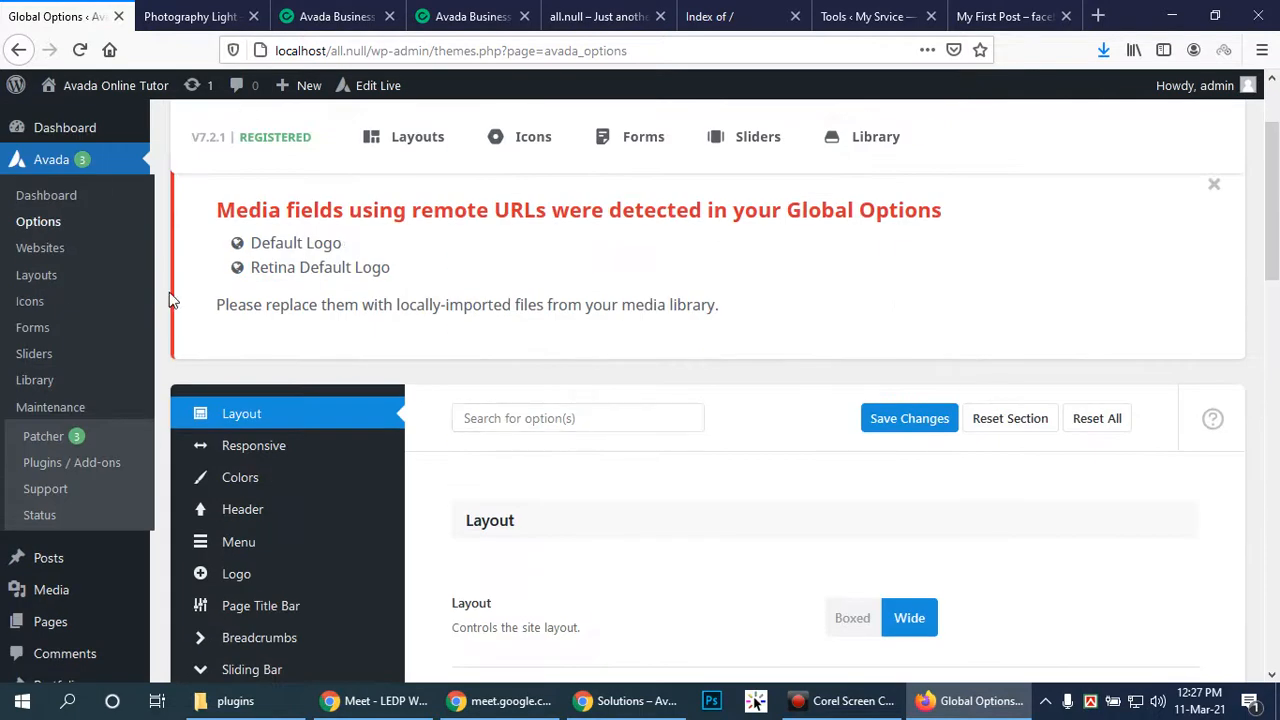
pyautogui.scroll(1, 50, 260)
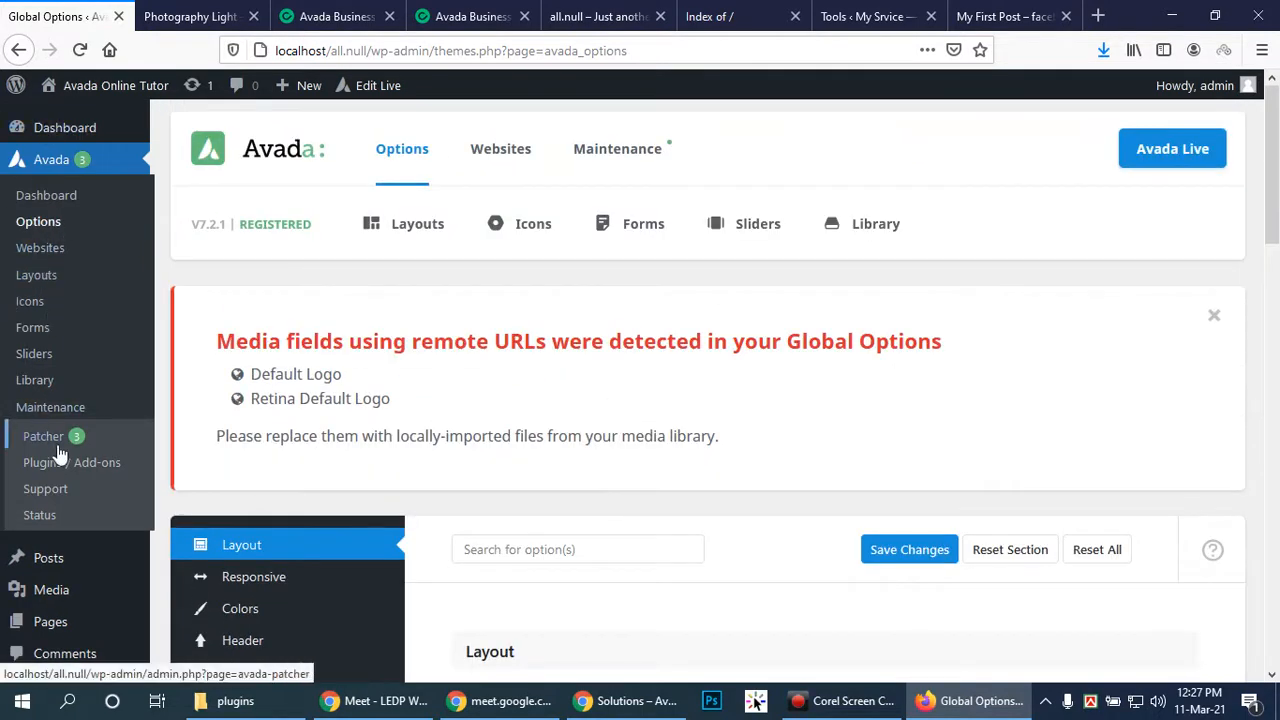
# Load the All Pages list from the WordPress admin sidebar
pyautogui.scroll(-1, 75, 475)
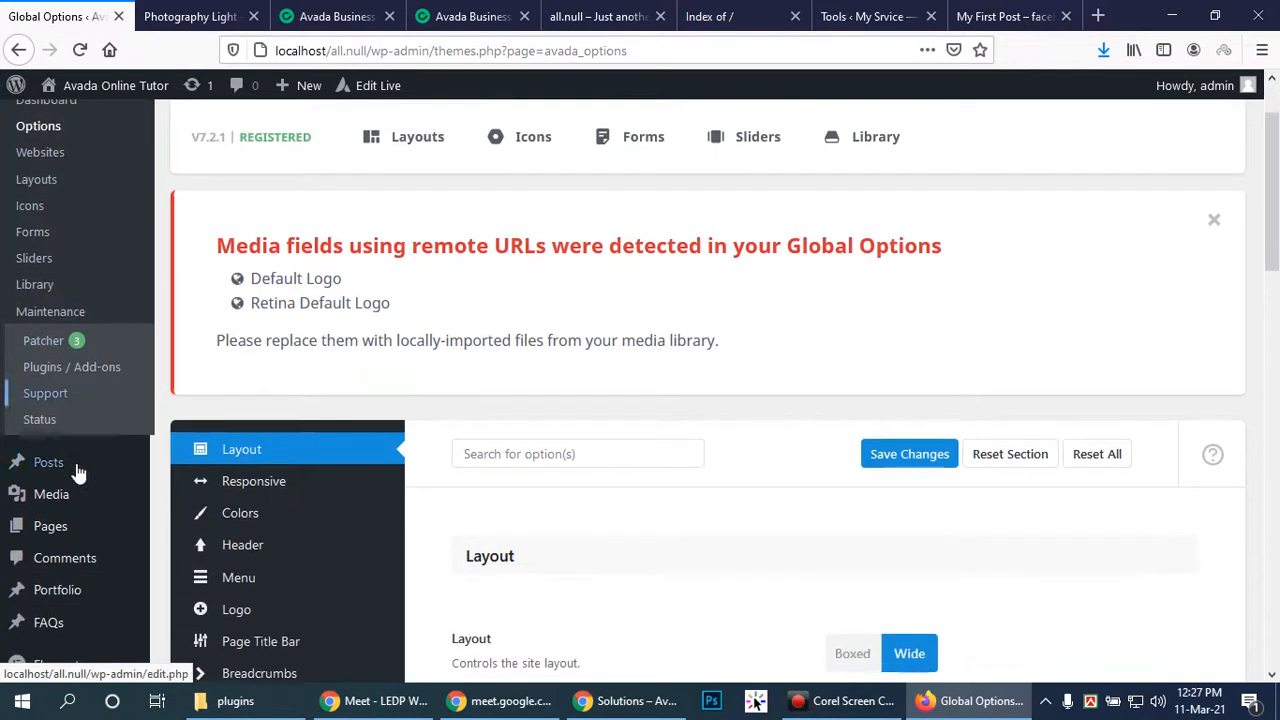
pyautogui.moveTo(57, 533)
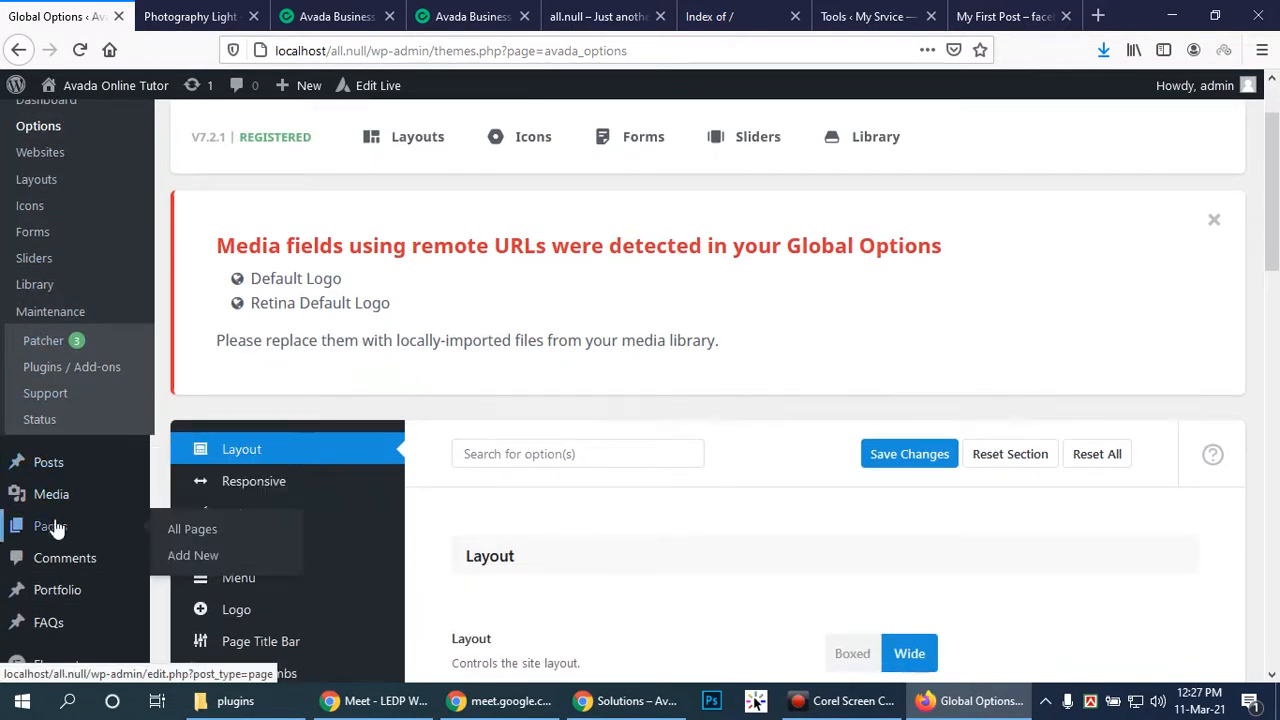
pyautogui.click(190, 530)
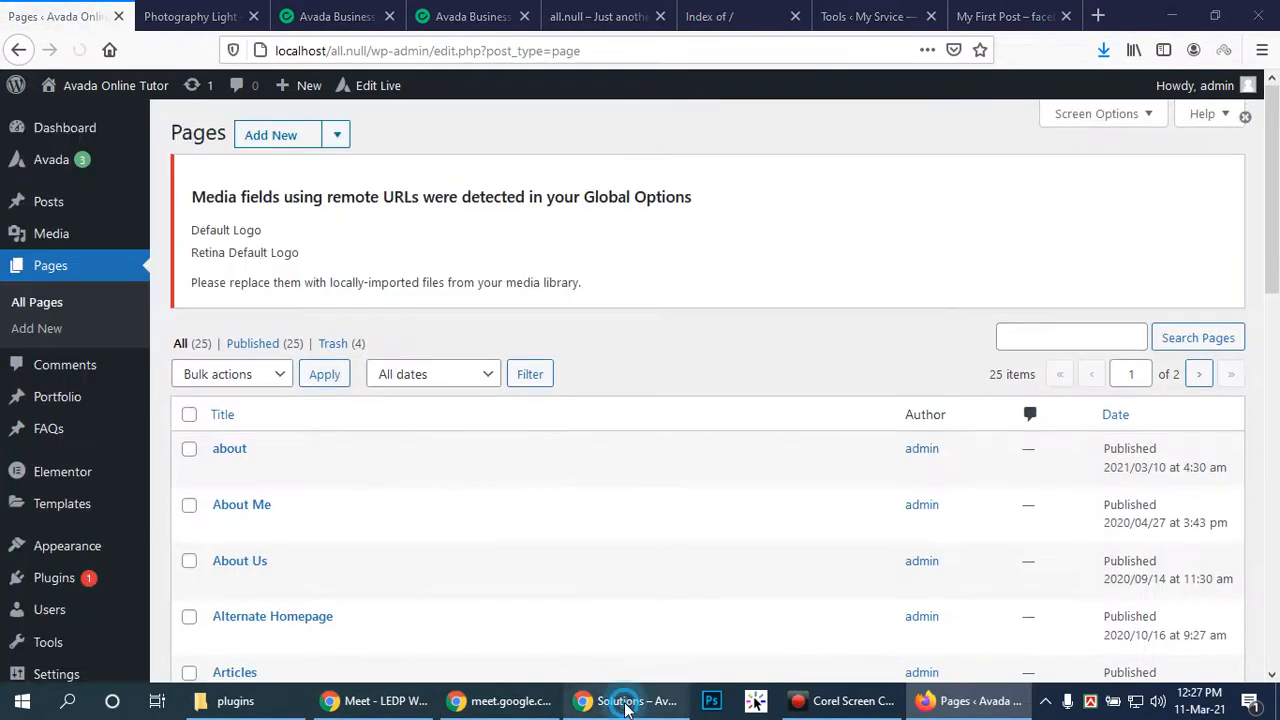
# View the live Courses page in Chrome, then restore the Firefox Pages list
pyautogui.click(630, 701)
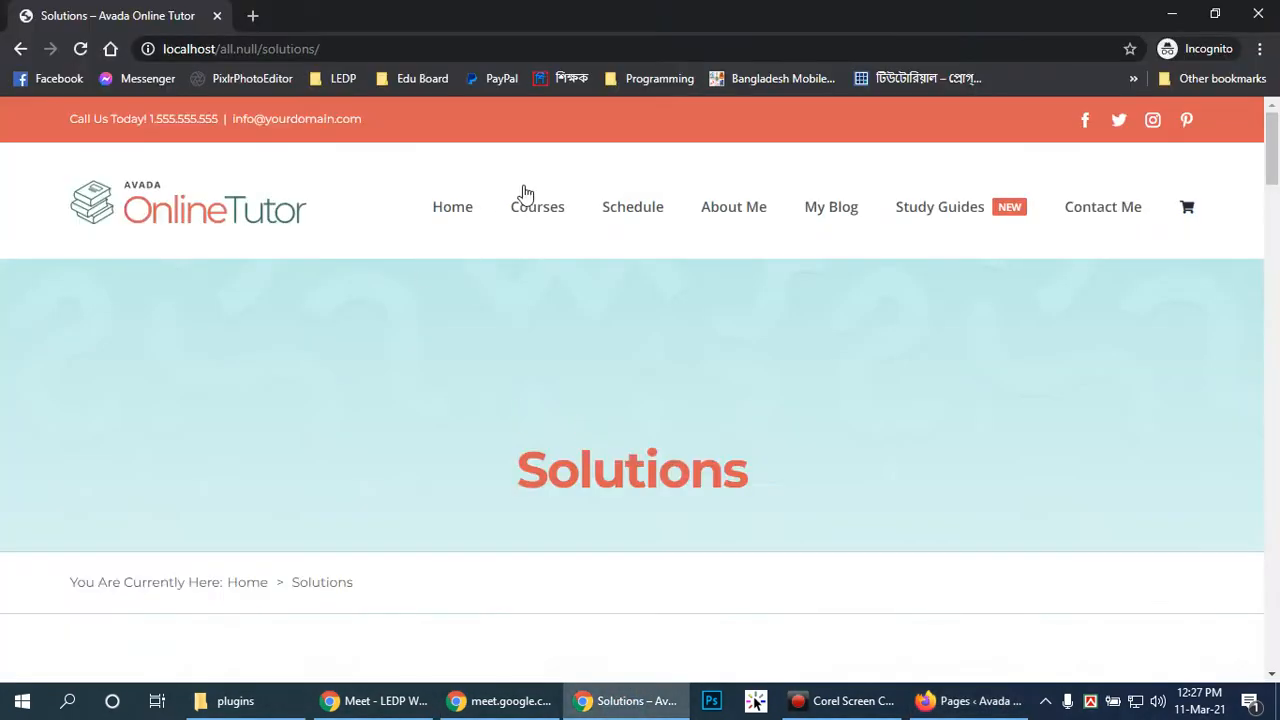
pyautogui.click(553, 218)
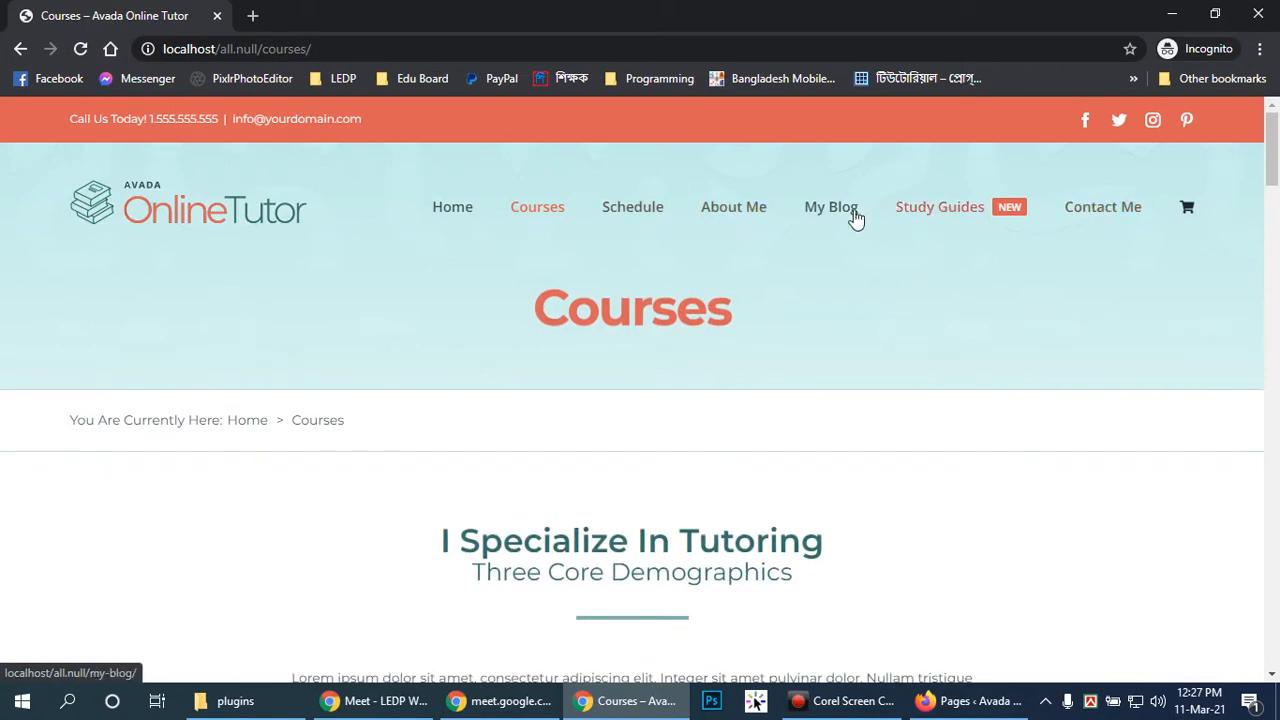
pyautogui.click(958, 705)
pyautogui.click(958, 705)
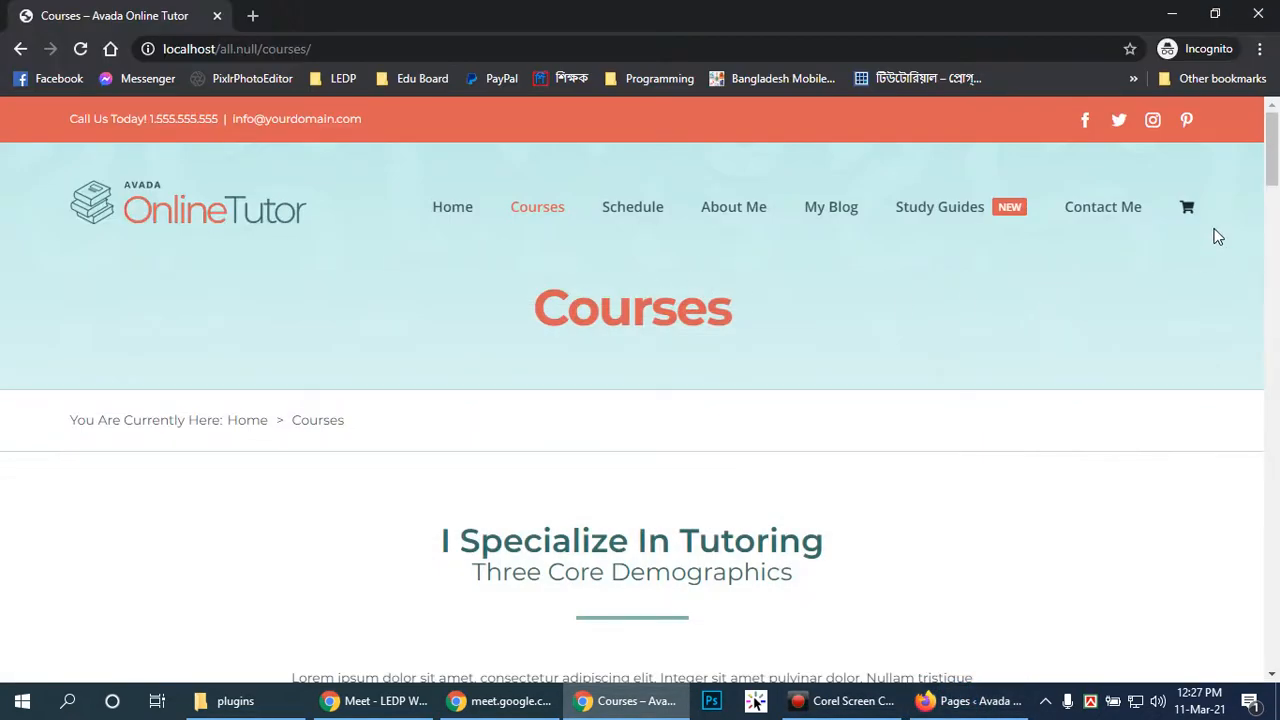
pyautogui.click(1012, 700)
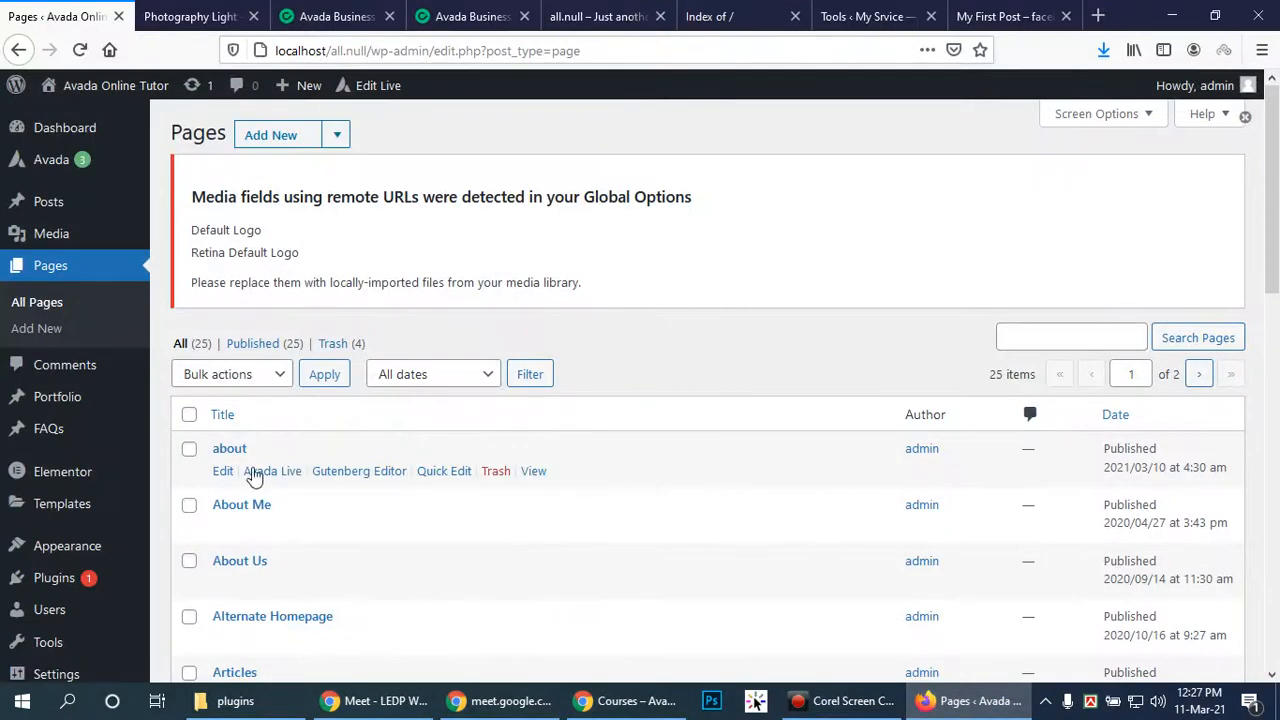
# Find the Courses page in the list and open it for editing
pyautogui.scroll(-2, 291, 477)
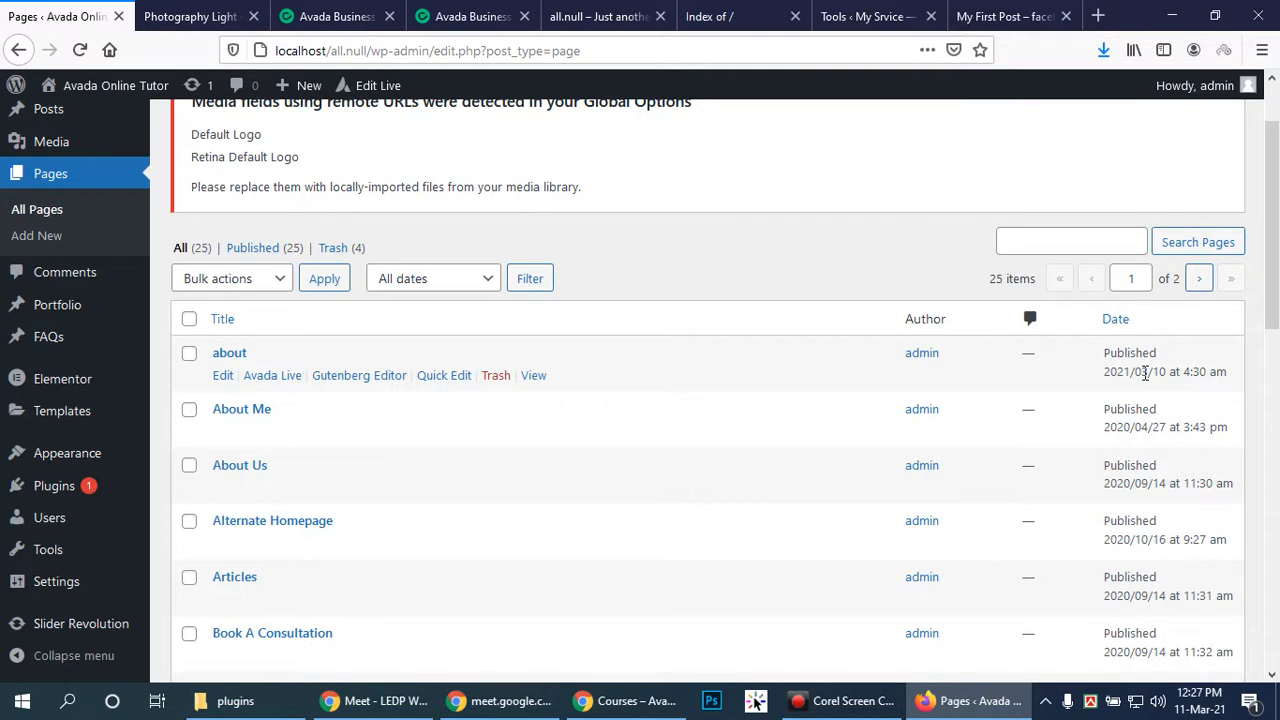
pyautogui.scroll(-2, 423, 457)
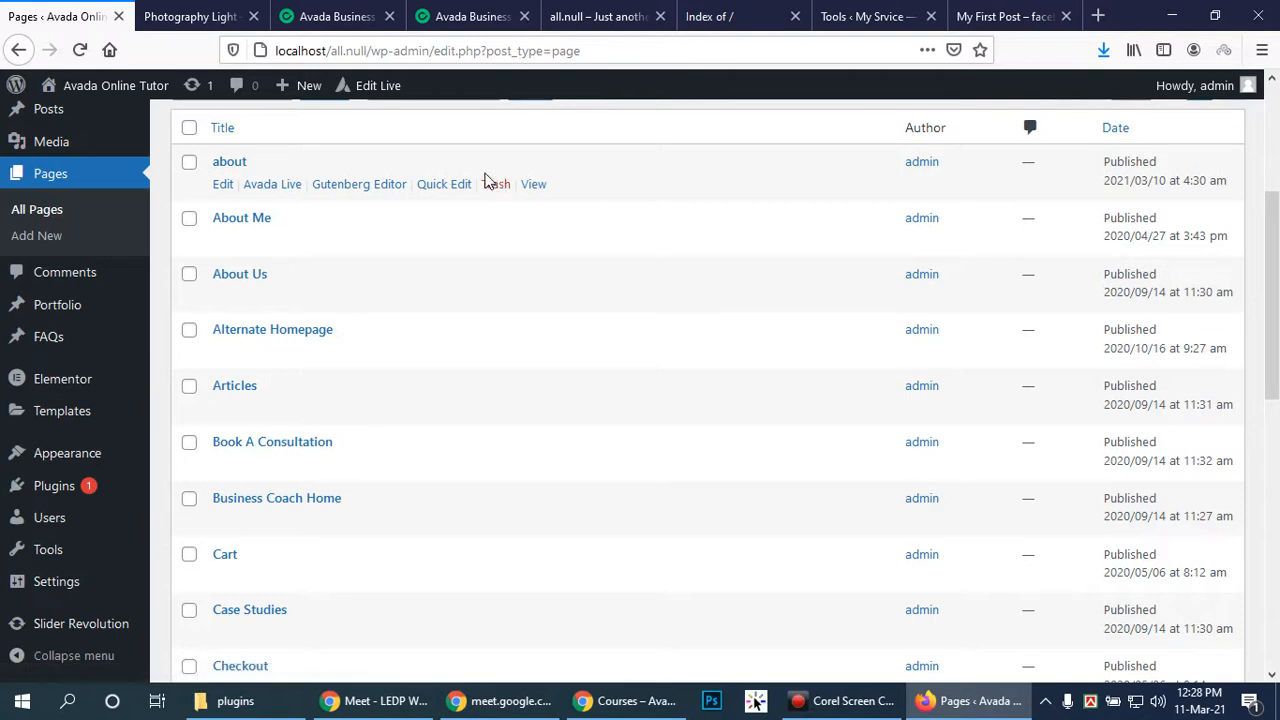
pyautogui.scroll(-1, 376, 533)
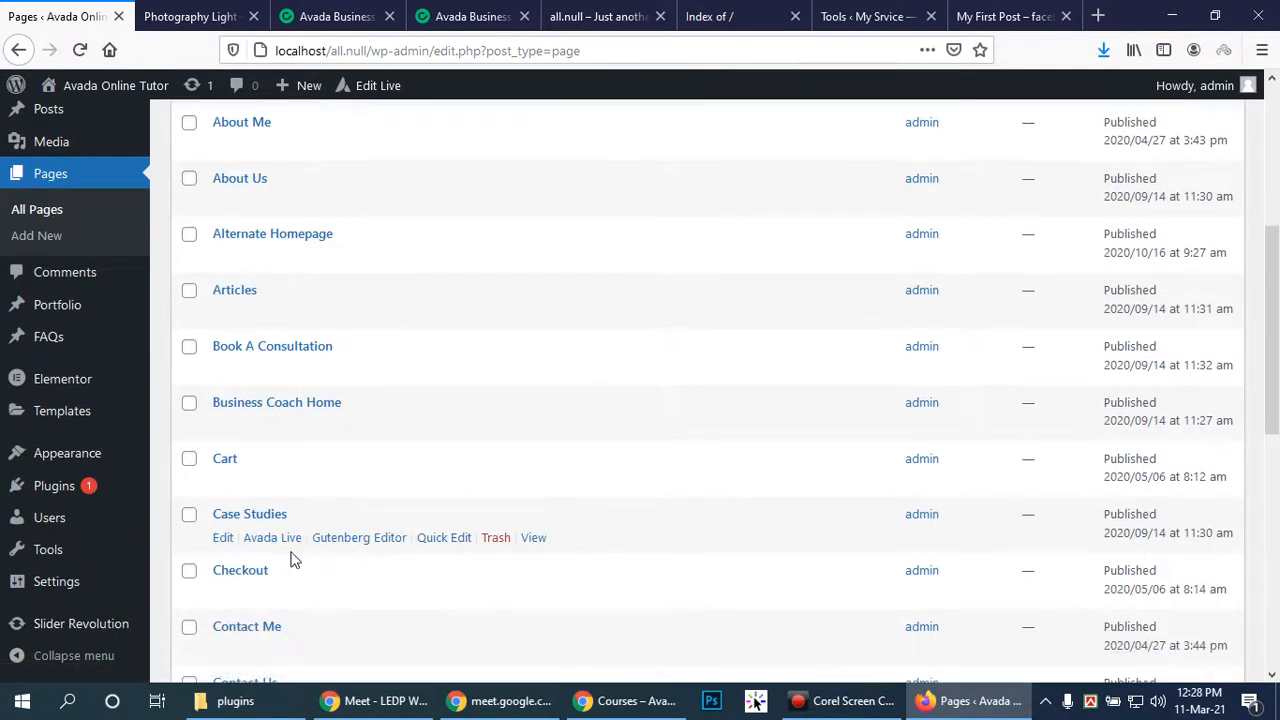
pyautogui.scroll(-2, 277, 554)
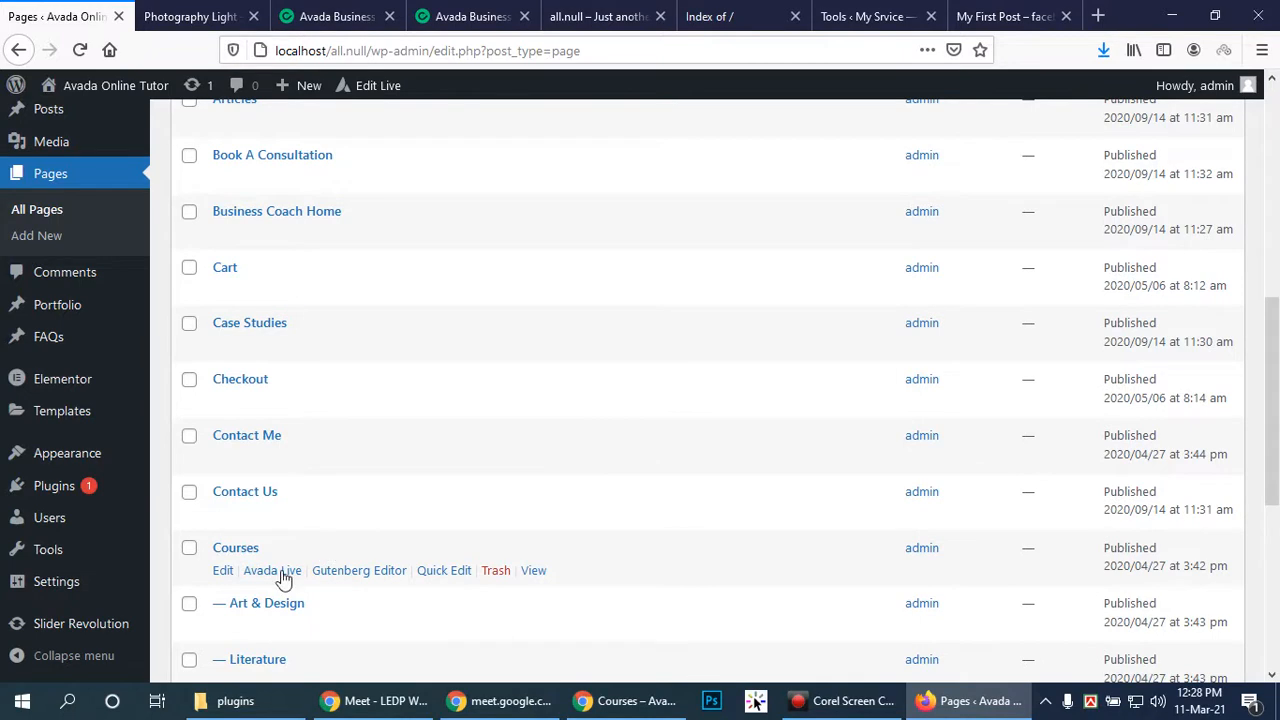
pyautogui.scroll(-1, 343, 543)
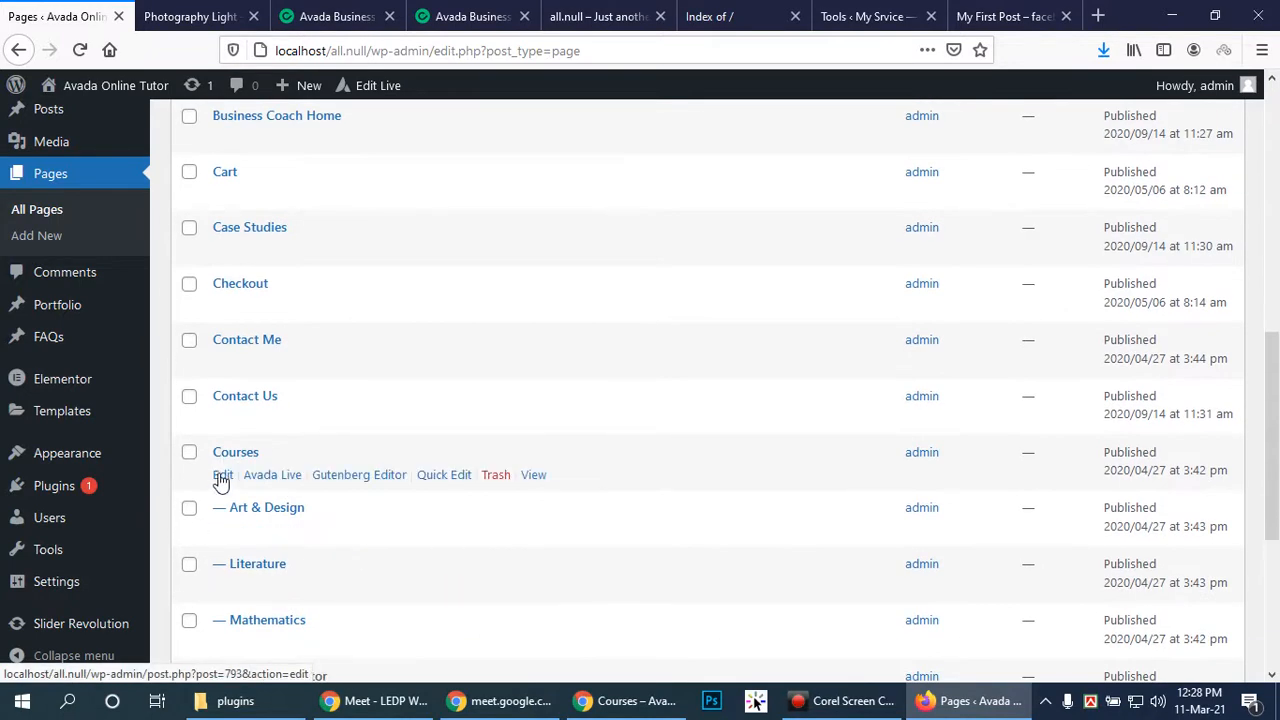
pyautogui.click(222, 476)
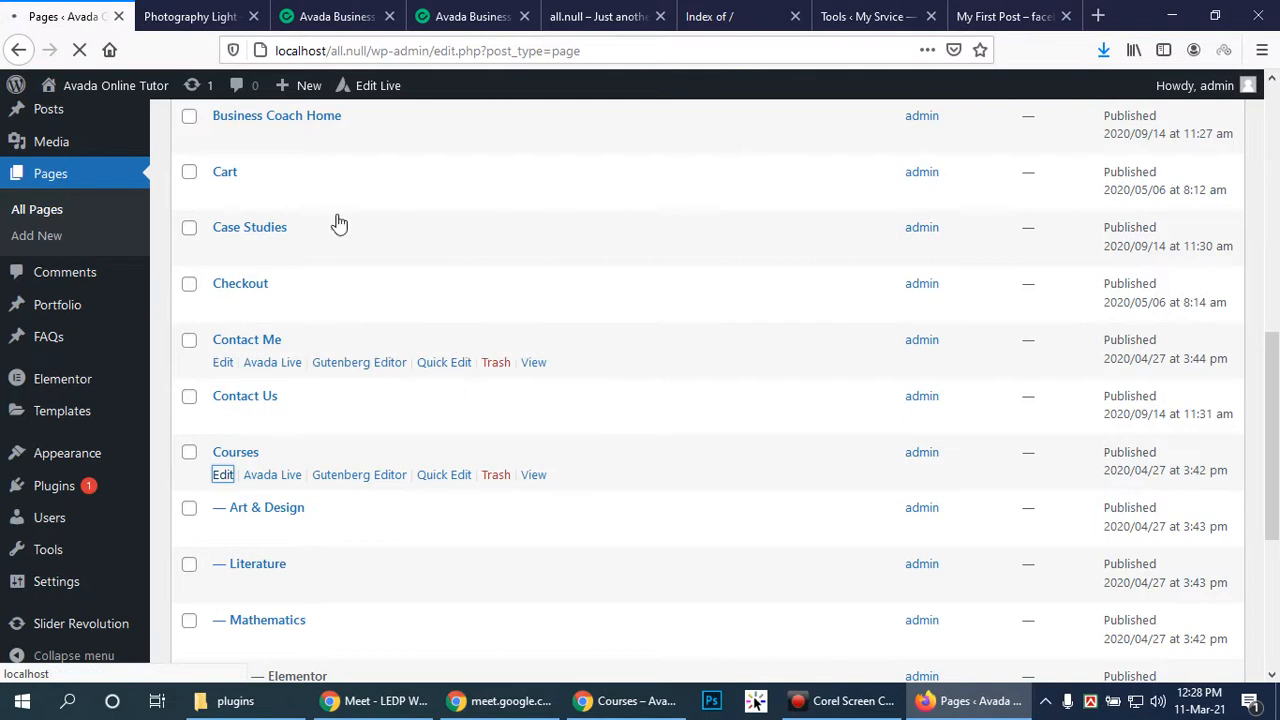
# Close the extra Firefox tabs and launch the Courses page in Avada Live
pyautogui.click(659, 17)
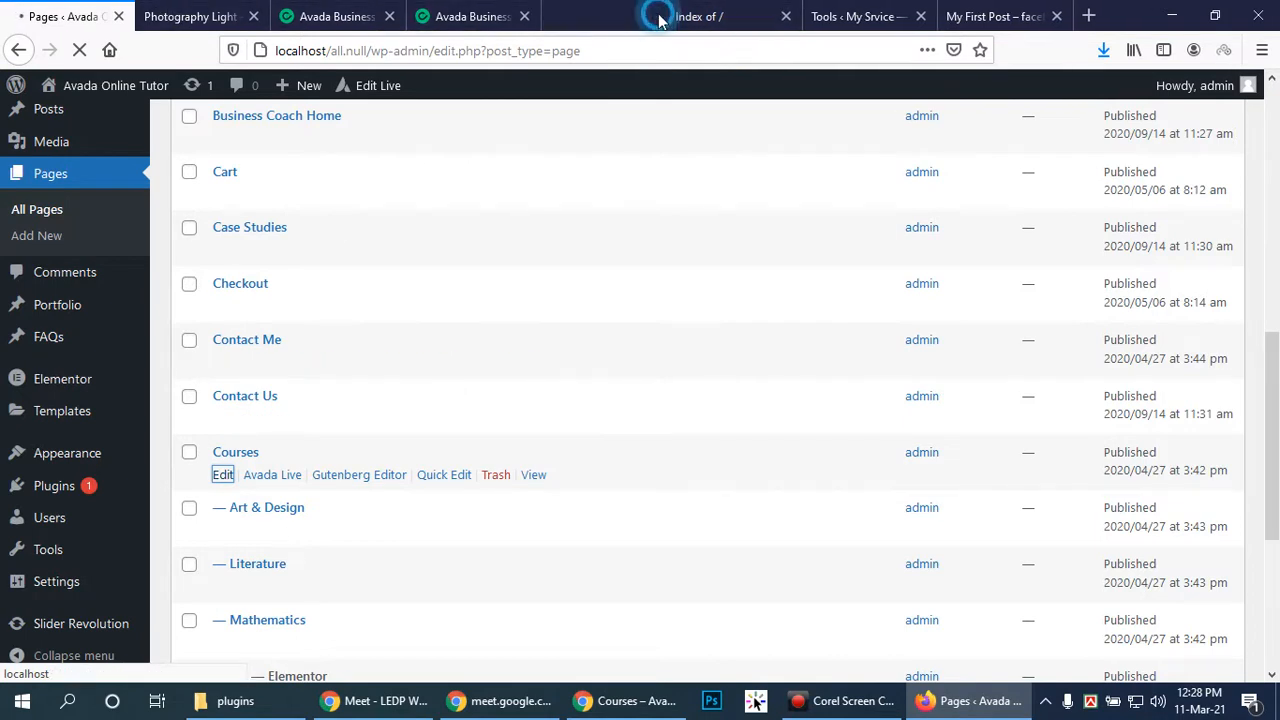
pyautogui.click(660, 17)
pyautogui.click(660, 18)
pyautogui.click(660, 17)
pyautogui.click(655, 17)
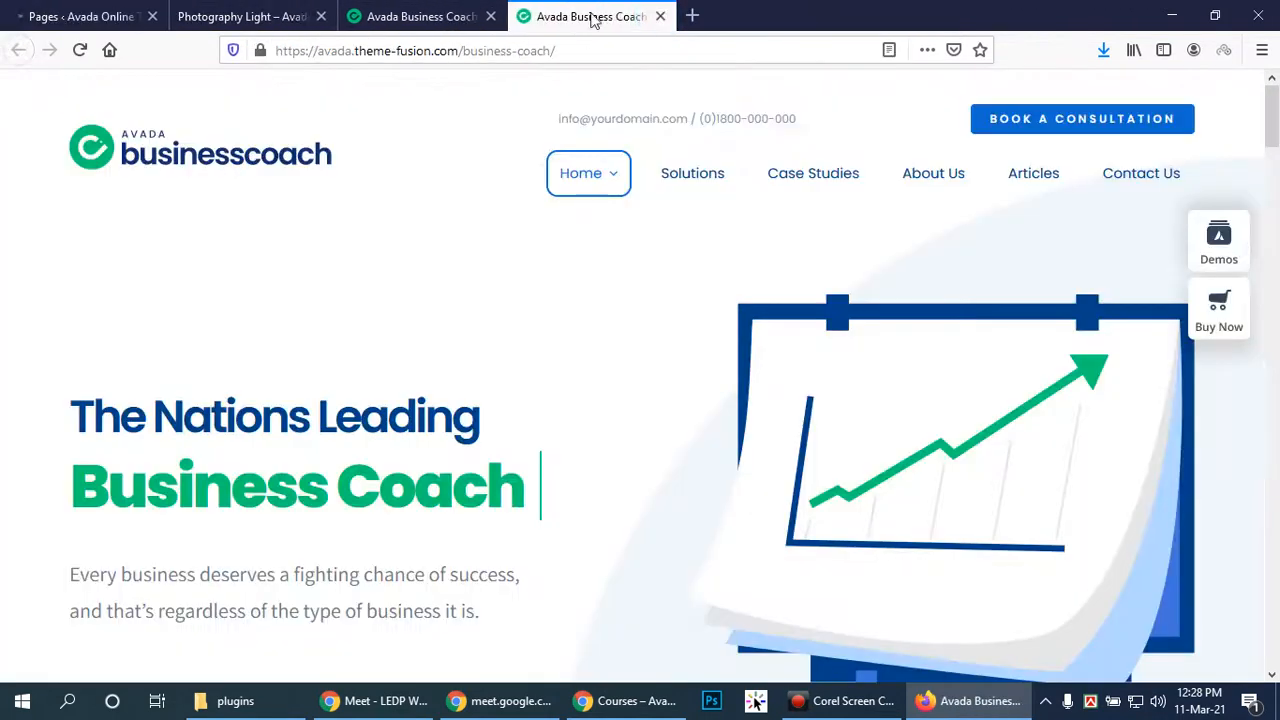
pyautogui.click(60, 16)
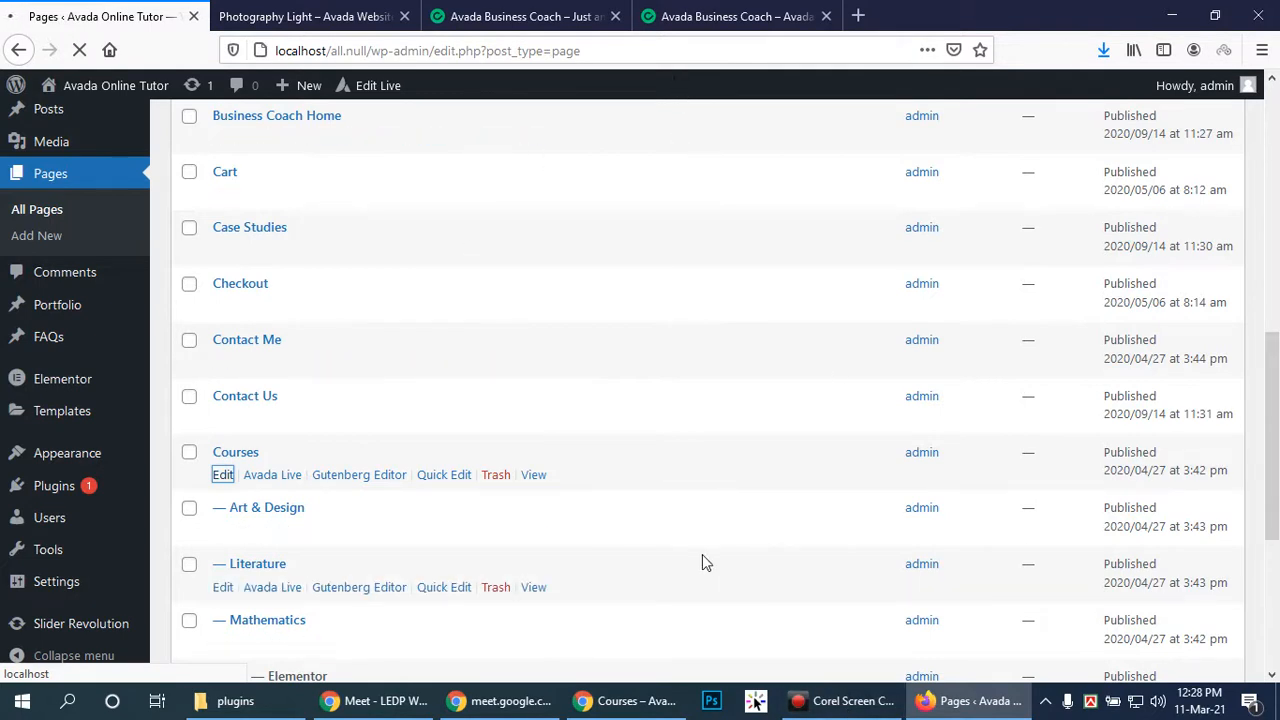
pyautogui.click(850, 701)
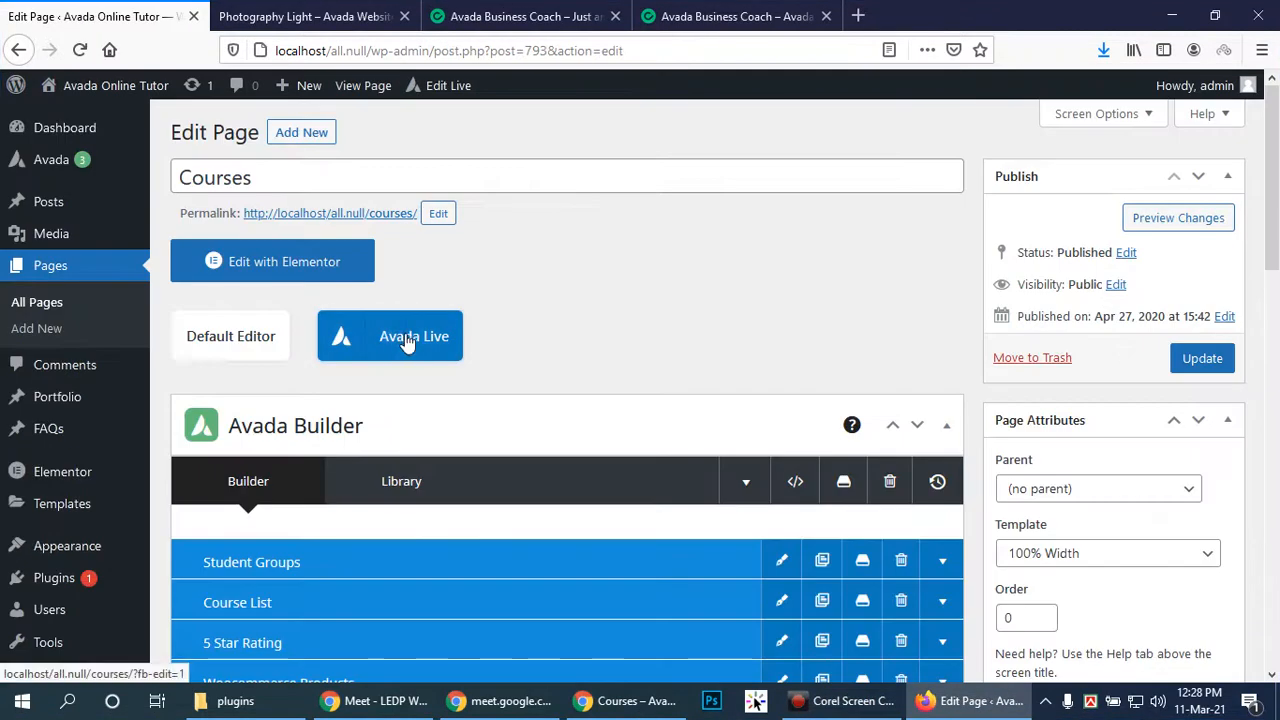
pyautogui.click(414, 337)
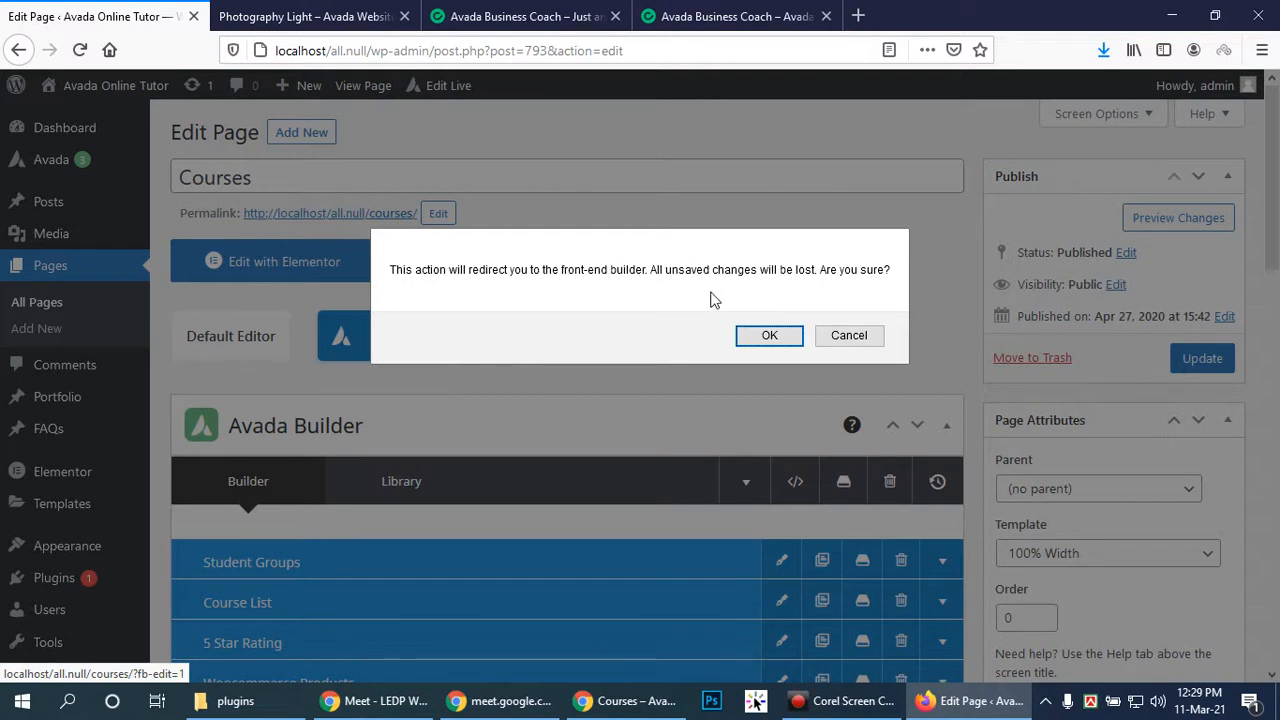
# Dismiss the redirect notice and scroll down the Courses edit page
pyautogui.click(770, 335)
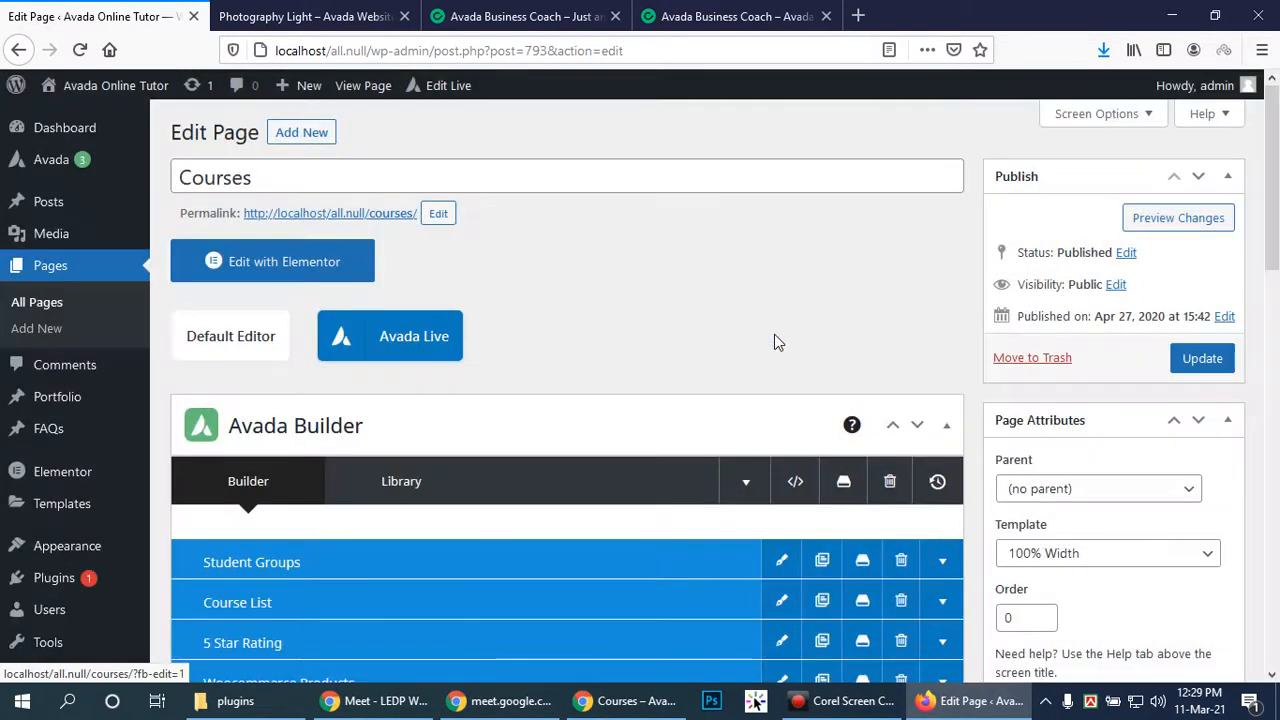
pyautogui.scroll(-2, 776, 317)
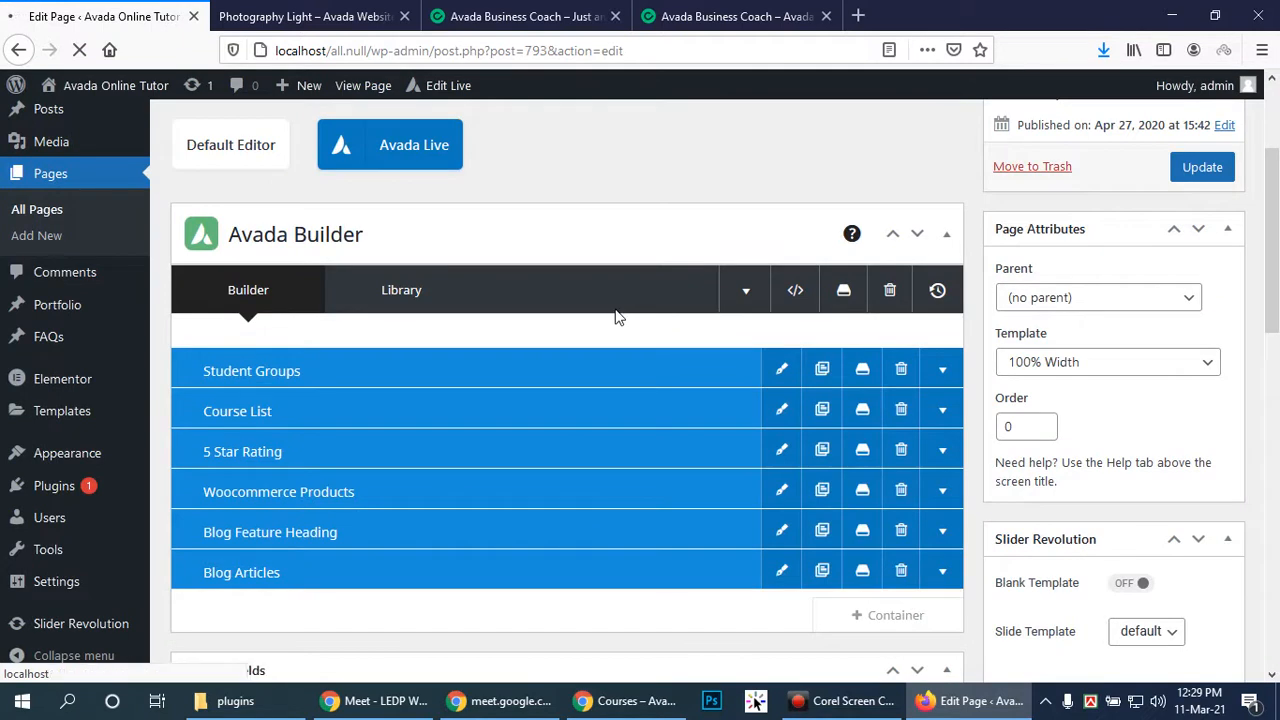
pyautogui.scroll(-5, 629, 266)
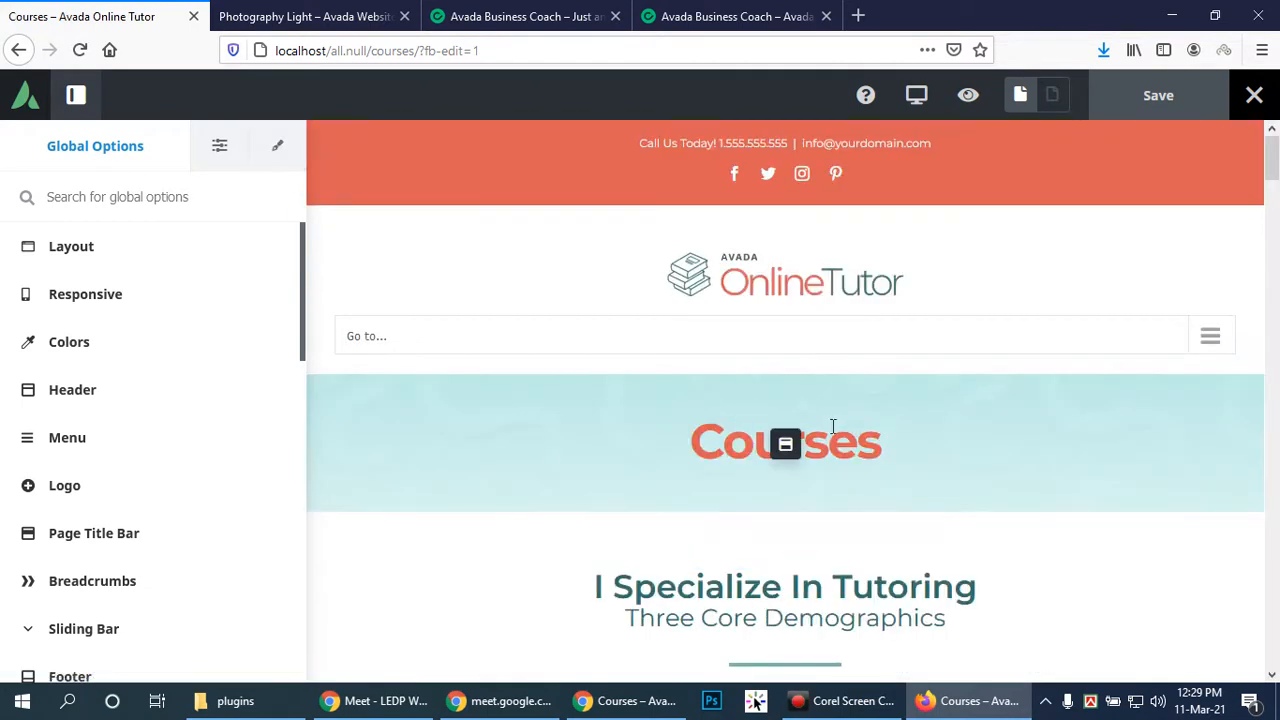
# Open the Subpage PTB layout section for editing and look through its global and section options
pyautogui.click(785, 448)
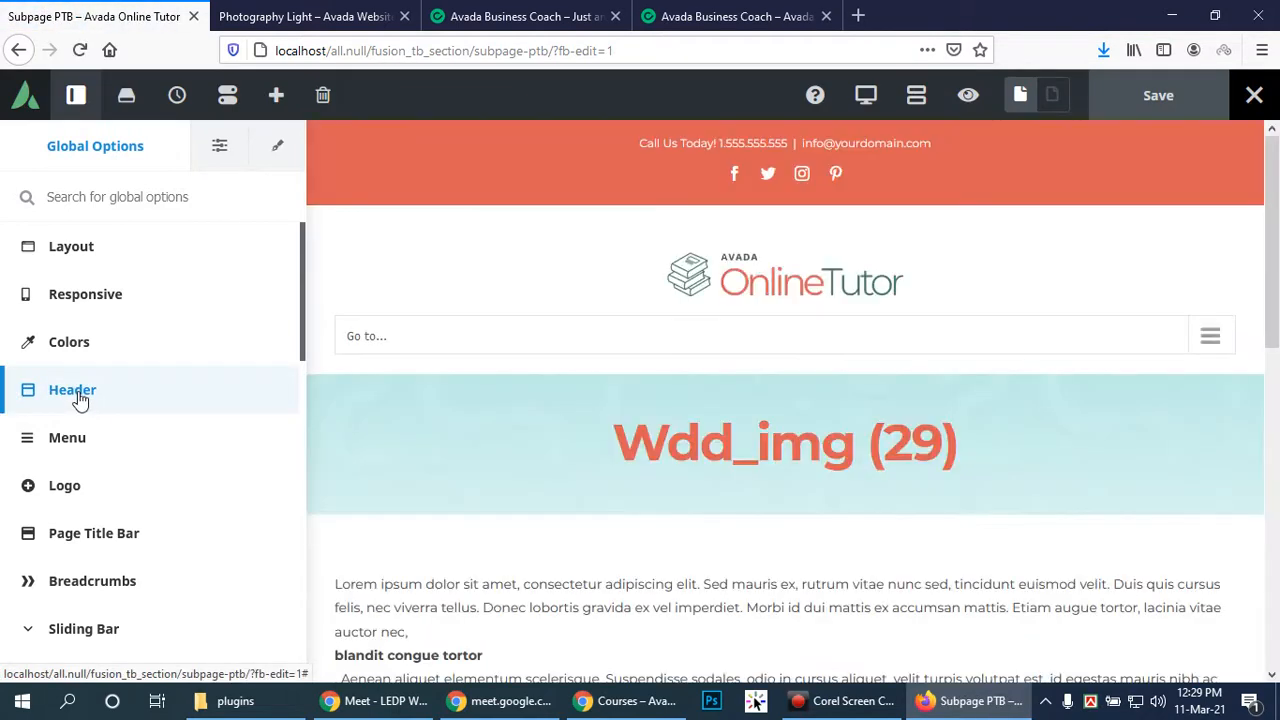
pyautogui.click(80, 400)
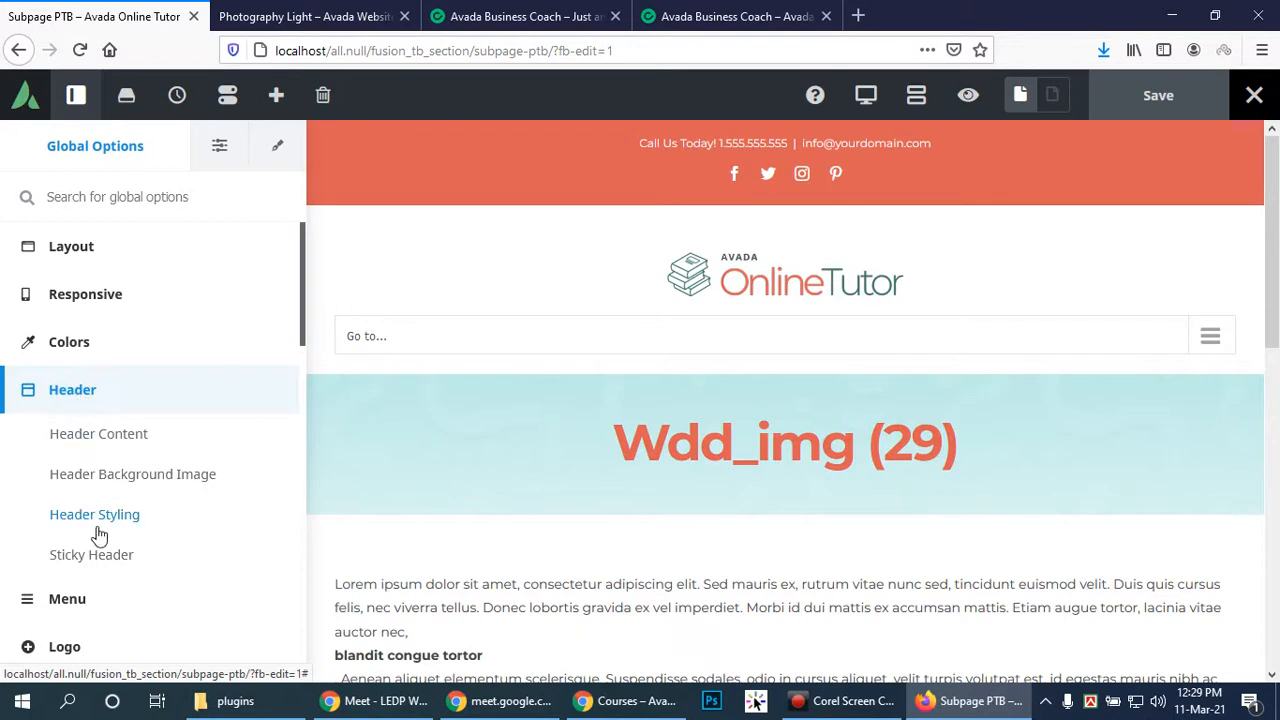
pyautogui.click(91, 249)
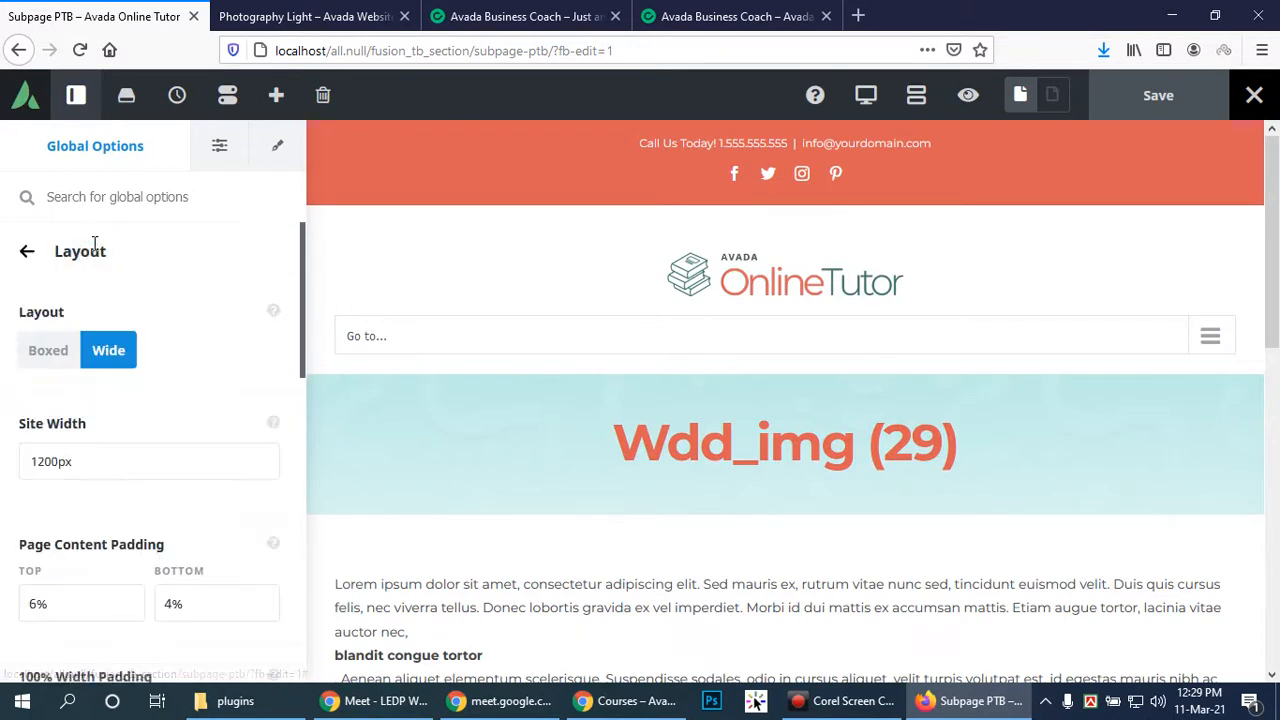
pyautogui.click(220, 146)
pyautogui.click(44, 250)
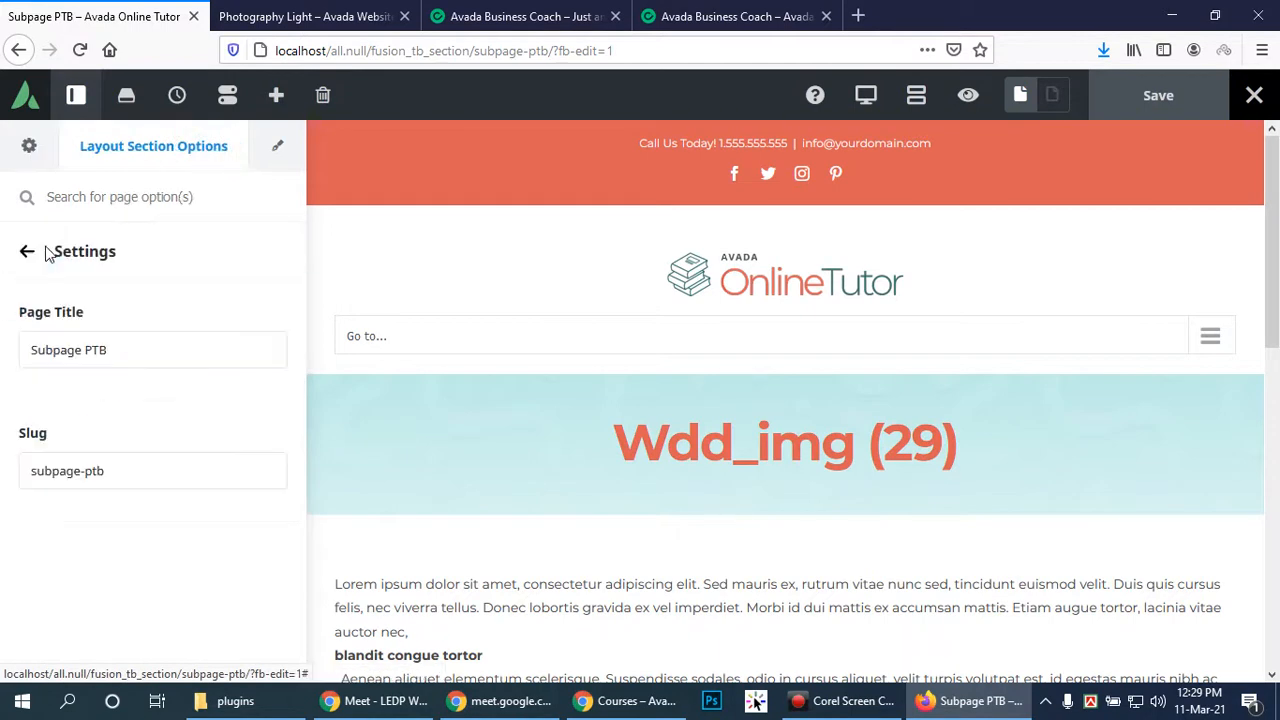
pyautogui.click(157, 468)
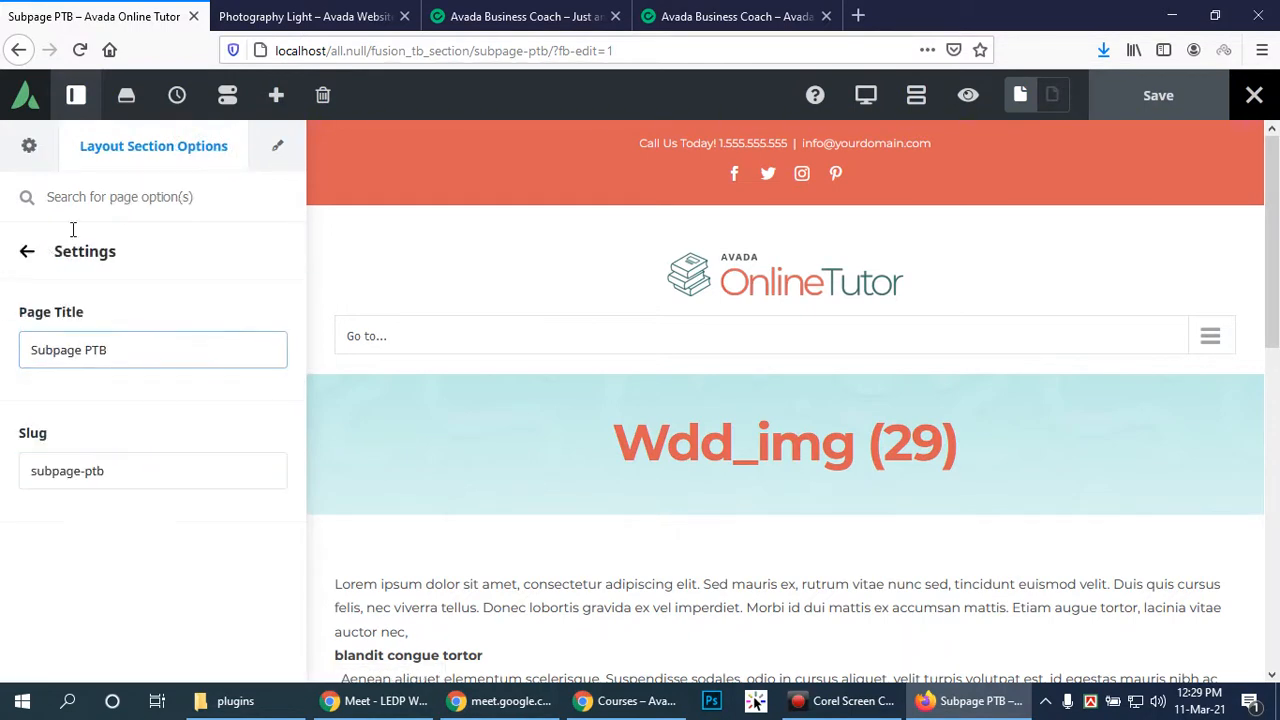
pyautogui.click(27, 254)
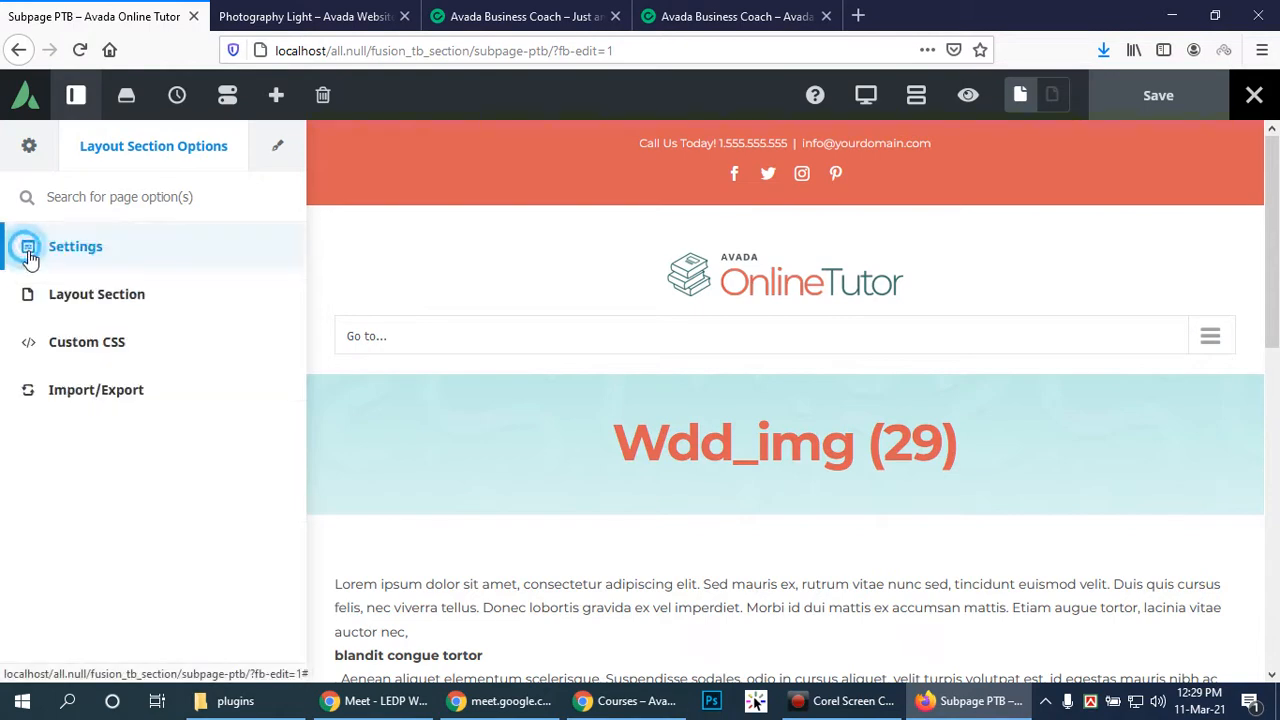
pyautogui.click(280, 146)
pyautogui.click(29, 146)
# Delete the page title bar container (Wdd_img (29)) from the layout section
pyautogui.scroll(-3, 218, 396)
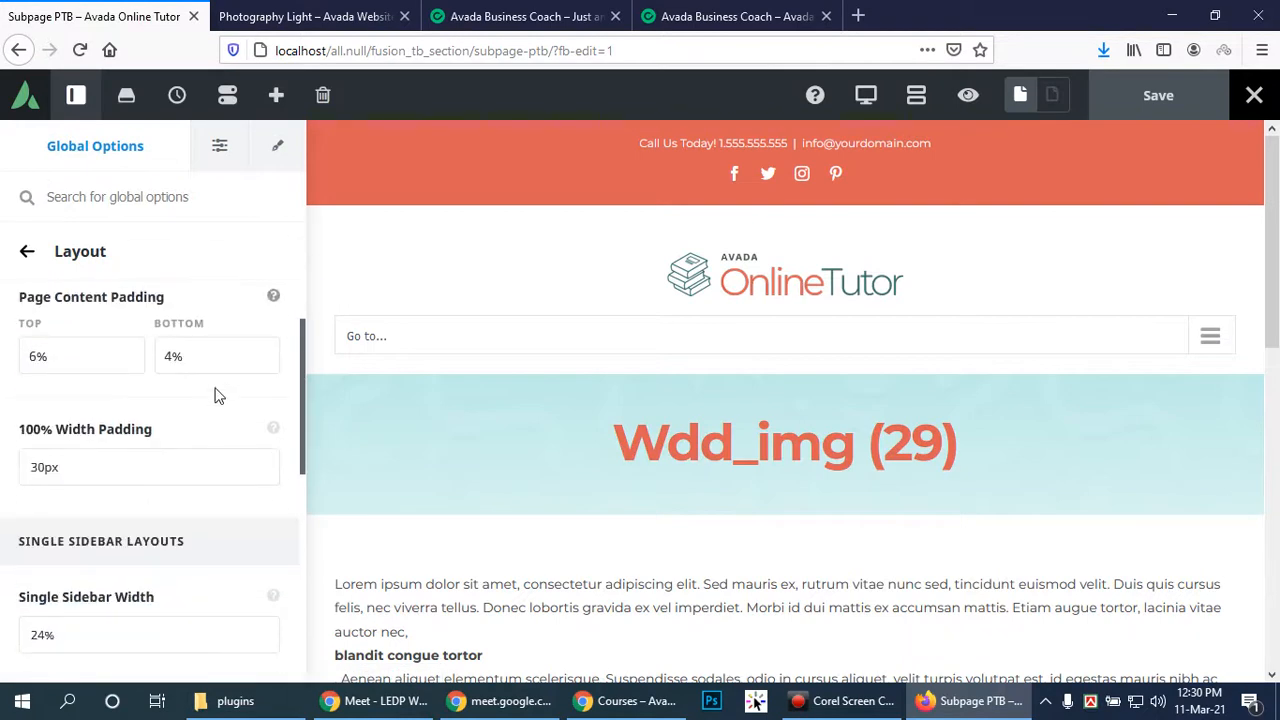
pyautogui.scroll(-2, 213, 390)
pyautogui.scroll(-1, 214, 388)
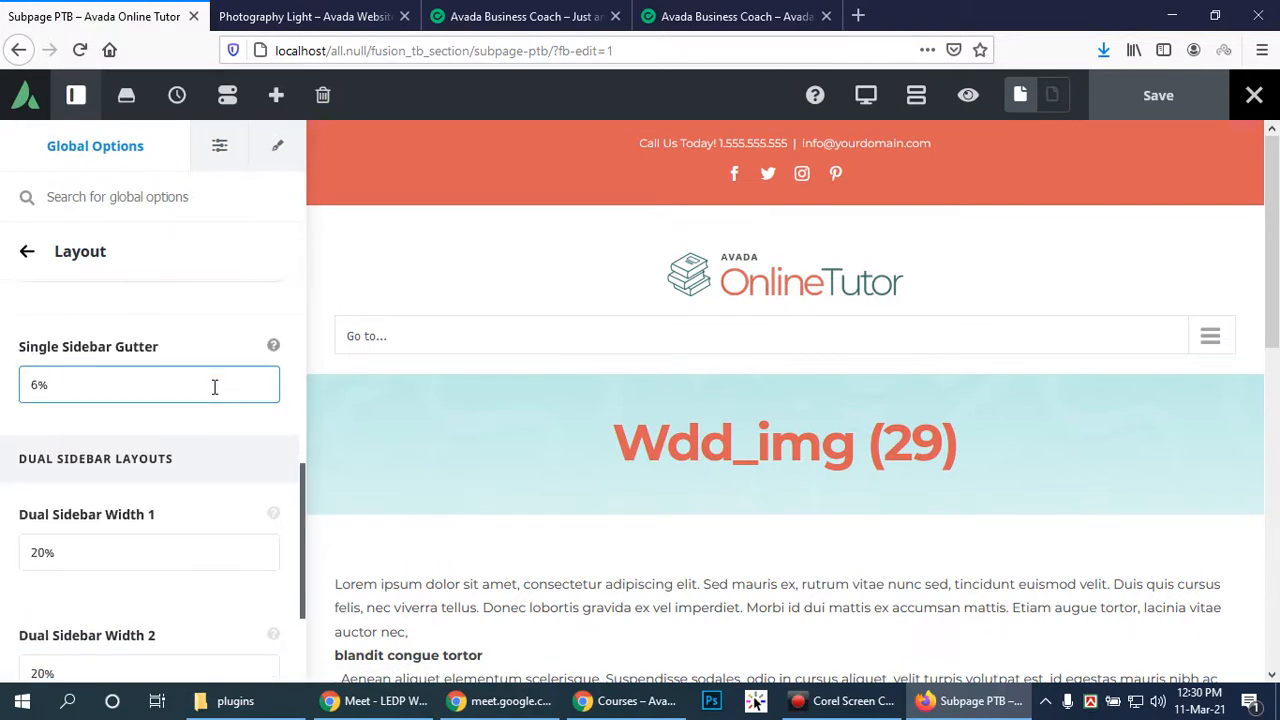
pyautogui.scroll(-1, 214, 388)
pyautogui.scroll(7, 214, 388)
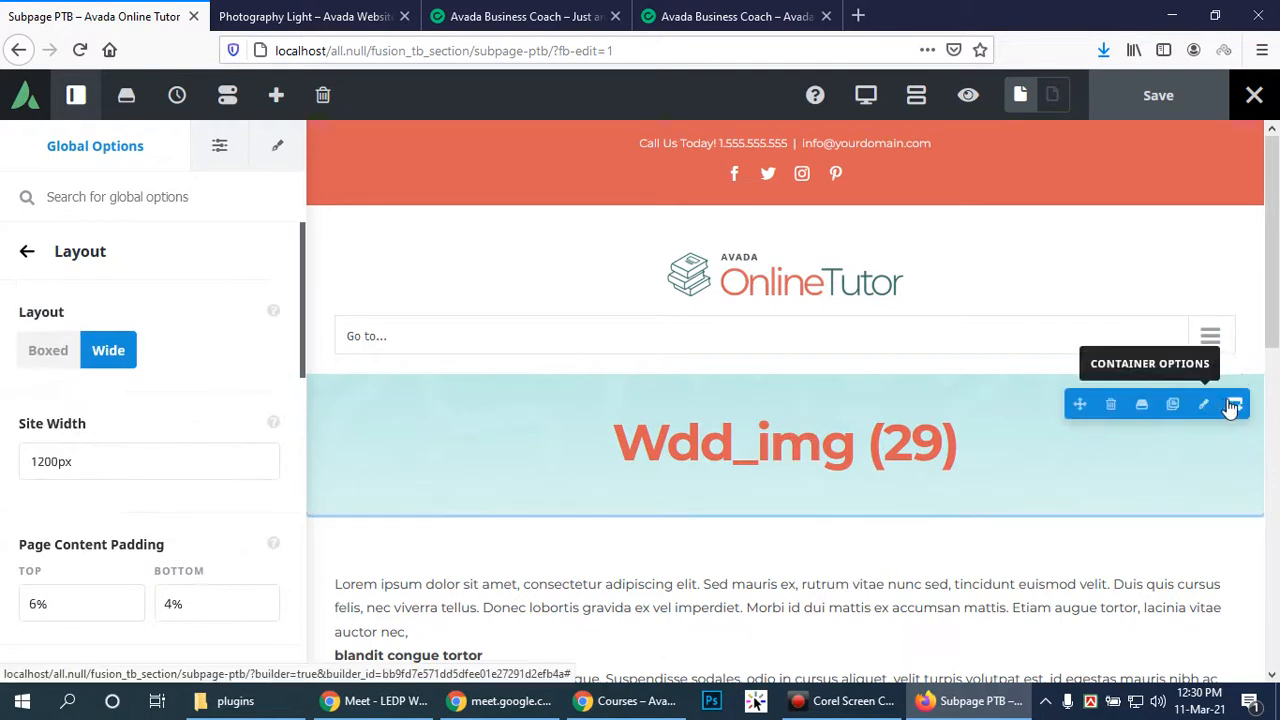
pyautogui.click(1110, 405)
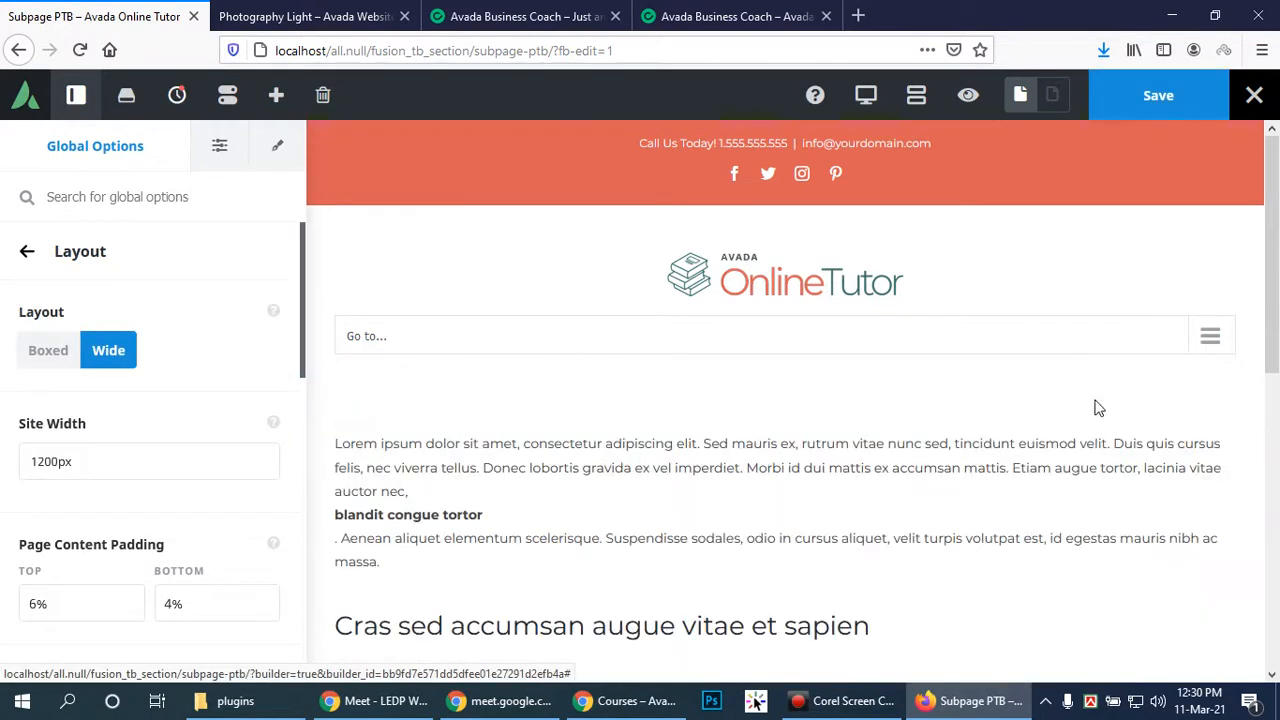
pyautogui.scroll(-4, 981, 418)
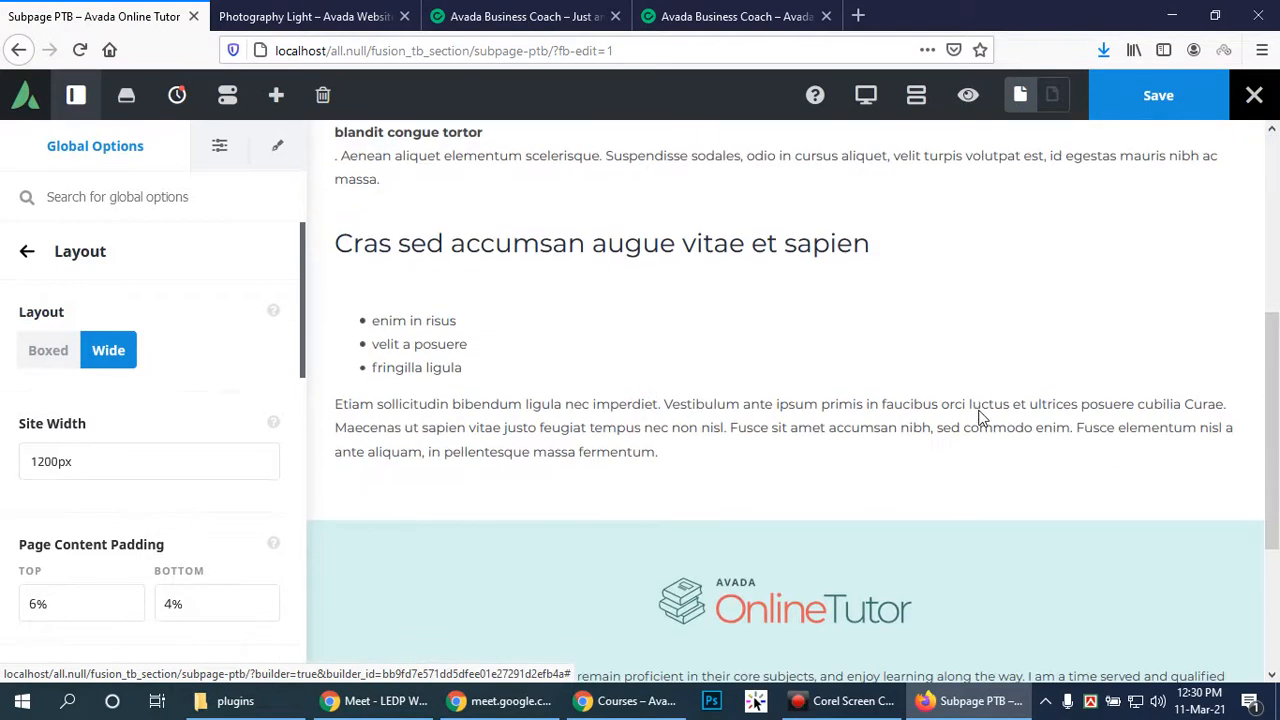
pyautogui.scroll(4, 981, 418)
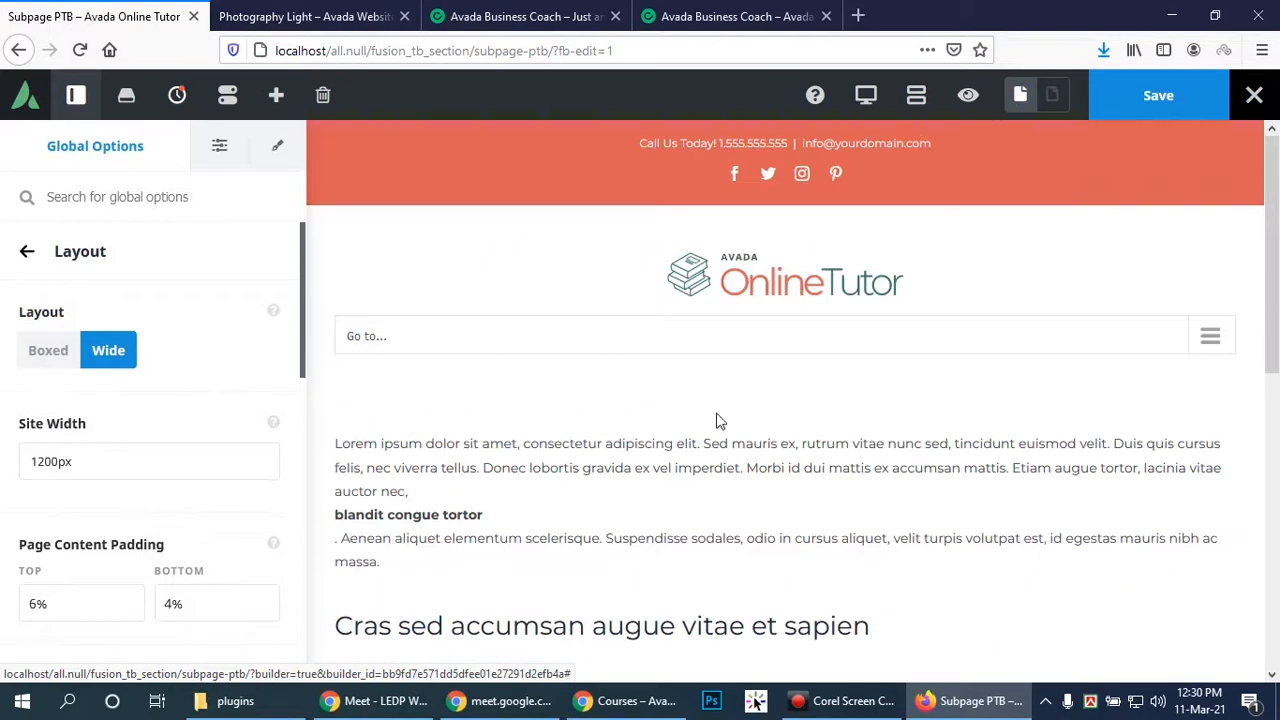
# Save the Subpage PTB layout changes and return to the Courses page in Chrome
pyautogui.click(26, 257)
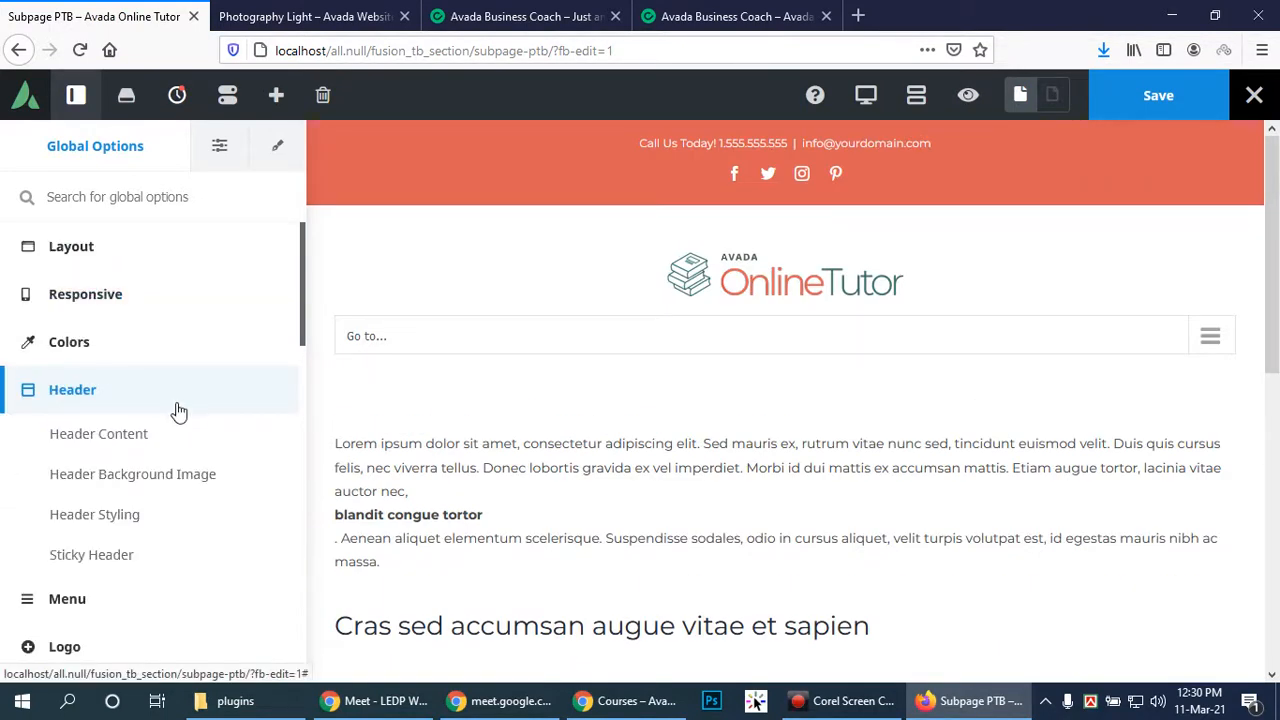
pyautogui.scroll(-4, 150, 470)
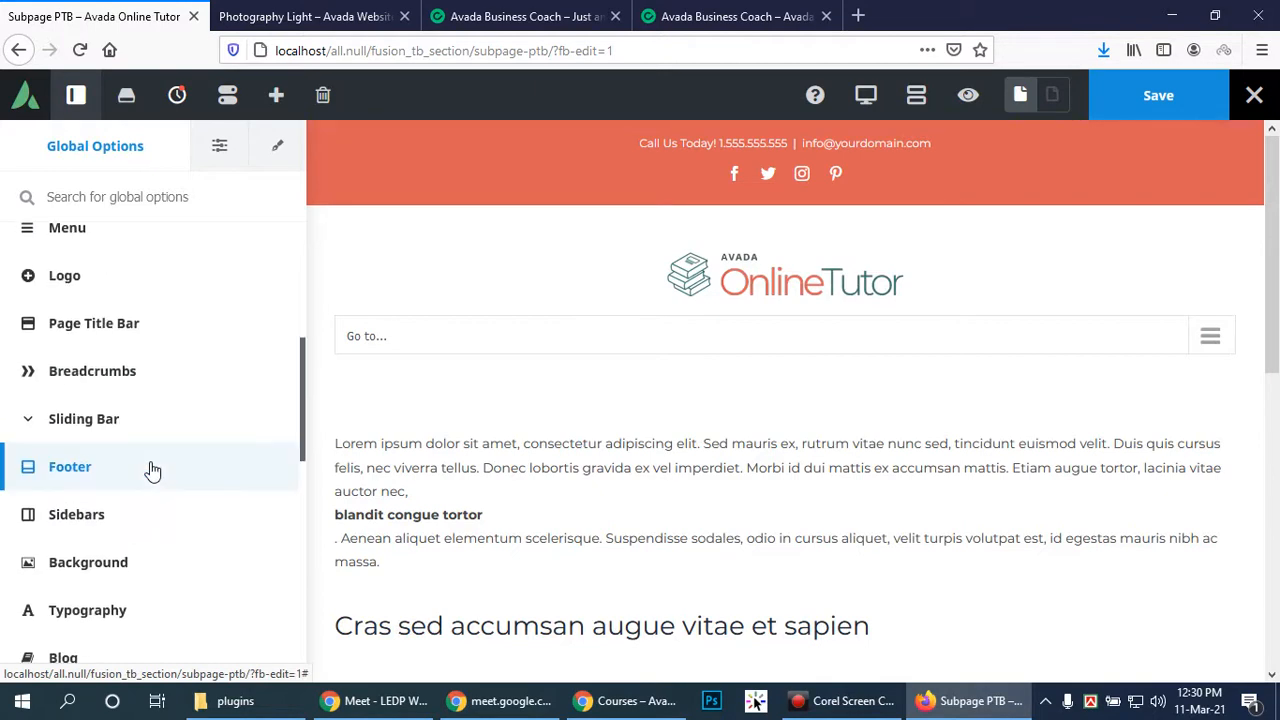
pyautogui.scroll(-4, 129, 329)
pyautogui.scroll(5, 135, 335)
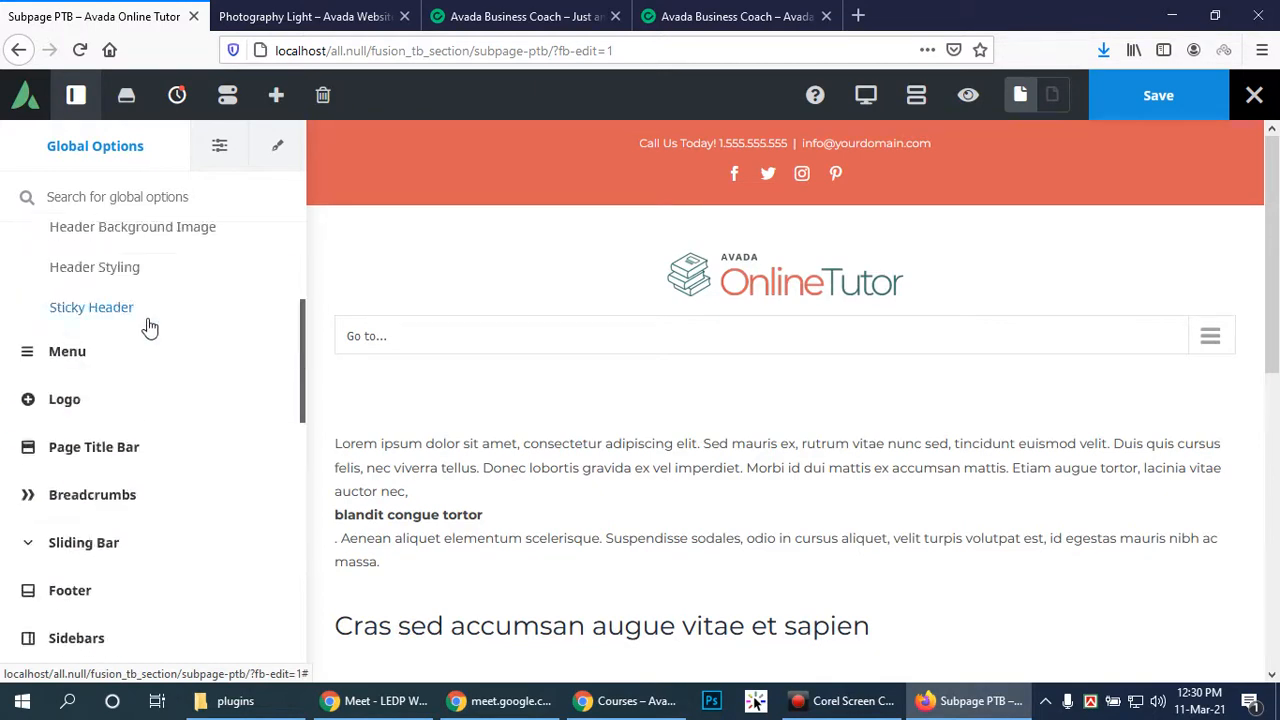
pyautogui.scroll(5, 140, 320)
pyautogui.click(1158, 95)
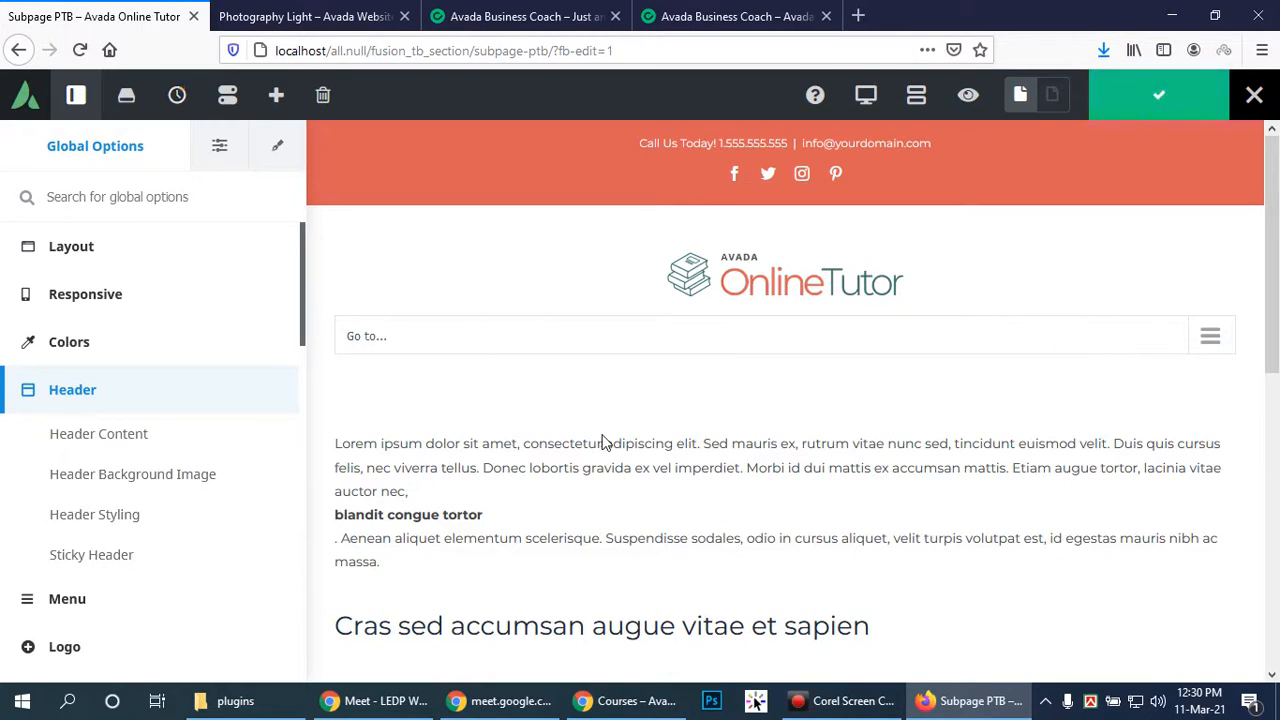
pyautogui.click(626, 701)
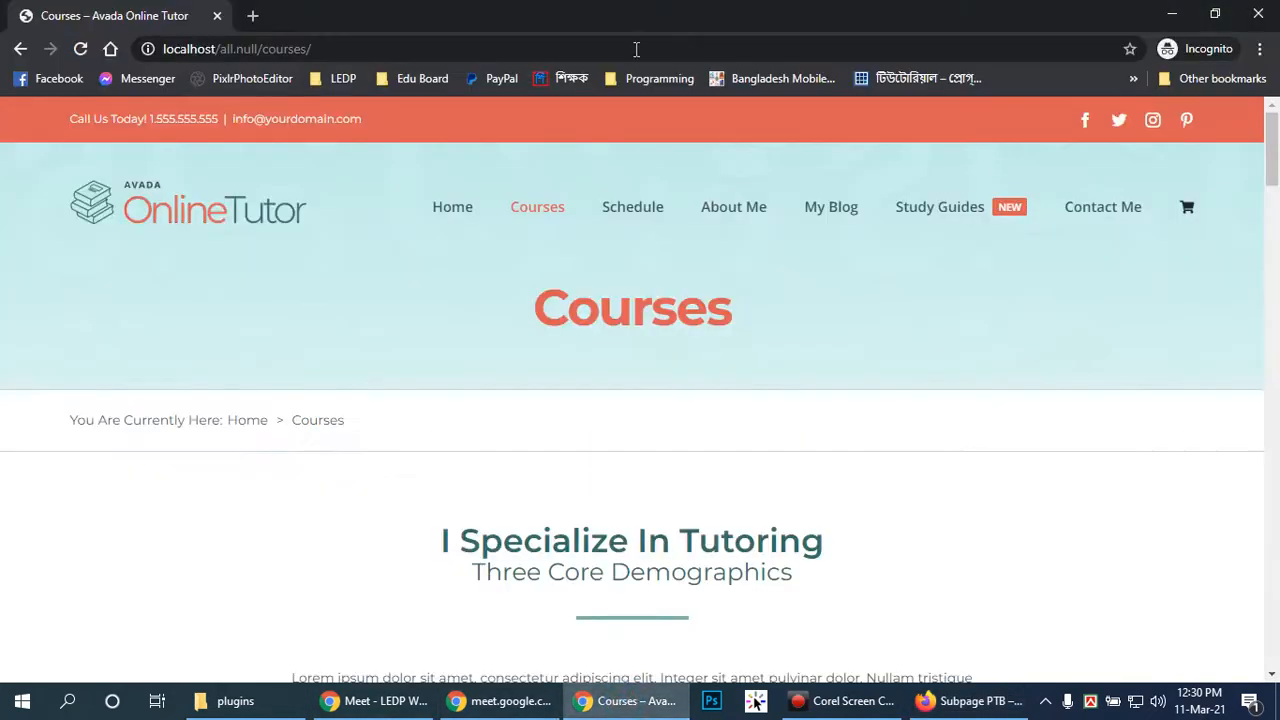
# Reload the Courses page and confirm it opens on 'I Specialize In Tutoring' without a title bar
pyautogui.click(541, 226)
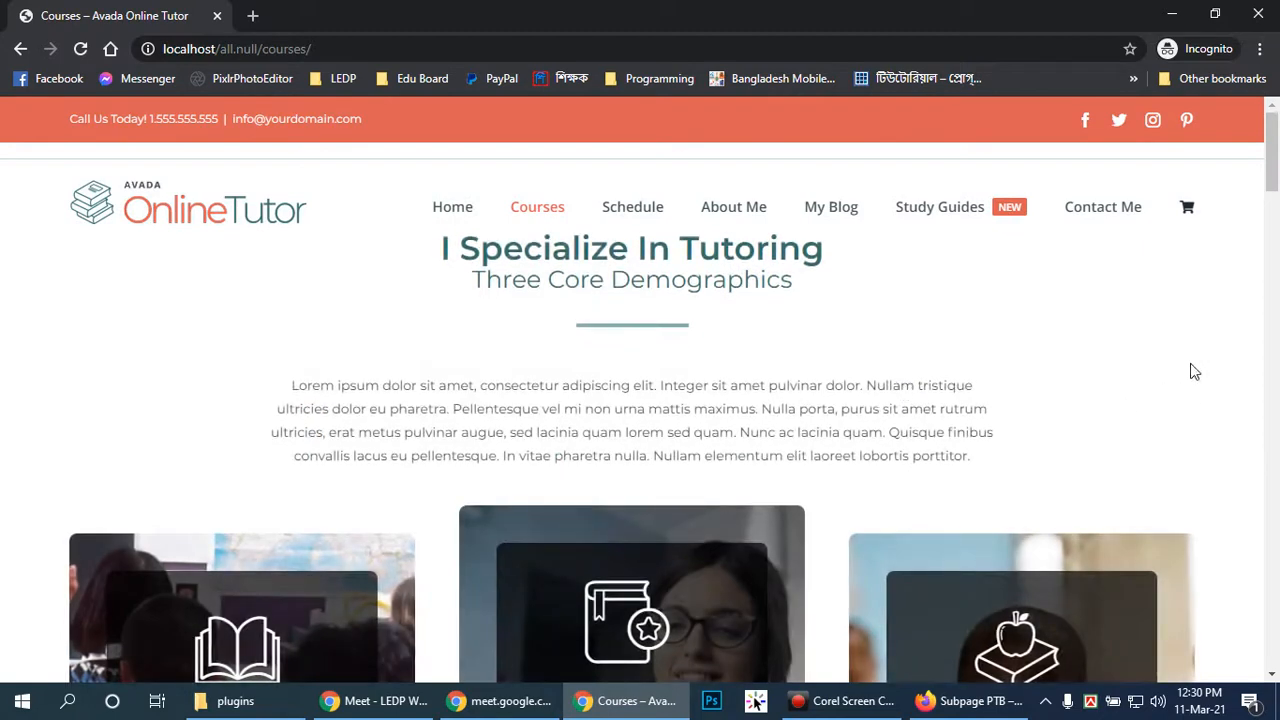
pyautogui.moveTo(1271, 175)
pyautogui.mouseDown()
pyautogui.moveTo(1271, 285)
pyautogui.moveTo(1271, 160)
pyautogui.mouseUp()
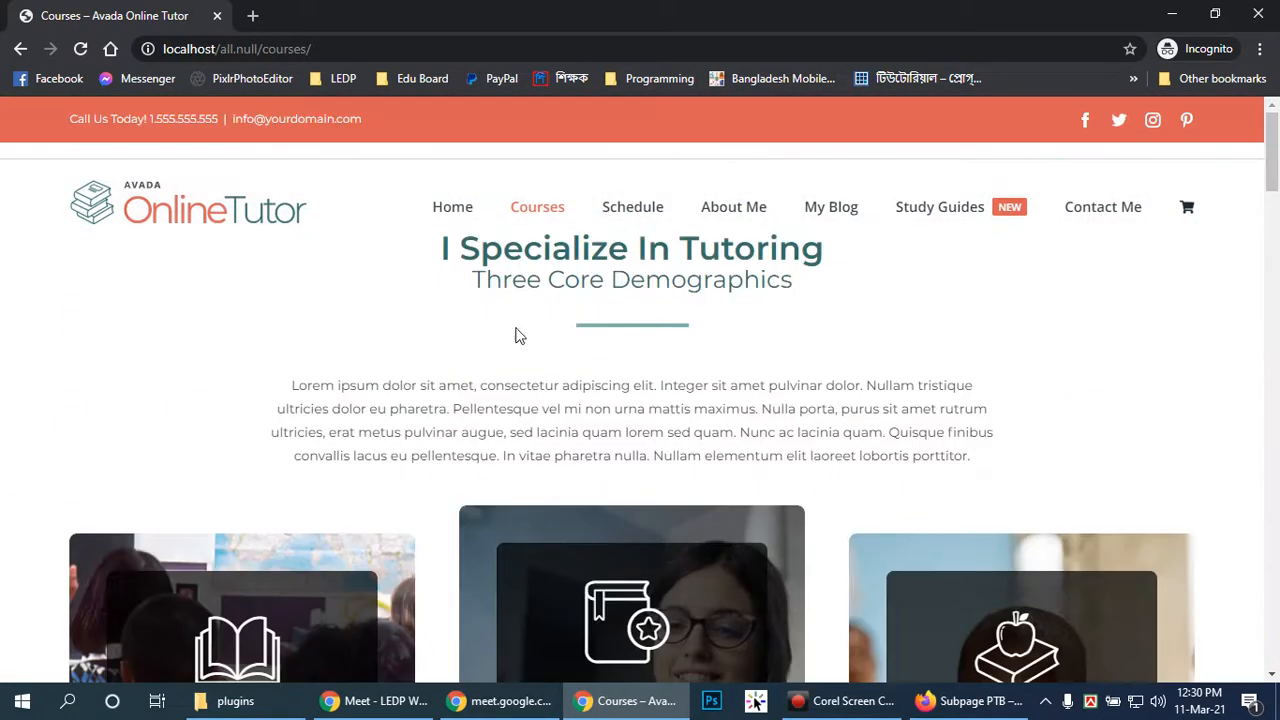
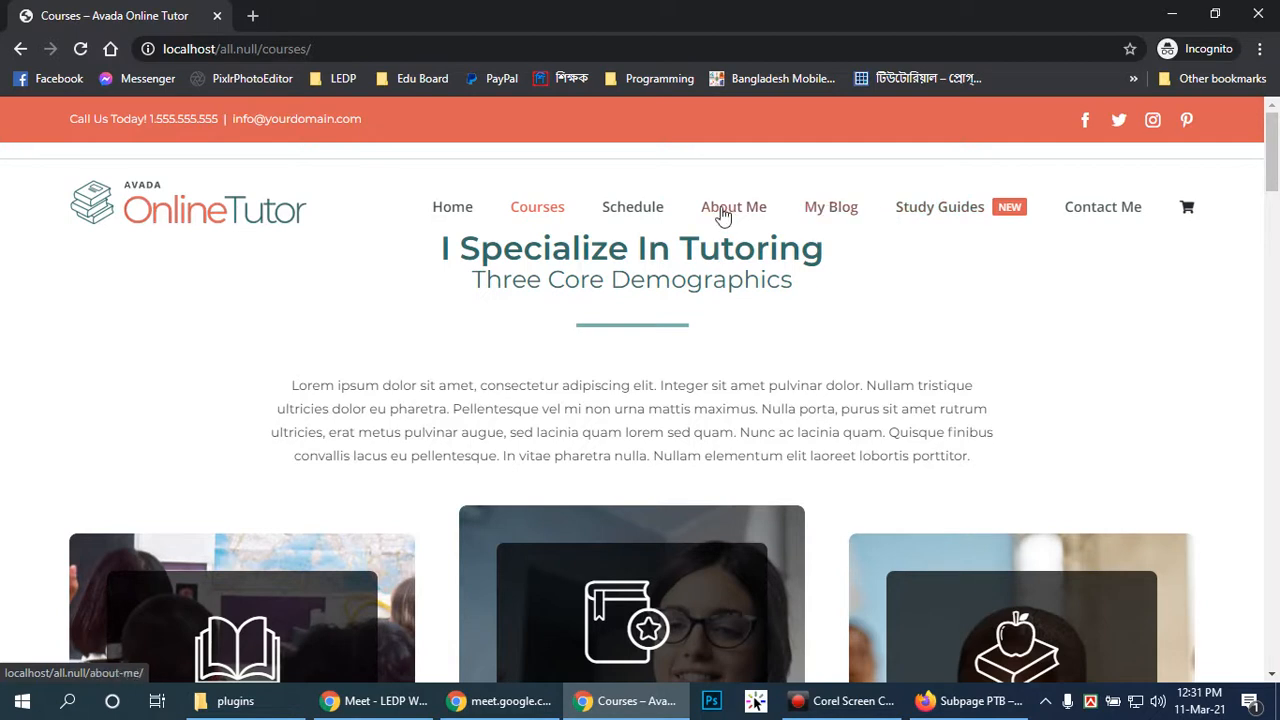
# Review the Avada page builder and the live Courses page in Chrome
pyautogui.click(968, 700)
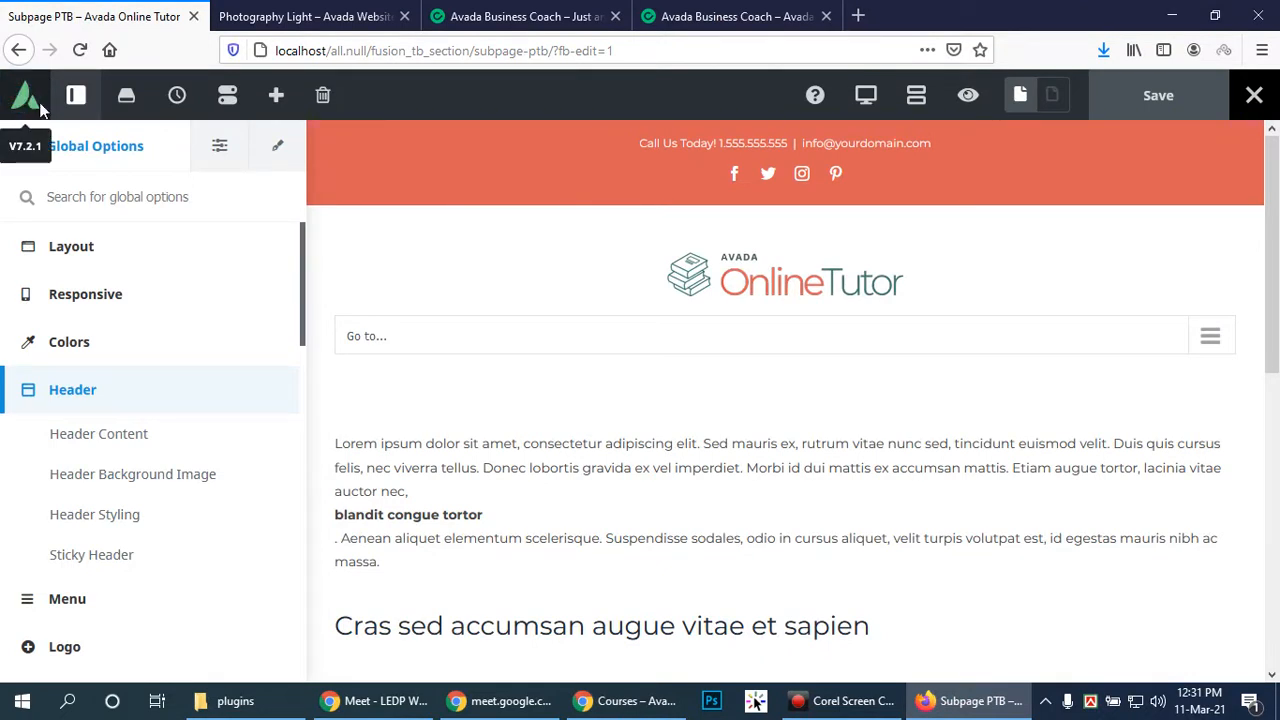
pyautogui.moveTo(1277, 240); pyautogui.dragTo(1277, 492)
pyautogui.scroll(-1, 1008, 457)
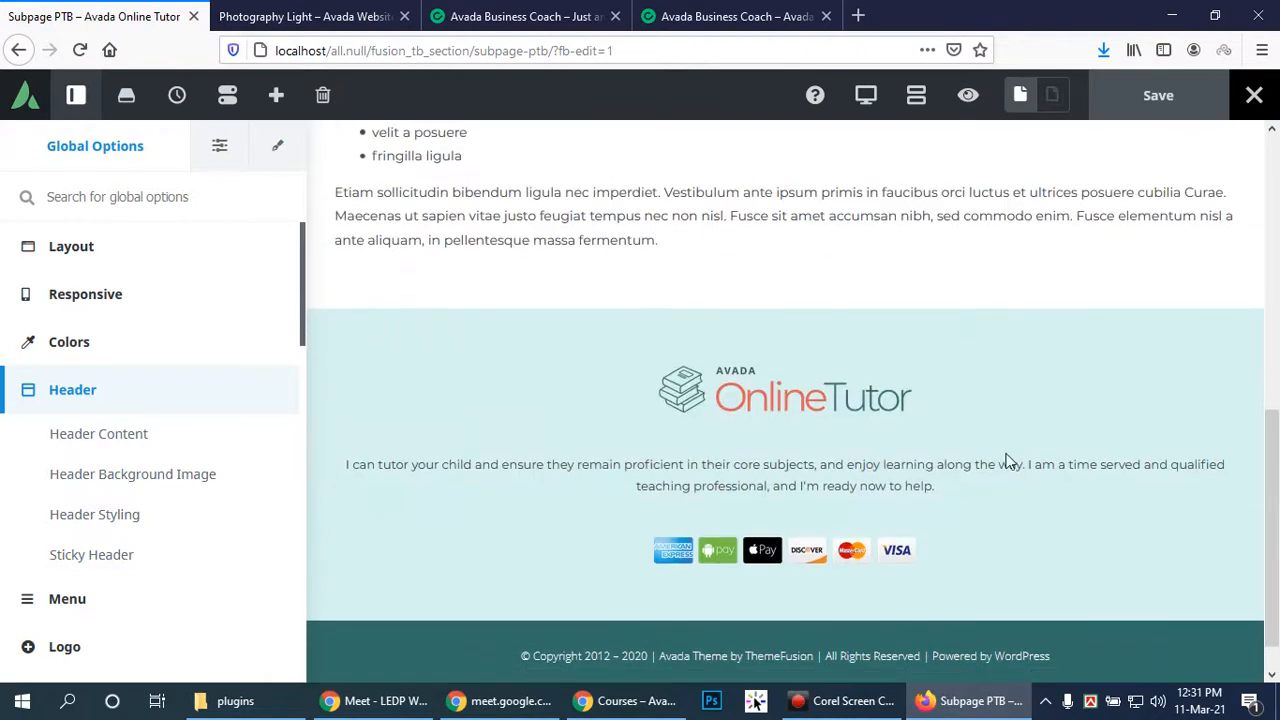
pyautogui.scroll(10, 1074, 469)
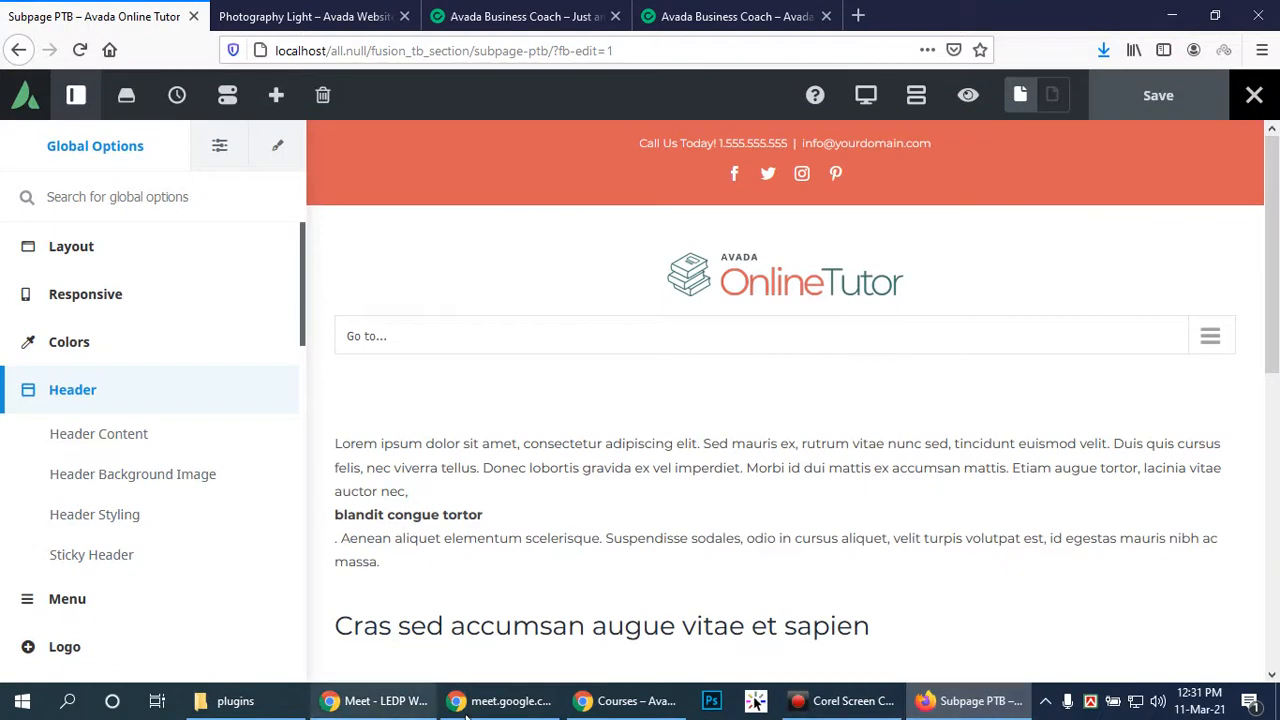
pyautogui.click(630, 701)
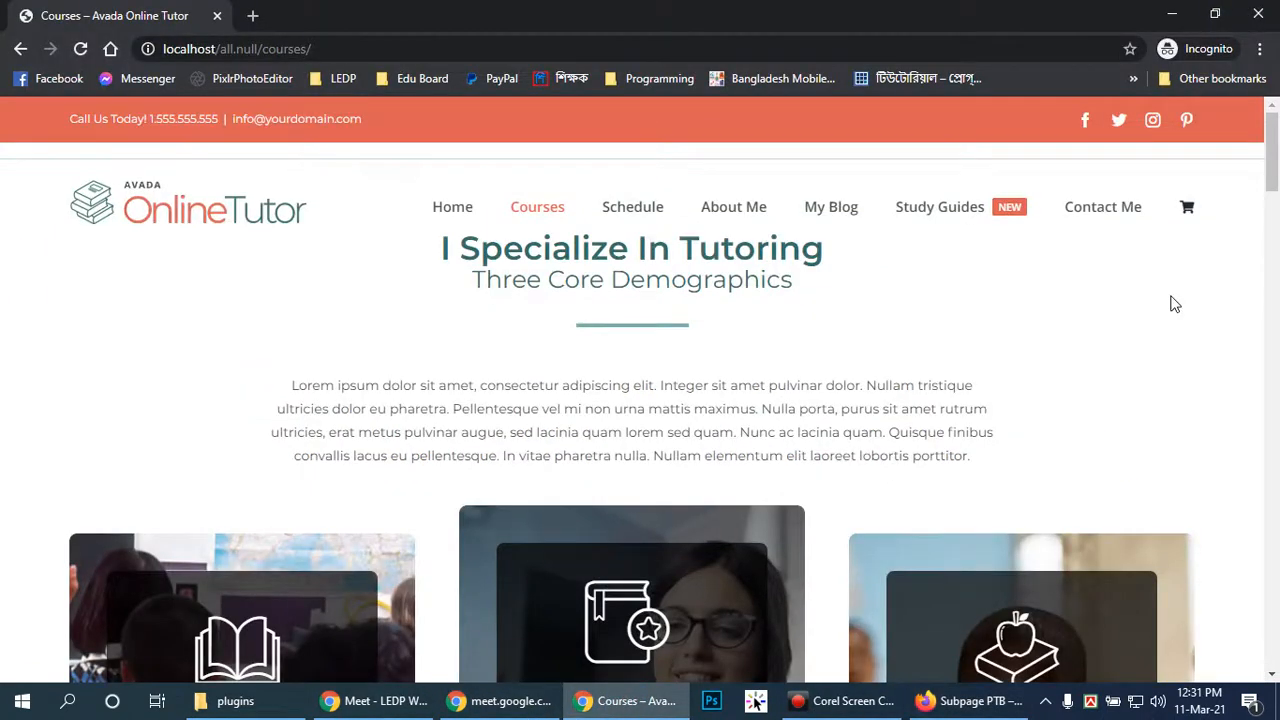
pyautogui.scroll(-3, 1175, 304)
pyautogui.scroll(3, 1172, 300)
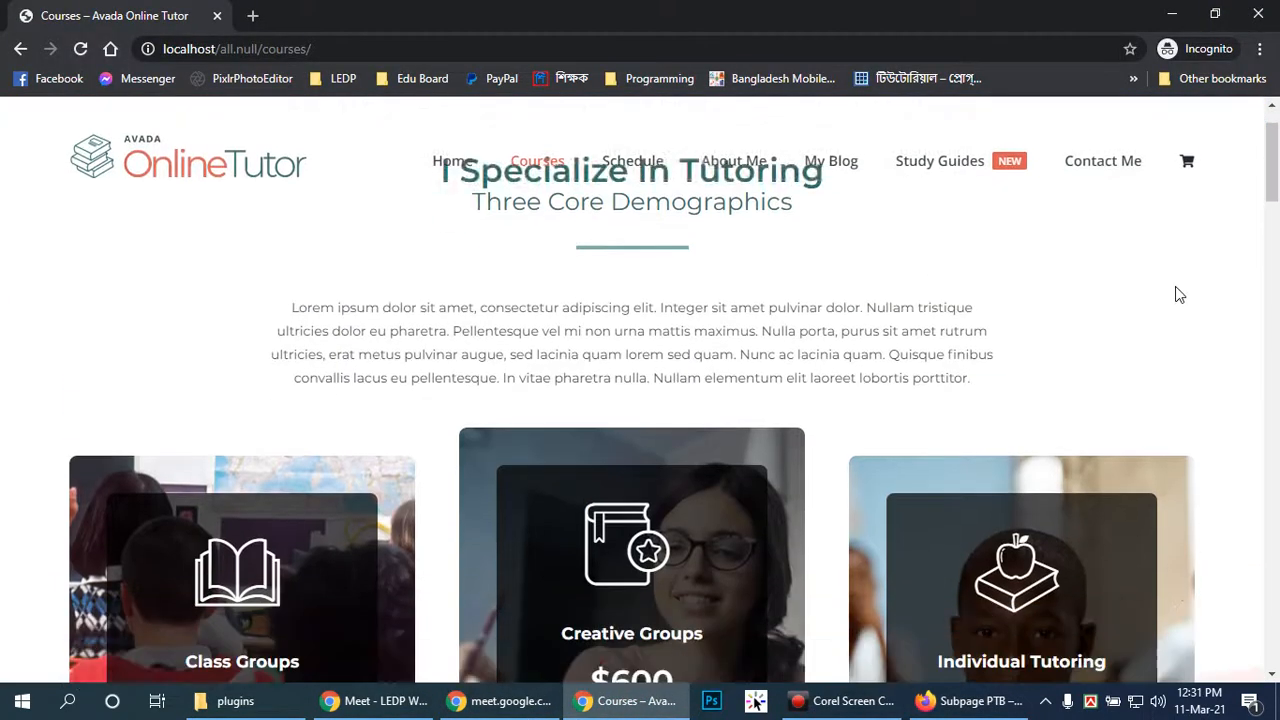
pyautogui.scroll(-5, 1180, 294)
pyautogui.scroll(-4, 1180, 294)
pyautogui.scroll(2, 1180, 294)
pyautogui.scroll(5, 1177, 289)
pyautogui.scroll(1, 1177, 289)
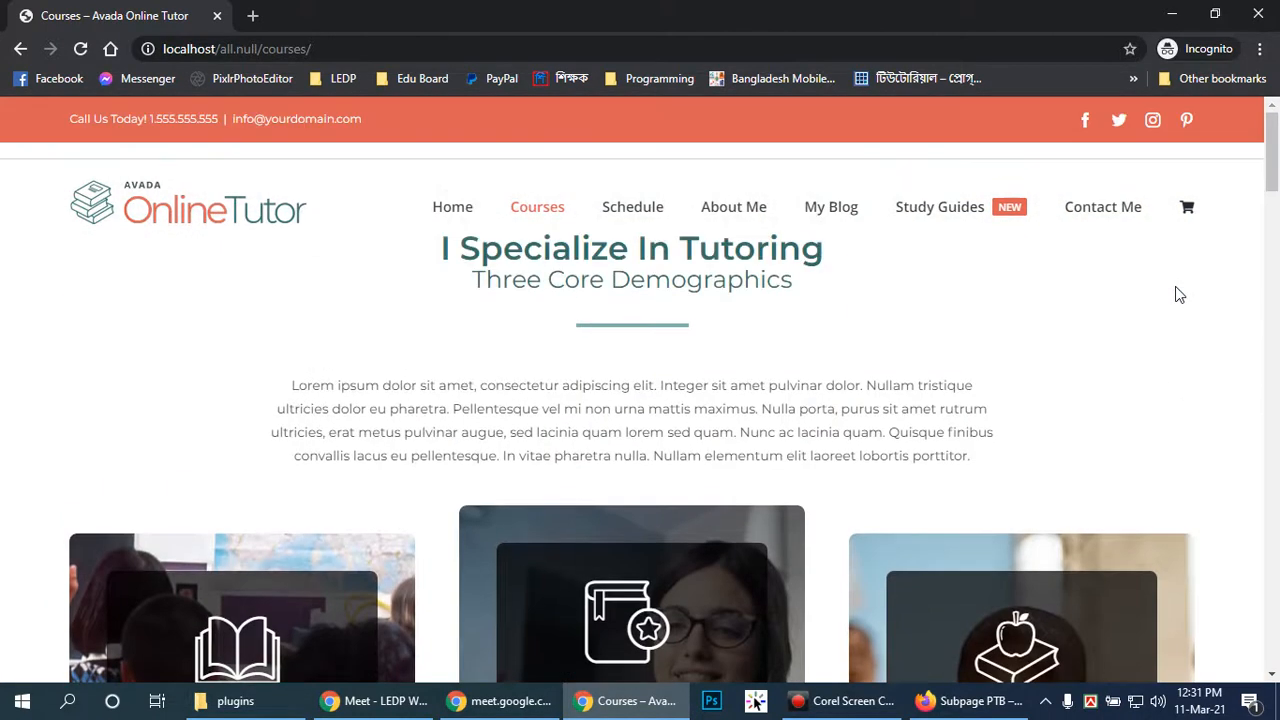
# Go from the builder window to WordPress's Plugins > Installed Plugins list
pyautogui.click(966, 700)
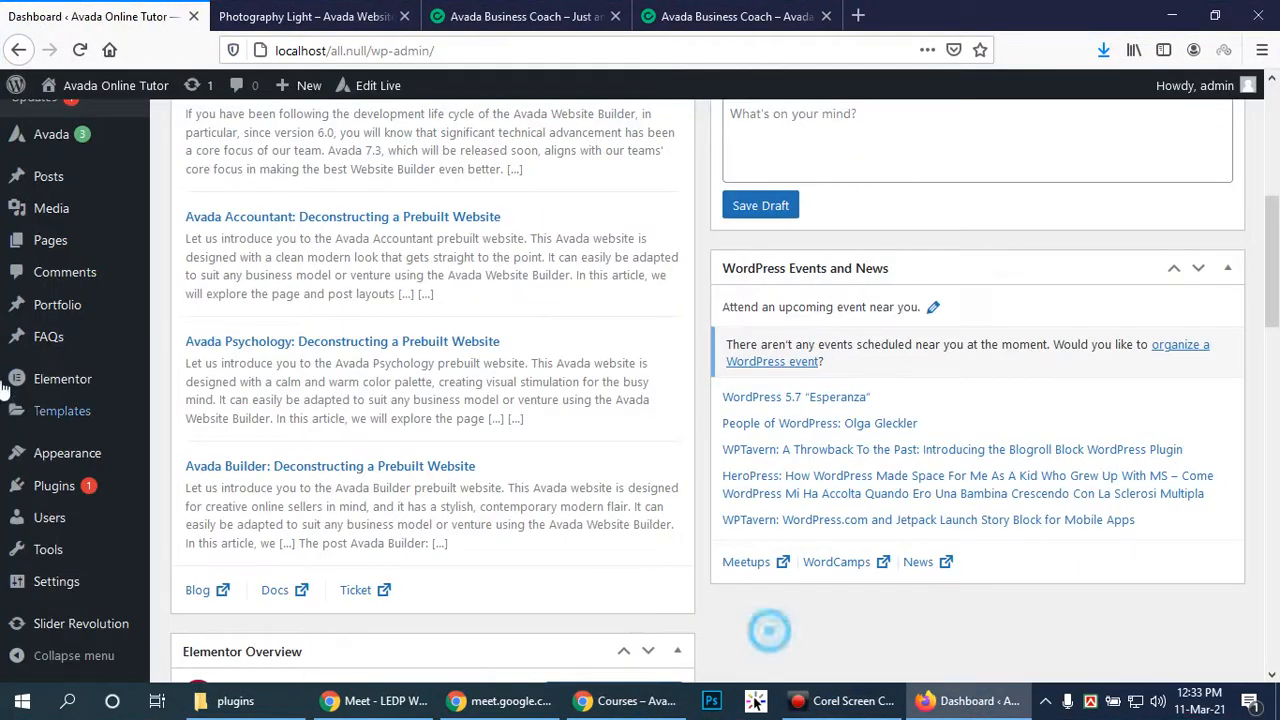
pyautogui.moveTo(36, 407)
pyautogui.moveTo(55, 486)
pyautogui.click(190, 489)
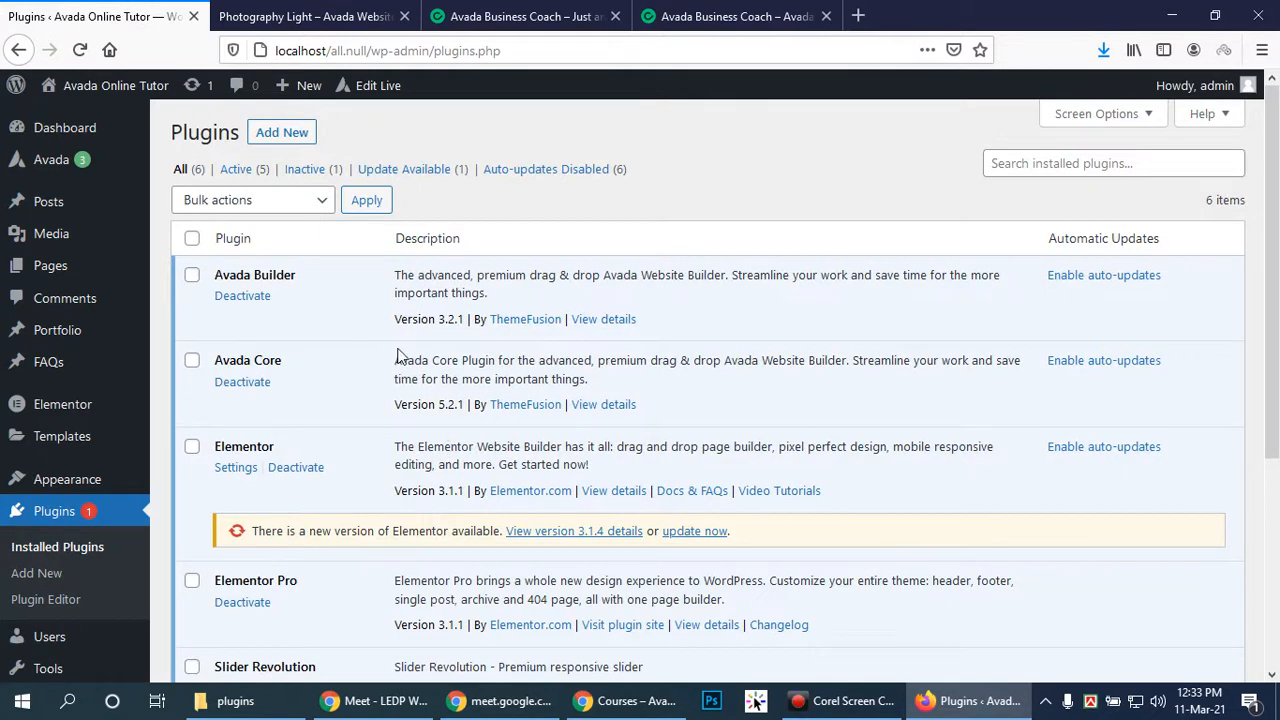
# Activate WooCommerce in the plugins list, then bring the Chrome Courses page forward
pyautogui.scroll(-4, 398, 355)
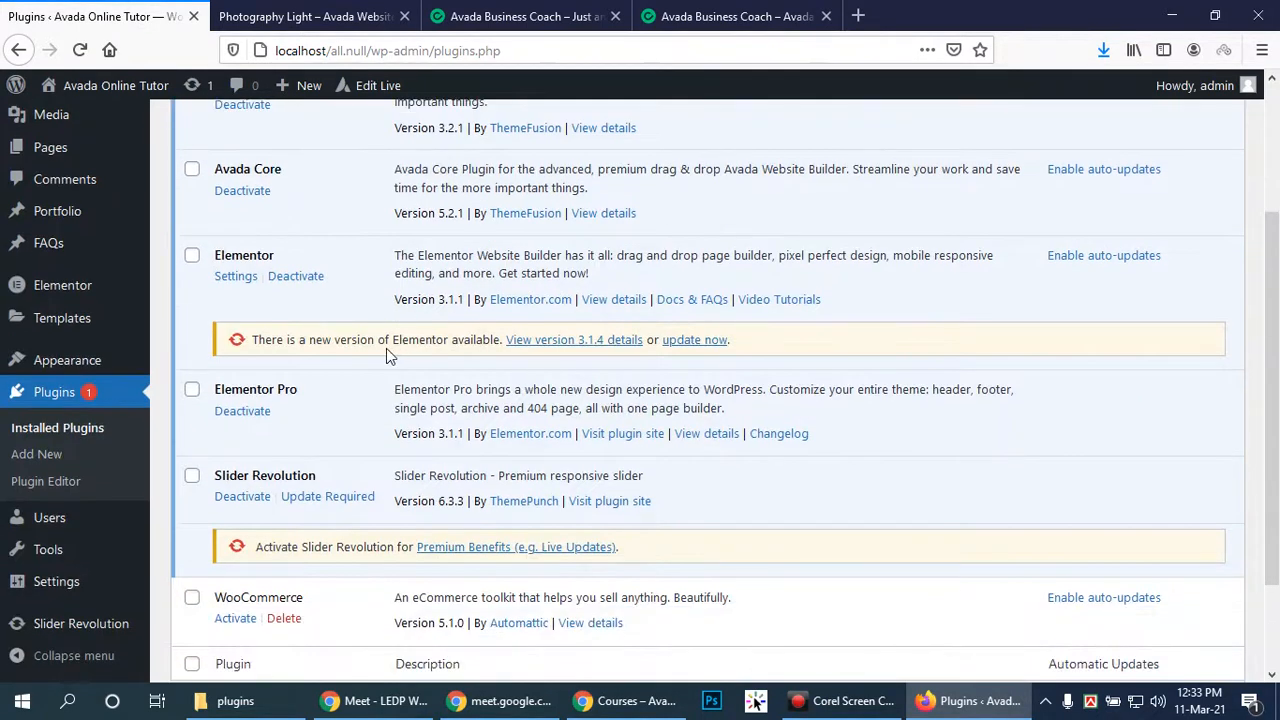
pyautogui.scroll(-2, 388, 355)
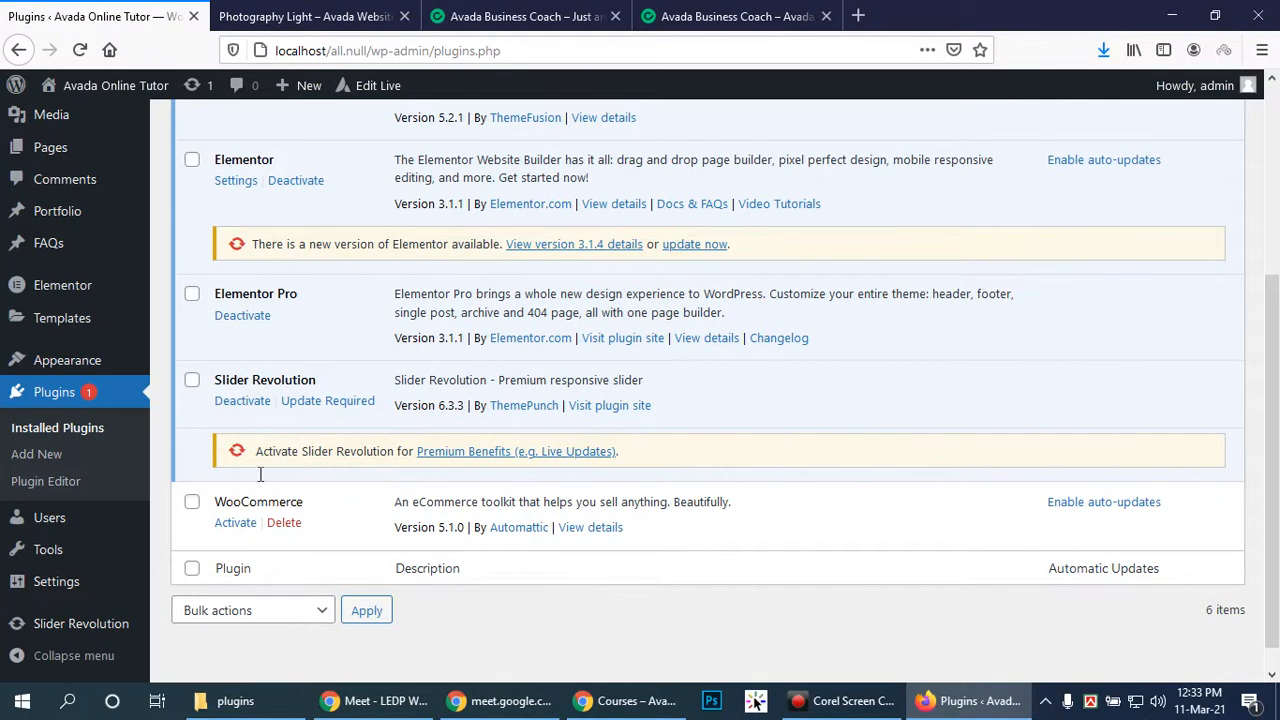
pyautogui.click(226, 526)
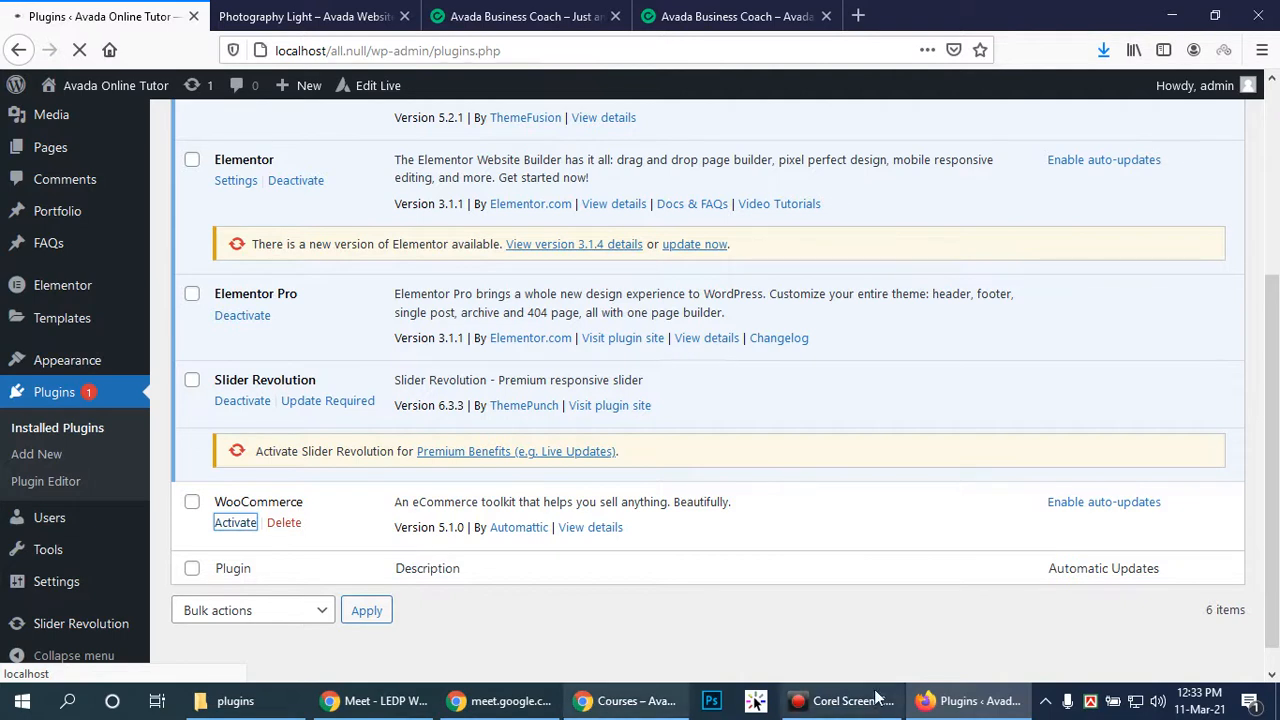
pyautogui.click(968, 700)
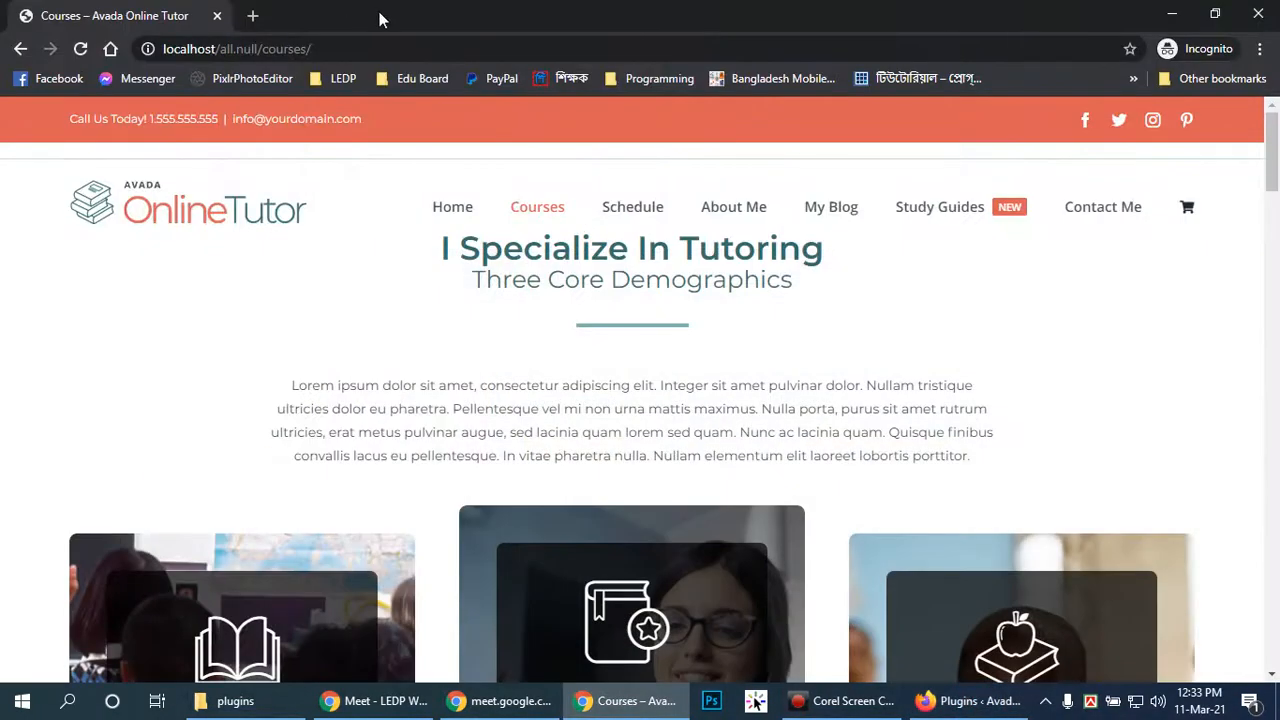
# Search Google for 'updraft wordpress theme' in a new incognito tab
pyautogui.click(253, 16)
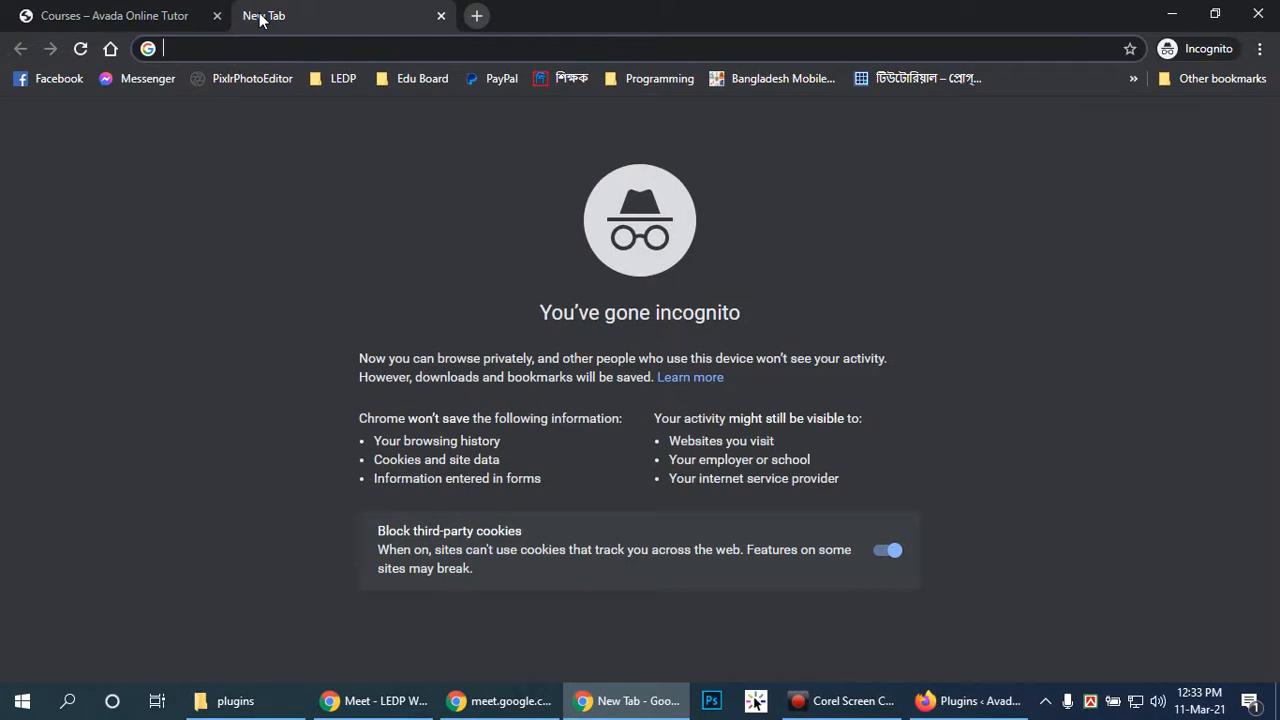
pyautogui.write('up')
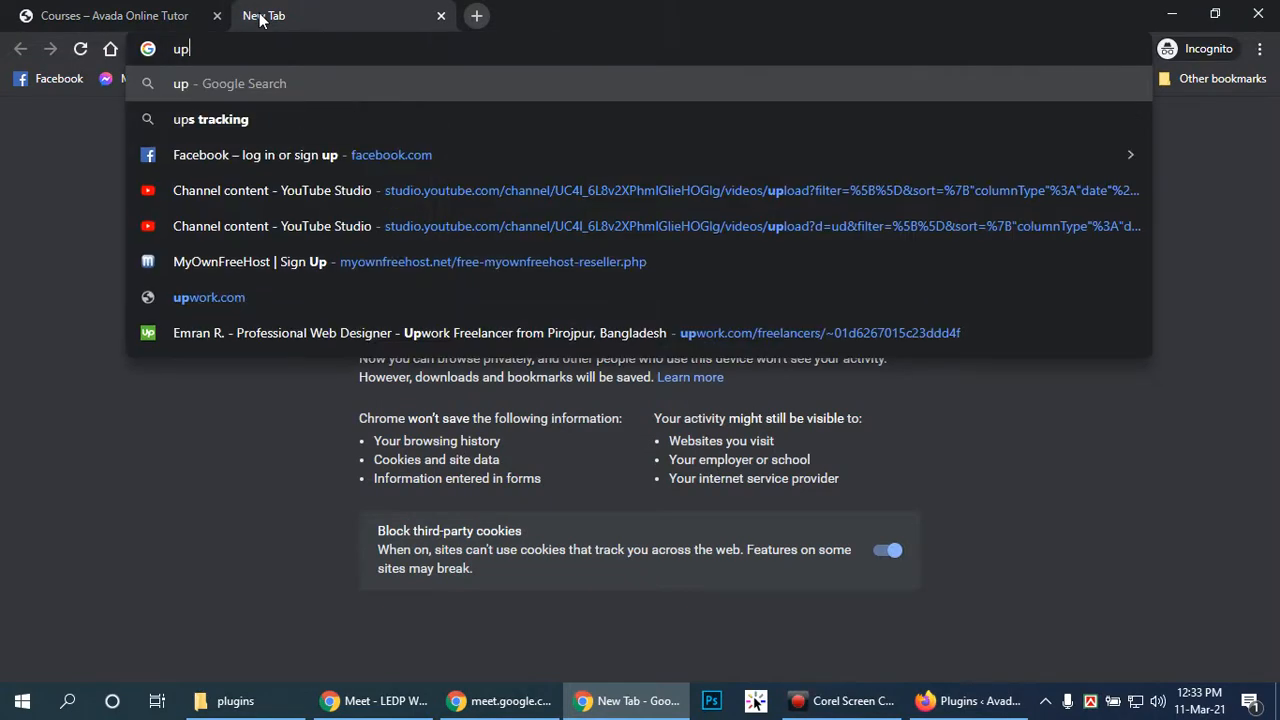
pyautogui.write('draft wor')
pyautogui.write('d')
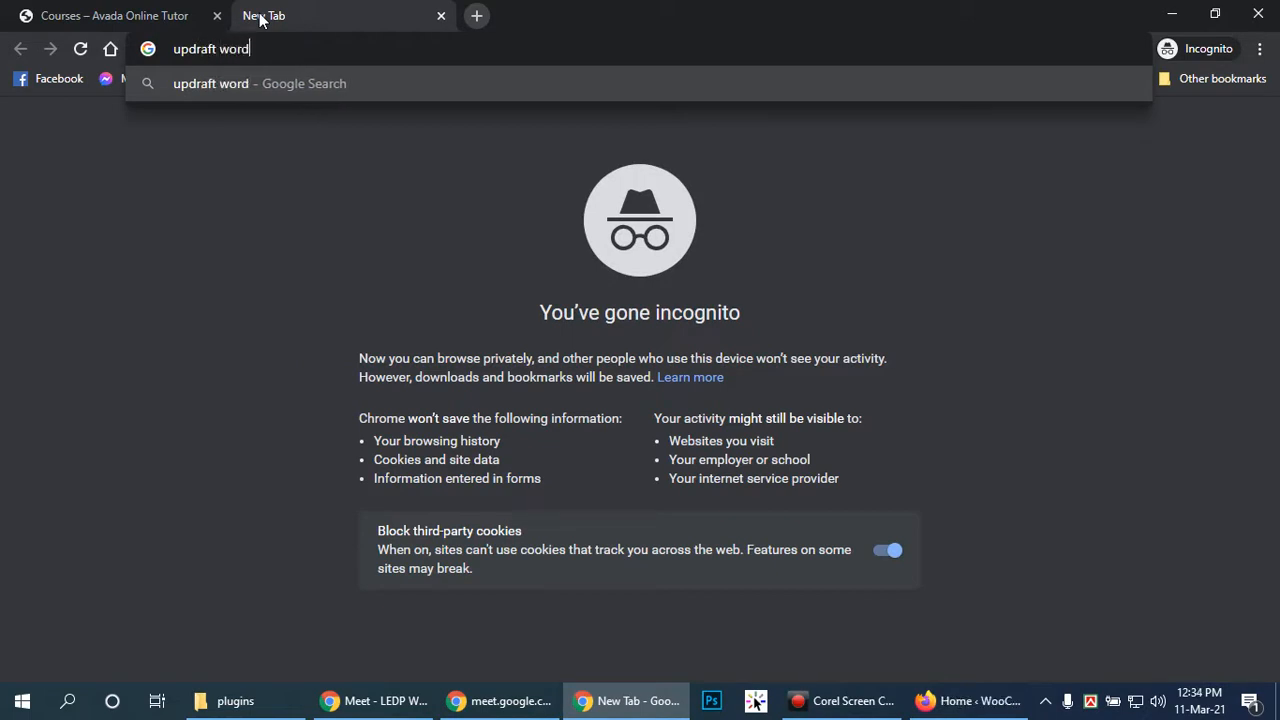
pyautogui.write('press theme')
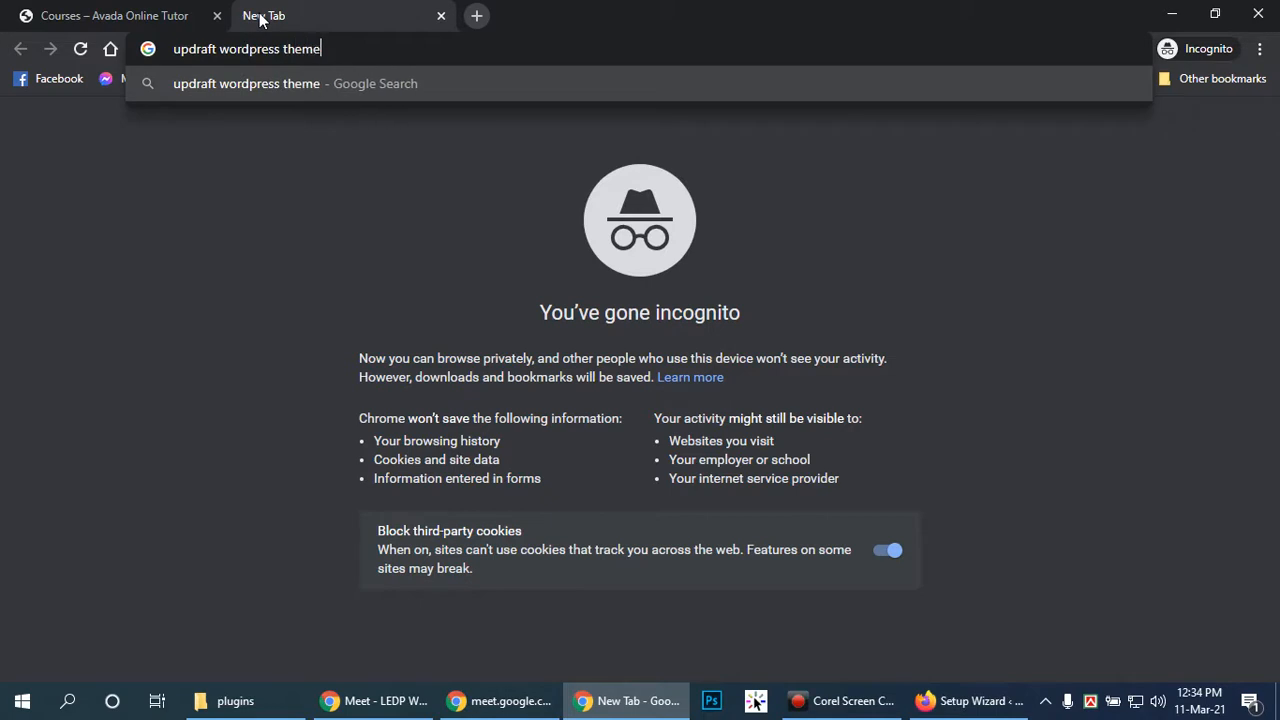
pyautogui.press('Return')
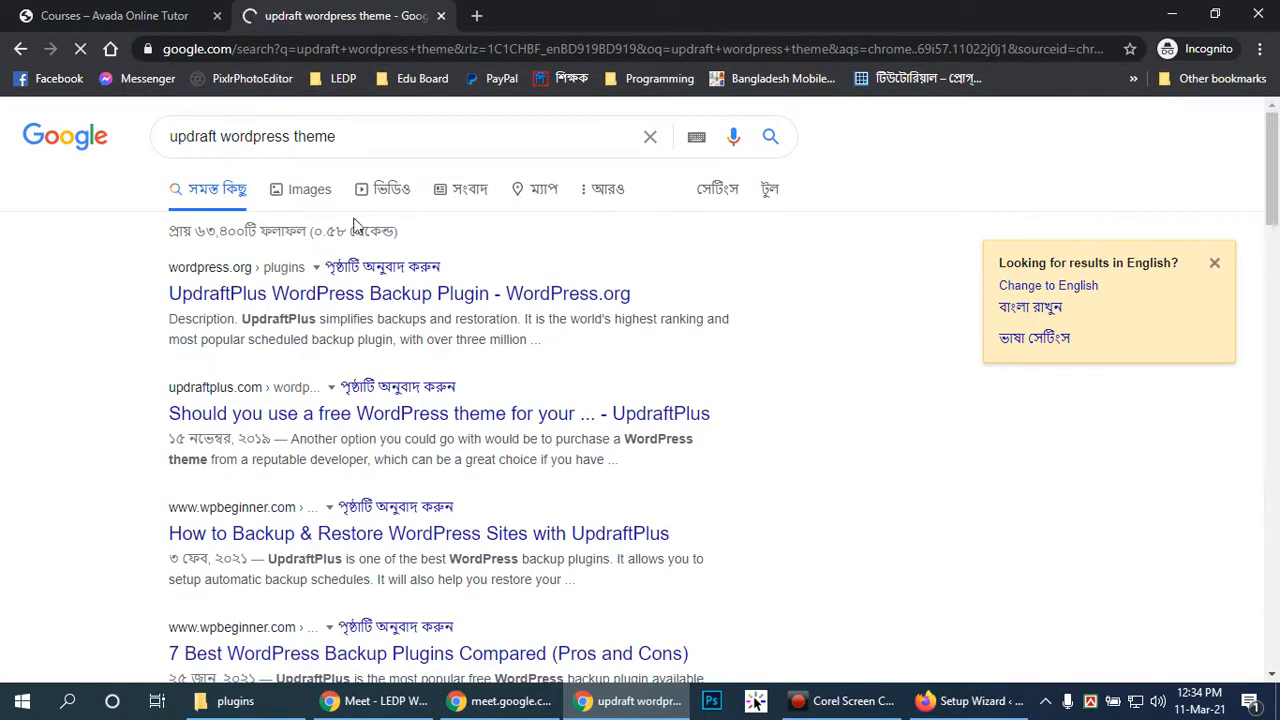
# Open the UpdraftPlus WordPress Backup Plugin page on WordPress.org and select its full title
pyautogui.rightClick(350, 292)
pyautogui.click(287, 292)
pyautogui.click(287, 292)
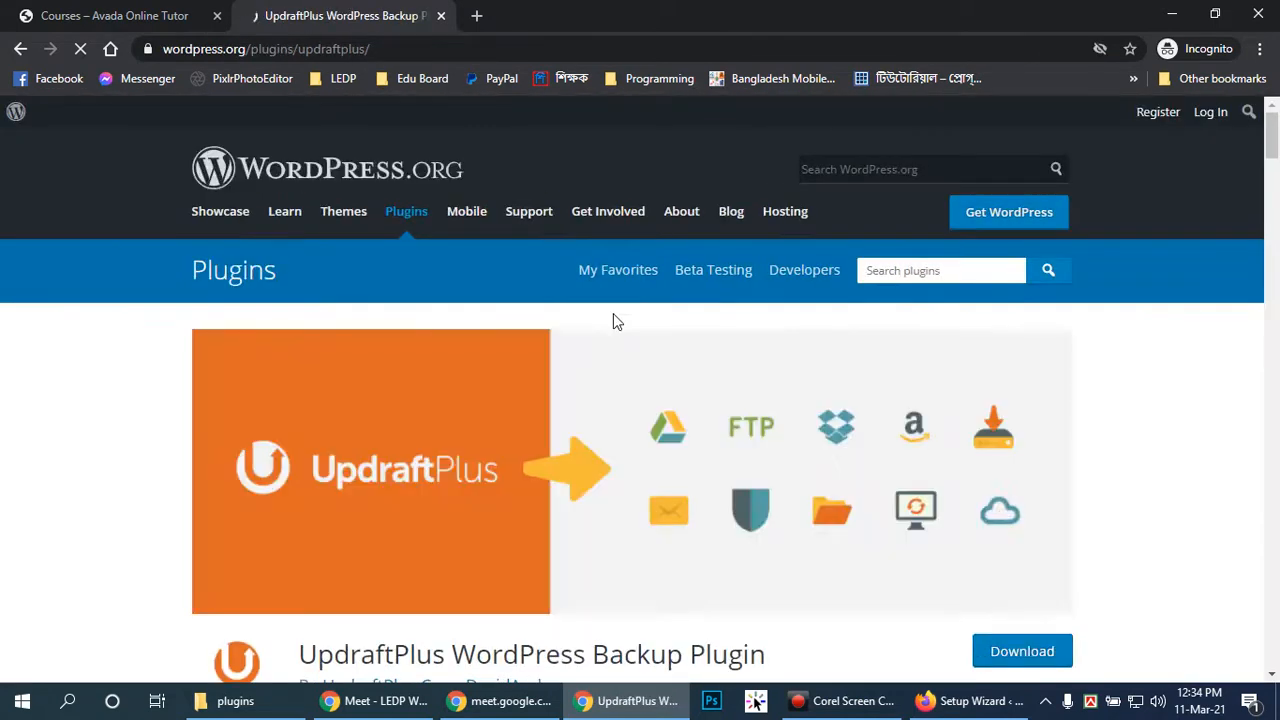
pyautogui.scroll(-1, 910, 346)
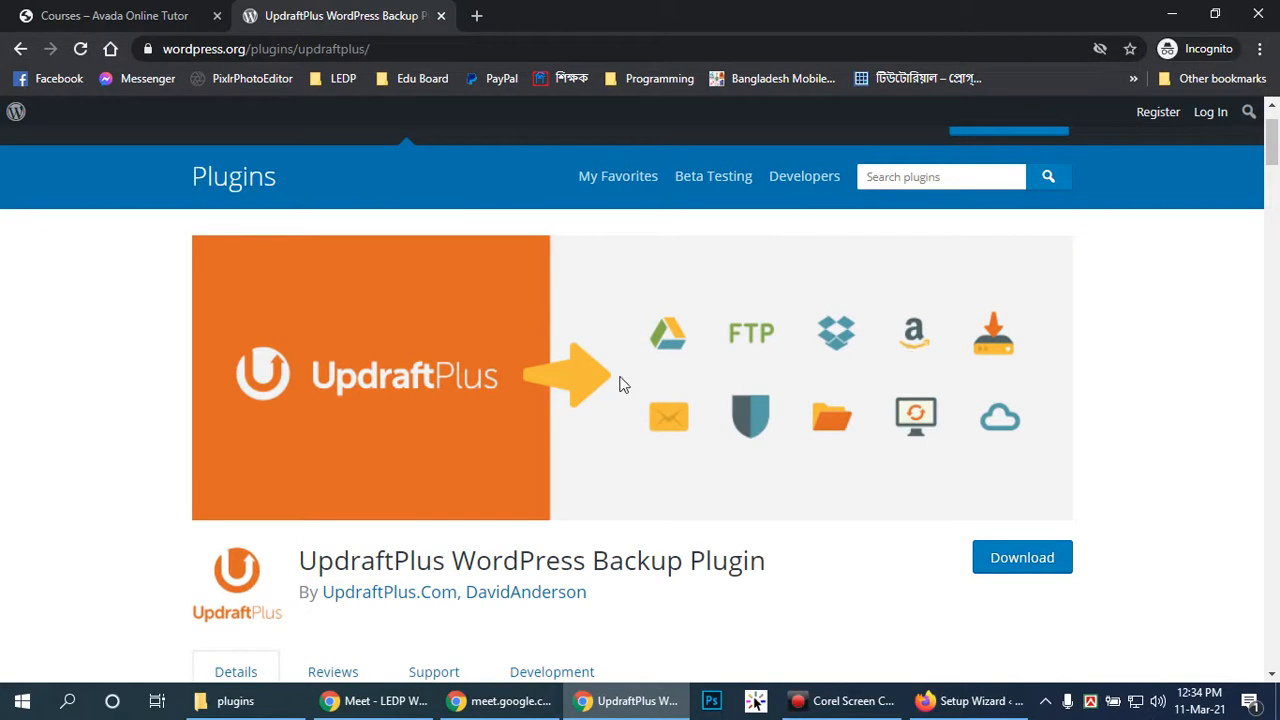
pyautogui.moveTo(776, 563); pyautogui.dragTo(286, 574)
pyautogui.click(846, 600)
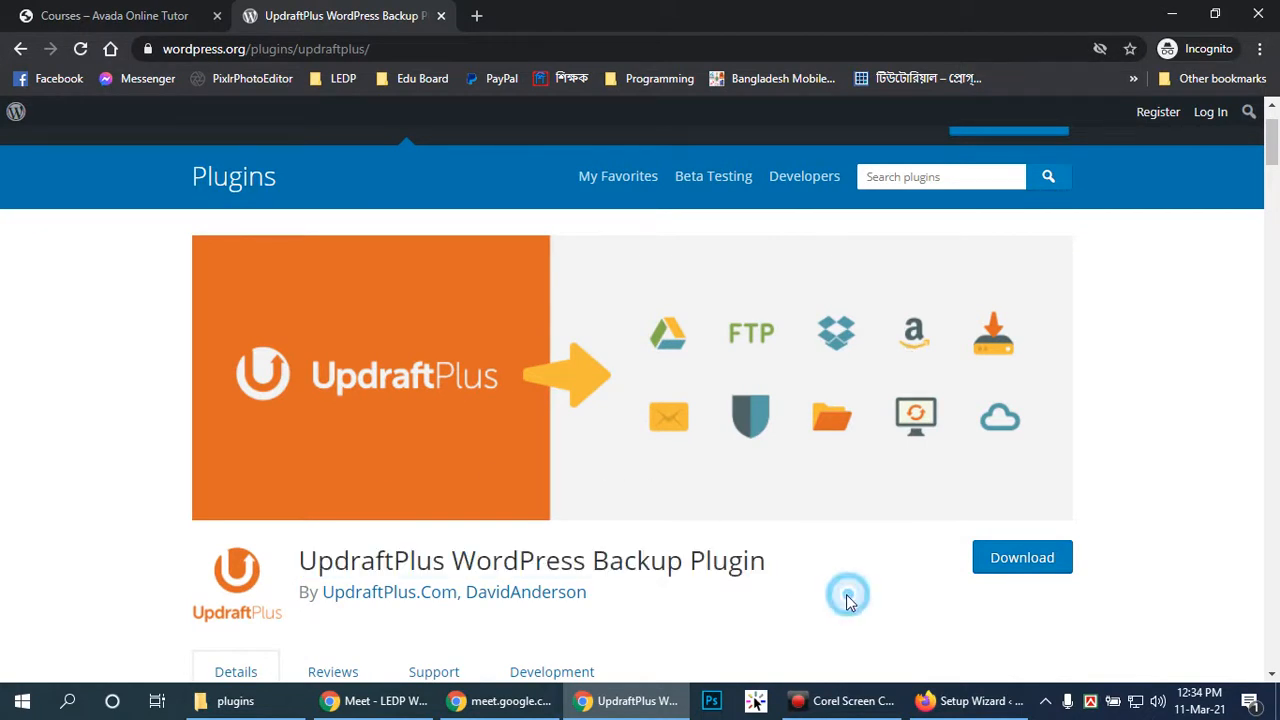
pyautogui.moveTo(806, 562); pyautogui.dragTo(303, 562)
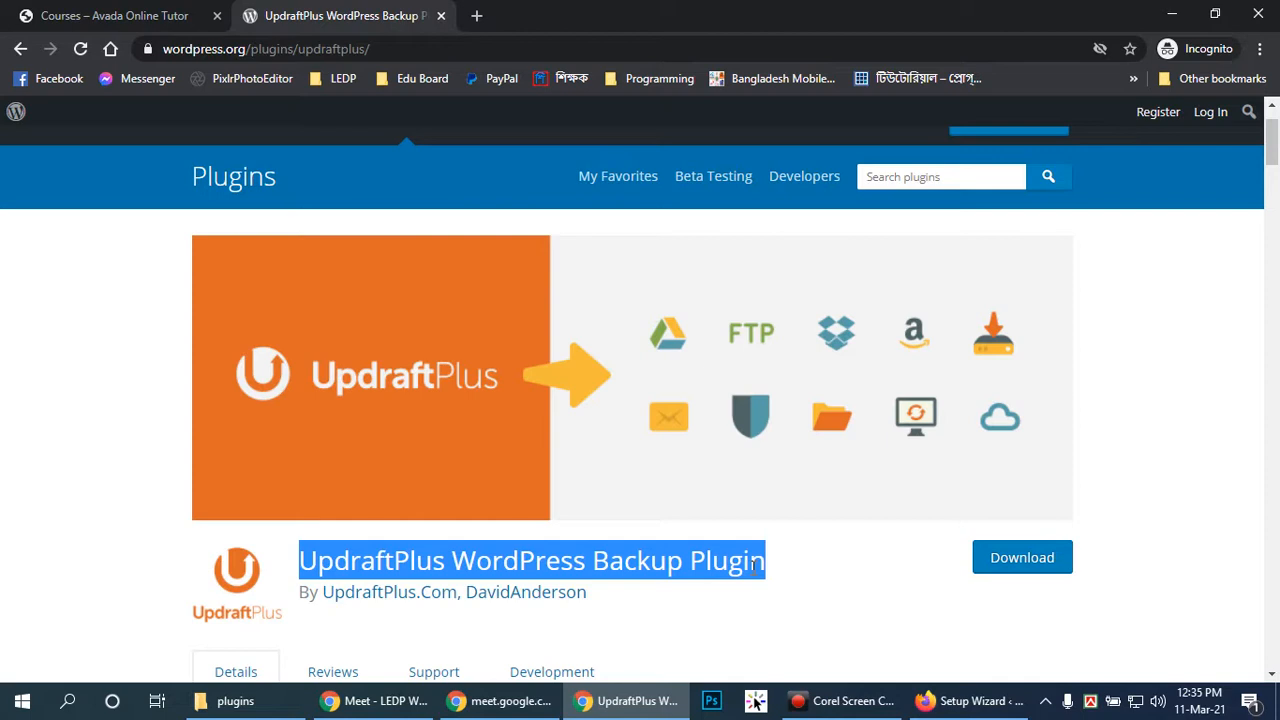
# Skip the WooCommerce store details, agree to share usage data, and dismiss the welcome tour
pyautogui.click(878, 708)
pyautogui.click(930, 701)
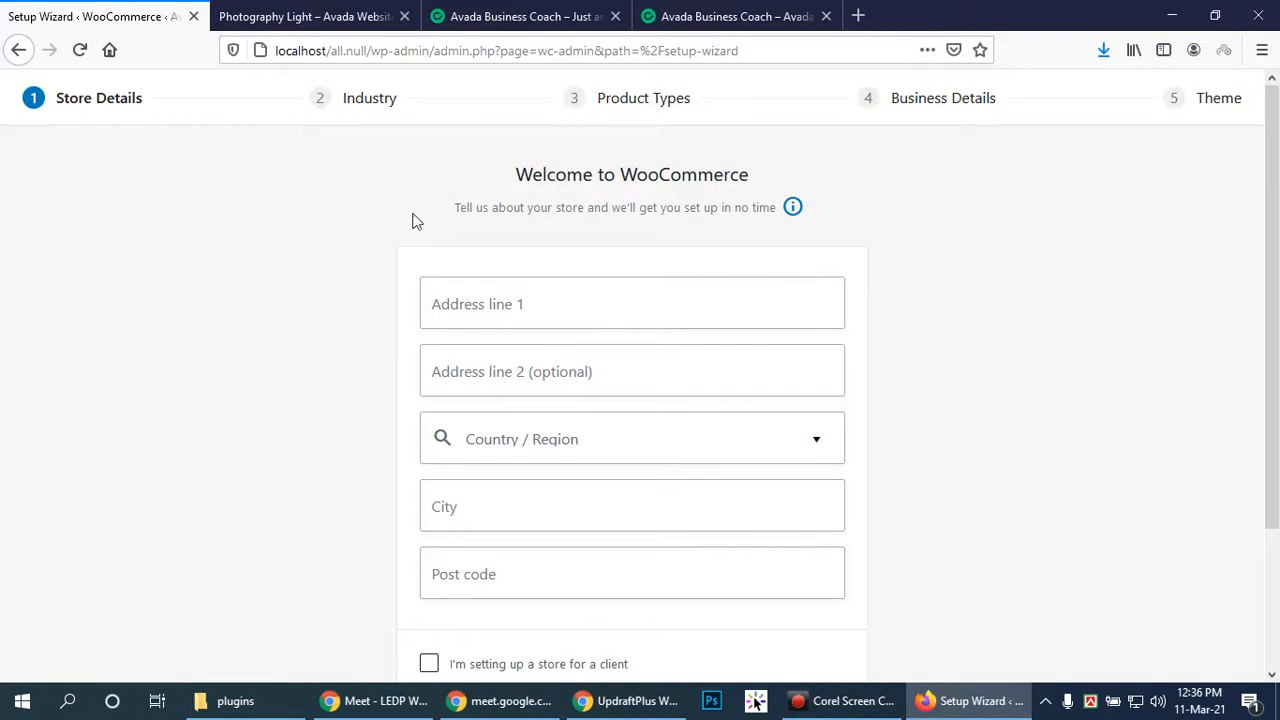
pyautogui.scroll(-3, 760, 370)
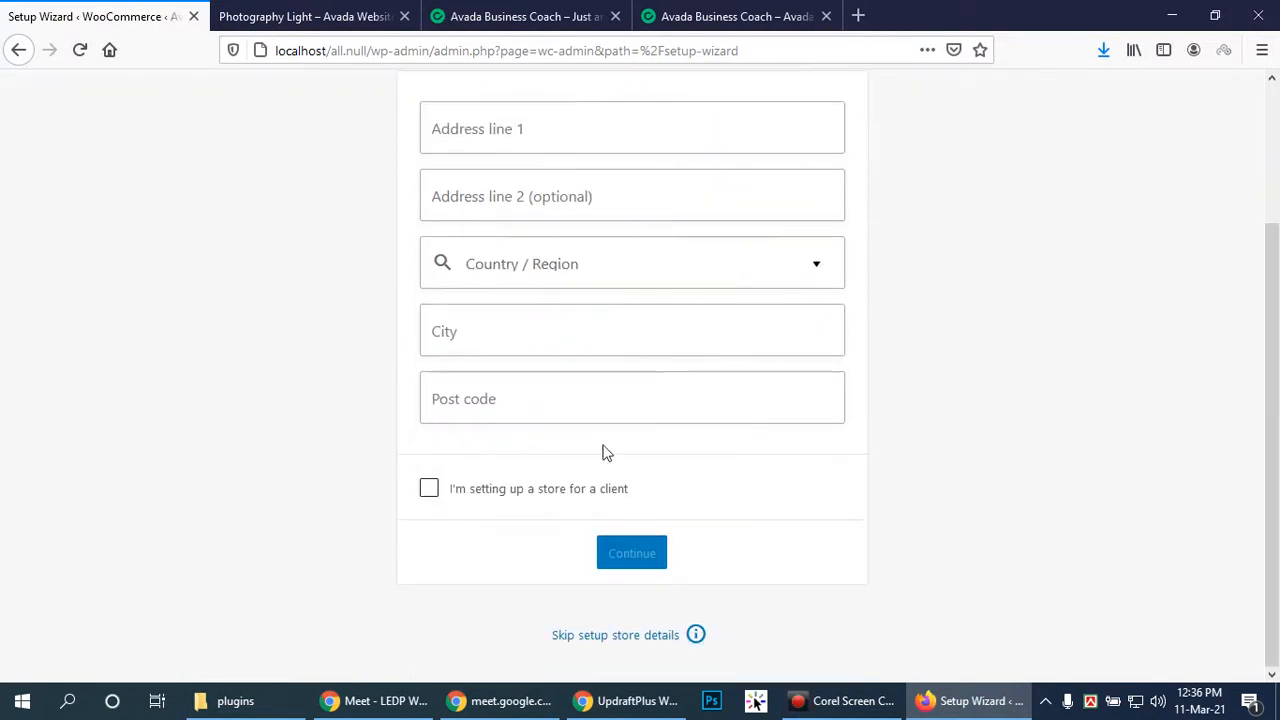
pyautogui.click(615, 635)
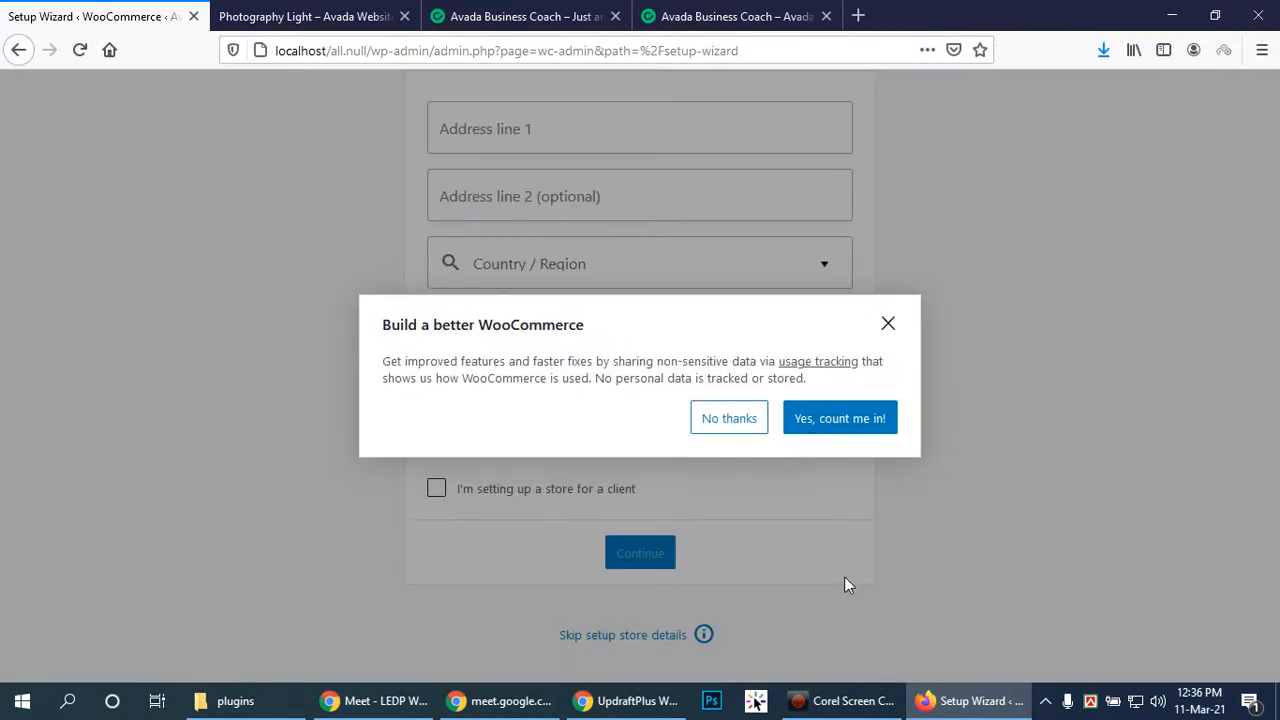
pyautogui.click(830, 423)
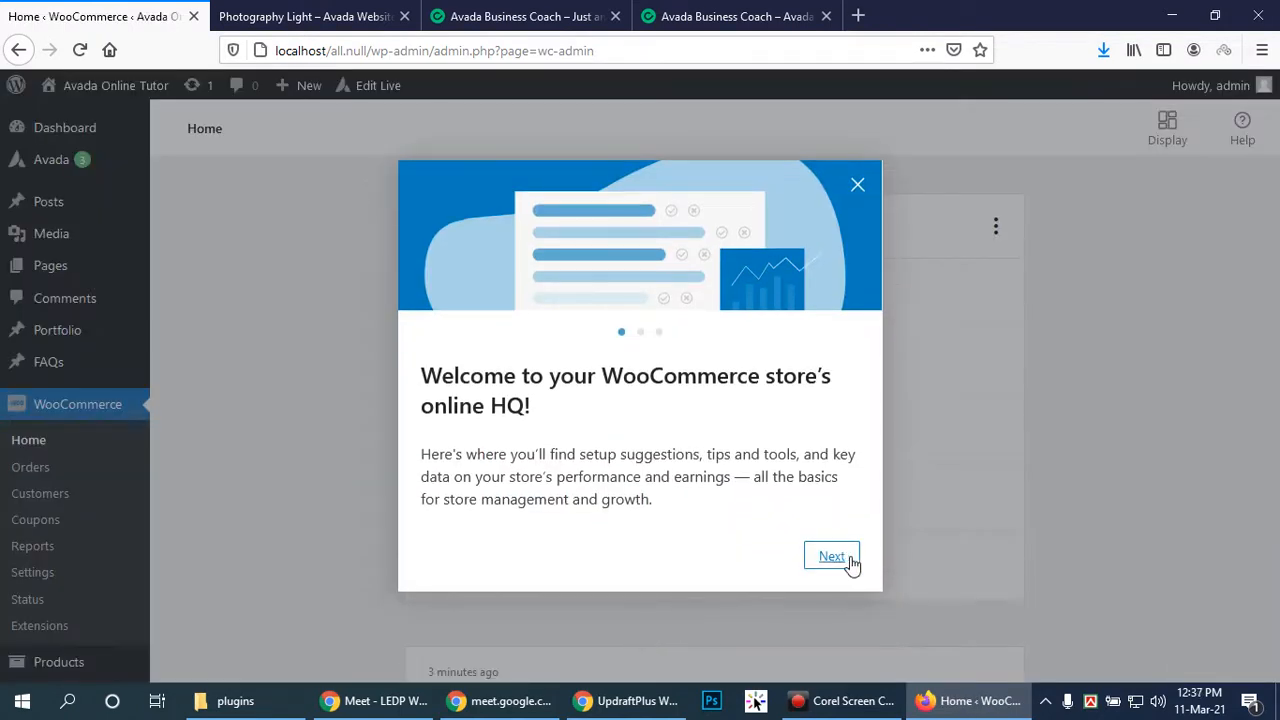
pyautogui.click(857, 185)
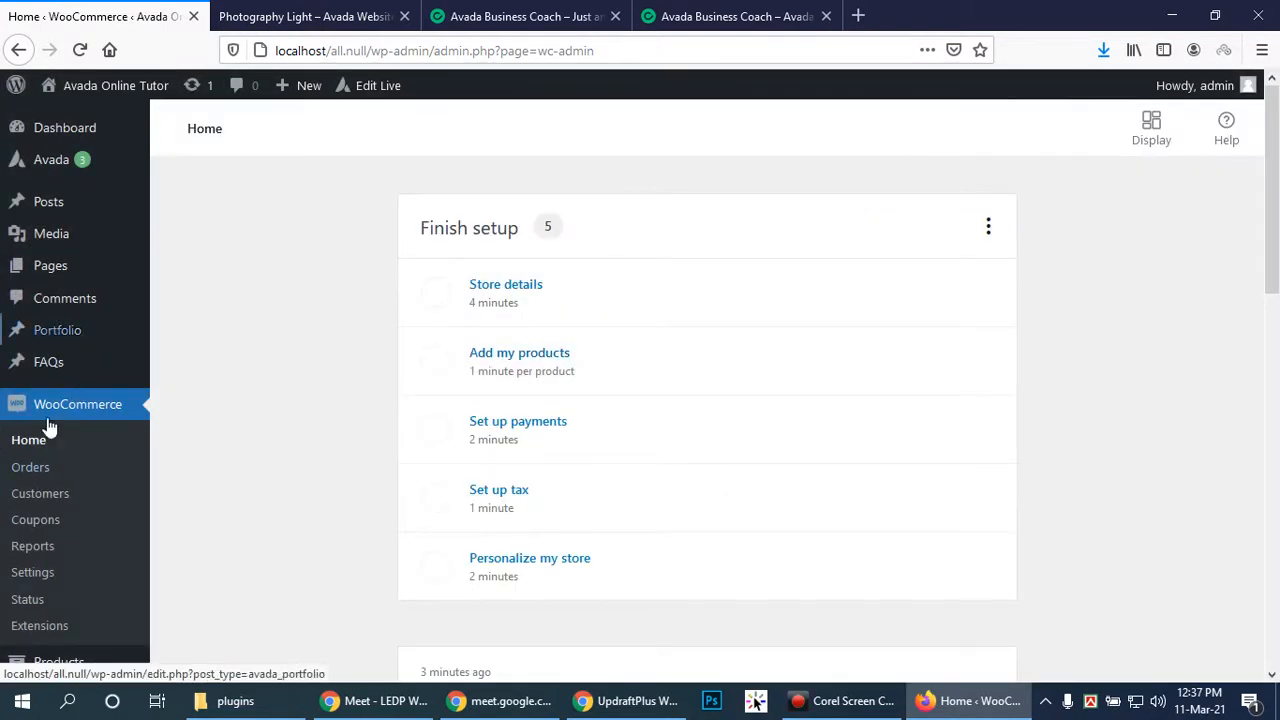
# Leave WooCommerce Home for the main WordPress Dashboard
pyautogui.scroll(-1, 80, 560)
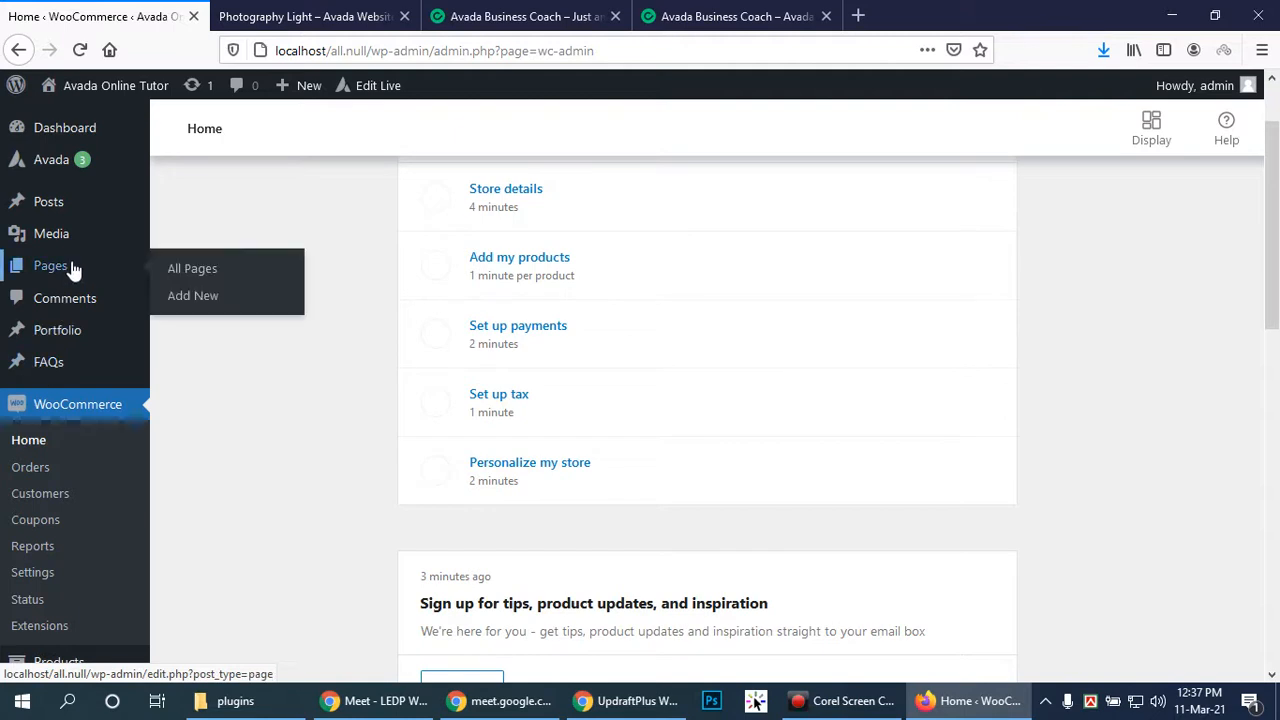
pyautogui.scroll(-3, 5, 460)
pyautogui.scroll(3, 10, 450)
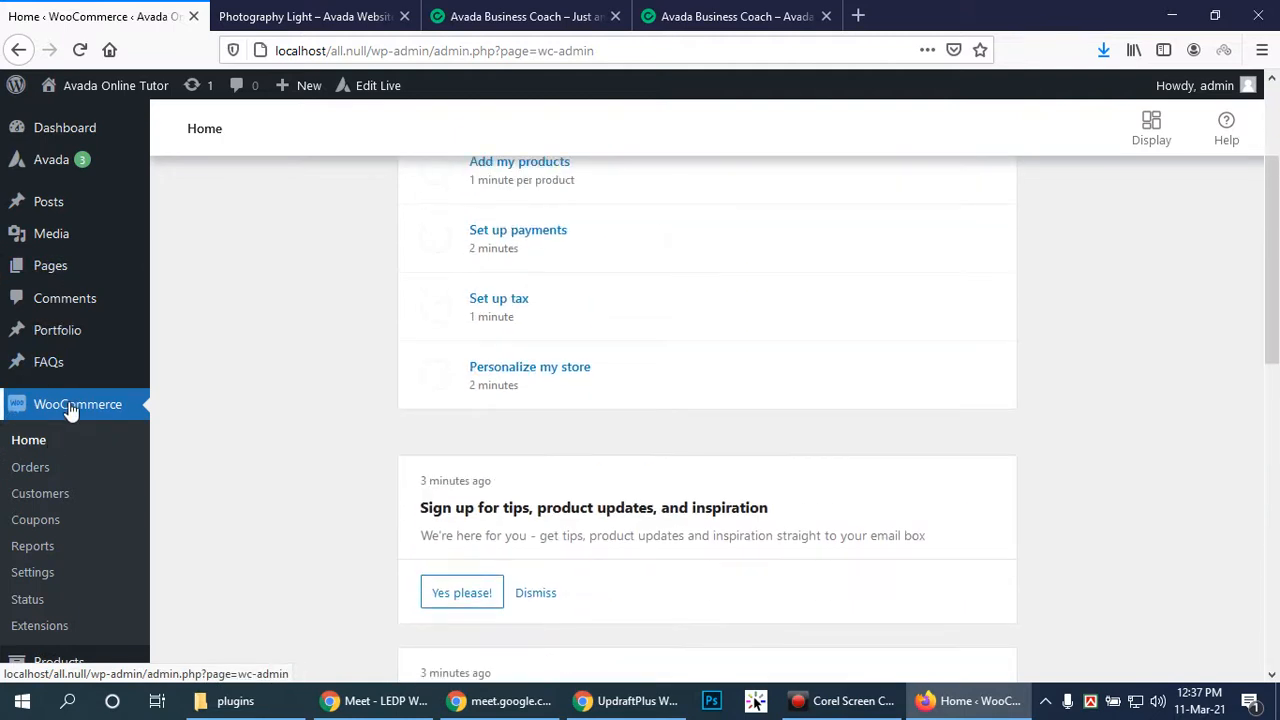
pyautogui.moveTo(52, 662)
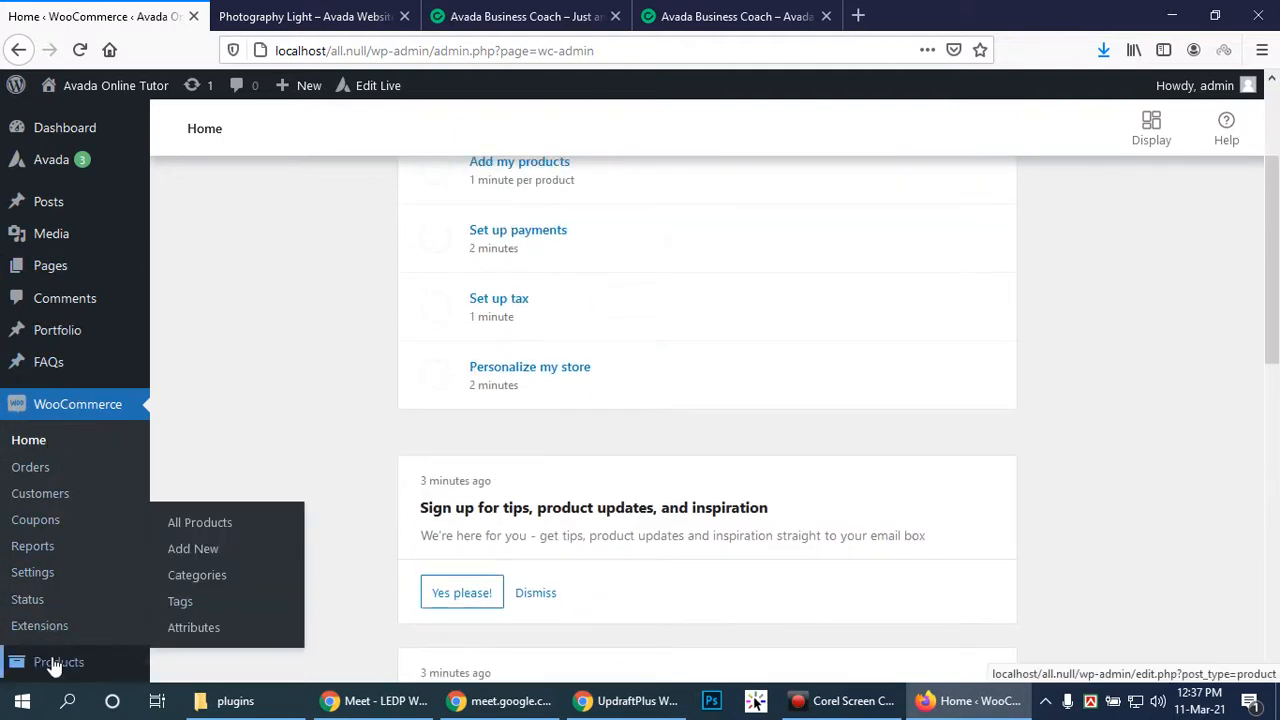
pyautogui.scroll(-1, 55, 668)
pyautogui.scroll(3, 40, 183)
pyautogui.moveTo(1270, 233); pyautogui.dragTo(1272, 130)
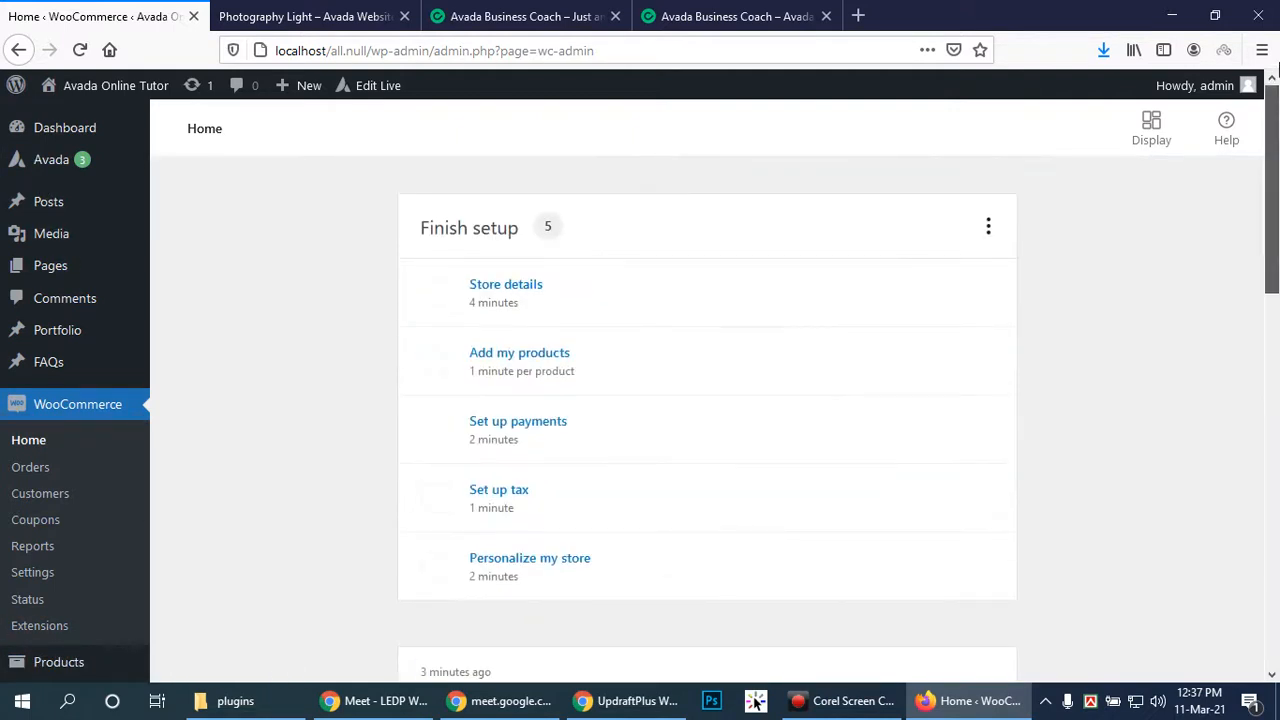
pyautogui.click(52, 133)
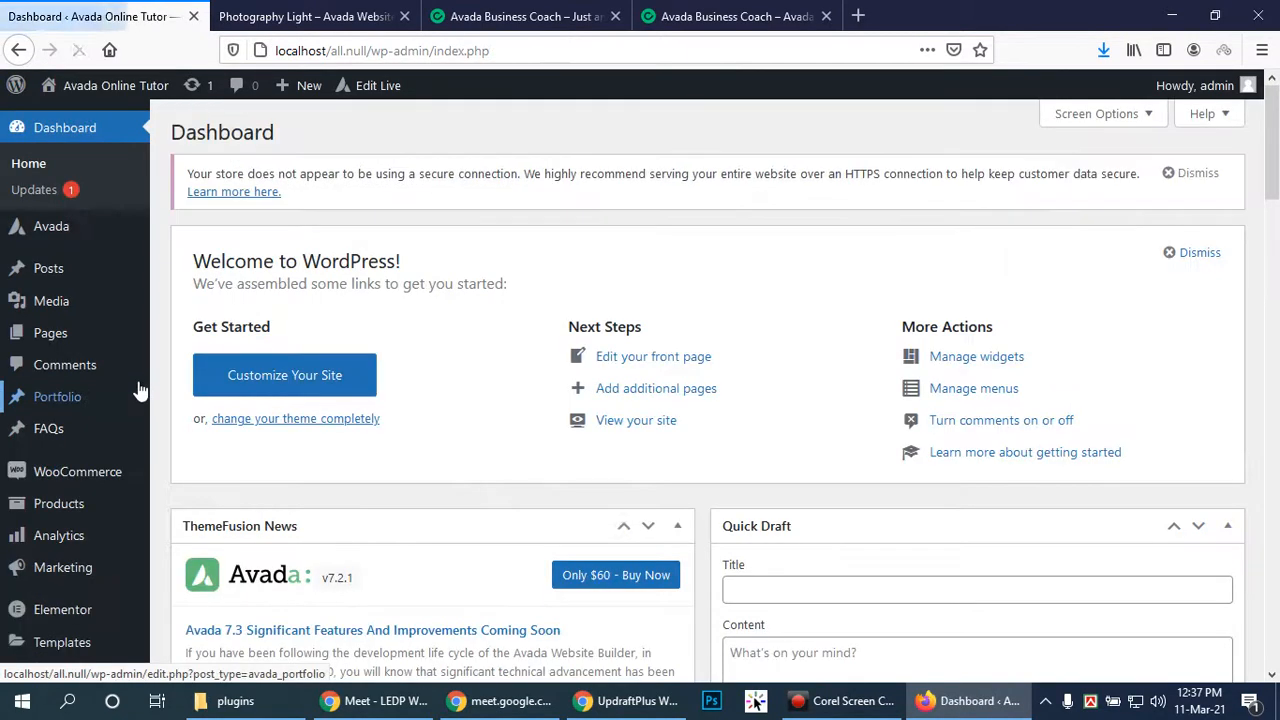
# Go through Plugins to the Add Plugins page
pyautogui.scroll(-4, 70, 505)
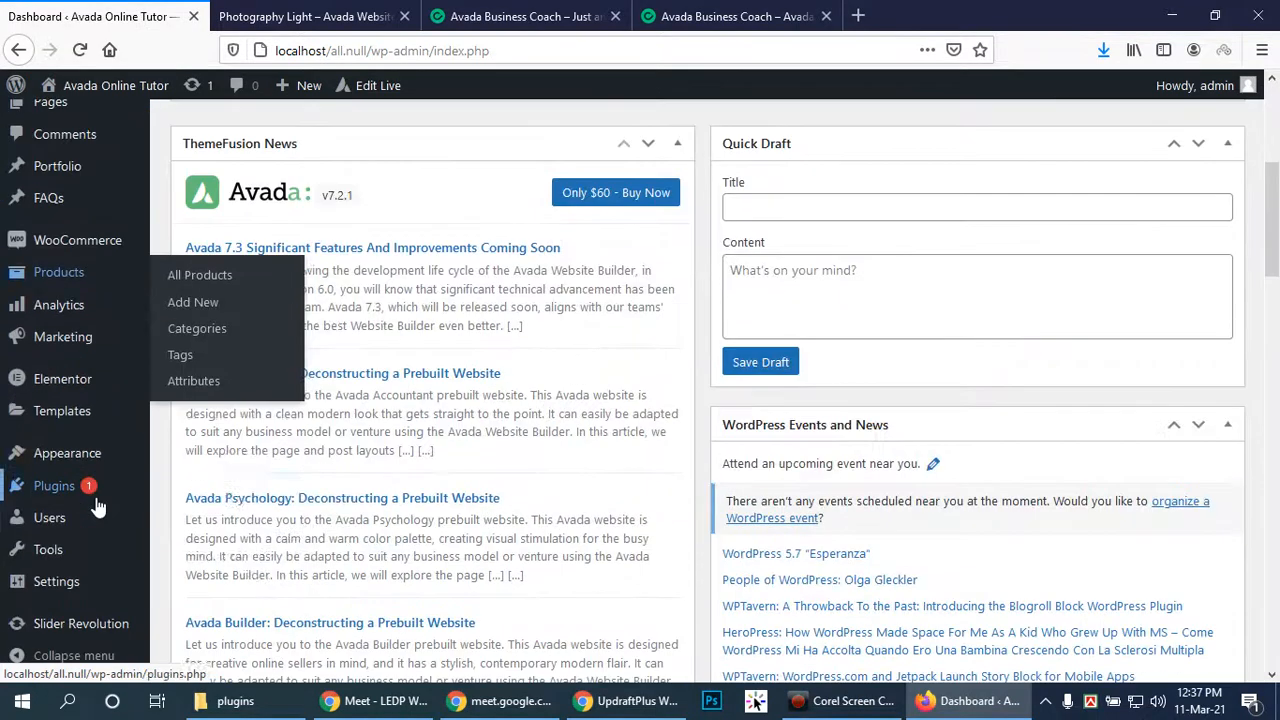
pyautogui.click(52, 486)
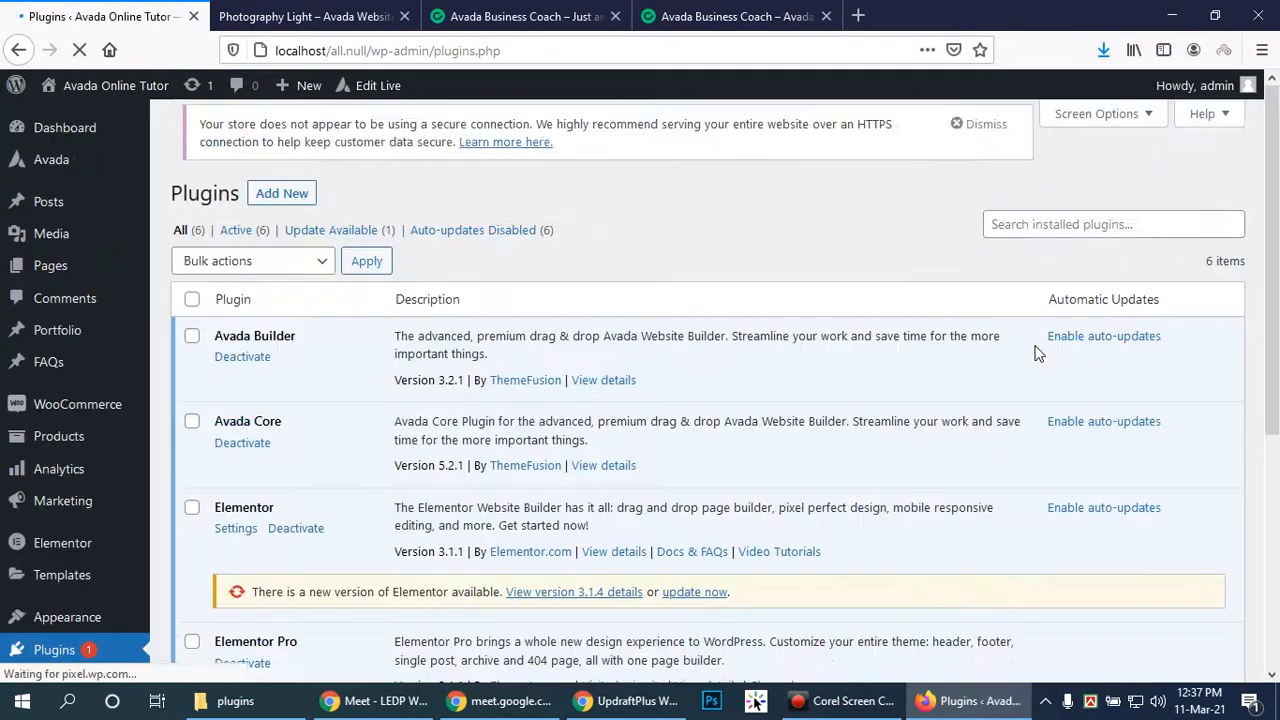
pyautogui.scroll(-3, 545, 343)
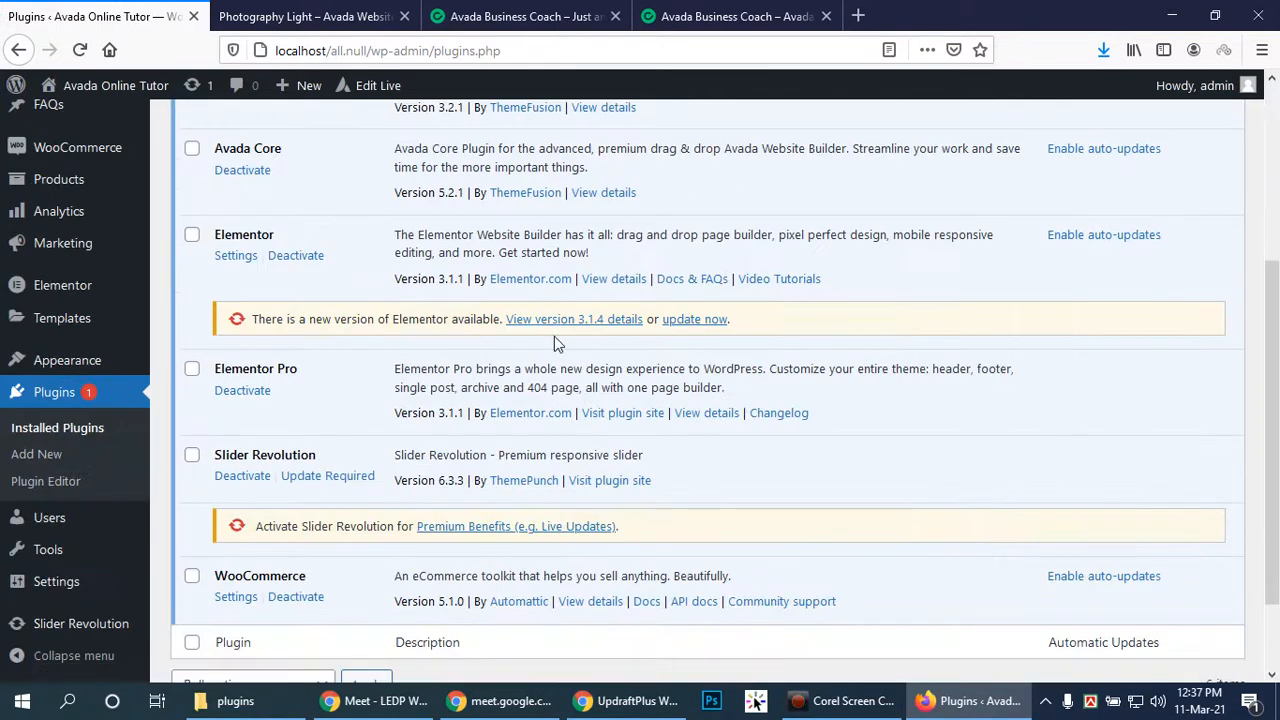
pyautogui.scroll(4, 555, 336)
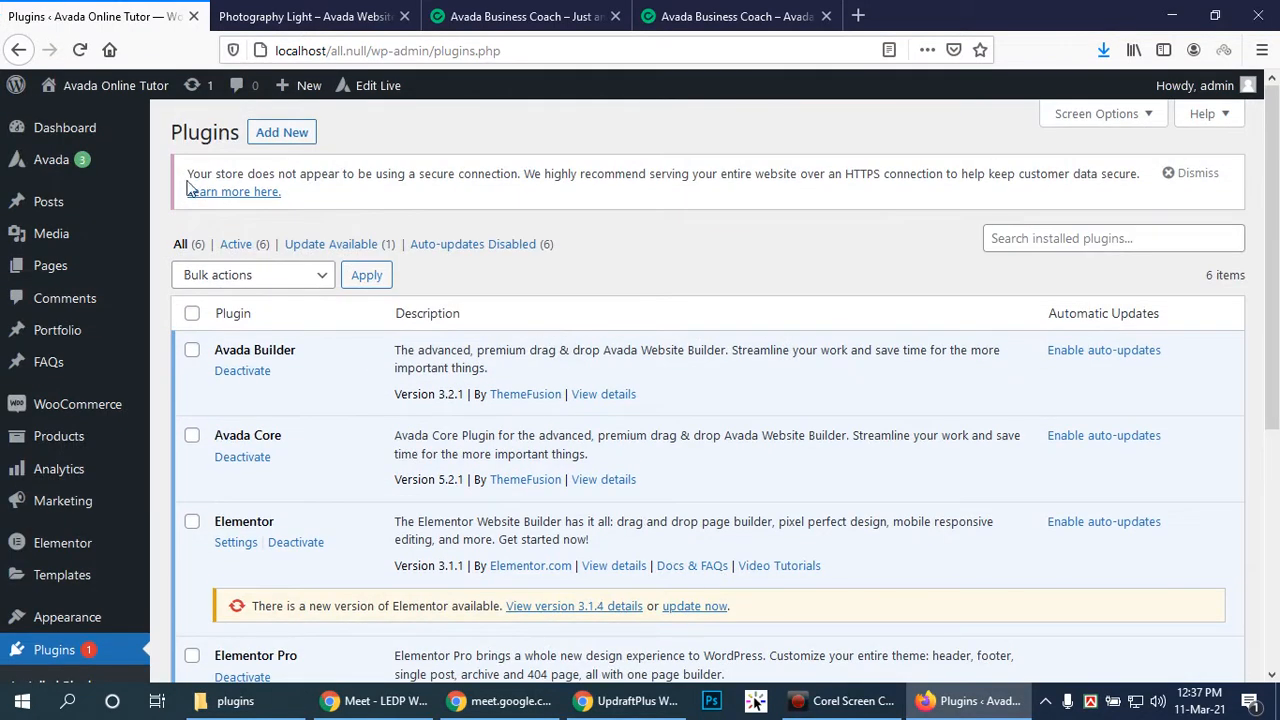
pyautogui.click(285, 134)
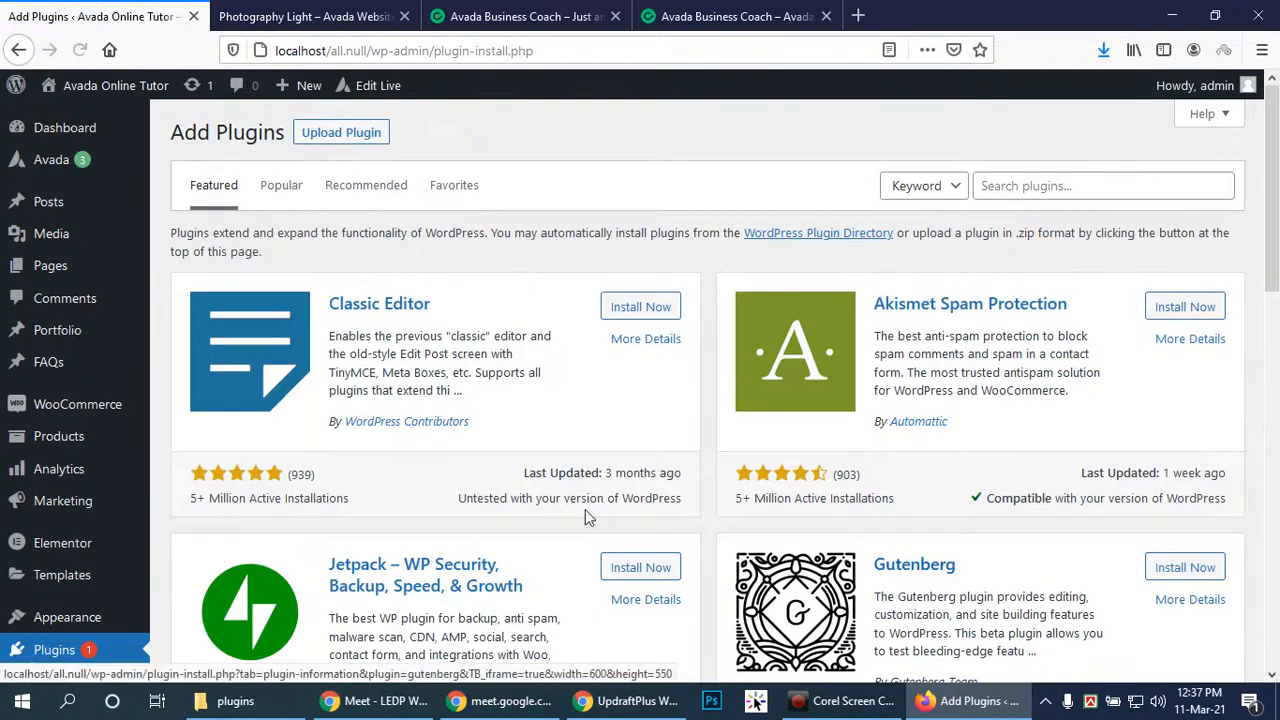
# Search plugins for 'updraftplus' and install the UpdraftPlus WordPress Backup Plugin
pyautogui.click(1109, 182)
pyautogui.write('up')
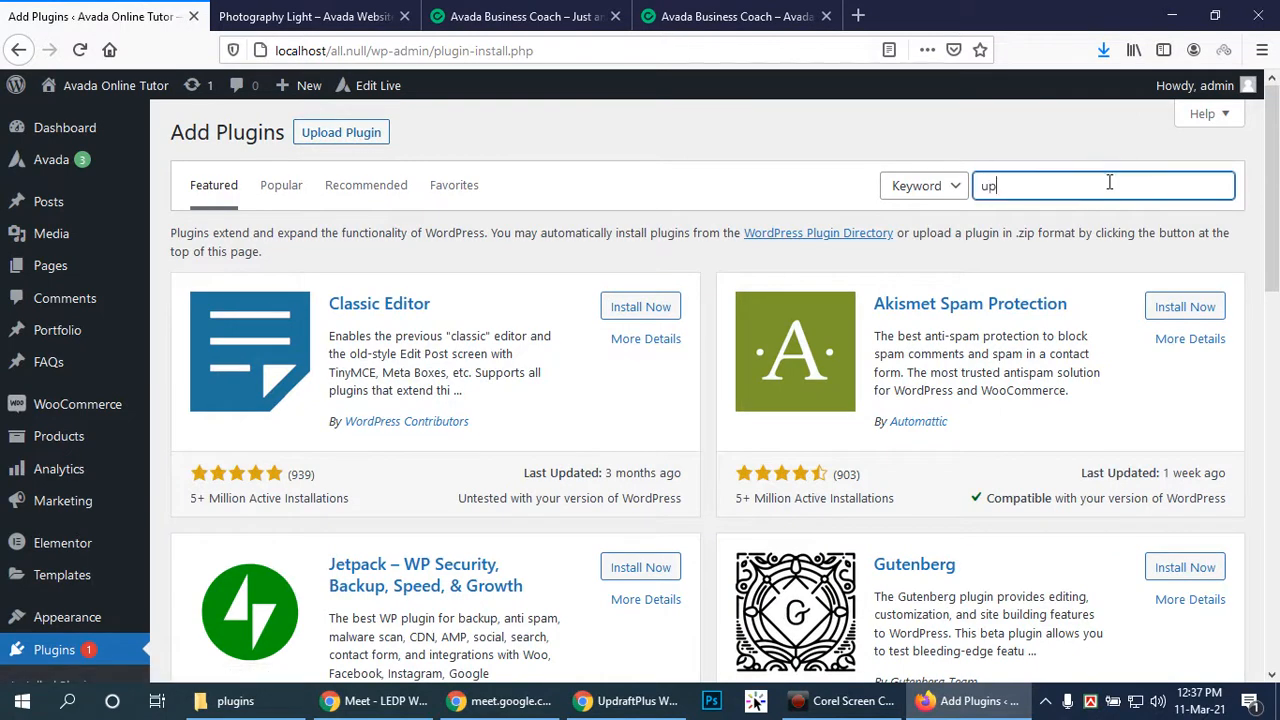
pyautogui.write('dr')
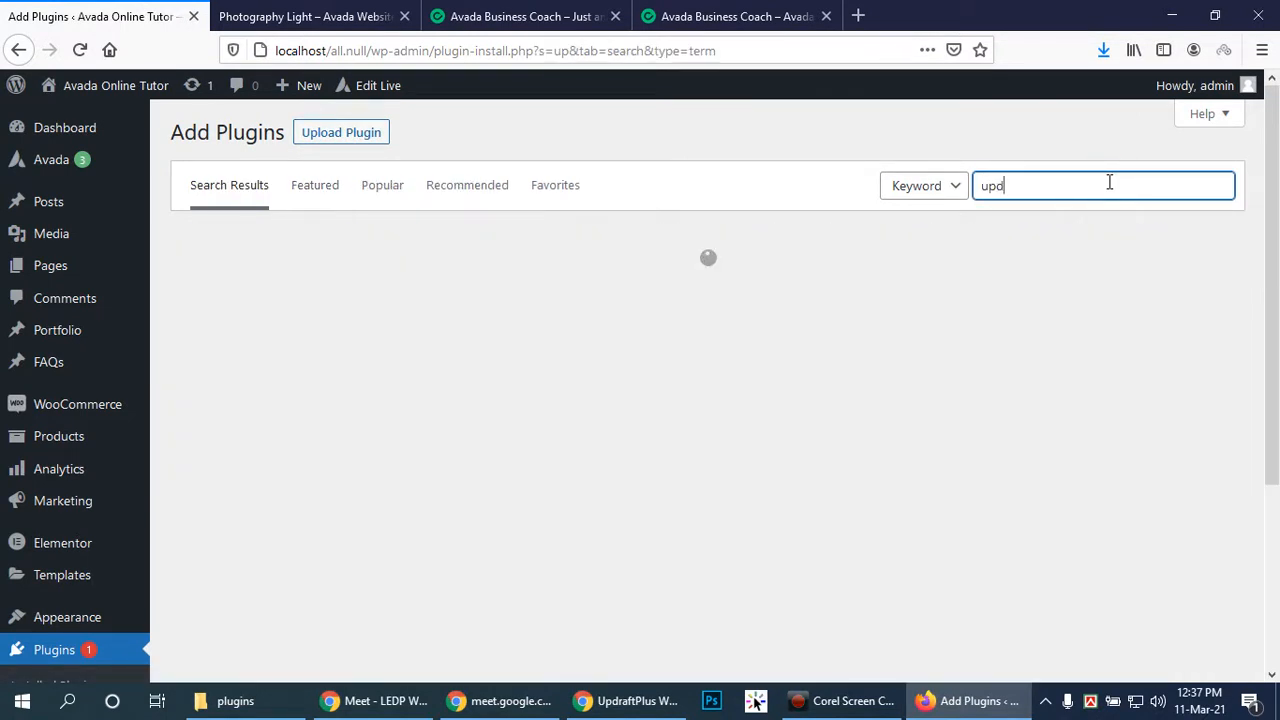
pyautogui.write('aftplus')
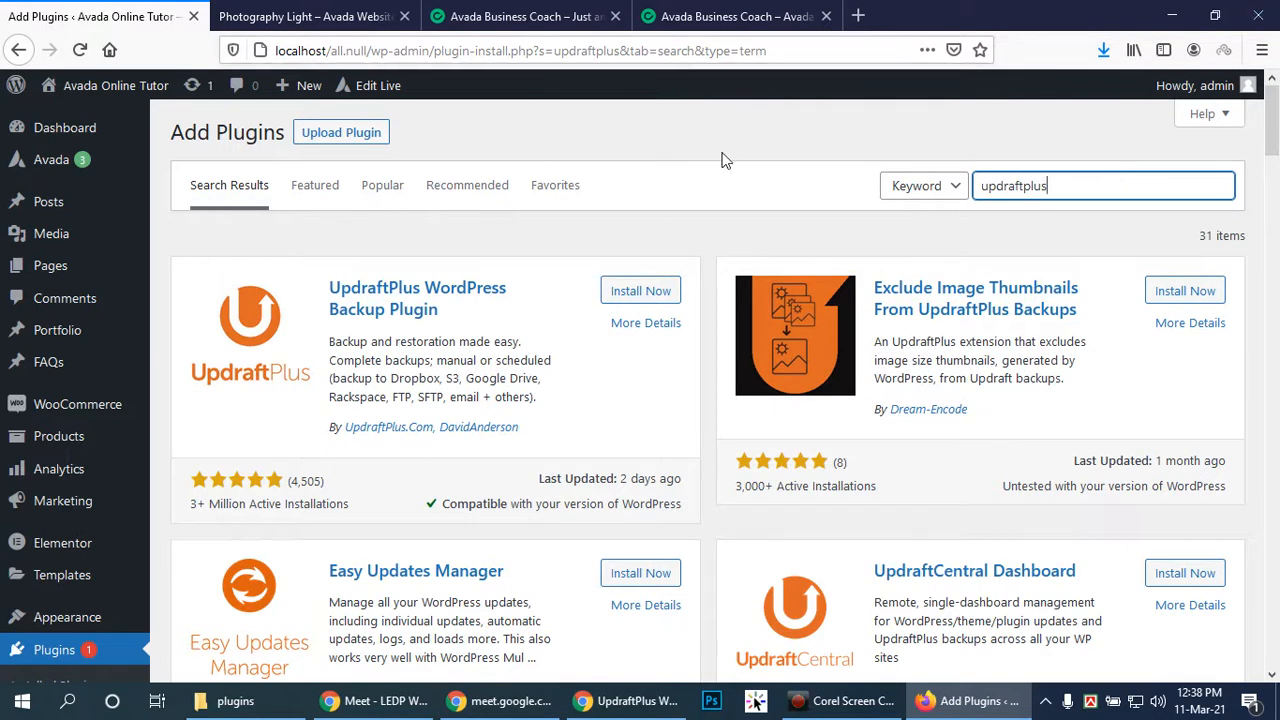
pyautogui.click(636, 291)
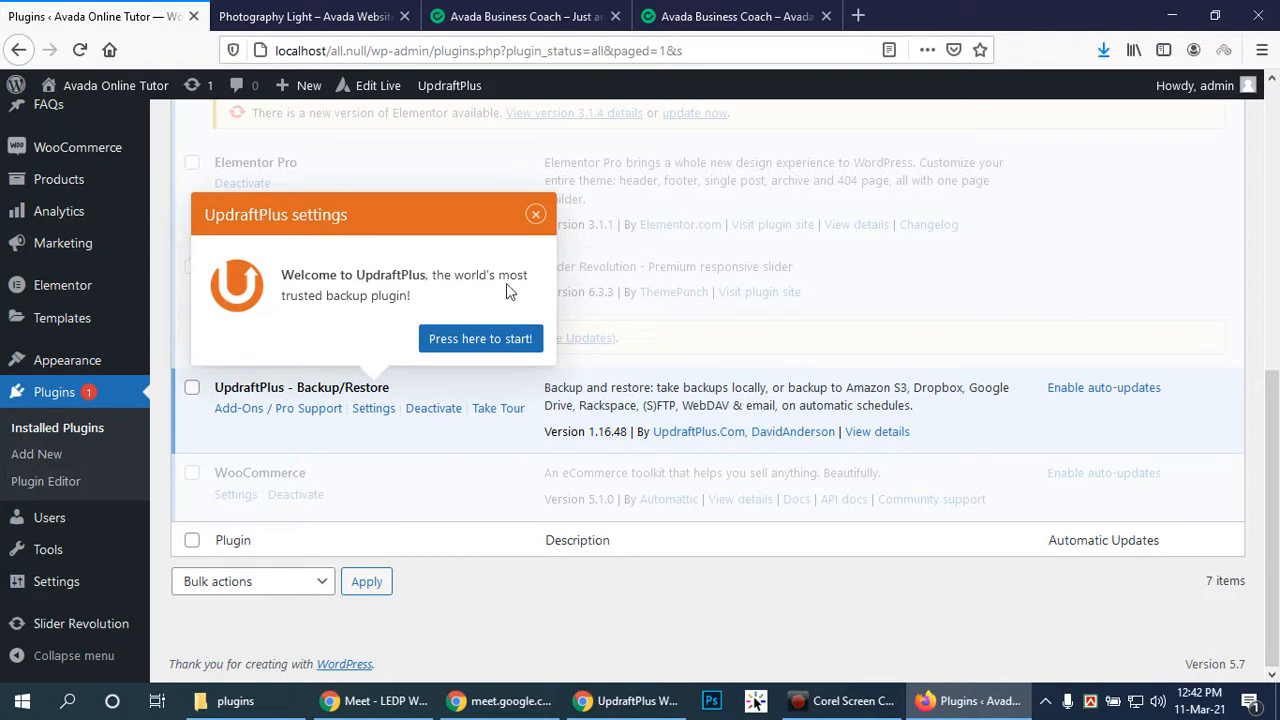
# Open UpdraftPlus Backup/Restore via Take Tour and close the 'Your first backup' tip
pyautogui.moveTo(5, 252)
pyautogui.click(506, 416)
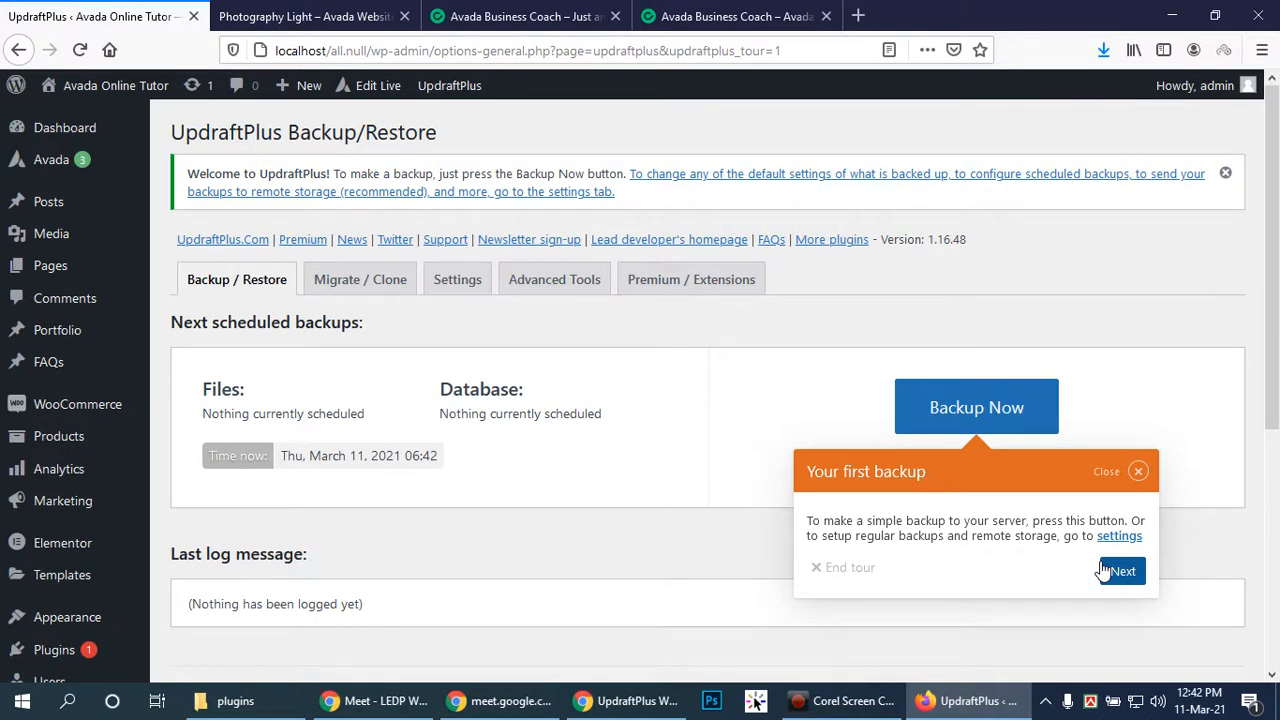
pyautogui.click(1140, 471)
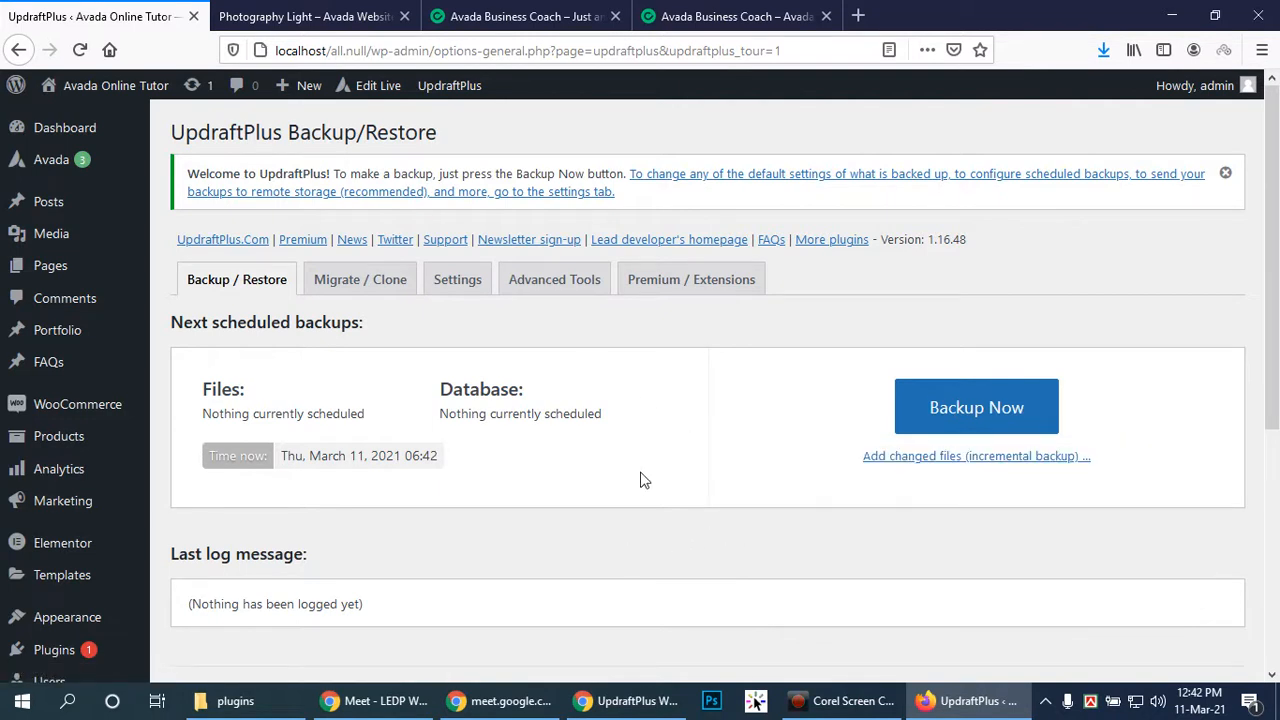
pyautogui.scroll(-2, 599, 470)
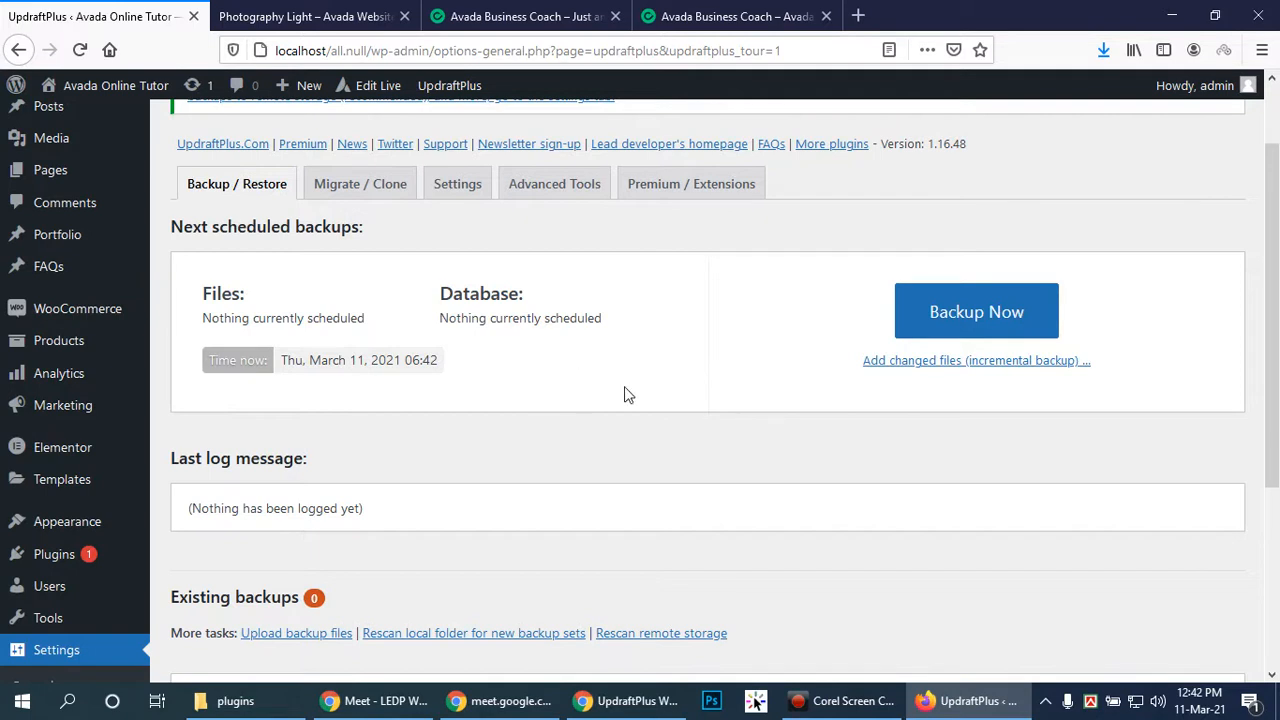
pyautogui.scroll(-4, 58, 440)
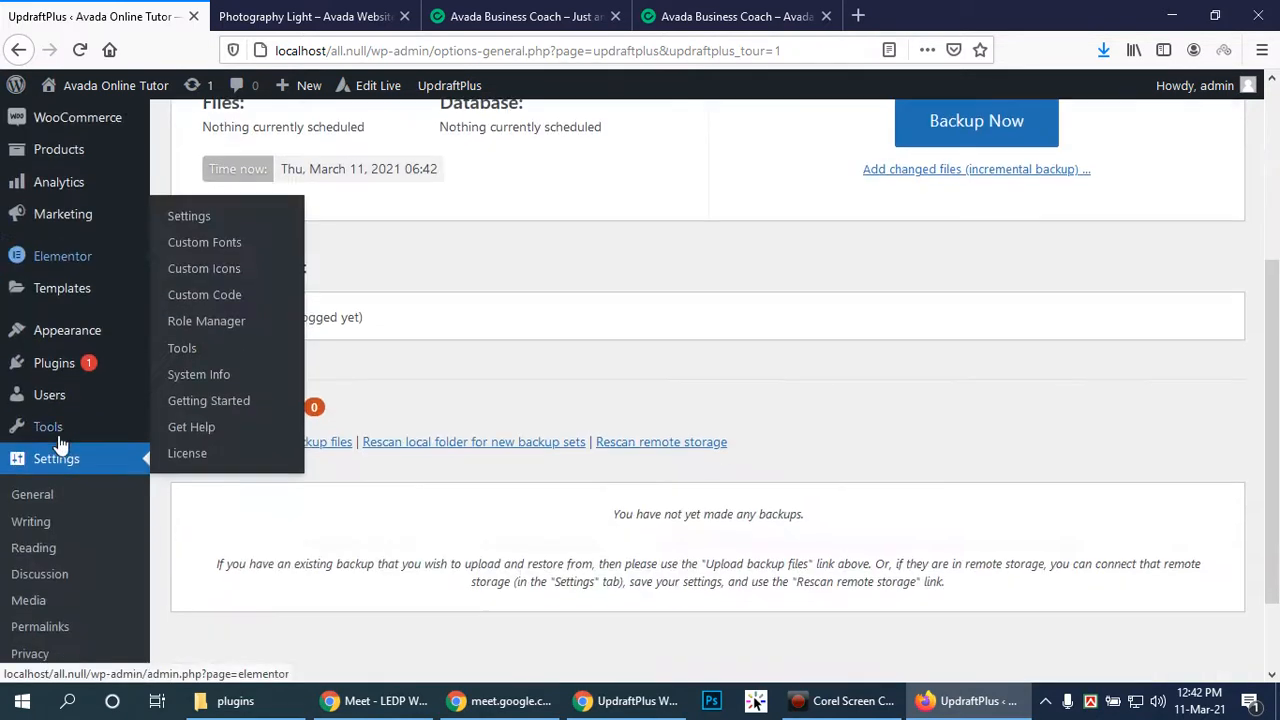
pyautogui.scroll(4, 422, 440)
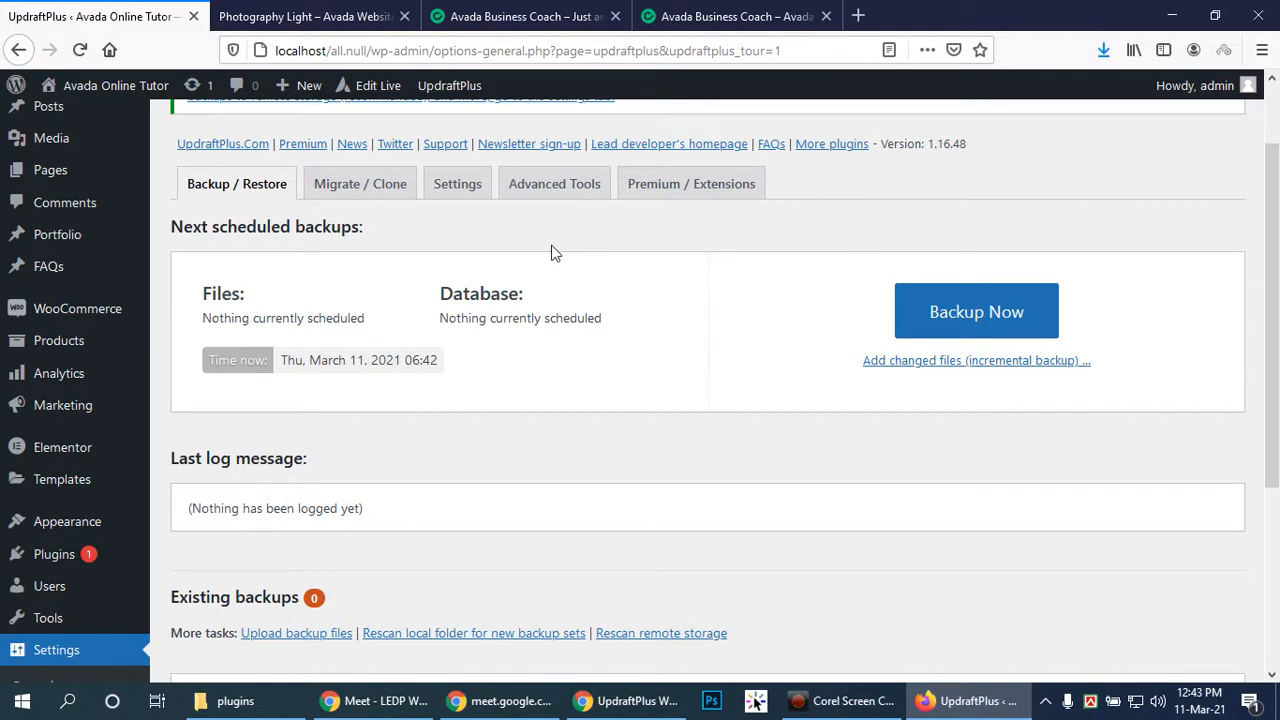
# Set the Files and Database backup schedules to Weekly on the UpdraftPlus Settings tab
pyautogui.click(462, 195)
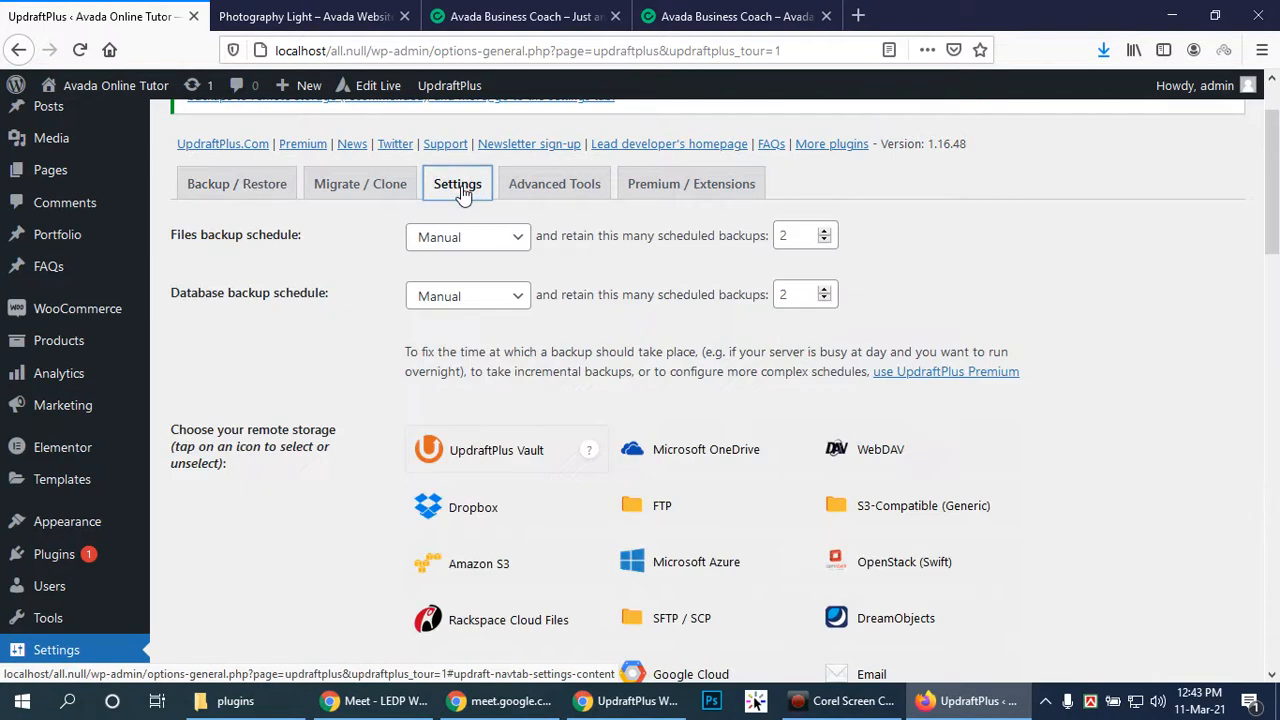
pyautogui.click(517, 238)
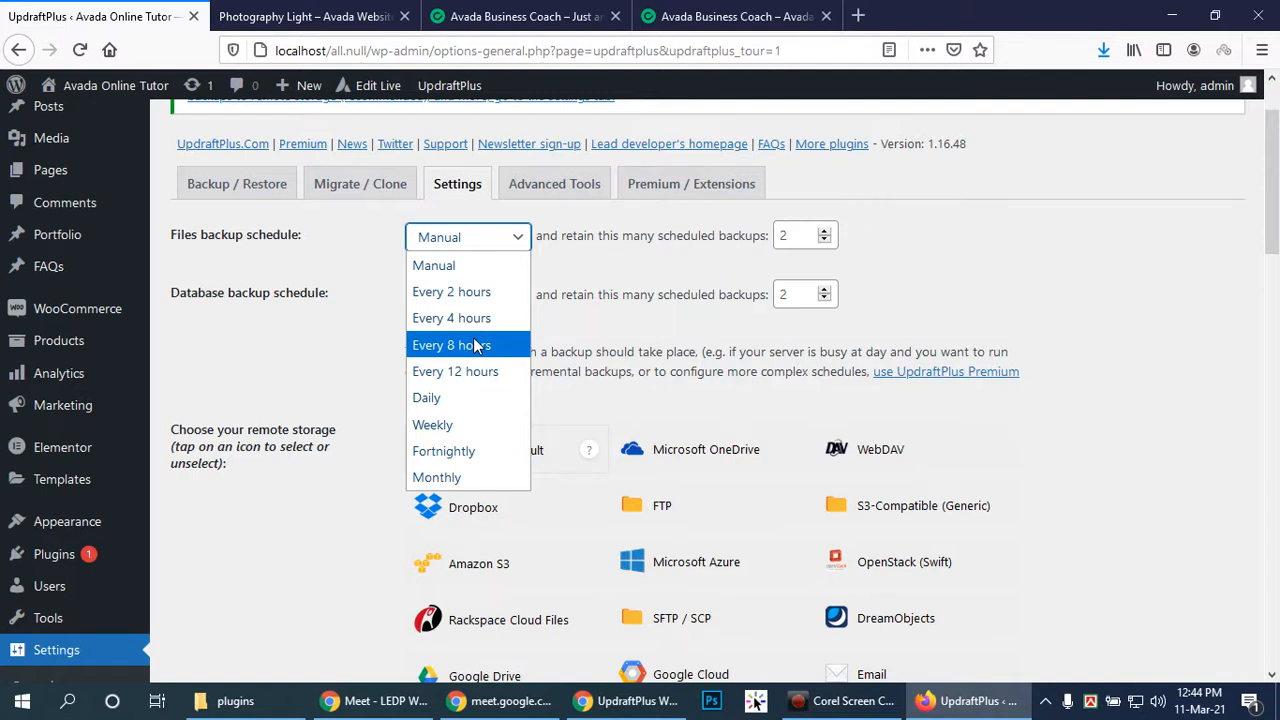
pyautogui.click(477, 435)
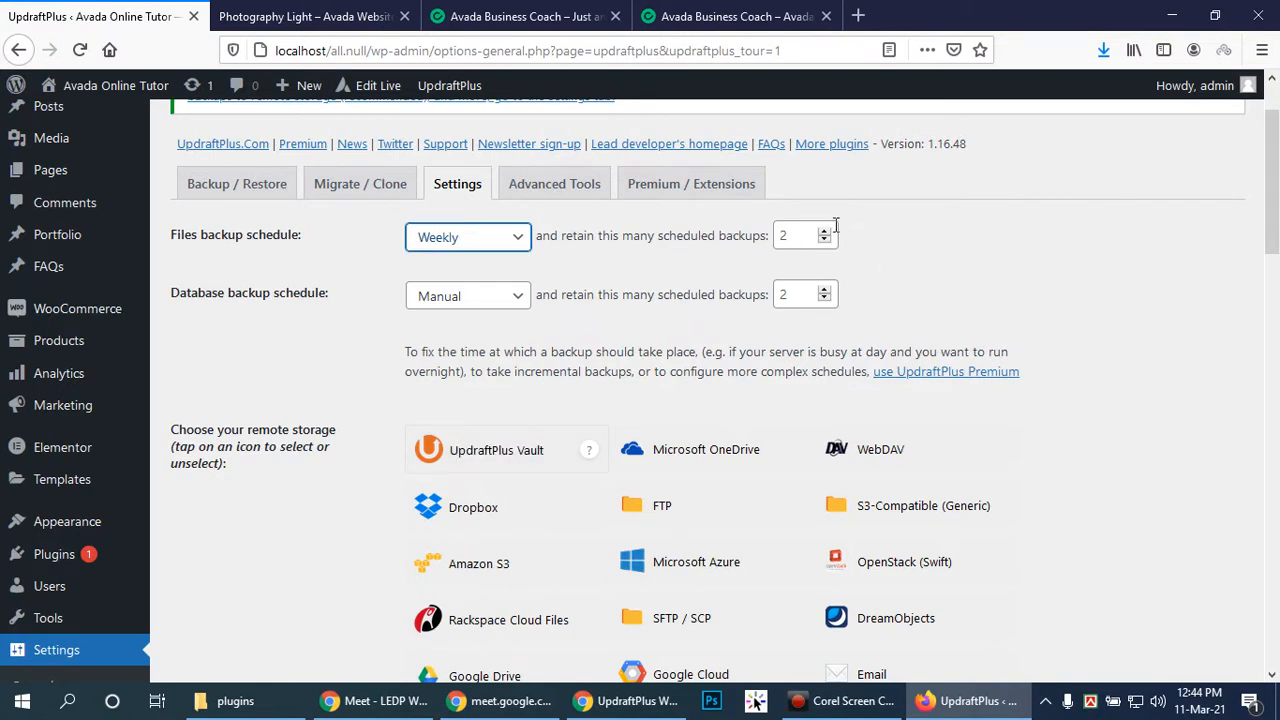
pyautogui.click(789, 232)
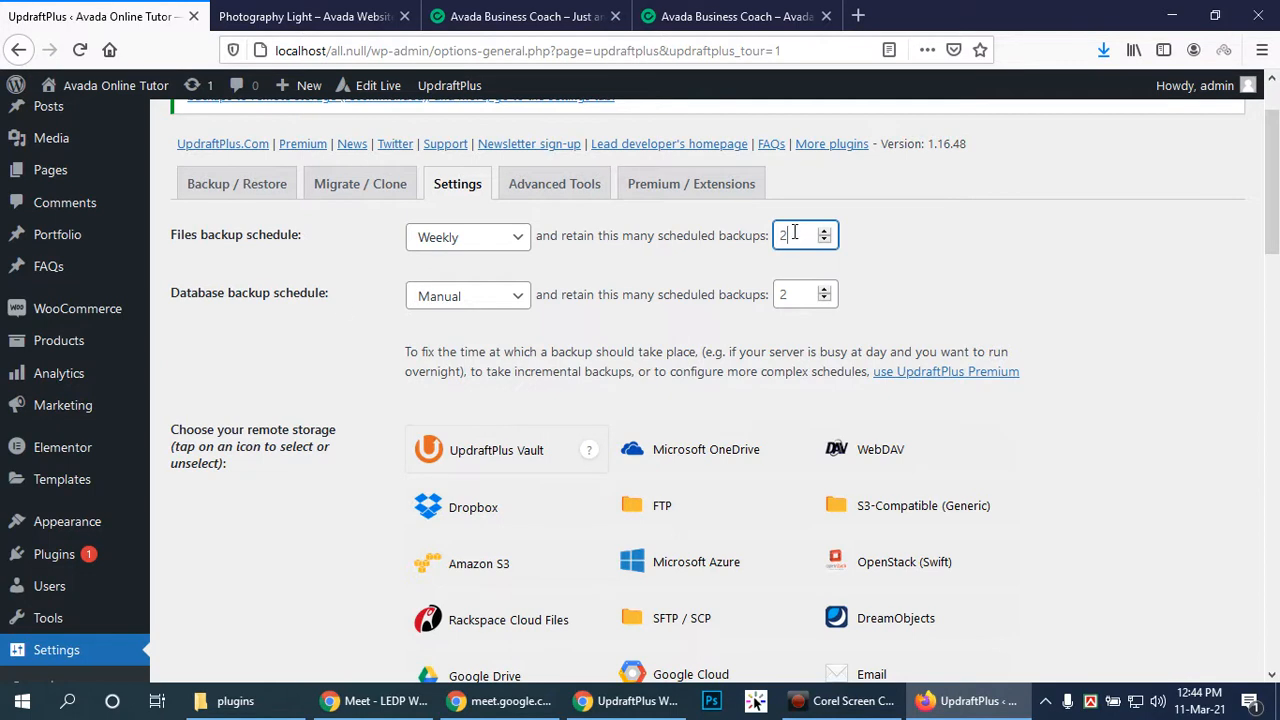
pyautogui.click(522, 303)
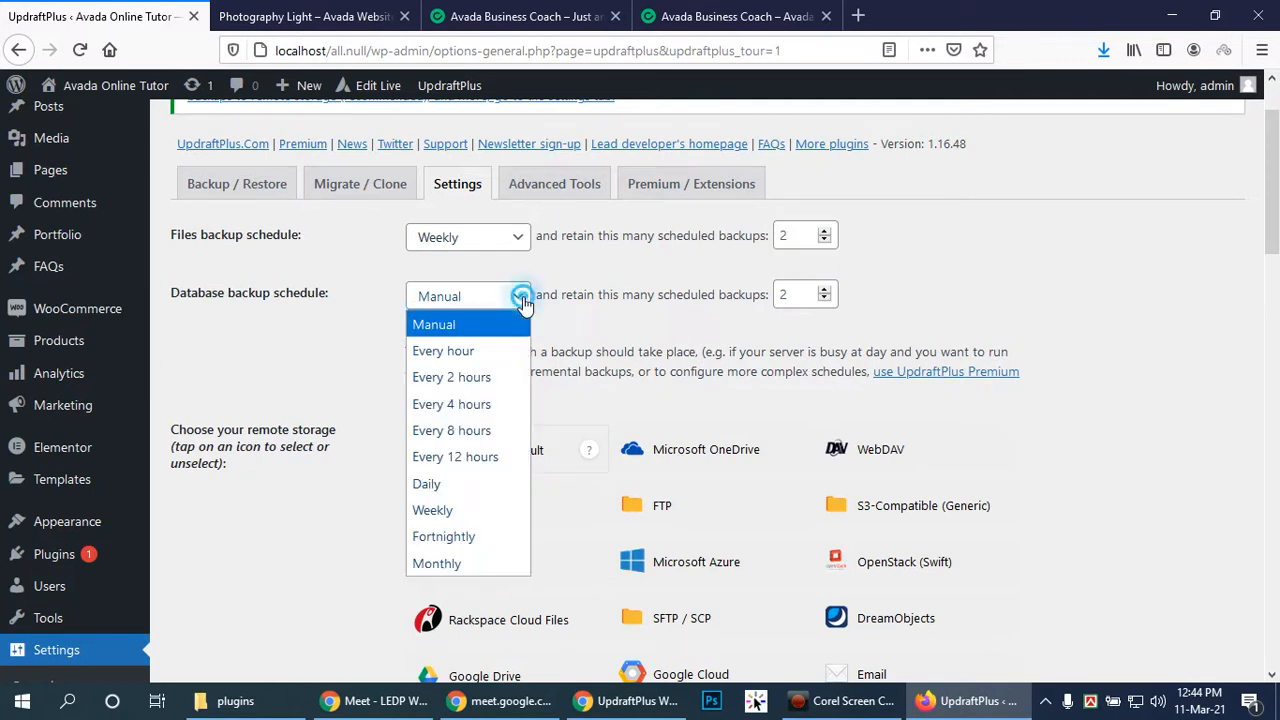
pyautogui.click(474, 508)
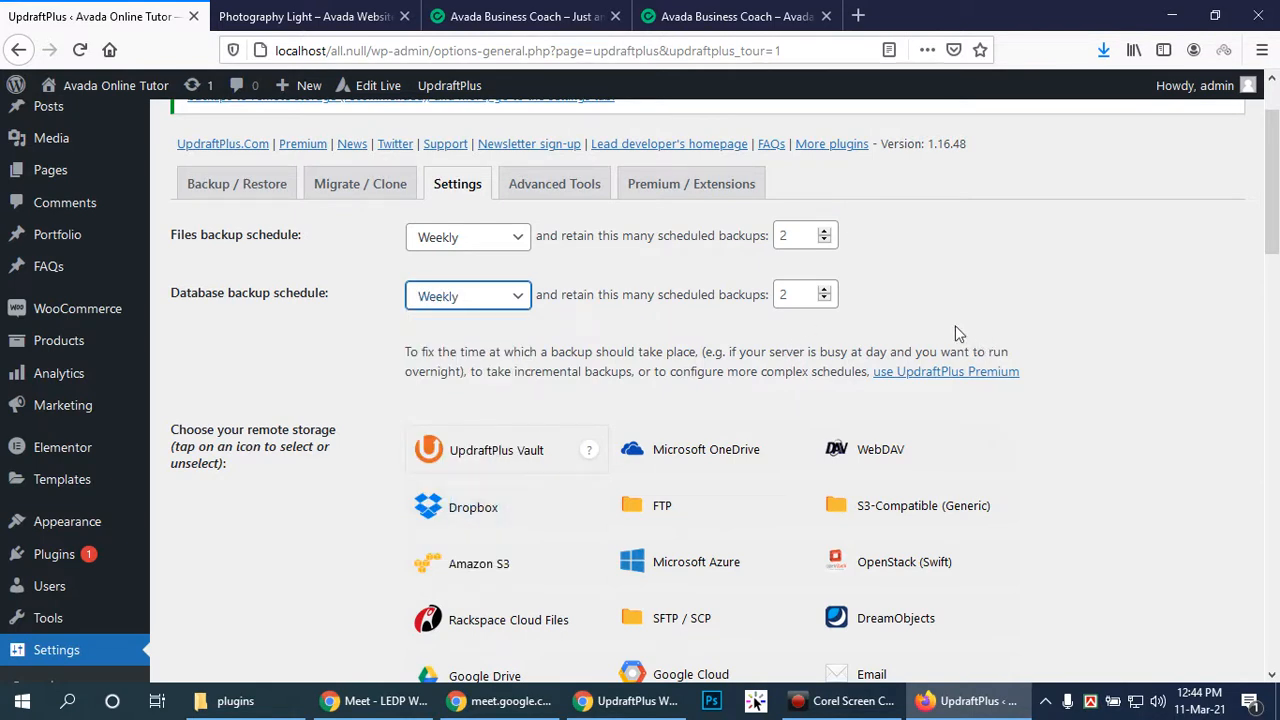
# Save the UpdraftPlus settings with weekly files and database backups, 2 retained each
pyautogui.scroll(-3, 1143, 449)
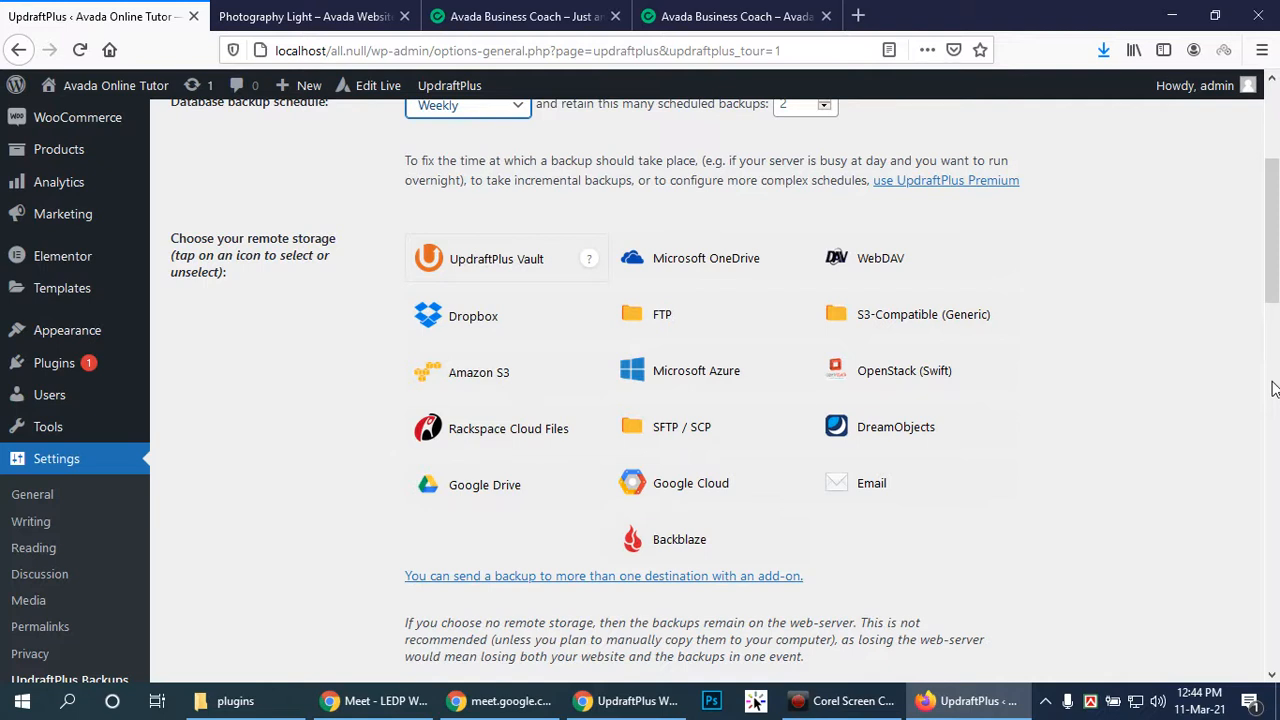
pyautogui.scroll(5, 690, 330)
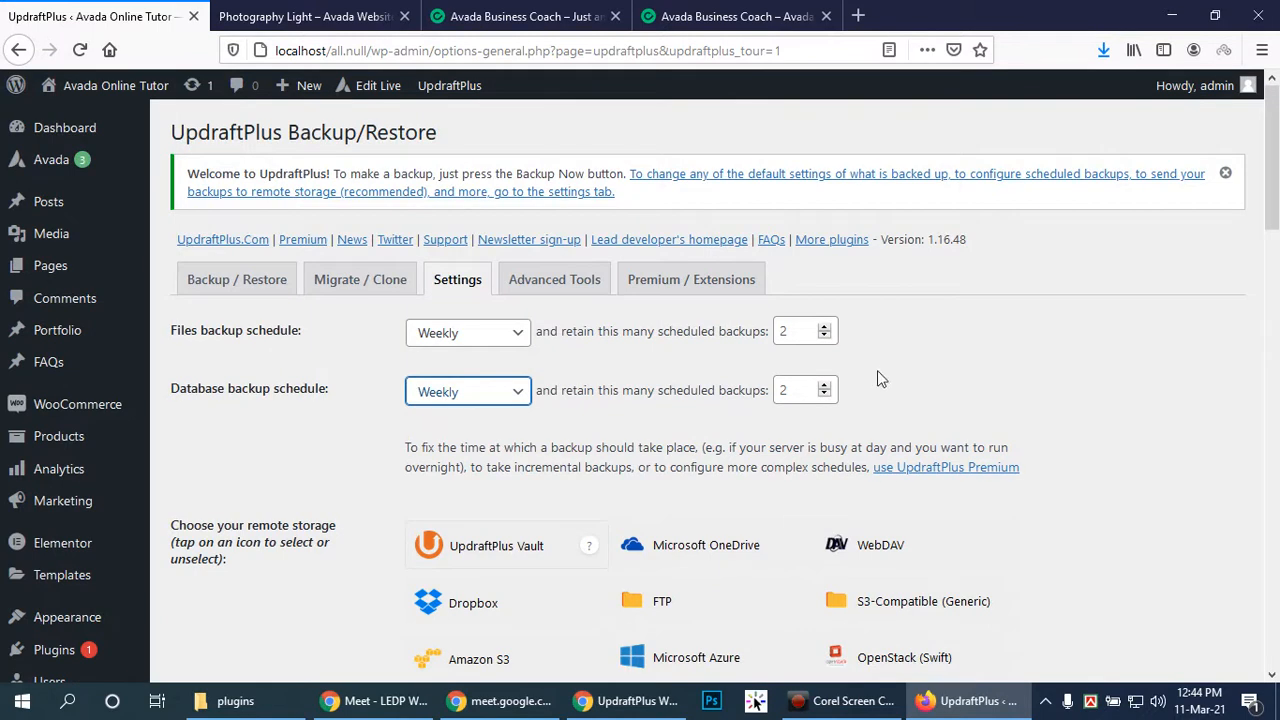
pyautogui.scroll(-1, 888, 320)
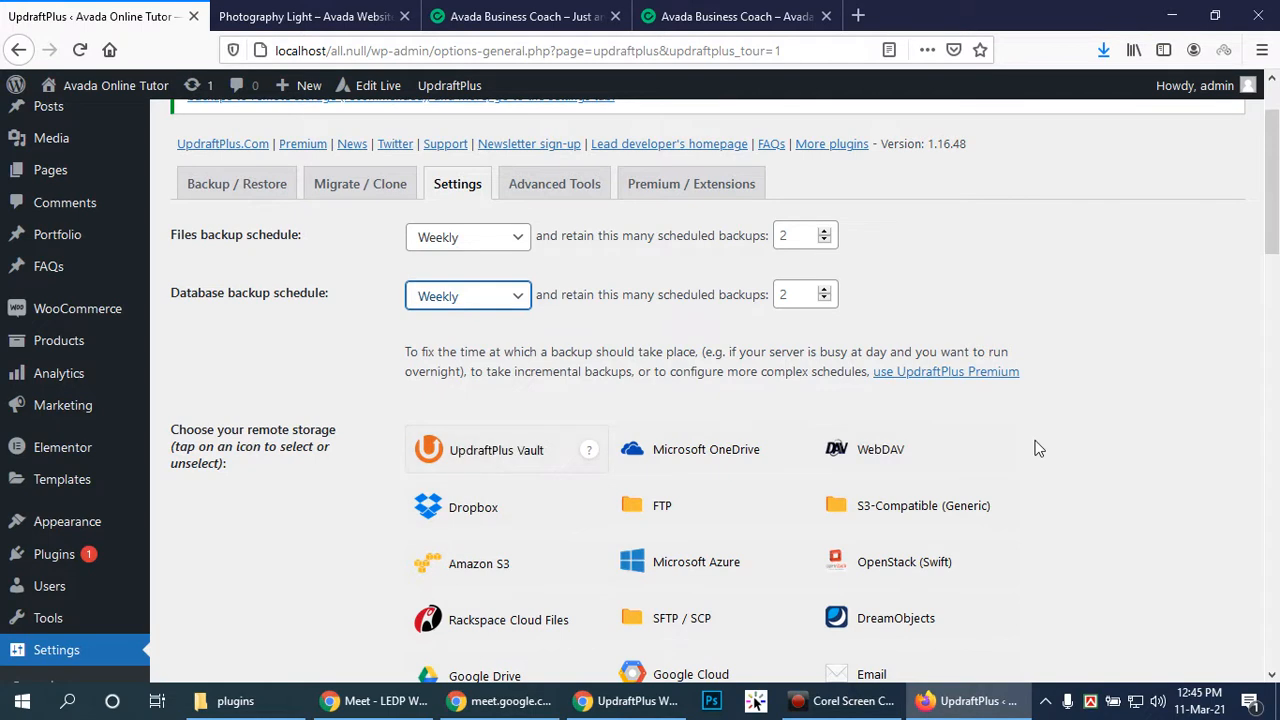
pyautogui.scroll(-2, 970, 460)
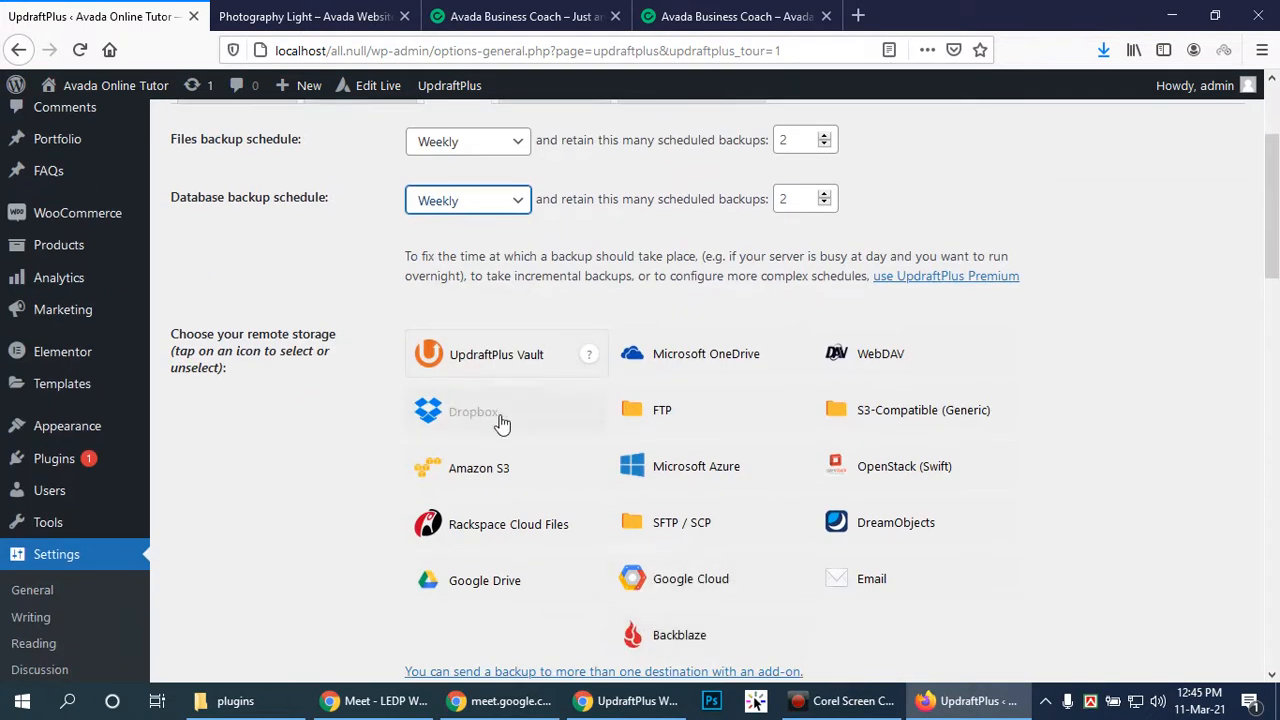
pyautogui.scroll(-4, 1108, 426)
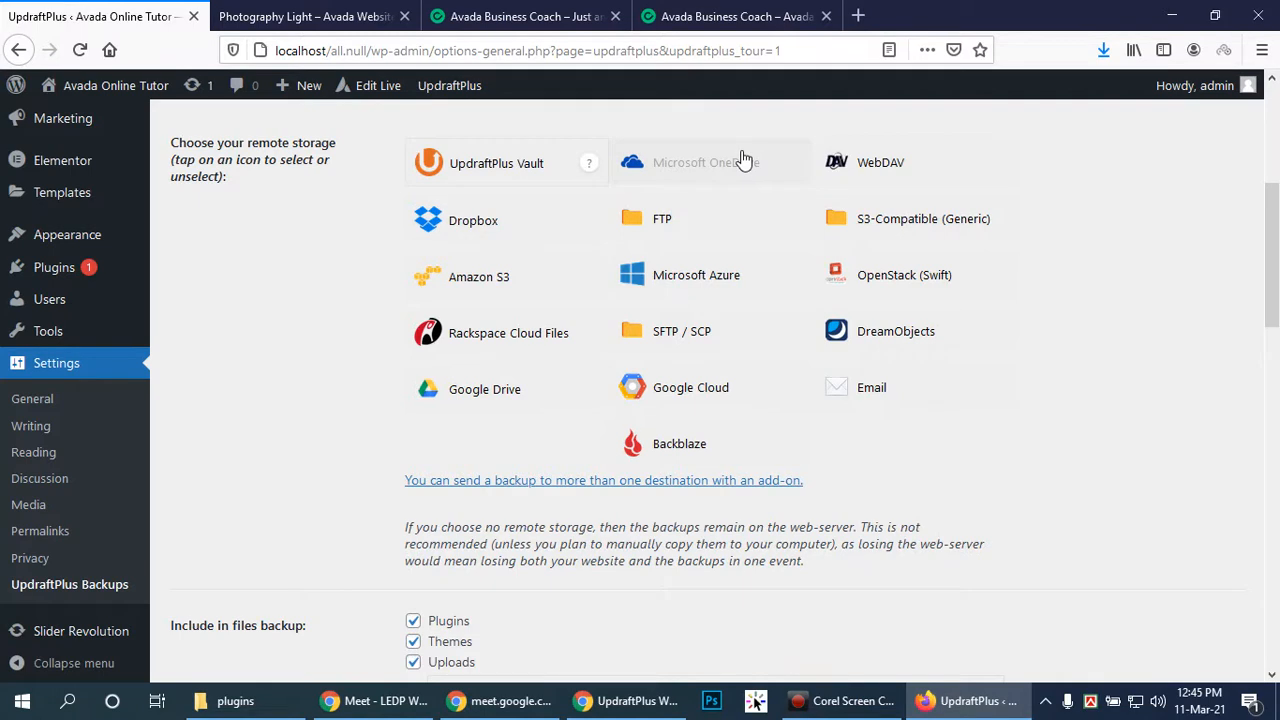
pyautogui.scroll(-4, 743, 160)
pyautogui.scroll(-2, 736, 150)
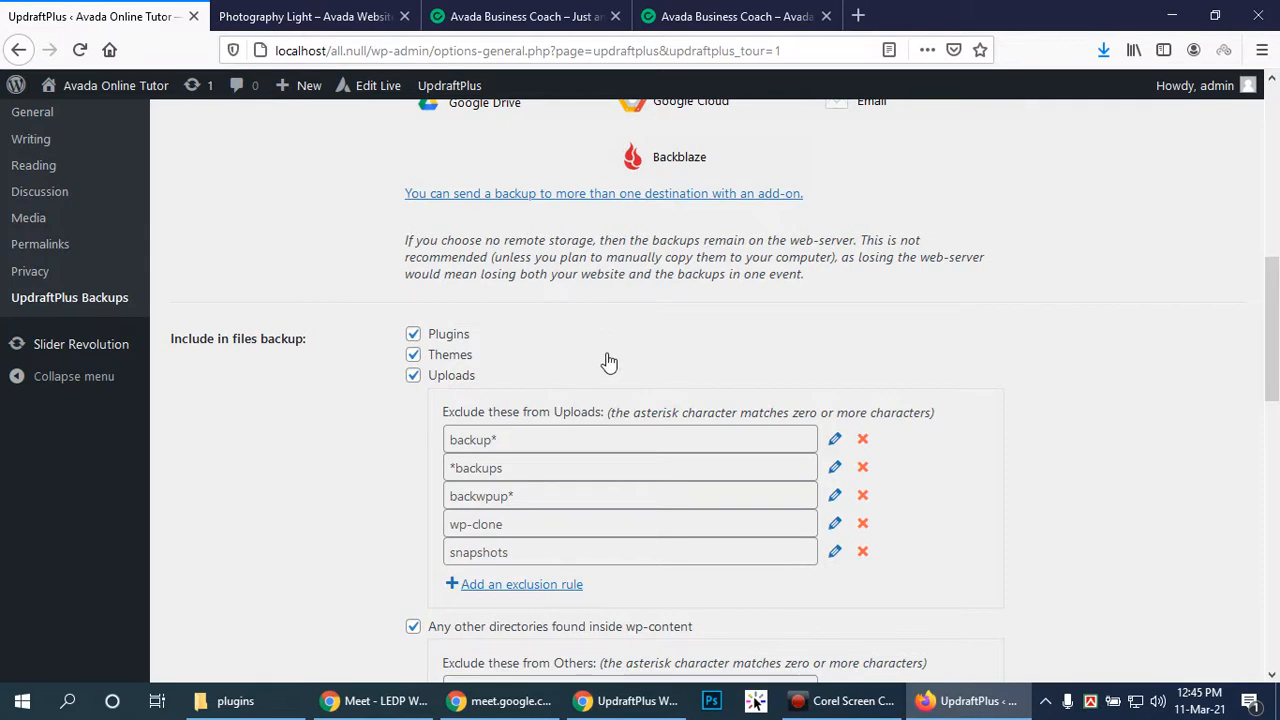
pyautogui.scroll(-2, 700, 356)
pyautogui.scroll(-2, 755, 342)
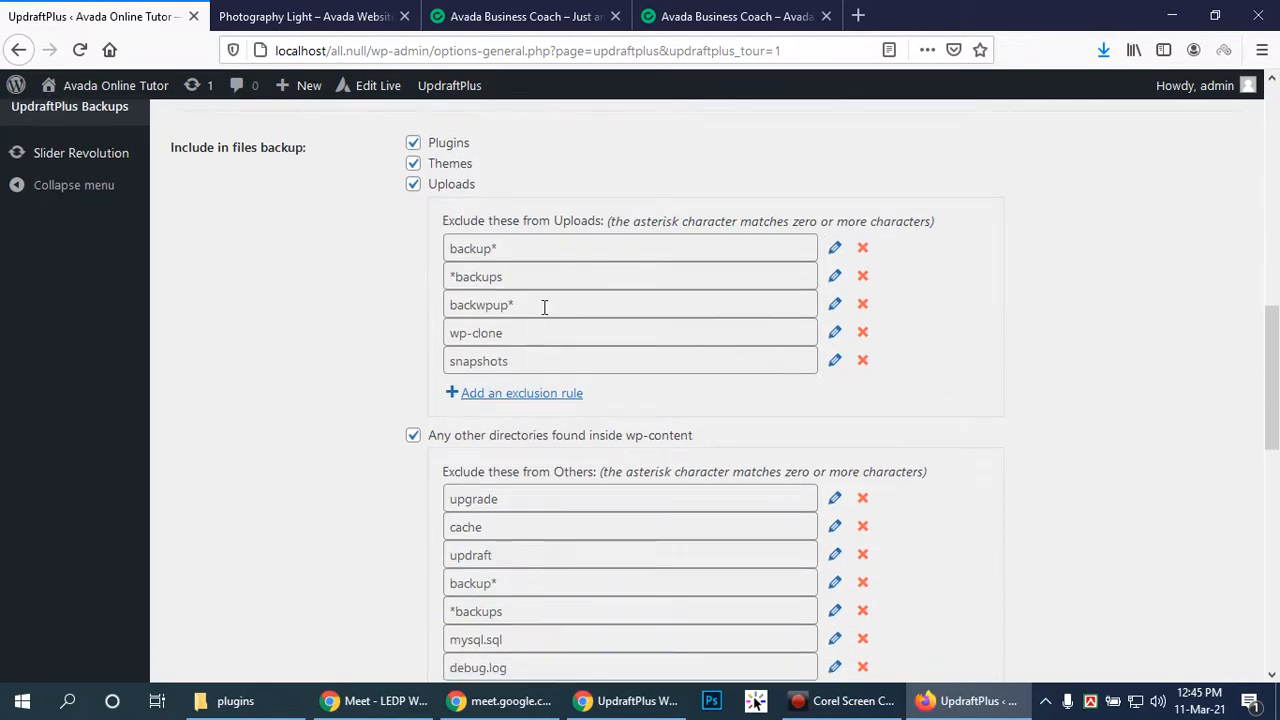
pyautogui.scroll(-4, 575, 370)
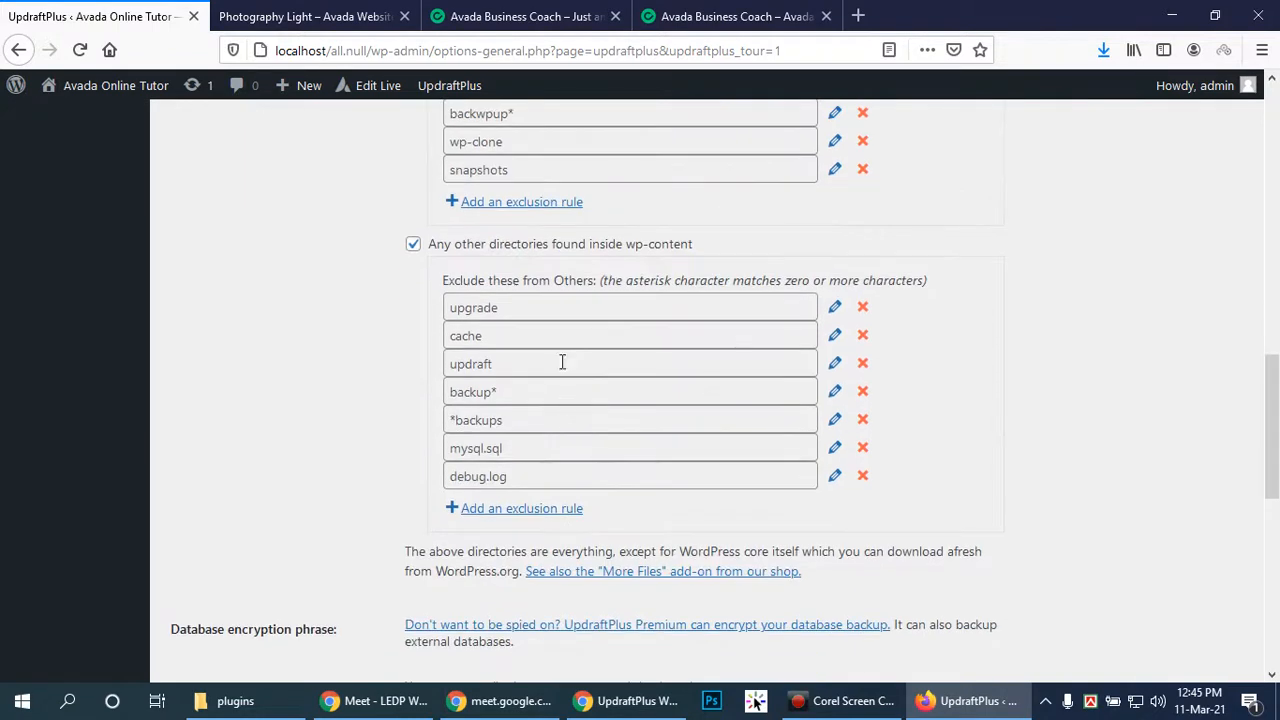
pyautogui.scroll(-14, 615, 296)
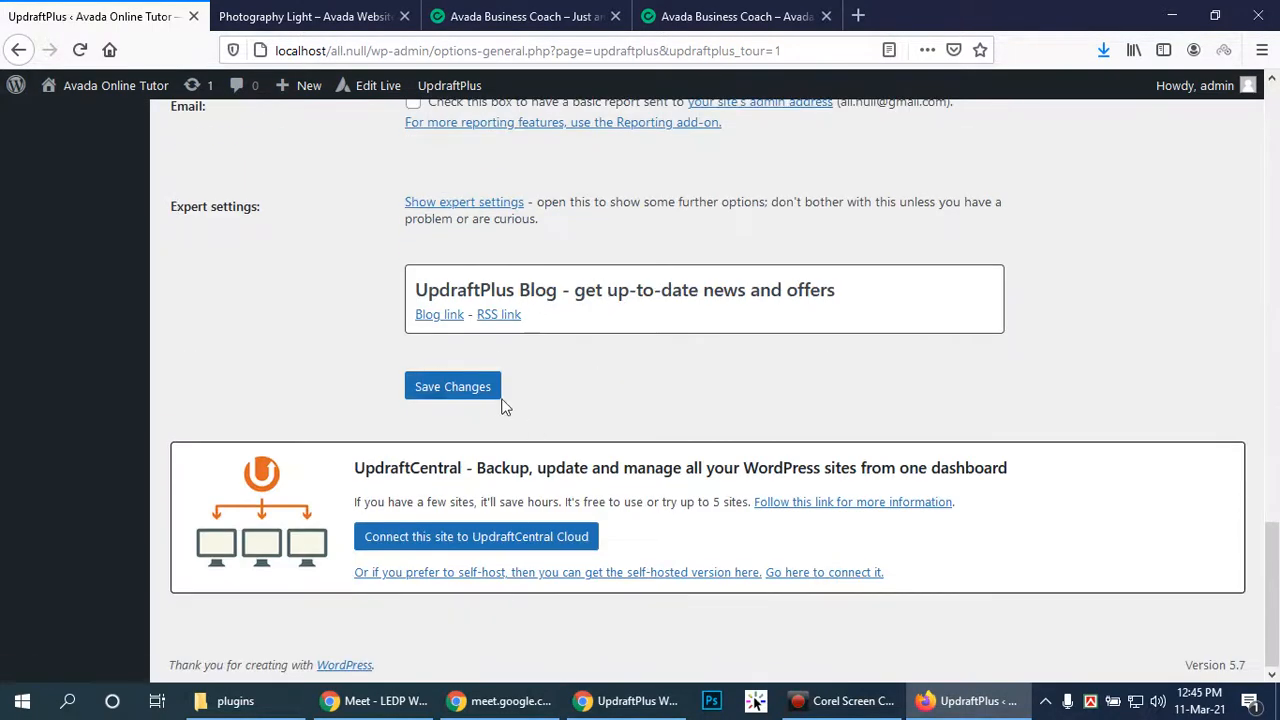
pyautogui.click(447, 389)
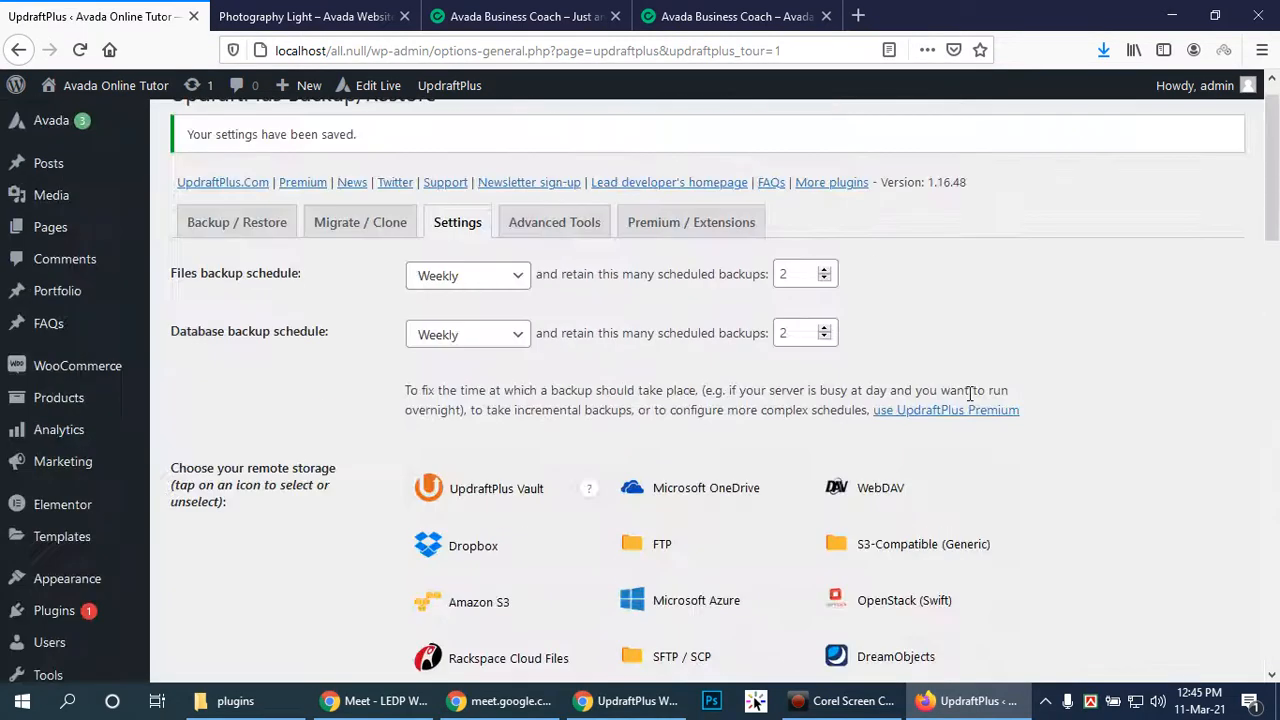
# Open UpdraftPlus Advanced Tools and review site info: PHP 7.4.4, MySQL 10.4.11-MariaDB, 512M memory
pyautogui.click(578, 222)
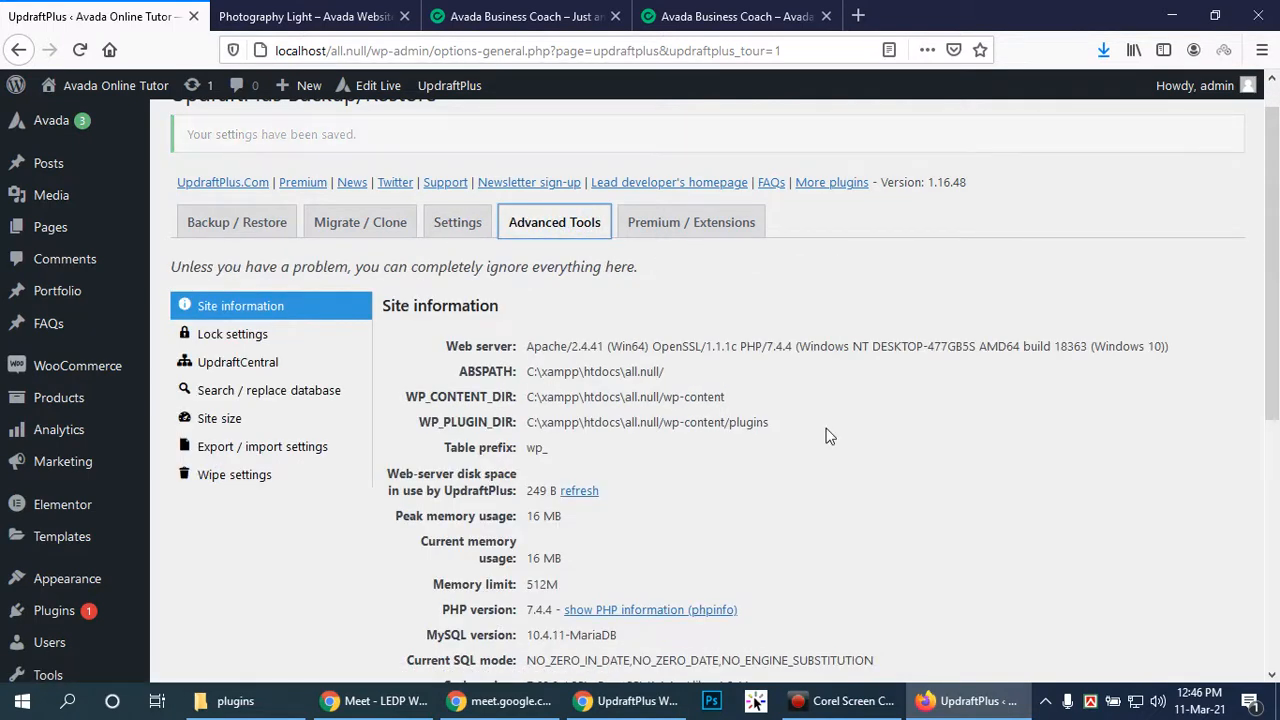
pyautogui.scroll(-4, 884, 397)
pyautogui.scroll(-1, 899, 405)
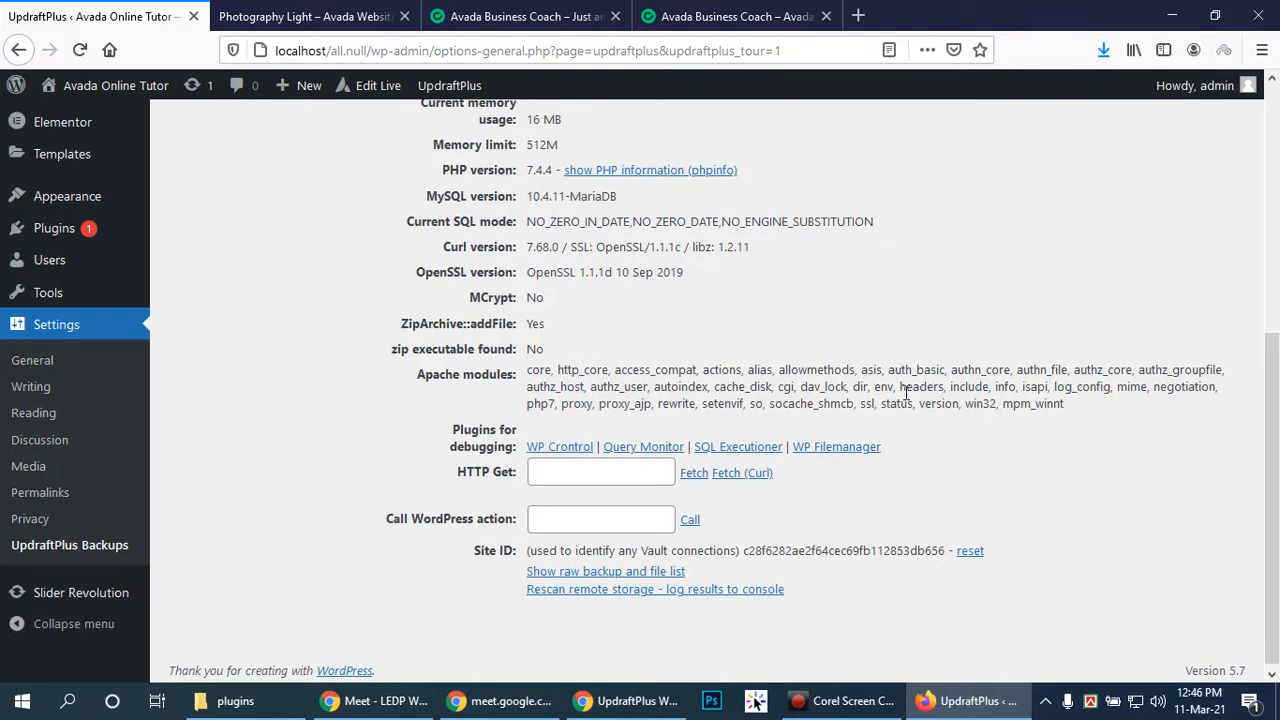
pyautogui.scroll(7, 906, 393)
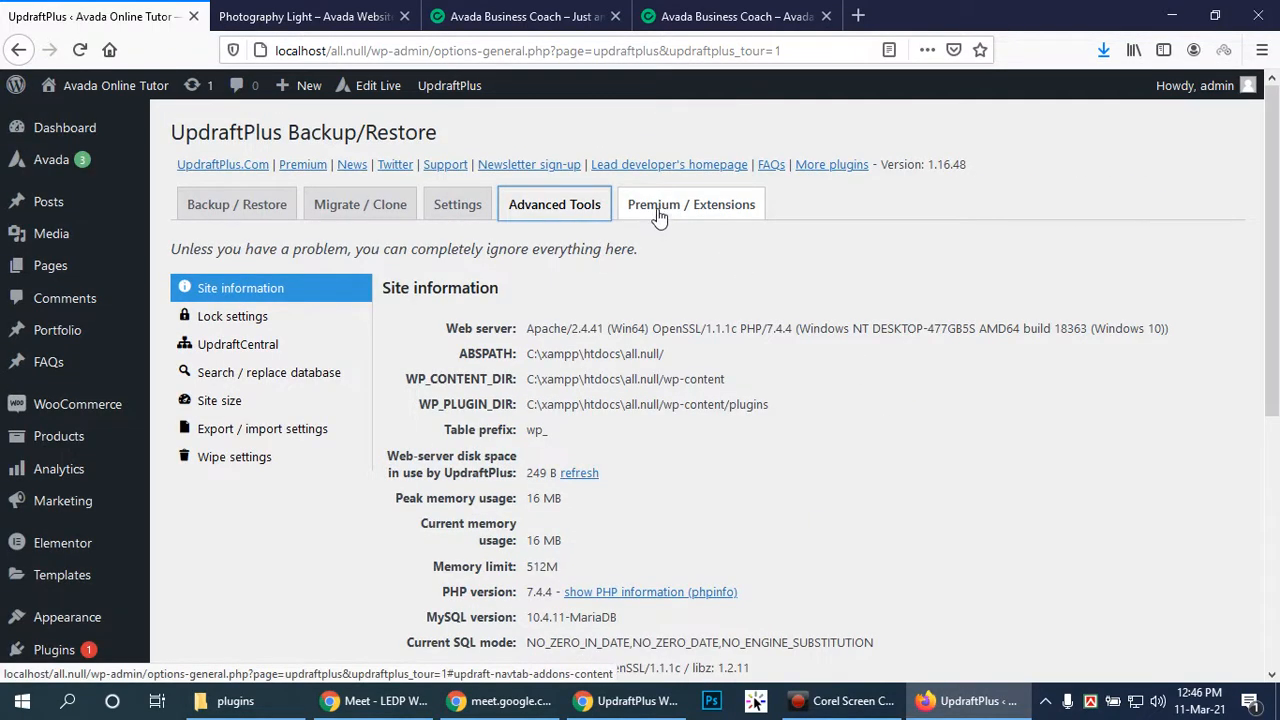
# Browse the Premium / Extensions table comparing Free (installed) with Premium UpdraftPlus features
pyautogui.click(658, 215)
pyautogui.scroll(-3, 995, 495)
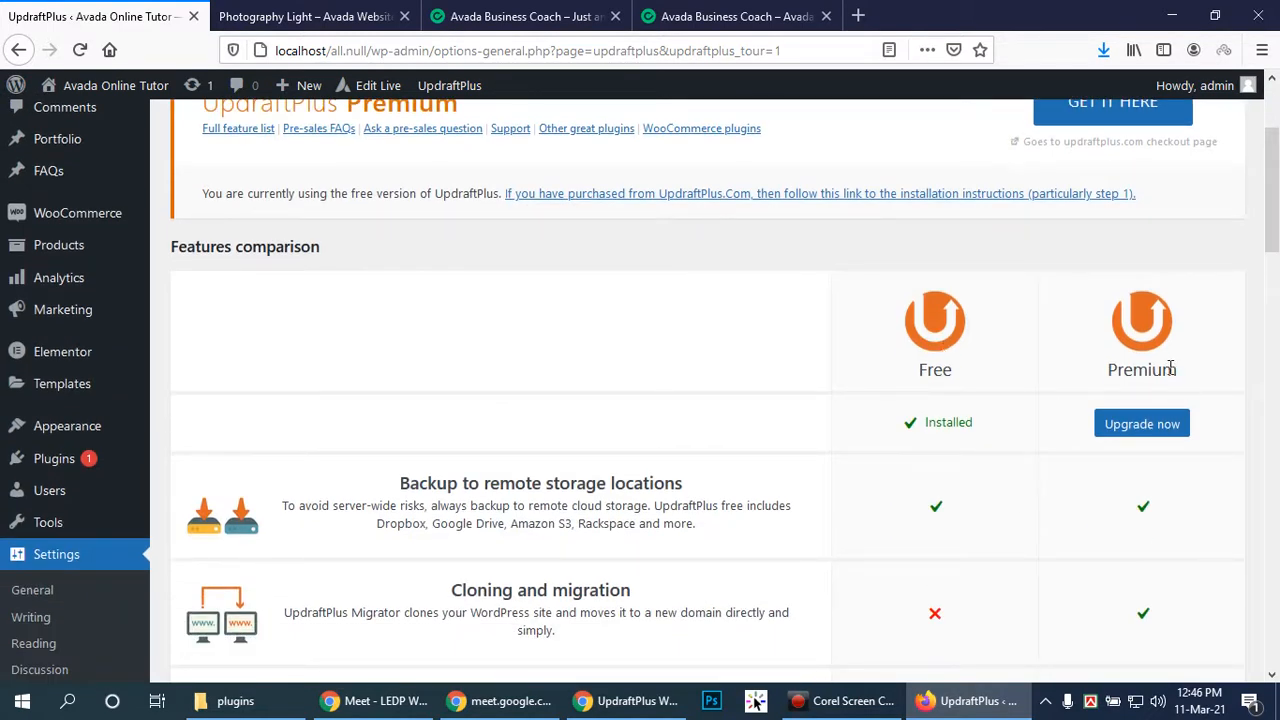
pyautogui.scroll(-3, 1158, 490)
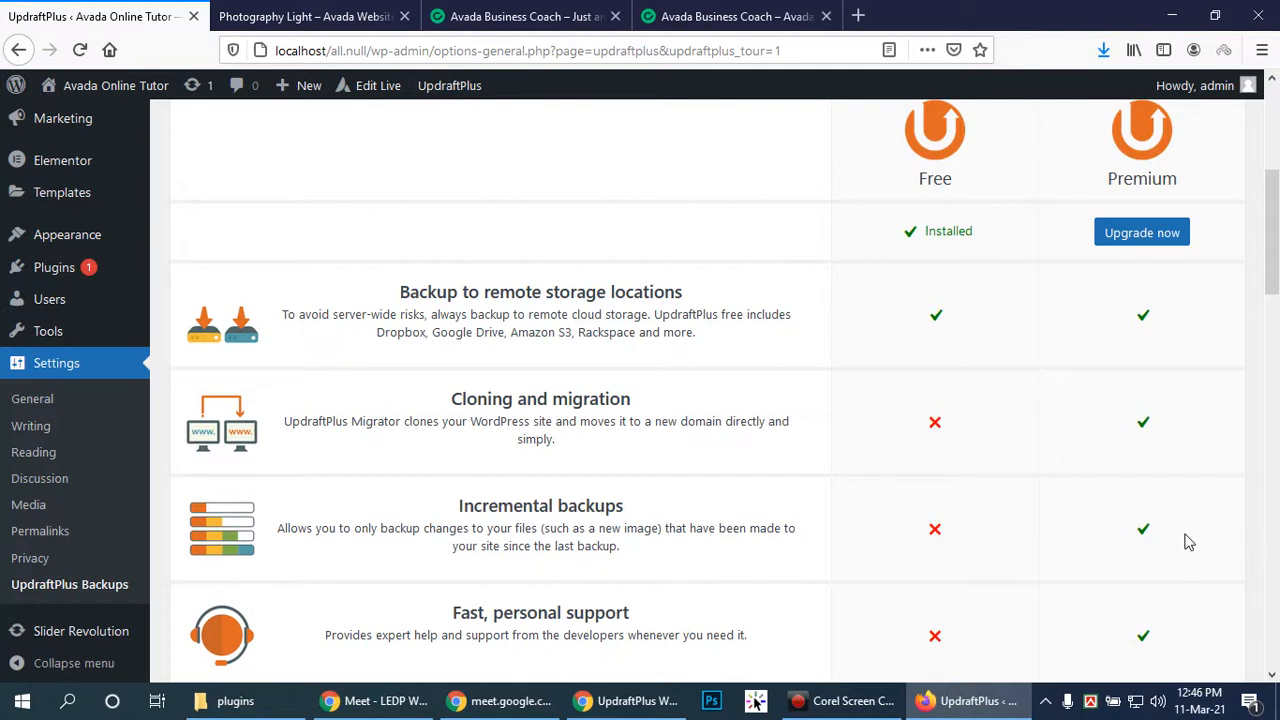
pyautogui.scroll(-3, 1190, 540)
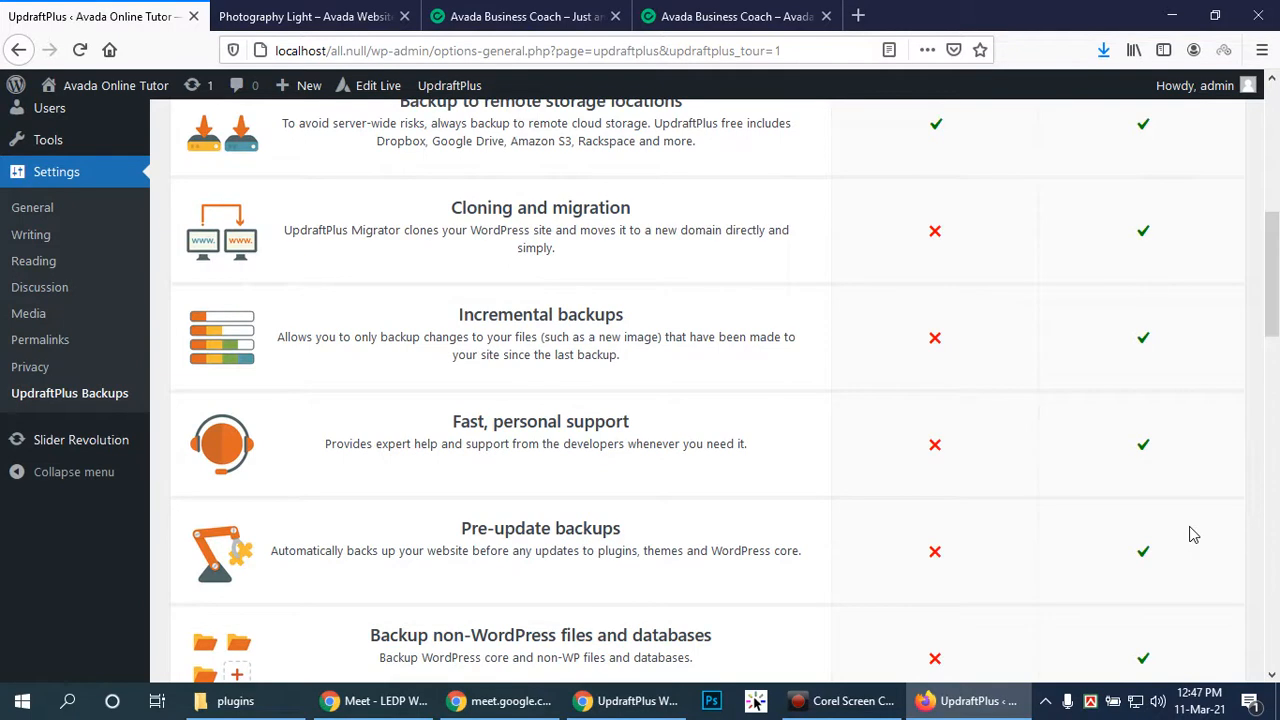
pyautogui.scroll(-2, 1172, 512)
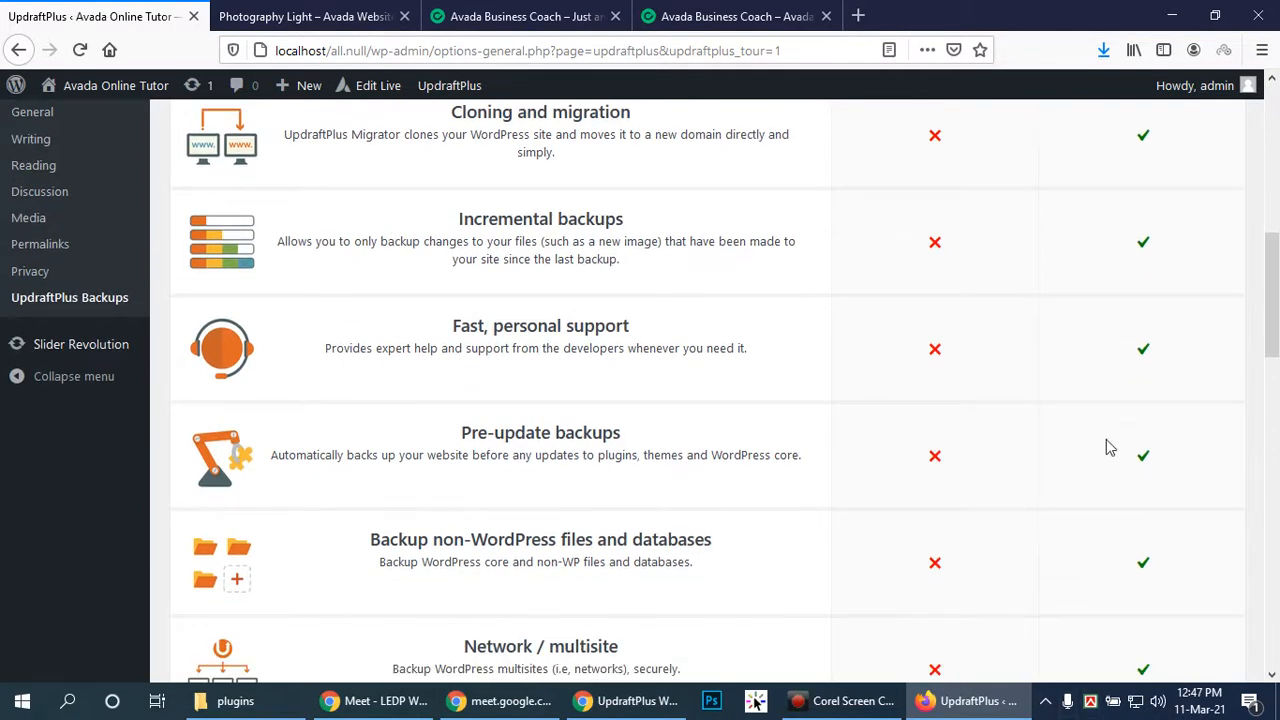
pyautogui.scroll(-1, 1143, 432)
pyautogui.scroll(-3, 1143, 437)
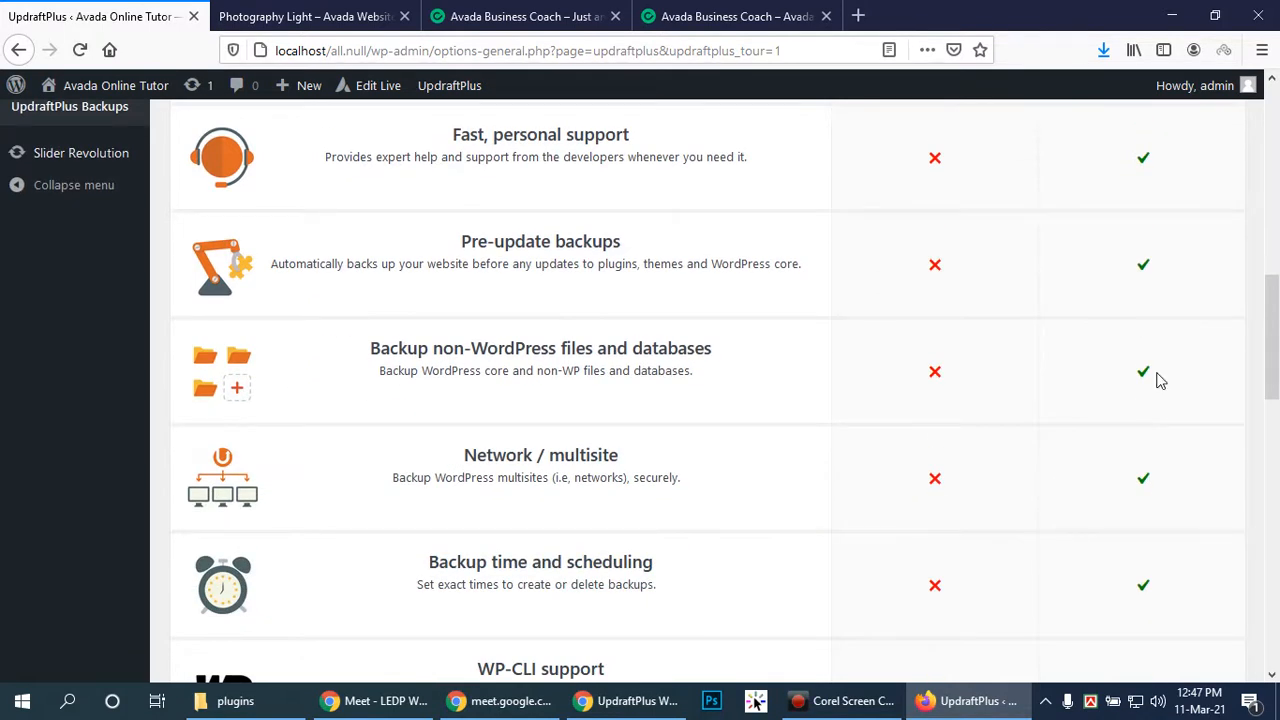
pyautogui.scroll(-10, 1157, 380)
pyautogui.scroll(-5, 1160, 387)
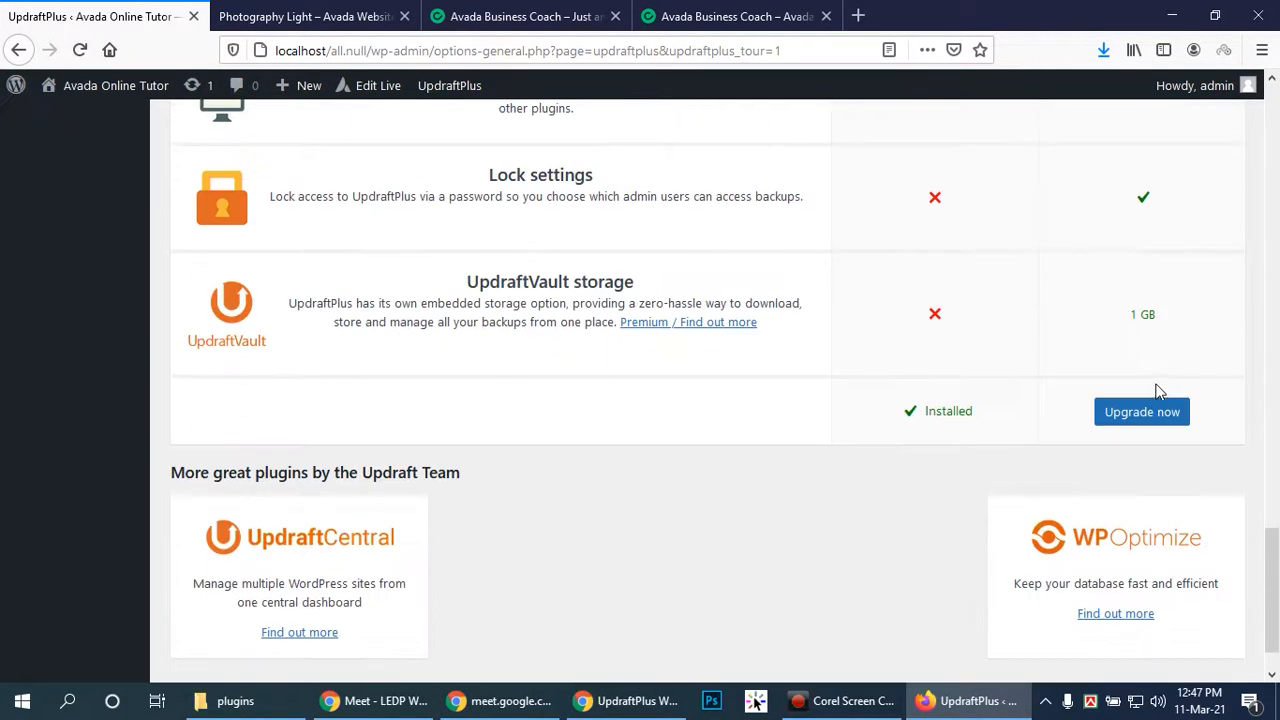
pyautogui.scroll(5, 1157, 392)
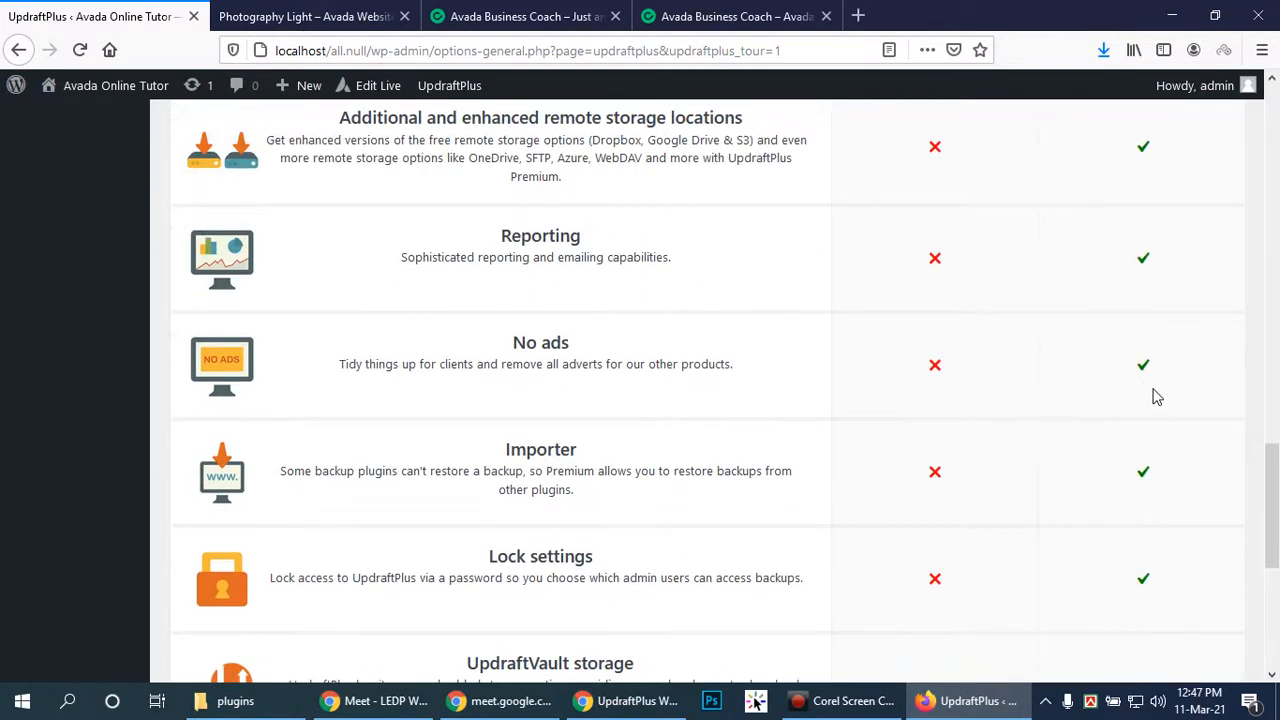
pyautogui.scroll(2, 1157, 397)
pyautogui.scroll(5, 1157, 397)
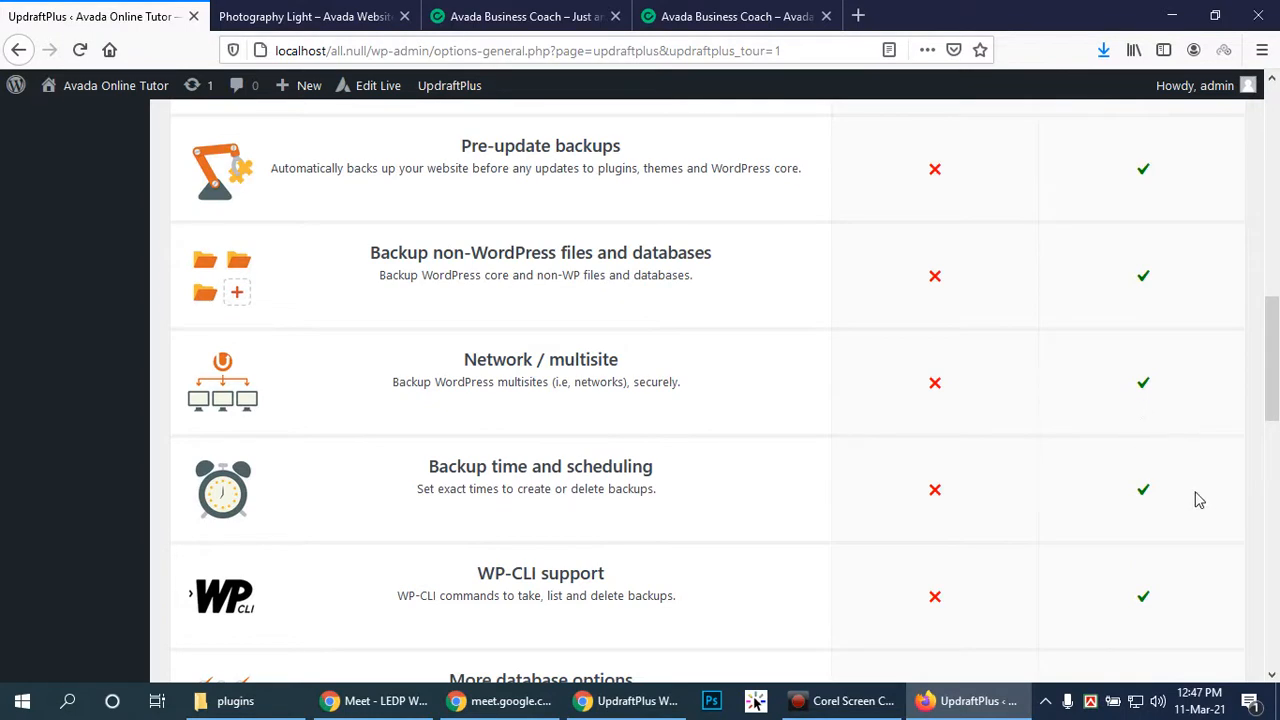
pyautogui.scroll(10, 1199, 500)
pyautogui.scroll(-4, 1178, 515)
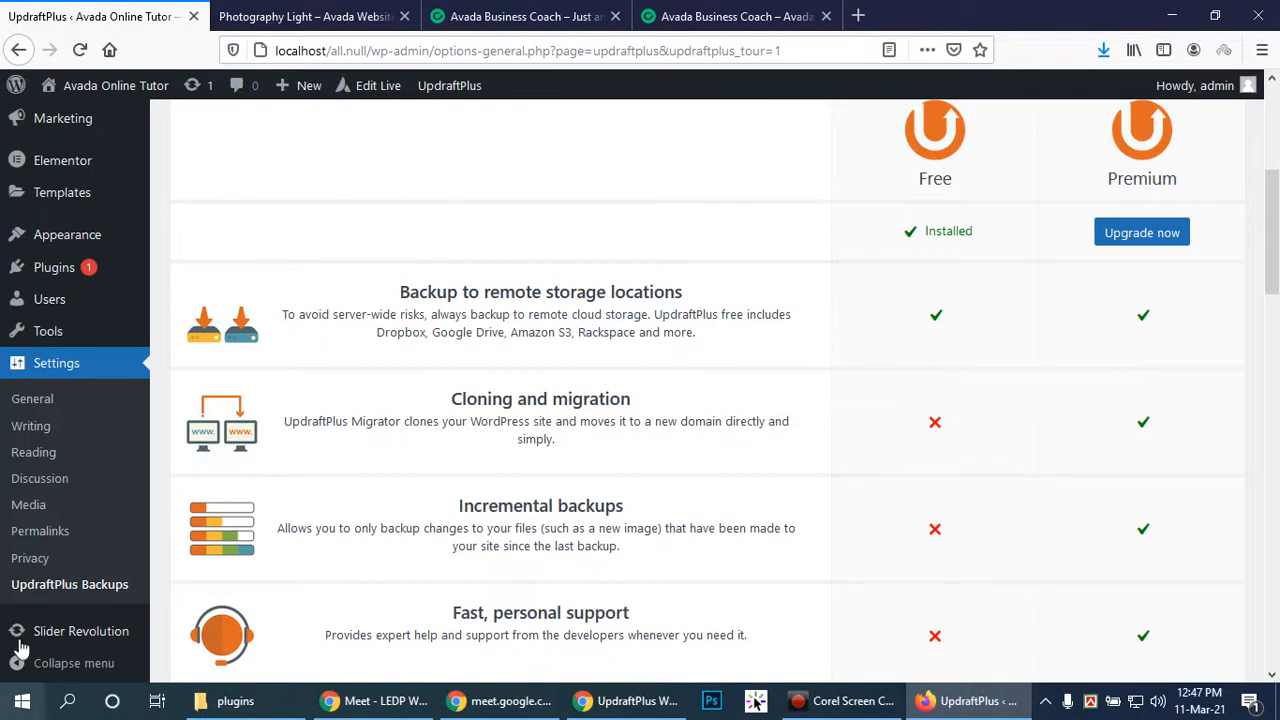
pyautogui.scroll(4, 25, 298)
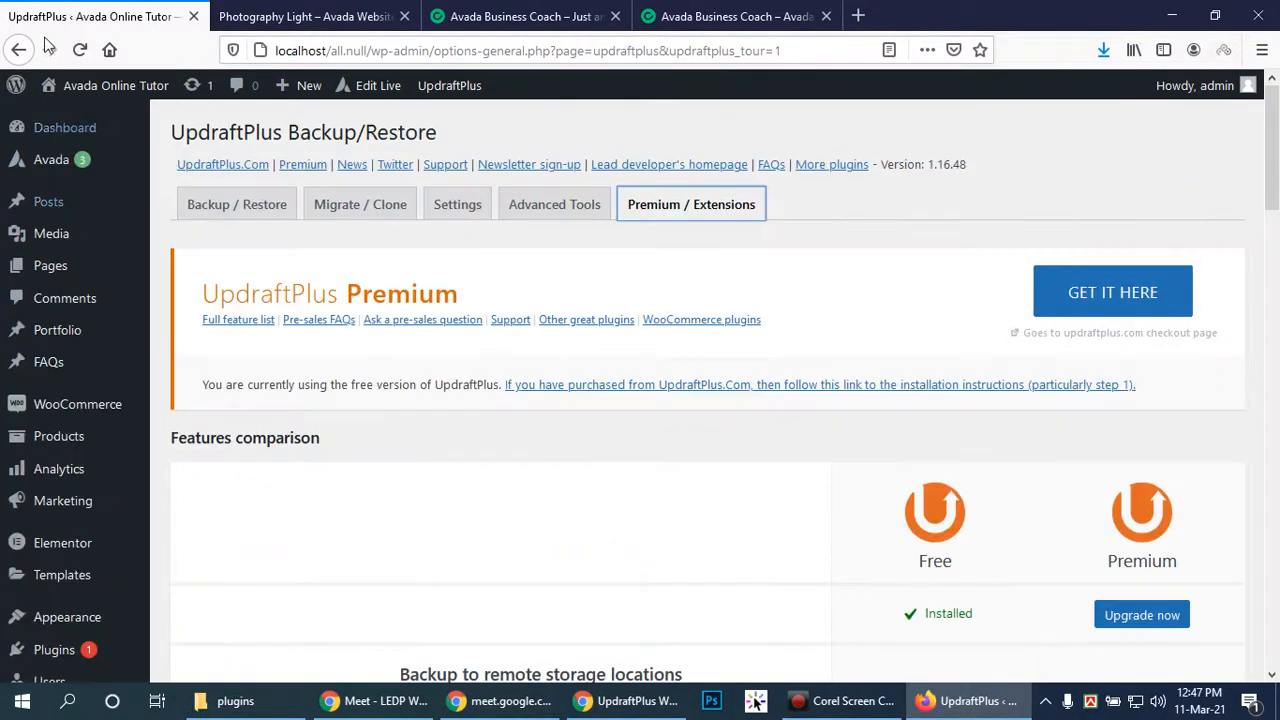
pyautogui.click(92, 134)
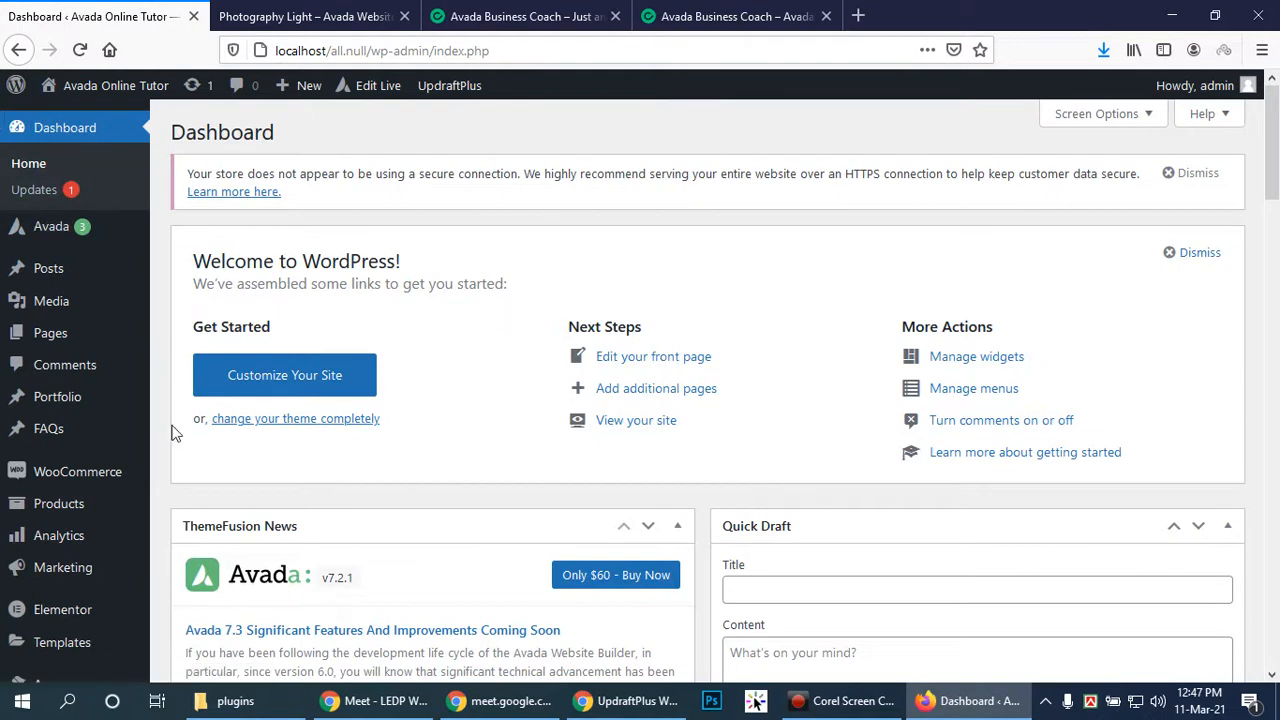
pyautogui.moveTo(93, 511)
pyautogui.scroll(-4, 90, 495)
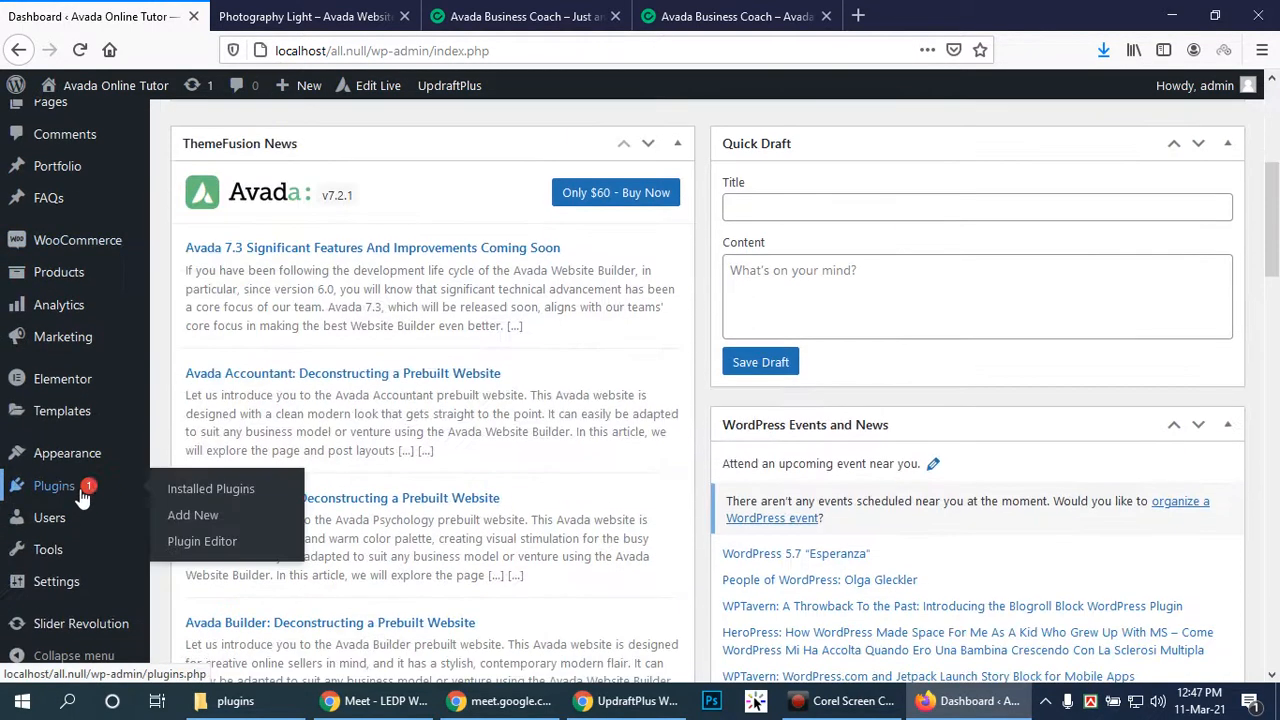
pyautogui.moveTo(55, 585)
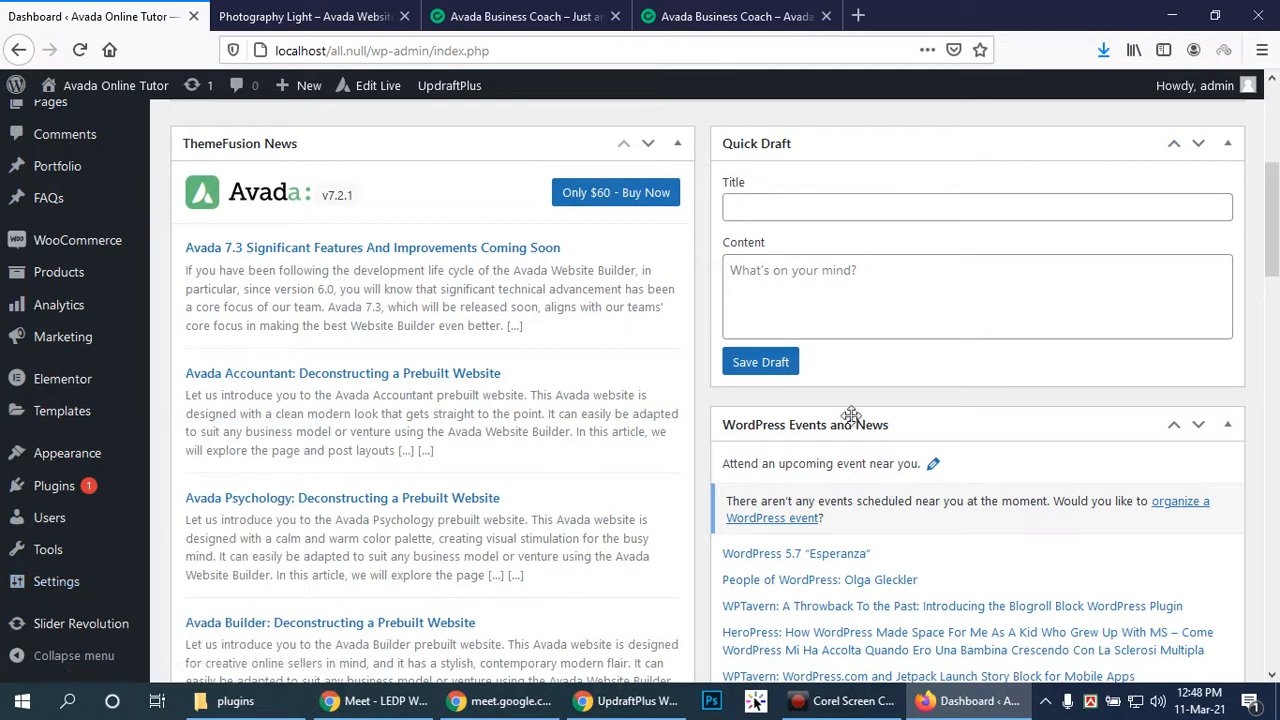
pyautogui.scroll(4, 268, 233)
pyautogui.scroll(-6, 275, 234)
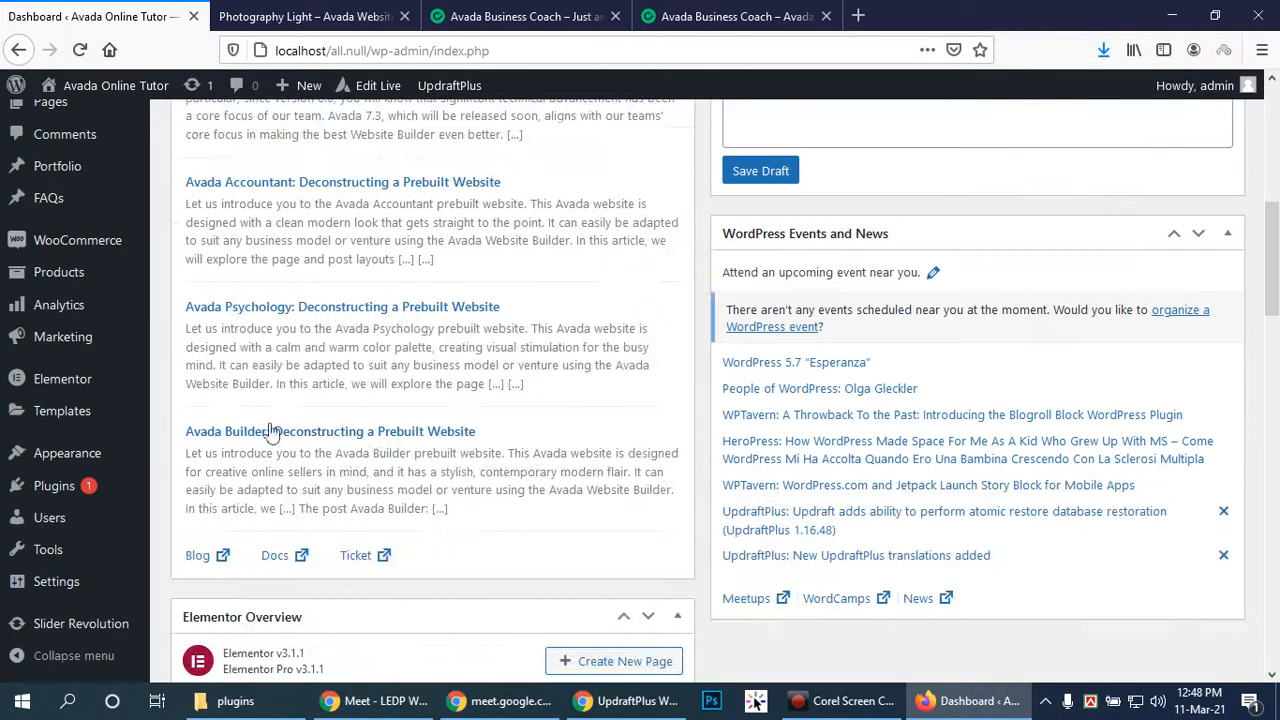
pyautogui.moveTo(70, 497)
pyautogui.moveTo(58, 521)
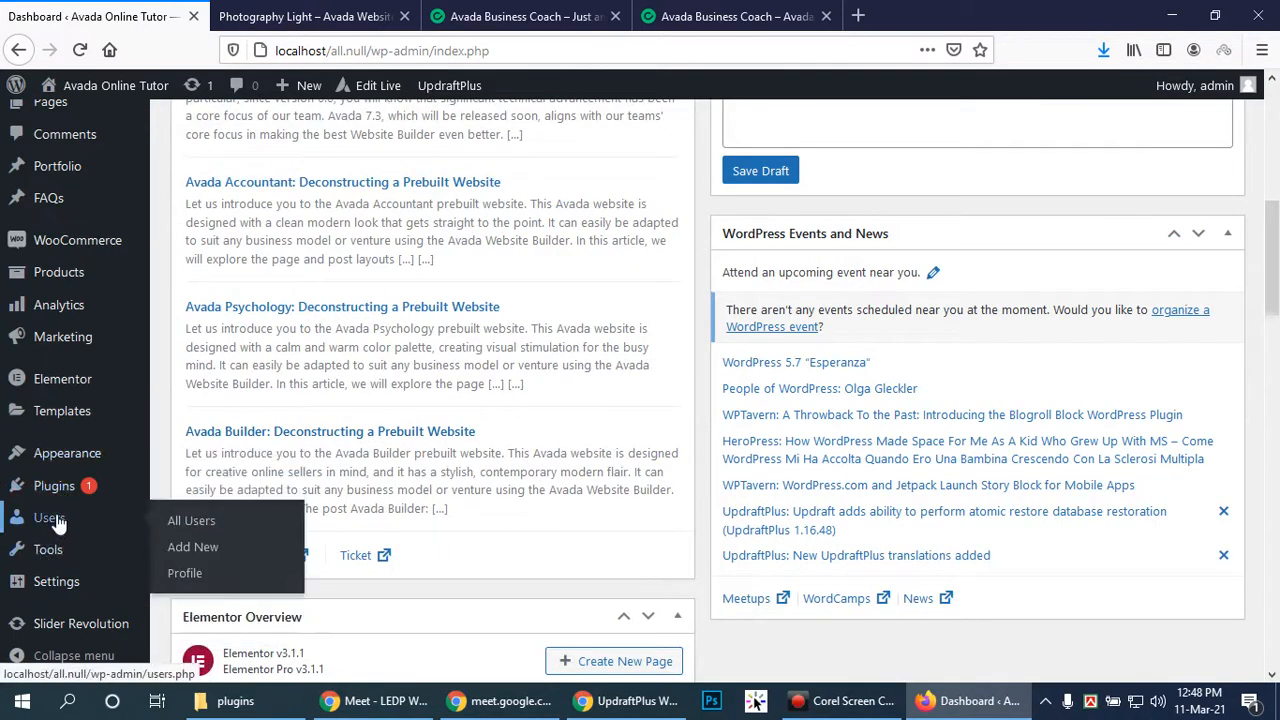
# Open Users > All Users and review the single Administrator account with 13 posts
pyautogui.click(200, 522)
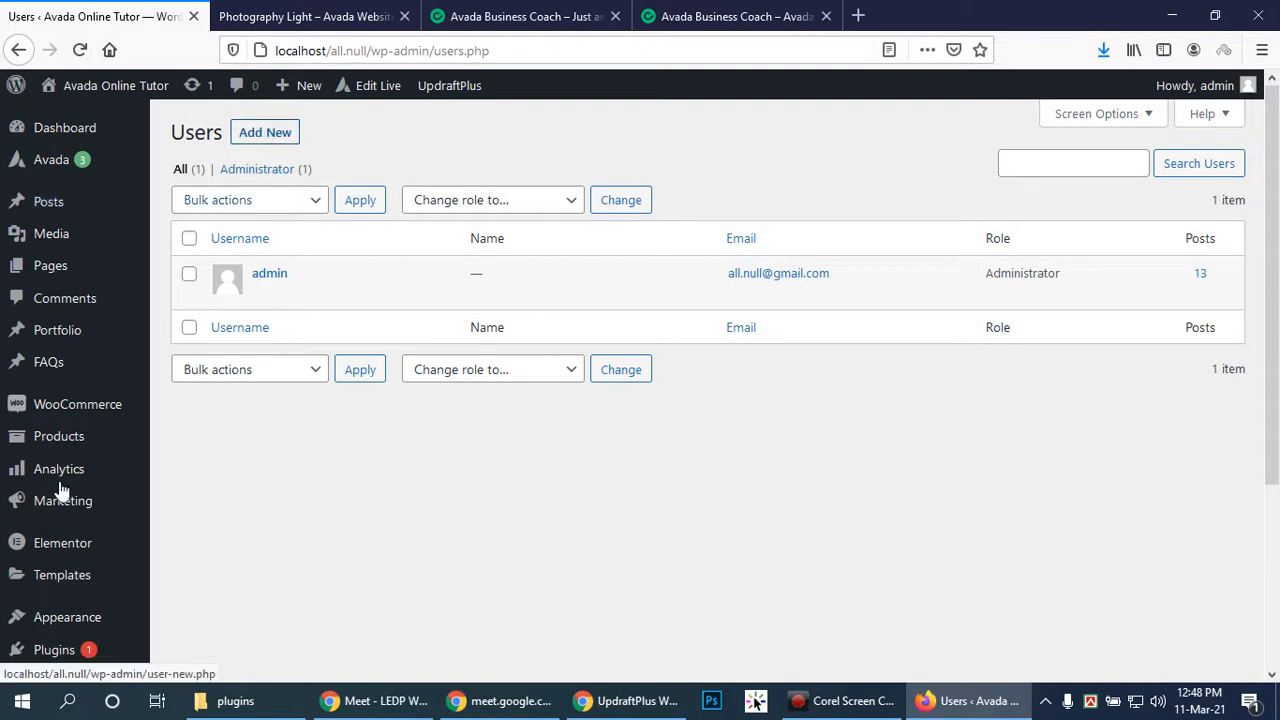
pyautogui.scroll(-3, 65, 412)
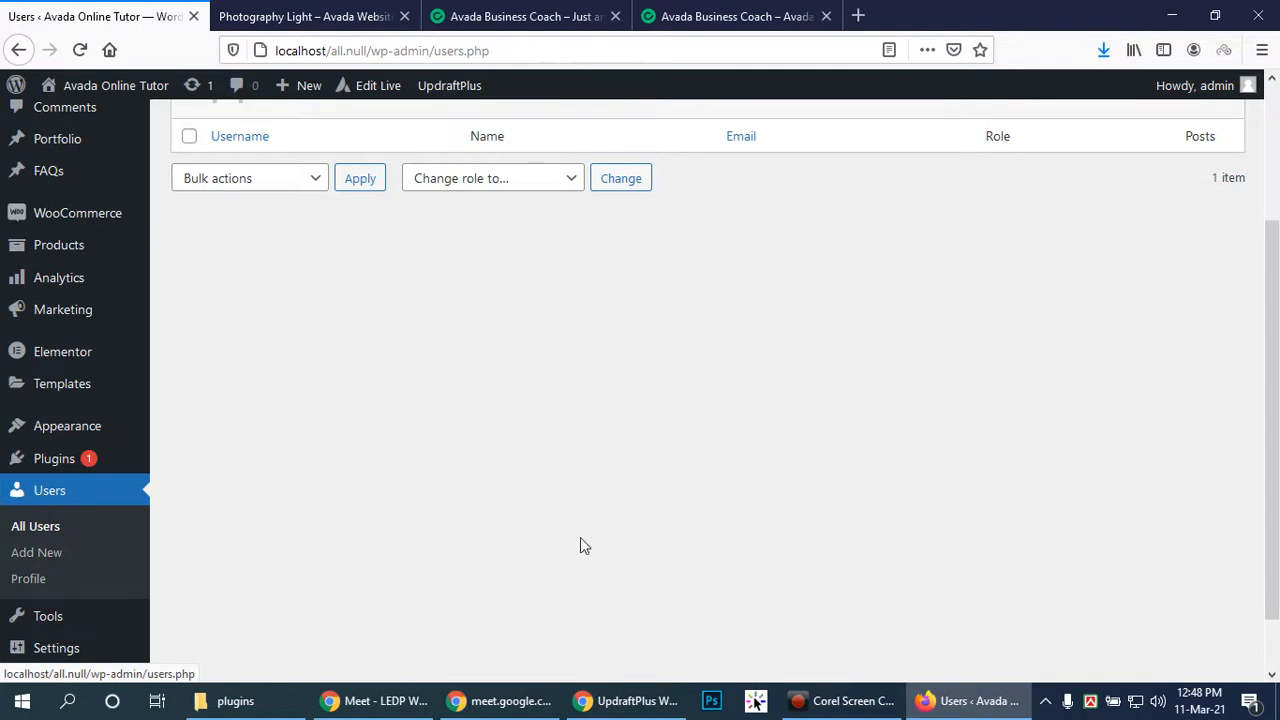
pyautogui.scroll(3, 540, 544)
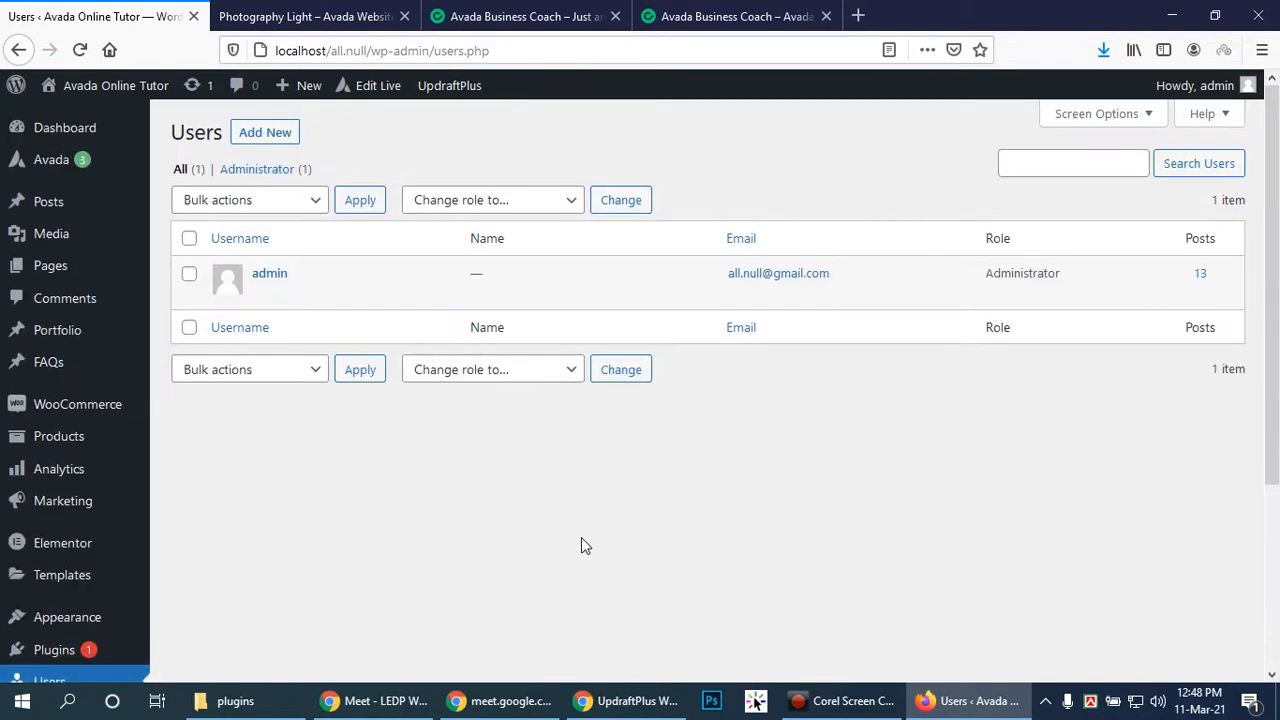
# Start a new user with username 'editor' and fill in its e-mail address
pyautogui.click(261, 137)
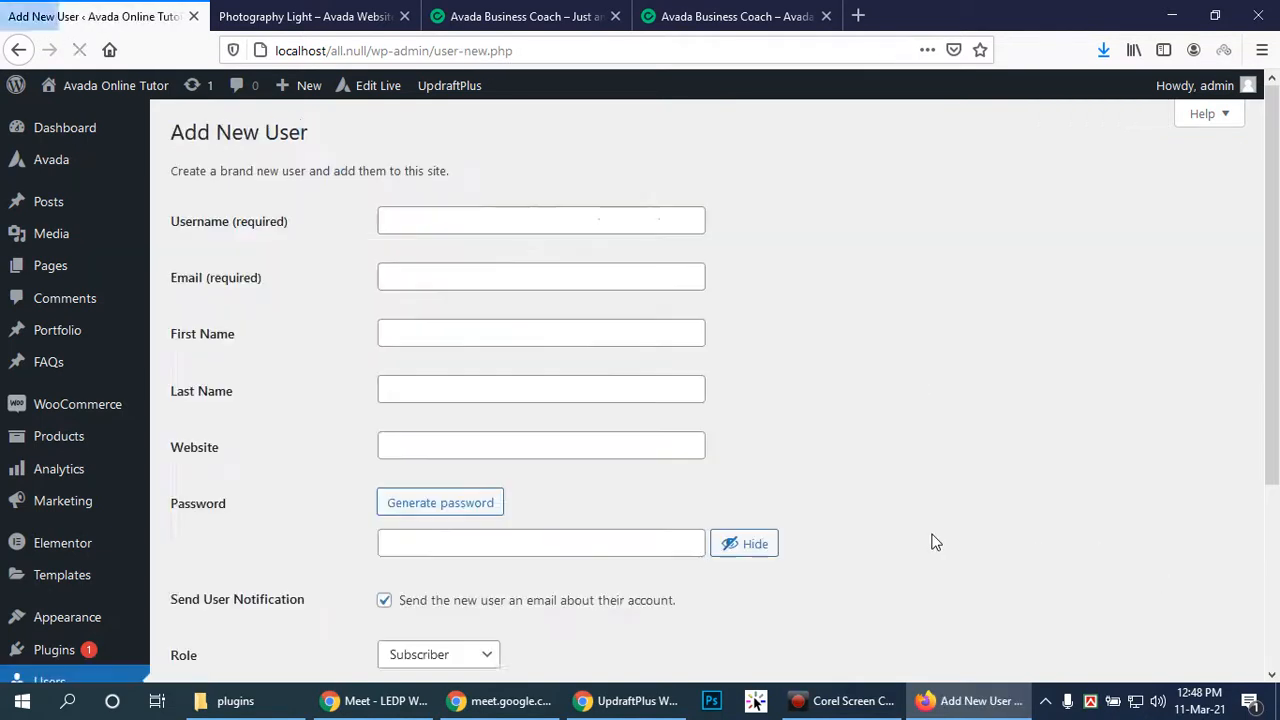
pyautogui.click(524, 220)
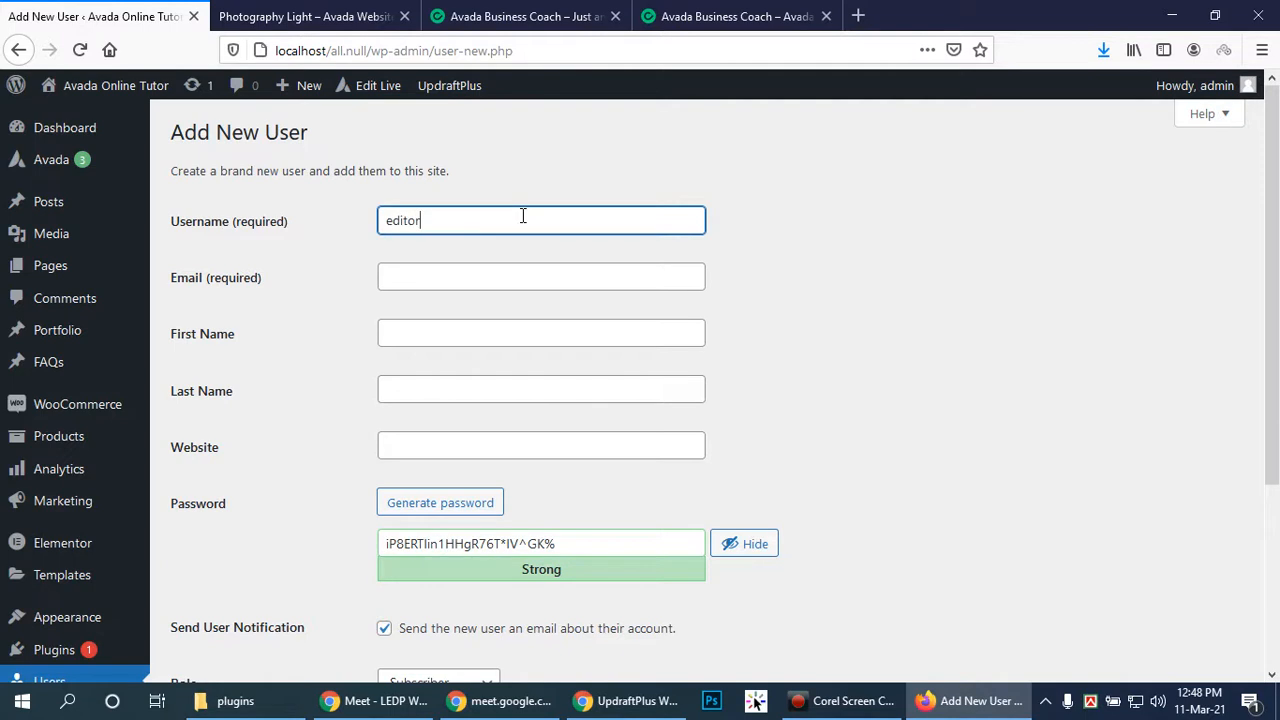
pyautogui.click(510, 279)
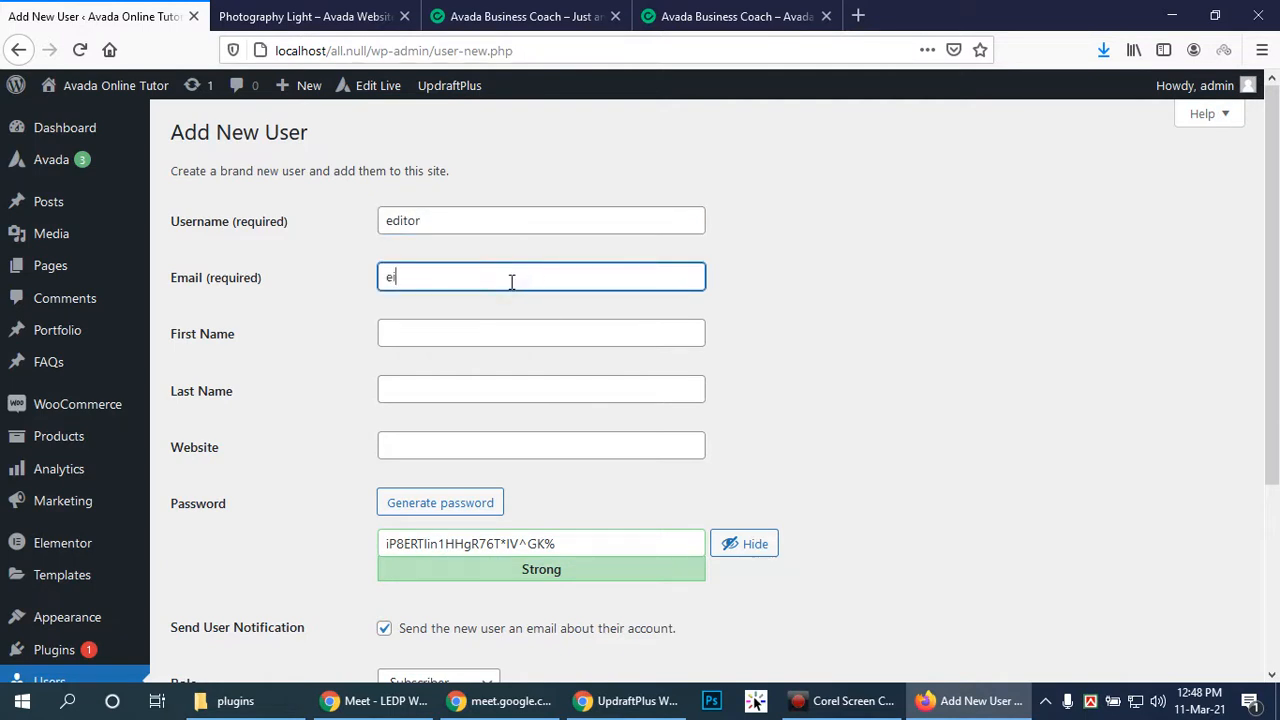
# Replace the generated password with a weak password and confirm using it
pyautogui.scroll(-2, 540, 434)
pyautogui.click(596, 452)
pyautogui.hotkey('ctrl', 'a')
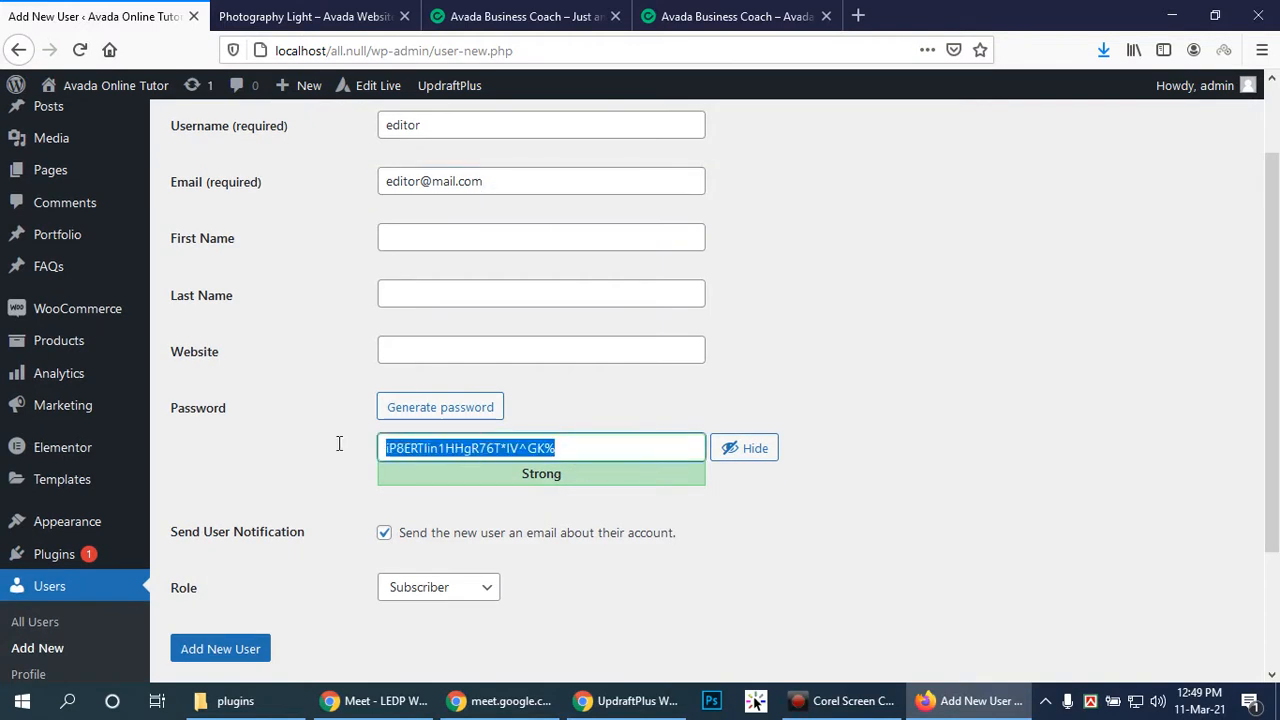
pyautogui.write('admi')
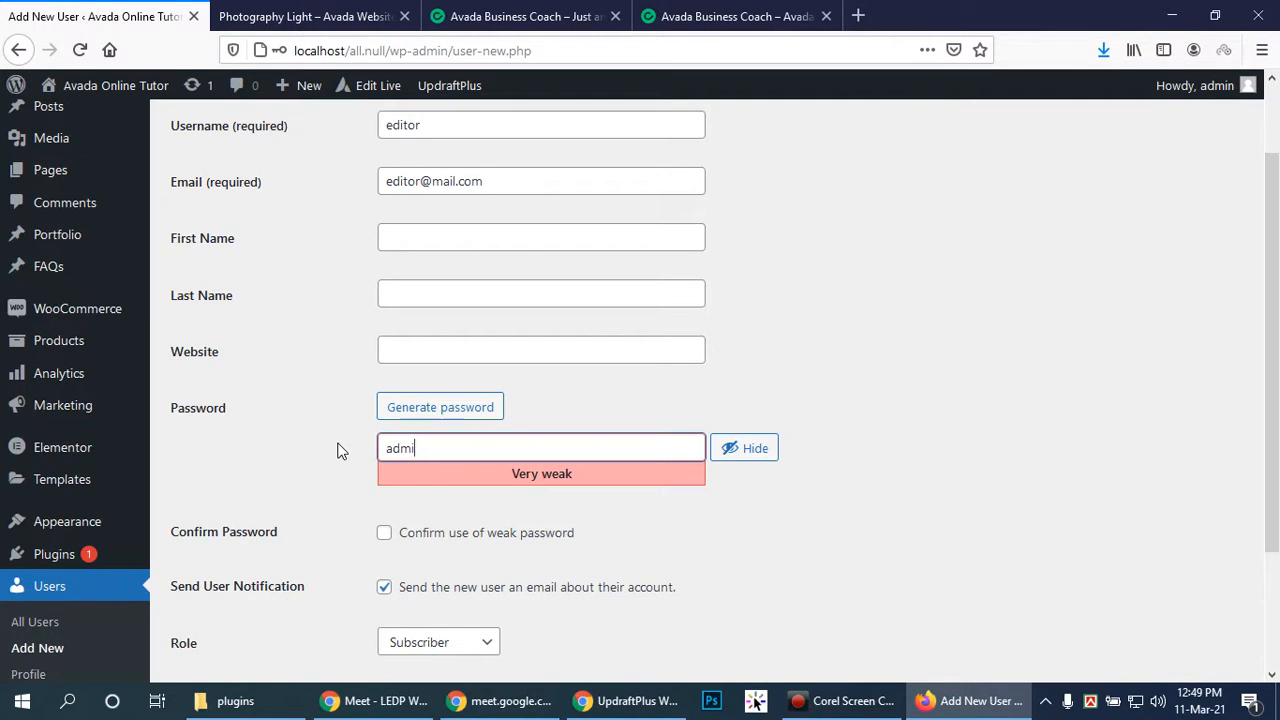
pyautogui.press('BackSpace')
pyautogui.press('BackSpace')
pyautogui.press('BackSpace')
pyautogui.write('editor')
pyautogui.click(388, 537)
# Set the new user's role to Editor and create the account
pyautogui.scroll(-3, 700, 522)
pyautogui.click(490, 481)
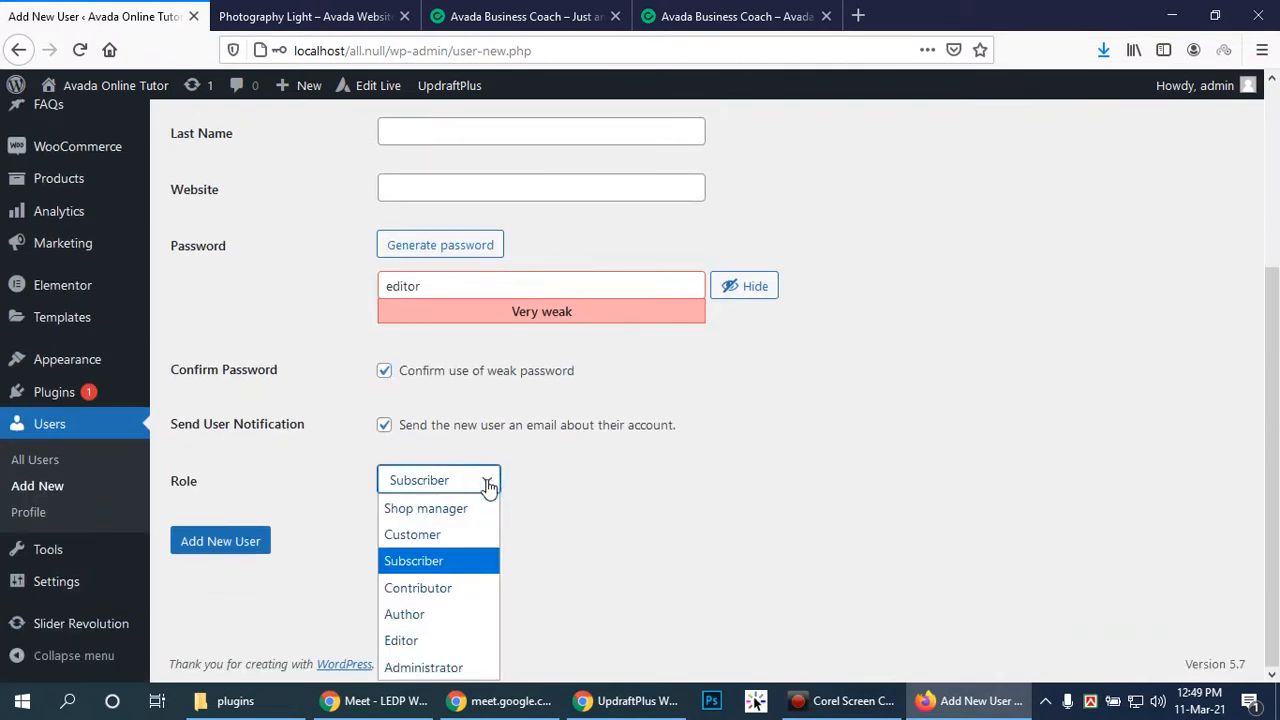
pyautogui.click(429, 642)
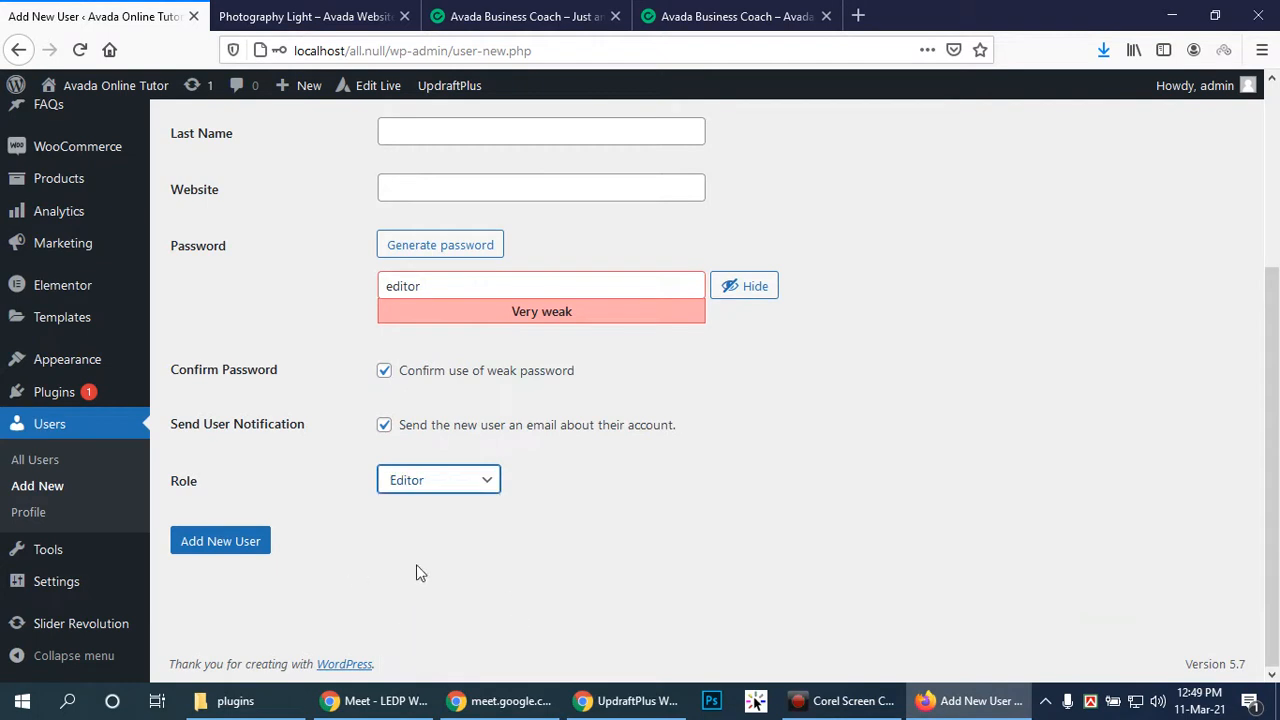
pyautogui.click(220, 540)
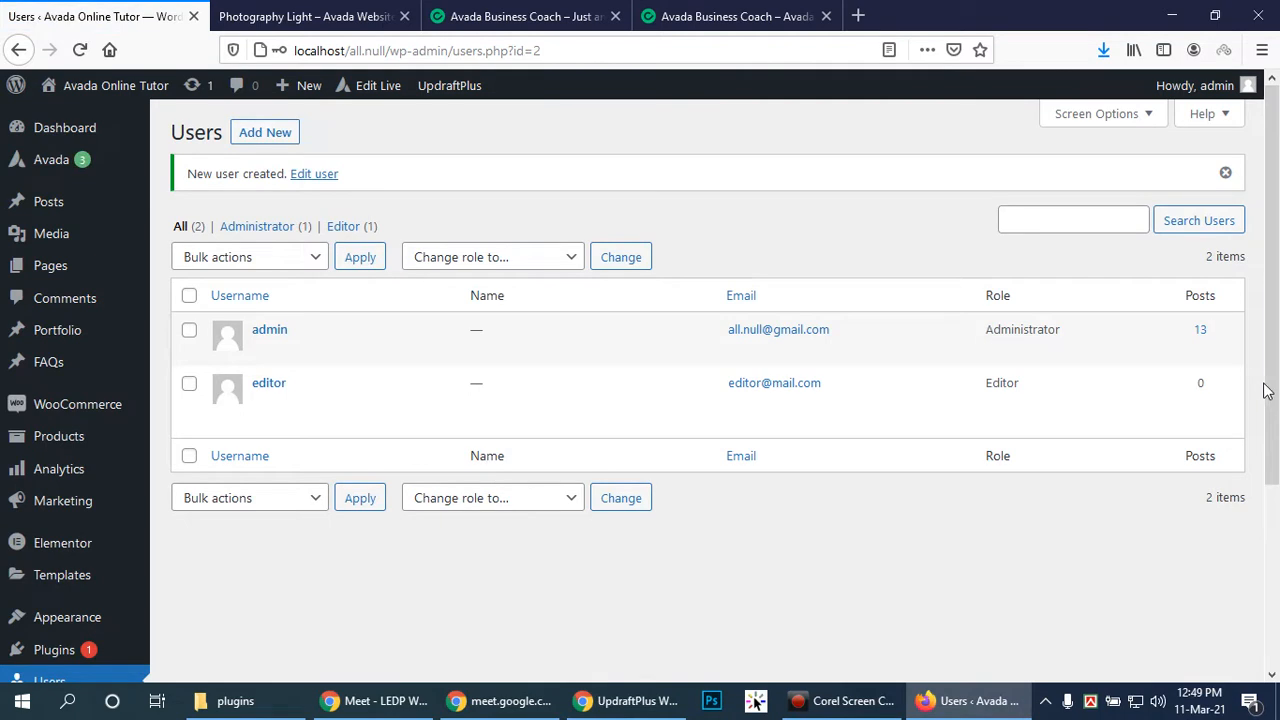
# In the incognito window, load the login page at localhost/all.null/wp-admin
pyautogui.click(625, 700)
pyautogui.click(150, 16)
pyautogui.click(351, 47)
pyautogui.click(351, 47)
pyautogui.press('BackSpace')
pyautogui.press('BackSpace')
pyautogui.press('BackSpace')
pyautogui.press('BackSpace')
pyautogui.press('BackSpace')
pyautogui.press('BackSpace')
pyautogui.press('BackSpace')
pyautogui.press('BackSpace')
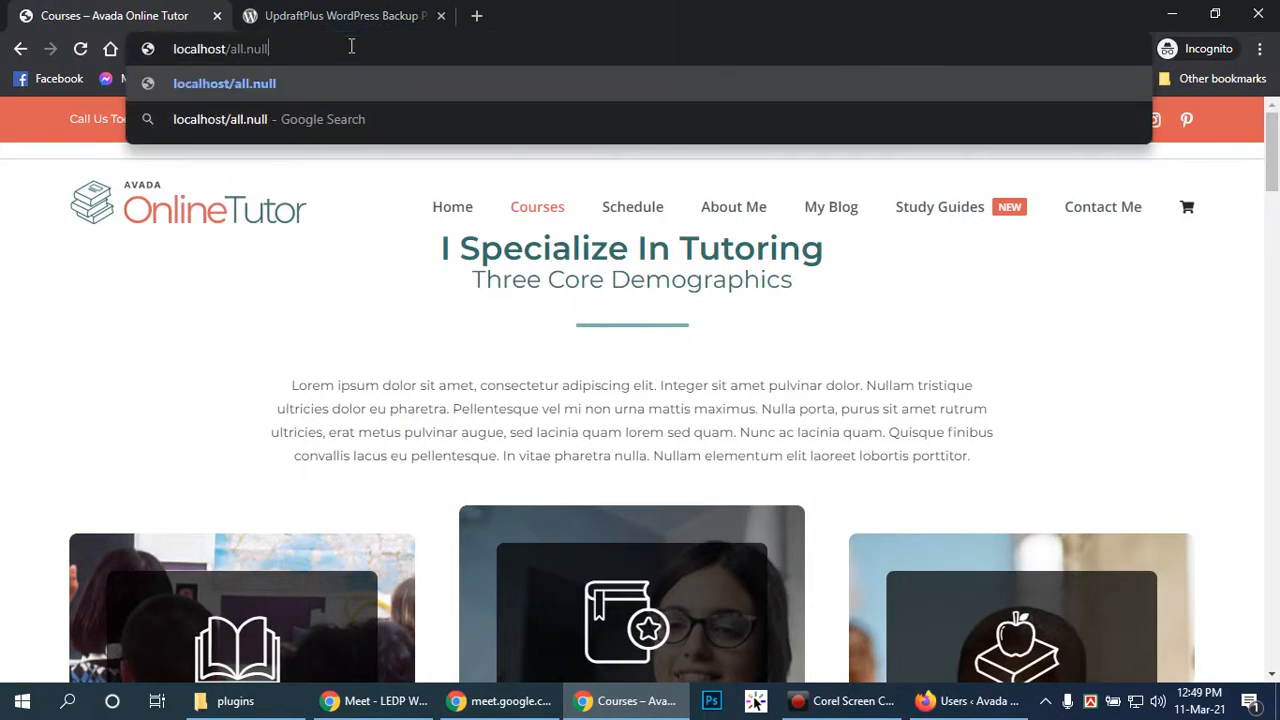
pyautogui.write('wp')
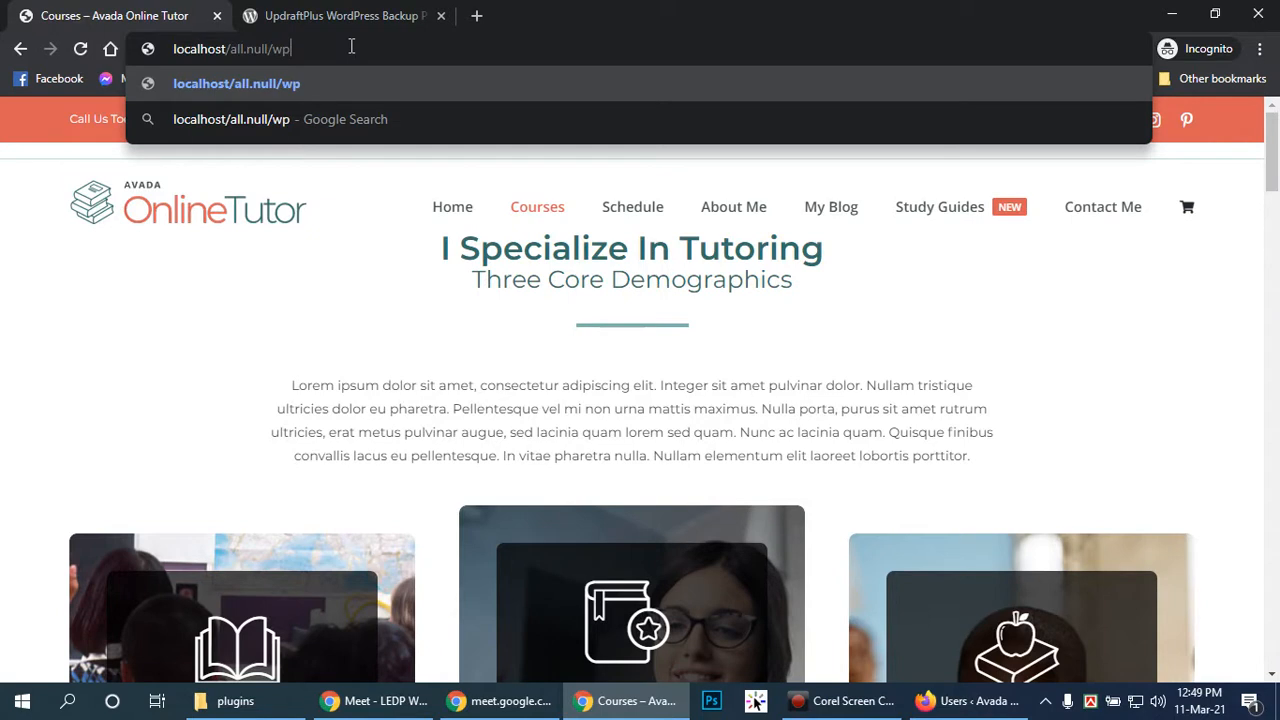
pyautogui.write('-admi')
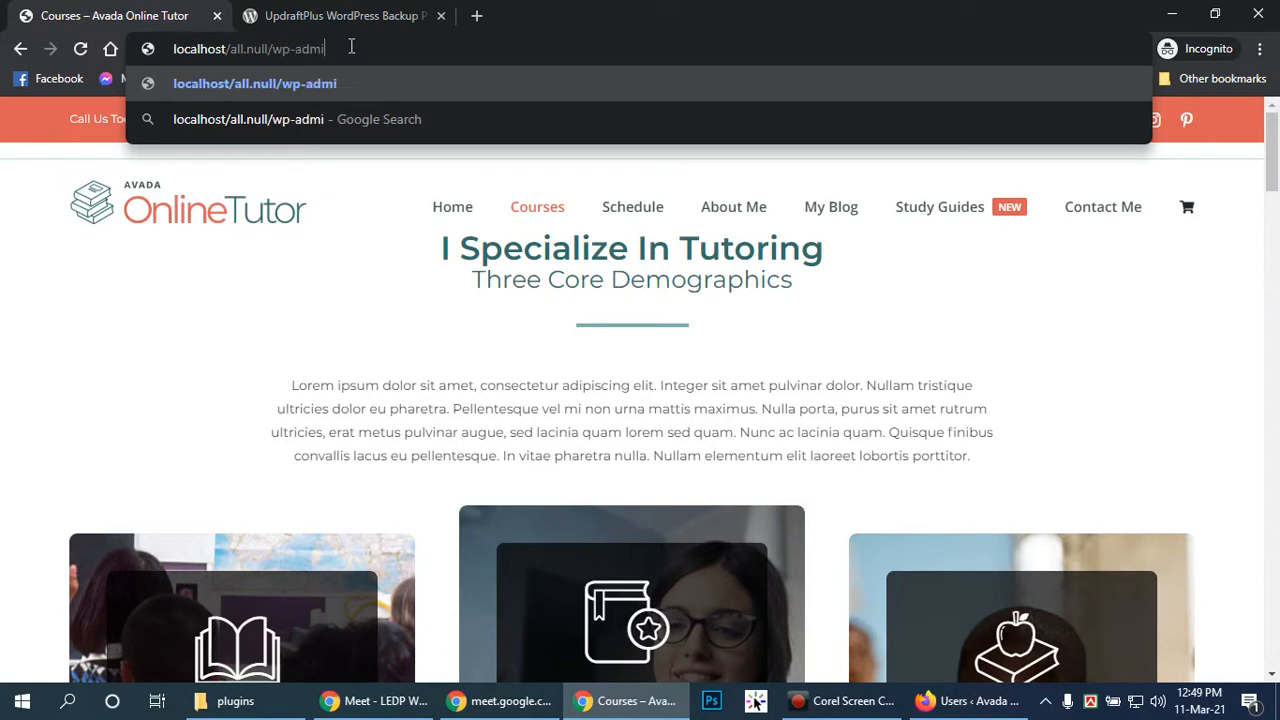
pyautogui.write('n')
pyautogui.press('Return')
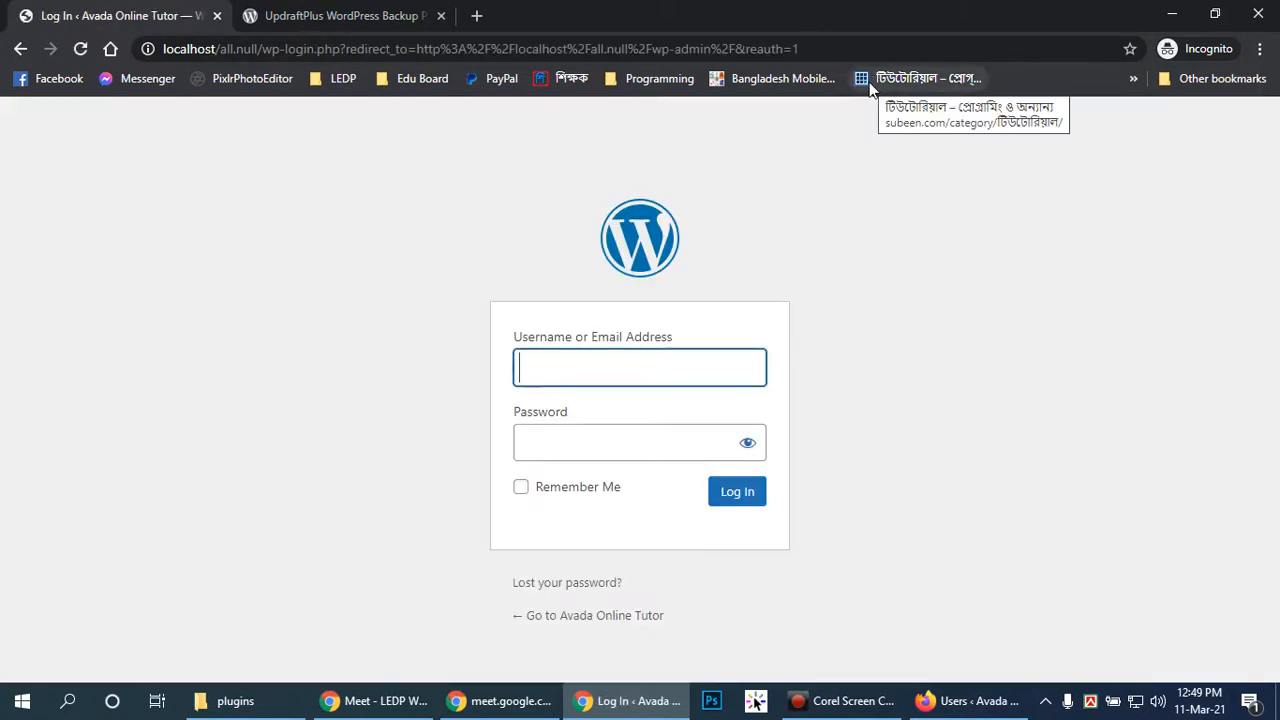
# Enter username 'editor' and its password, revealing the password to check it
pyautogui.write('editor')
pyautogui.press('Tab')
pyautogui.write('••••••')
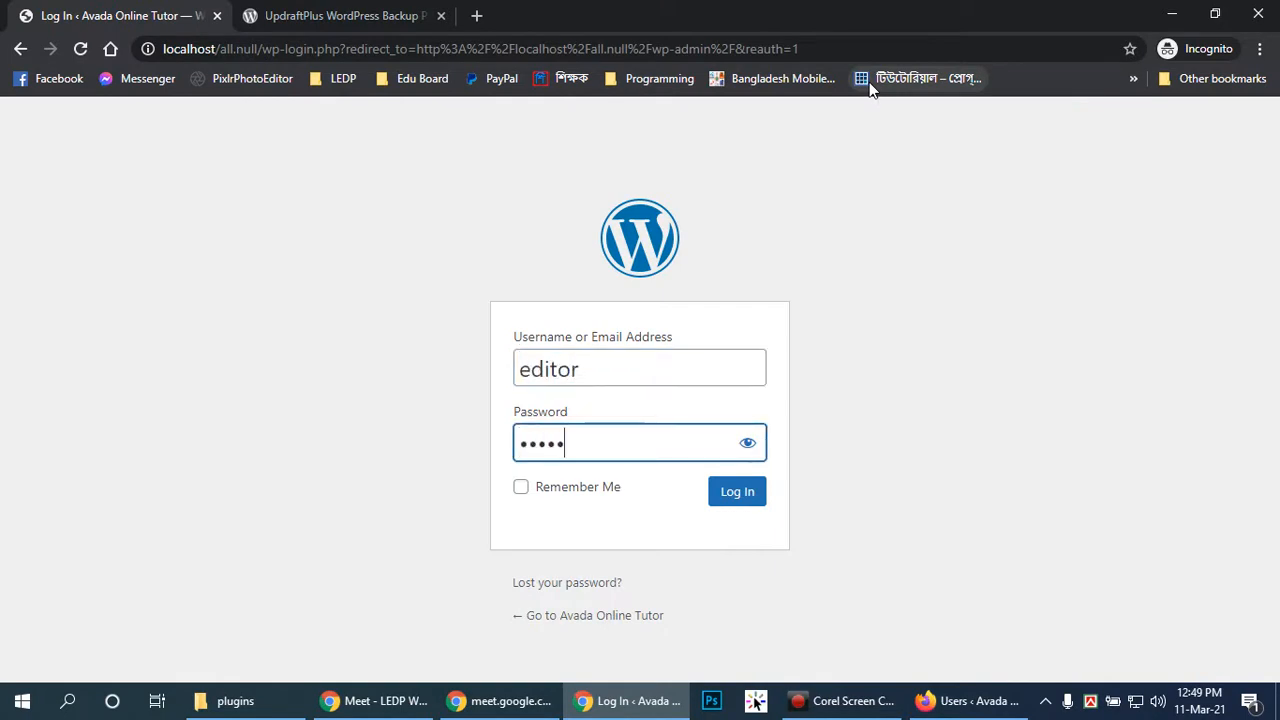
pyautogui.click(749, 444)
# Log in as the editor and look over the reduced Dashboard menu
pyautogui.click(737, 495)
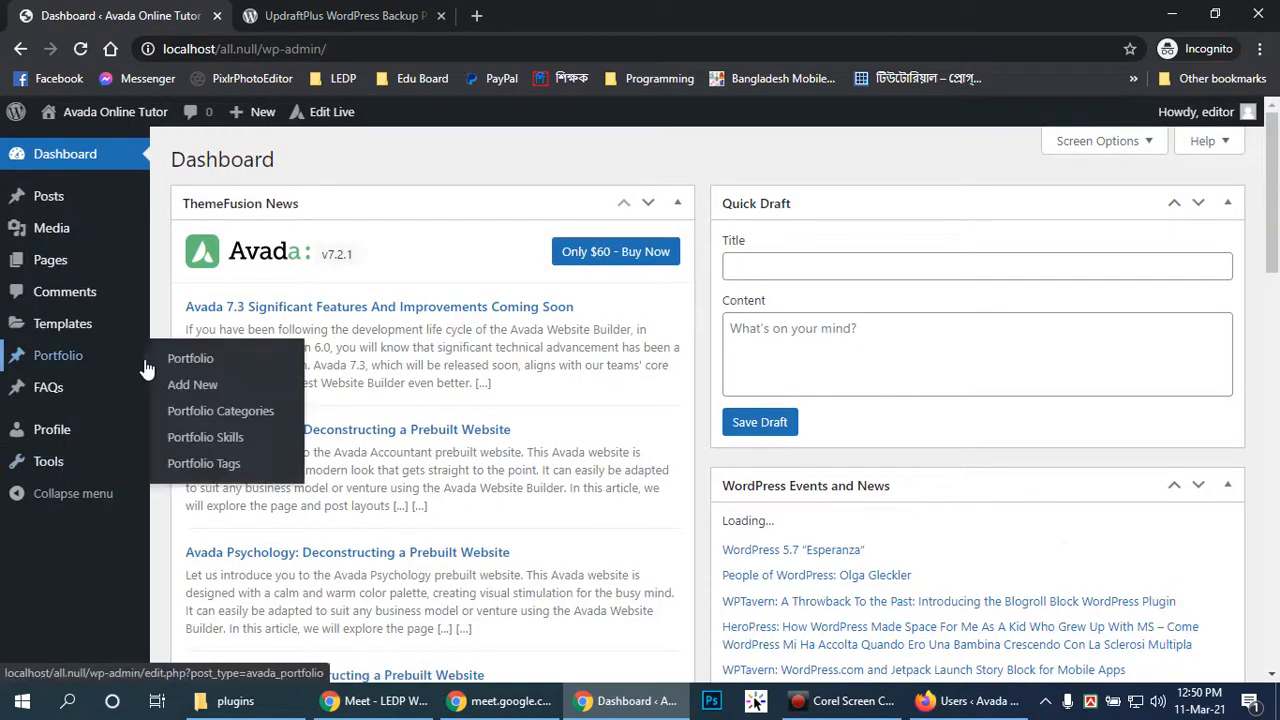
pyautogui.moveTo(55, 262)
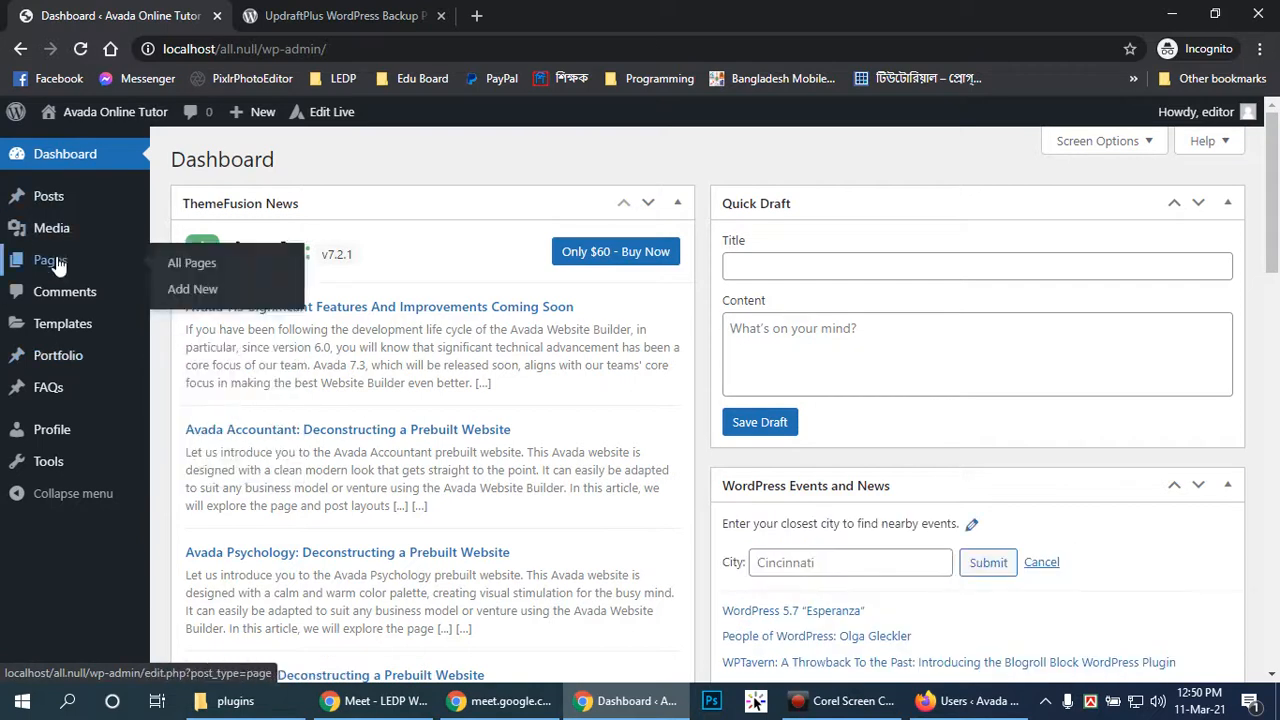
pyautogui.scroll(-4, 957, 283)
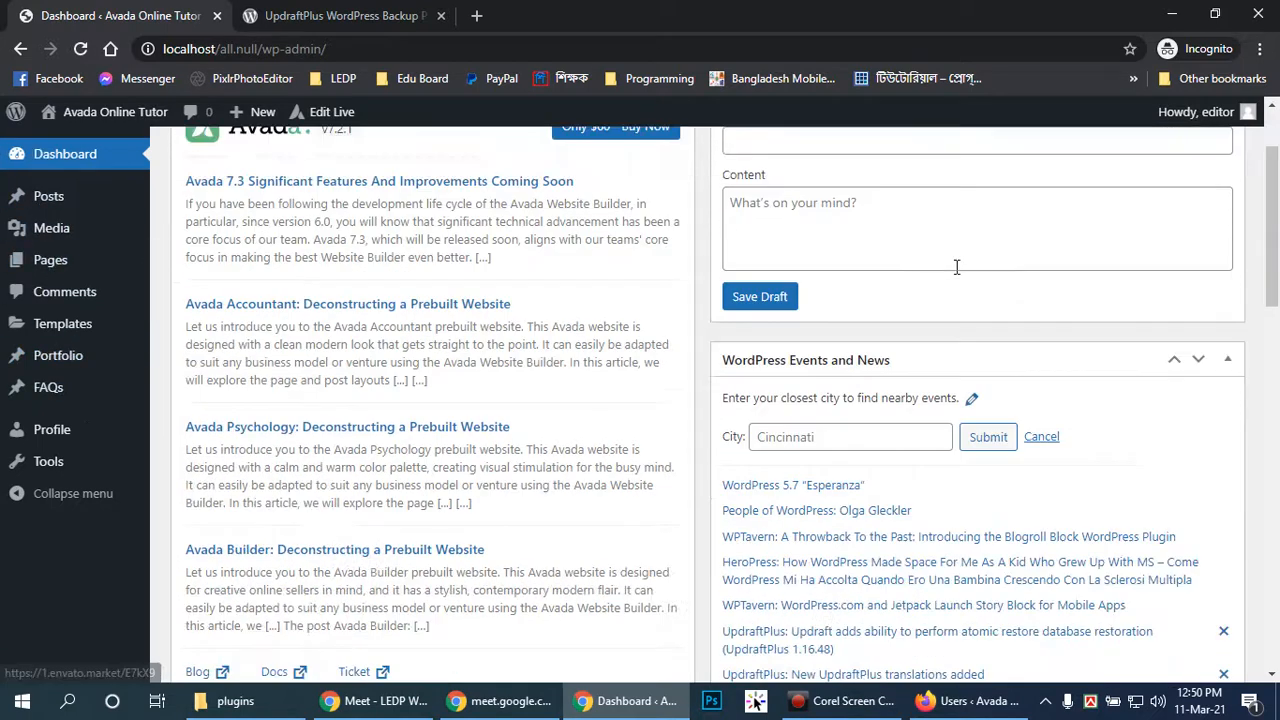
pyautogui.scroll(-1, 957, 283)
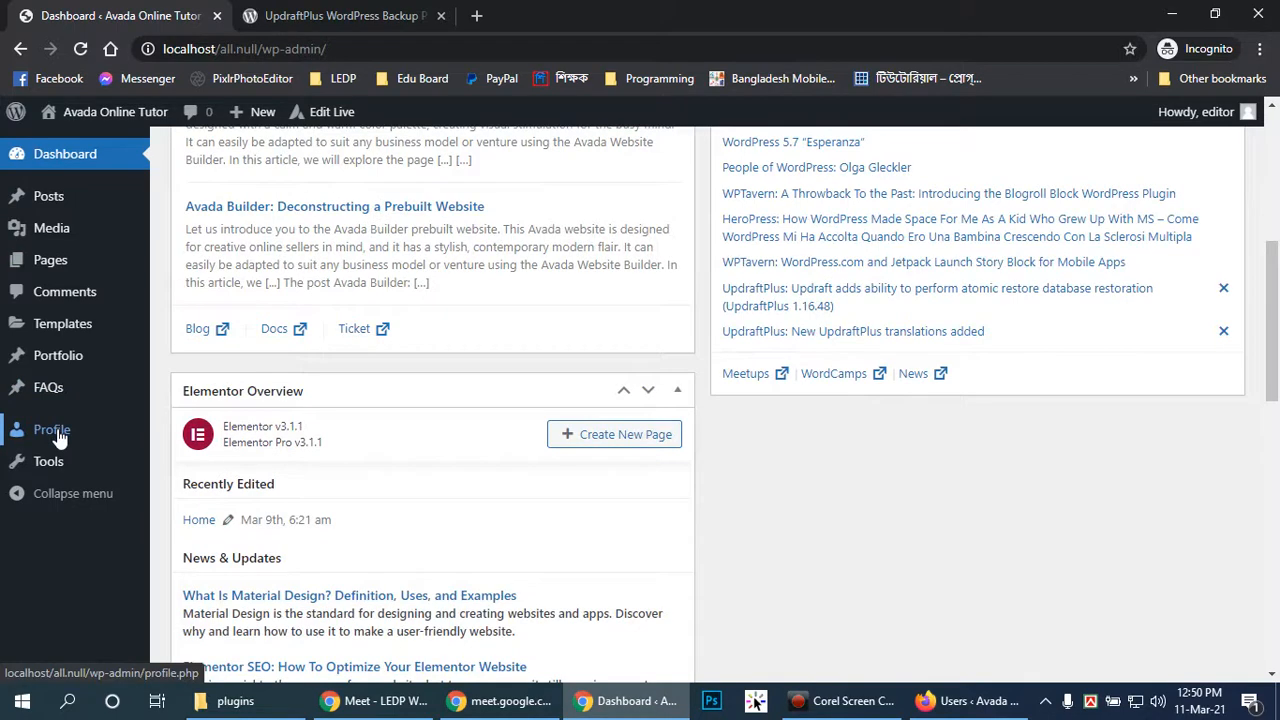
# Open the editor user's own profile and scroll through its settings
pyautogui.click(46, 435)
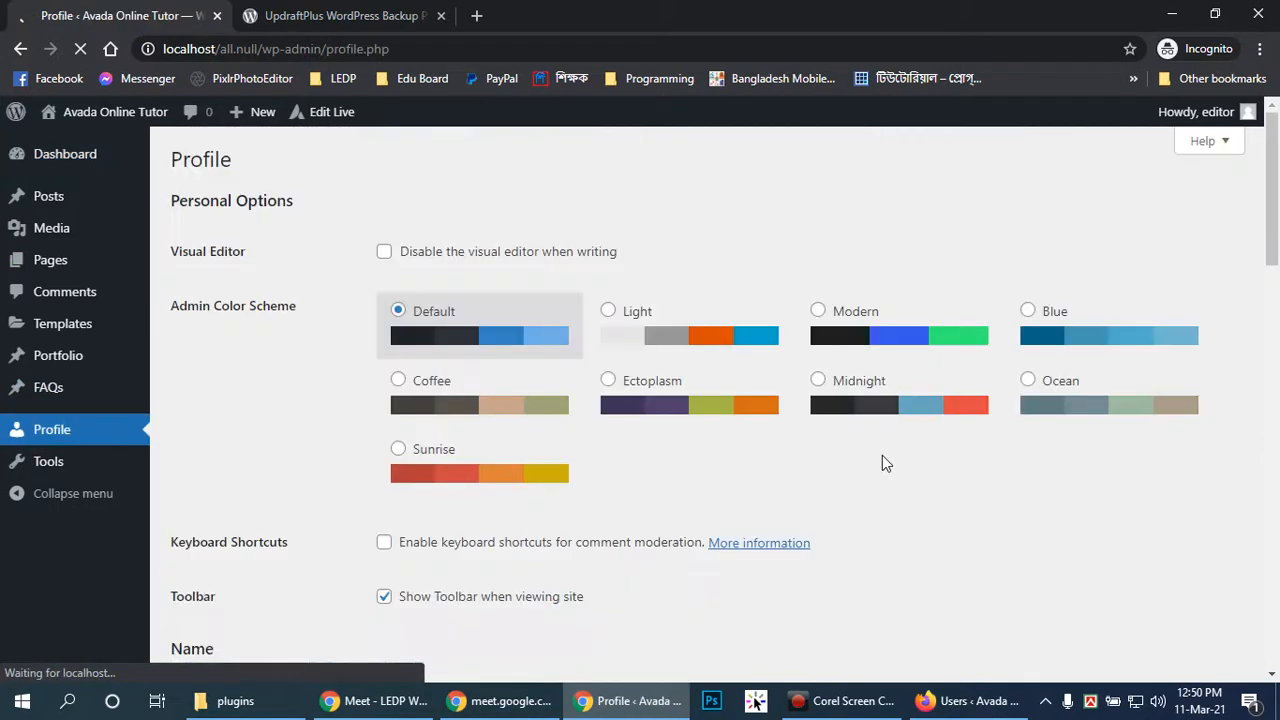
pyautogui.scroll(-5, 940, 367)
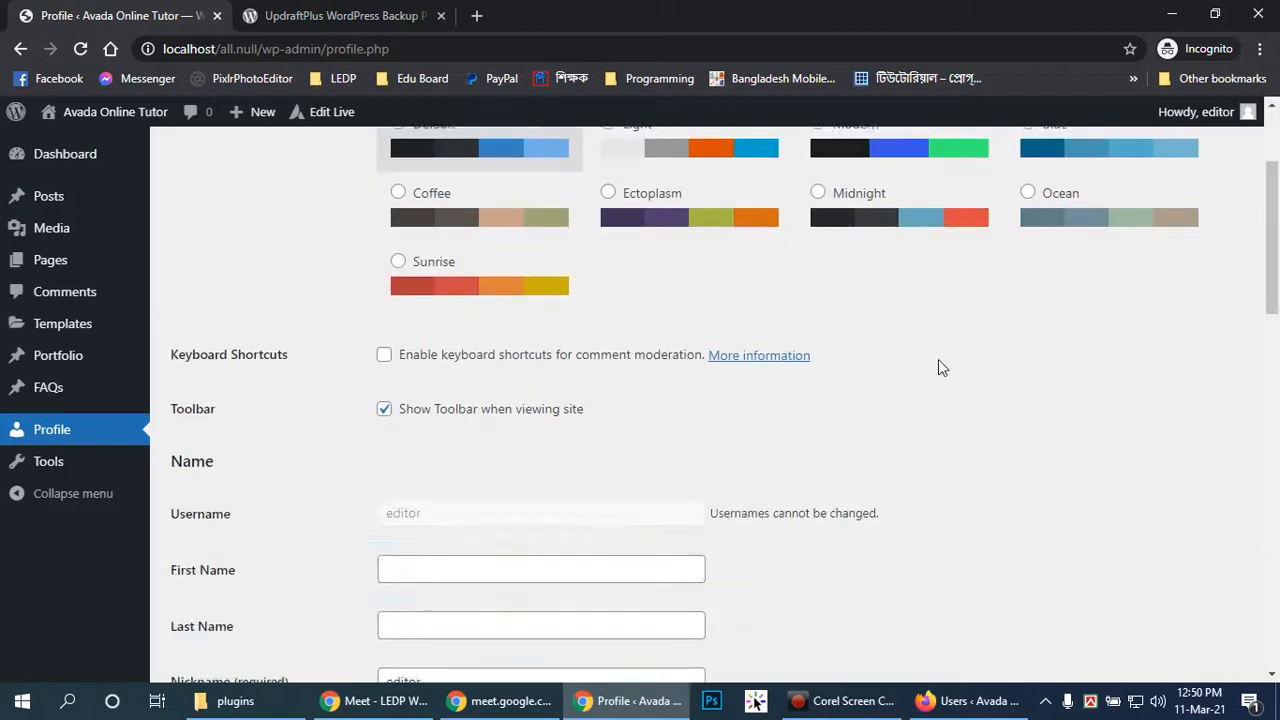
pyautogui.scroll(3, 938, 367)
pyautogui.scroll(-7, 938, 367)
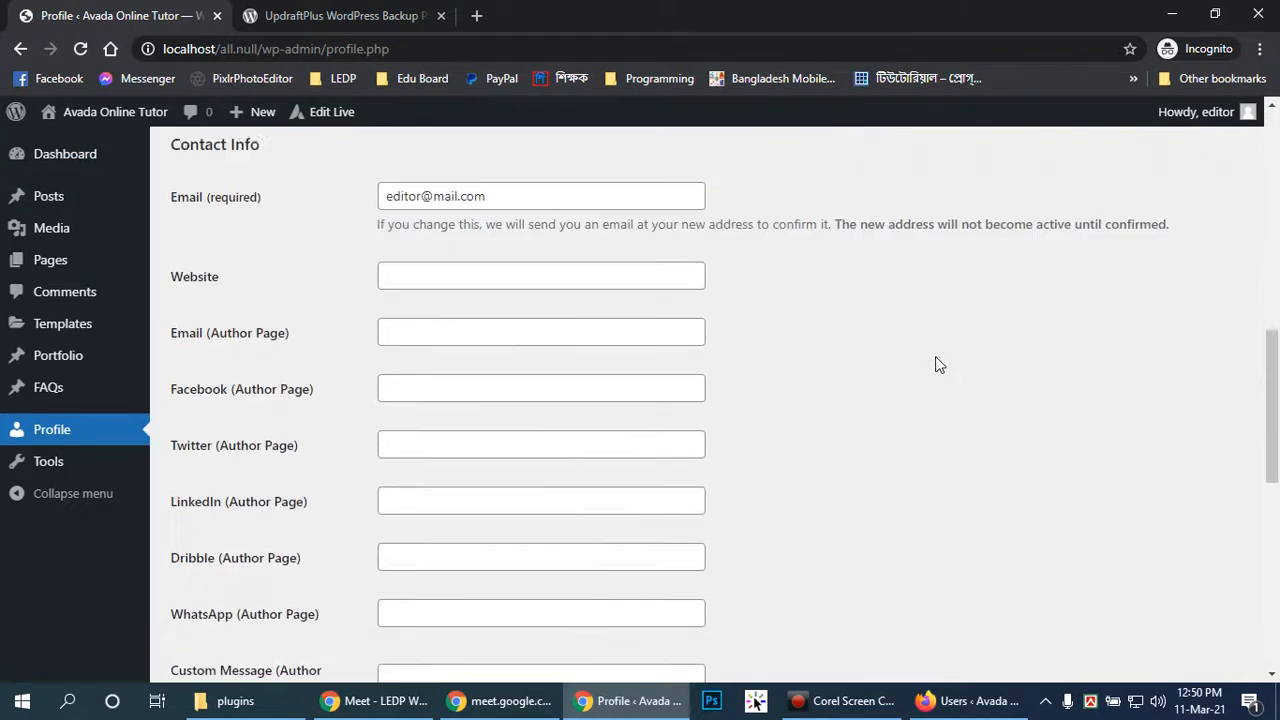
pyautogui.scroll(-7, 927, 363)
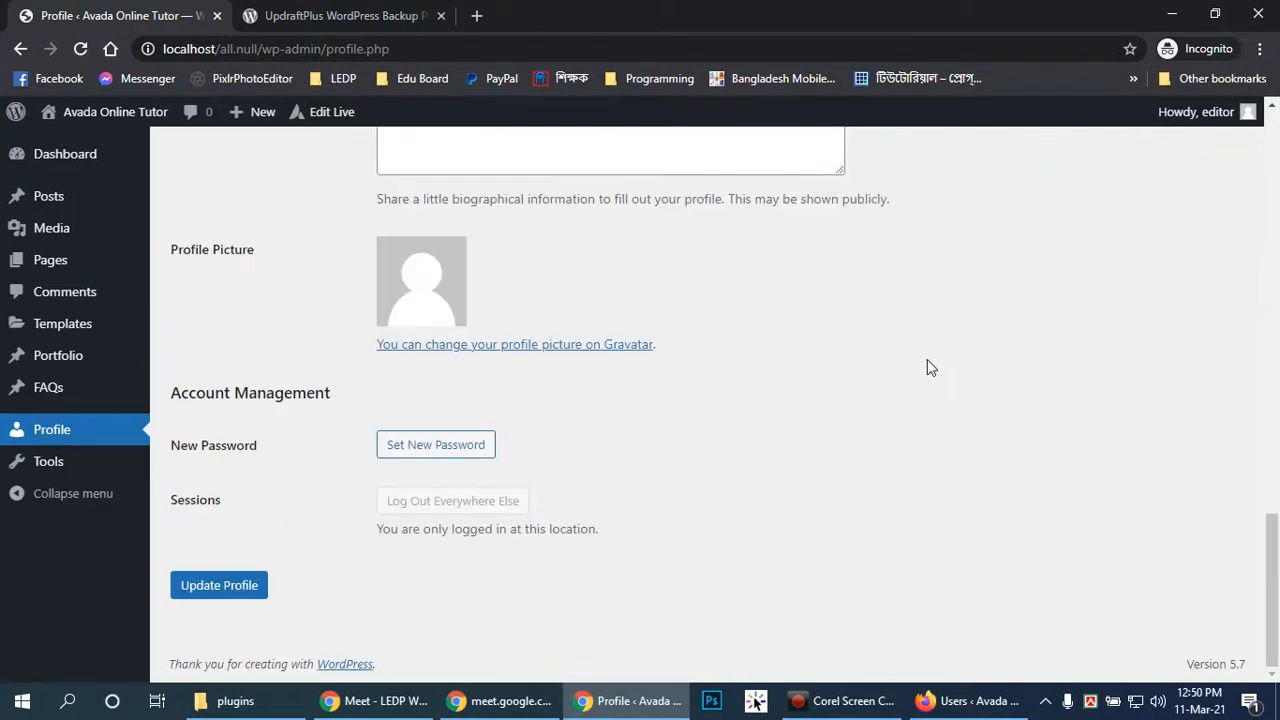
pyautogui.scroll(15, 927, 366)
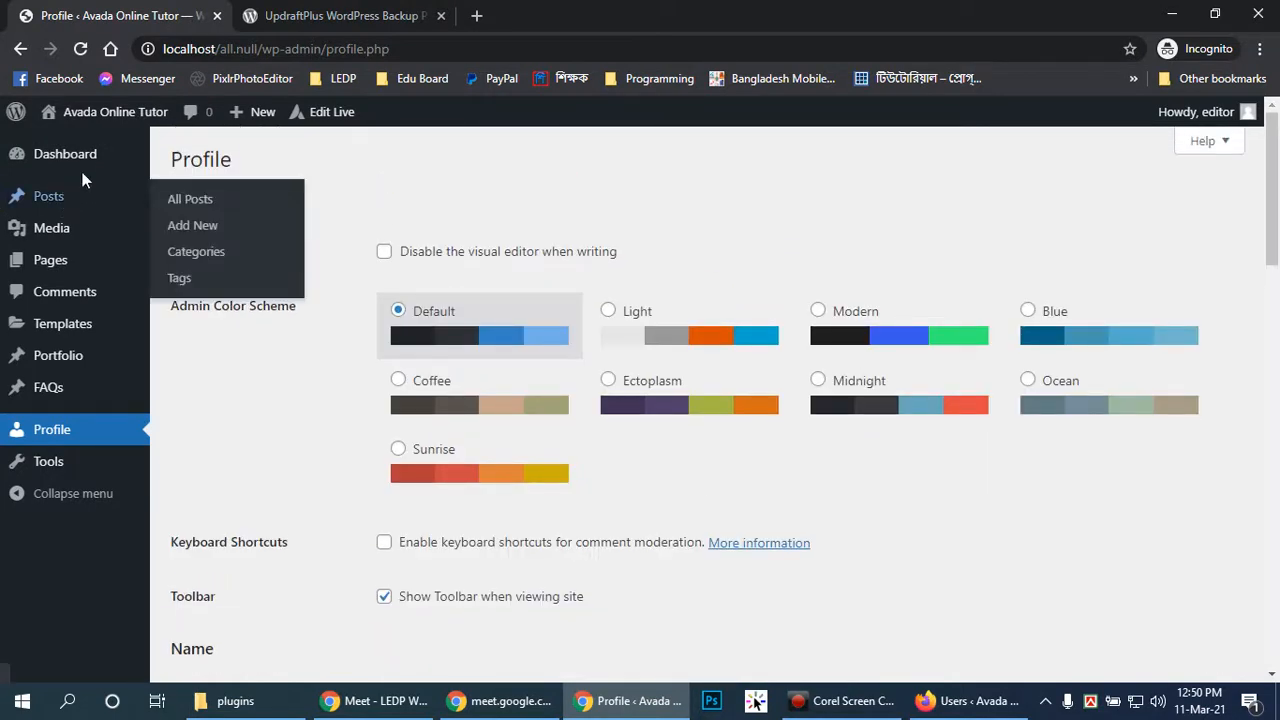
# Review the All Pages list of 29 admin-authored pages, then return to the administrator window
pyautogui.click(188, 264)
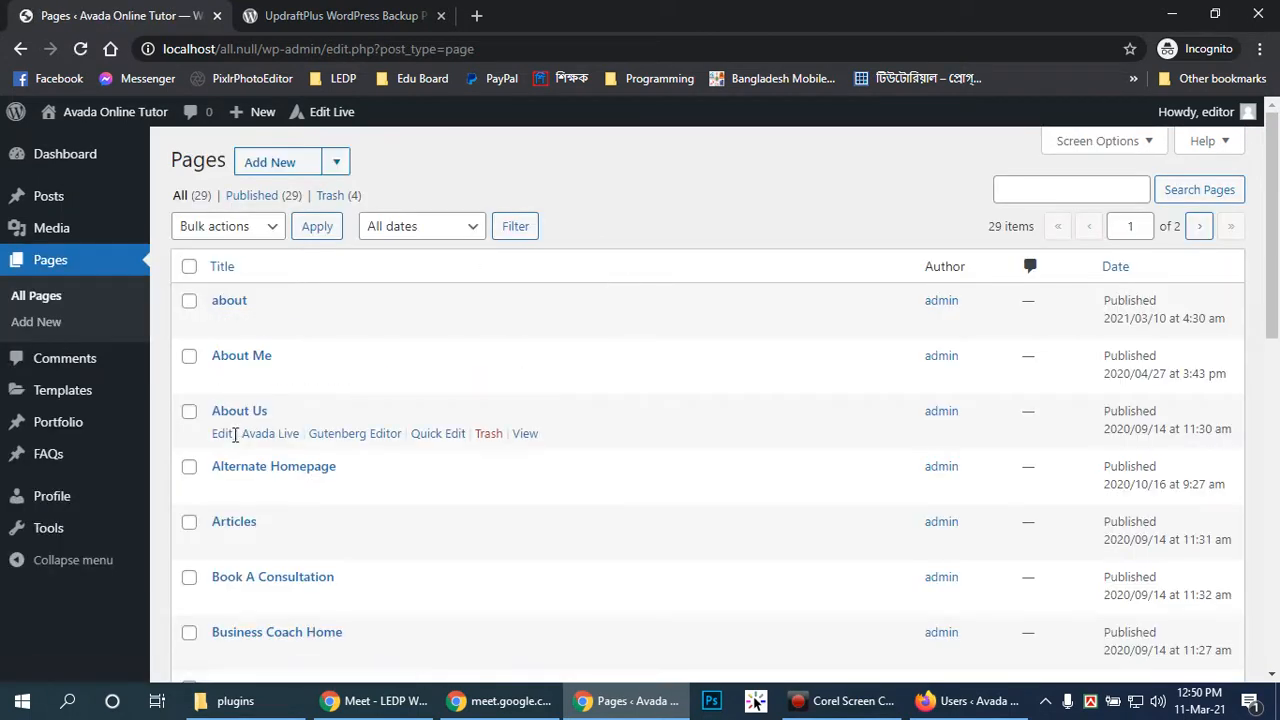
pyautogui.scroll(-2, 366, 420)
pyautogui.scroll(-3, 366, 424)
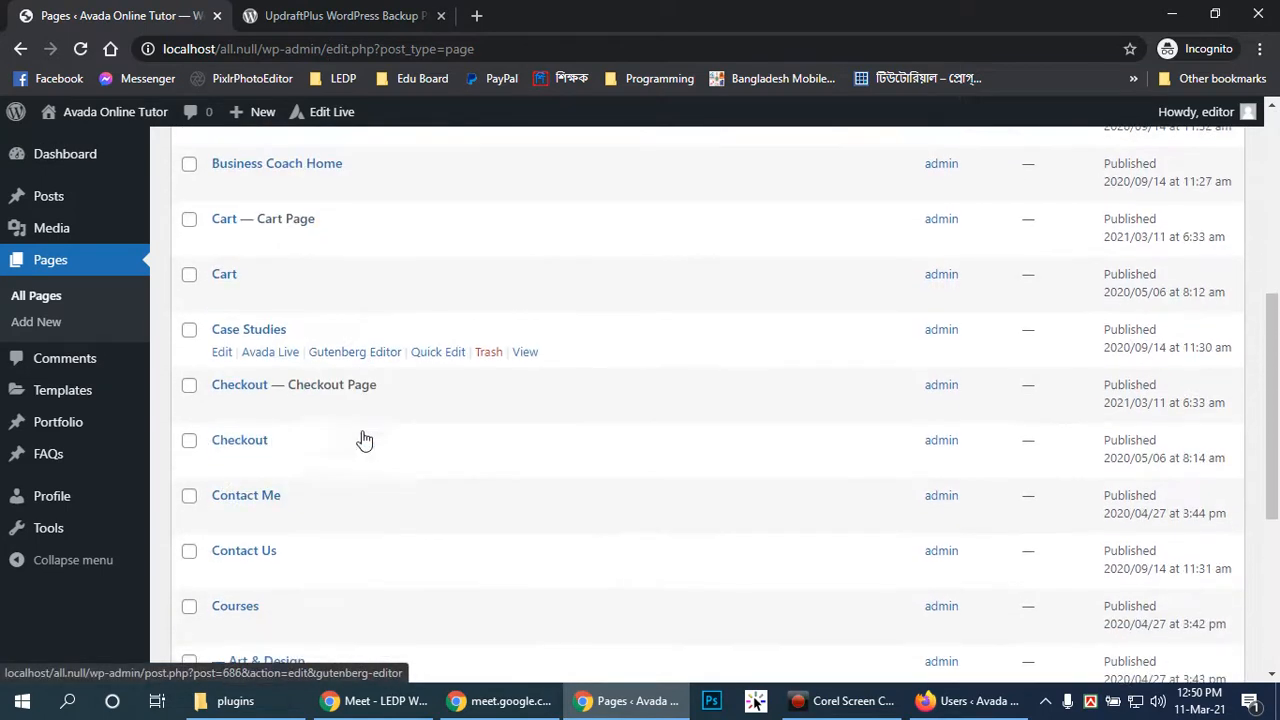
pyautogui.scroll(3, 743, 602)
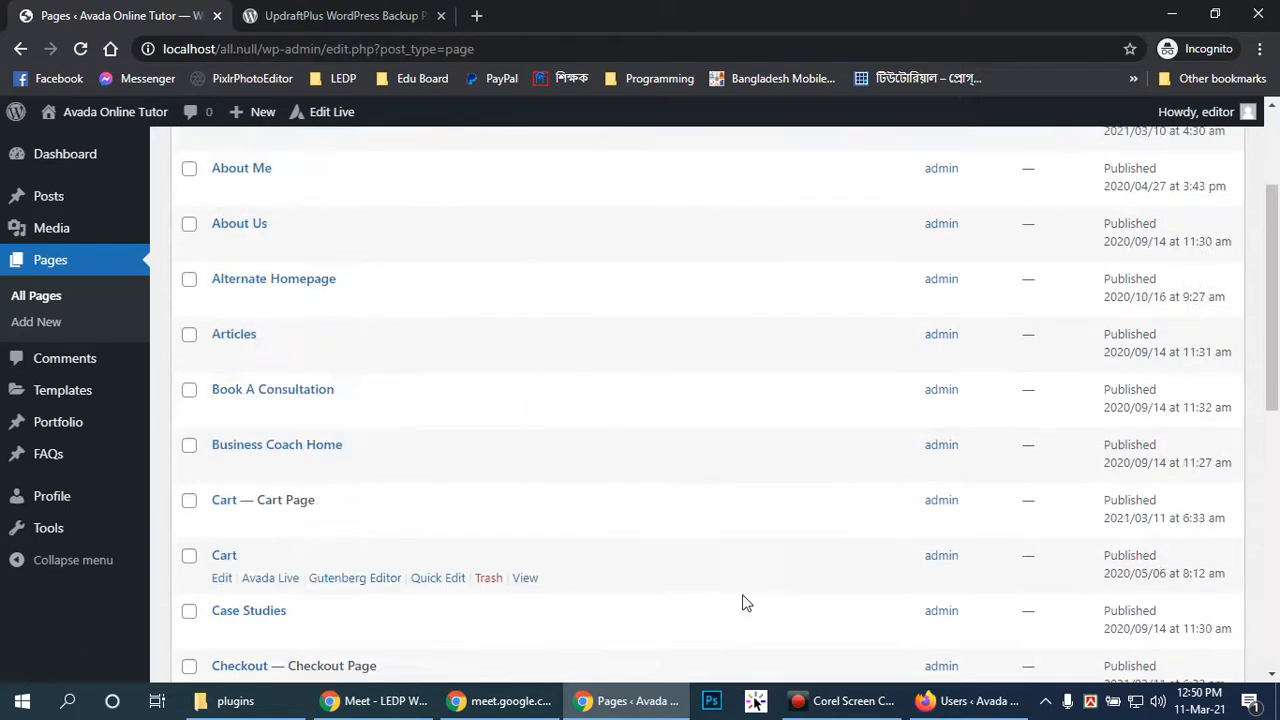
pyautogui.click(966, 701)
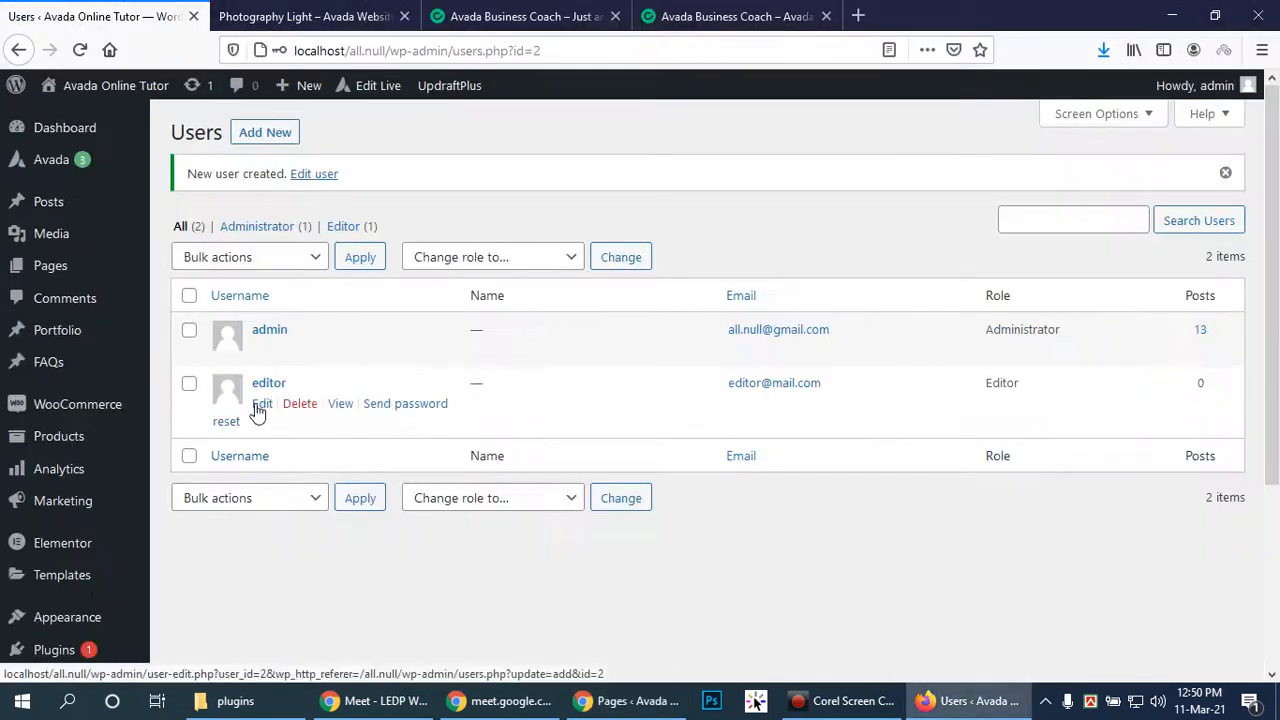
# Change the editor user's role from Editor to Contributor and save with Update User
pyautogui.click(262, 404)
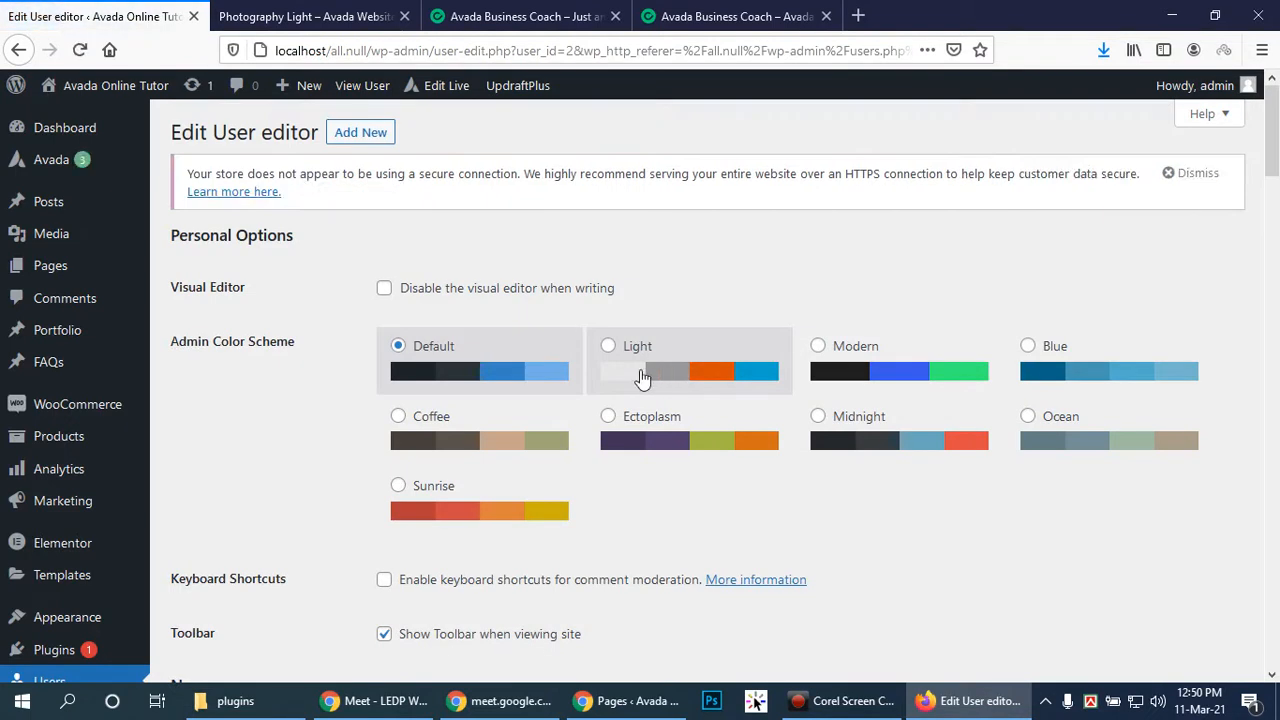
pyautogui.scroll(-3, 757, 420)
pyautogui.scroll(-3, 749, 417)
pyautogui.click(547, 413)
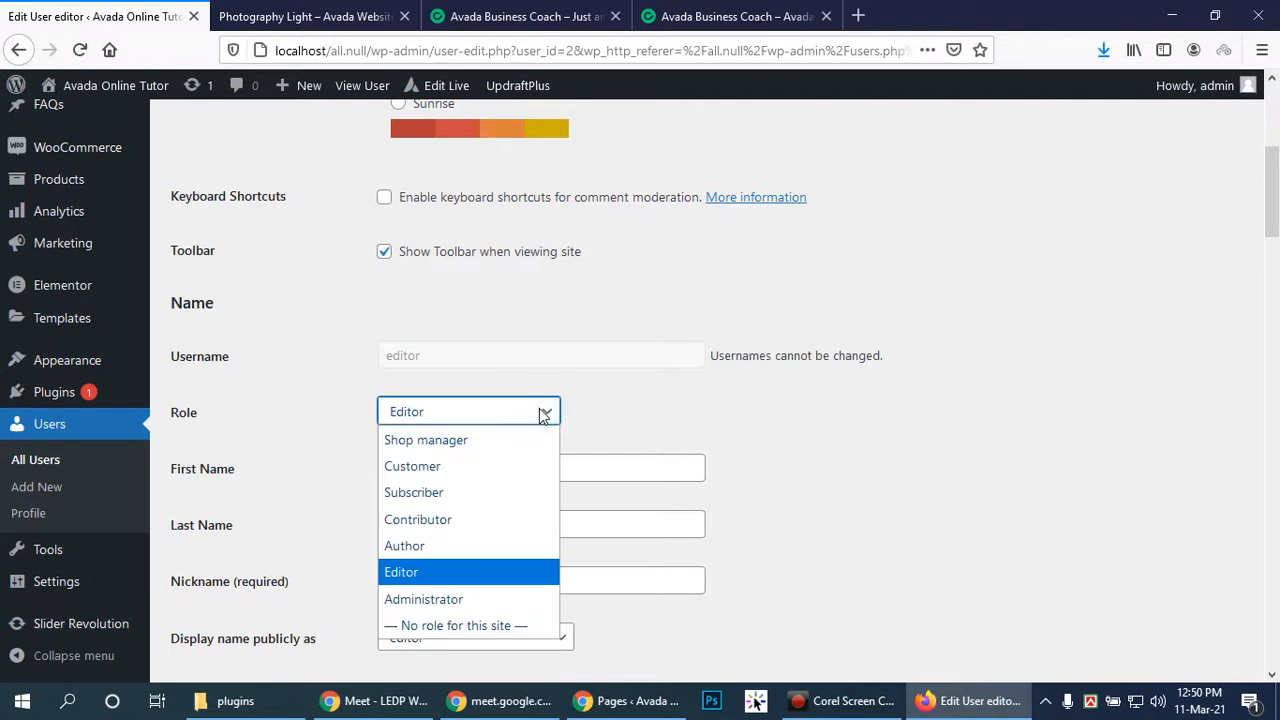
pyautogui.click(443, 520)
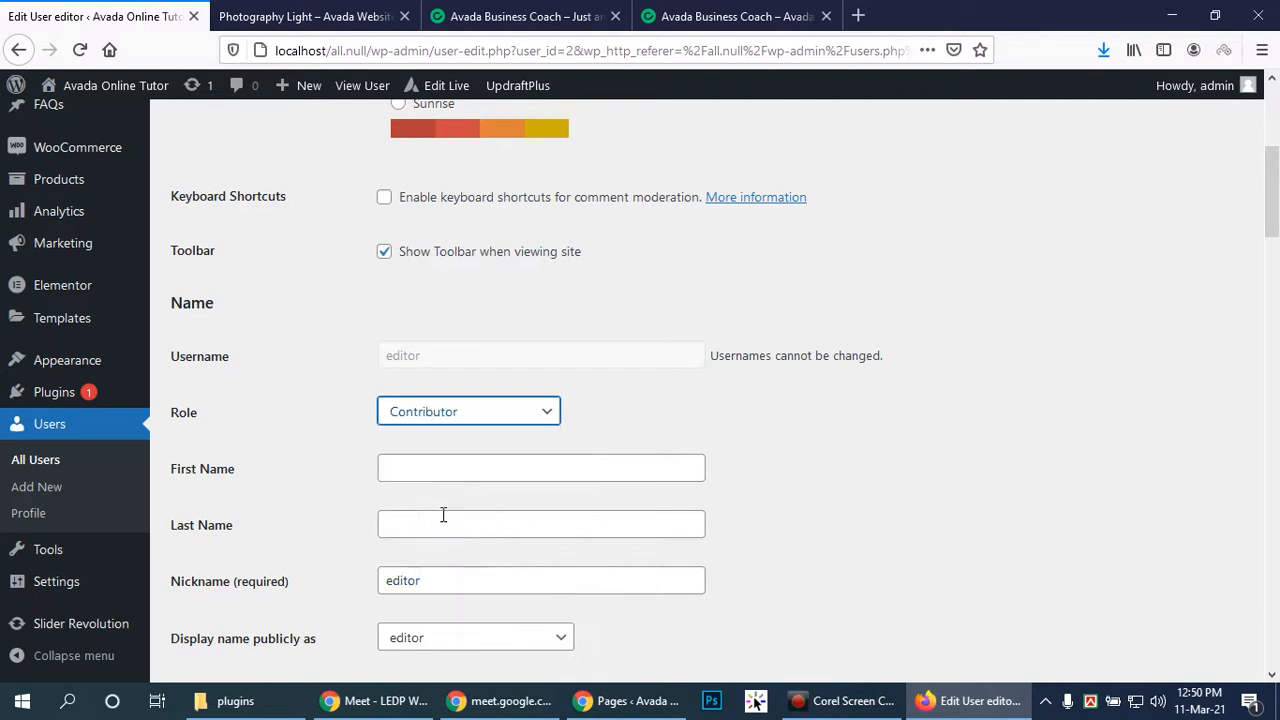
pyautogui.scroll(-3, 609, 517)
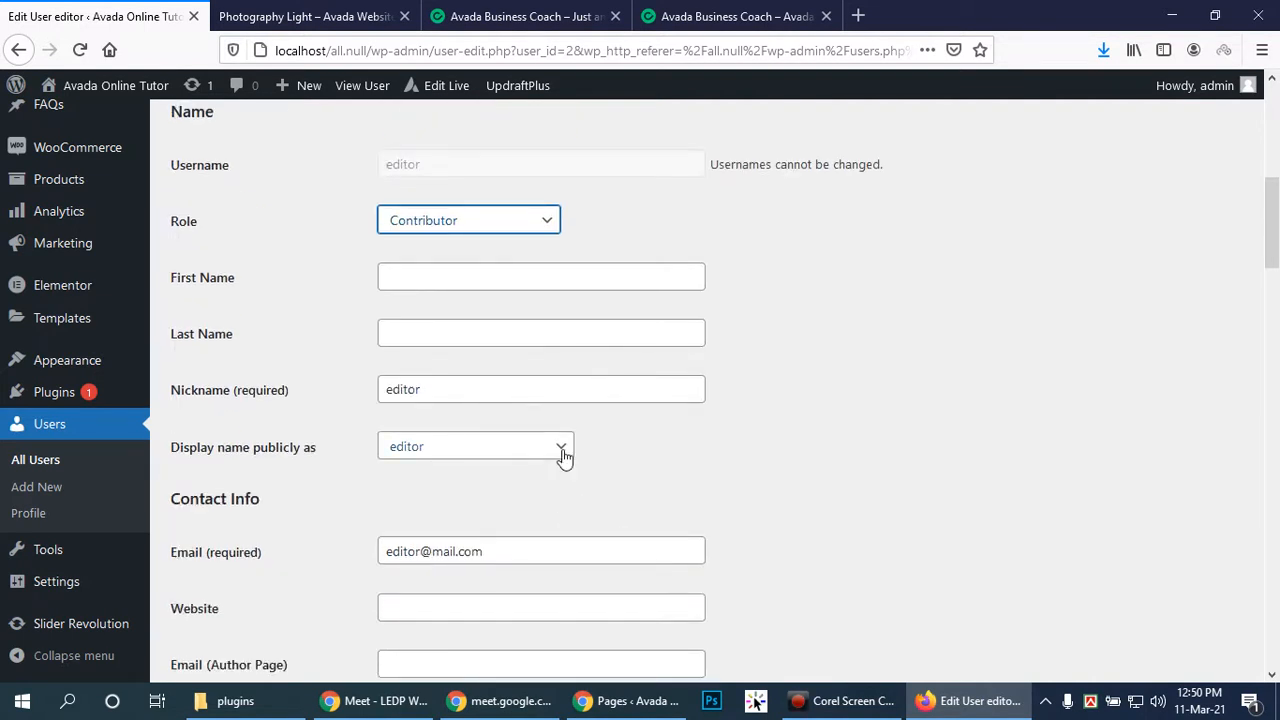
pyautogui.scroll(-10, 563, 457)
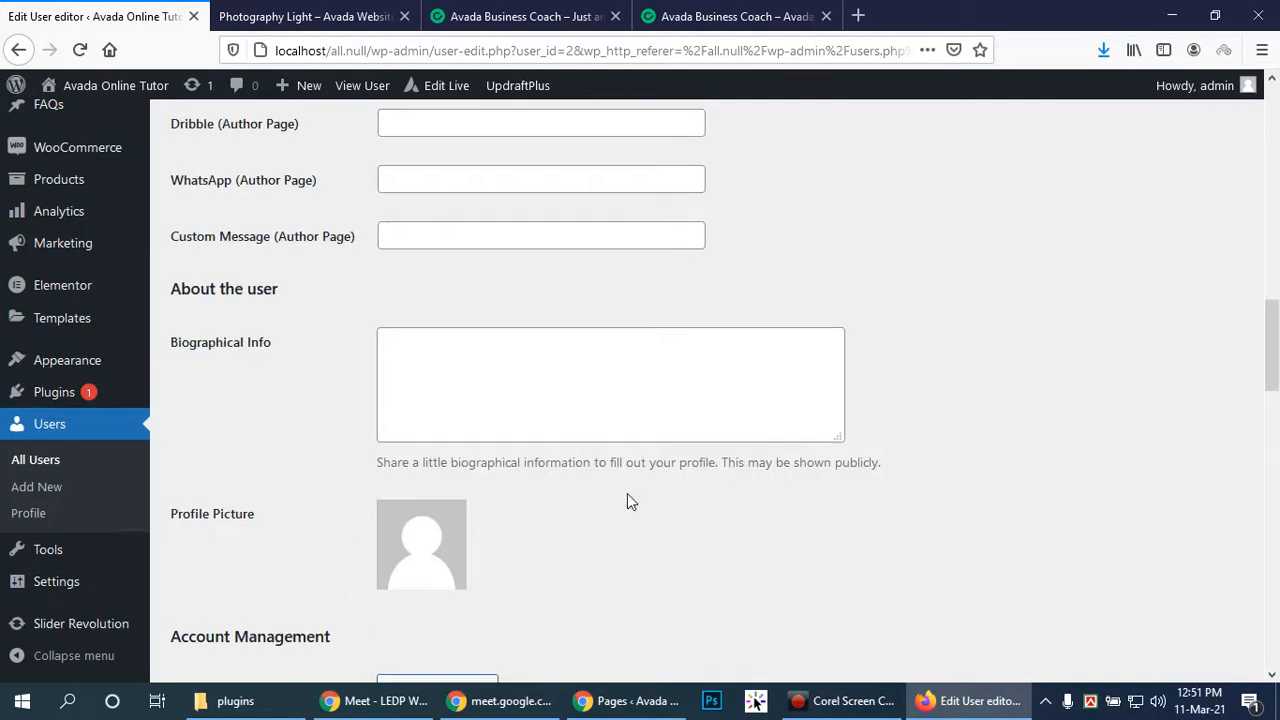
pyautogui.scroll(-15, 627, 501)
pyautogui.scroll(-2, 595, 491)
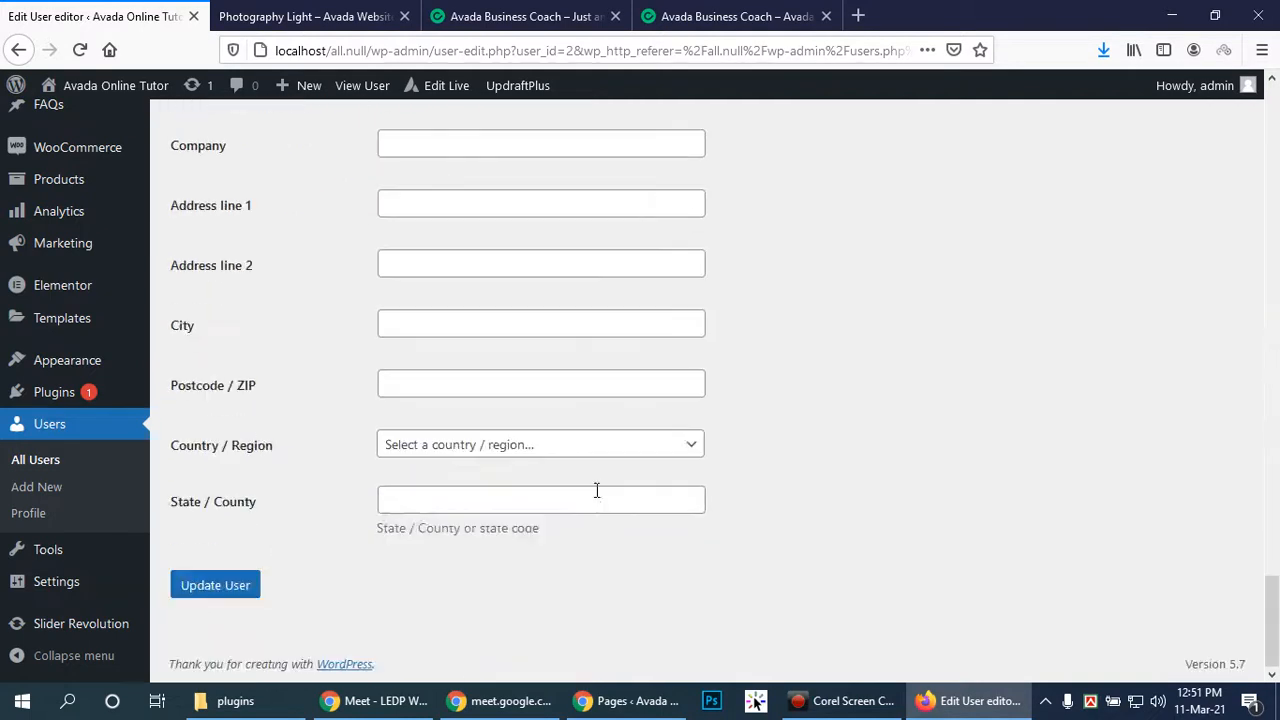
pyautogui.click(238, 586)
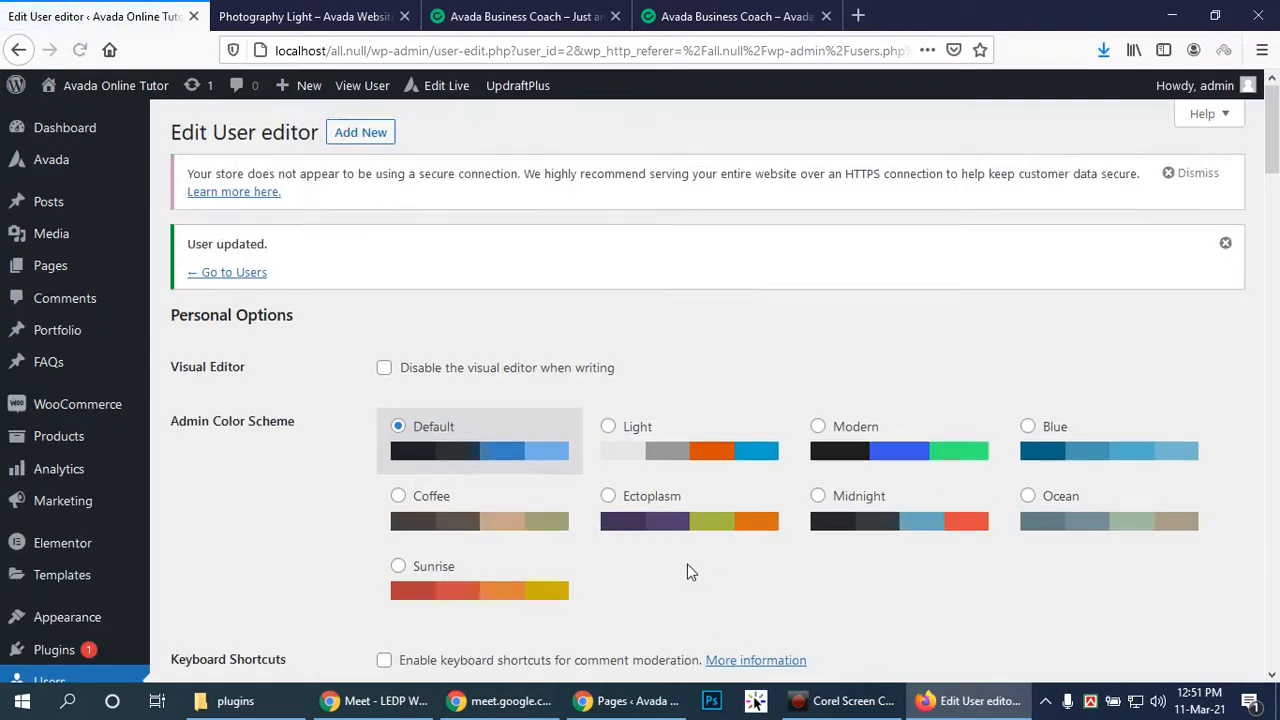
# In the editor's session, check the now-reduced Dashboard and Tools pages
pyautogui.click(617, 706)
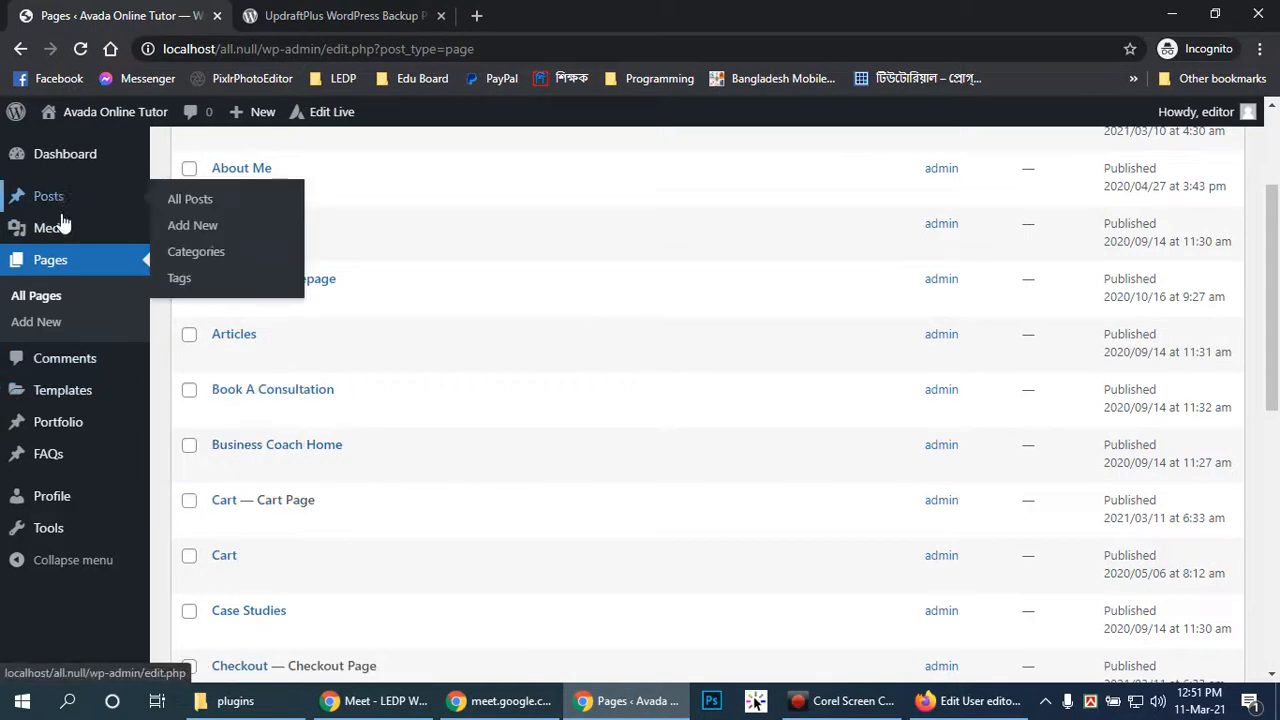
pyautogui.moveTo(87, 461)
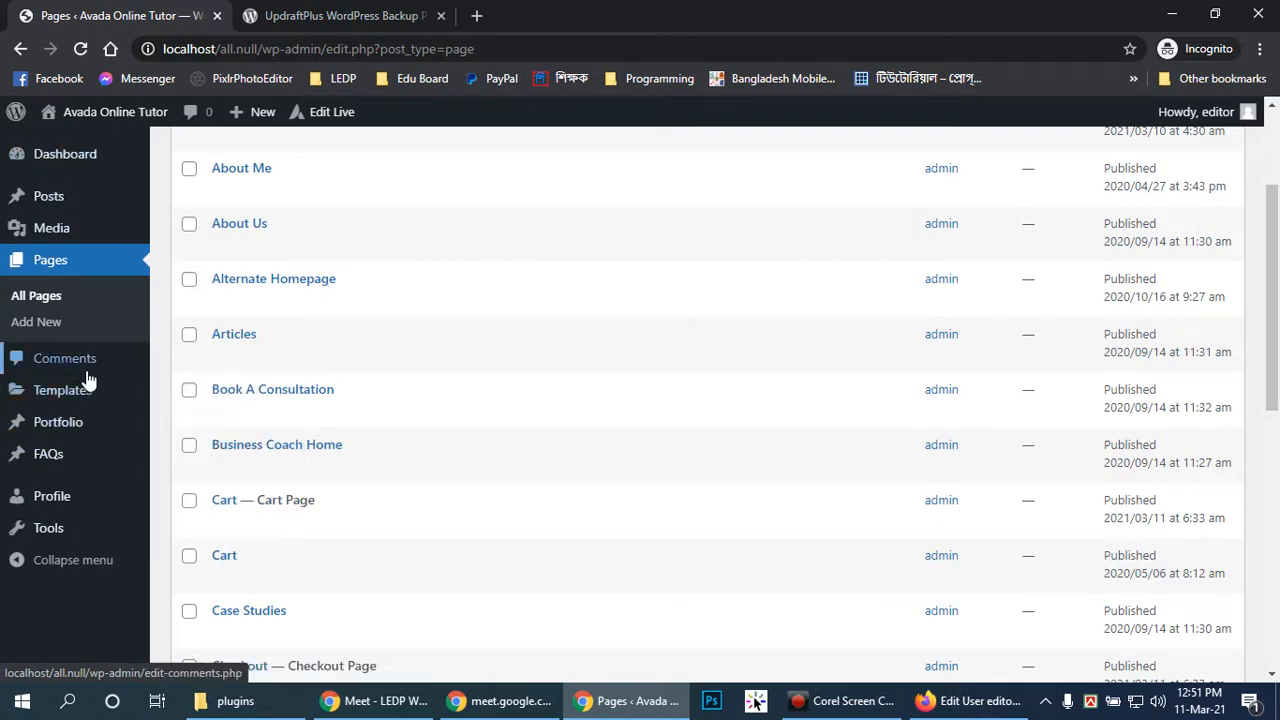
pyautogui.moveTo(80, 402)
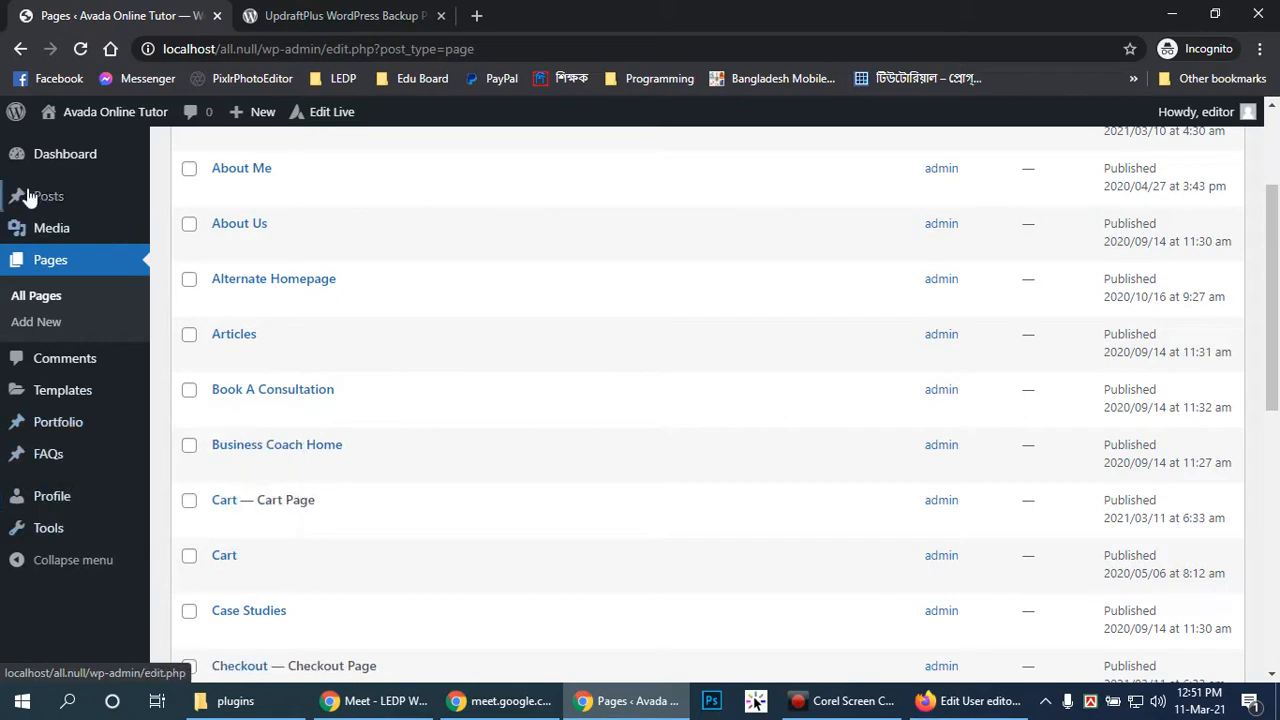
pyautogui.moveTo(60, 205)
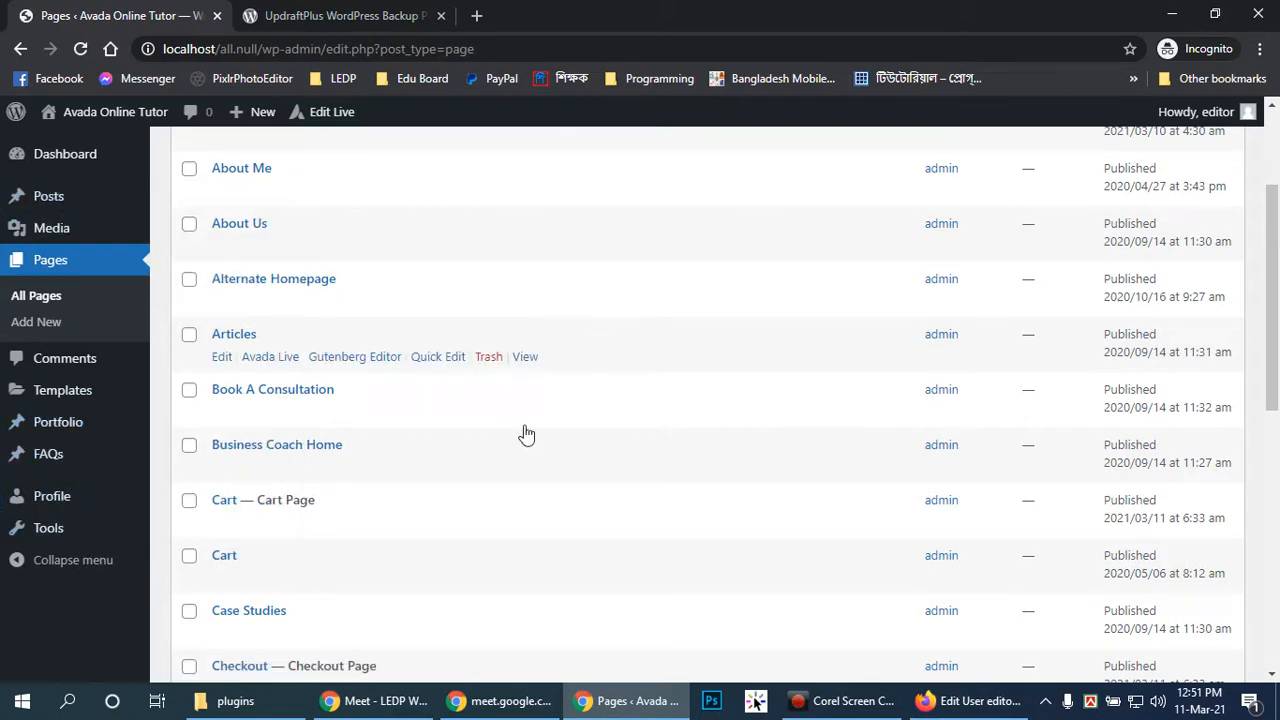
pyautogui.scroll(2, 57, 180)
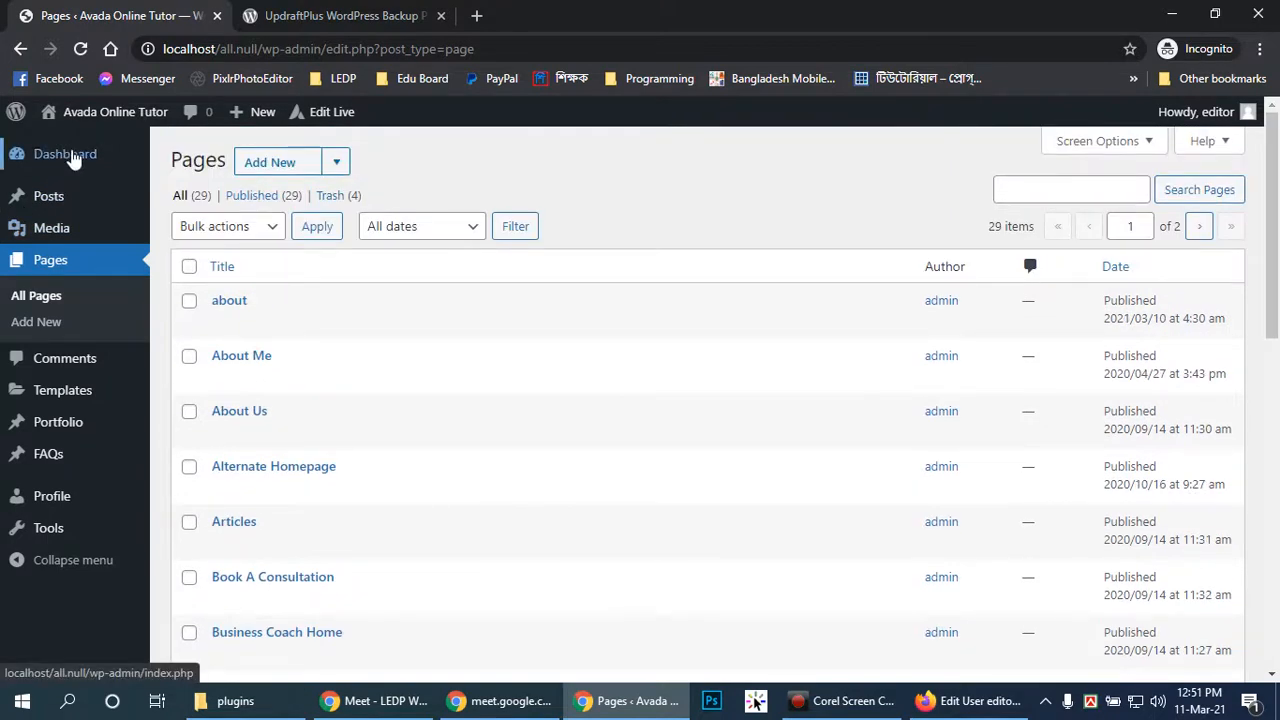
pyautogui.click(72, 160)
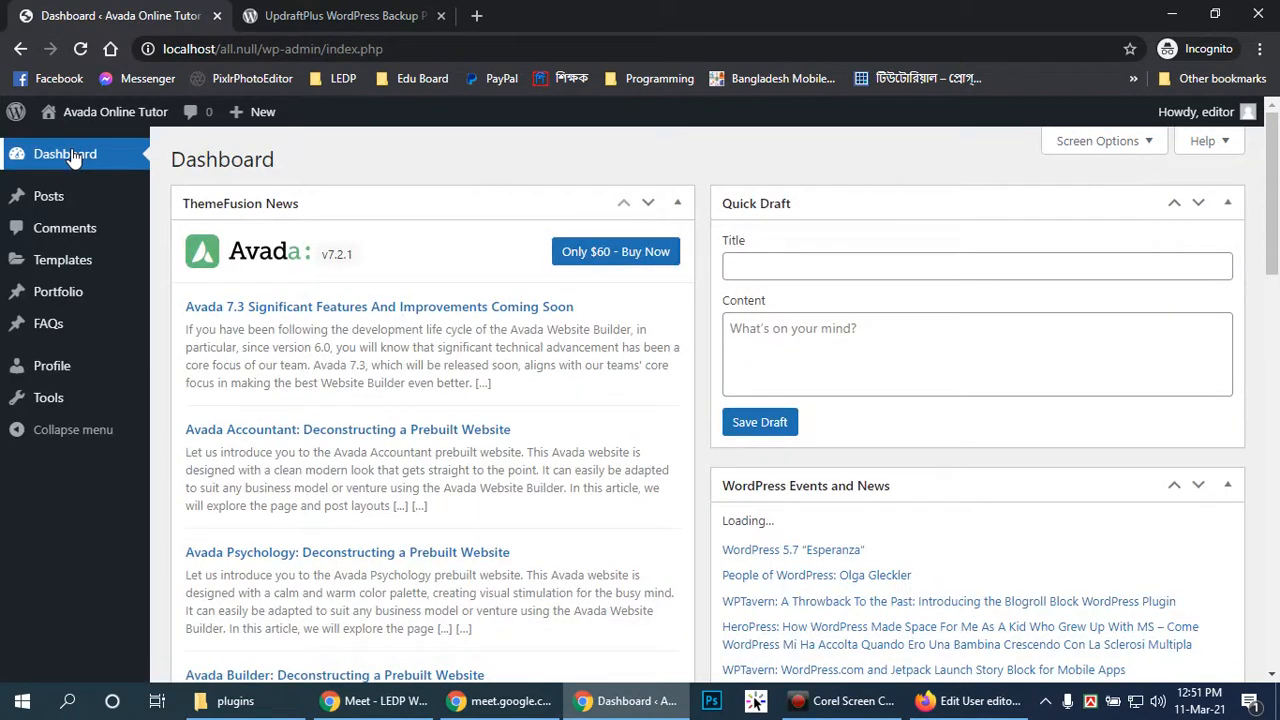
pyautogui.click(52, 397)
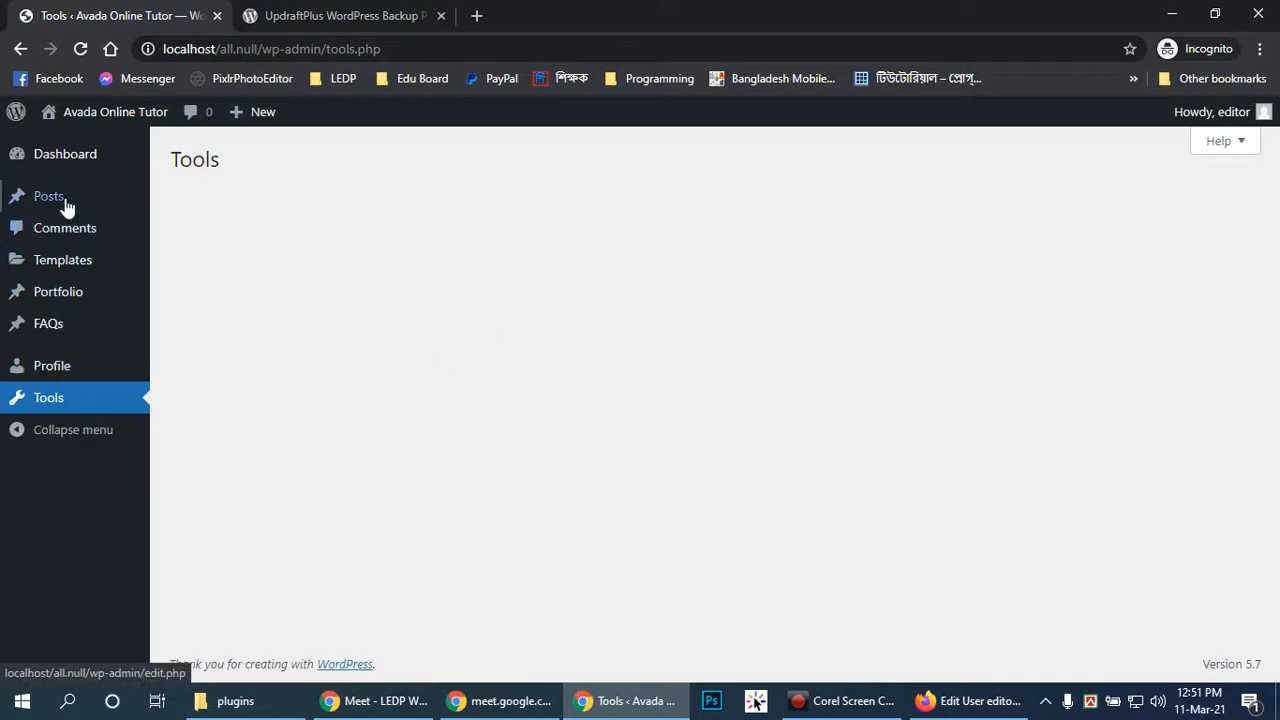
pyautogui.click(64, 155)
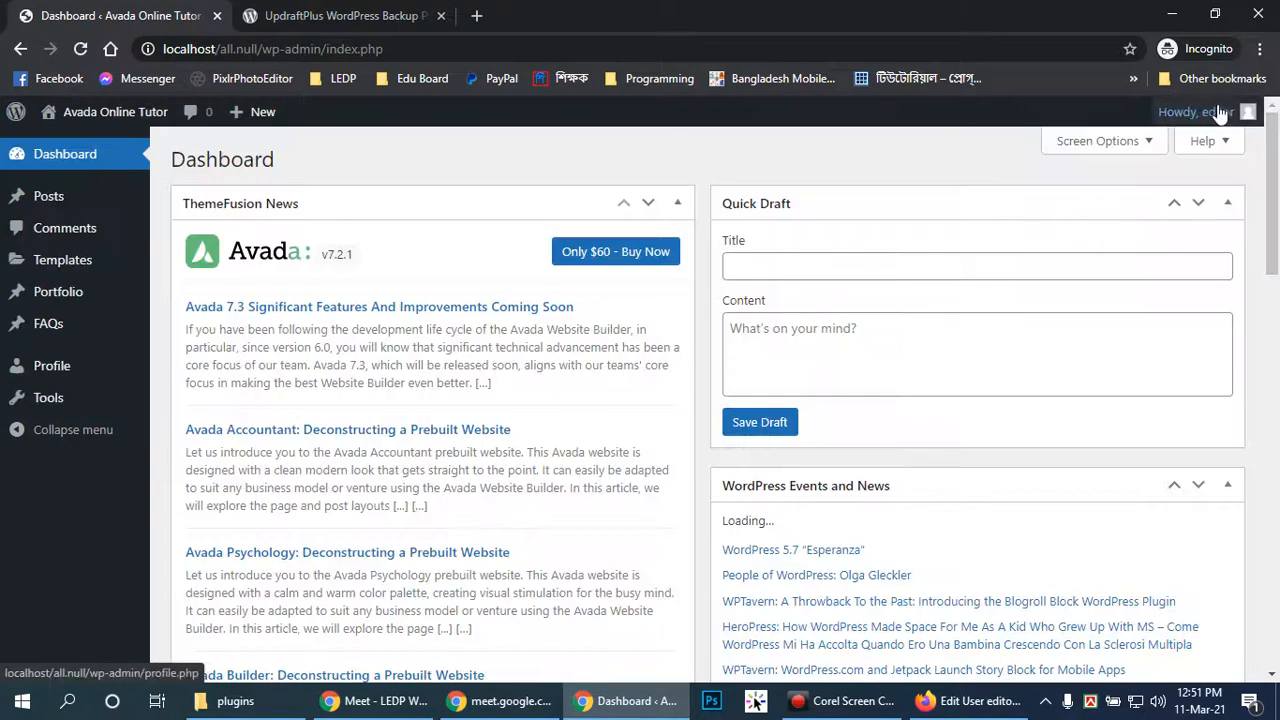
# Log the editor out, open a new incognito tab, and close the UpdraftPlus tab
pyautogui.click(1216, 108)
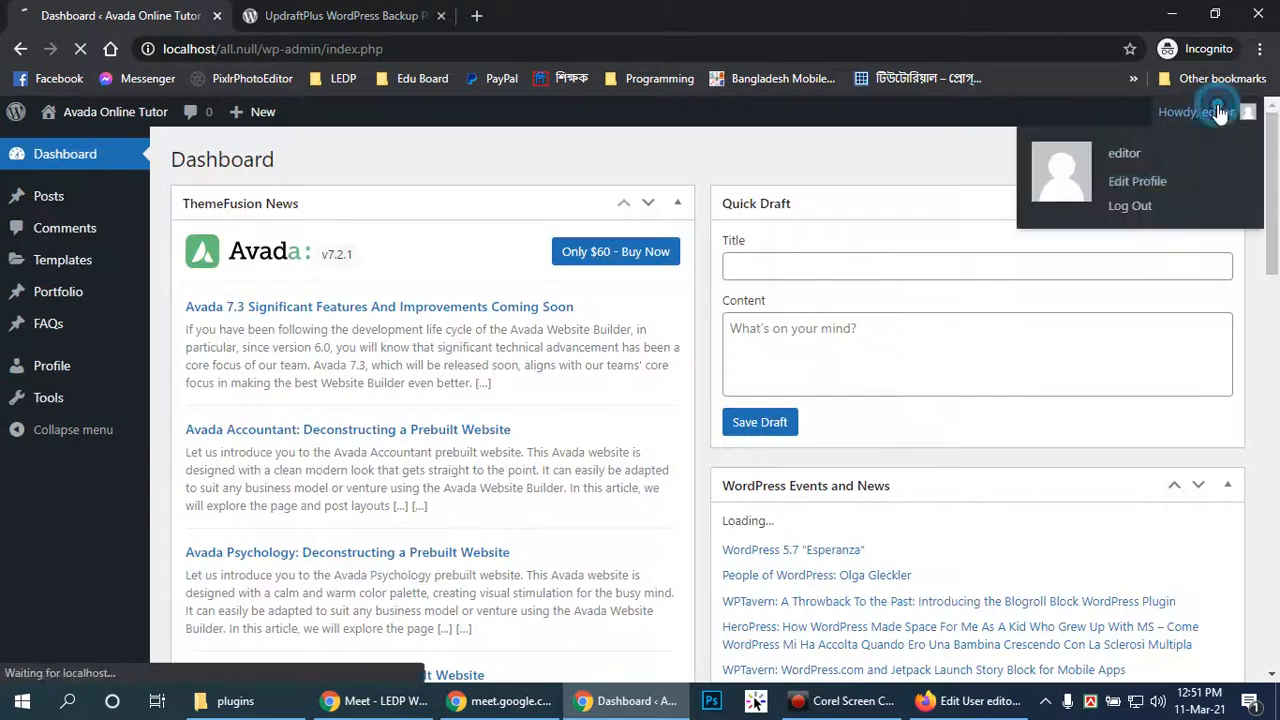
pyautogui.click(1135, 202)
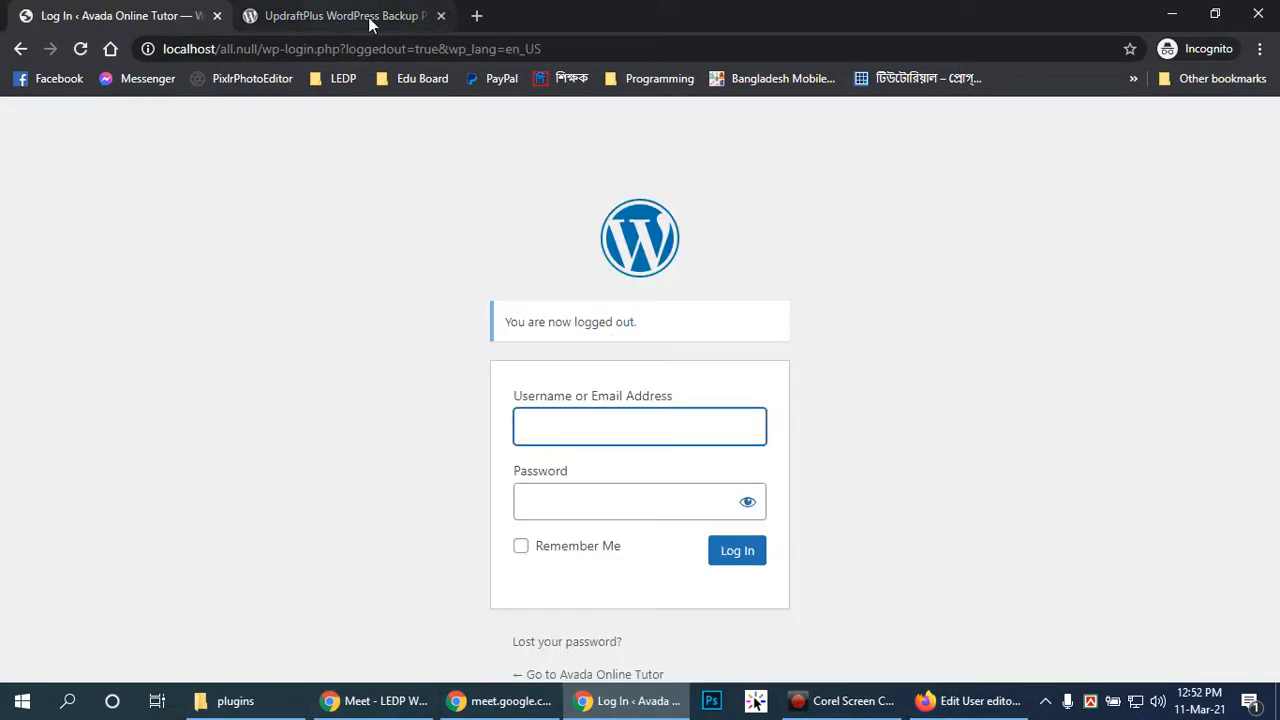
pyautogui.click(476, 15)
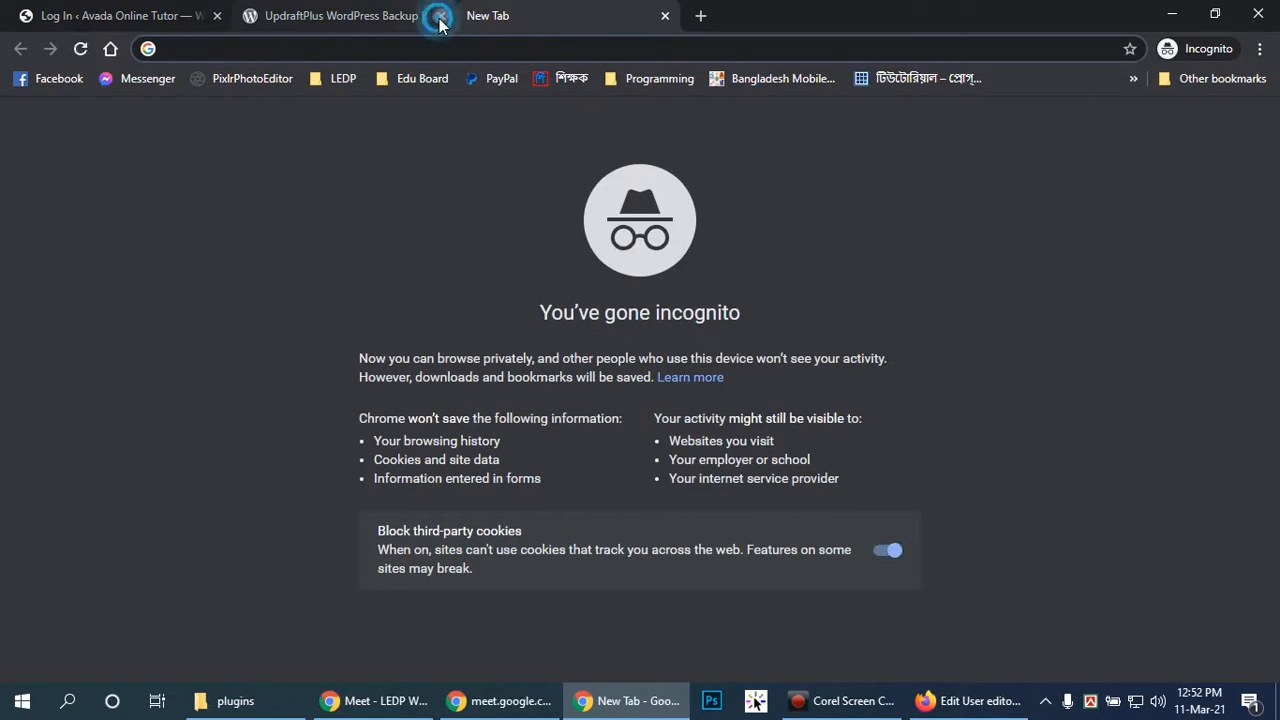
pyautogui.click(438, 17)
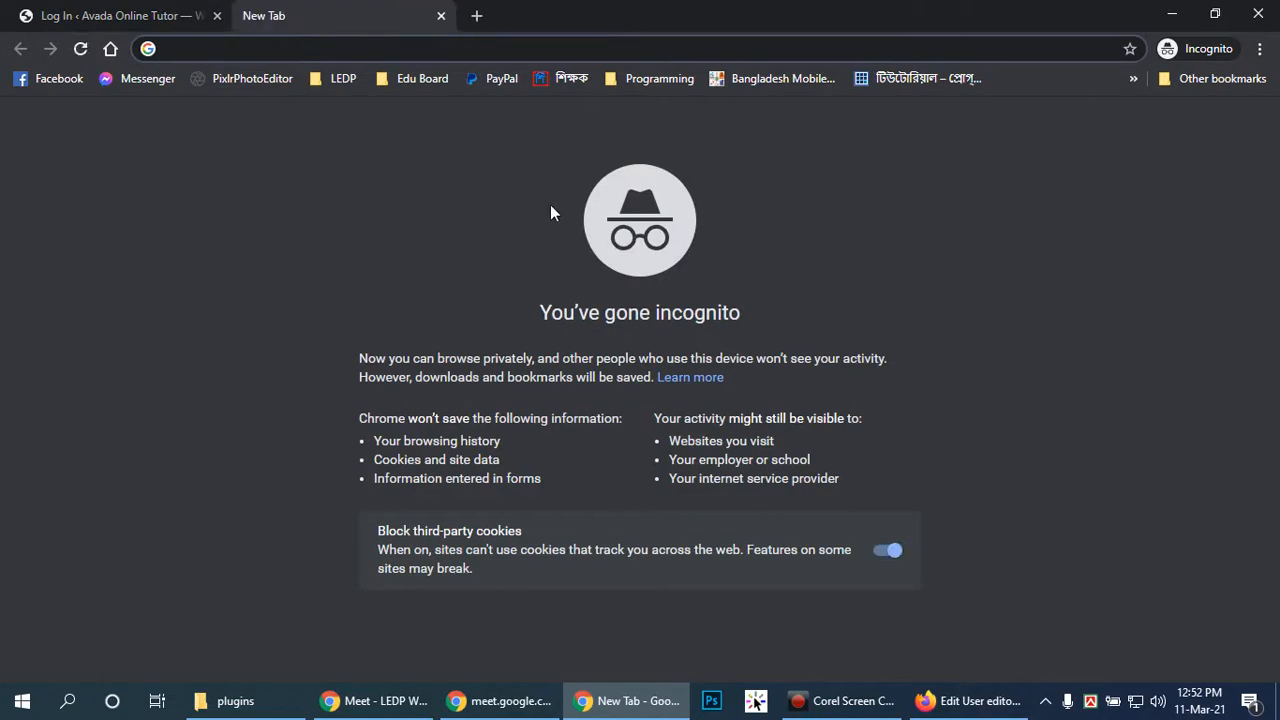